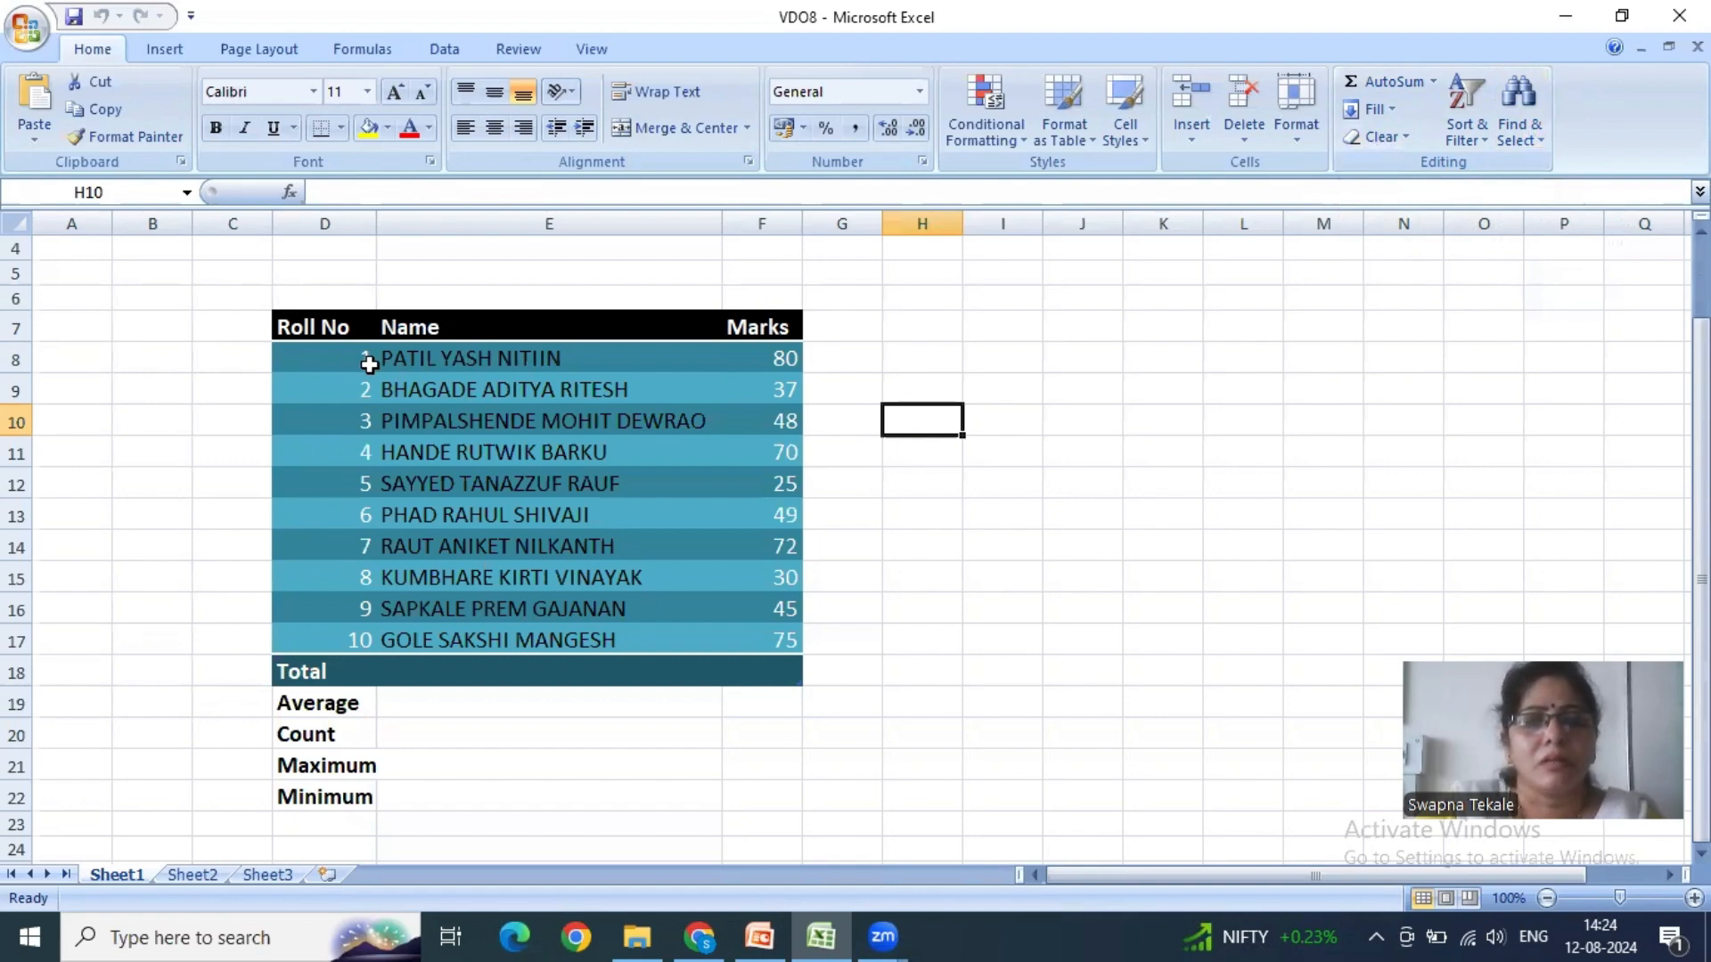
- Format the student marks table D7:F18 with the light blue banded style from the Light table styles
drag(775, 354, 752, 638)
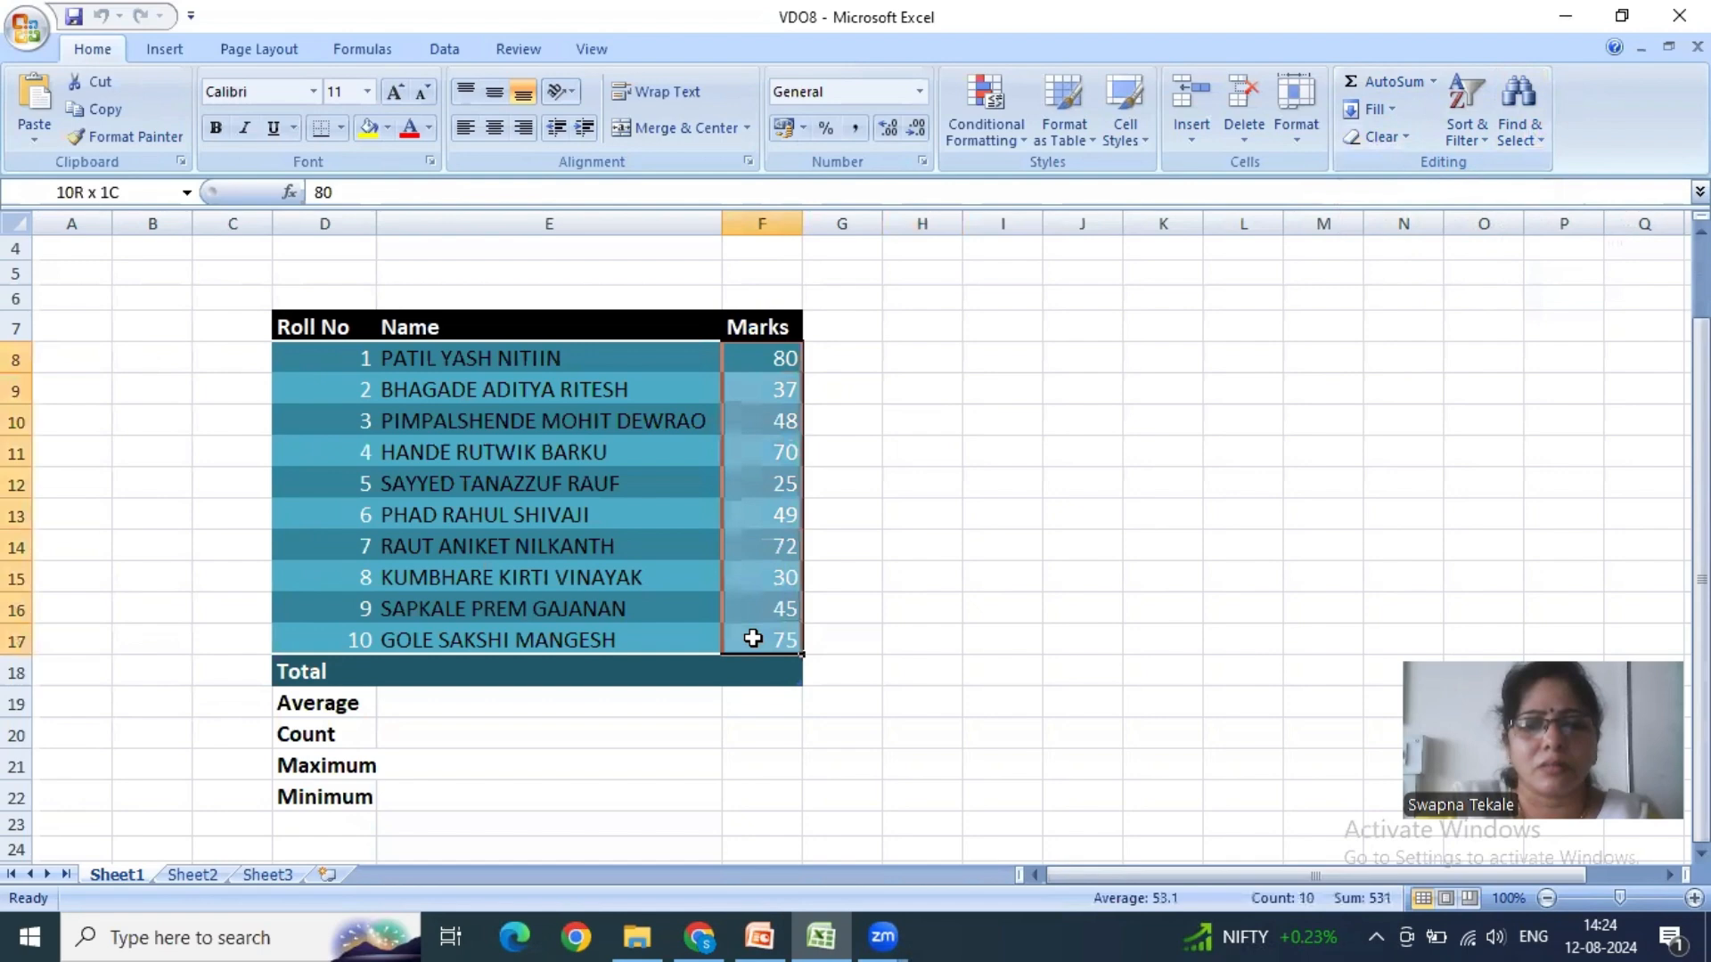
click(924, 599)
drag(348, 330, 777, 661)
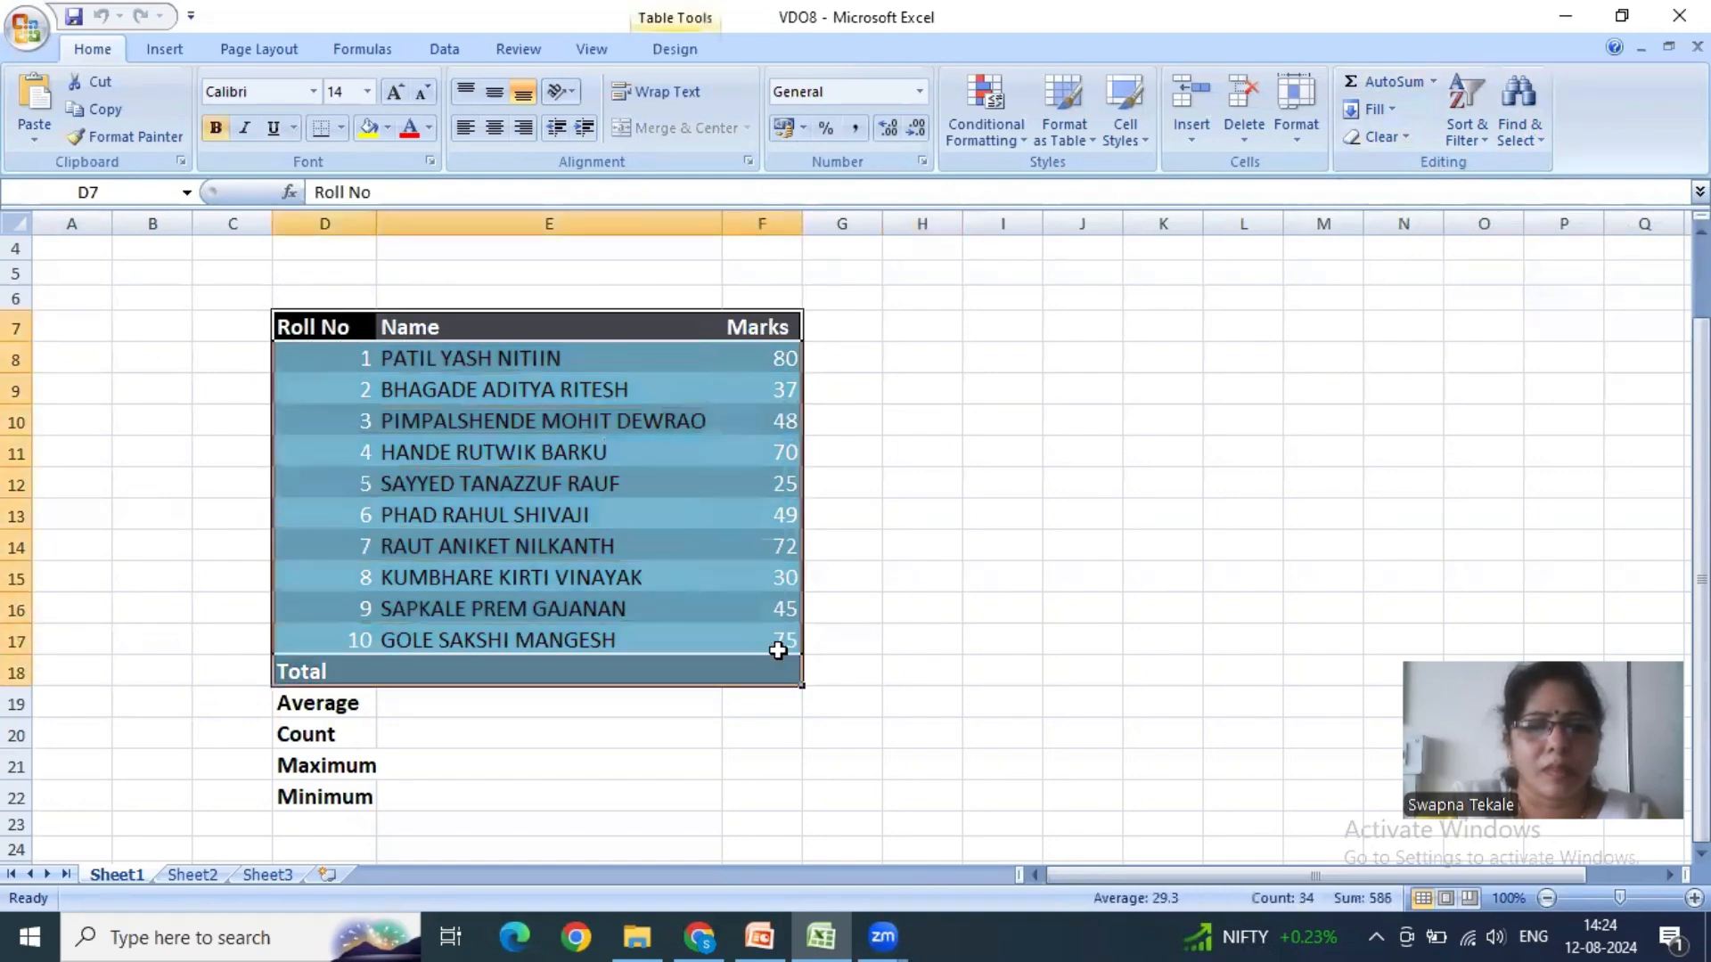
click(1078, 143)
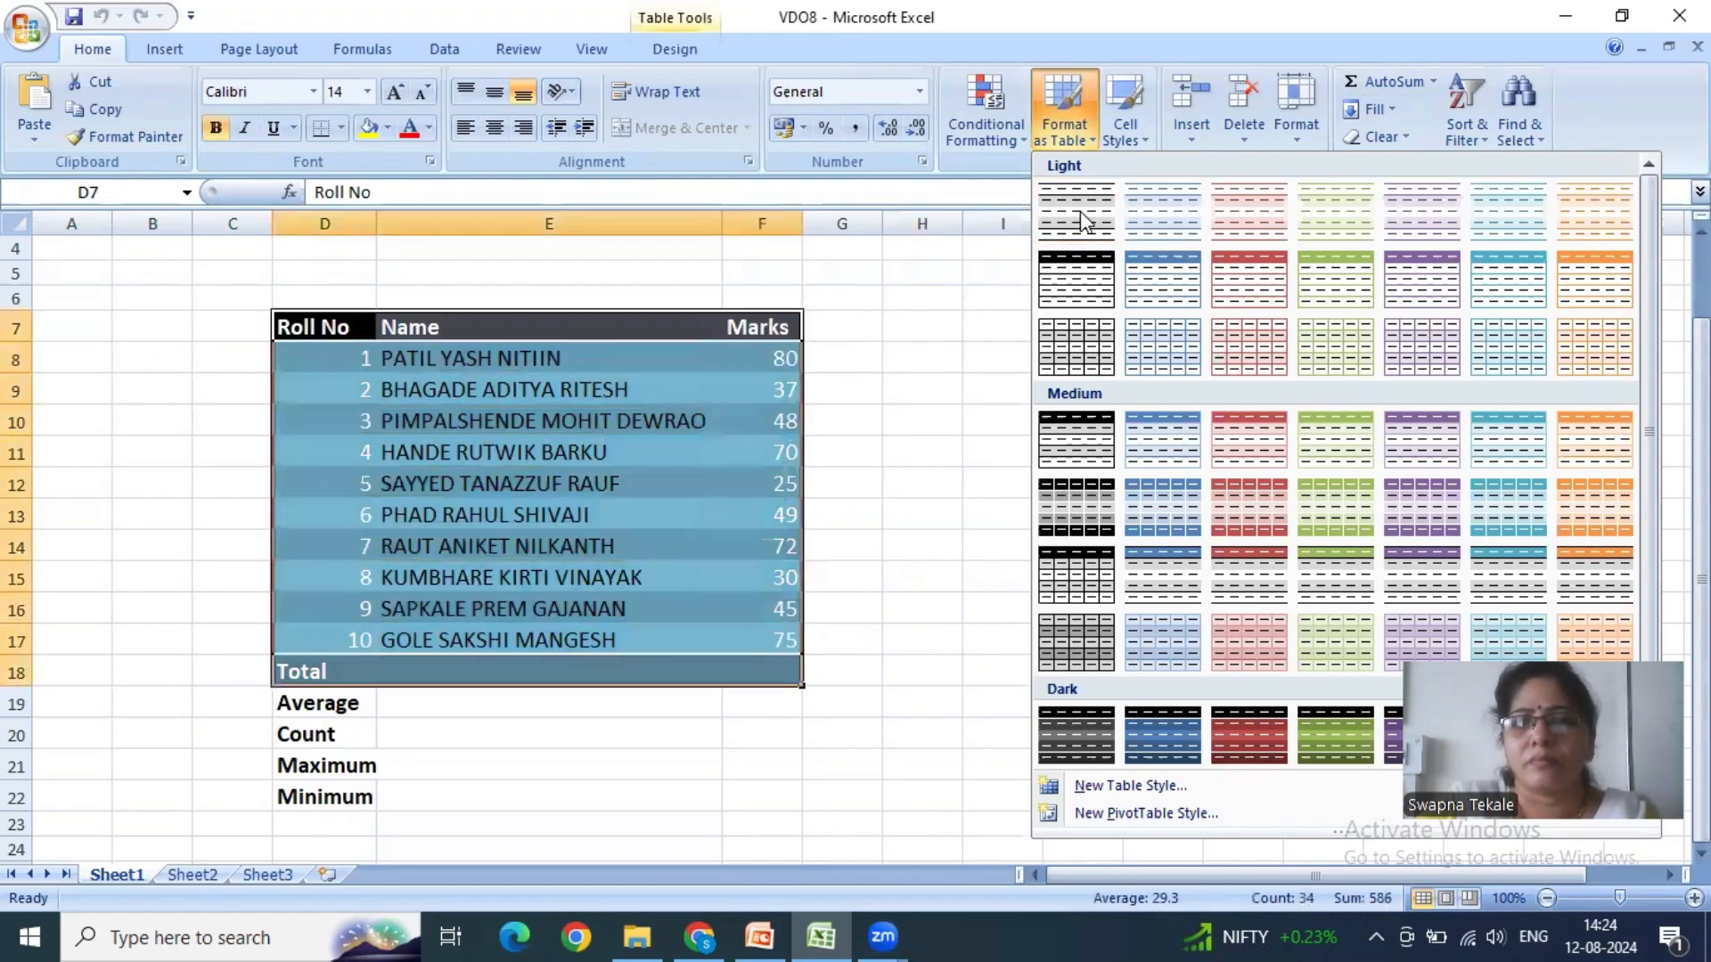
scroll(1206, 458, down, 1)
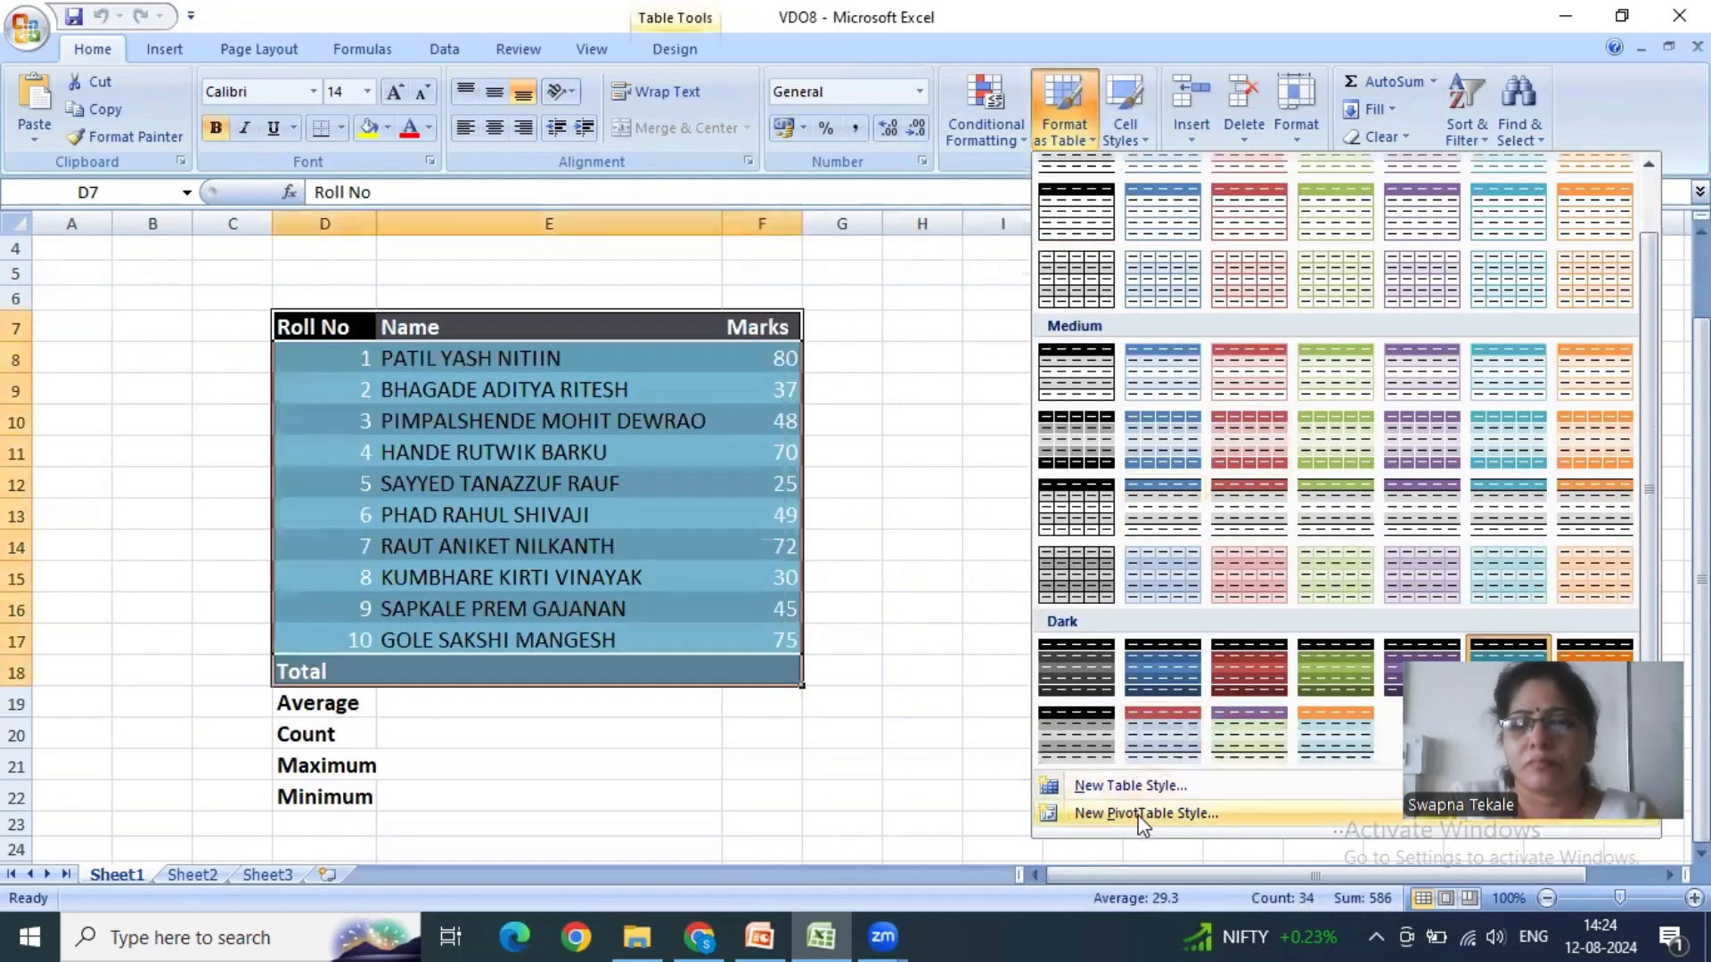
scroll(1254, 474, up, 1)
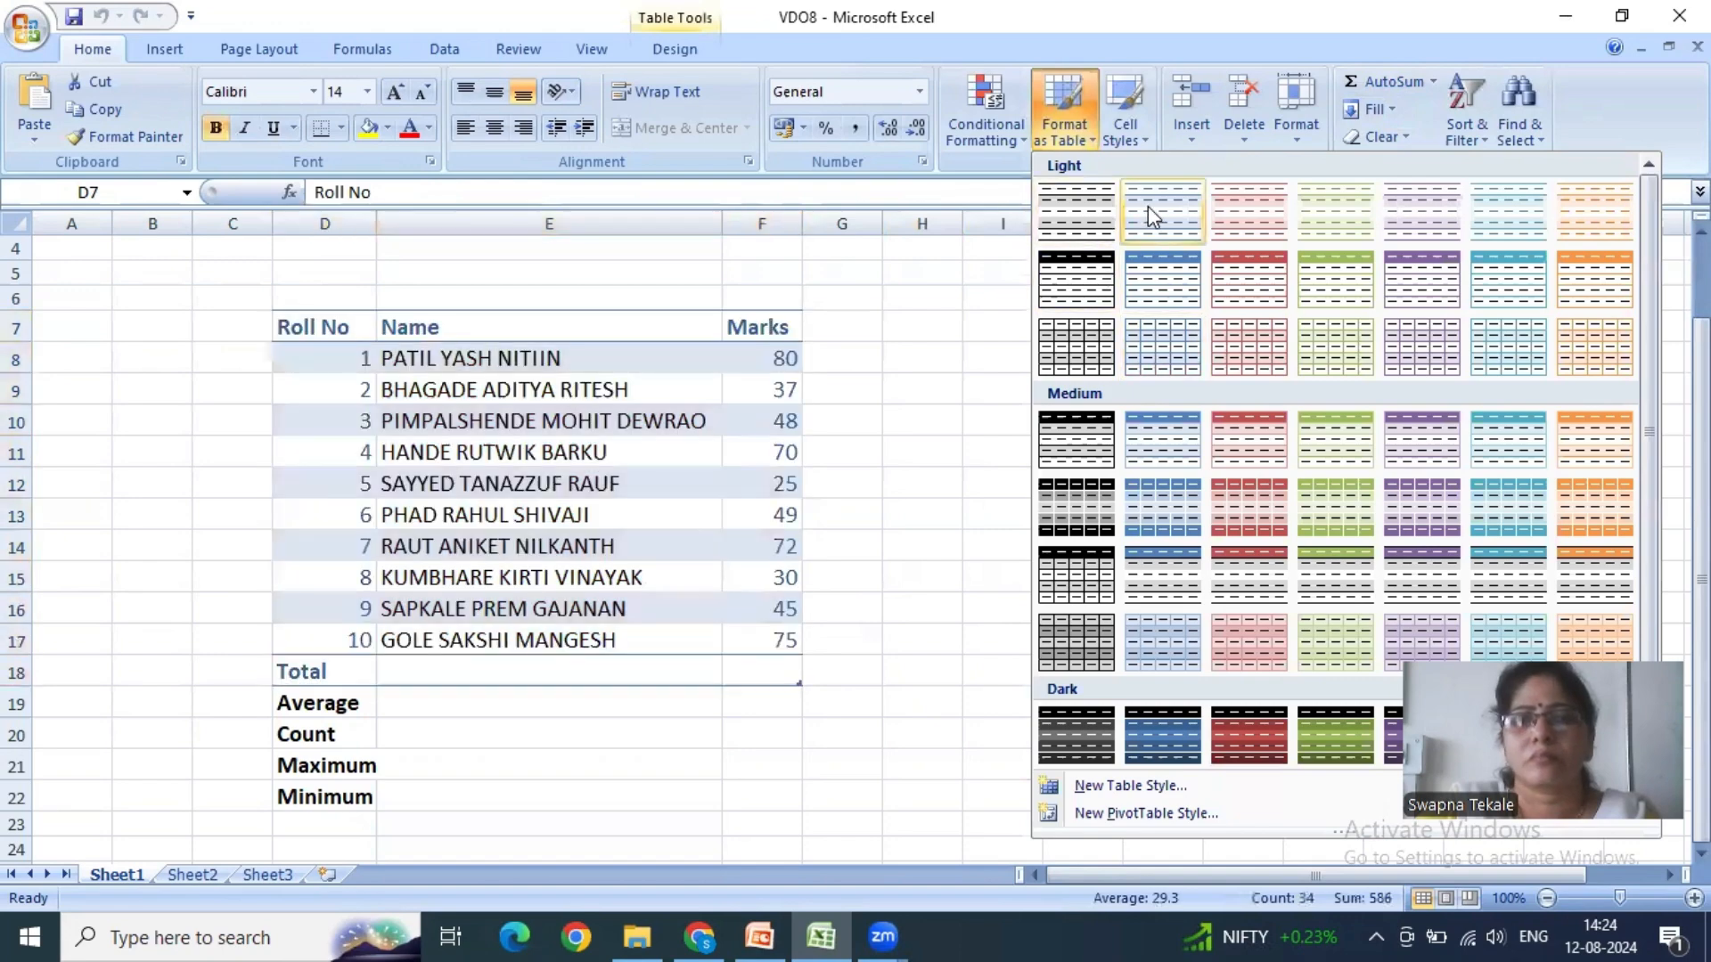
click(1147, 206)
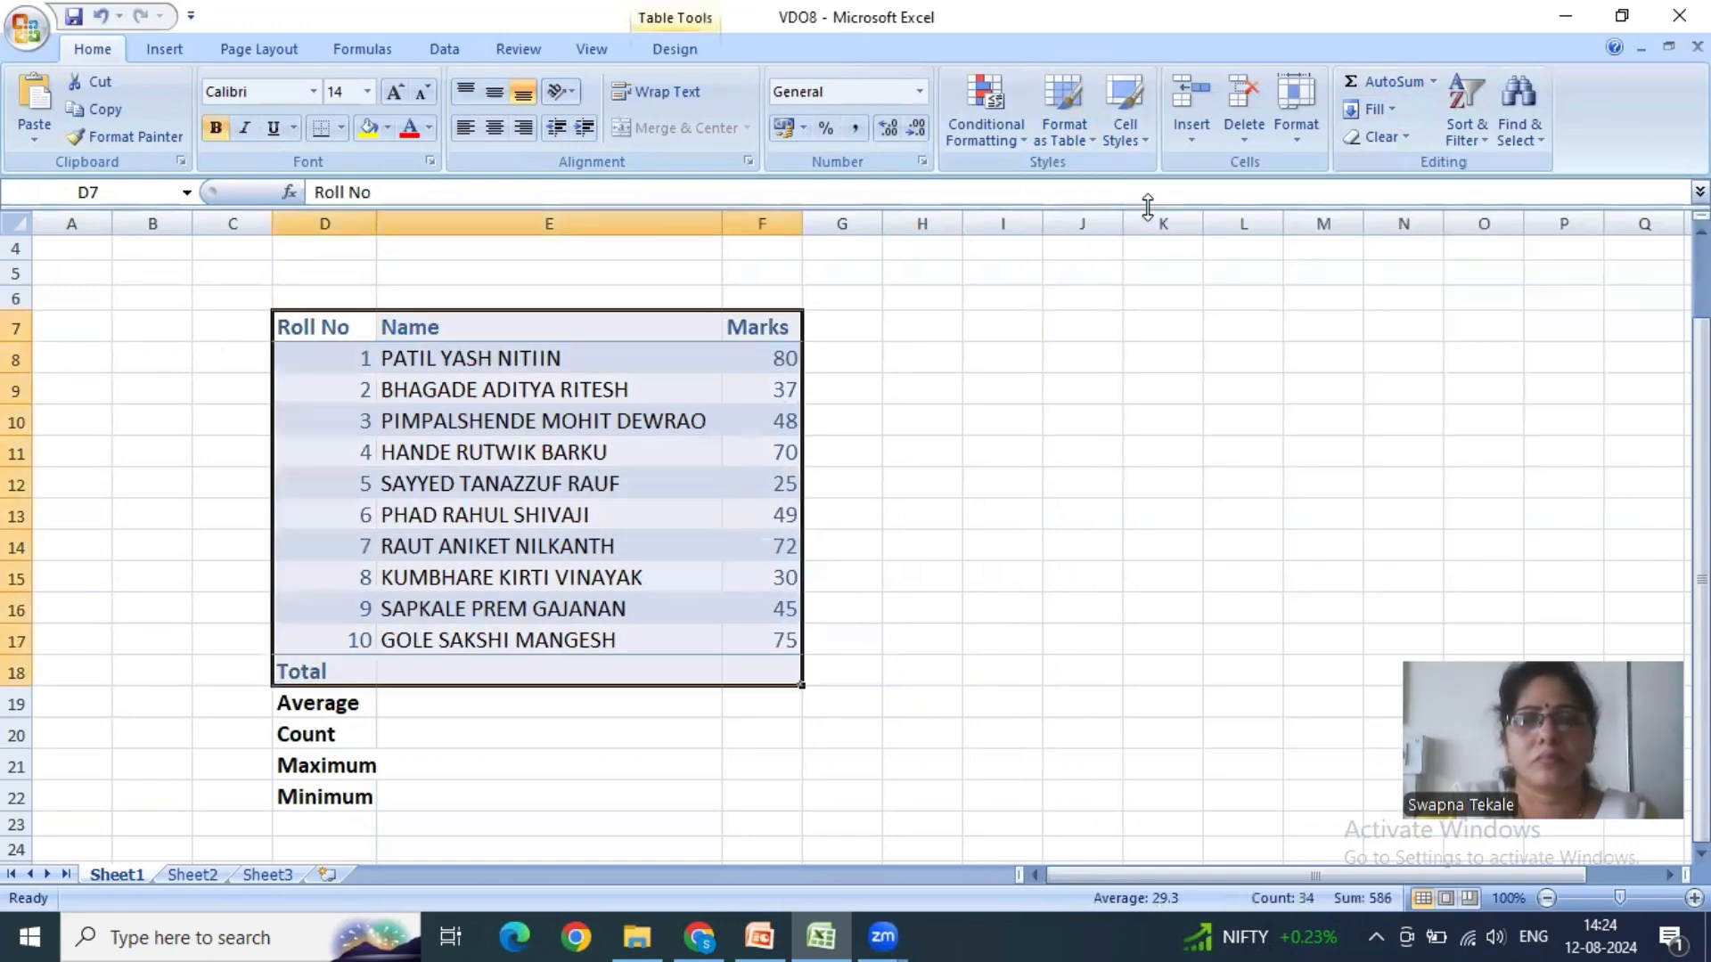
click(1007, 361)
drag(354, 324, 752, 661)
click(944, 608)
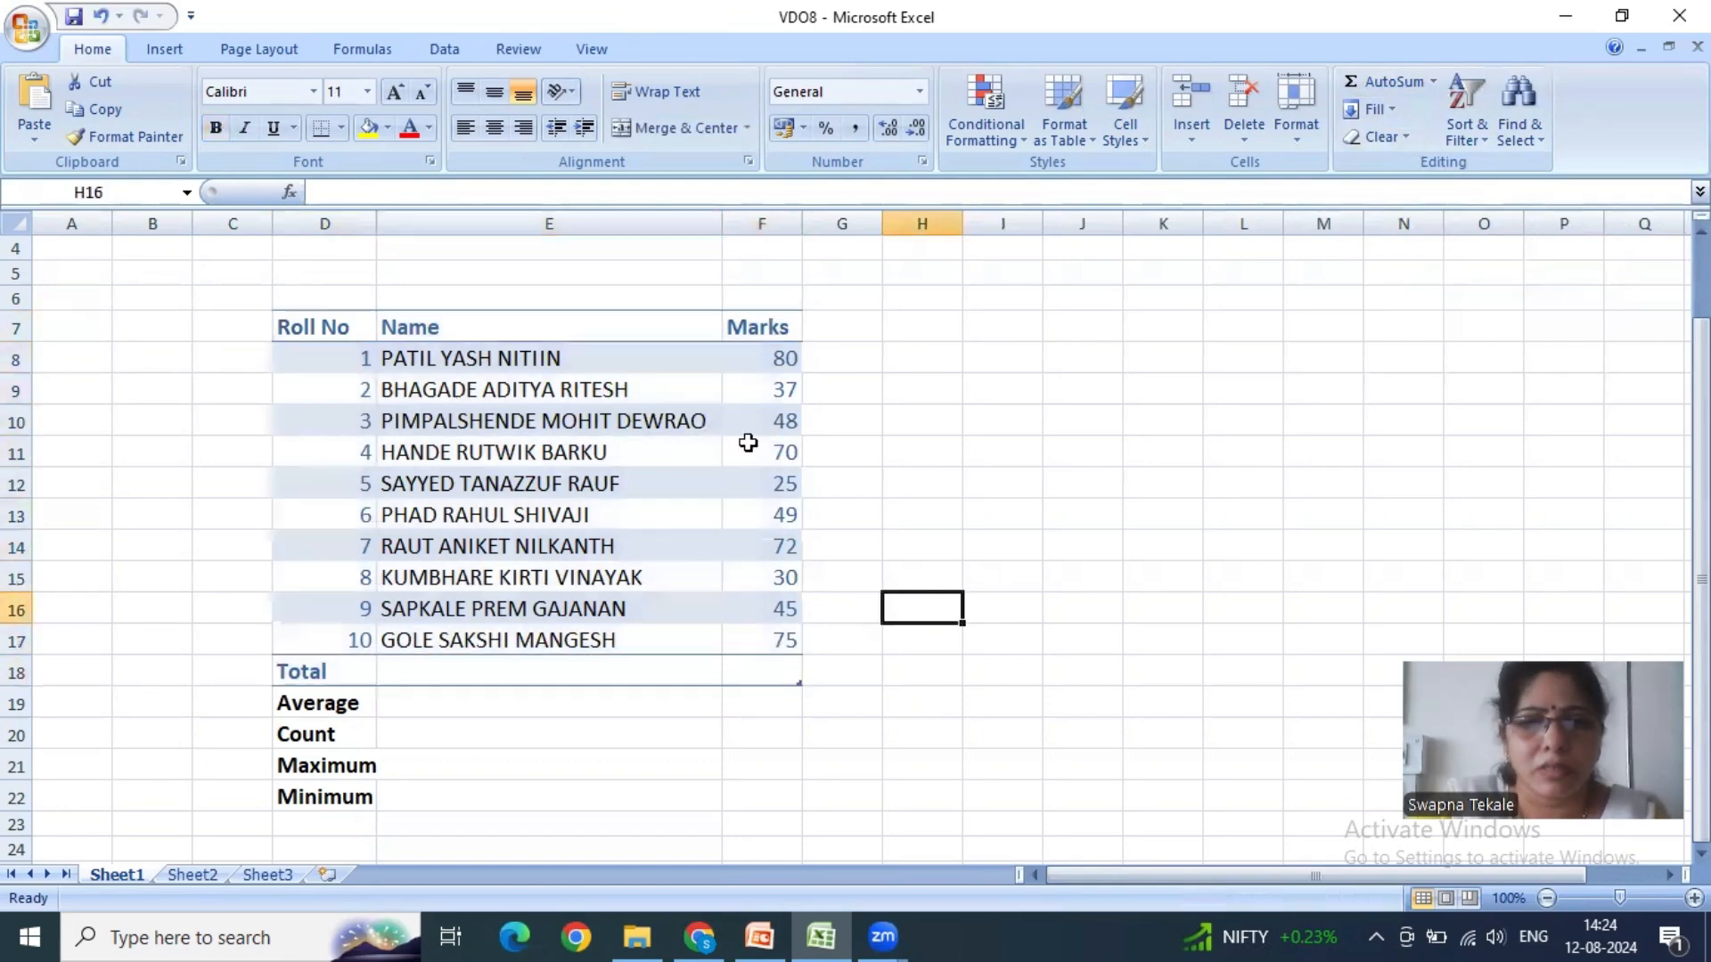
- Make the ten marks in F8:F17 bold
drag(760, 355, 764, 645)
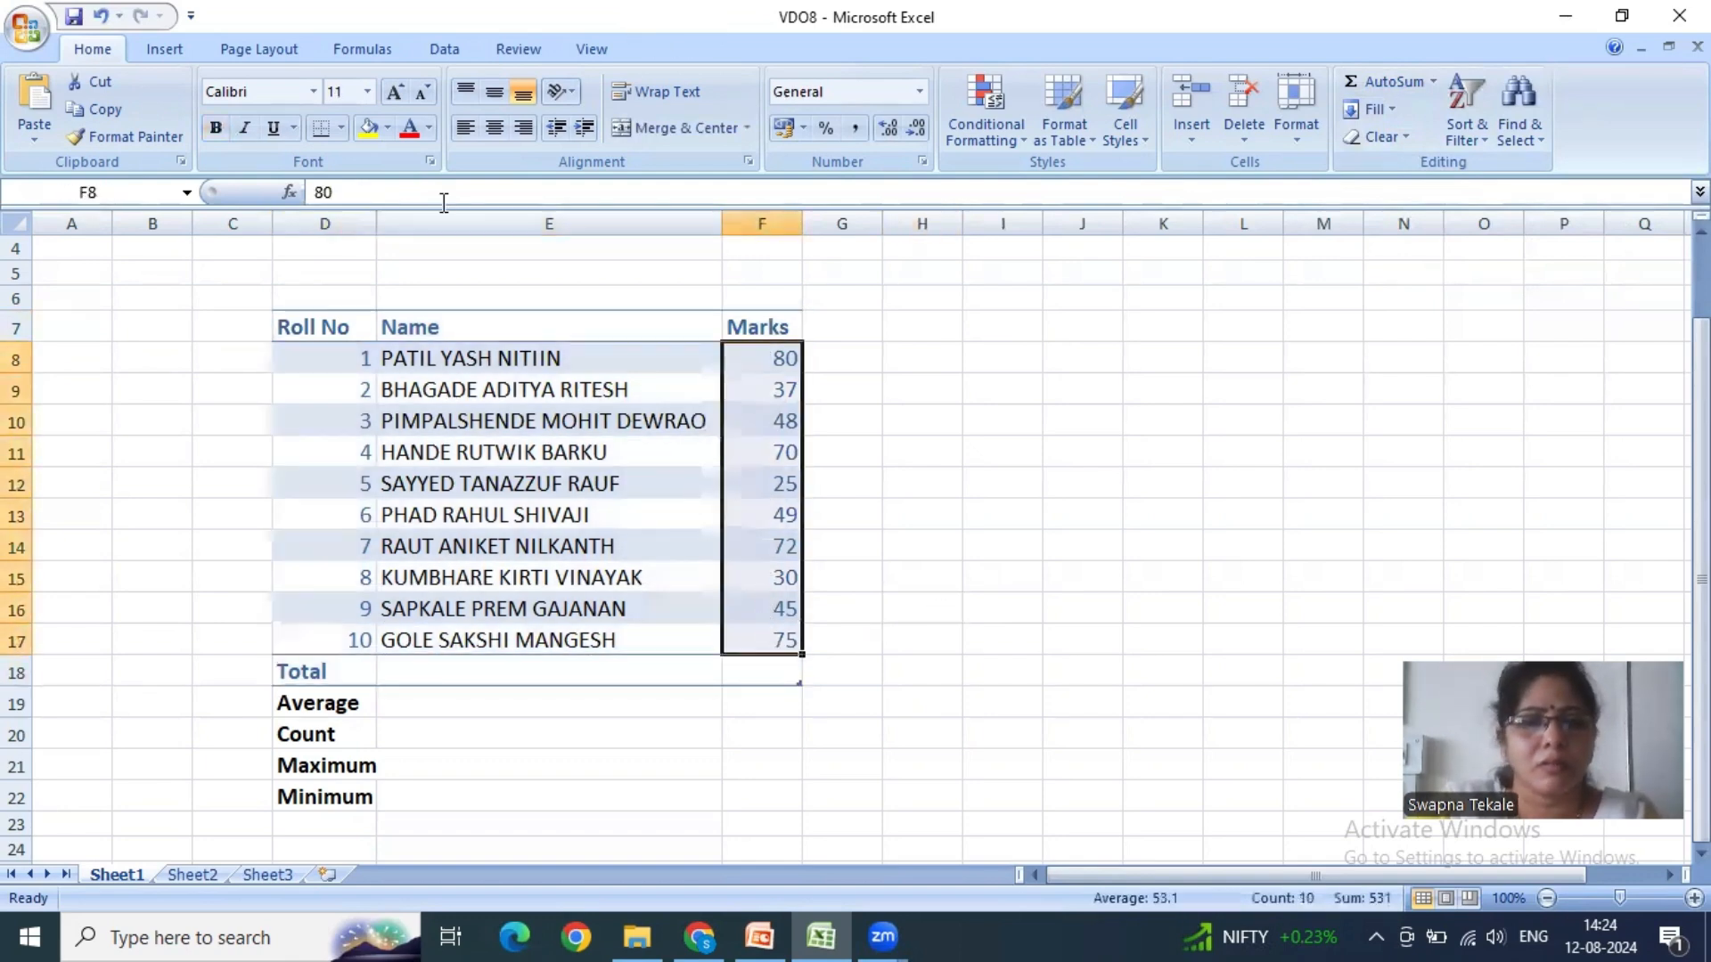
click(215, 126)
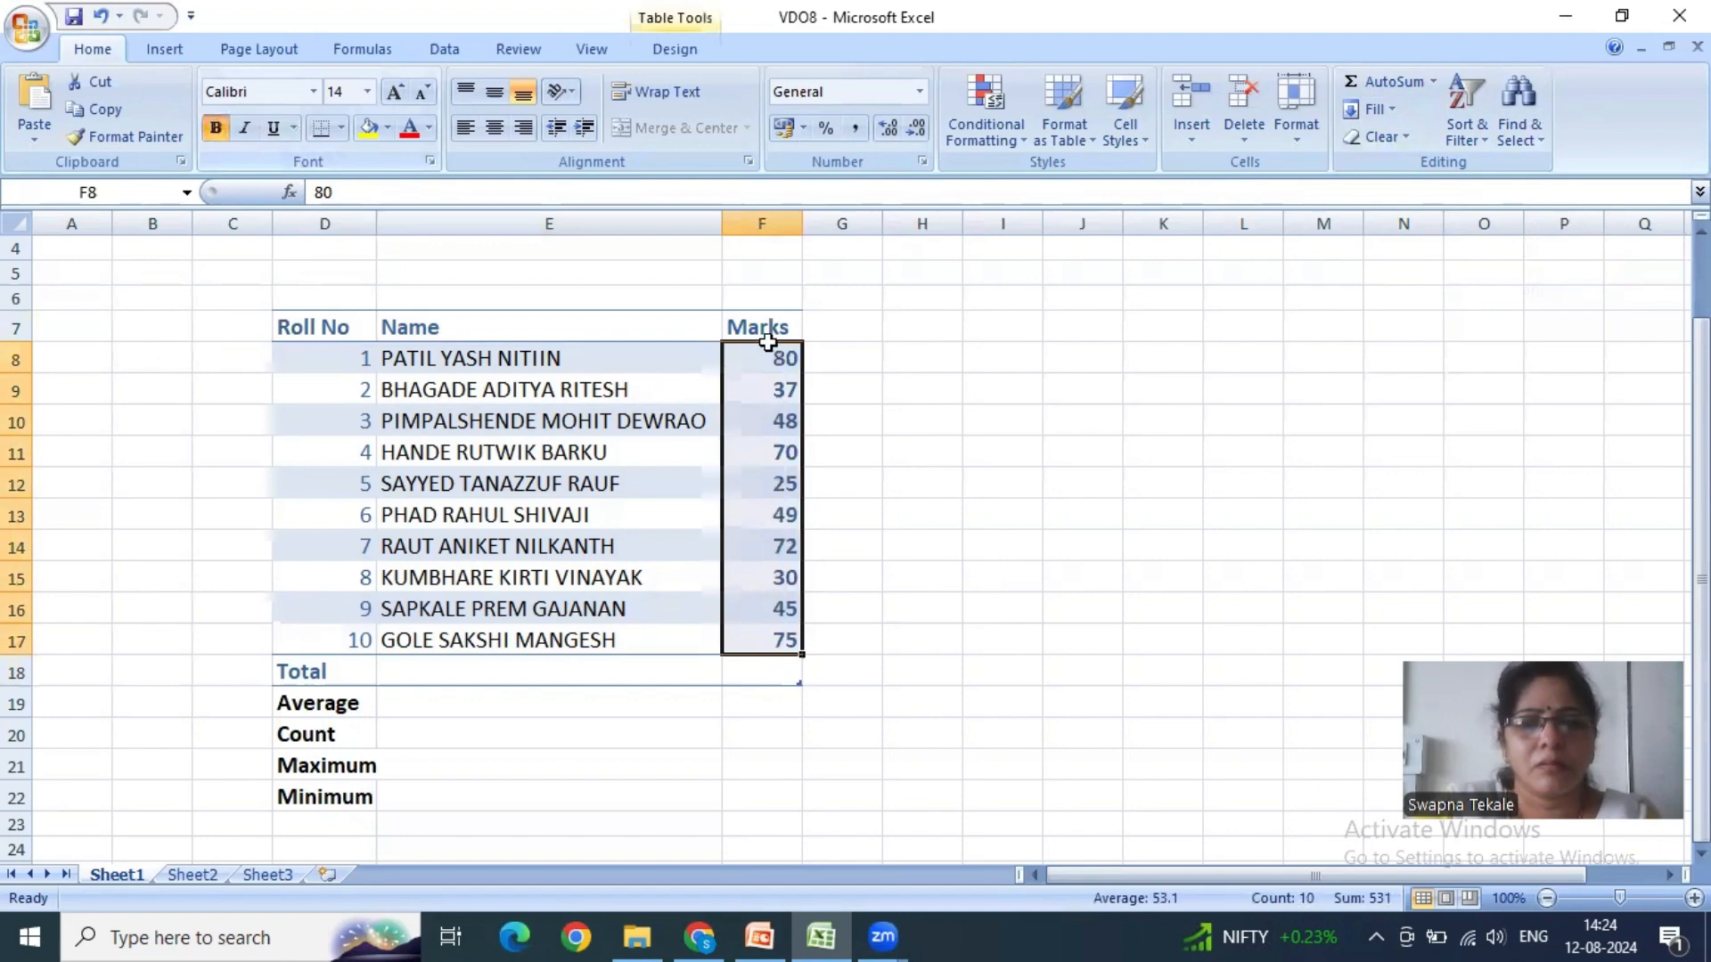
click(830, 355)
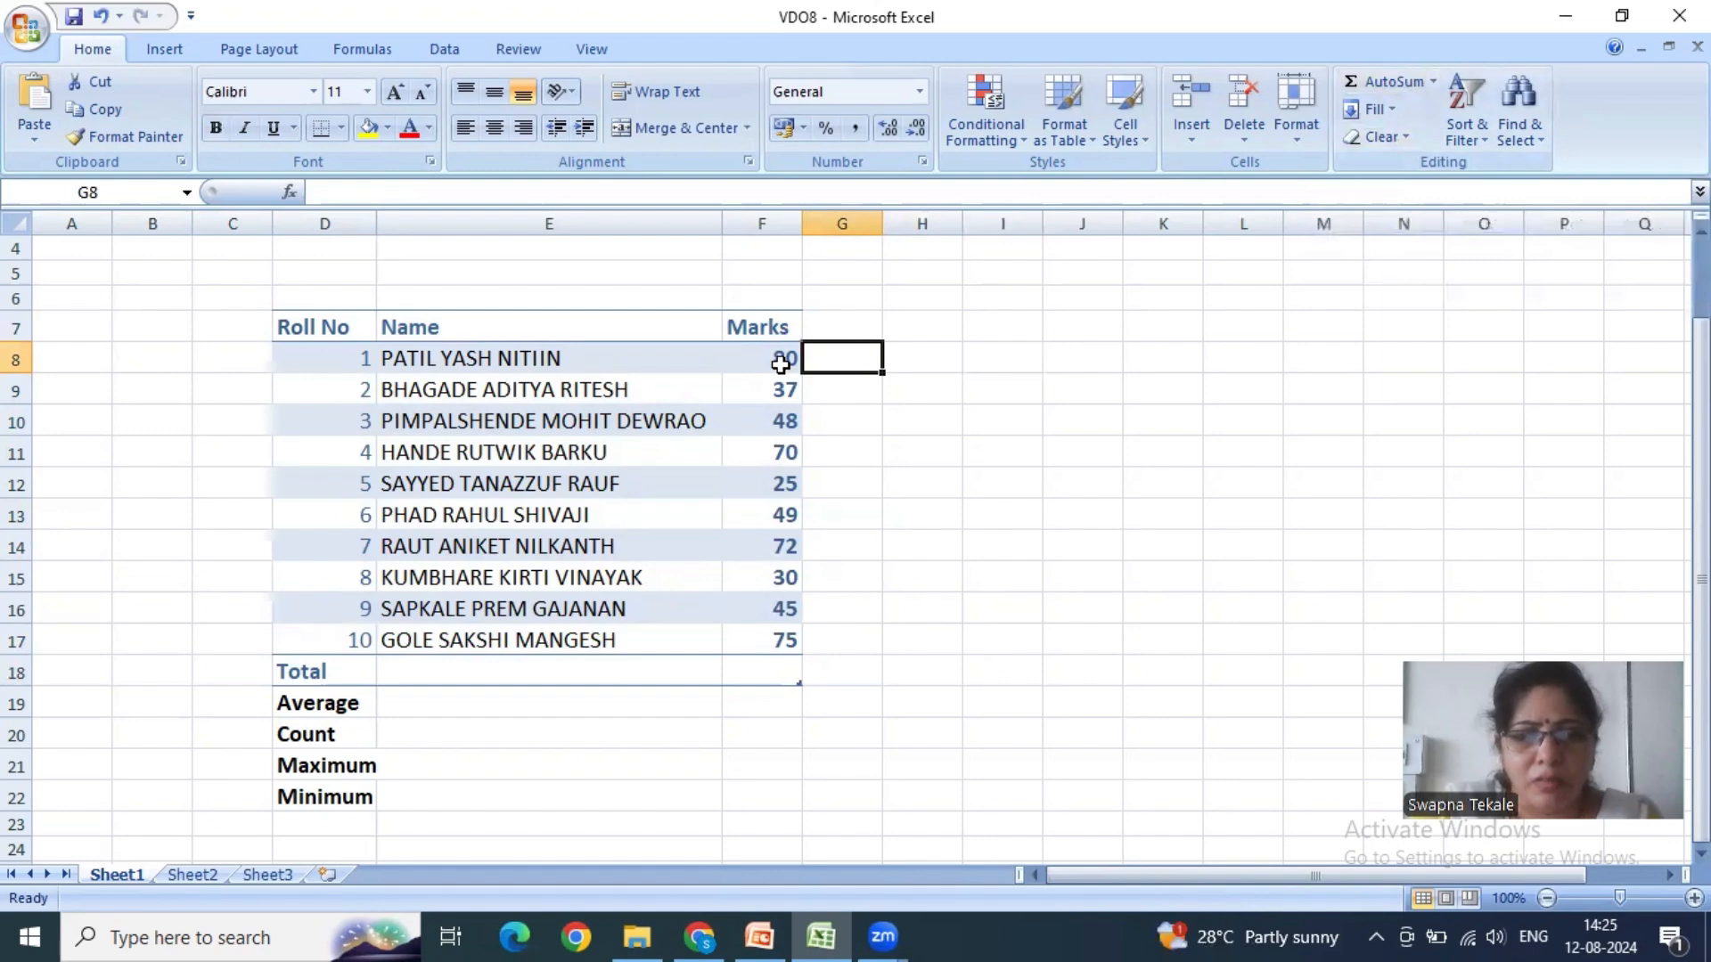
- Total the marks from F8:F17 in the Total row cell F18 with AutoSum, and inspect its formula
drag(781, 364, 750, 643)
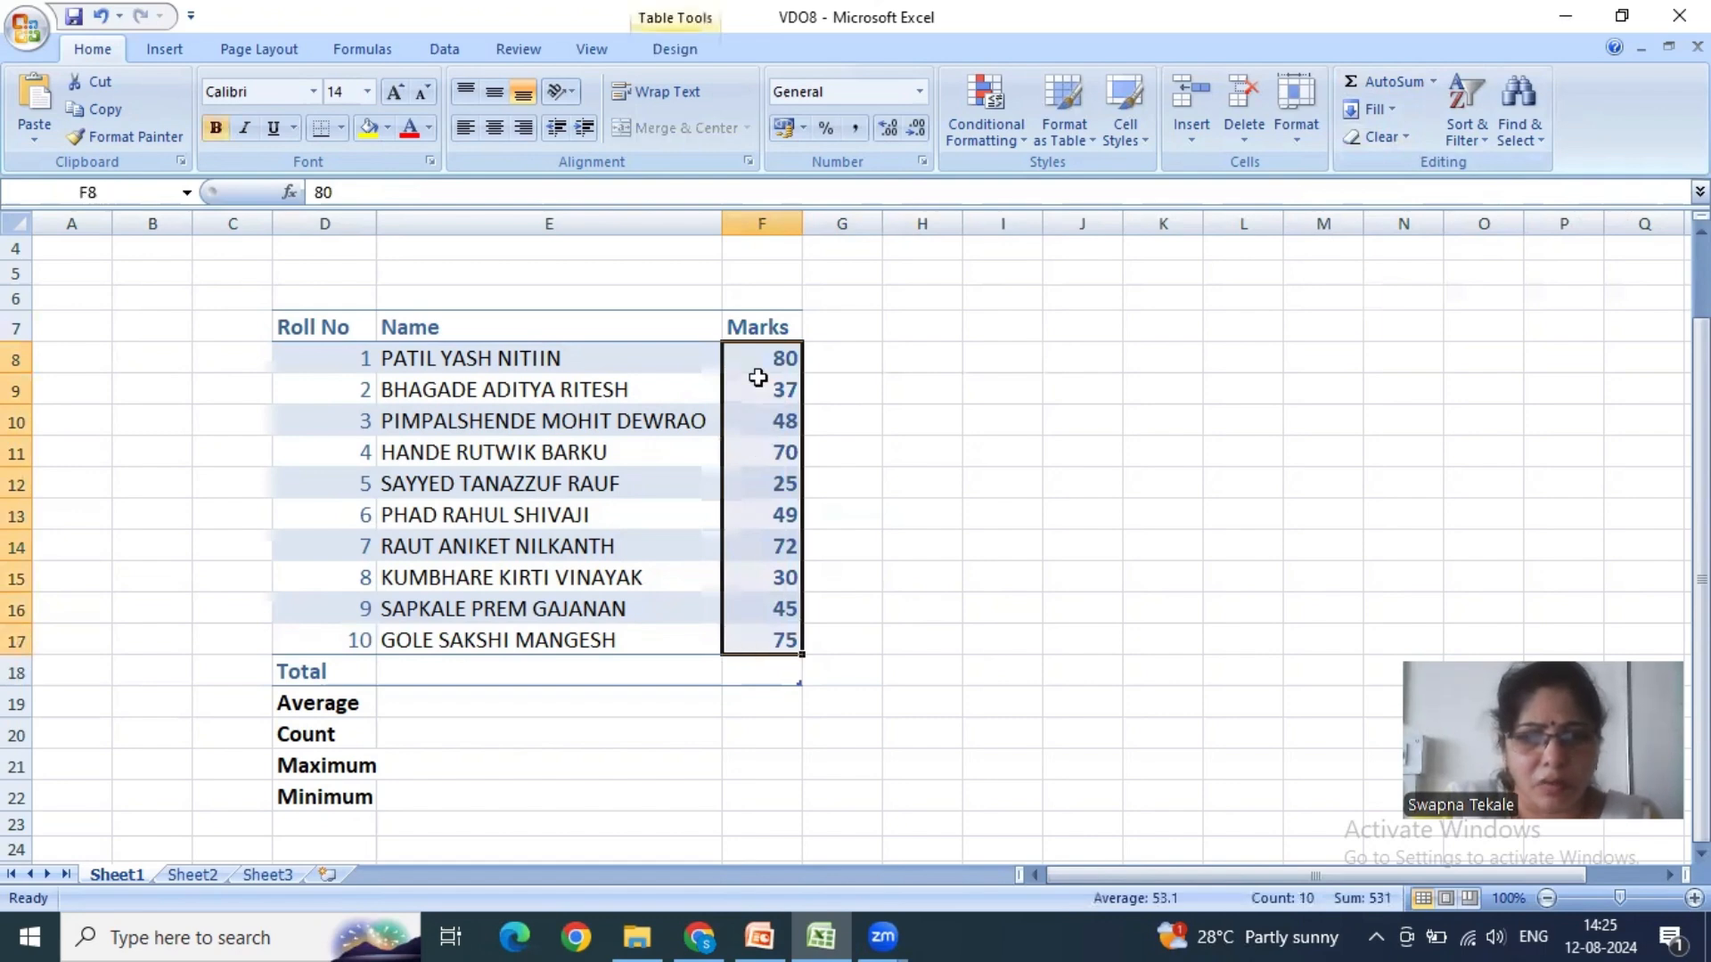
click(754, 672)
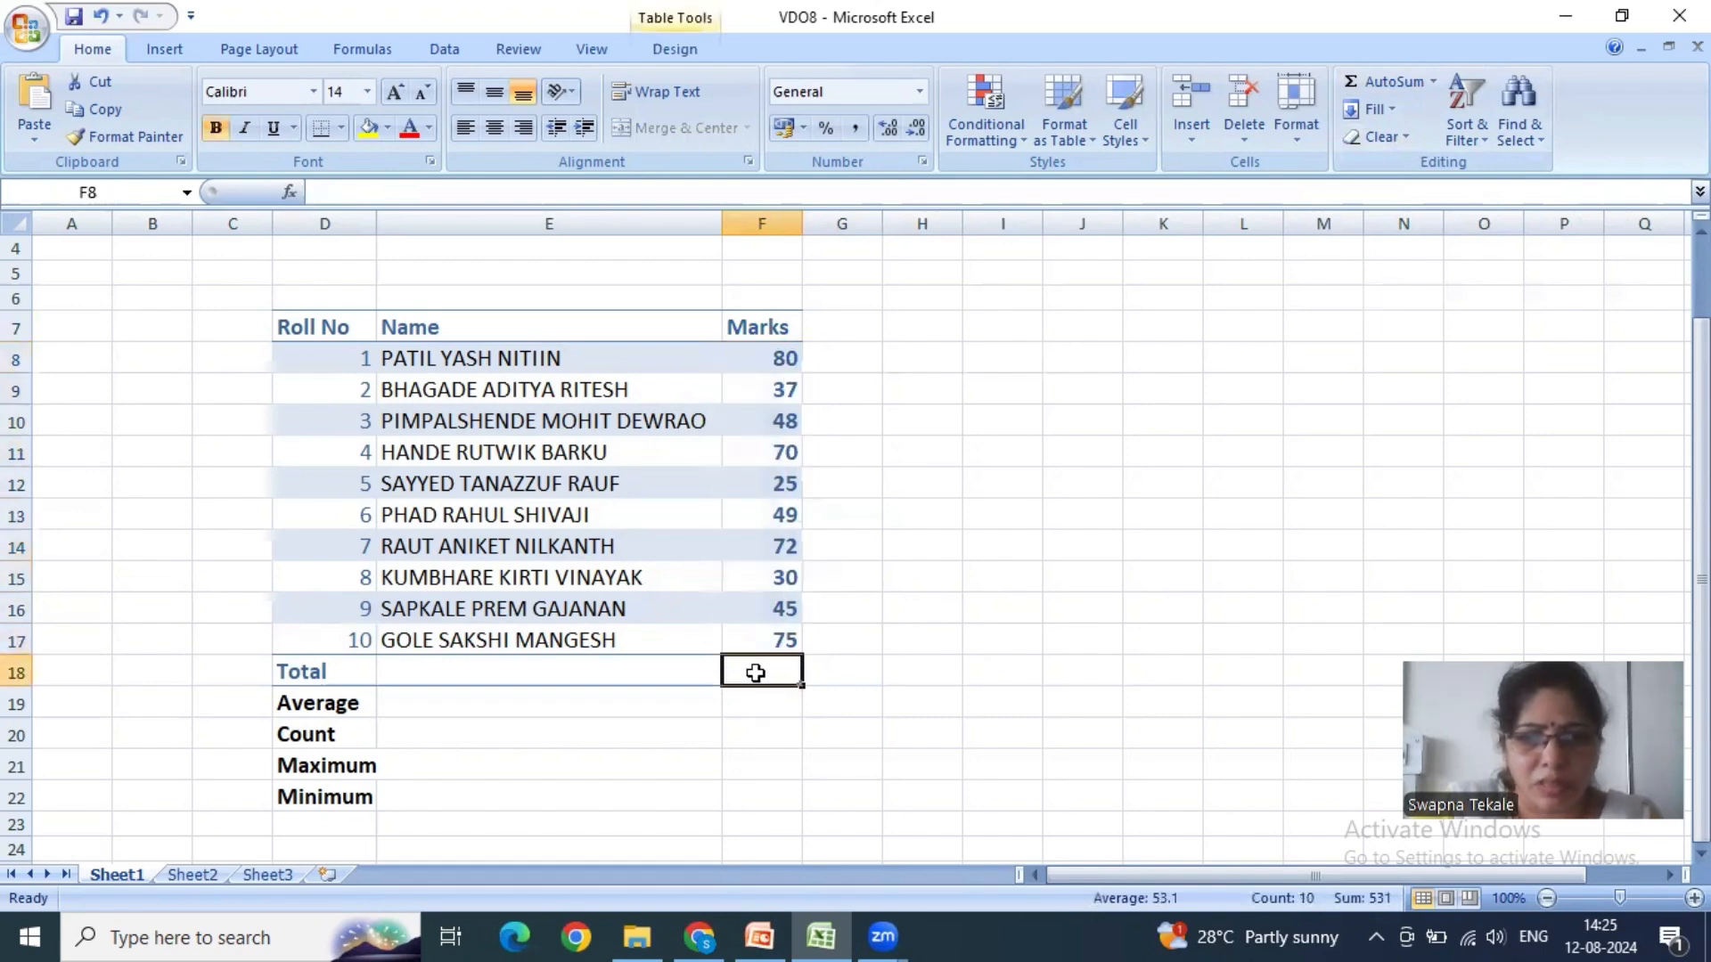
drag(775, 356, 740, 668)
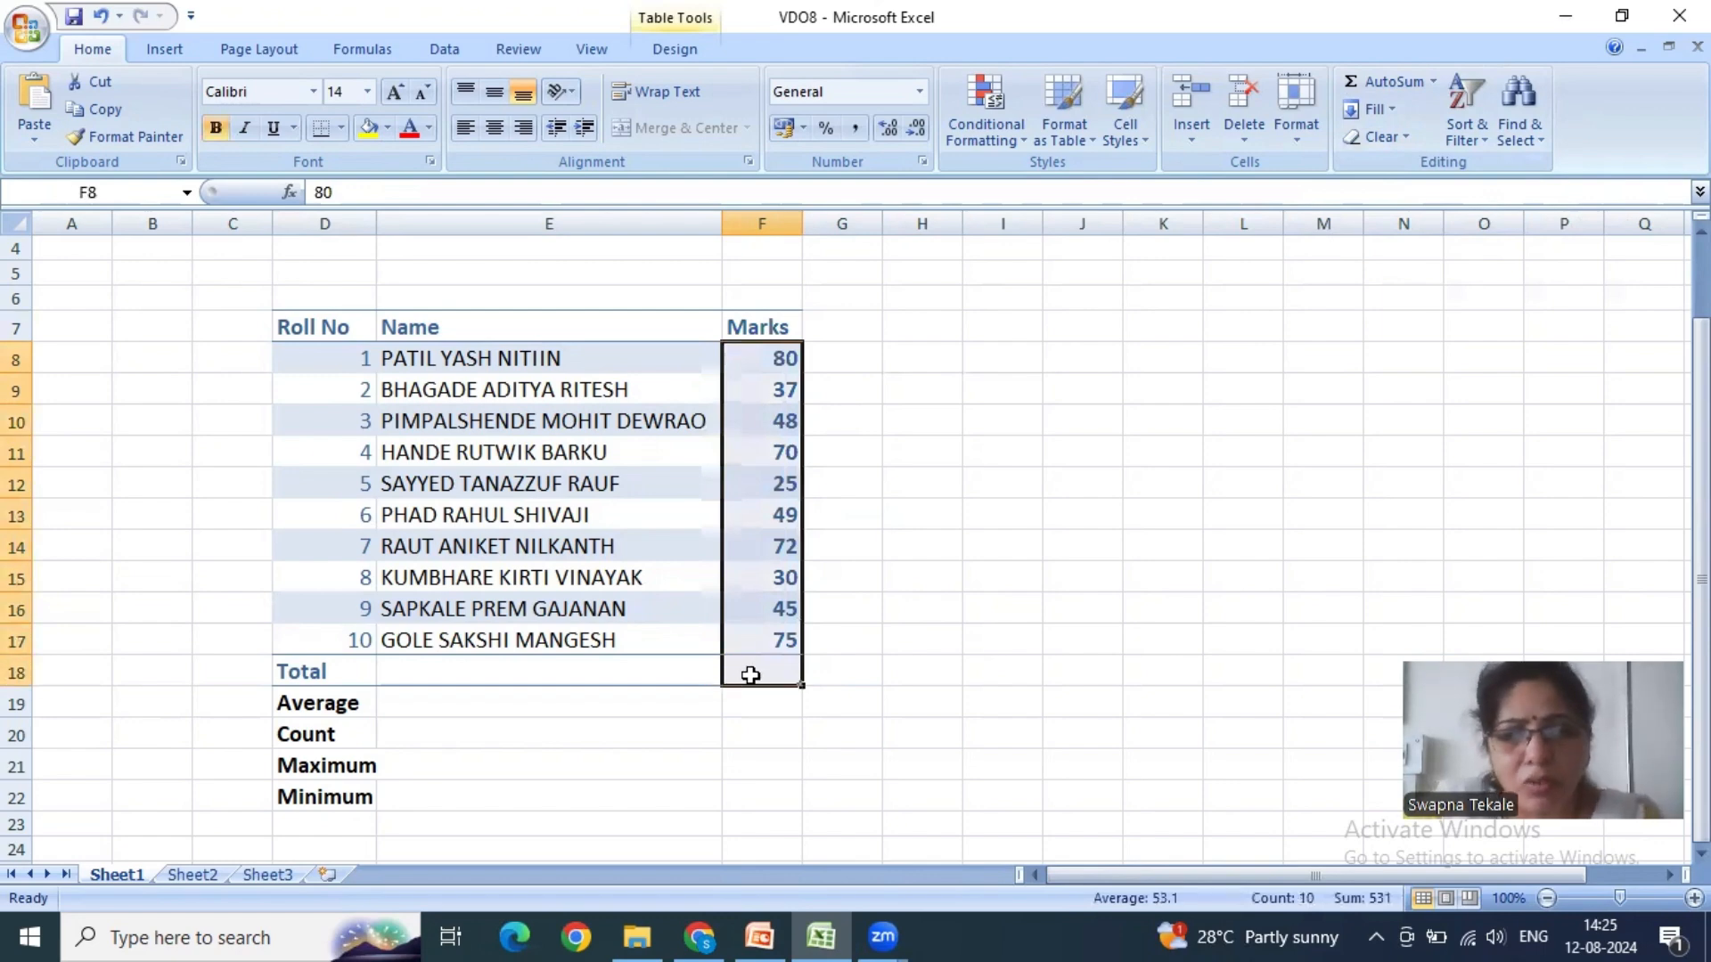
click(1392, 80)
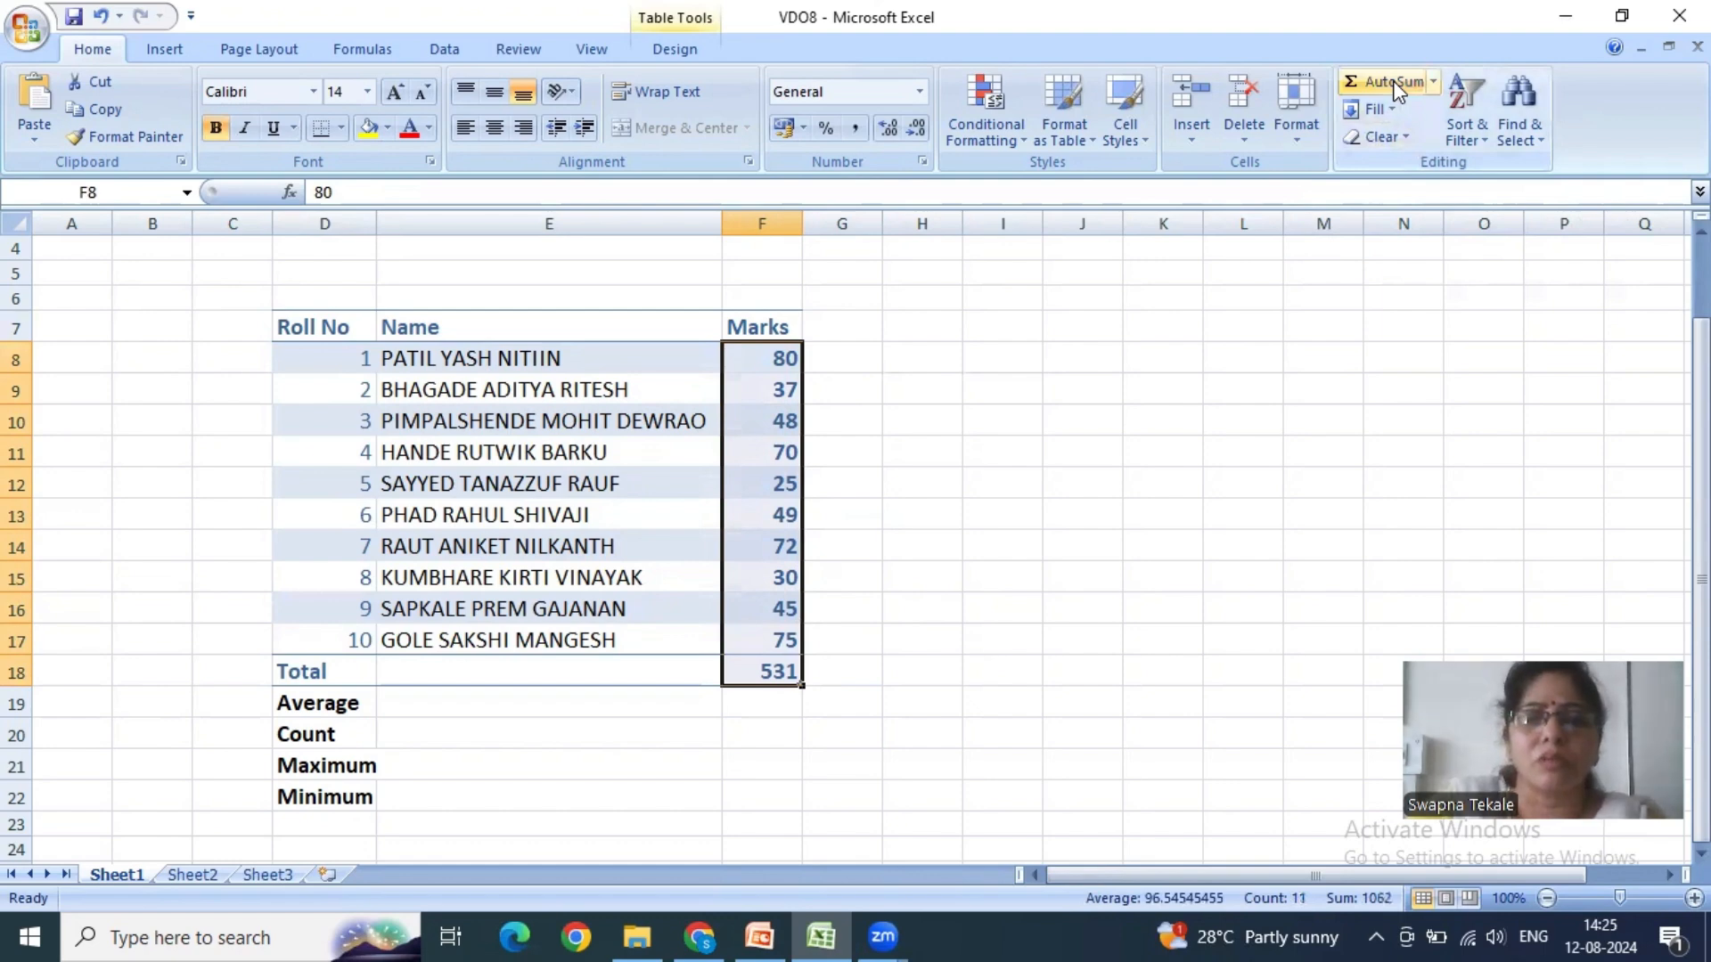
click(772, 671)
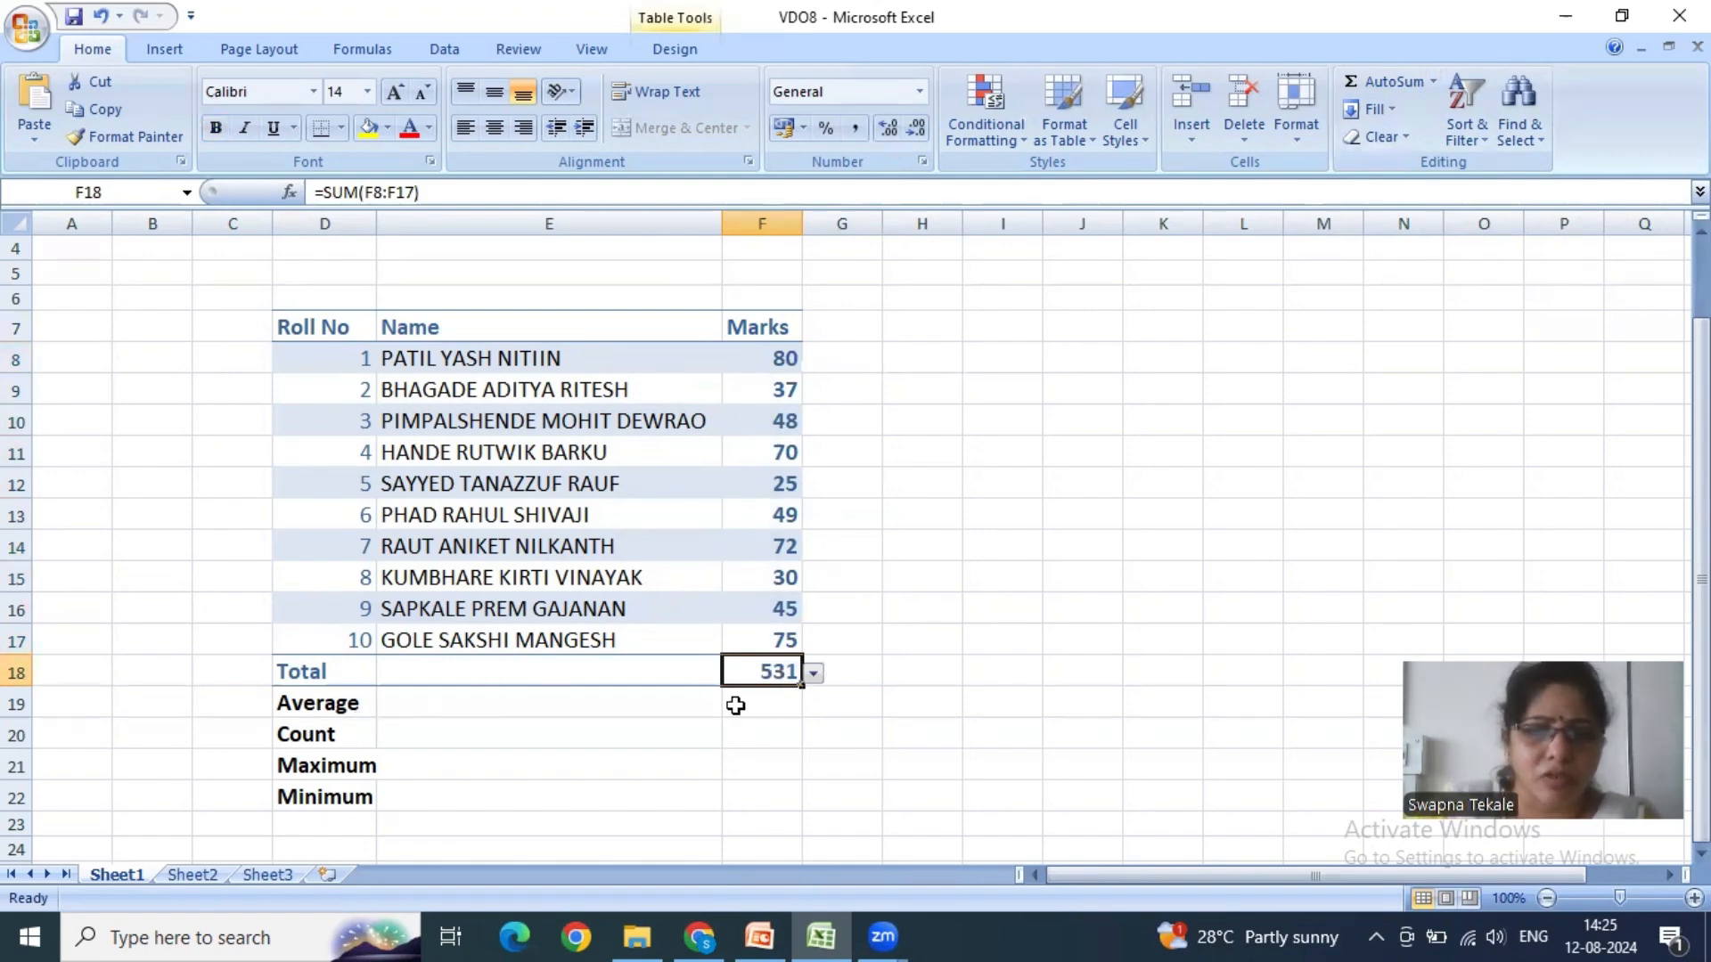
- View the functions AutoSum offers for the Average row cell F19, without choosing one
click(778, 701)
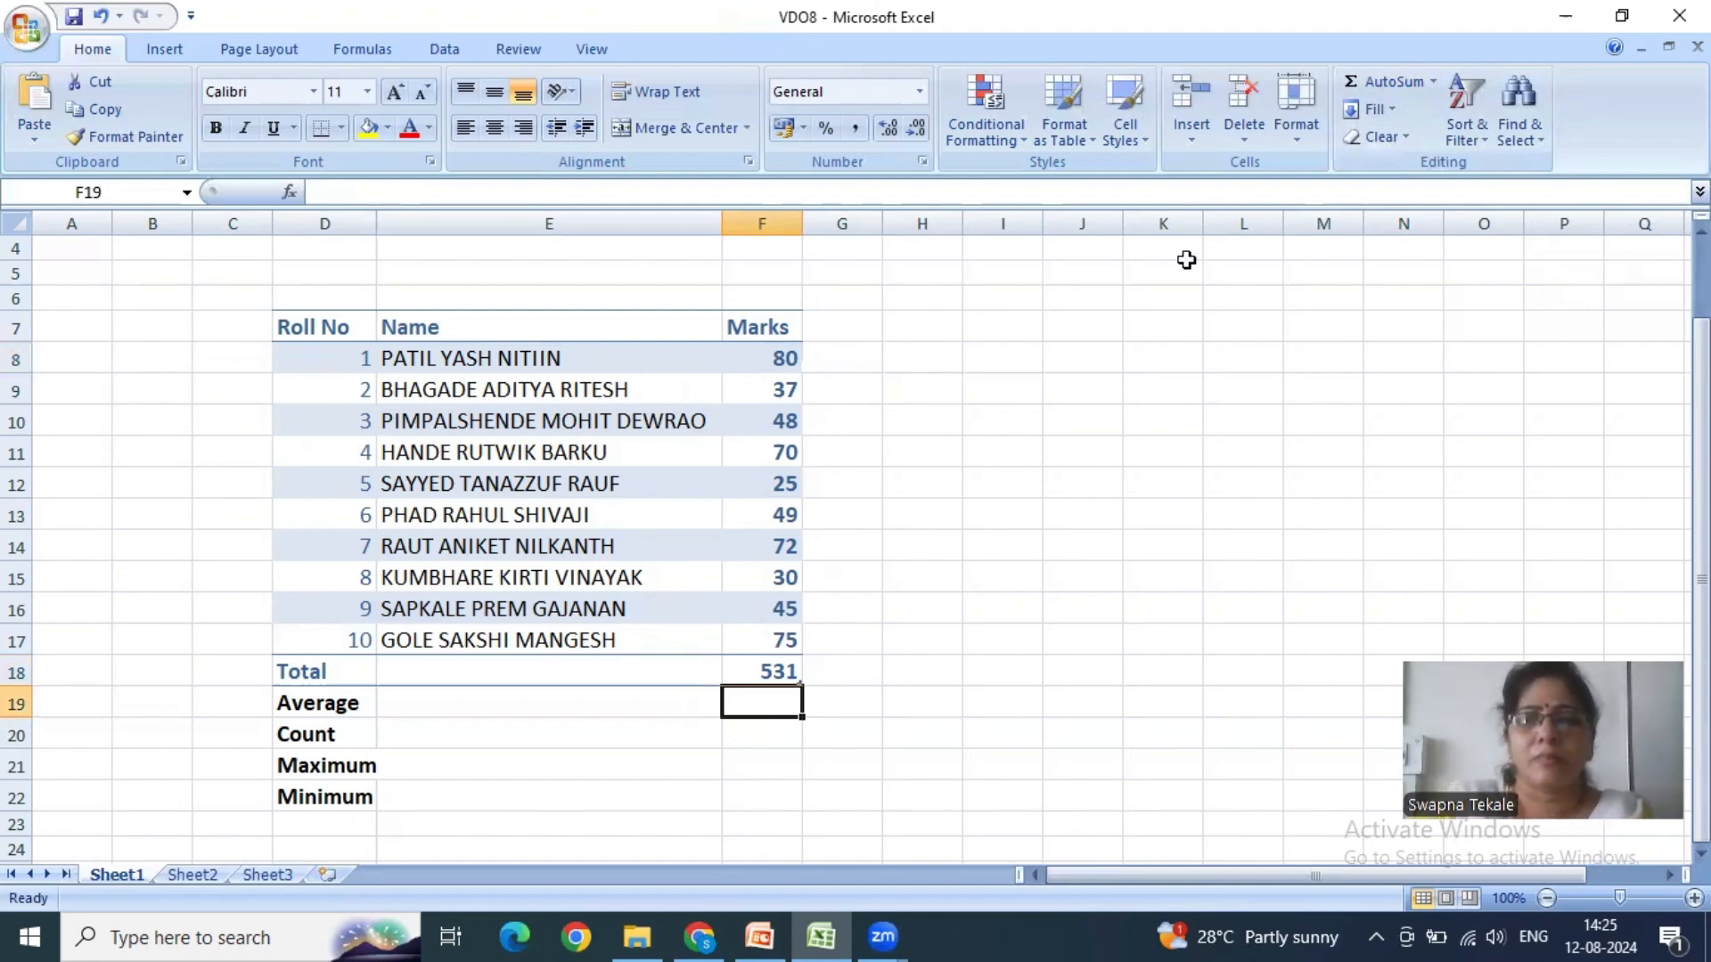
click(1433, 83)
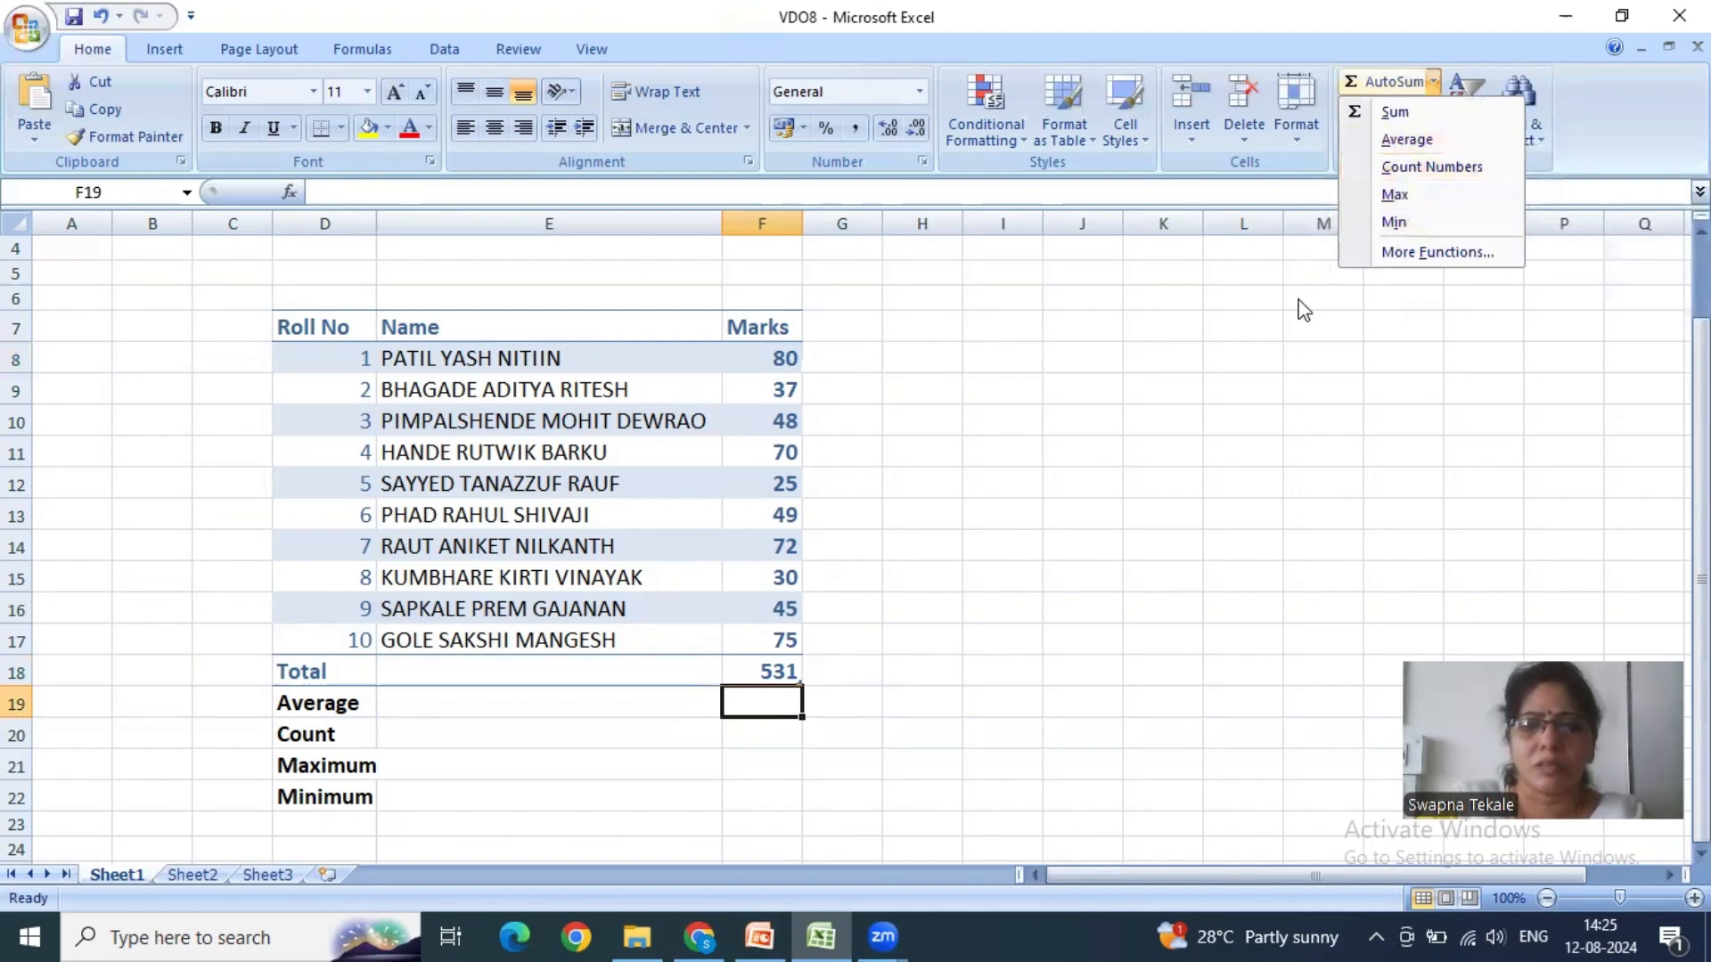
click(776, 702)
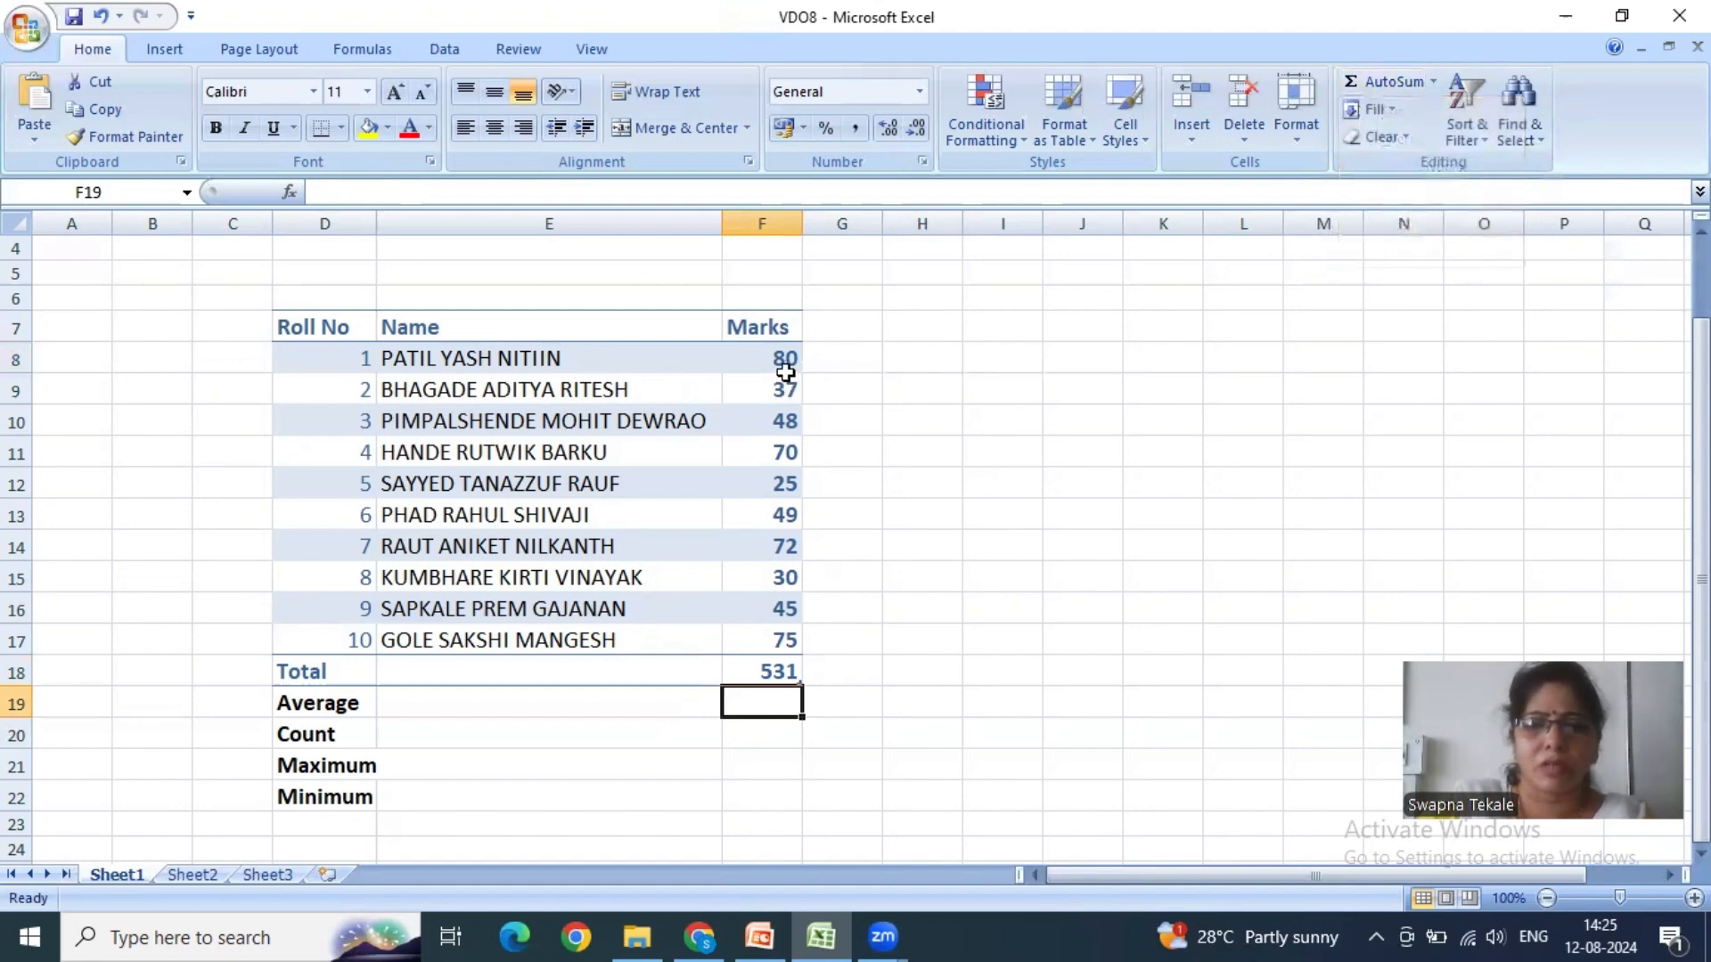
- Delete the marks total from cell F18
drag(784, 358, 764, 635)
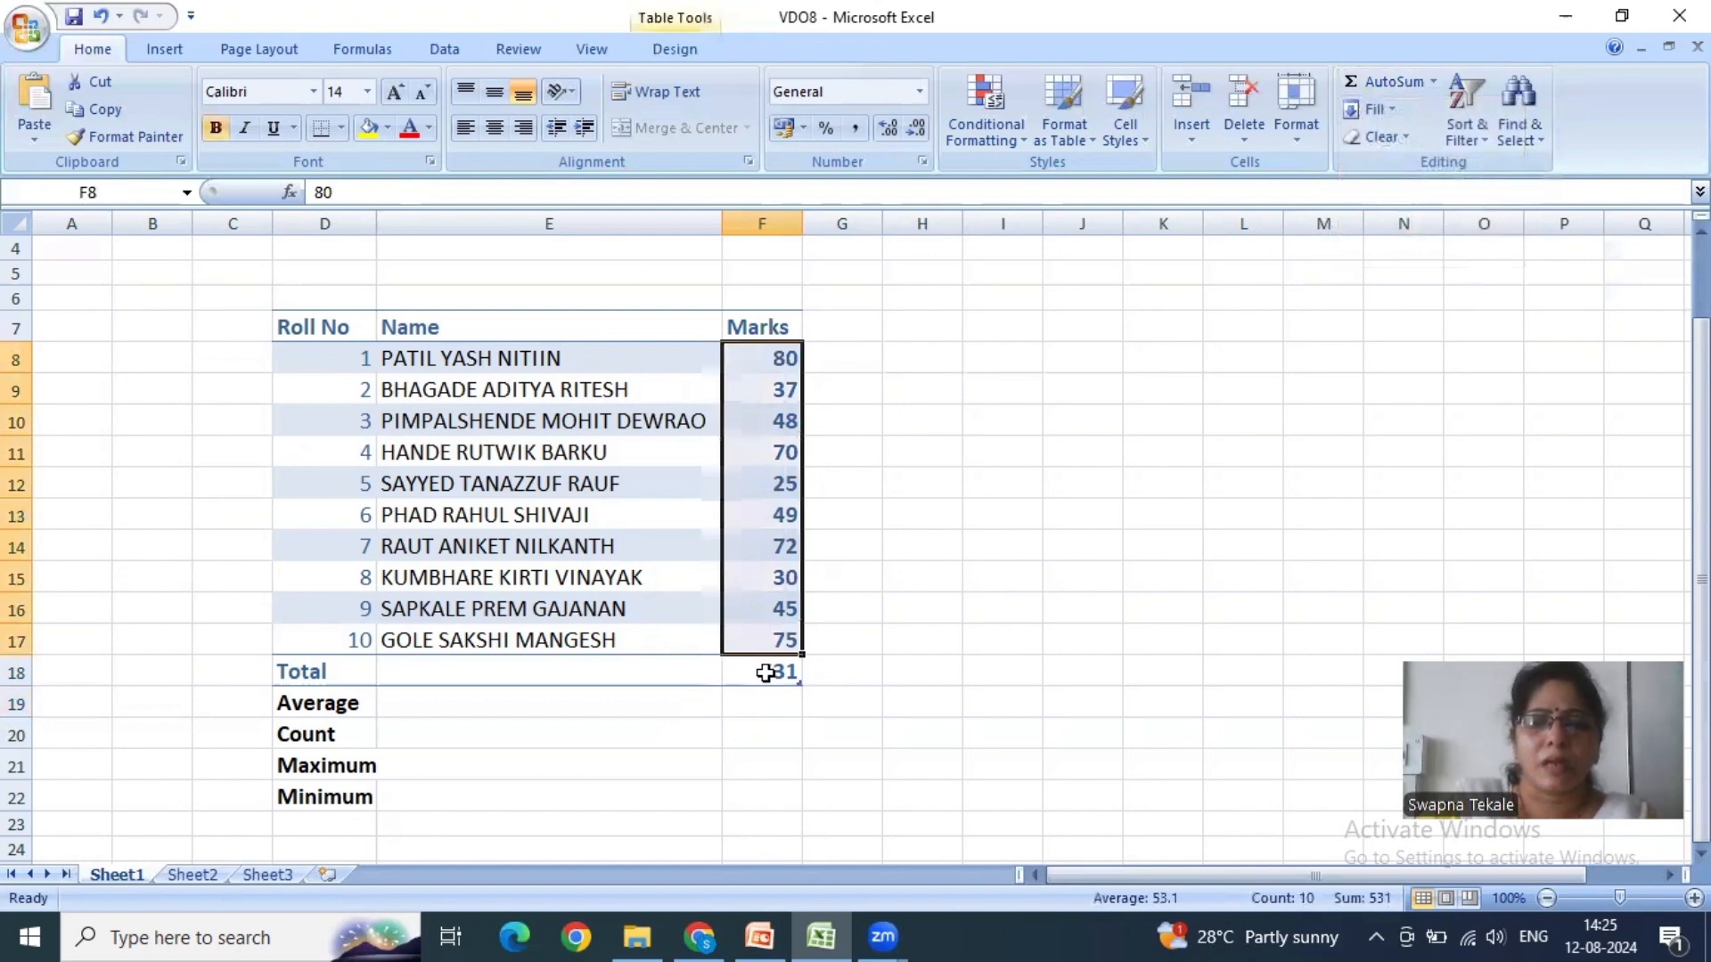
click(764, 673)
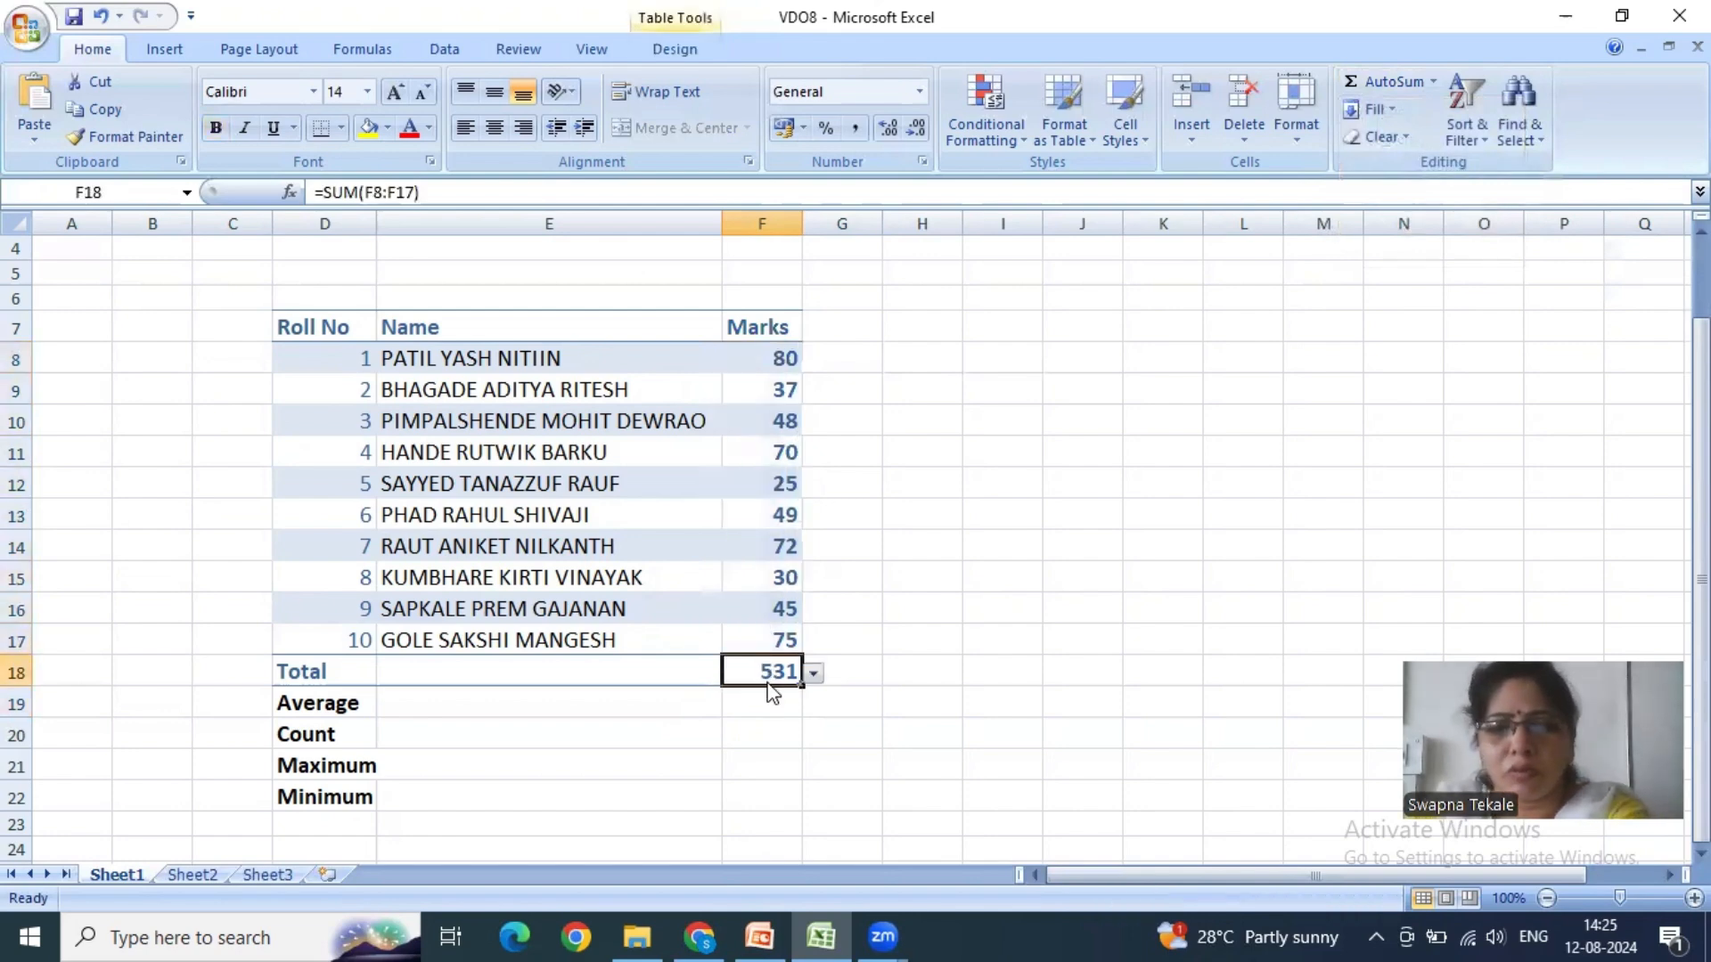
key(Delete)
- Calculate the average of F8:F18 in cell F19 with AutoSum's Average function, leaving the total out
click(767, 706)
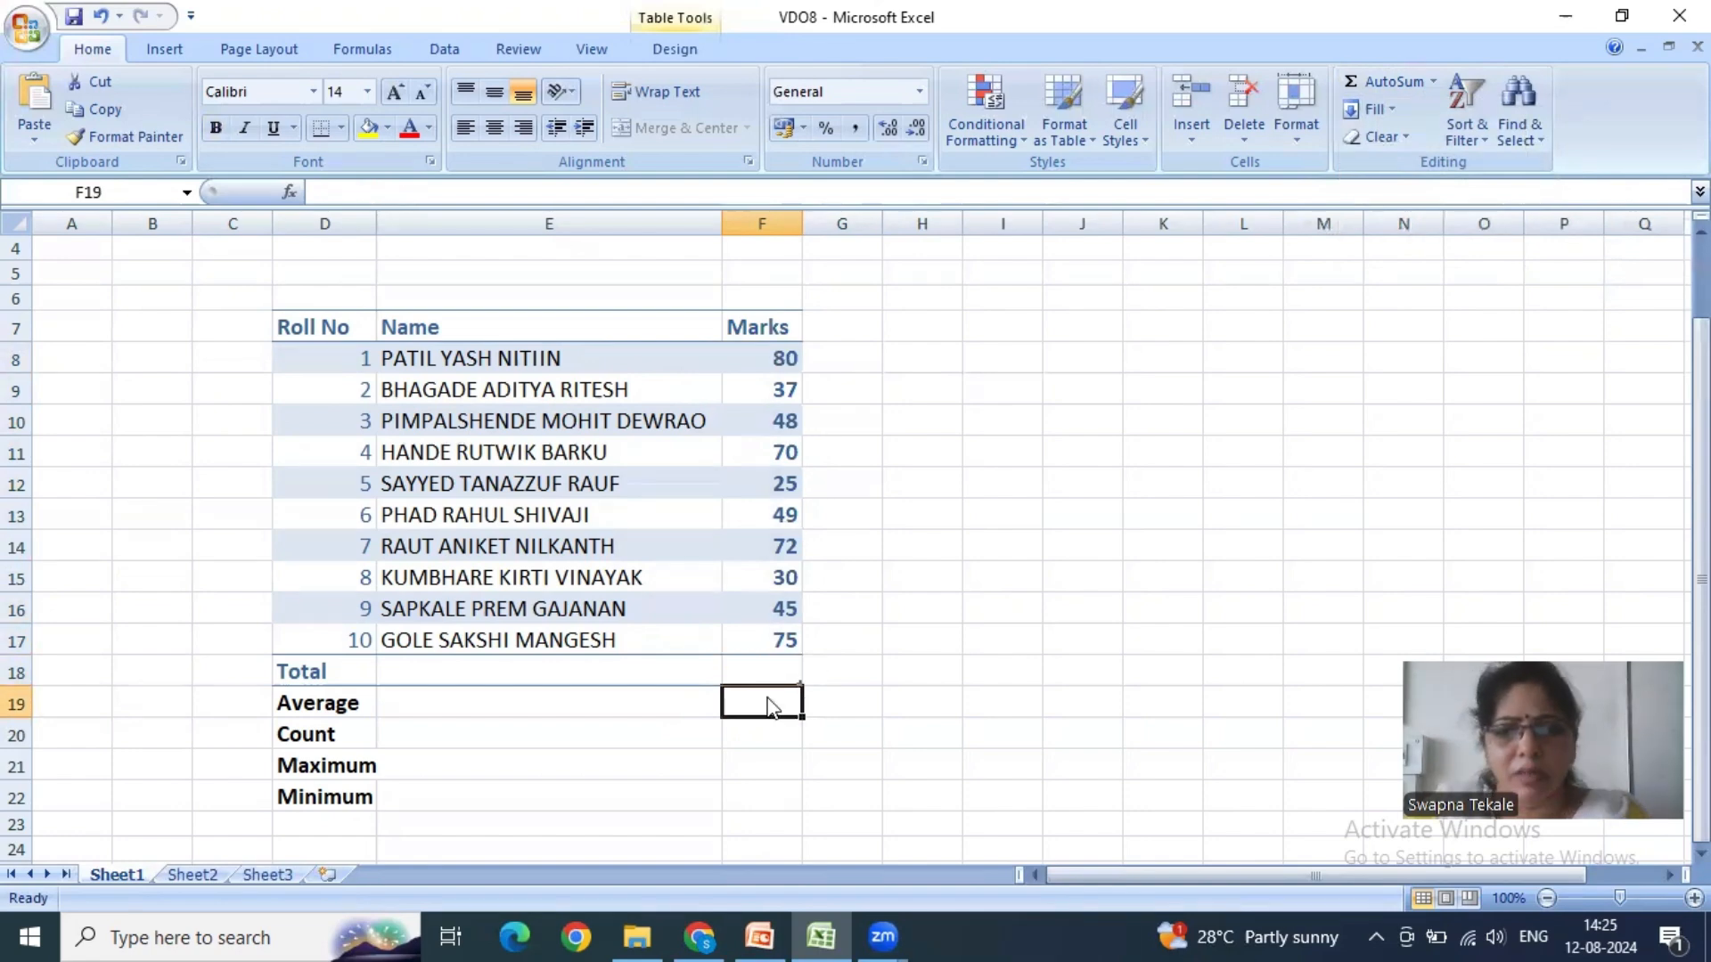
click(771, 359)
drag(771, 359, 763, 708)
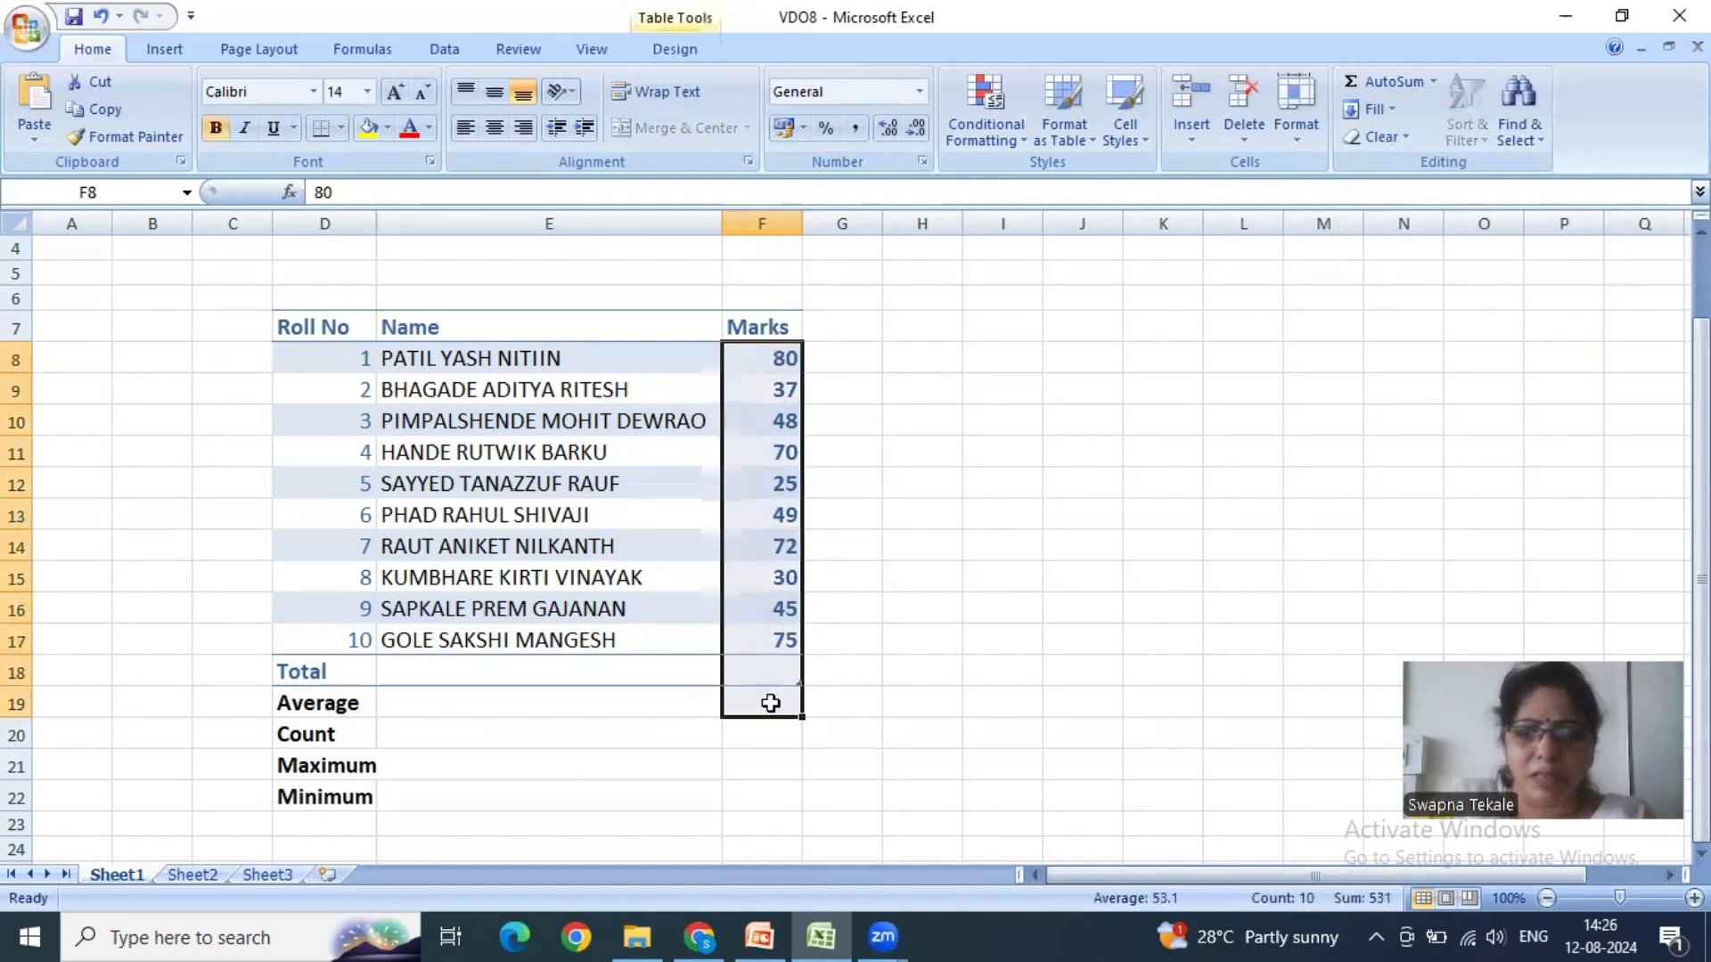
click(1431, 81)
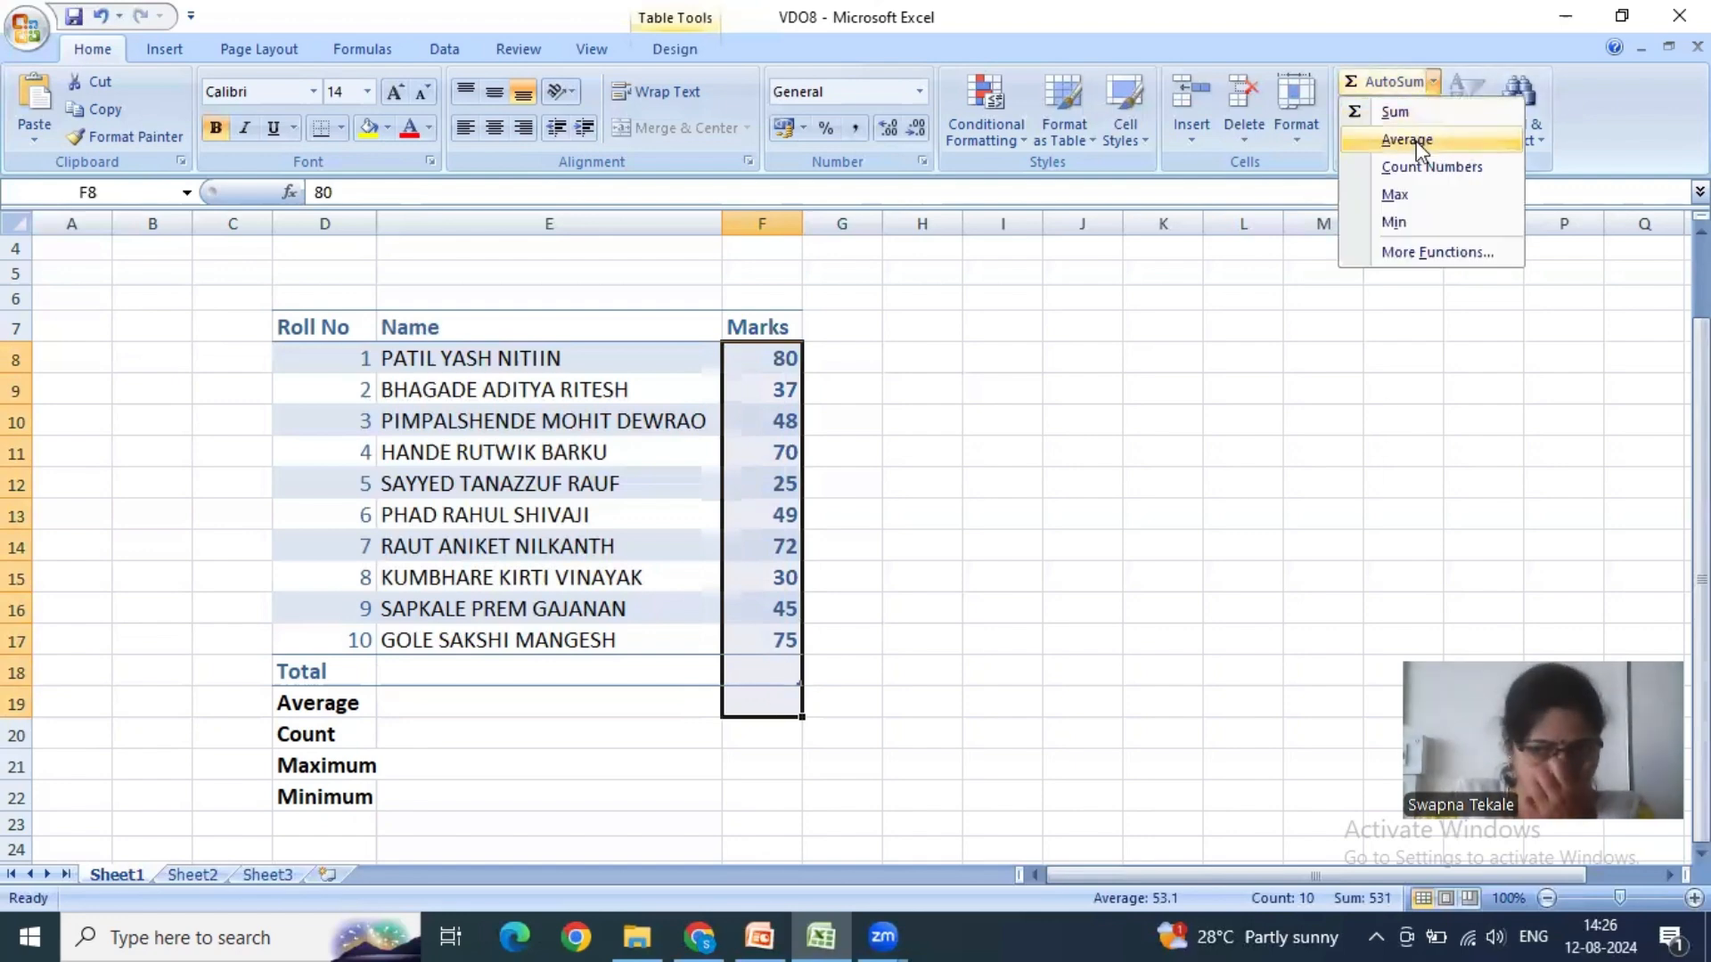
click(1417, 142)
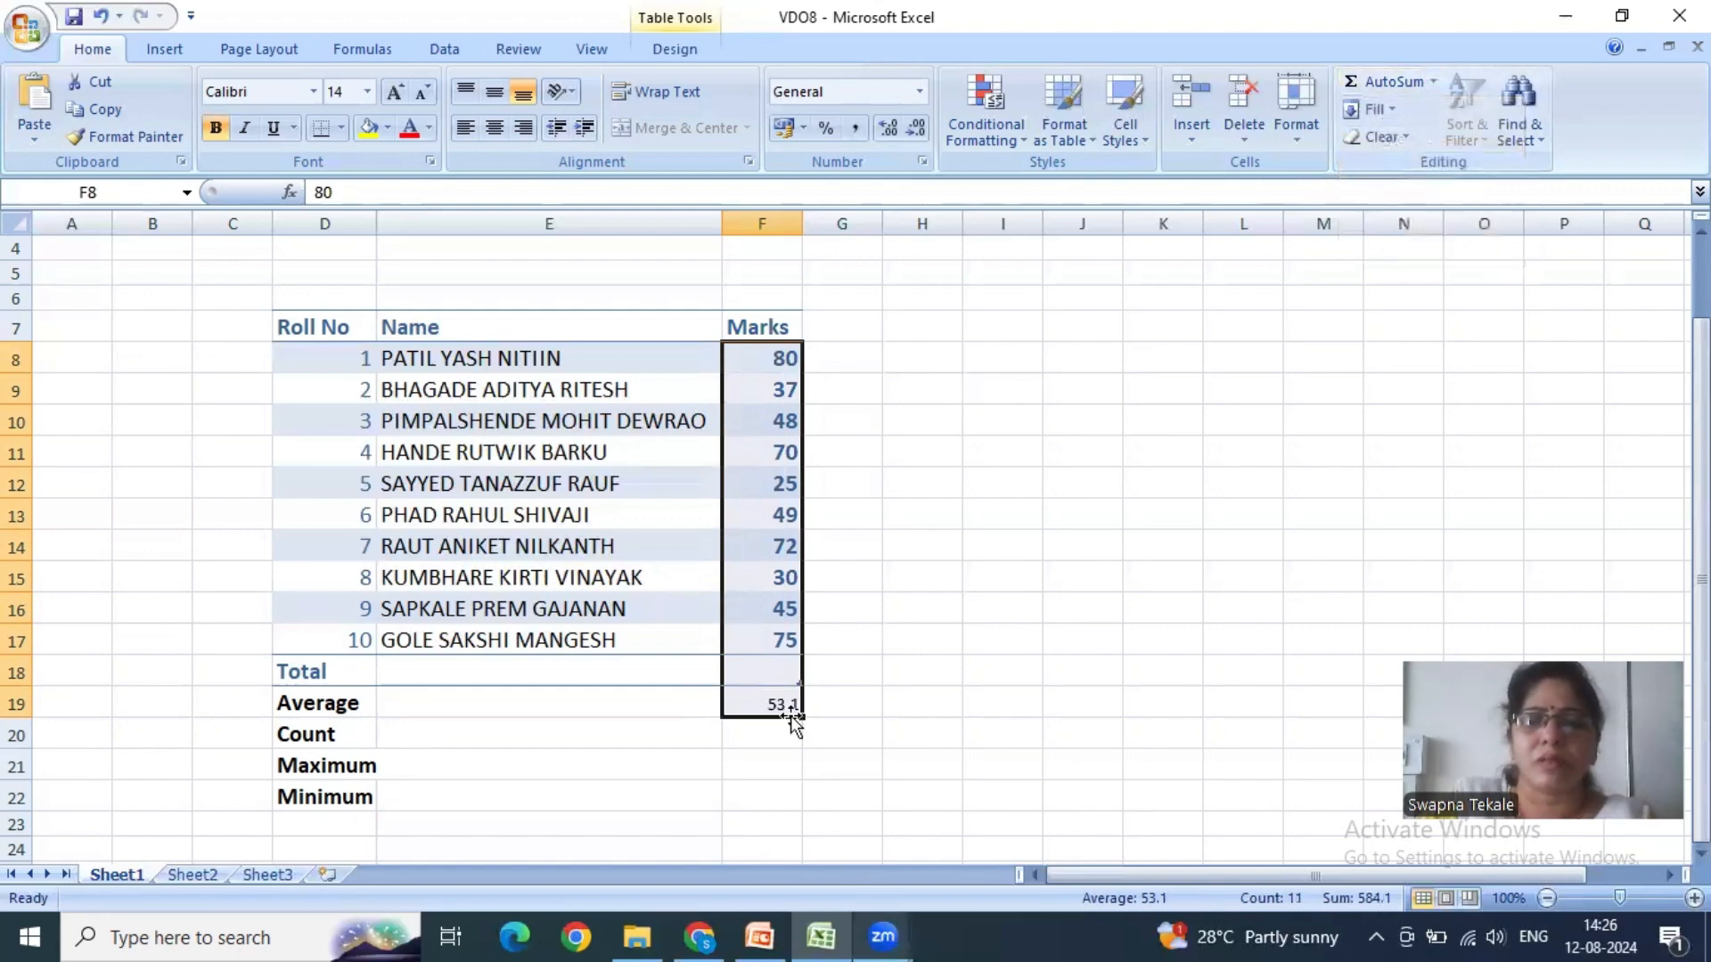
- Undo the average calculation and the deletion of the total in F18
click(784, 668)
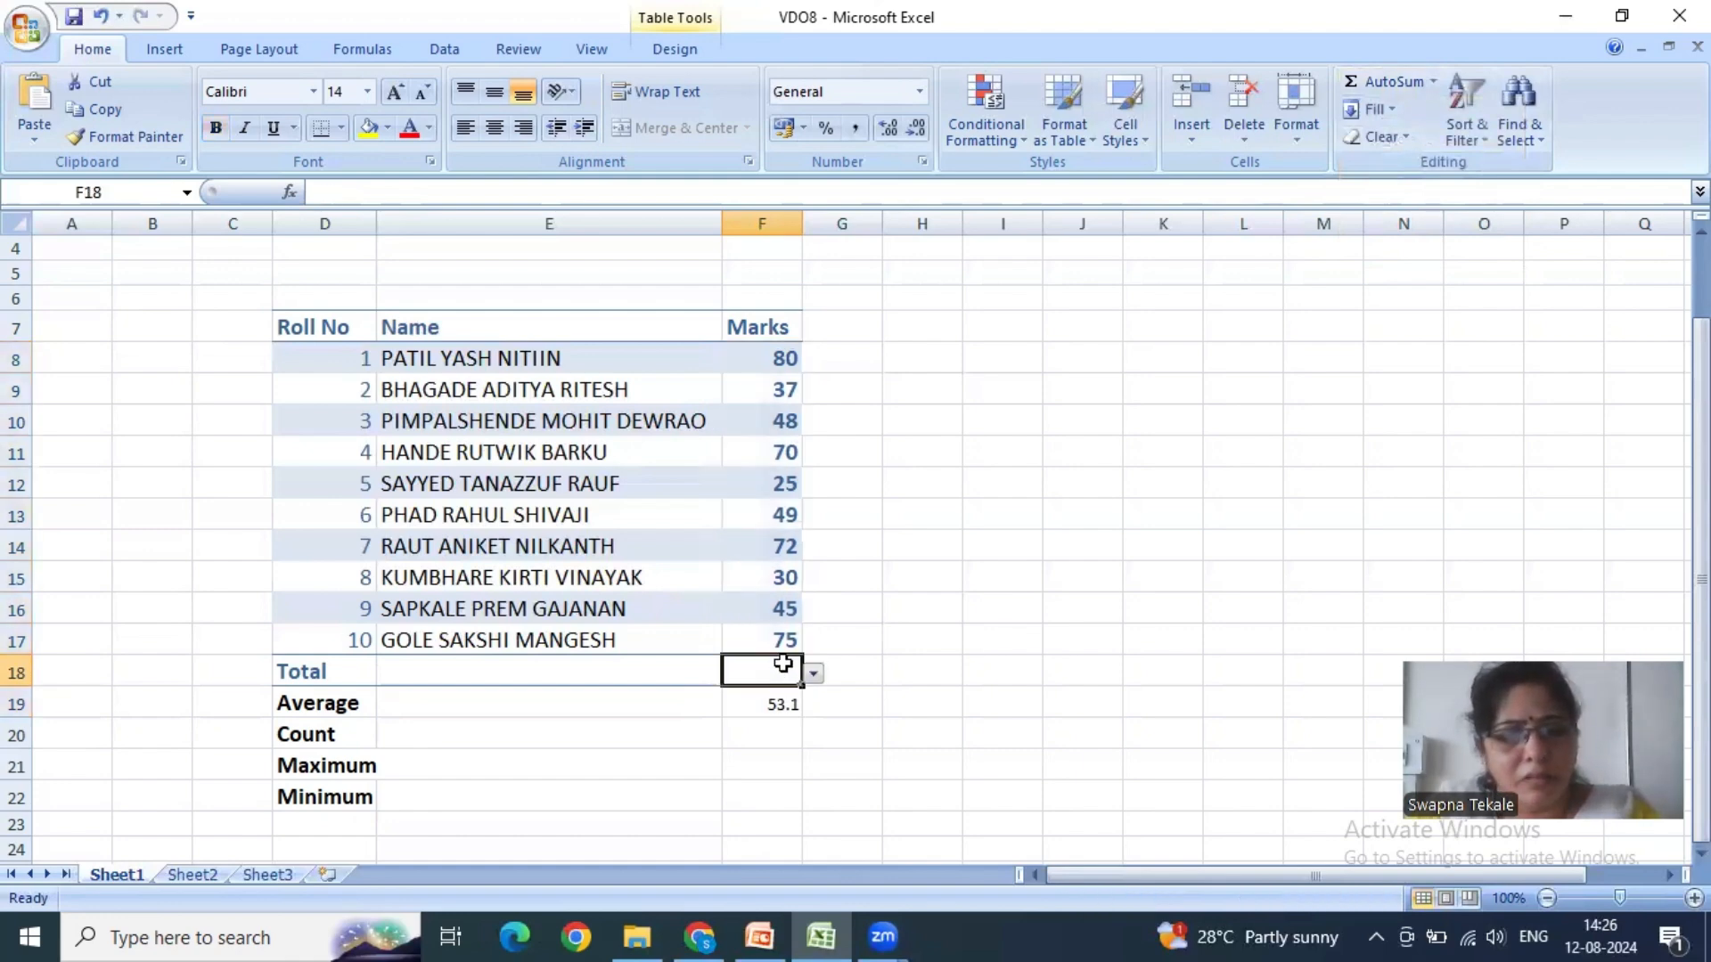
key(ctrl+z)
key(ctrl+z)
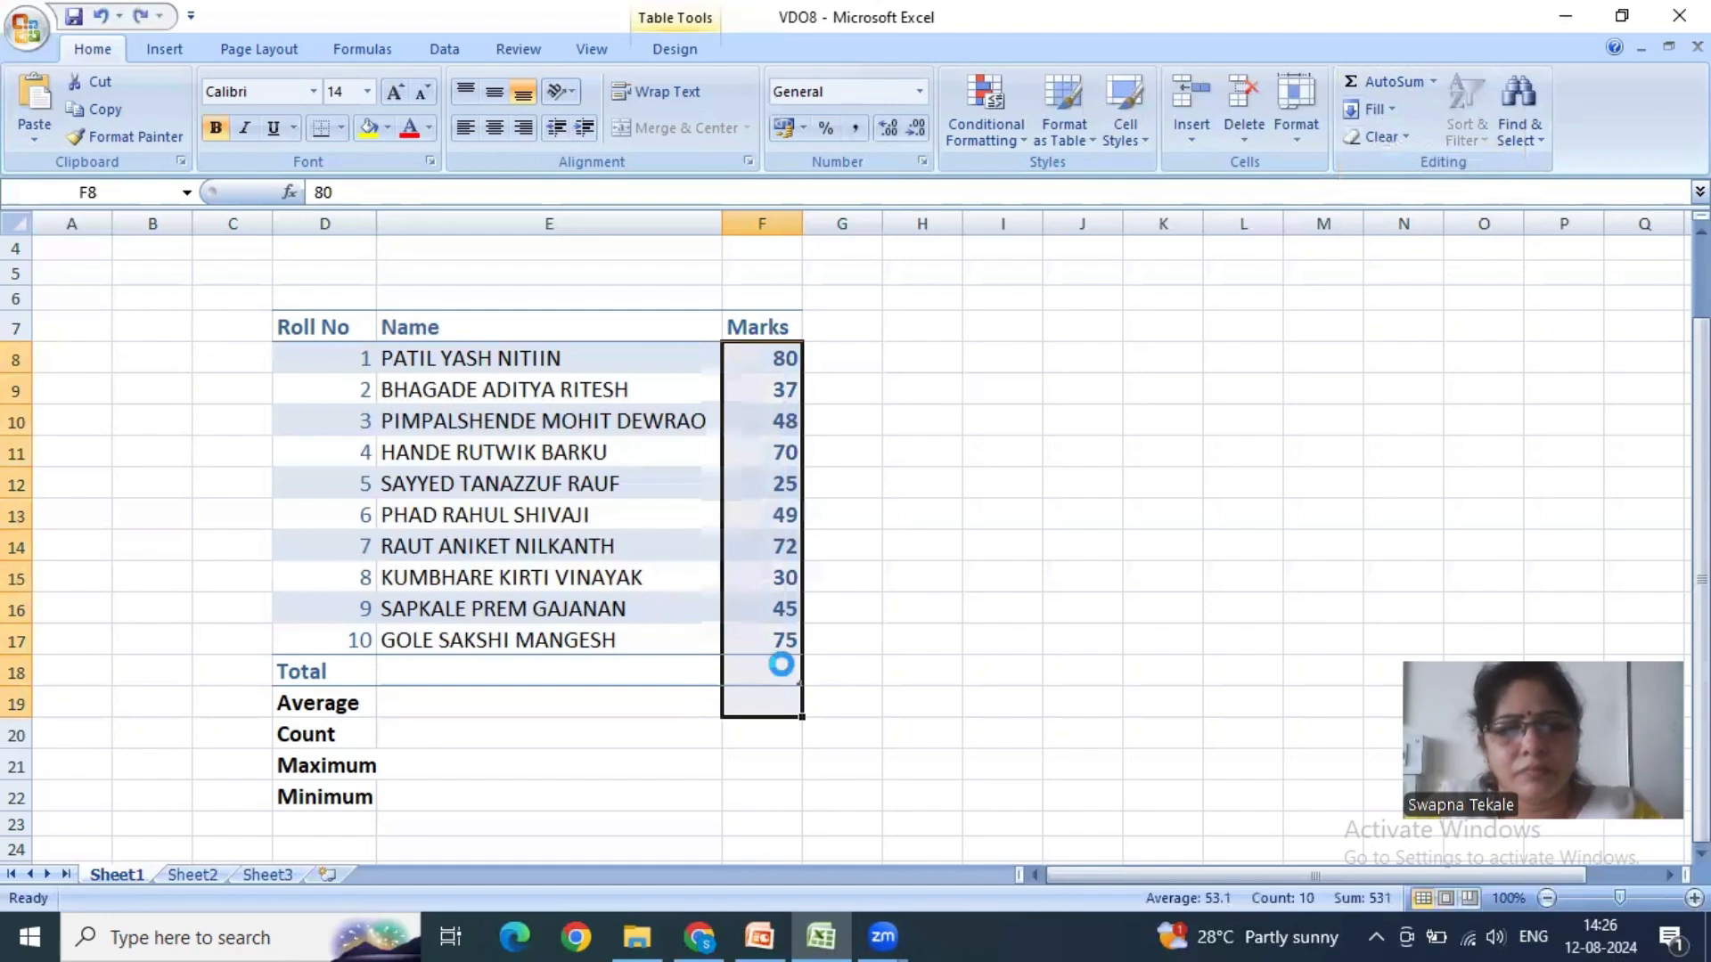
click(837, 710)
click(780, 672)
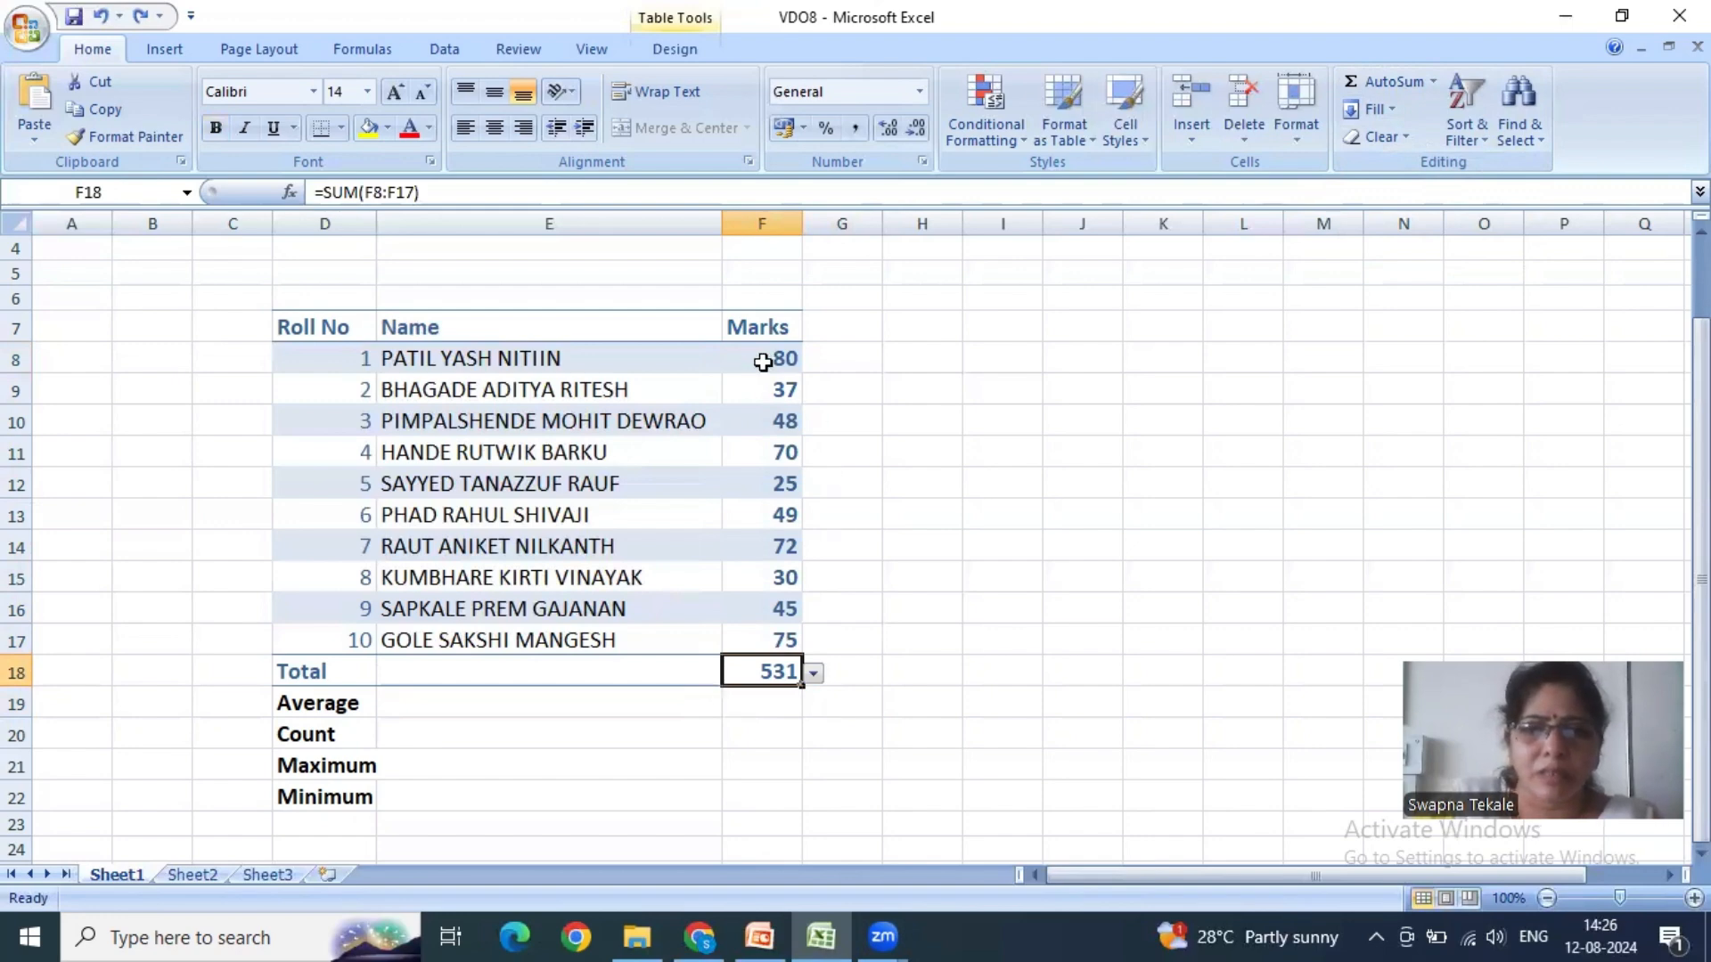
- Insert the average of F8:F18, including the total, in cell F19 with AutoSum's Average function
drag(764, 356, 762, 706)
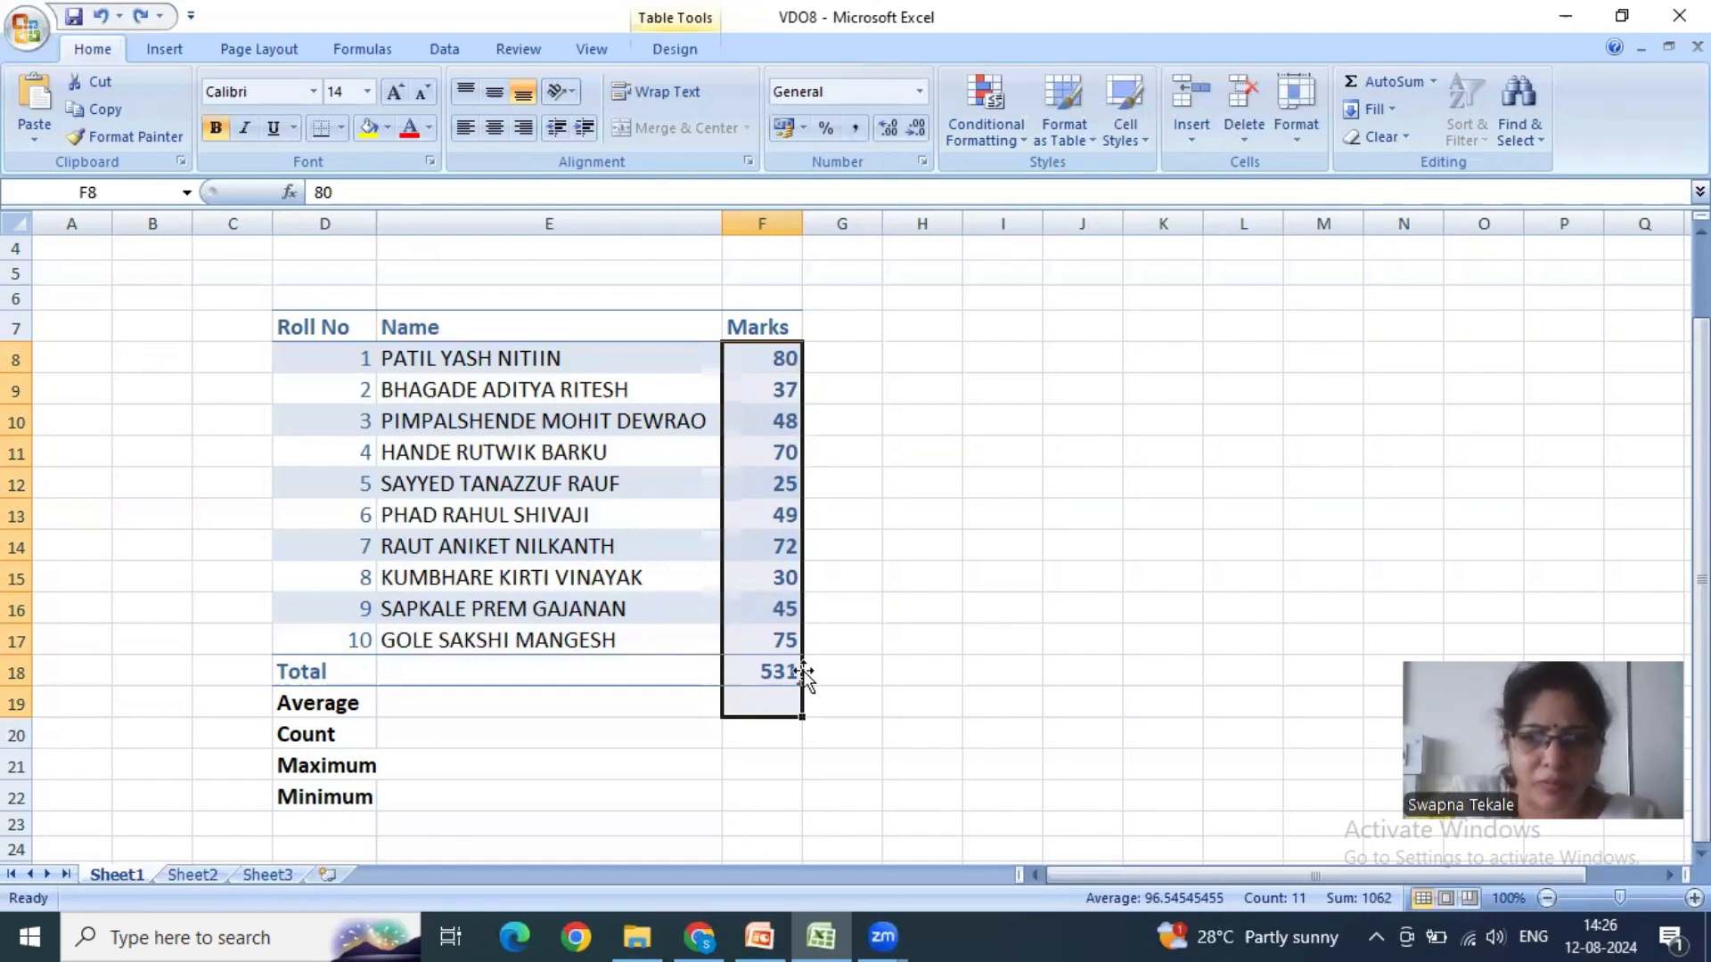
click(1431, 81)
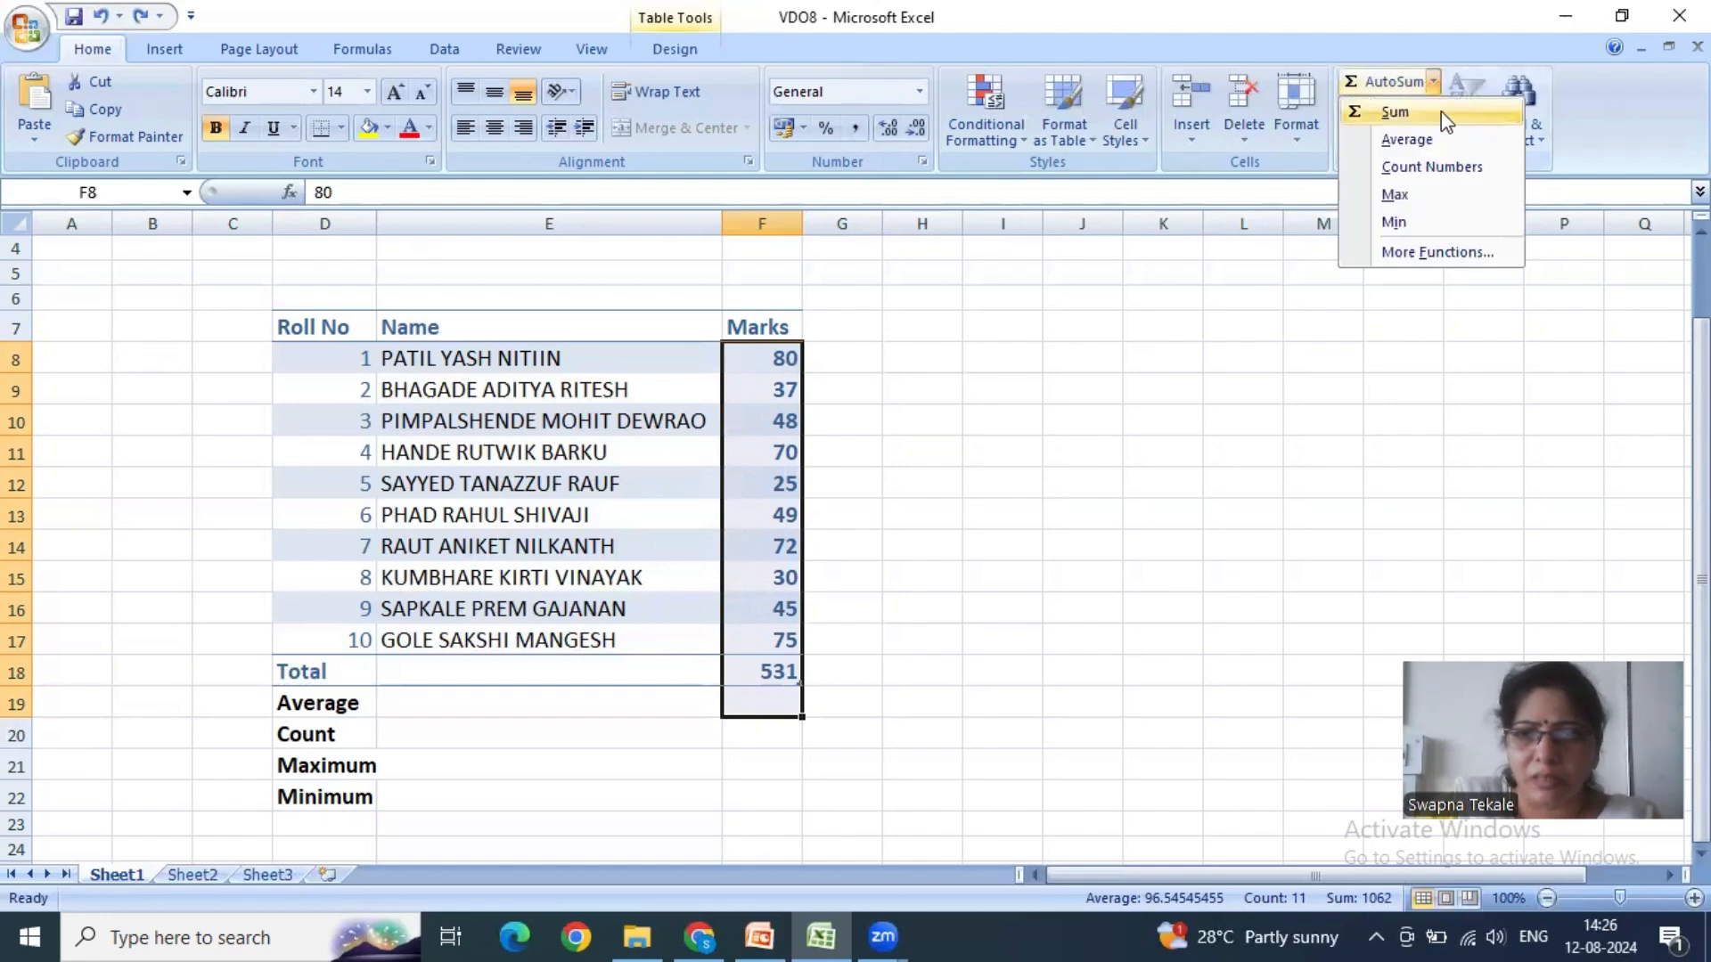
click(1408, 140)
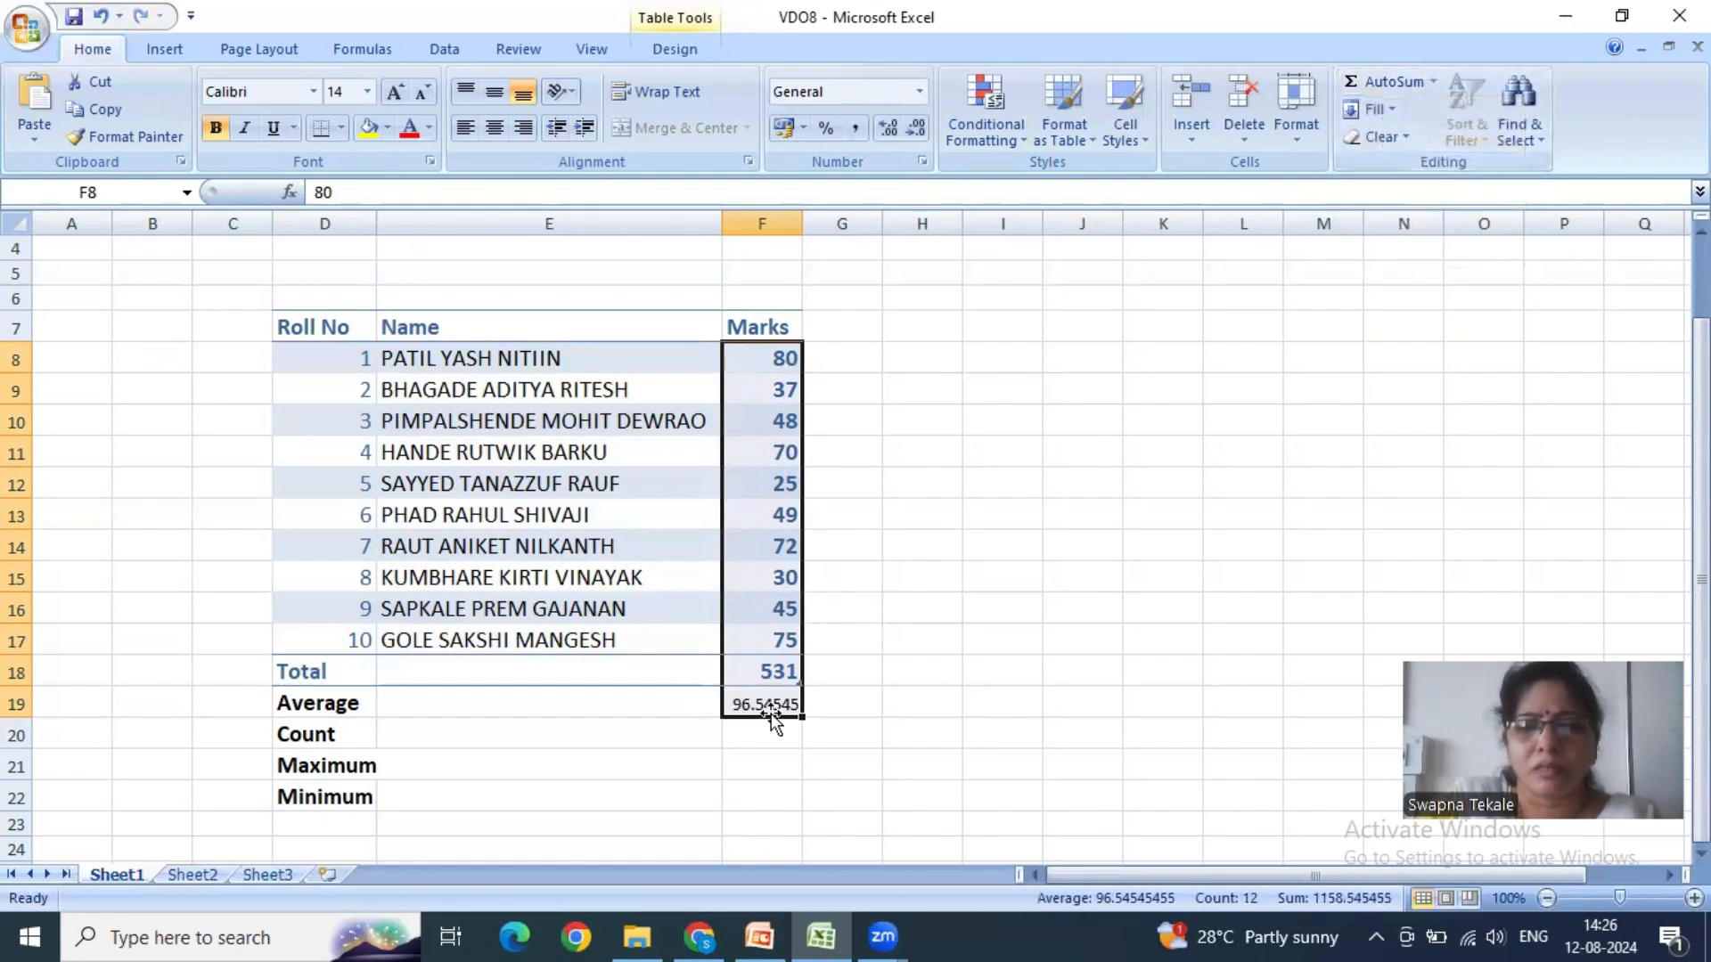
- Clear the total in F18 to exclude it from the average, and review the formula in F19
click(781, 674)
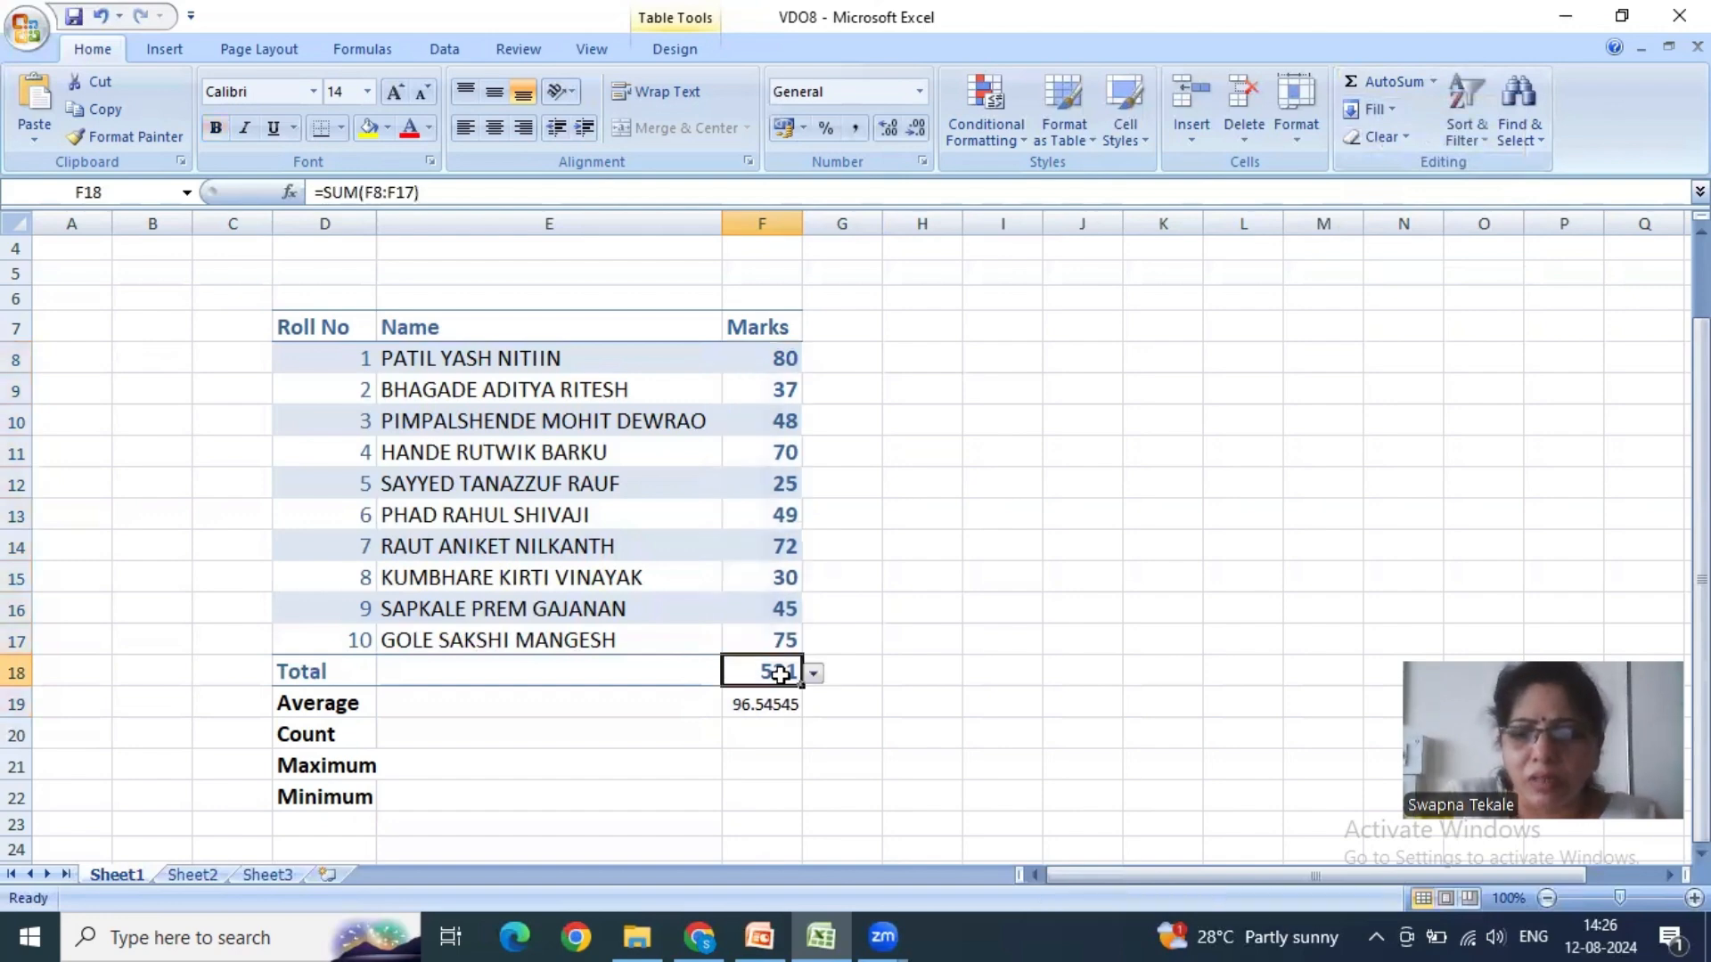
key(Delete)
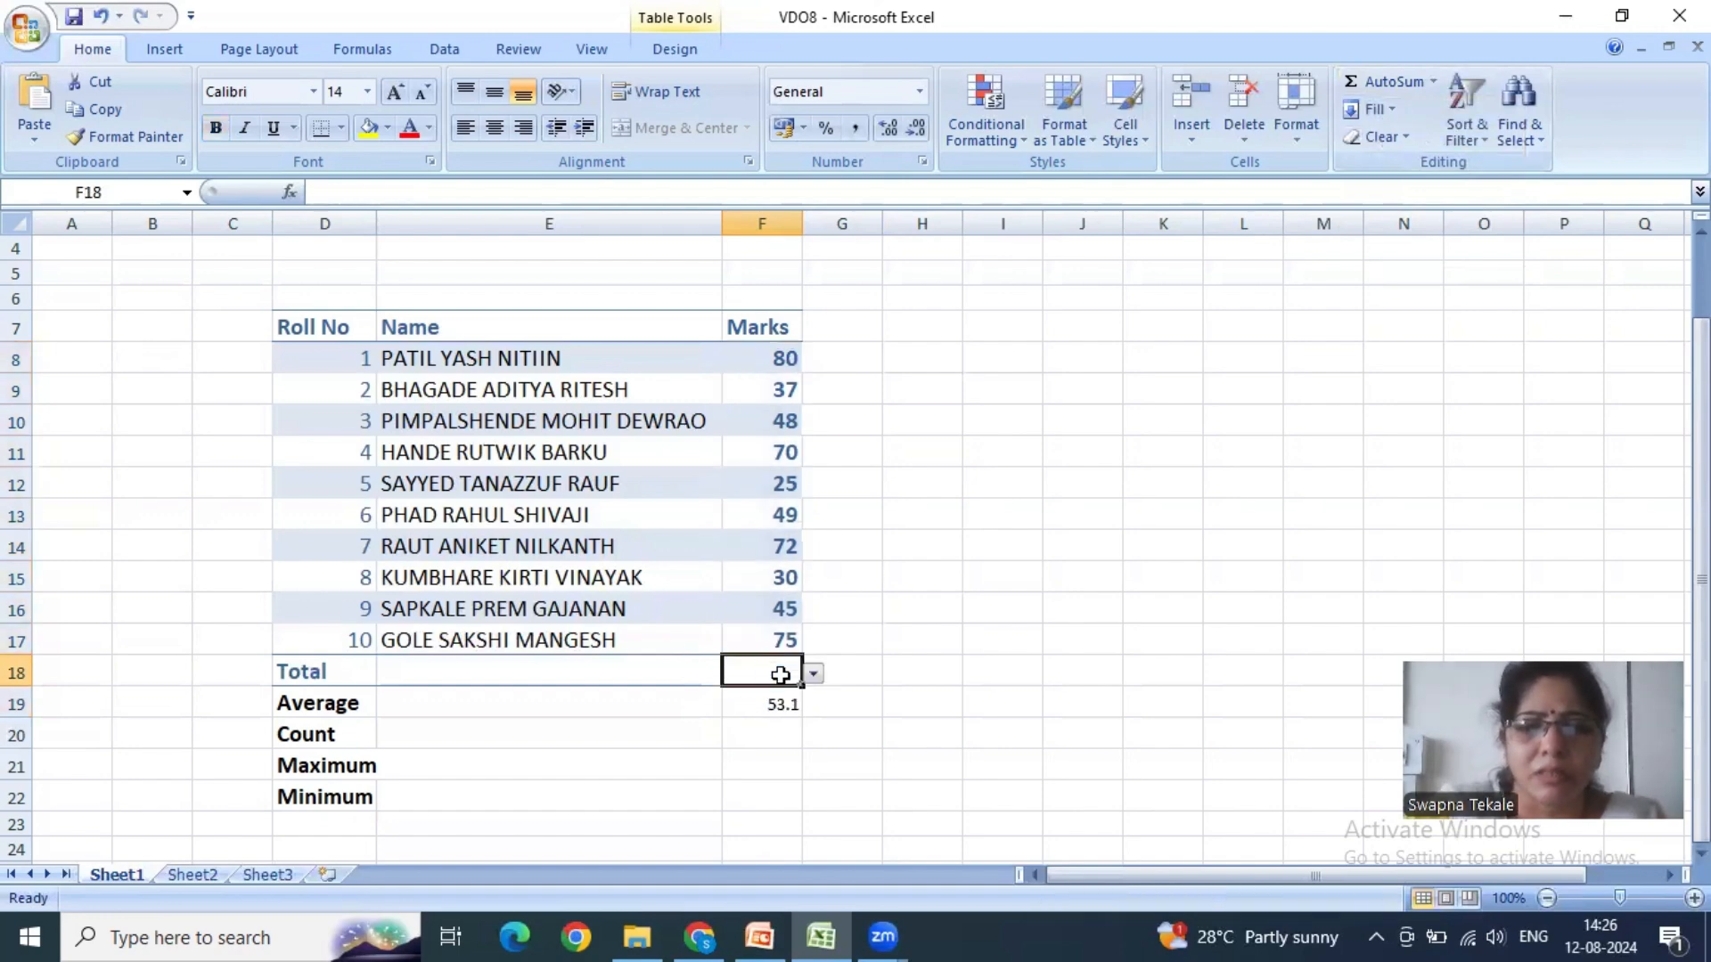
click(774, 703)
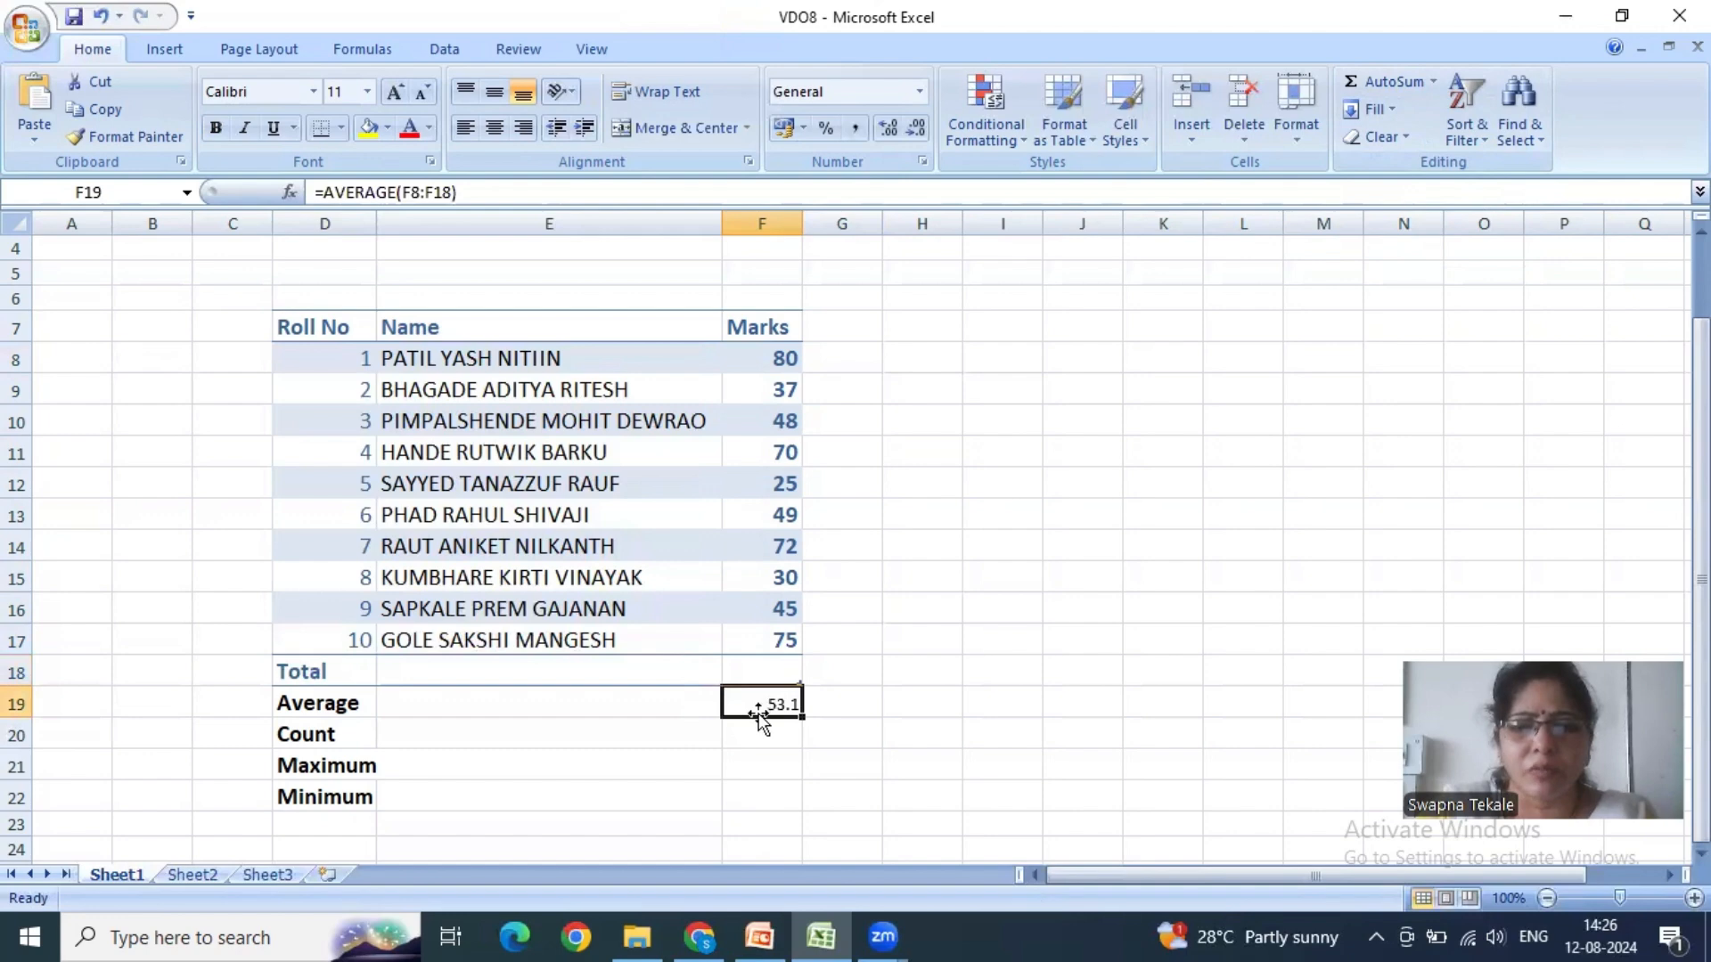
drag(783, 357, 770, 643)
click(767, 704)
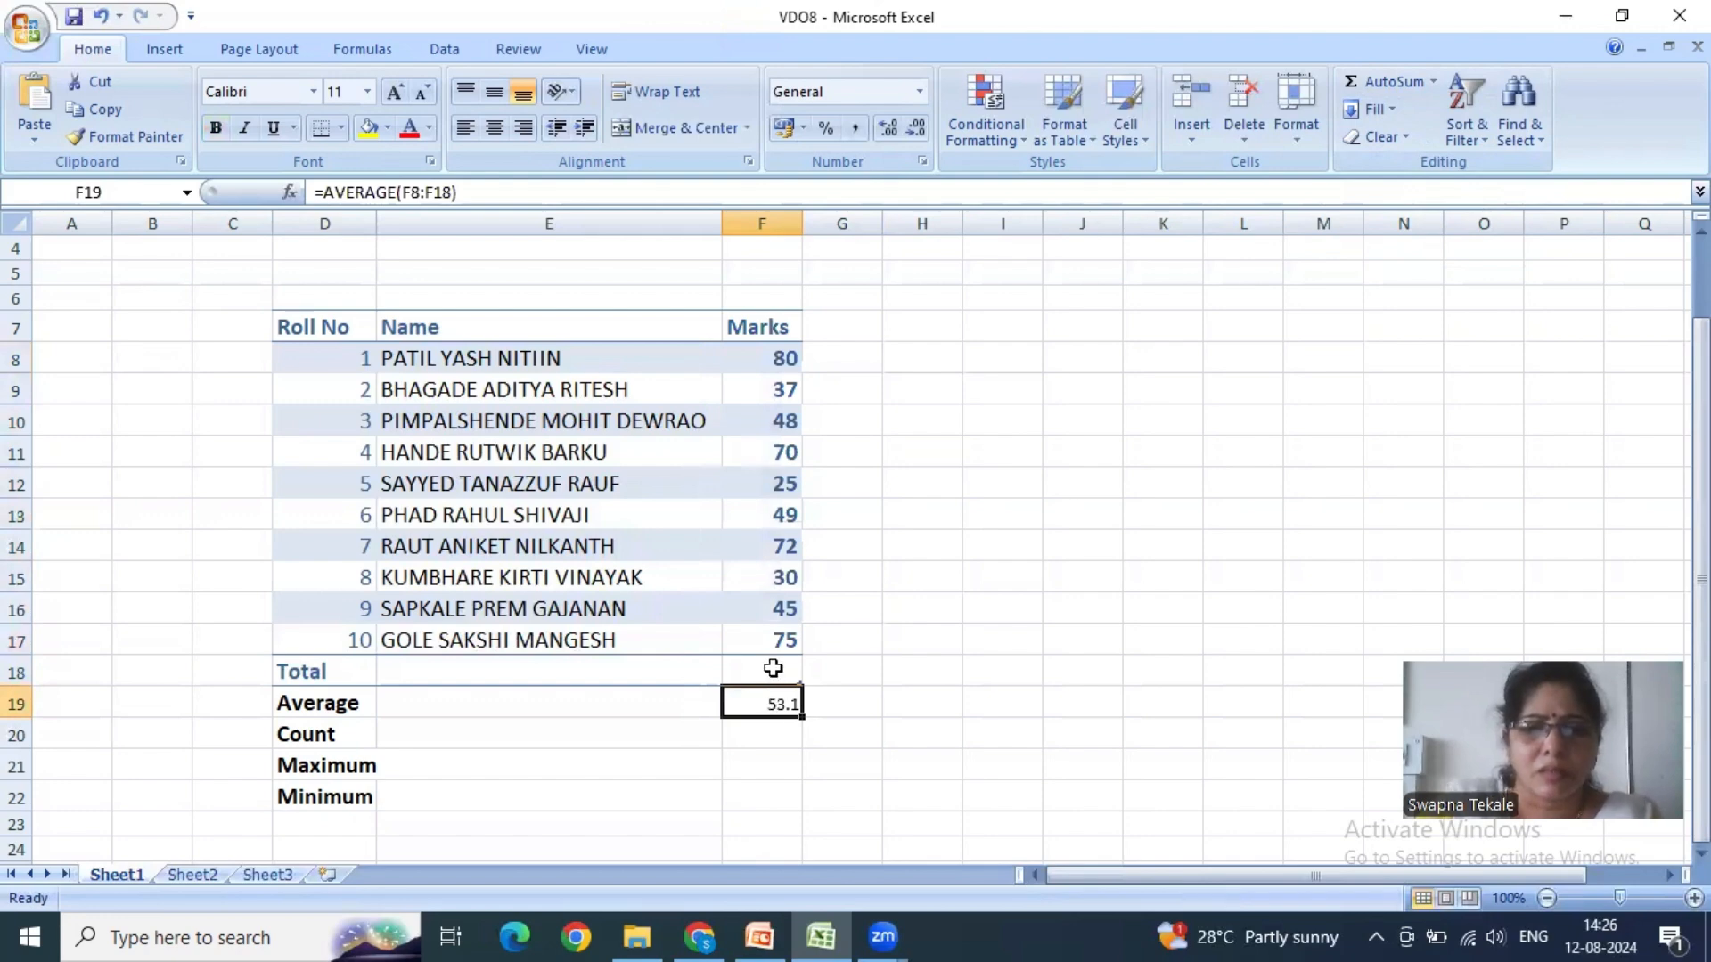
click(772, 668)
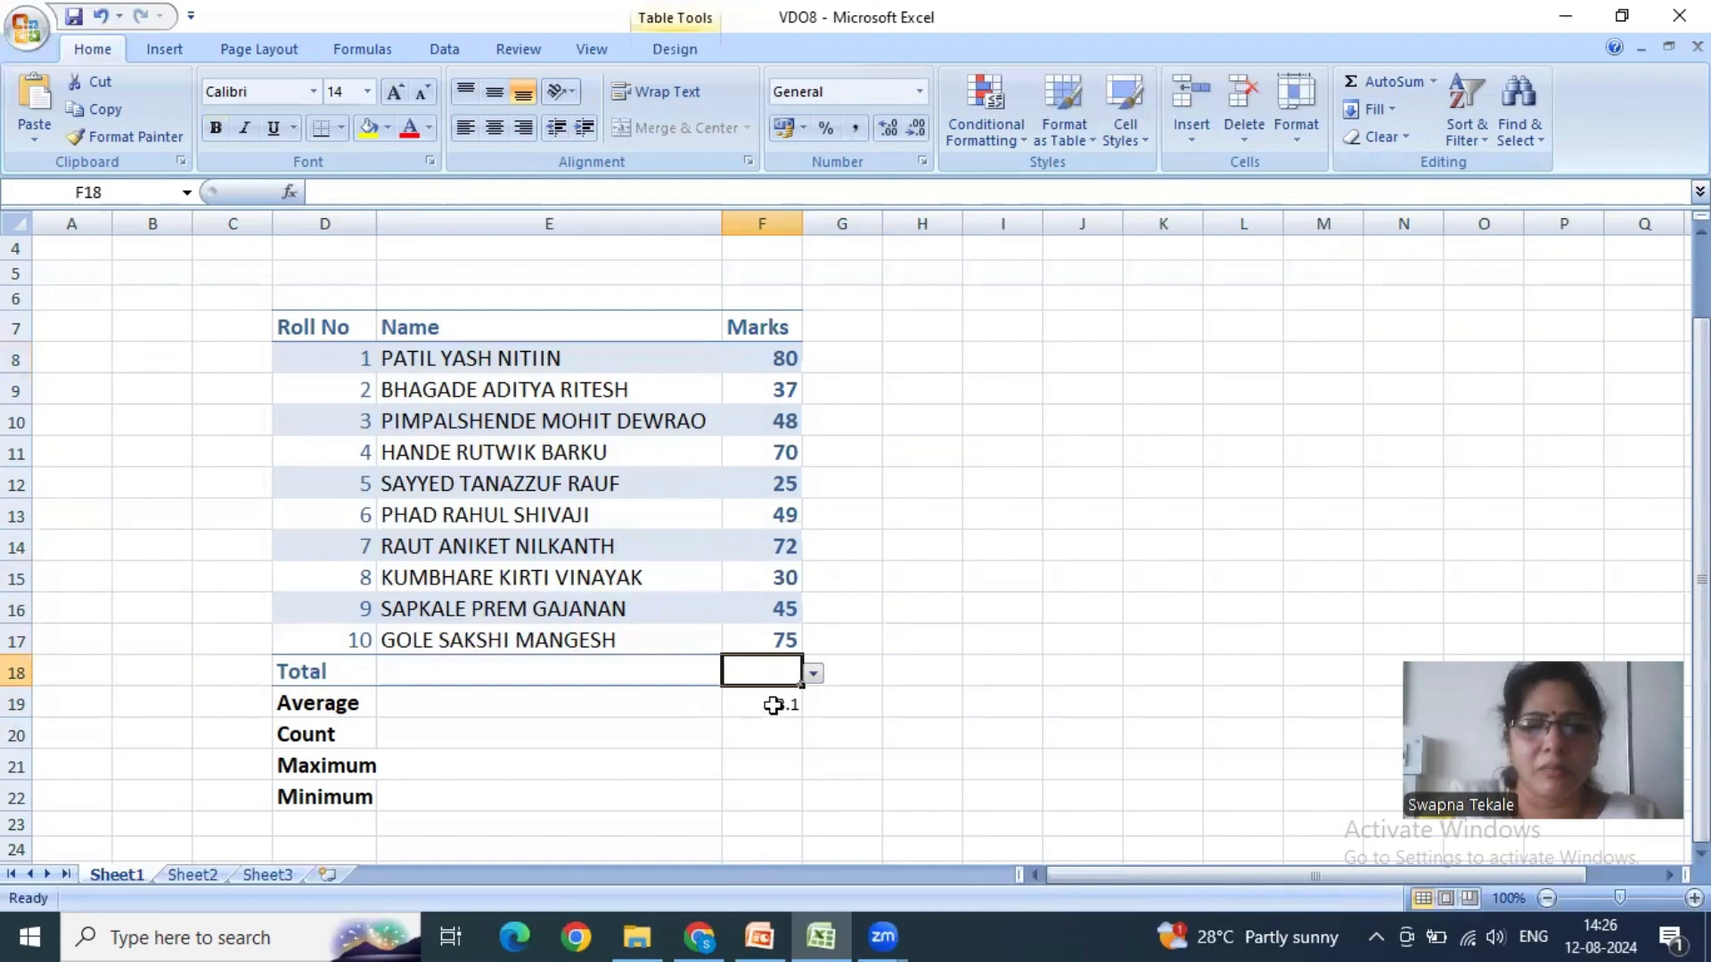
- Clear the average in F19 and insert the count of F8:F19 in F20 with AutoSum's Count Numbers function
click(773, 704)
key(Delete)
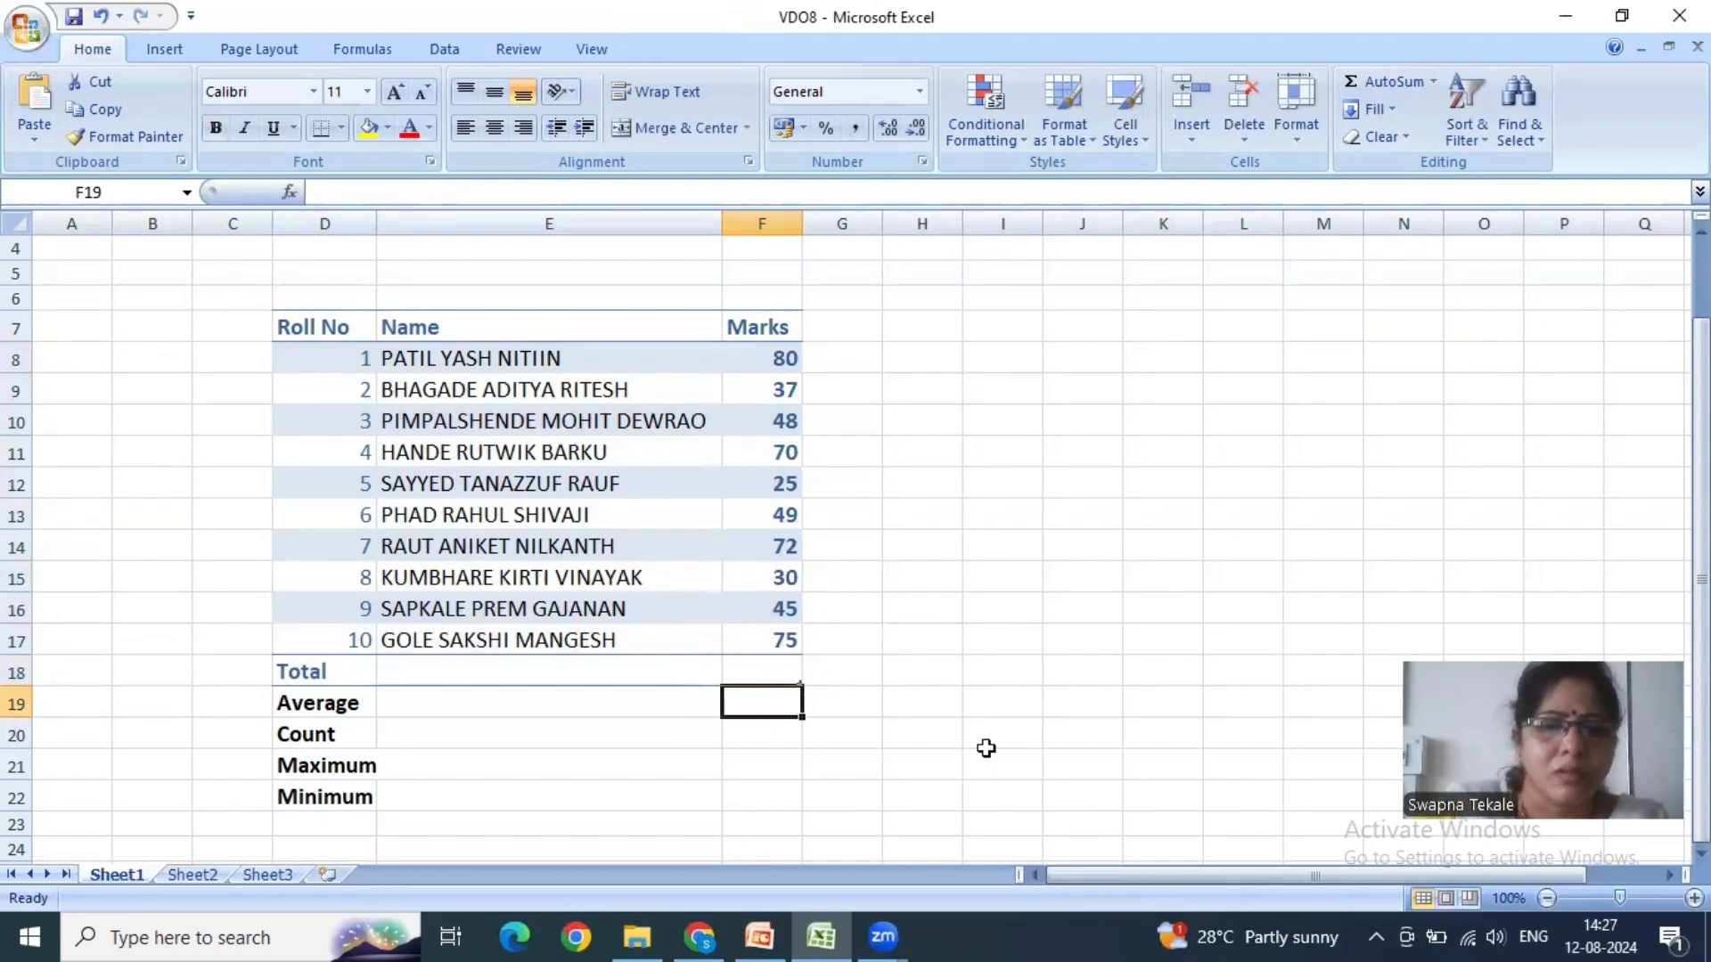
click(778, 726)
drag(784, 355, 730, 733)
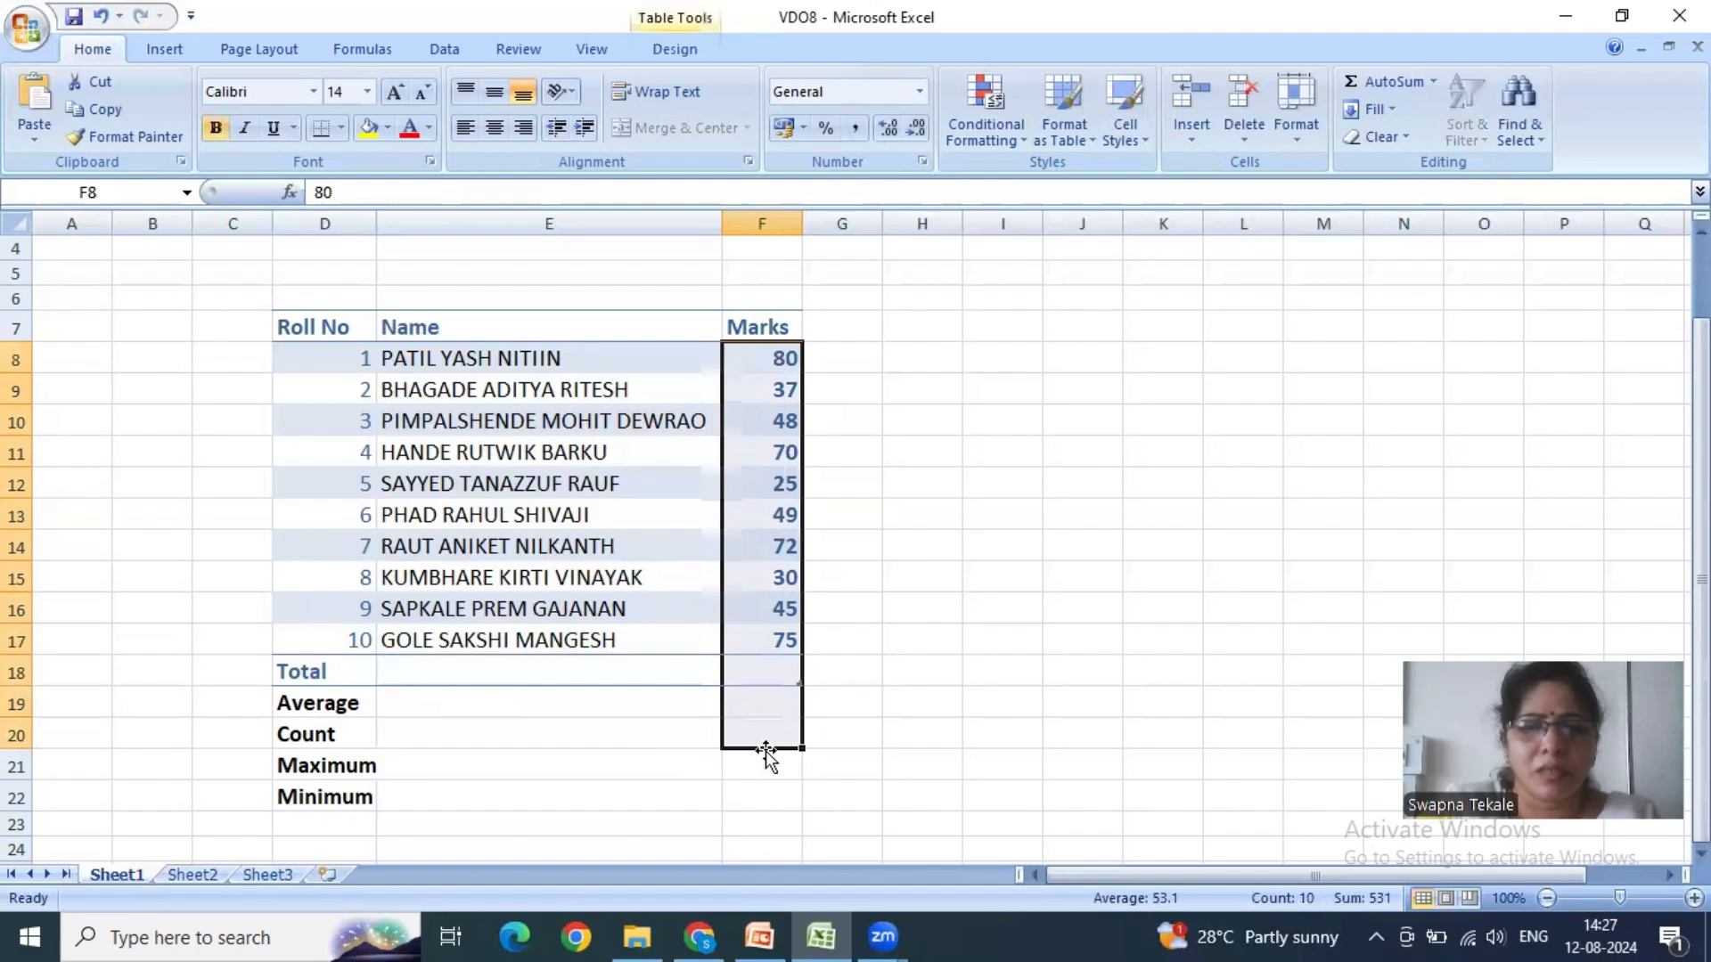
click(1434, 81)
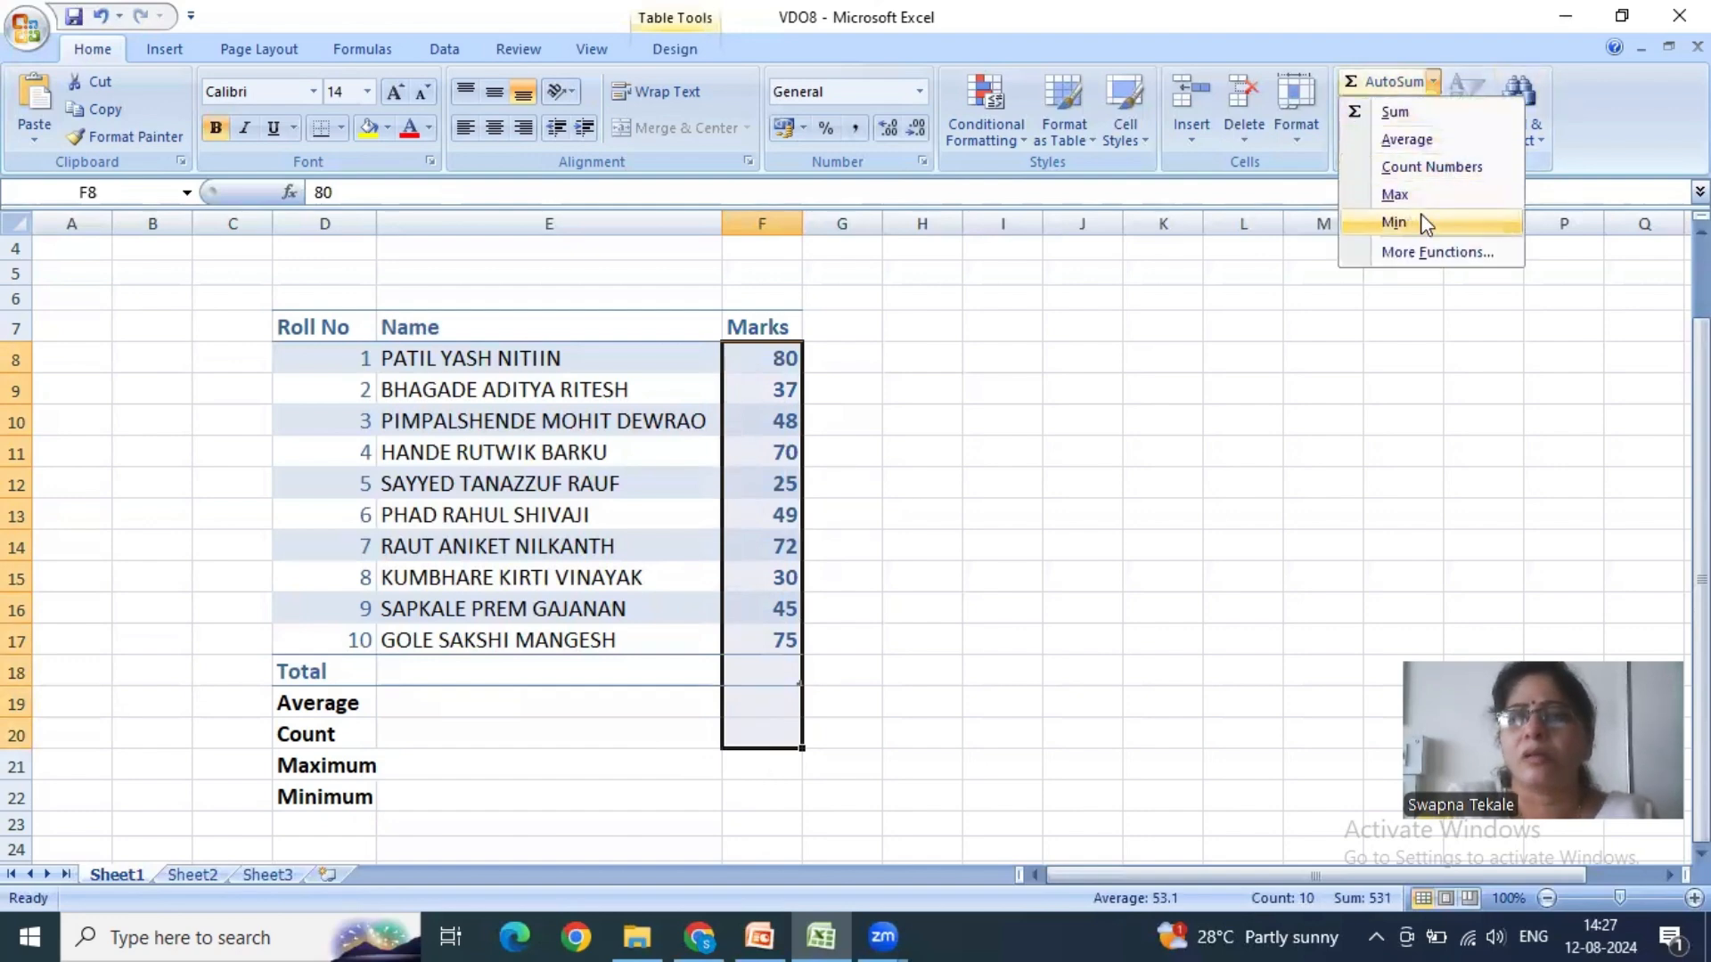
click(1426, 163)
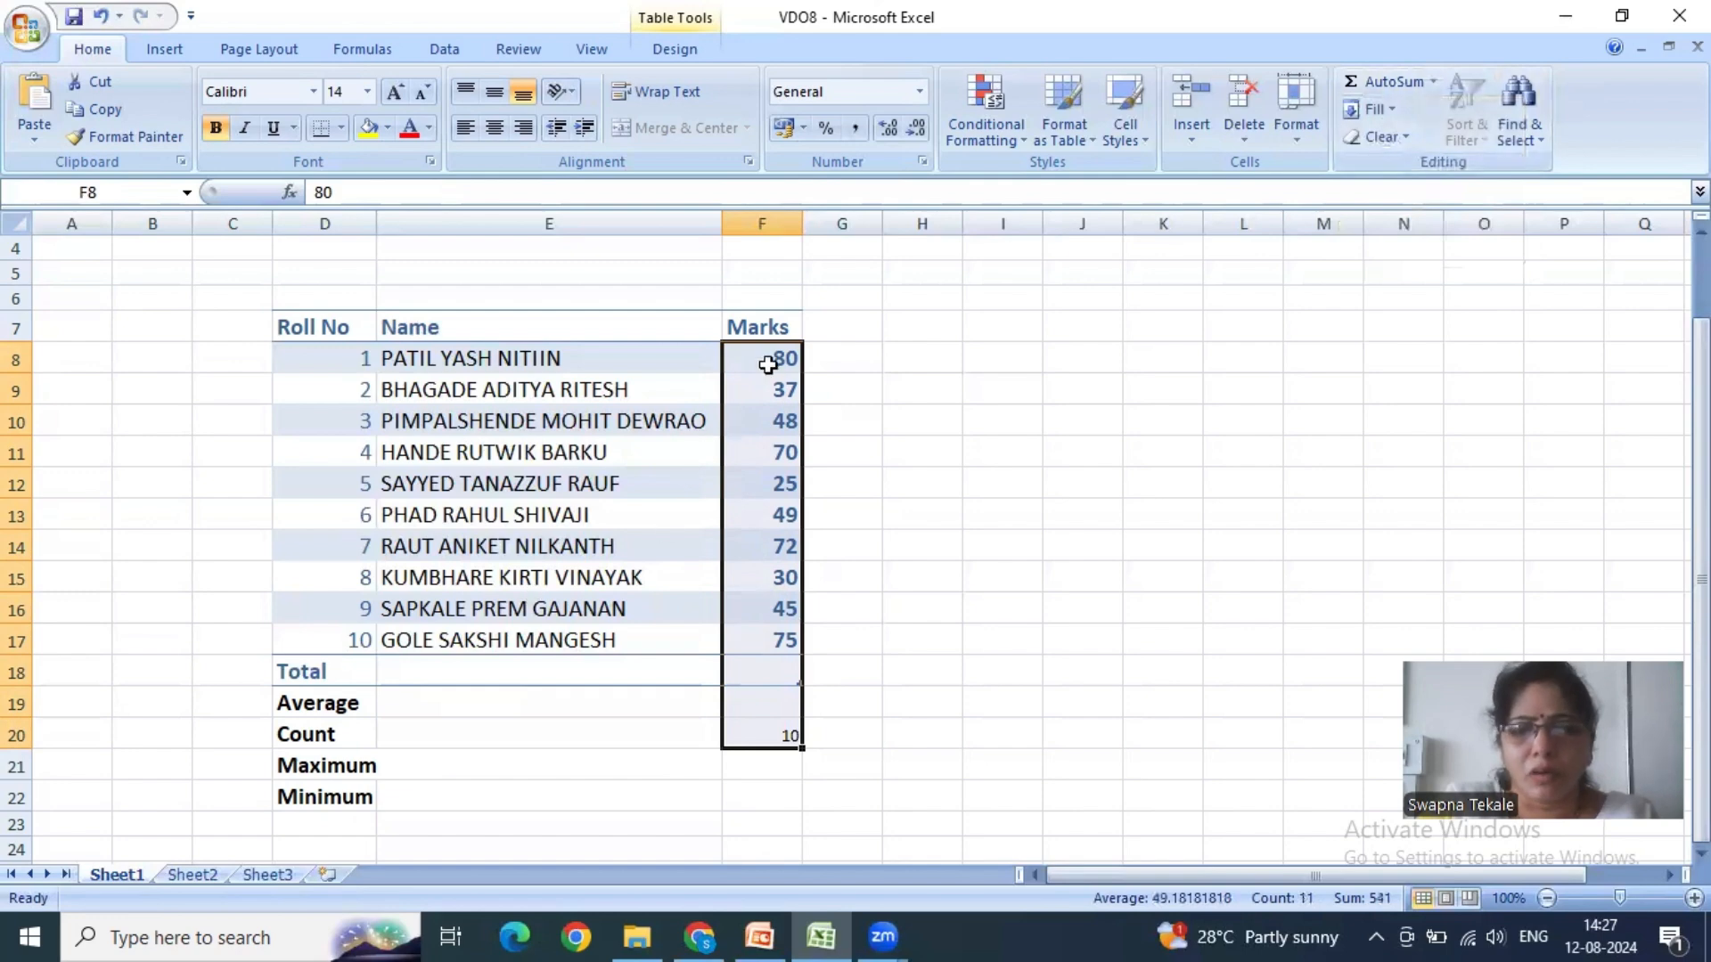
- Clear the count in F20 and insert the highest mark in F21 by applying AutoSum's Max function to F8:F21
click(783, 740)
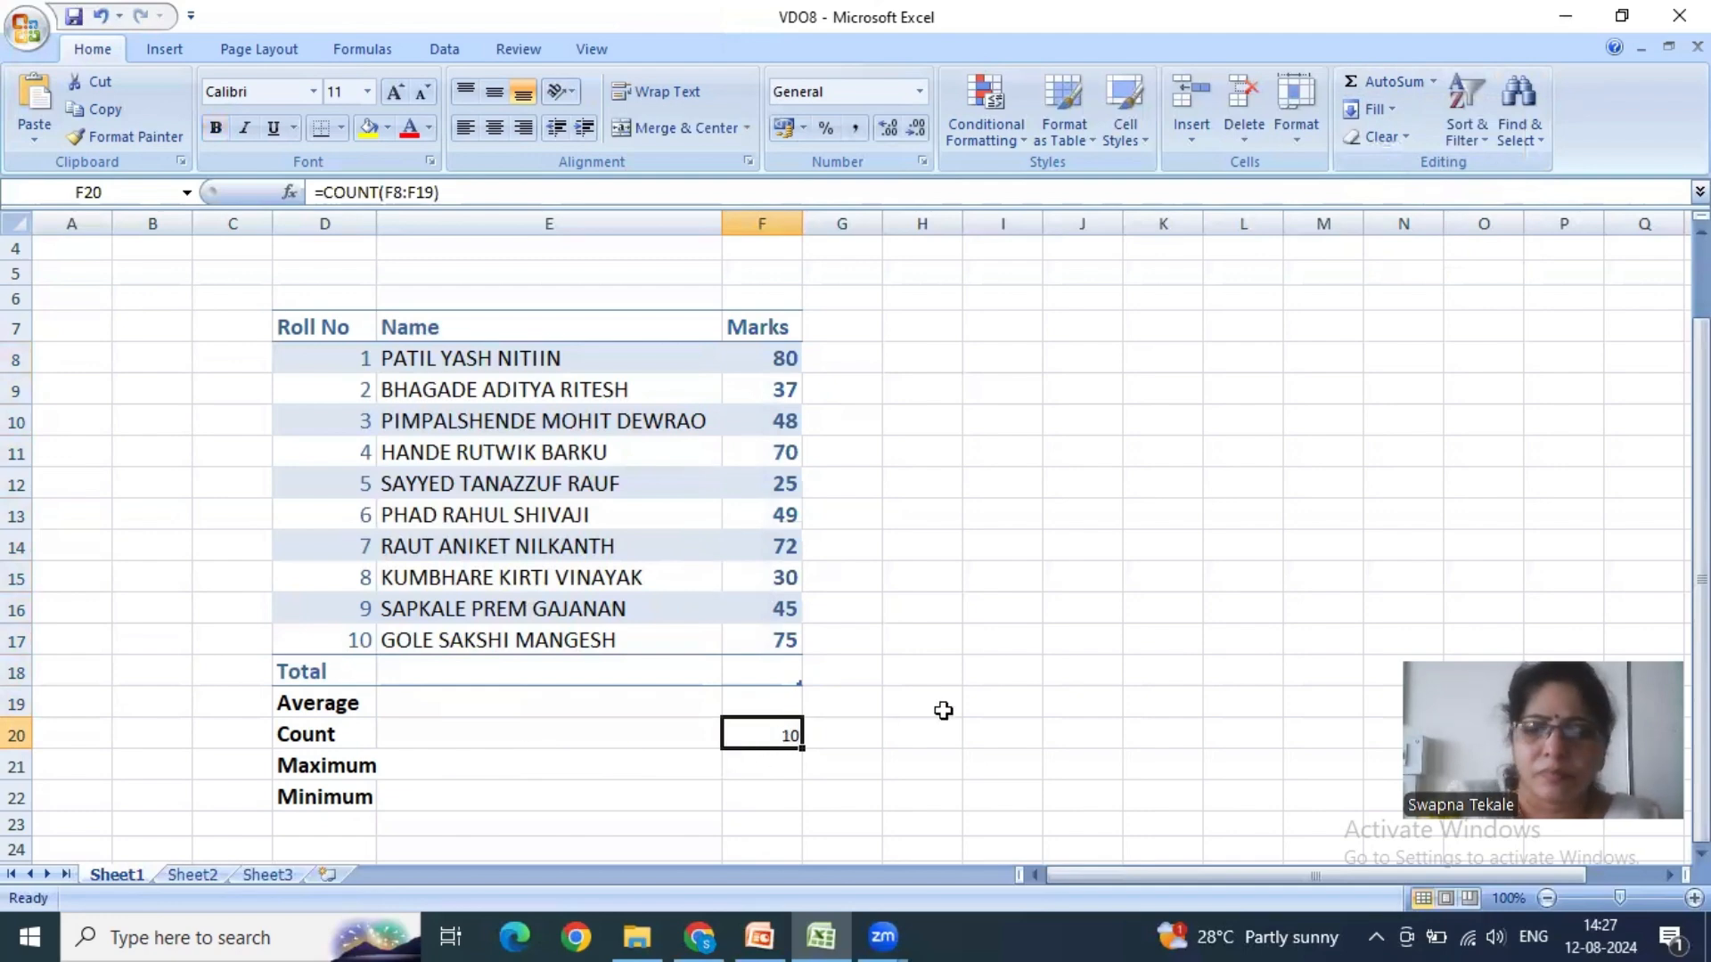
key(Delete)
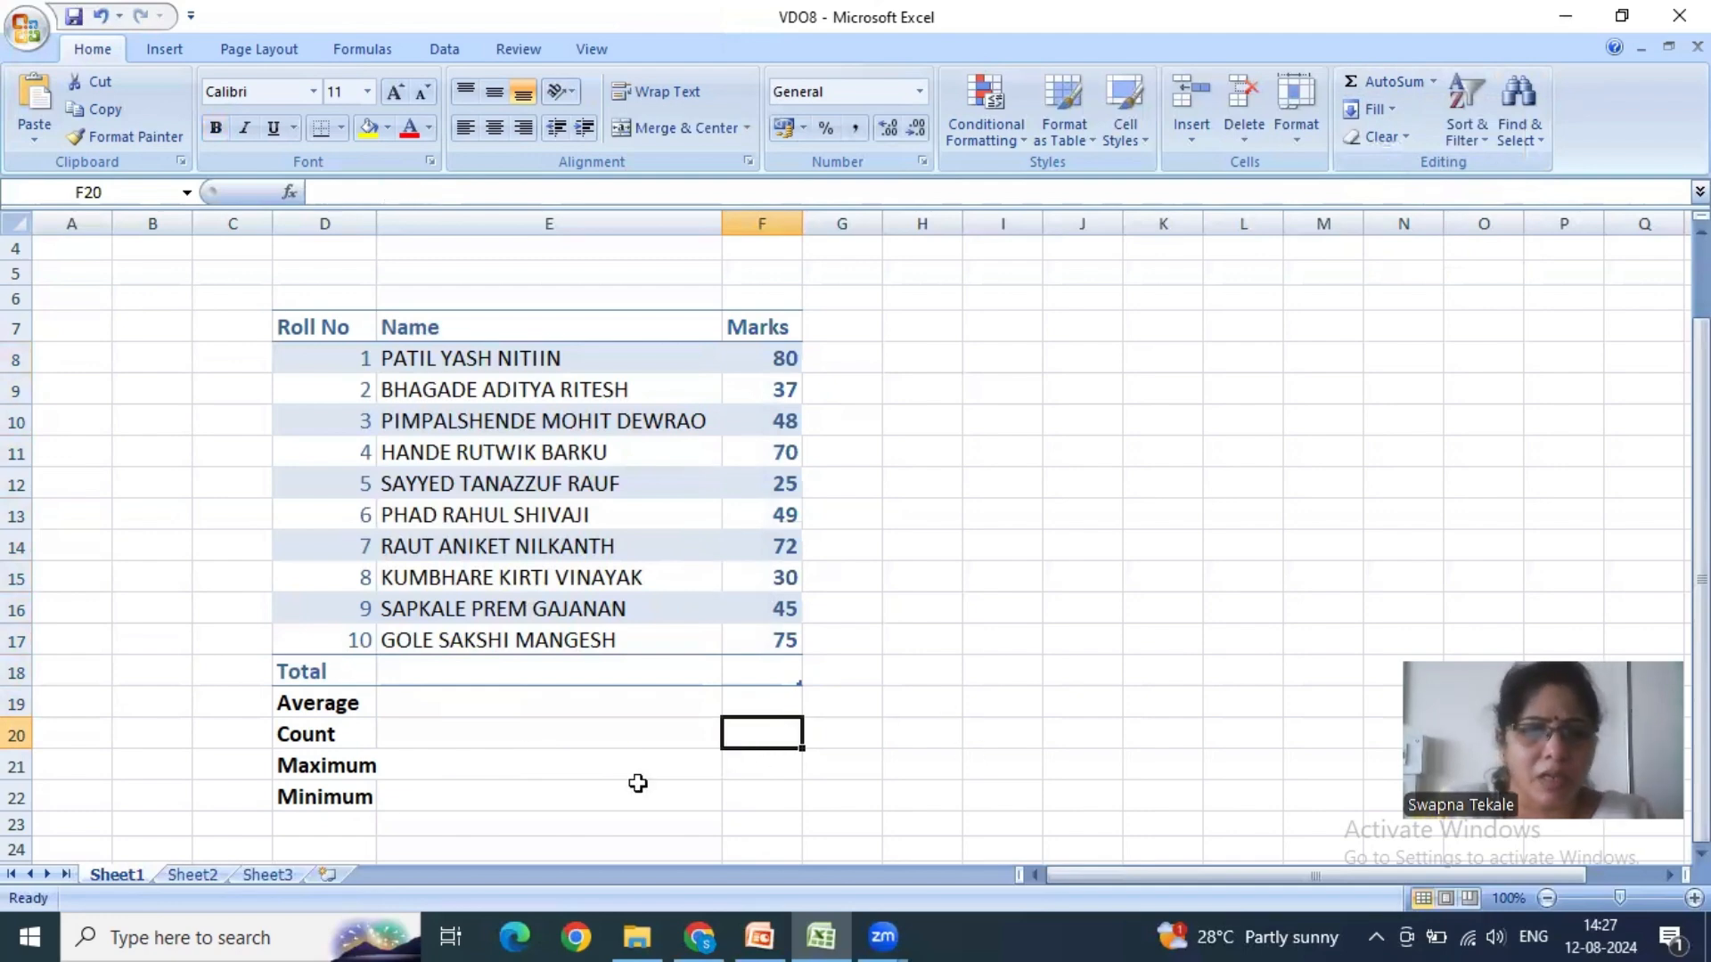
click(785, 760)
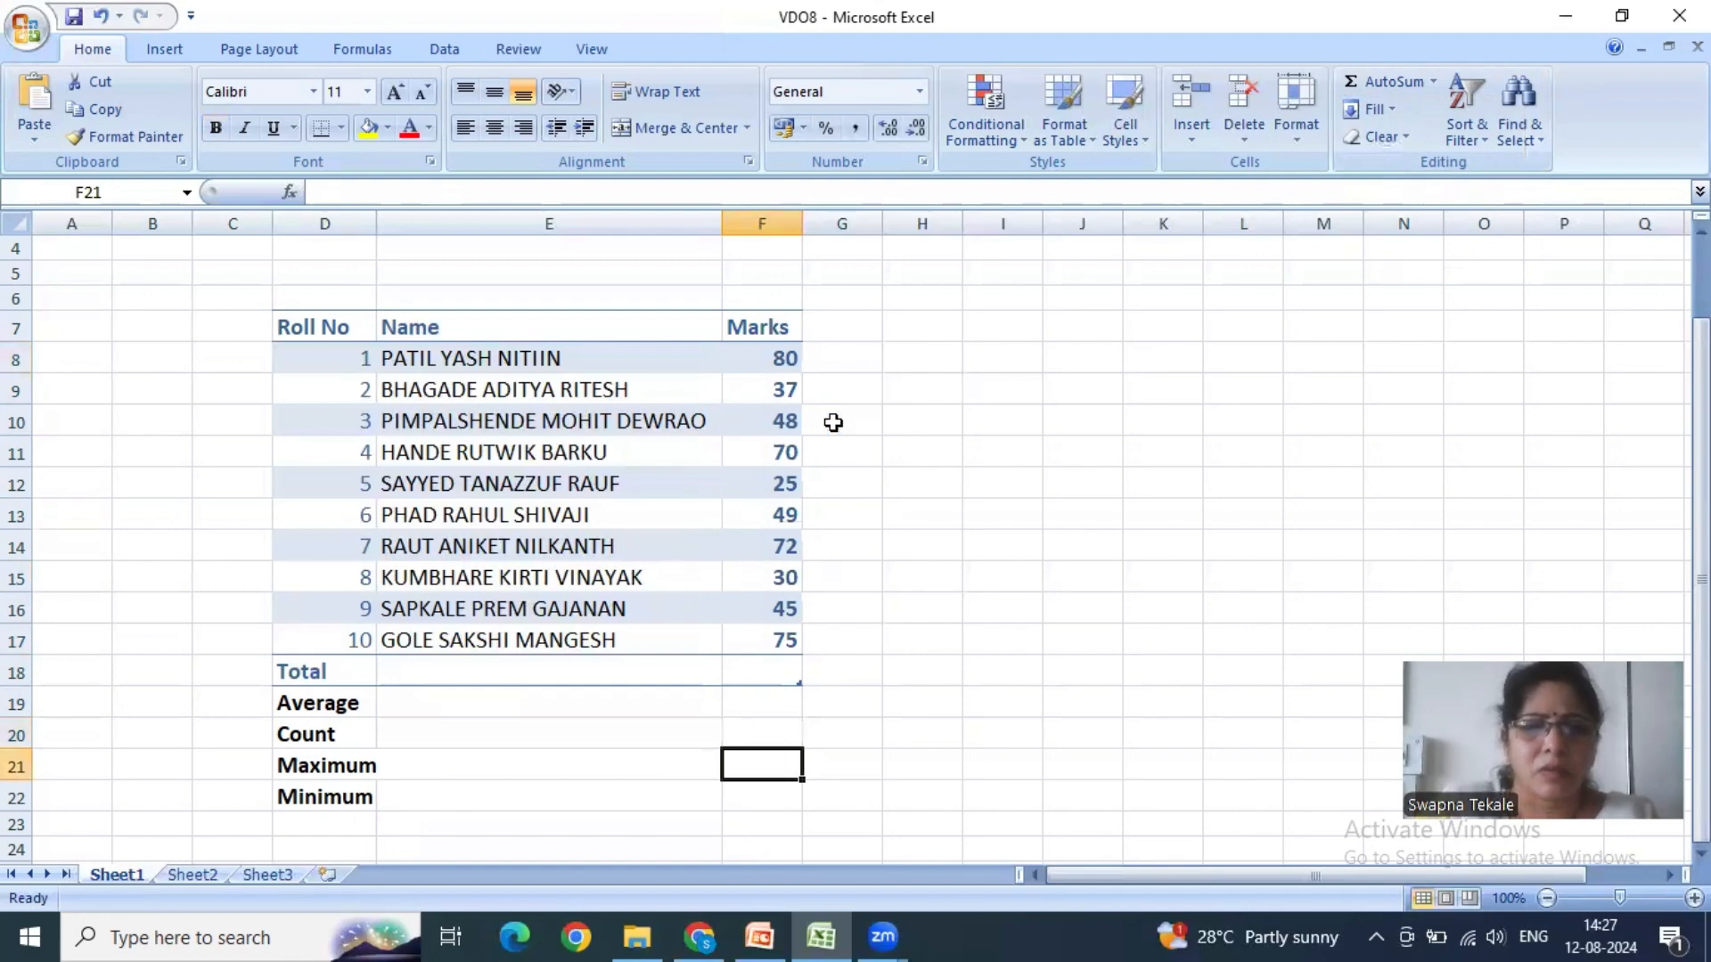
drag(775, 356, 764, 607)
drag(741, 732, 746, 768)
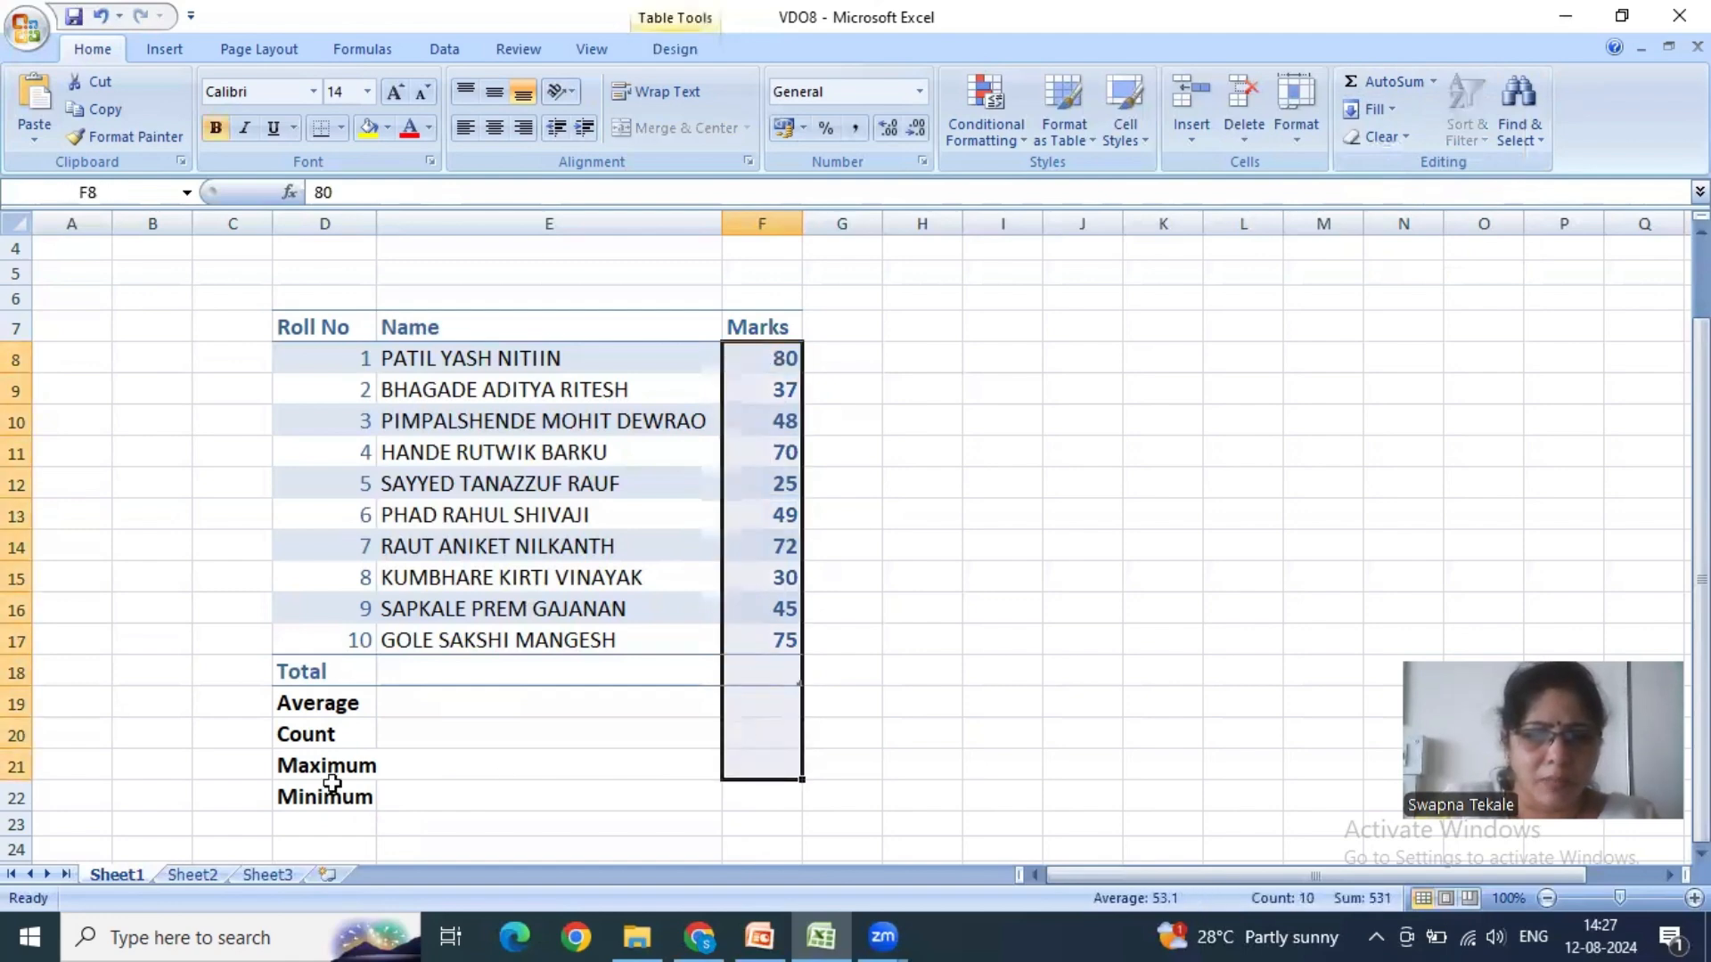
click(1433, 81)
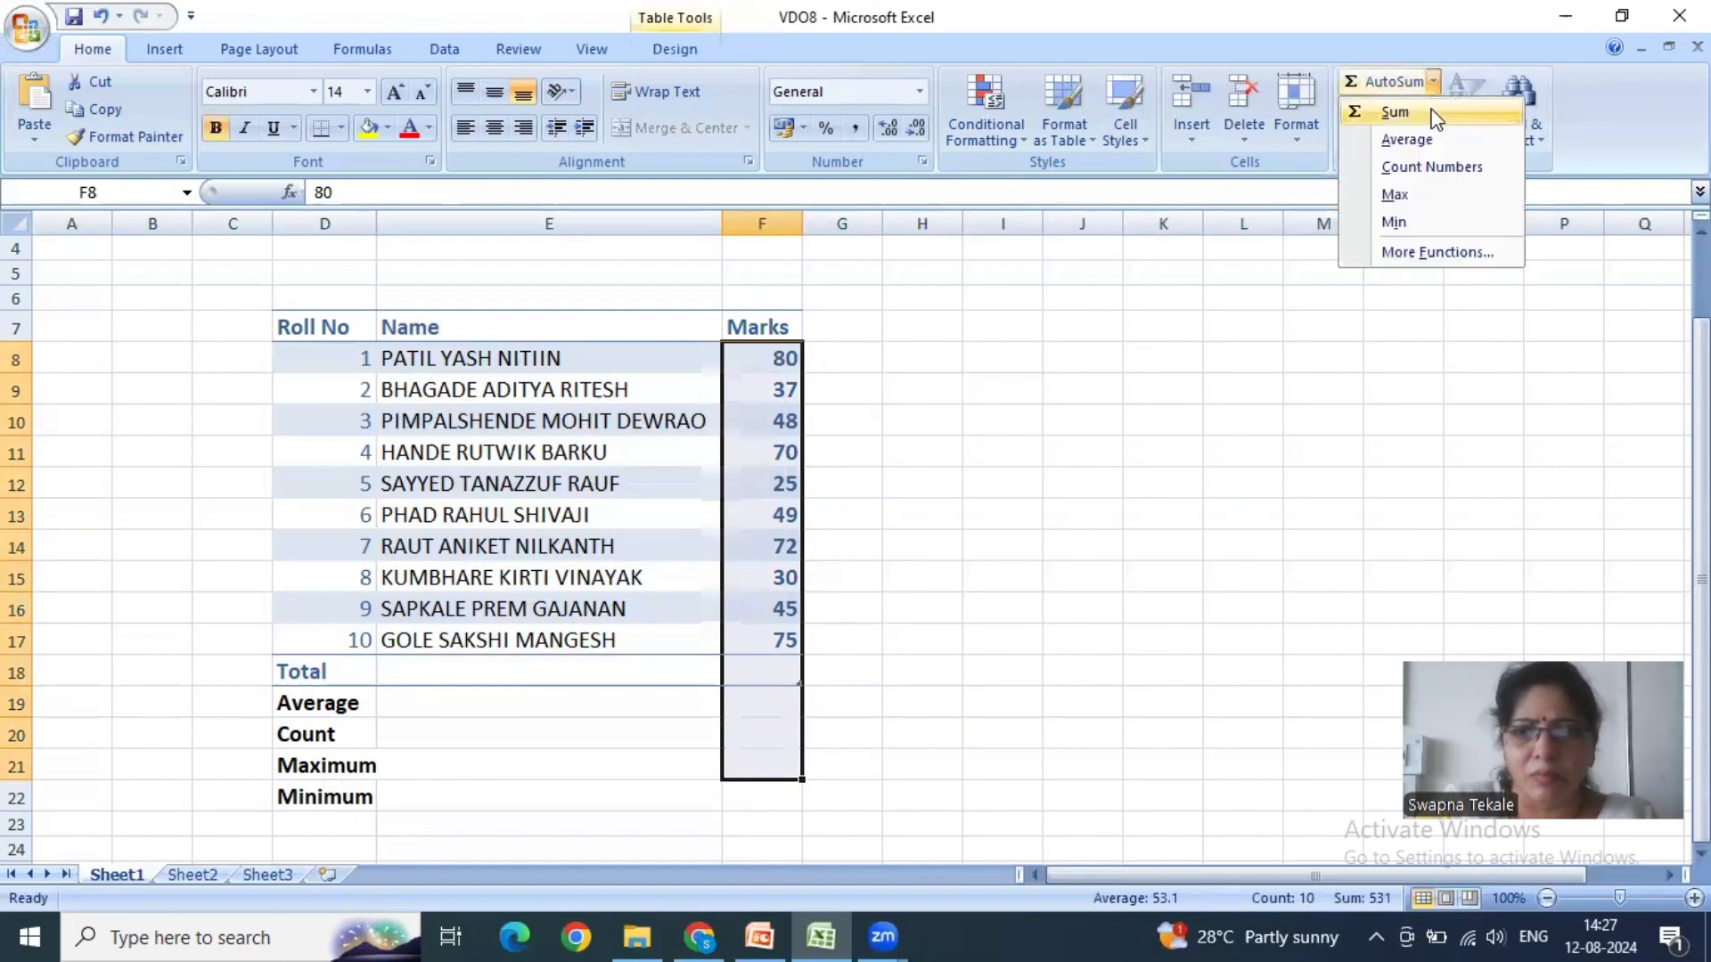
click(1409, 192)
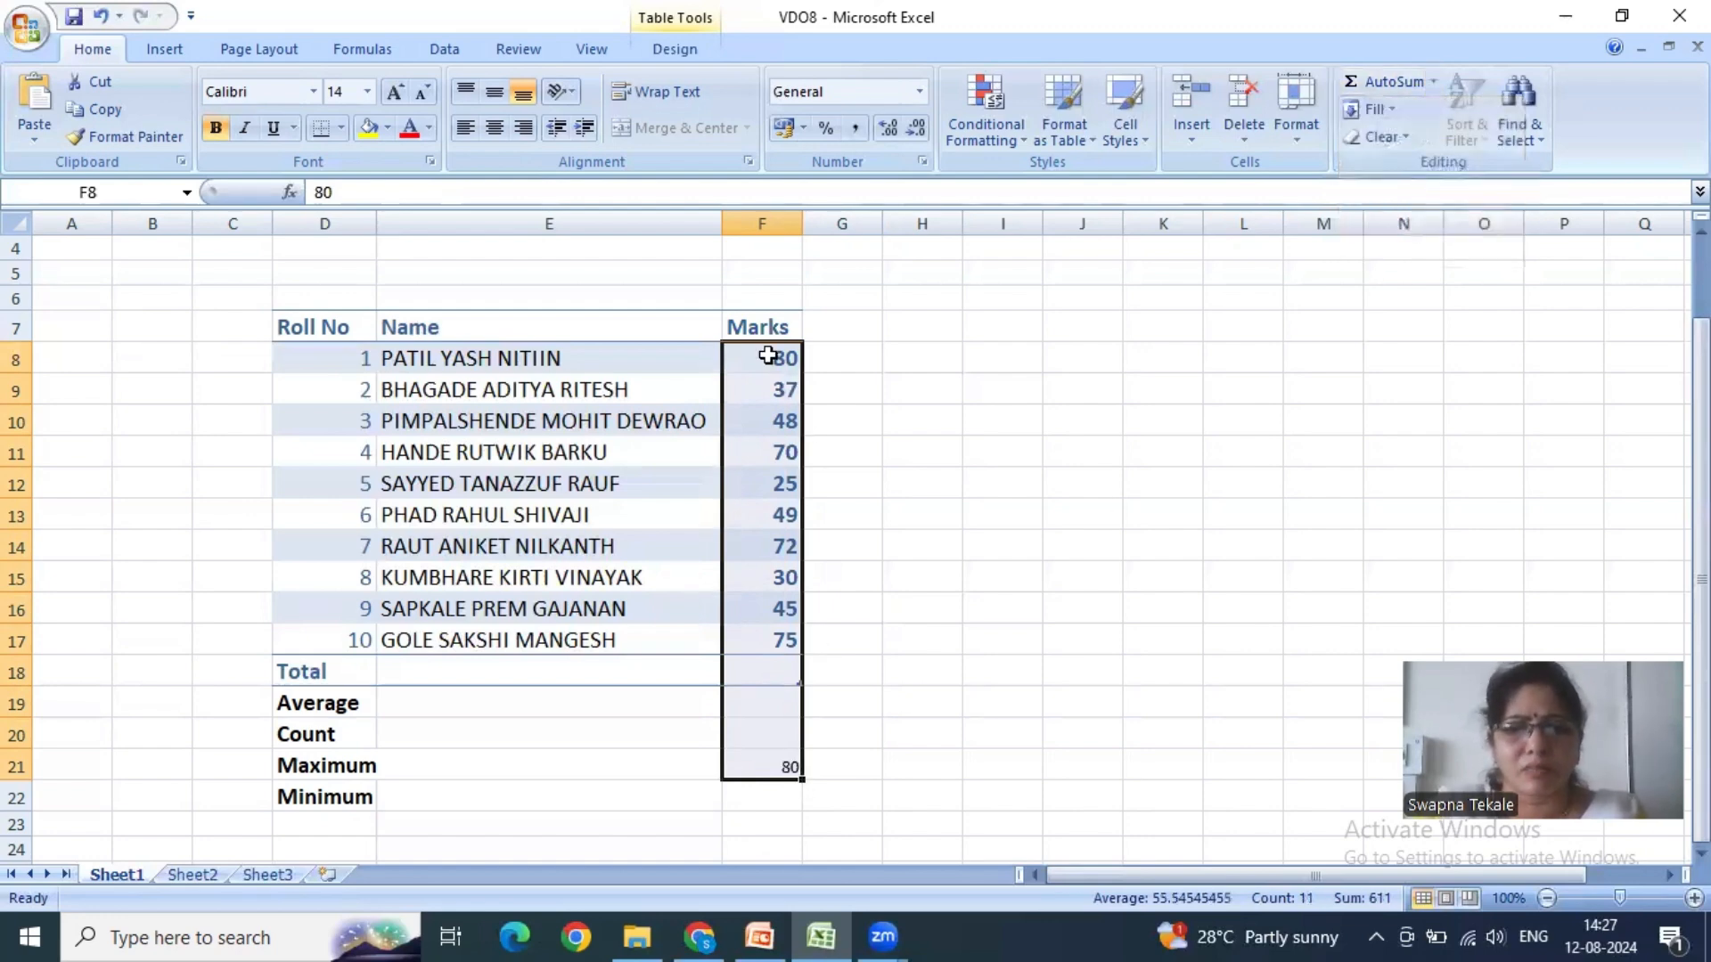
- Clear the maximum in F21 and insert the minimum of F8:F21 in F22 with AutoSum's Min function
click(787, 768)
key(Delete)
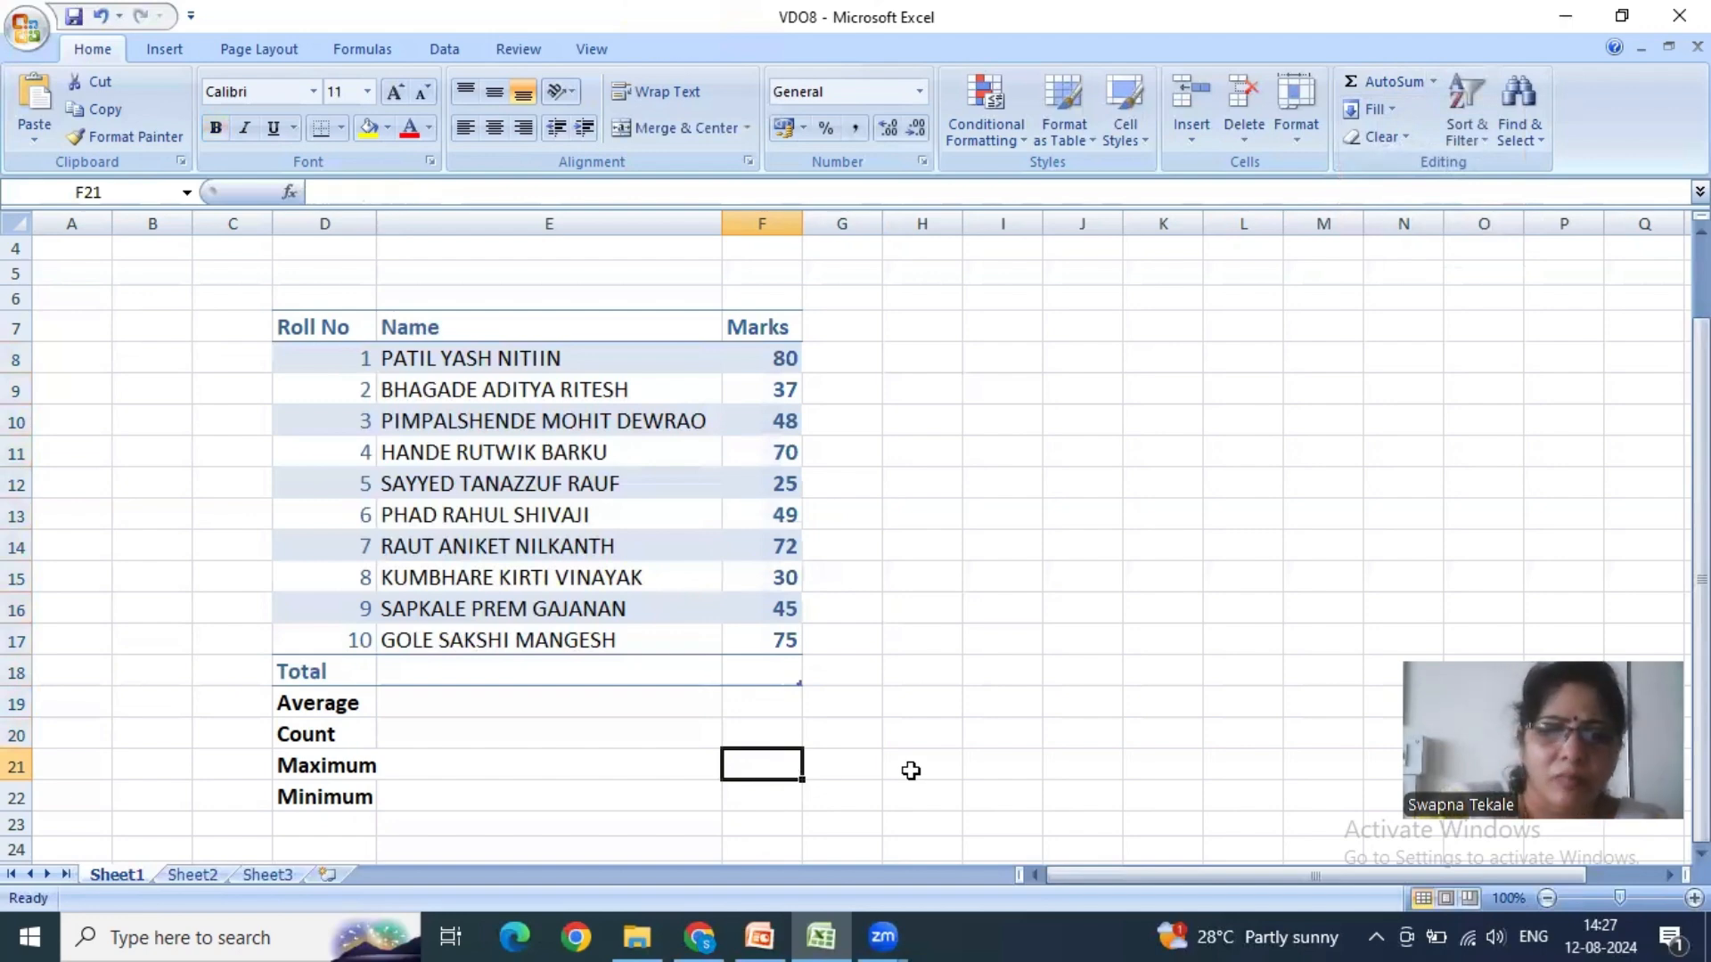
click(765, 788)
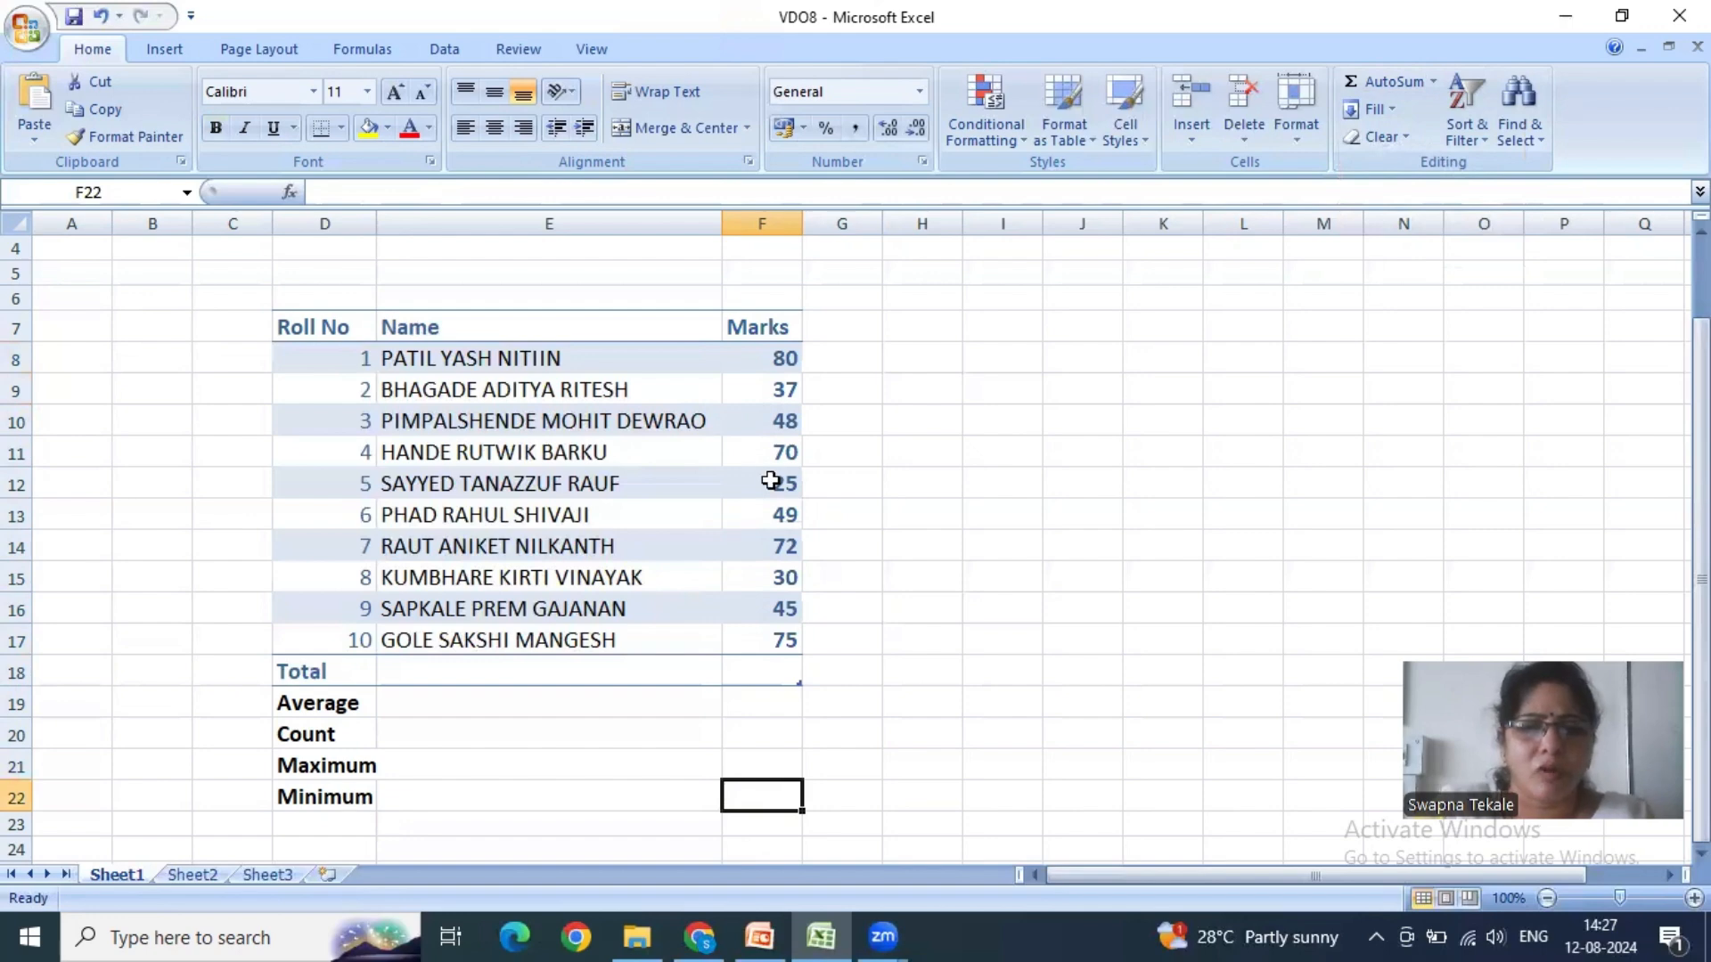
drag(770, 357, 760, 794)
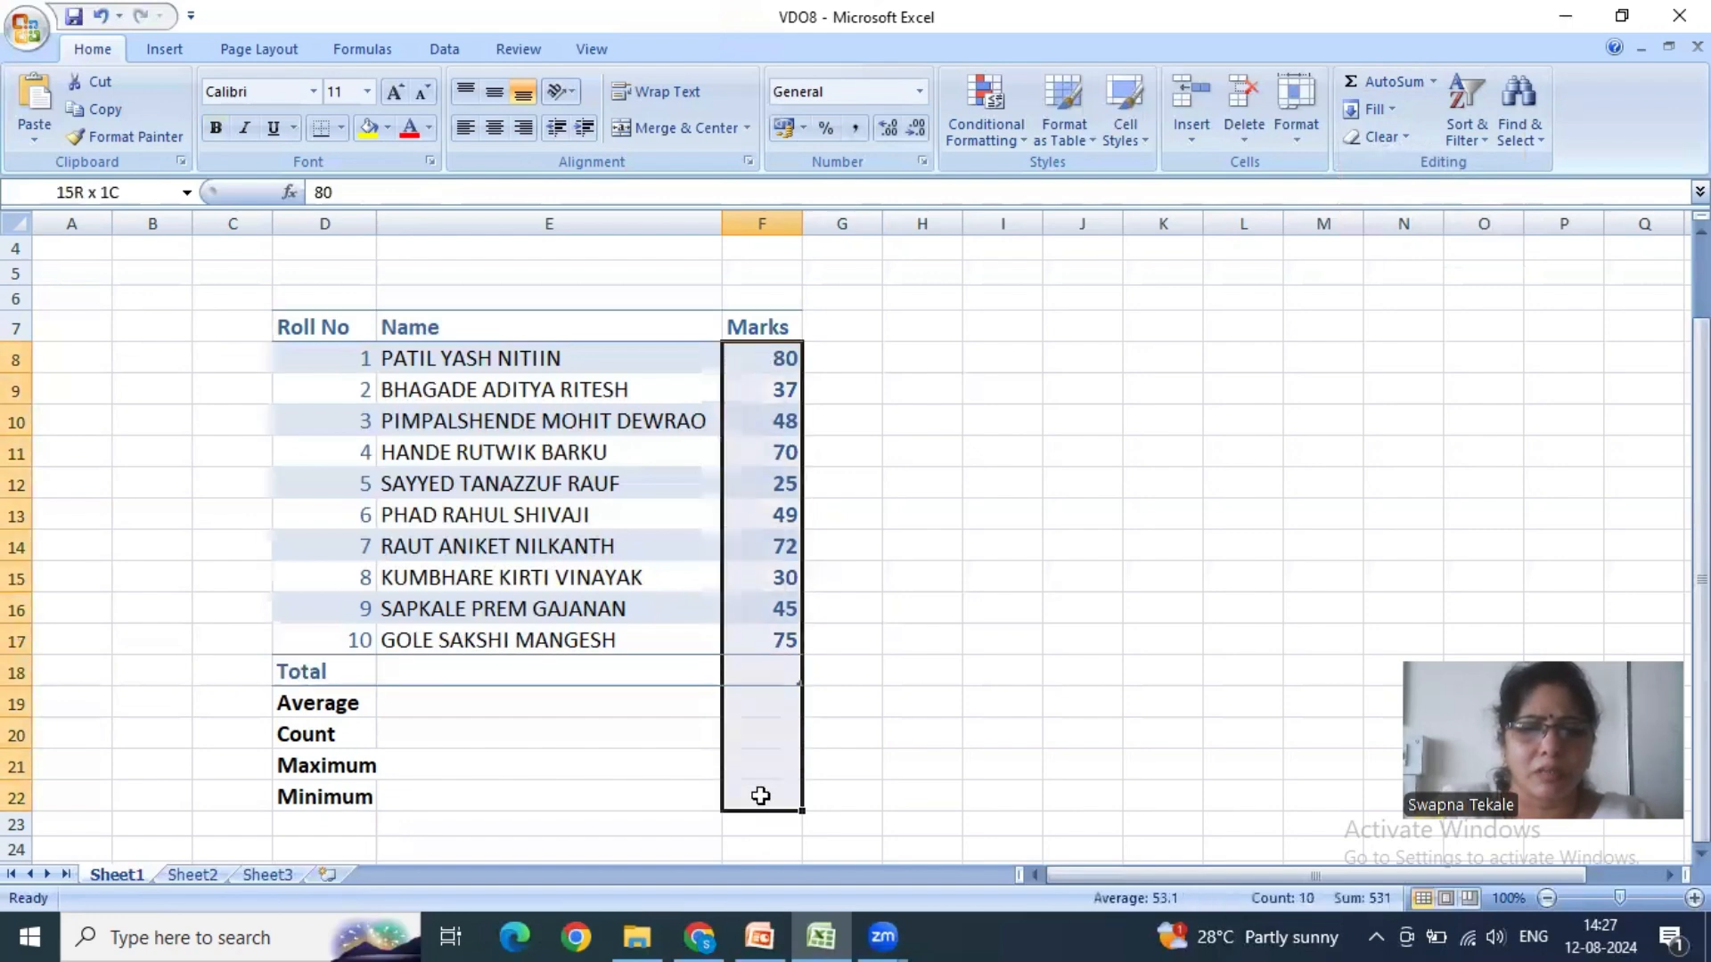
click(1437, 77)
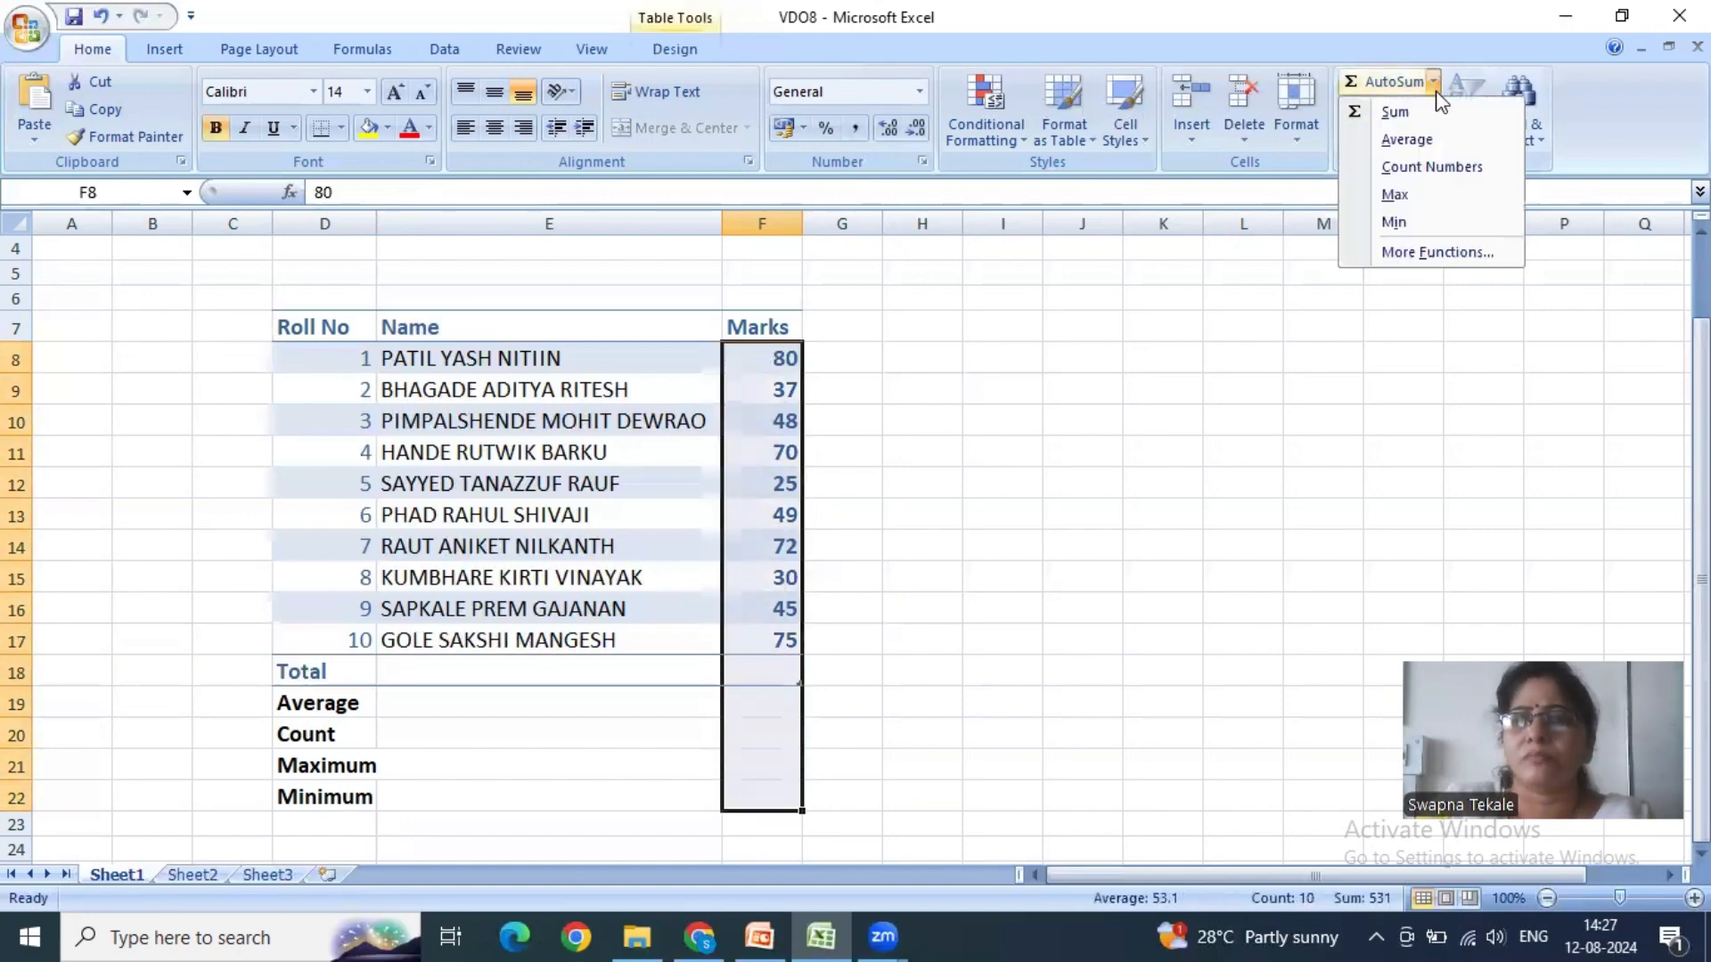
click(1399, 219)
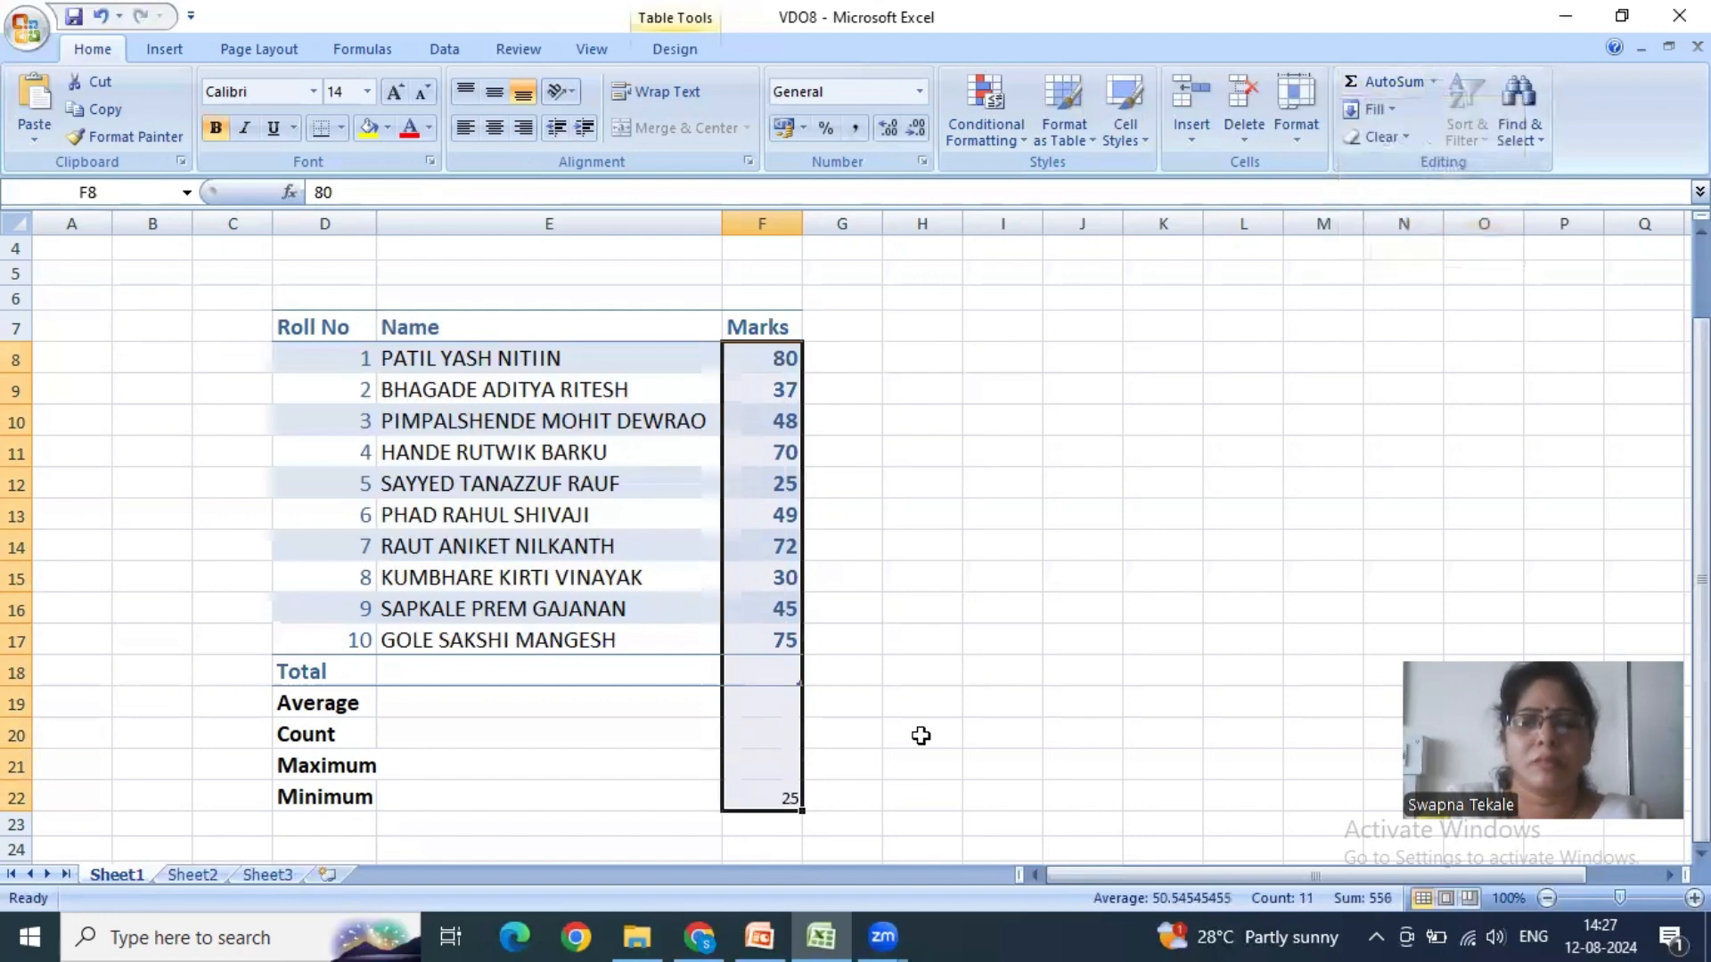
- Compare the cell range used by the MIN formula in F22 with the marks in F8:F17 and the cells below them
click(782, 798)
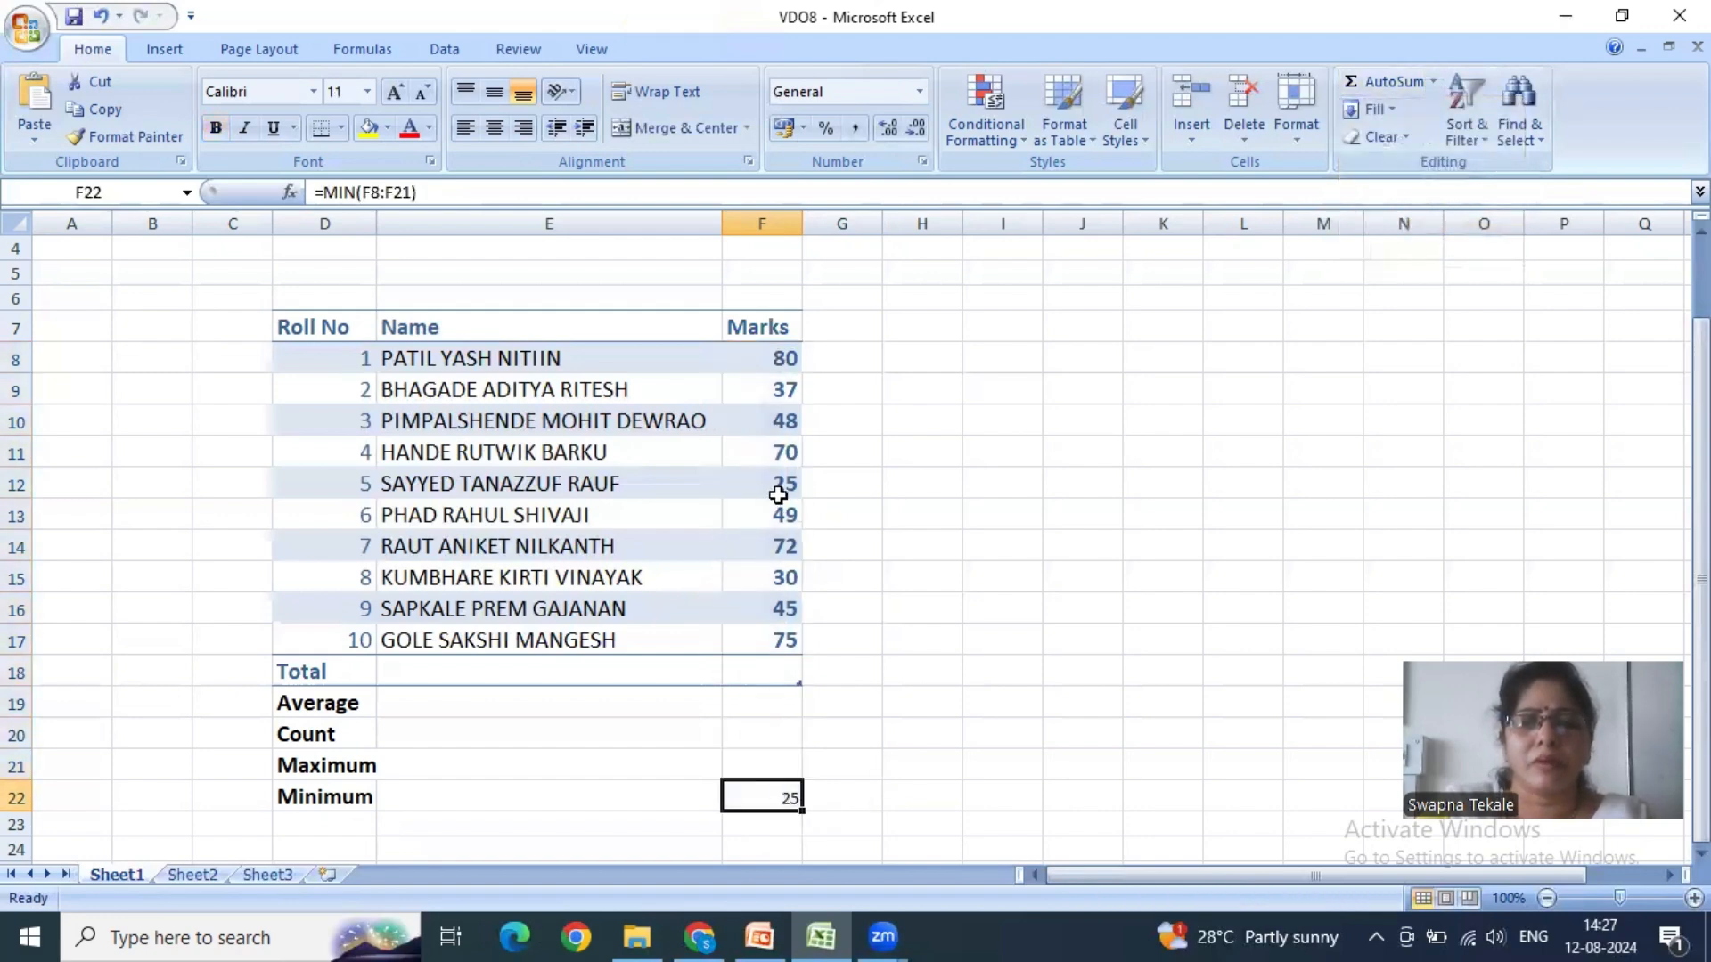
click(779, 486)
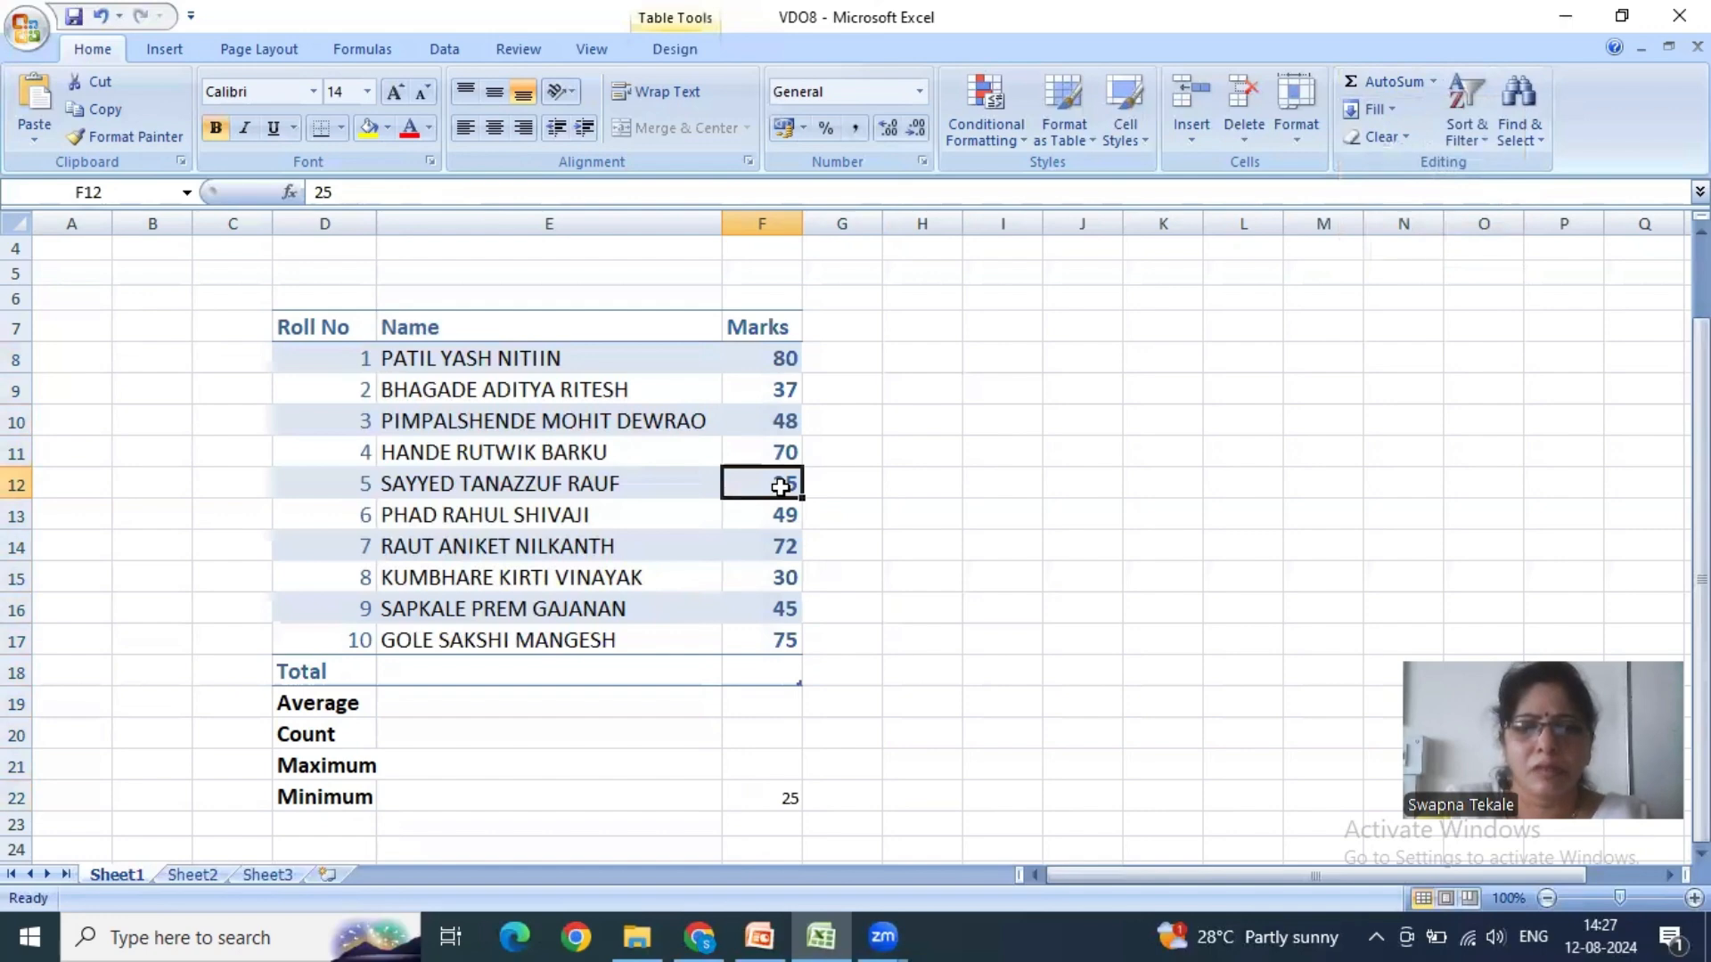
click(762, 794)
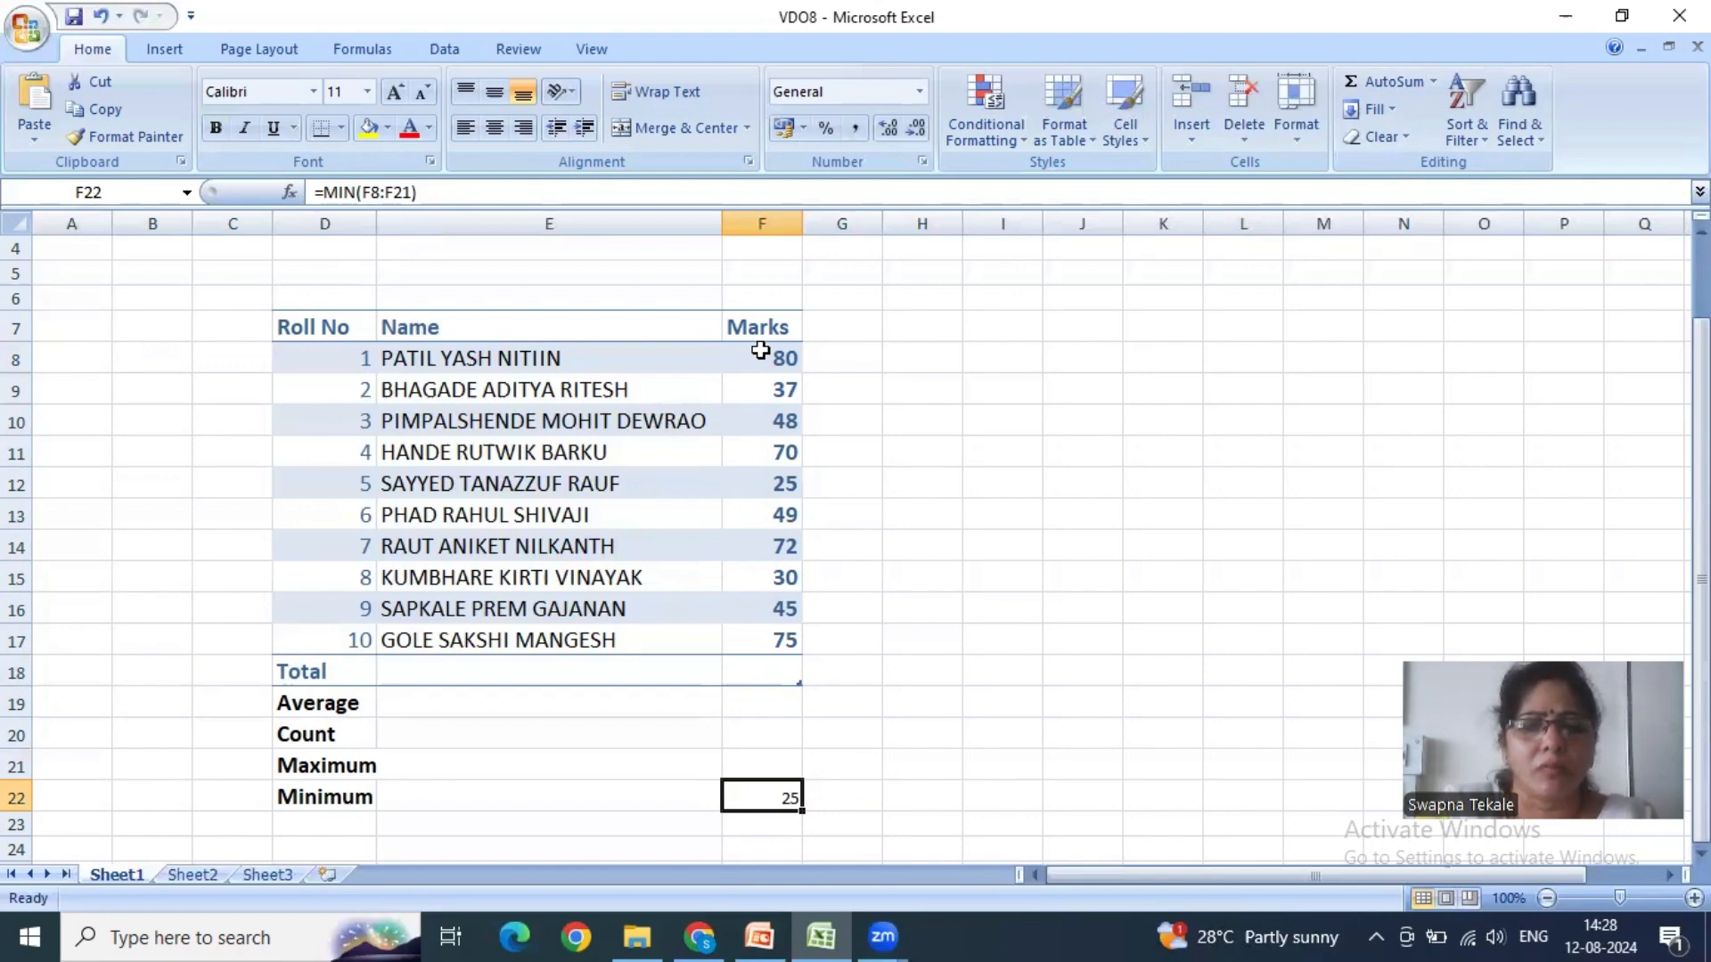
drag(760, 351, 739, 638)
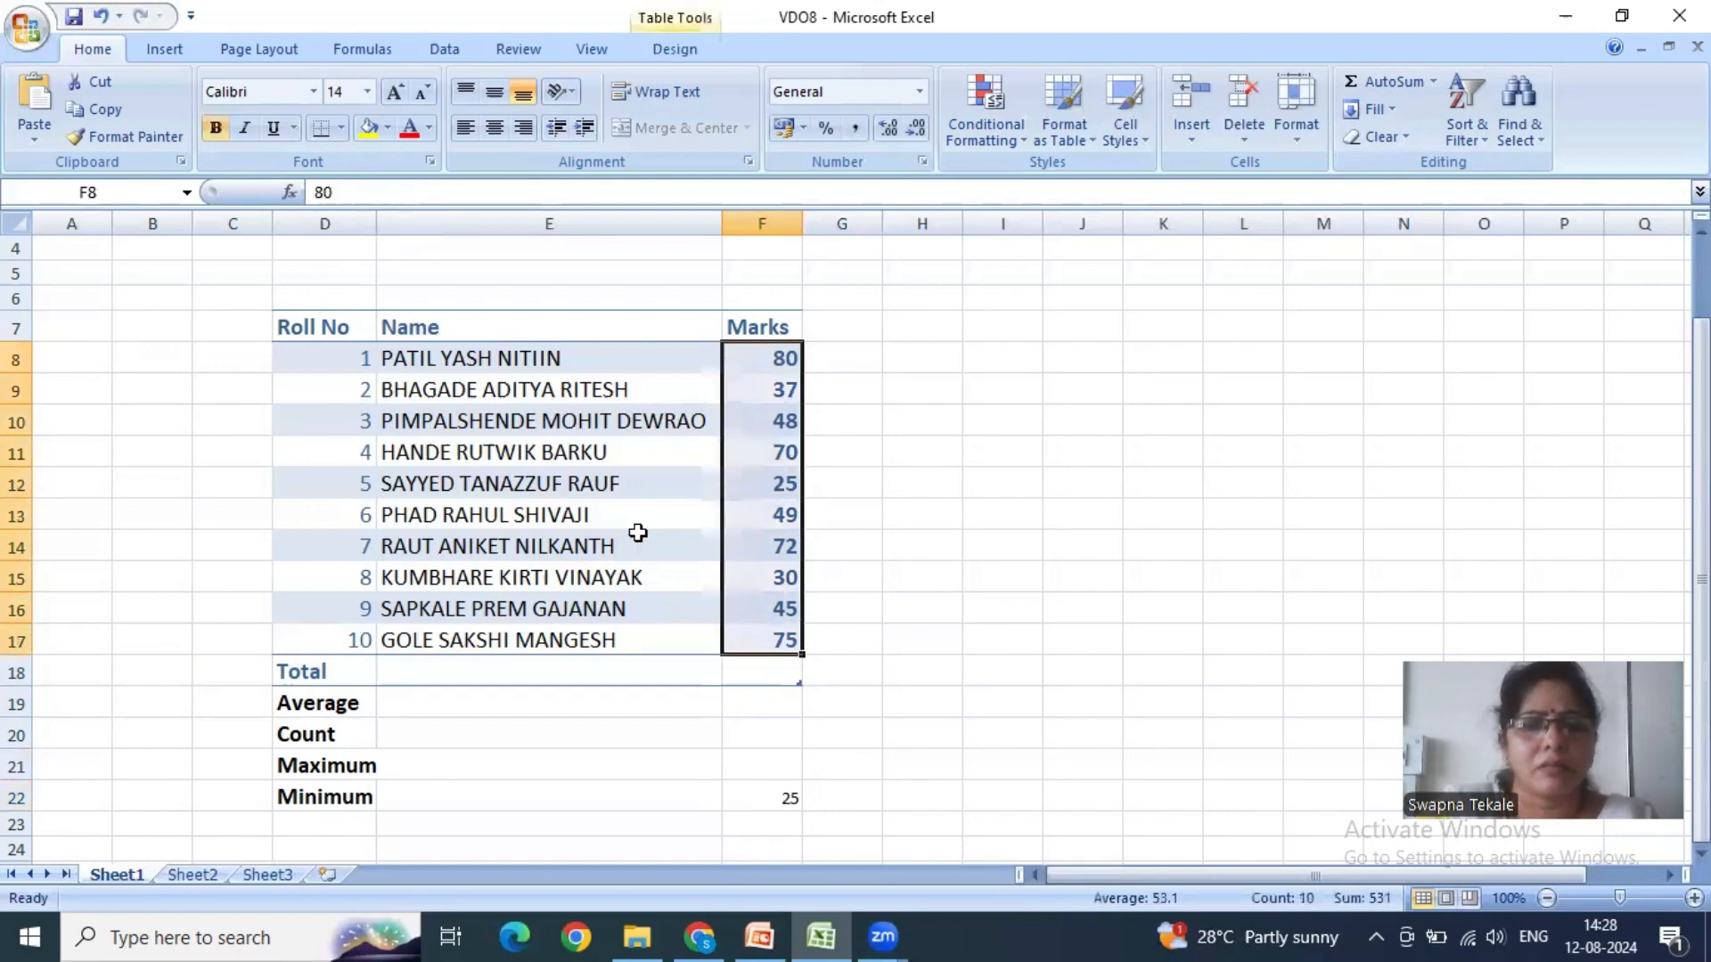
click(757, 363)
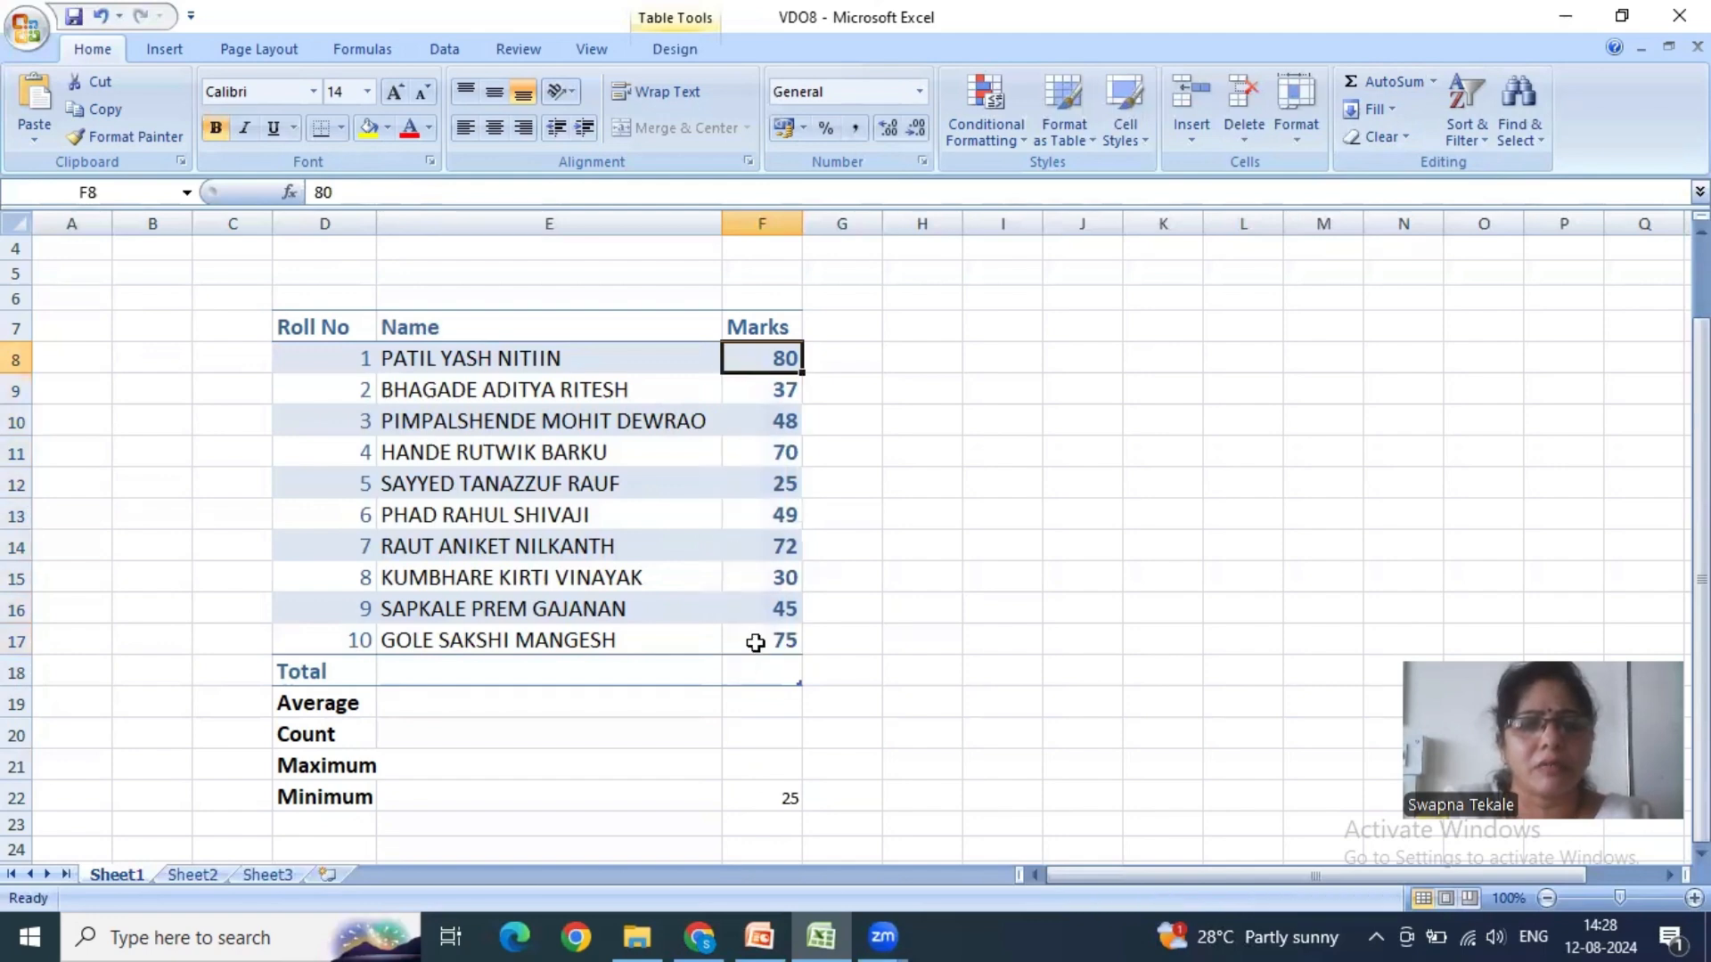
click(756, 641)
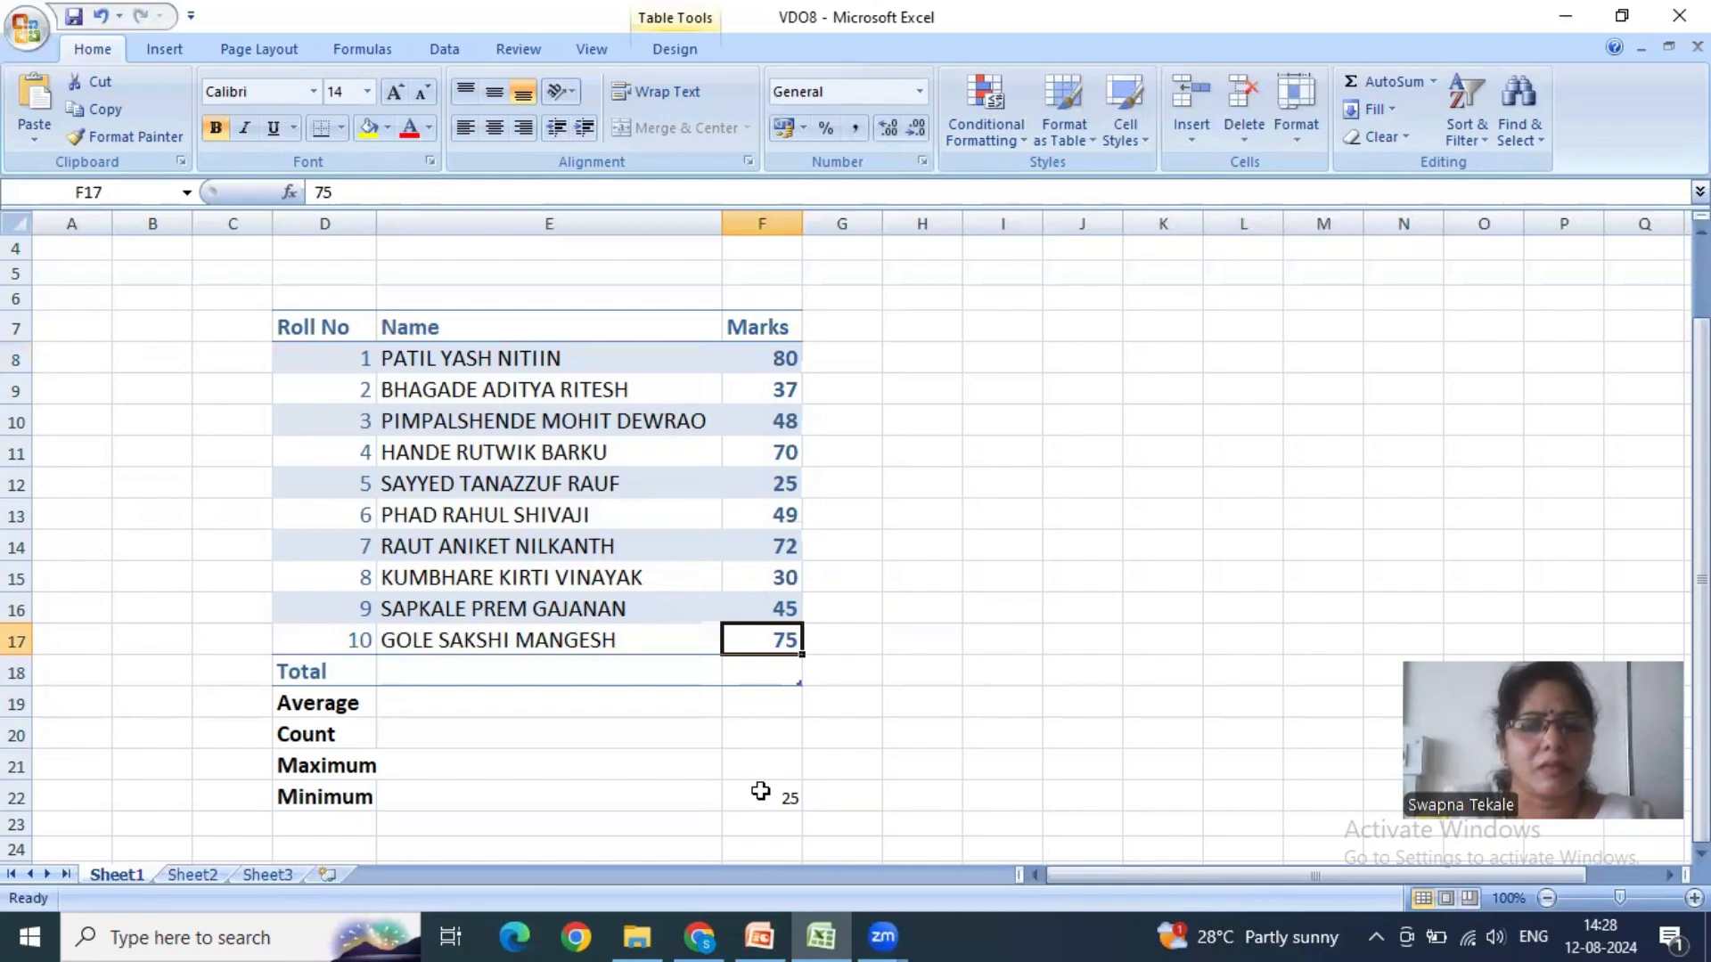
click(760, 764)
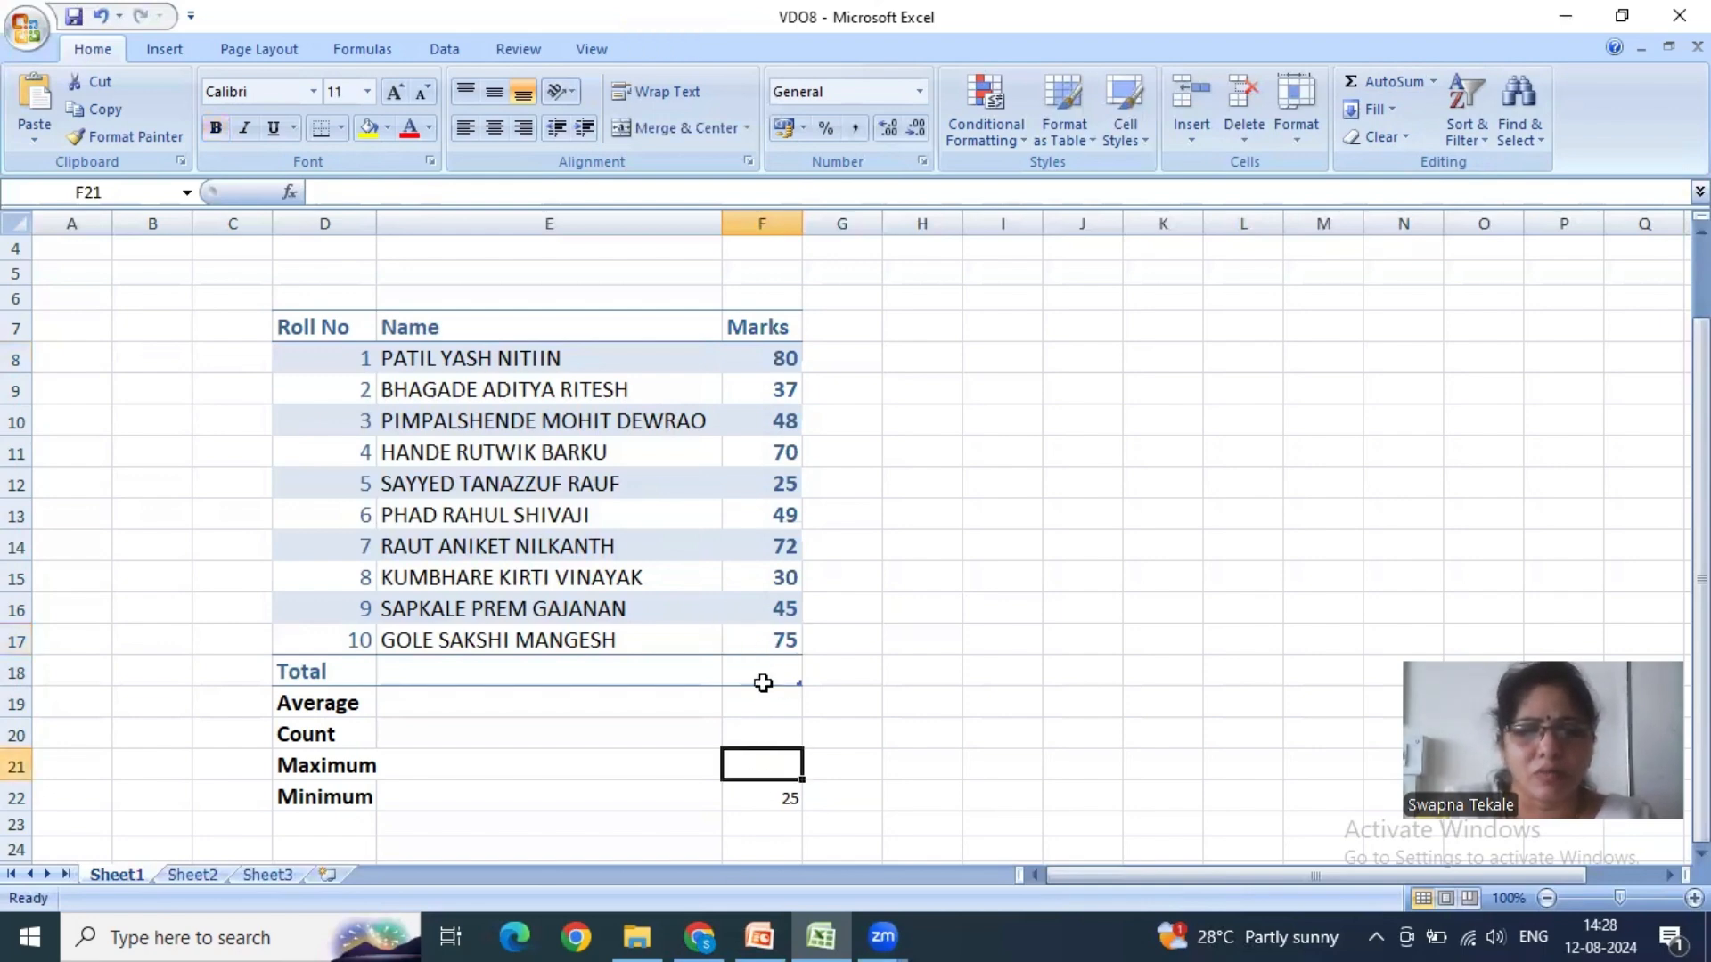
click(756, 790)
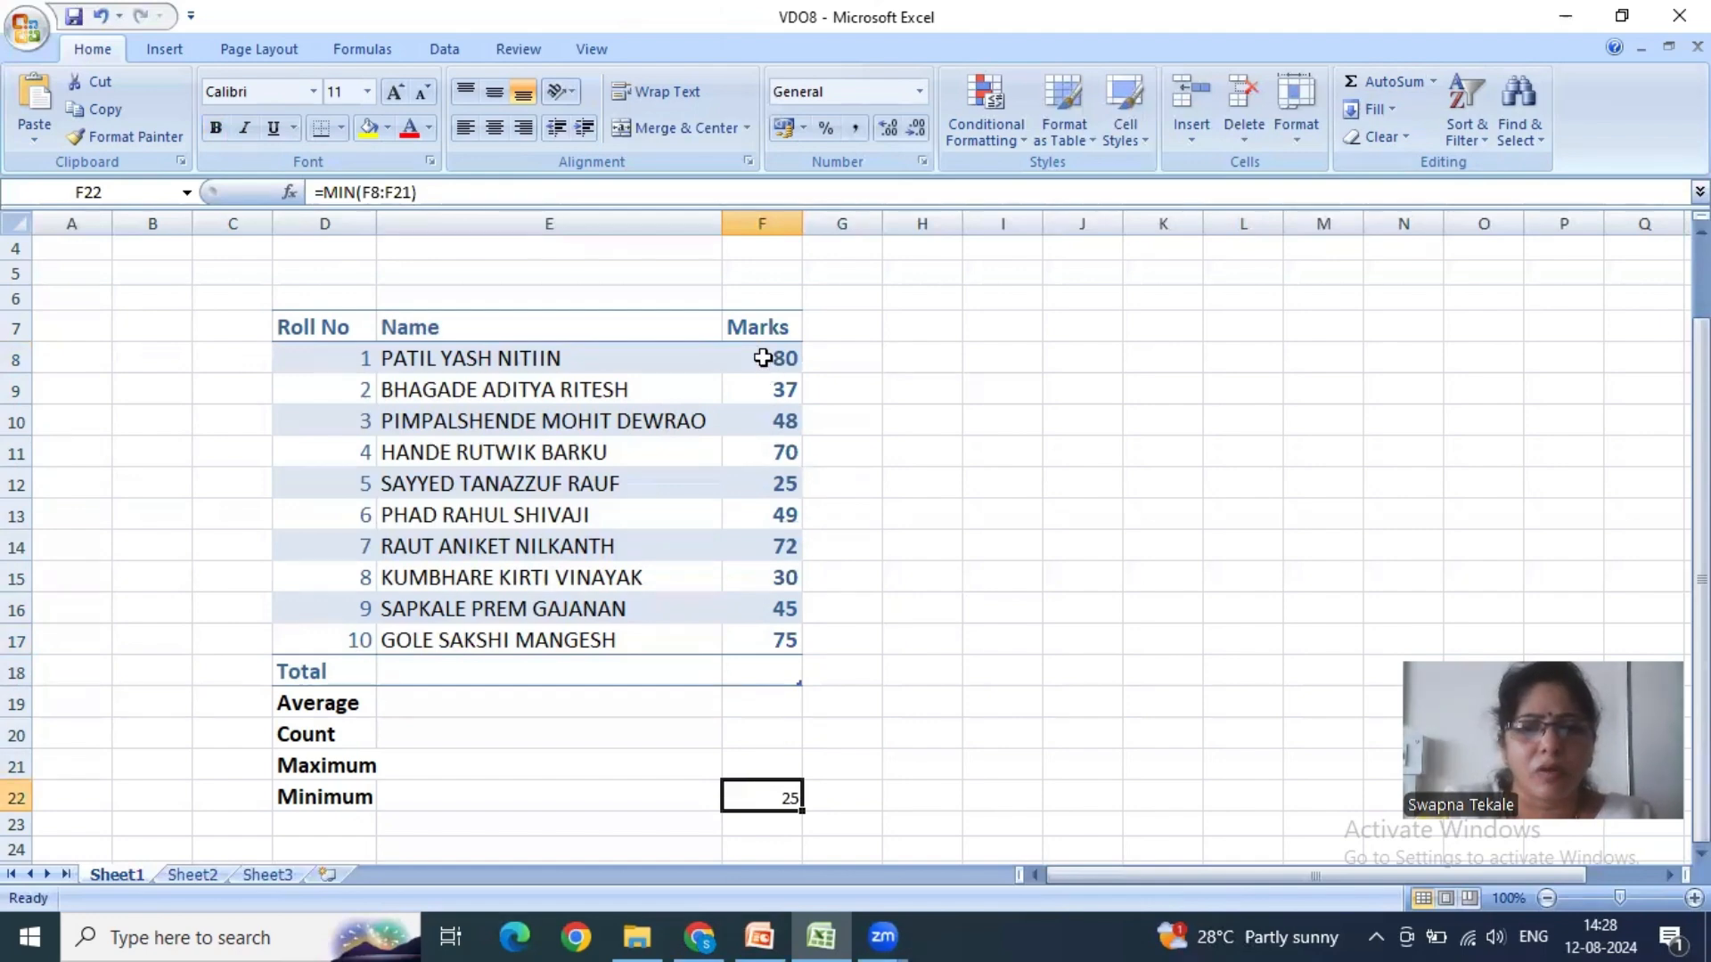
drag(763, 357, 762, 642)
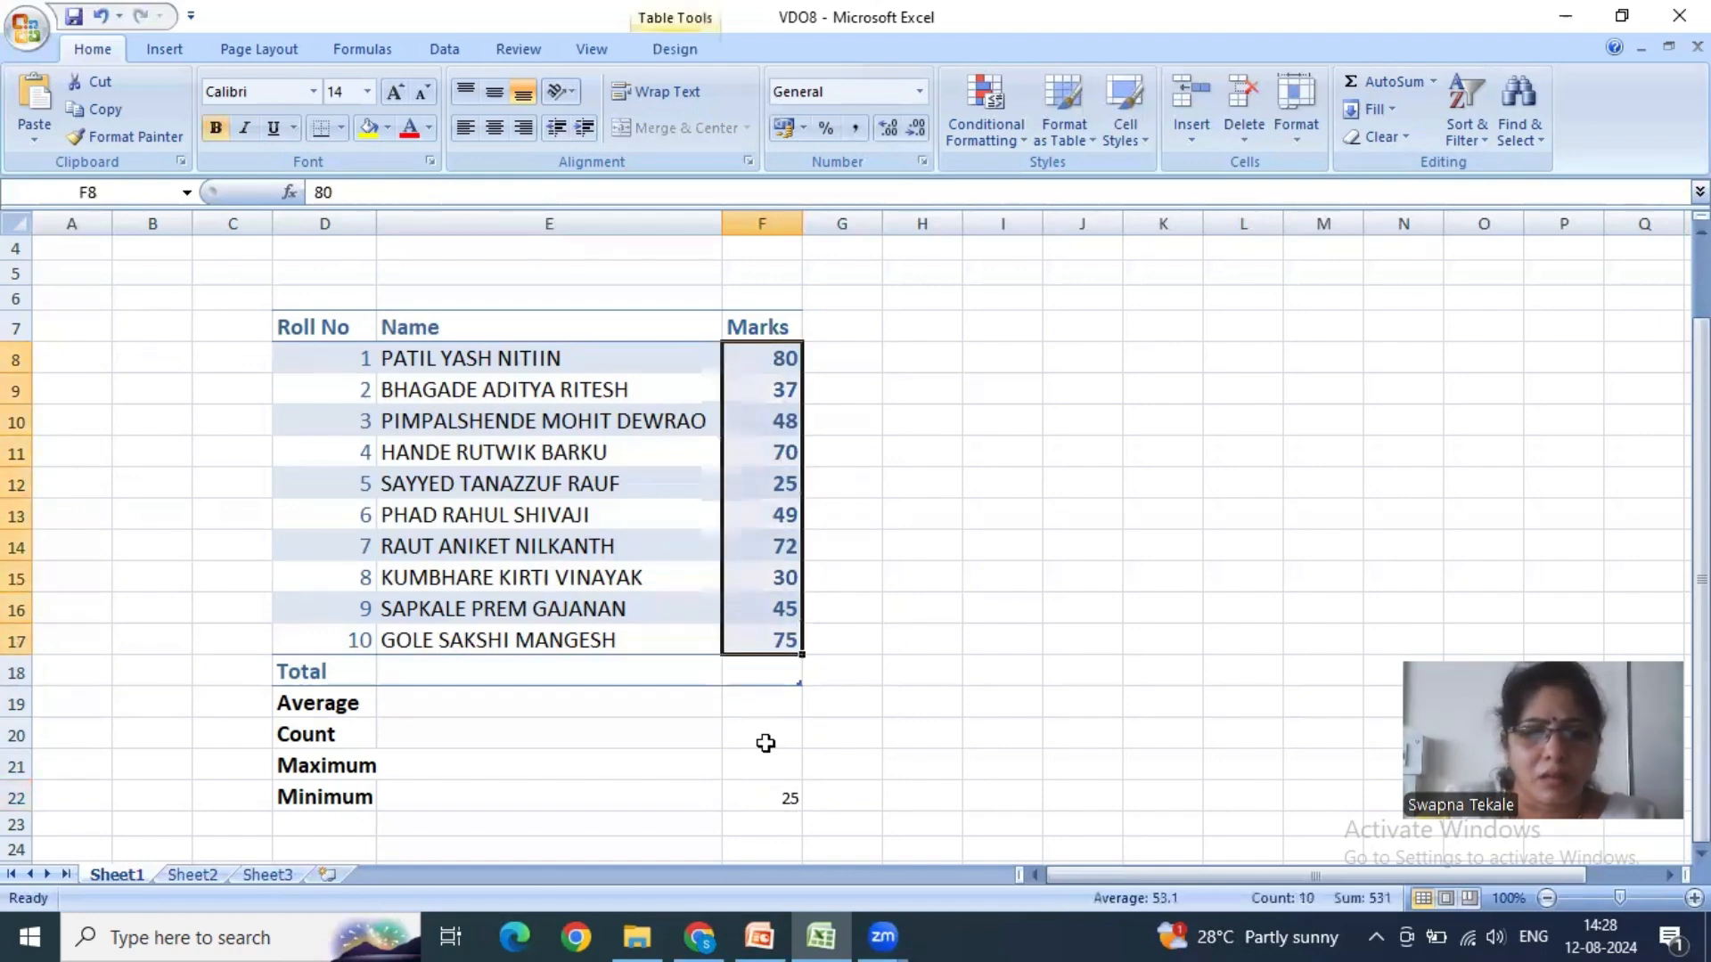
click(774, 793)
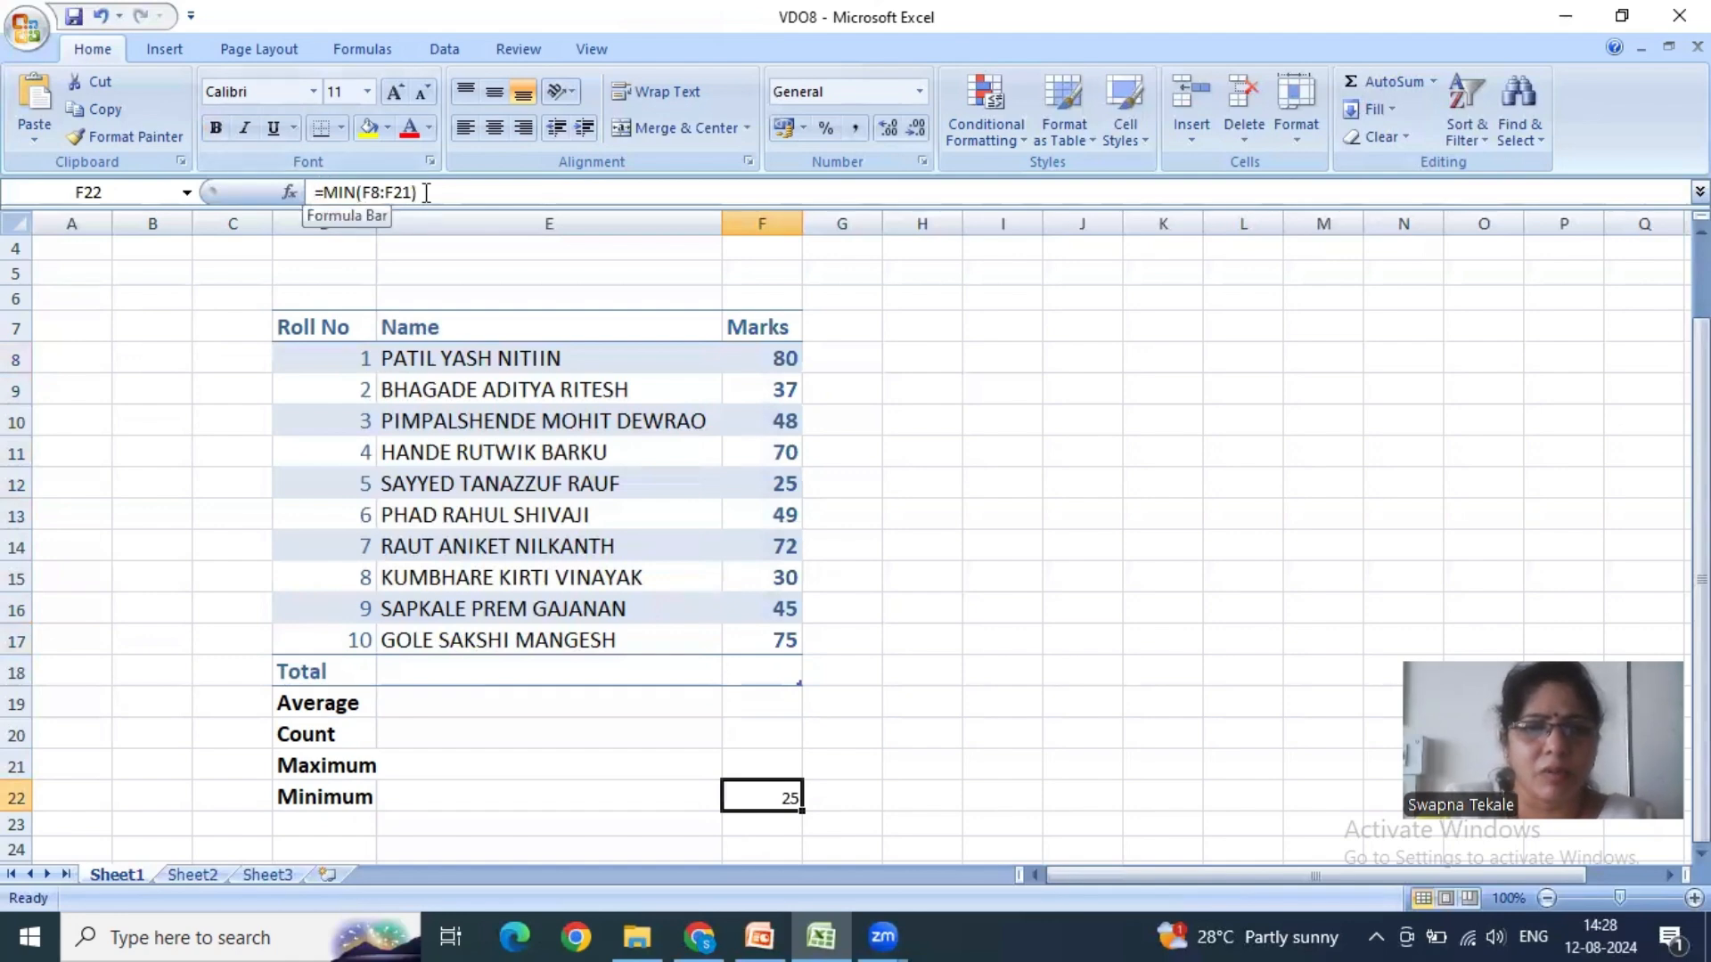
click(762, 766)
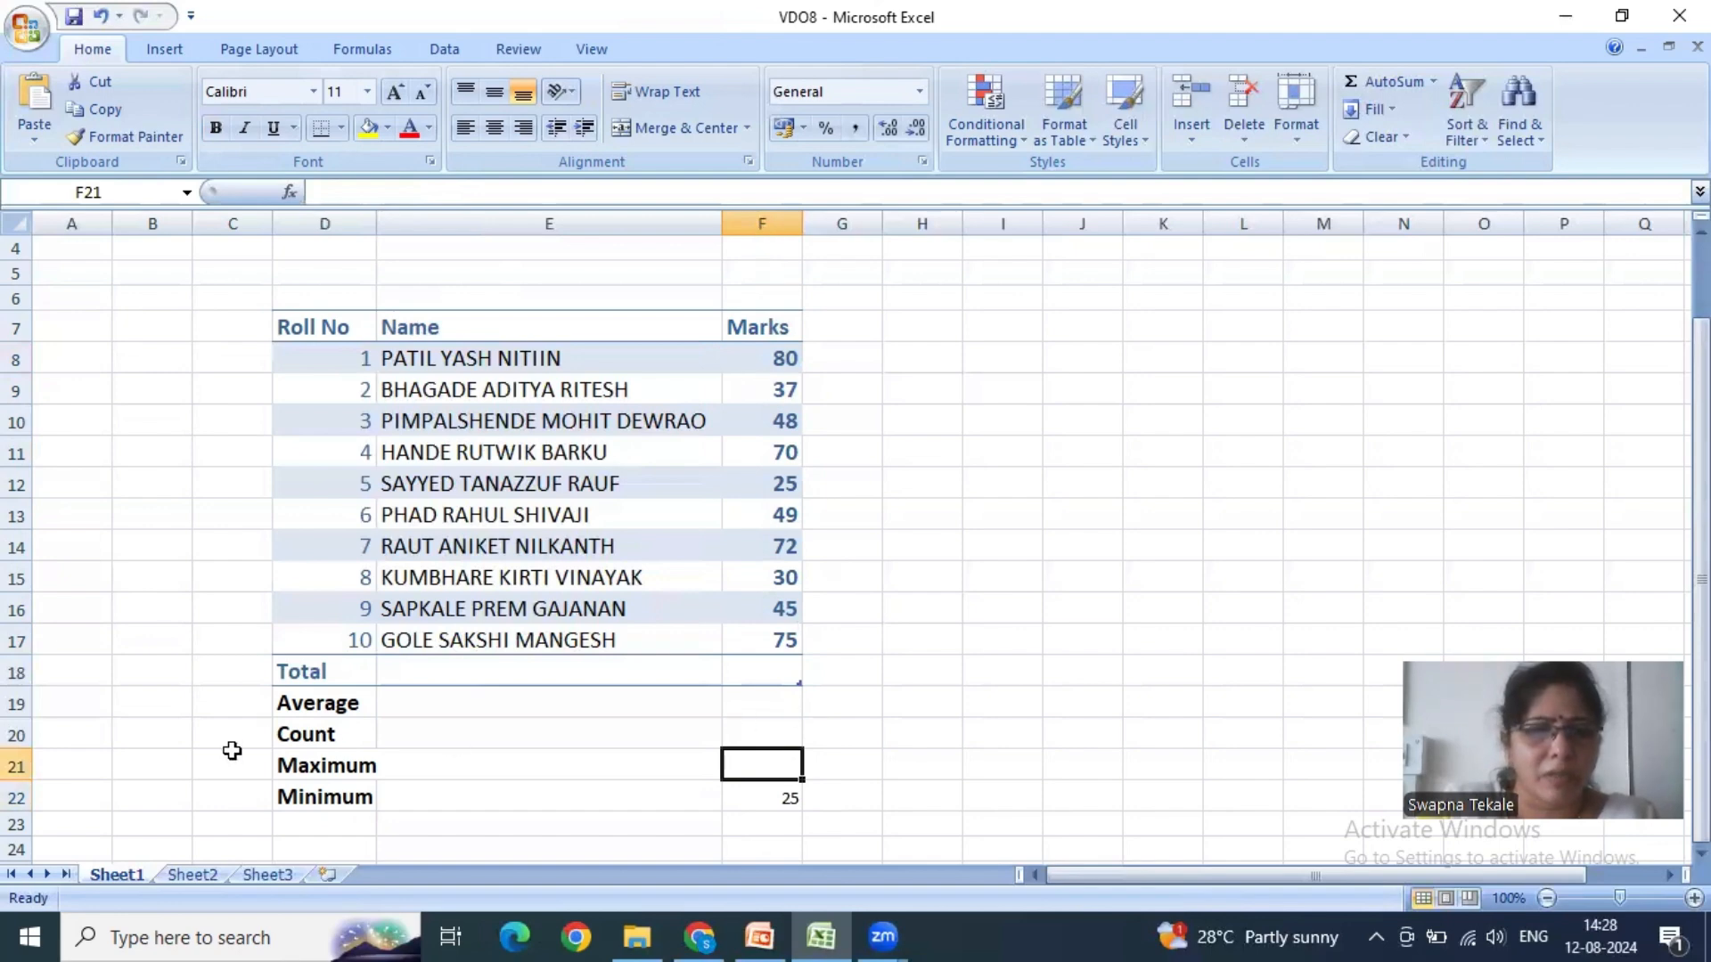
- Clear the minimum in F22 and start a manual formula there with =min(
click(775, 793)
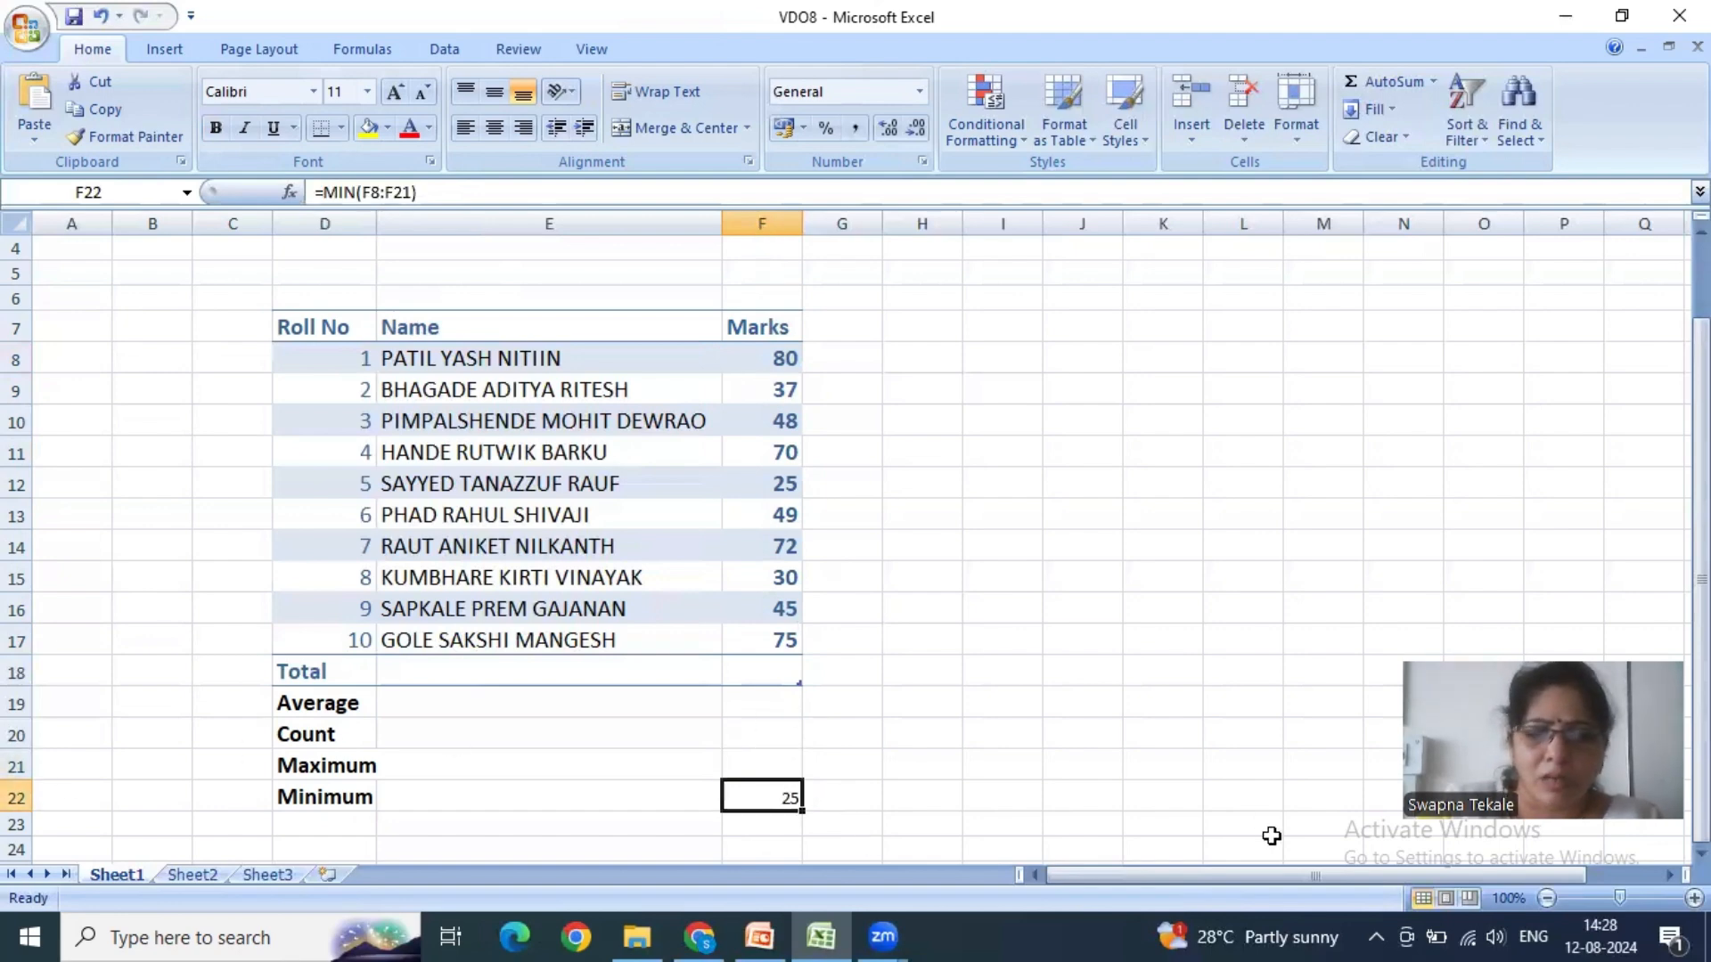
key(Delete)
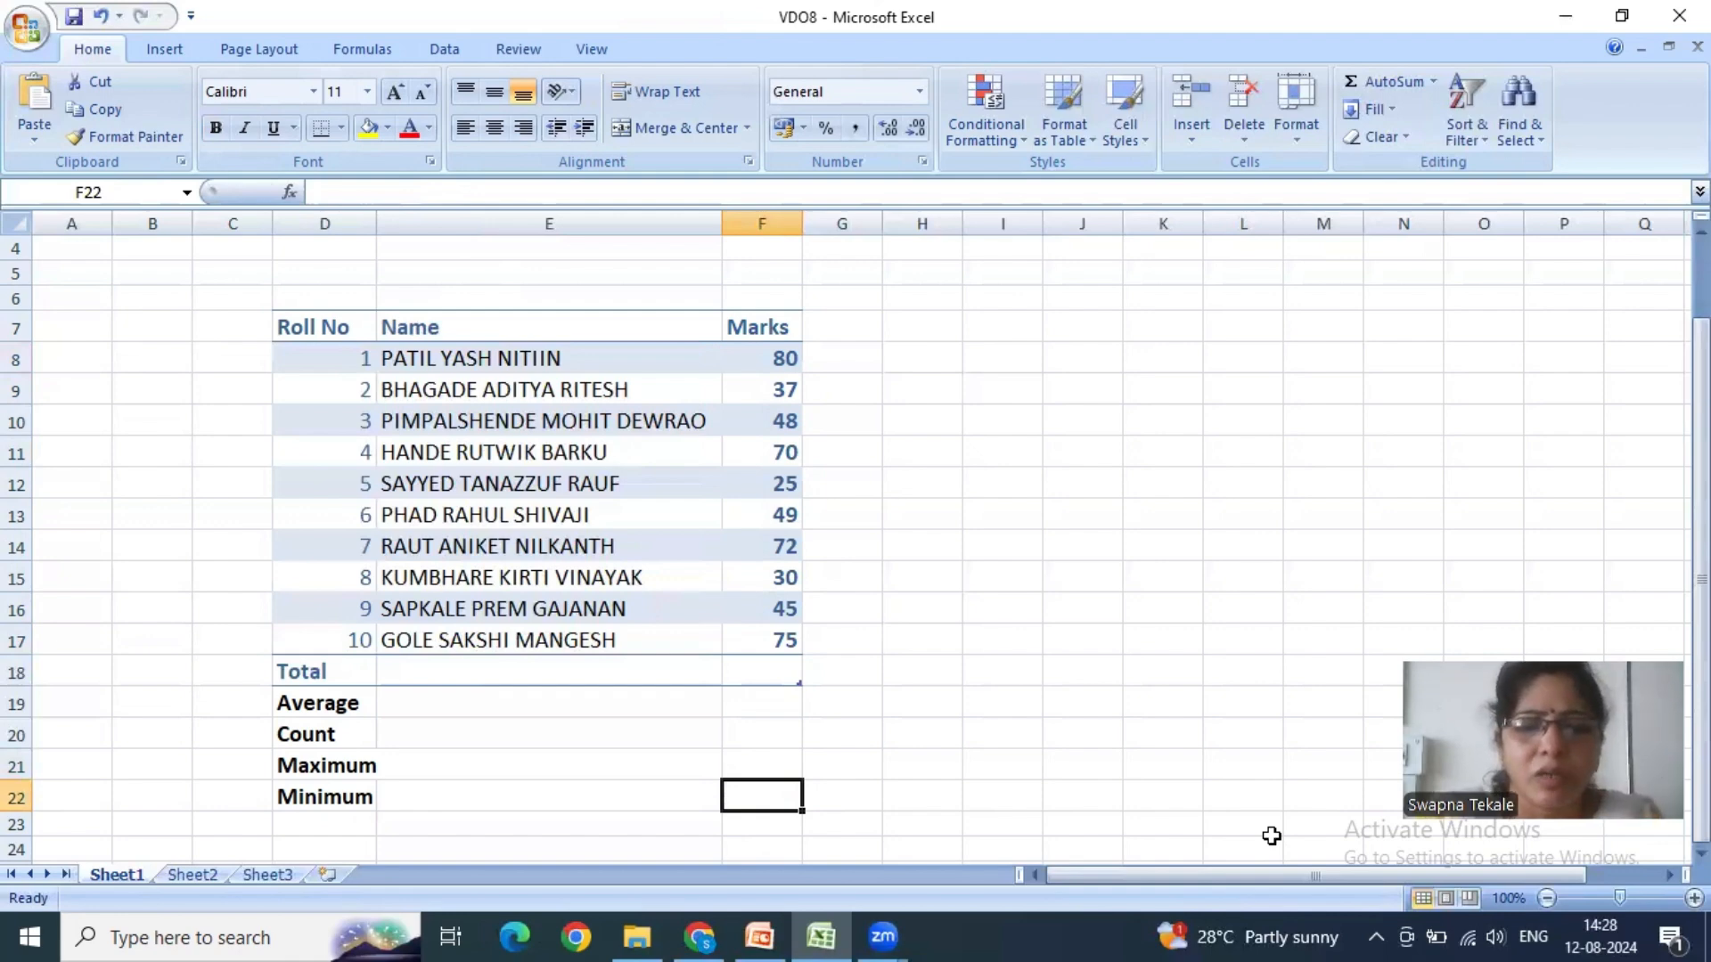
text(=min)
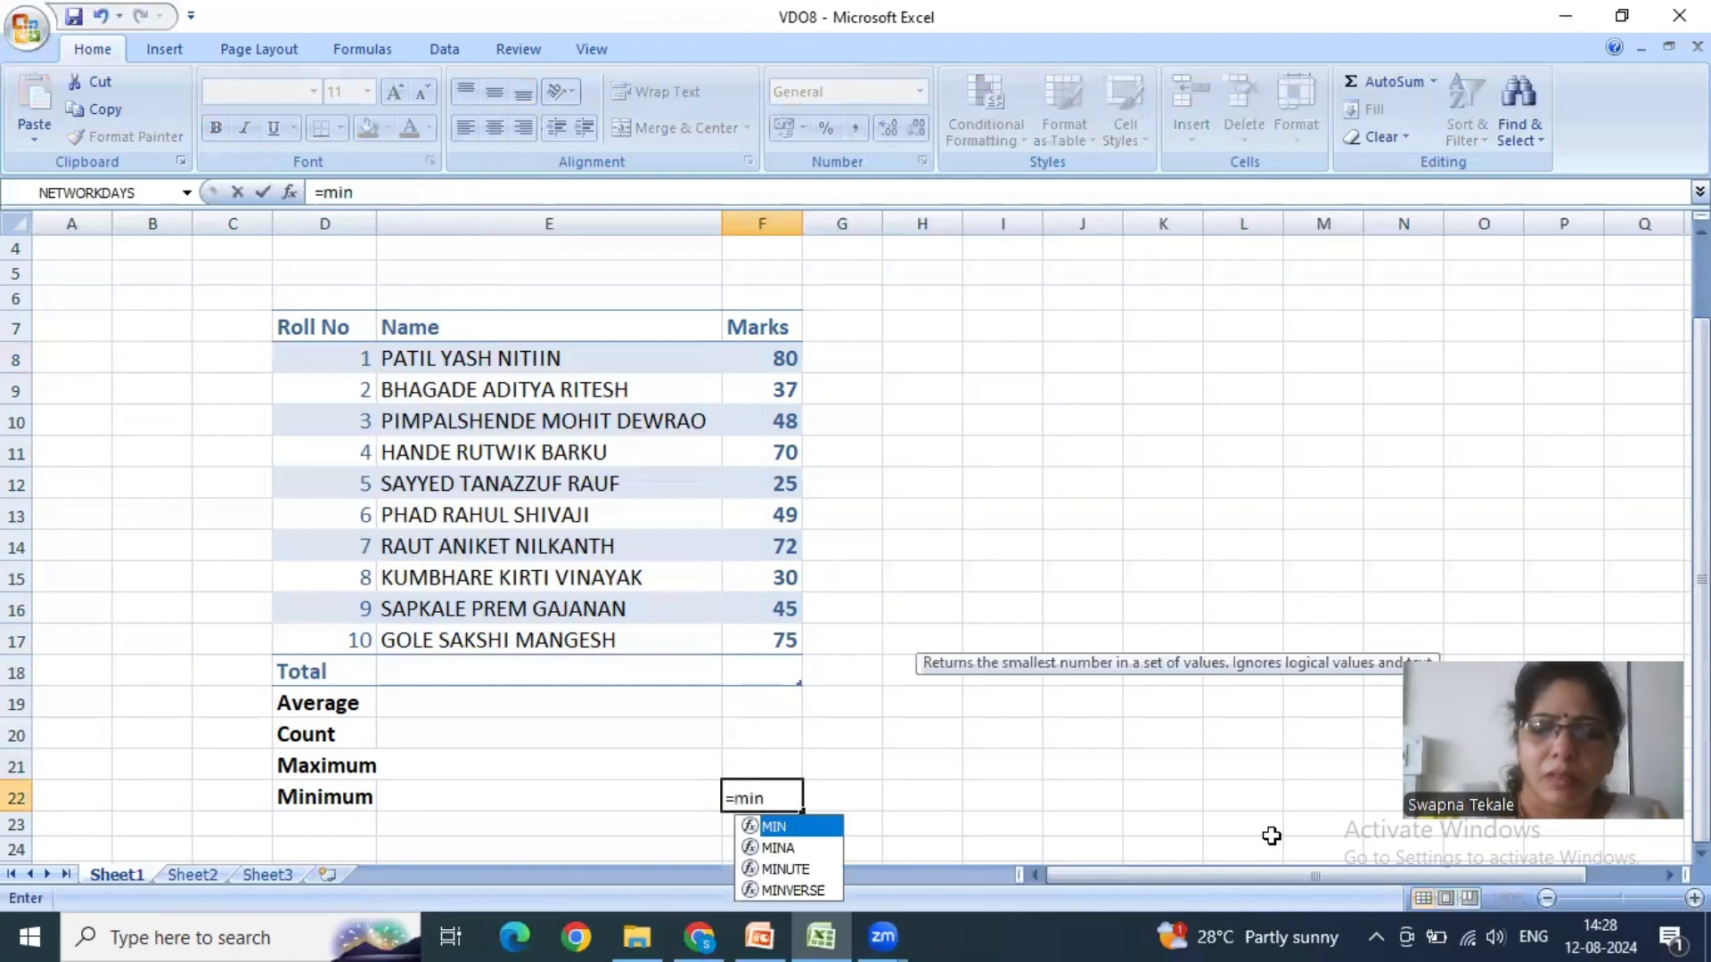
text(()
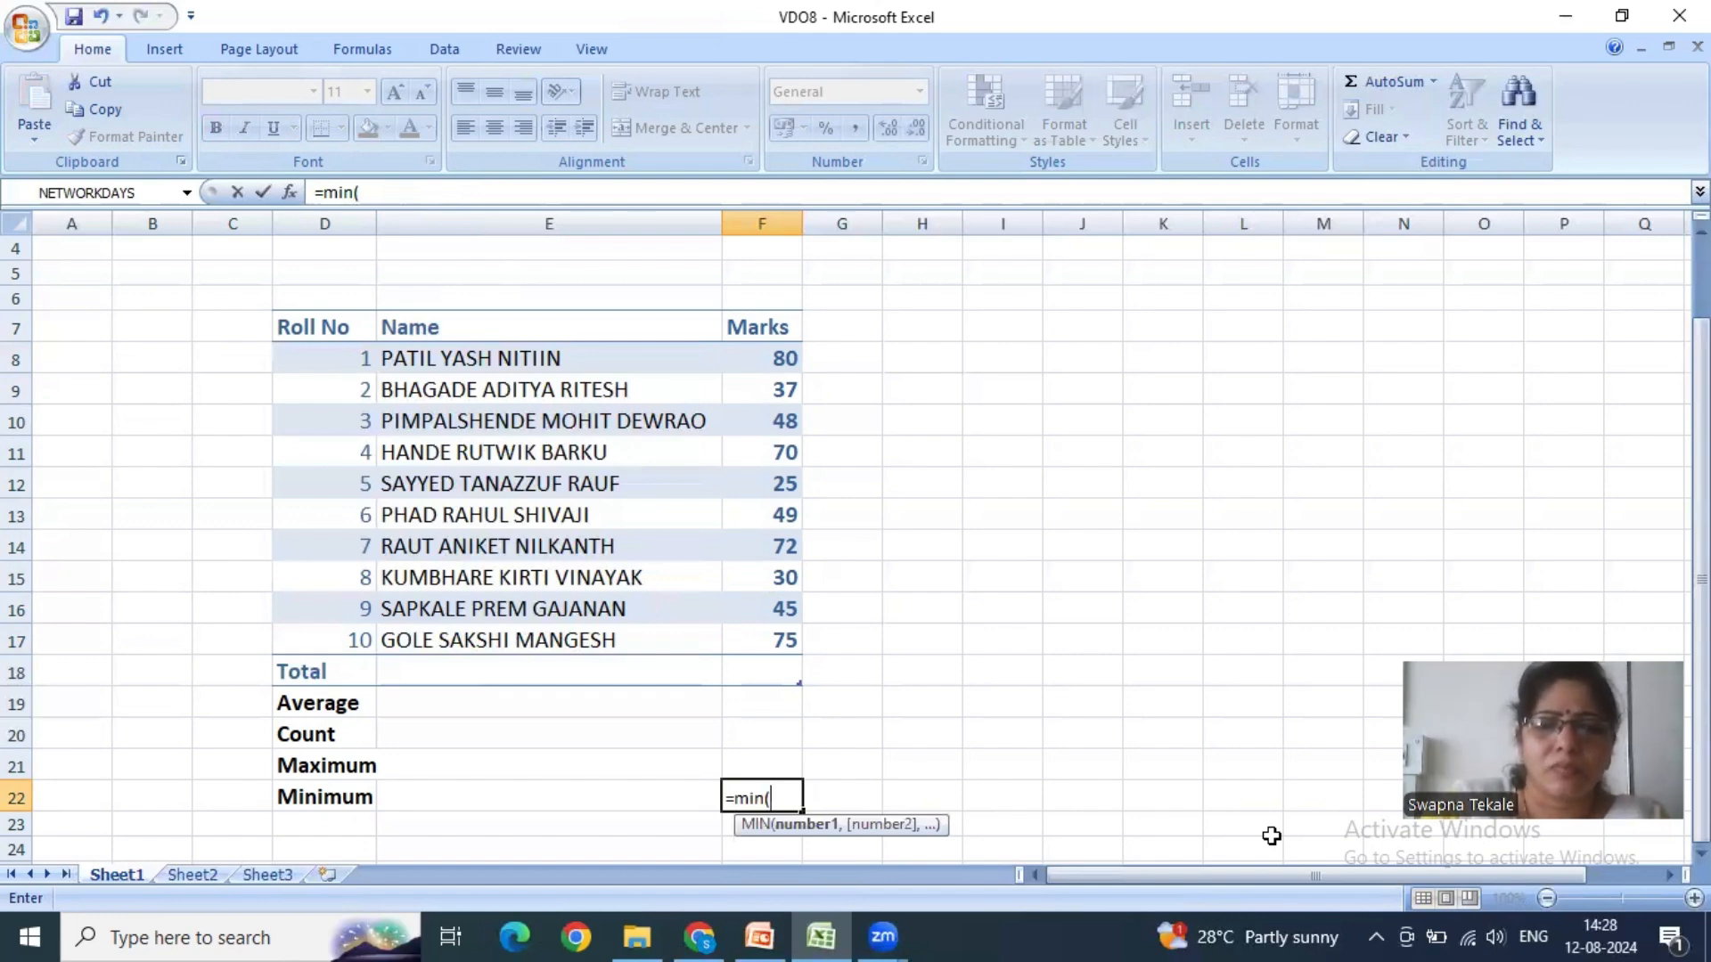
- Try the extended selection F8:F17 as the MIN argument in F22, and erase the inserted Table1[Marks] reference
click(772, 363)
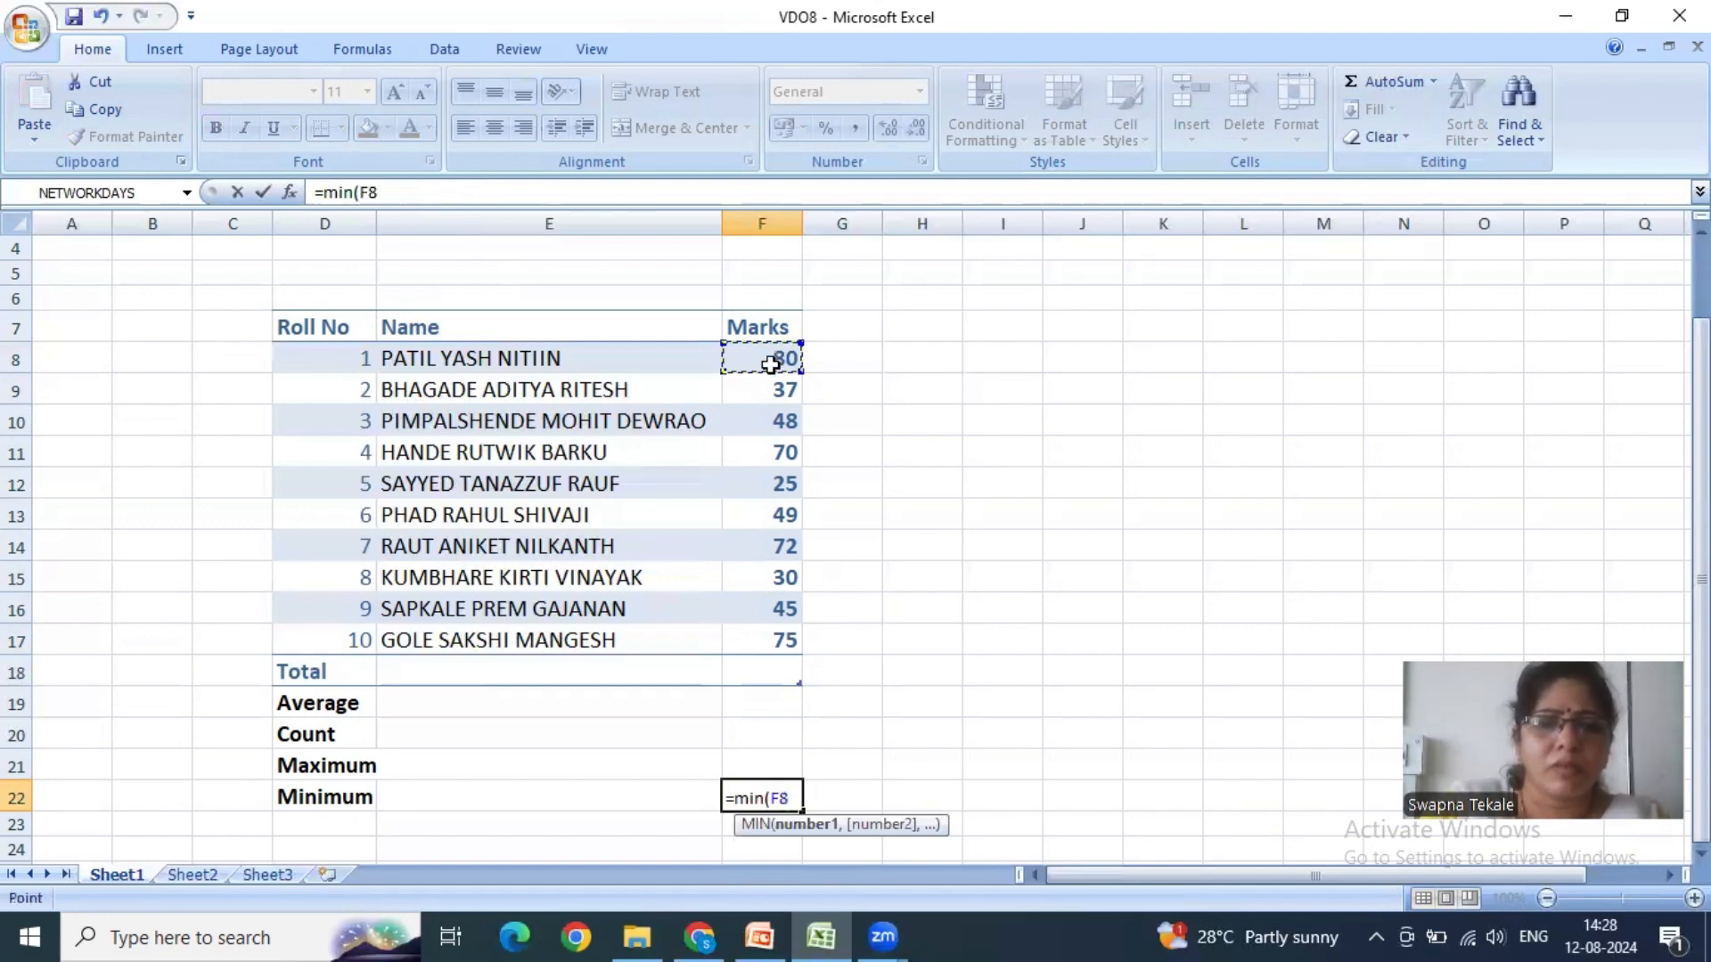
key(F8)
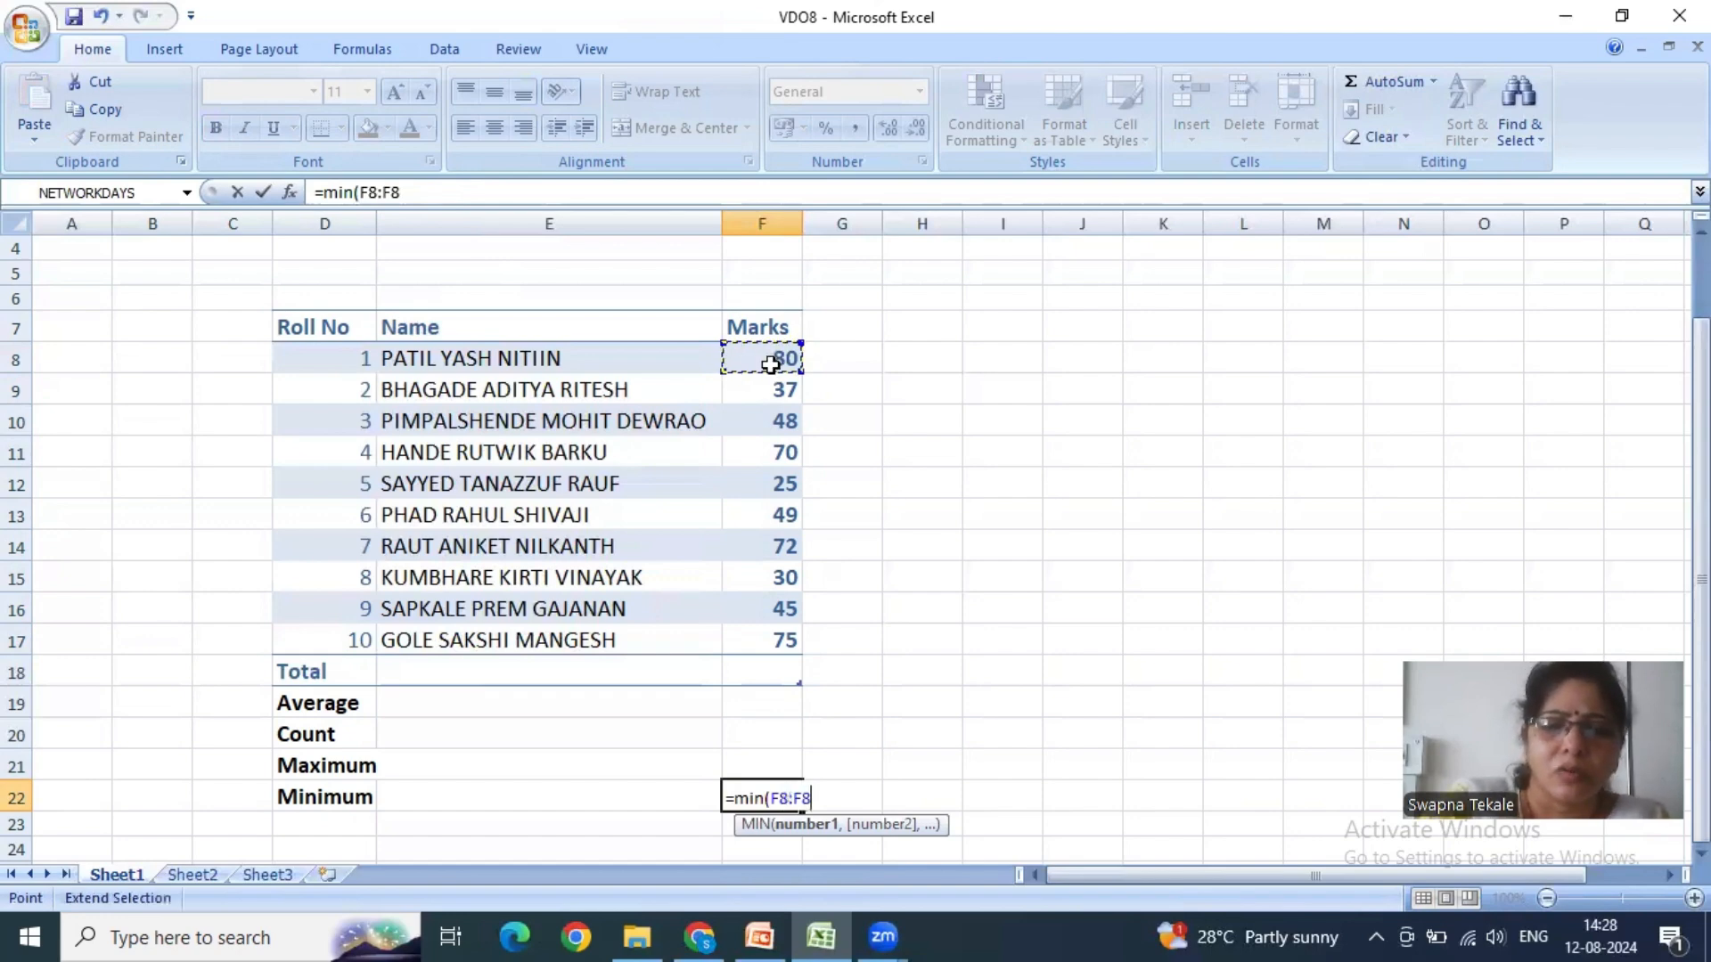
click(751, 631)
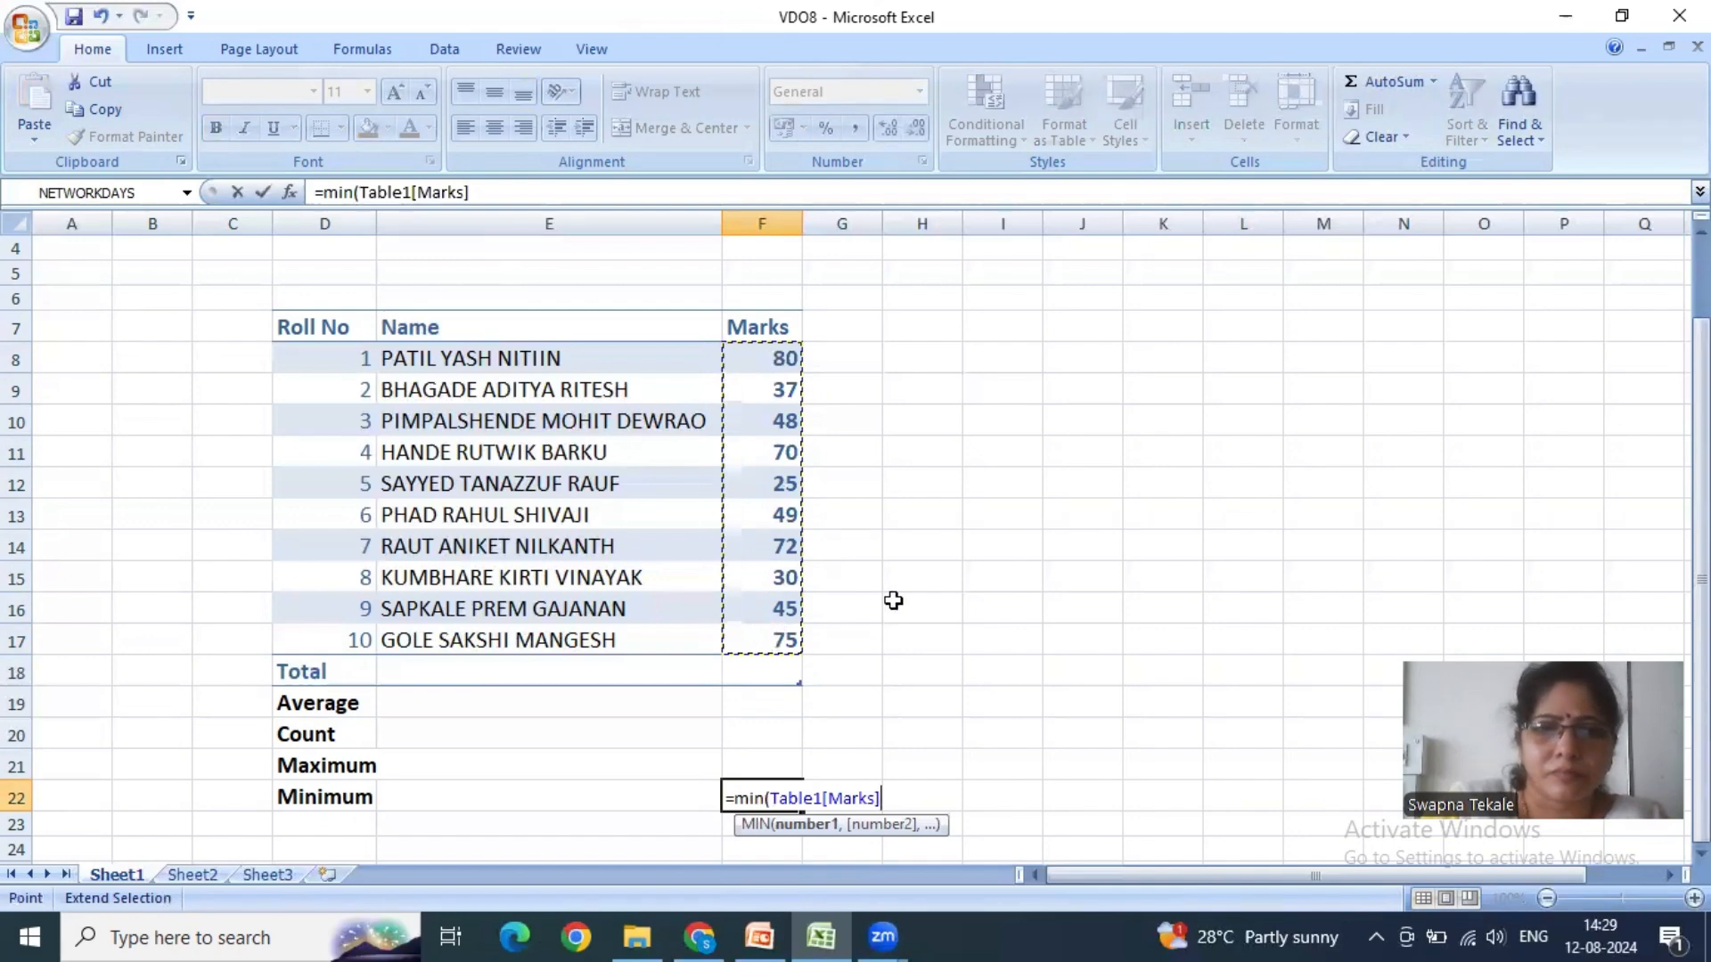
key(BackSpace)
key(BackSpace)
key(BackSpace)
key(BackSpace)
key(BackSpace)
key(BackSpace)
key(BackSpace)
key(BackSpace)
key(BackSpace)
key(BackSpace)
key(BackSpace)
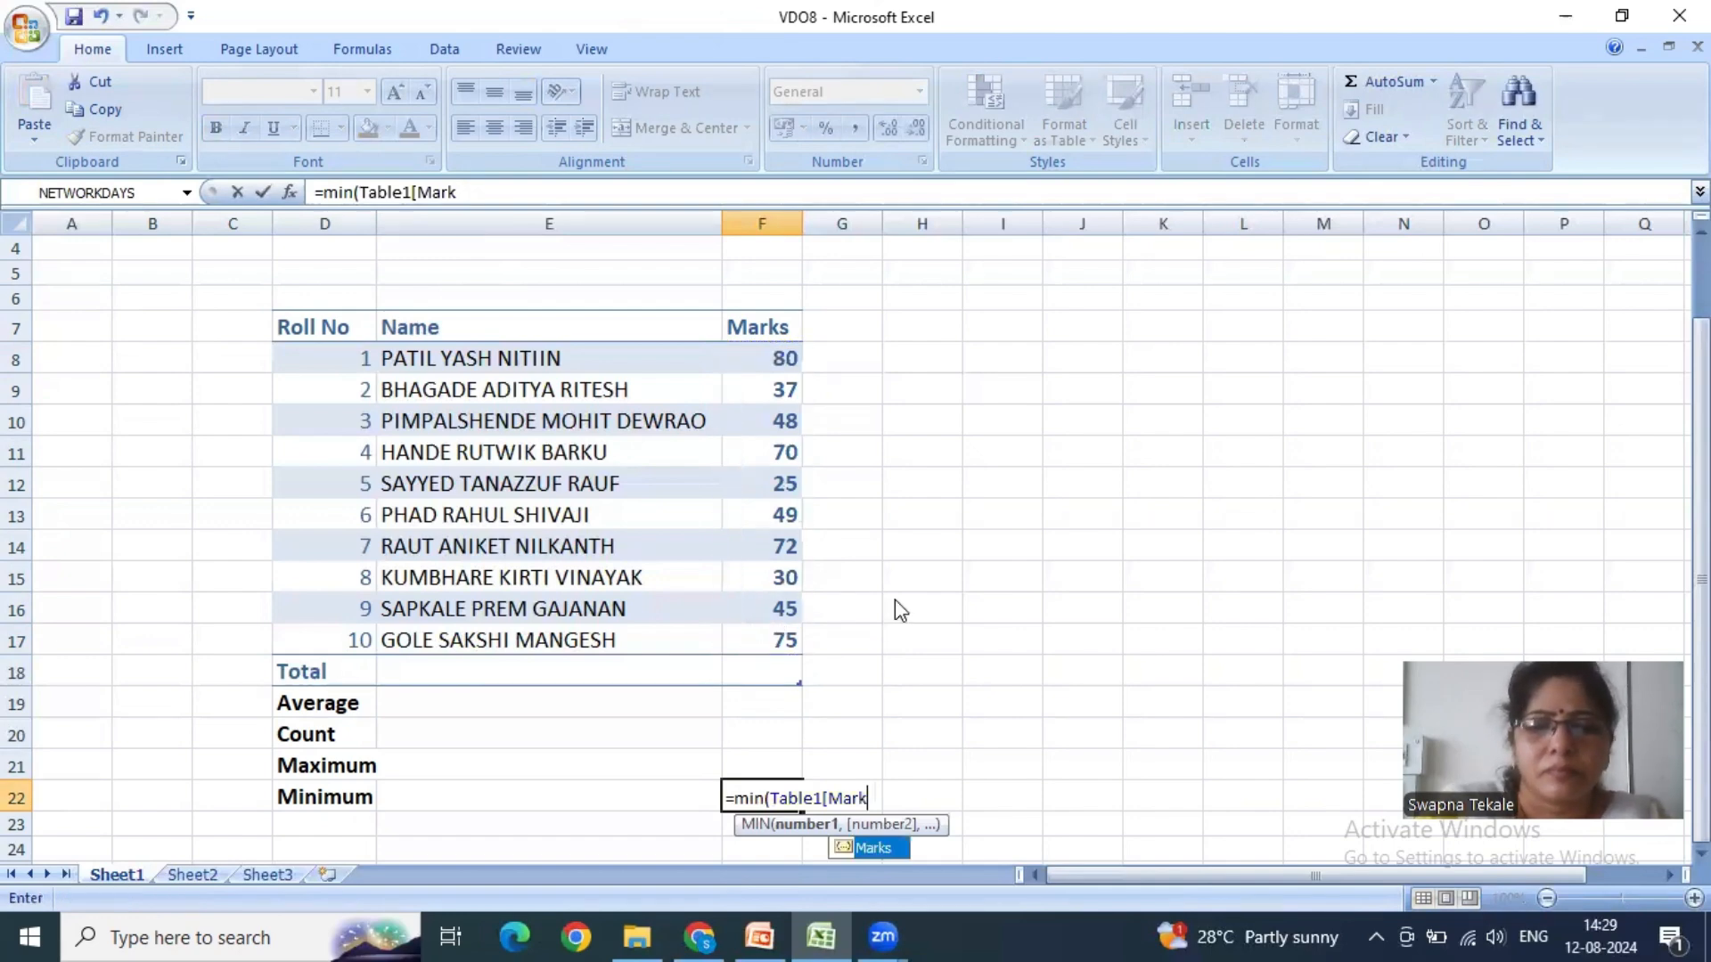
key(BackSpace)
key(BackSpace)
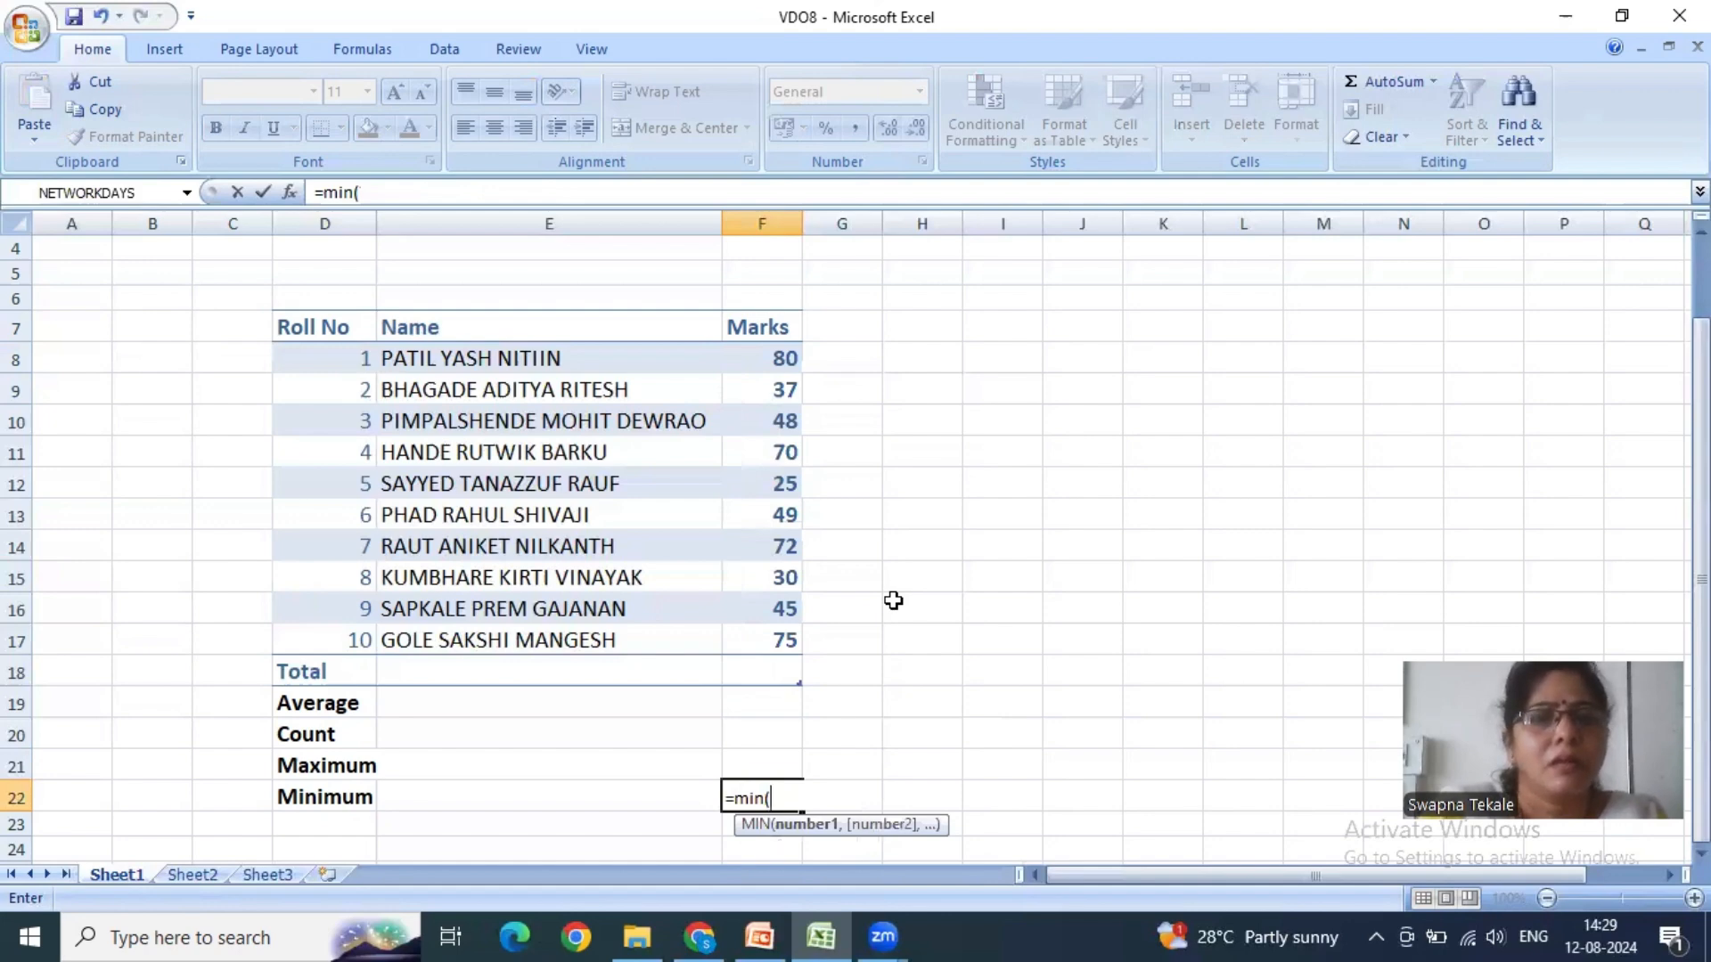
- Complete the MIN formula in F22 with the marks range f8:f17 and enter it
text(f)
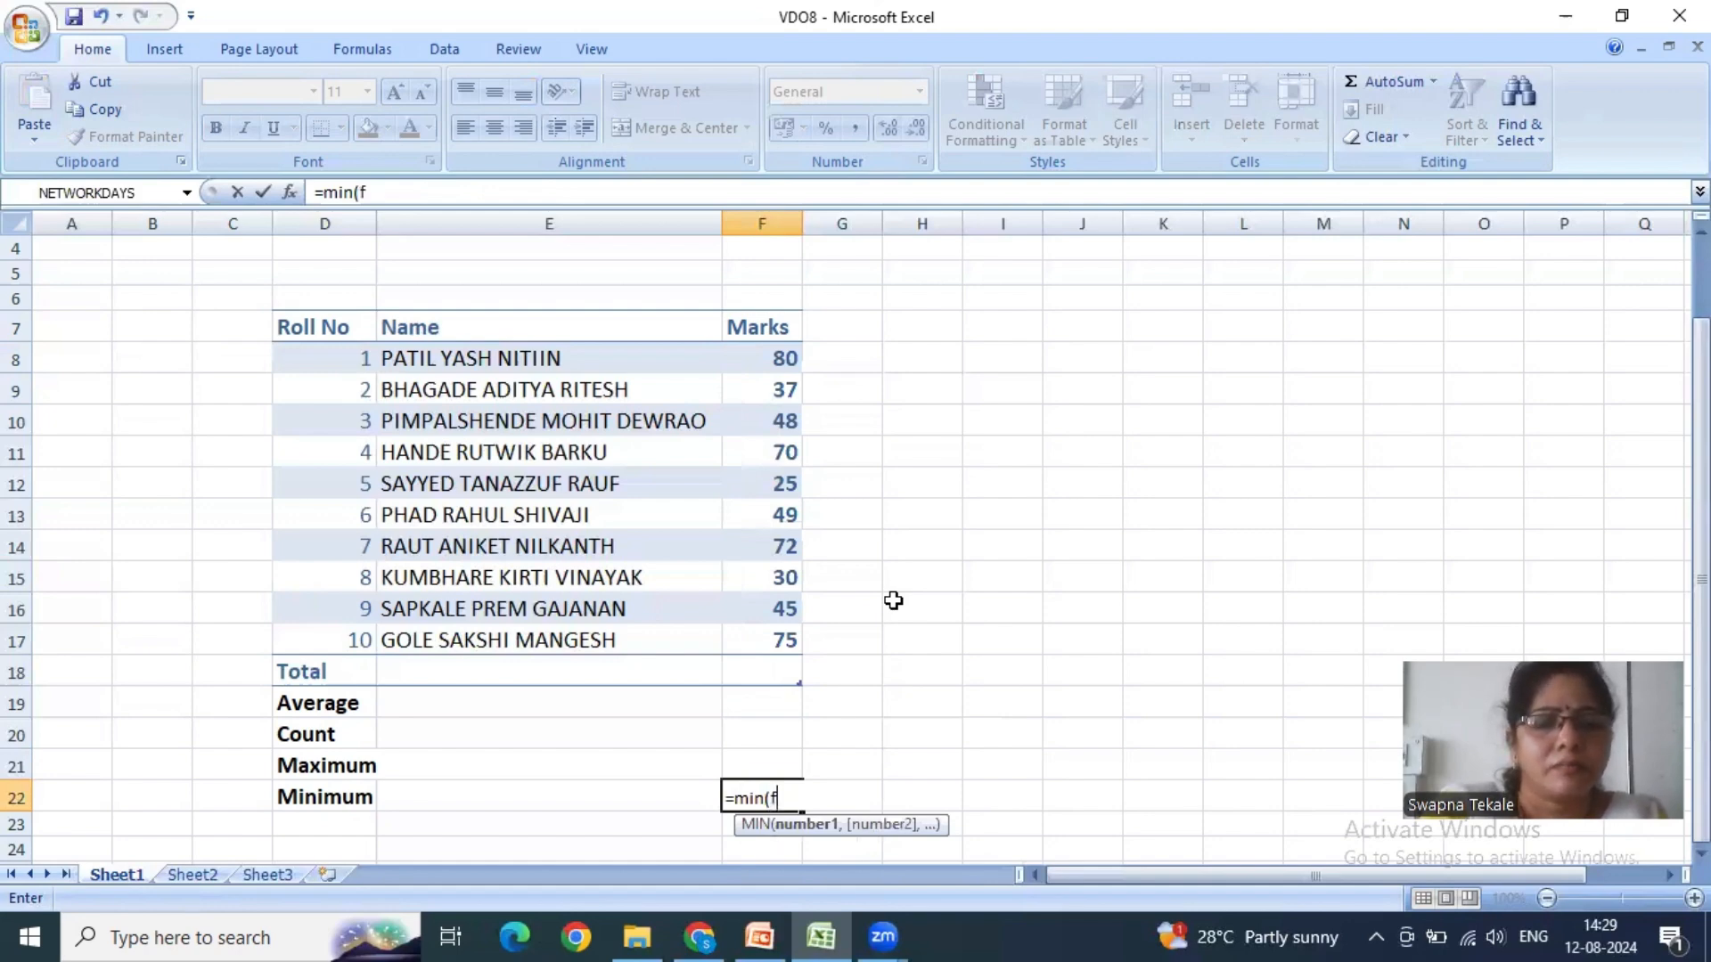
text(8)
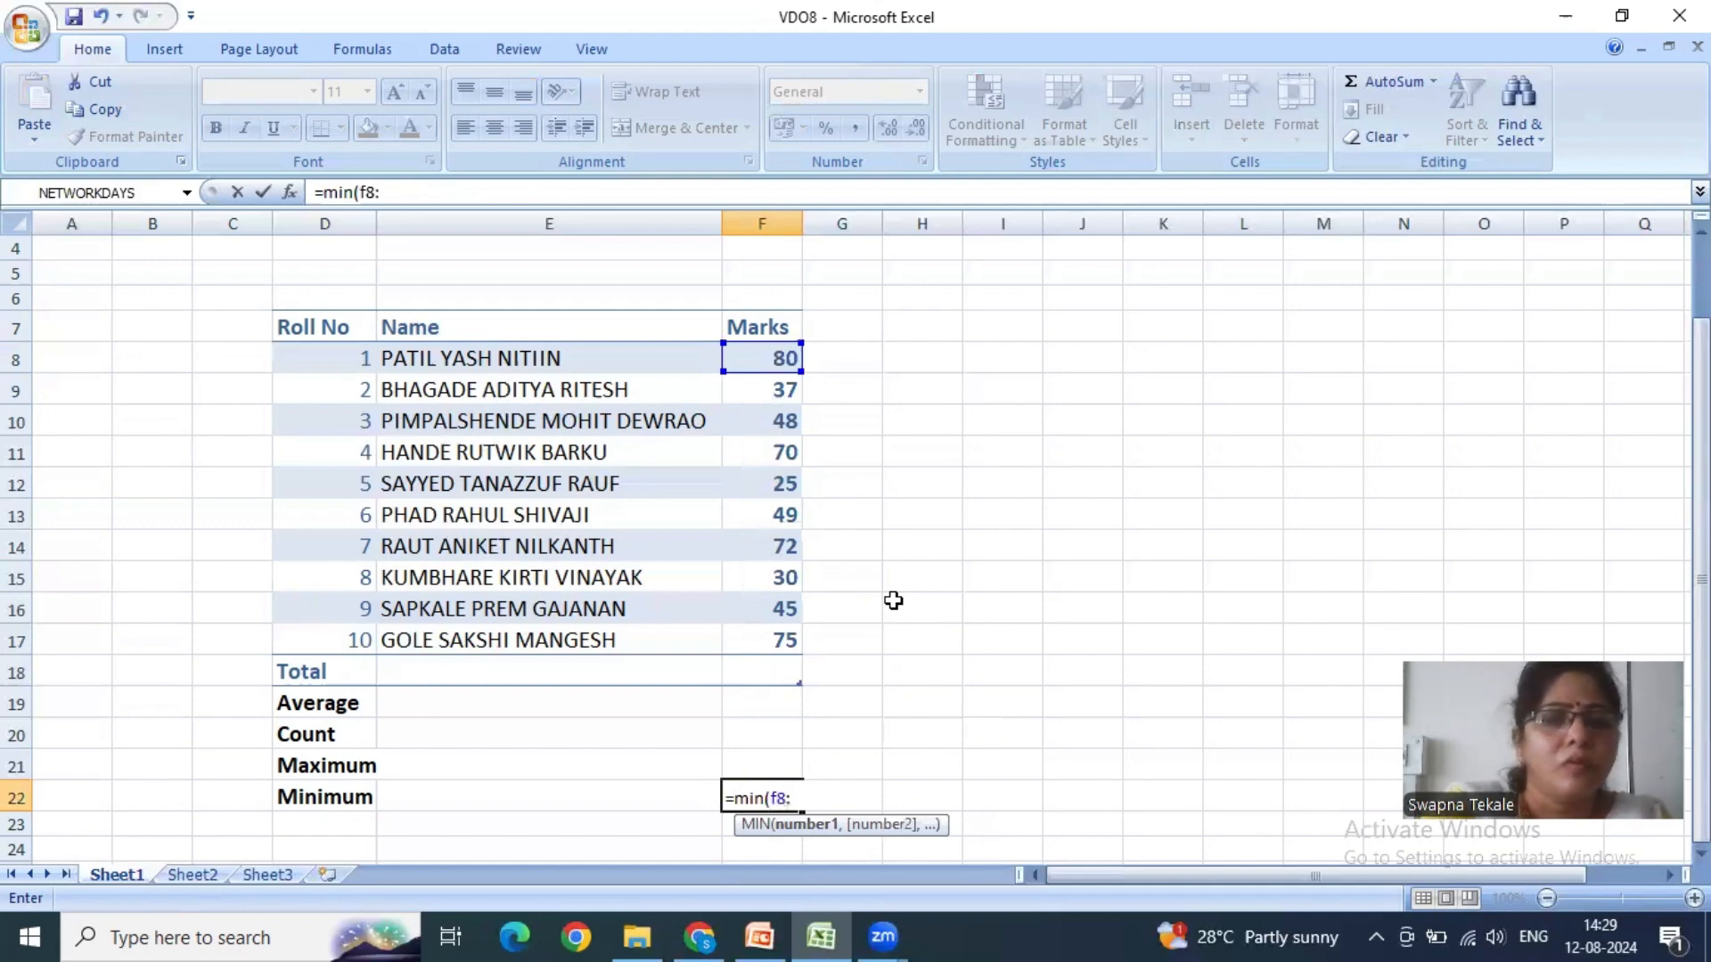
text(:f17)
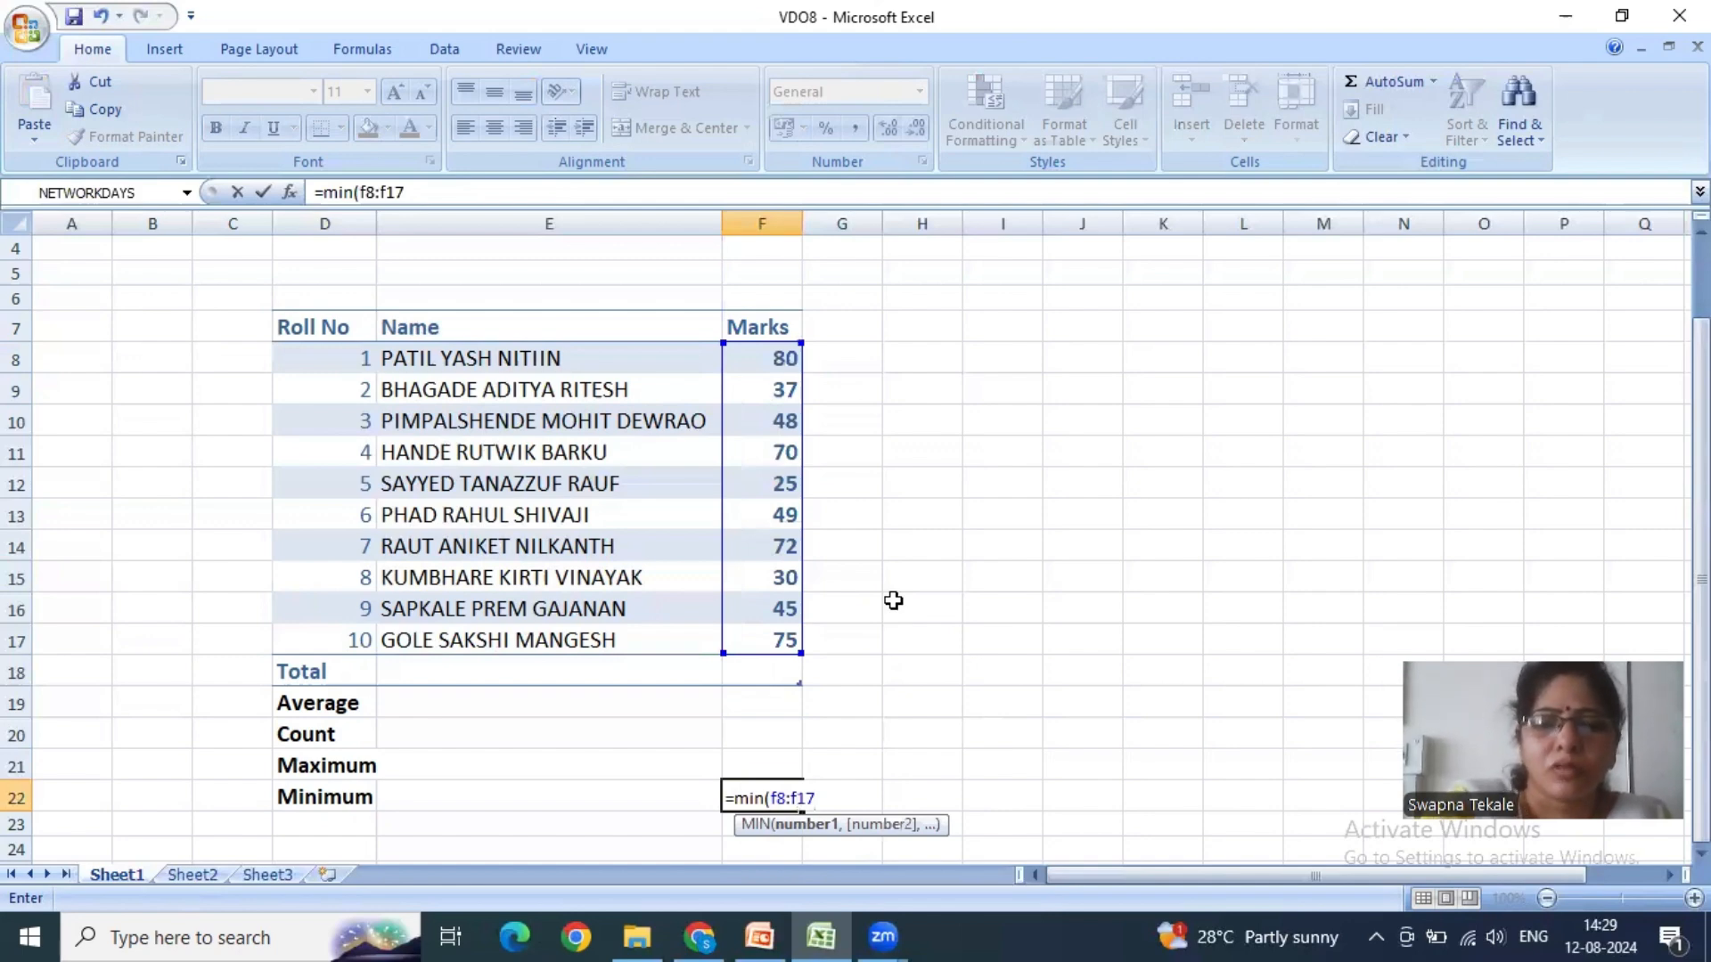
text())
key(Return)
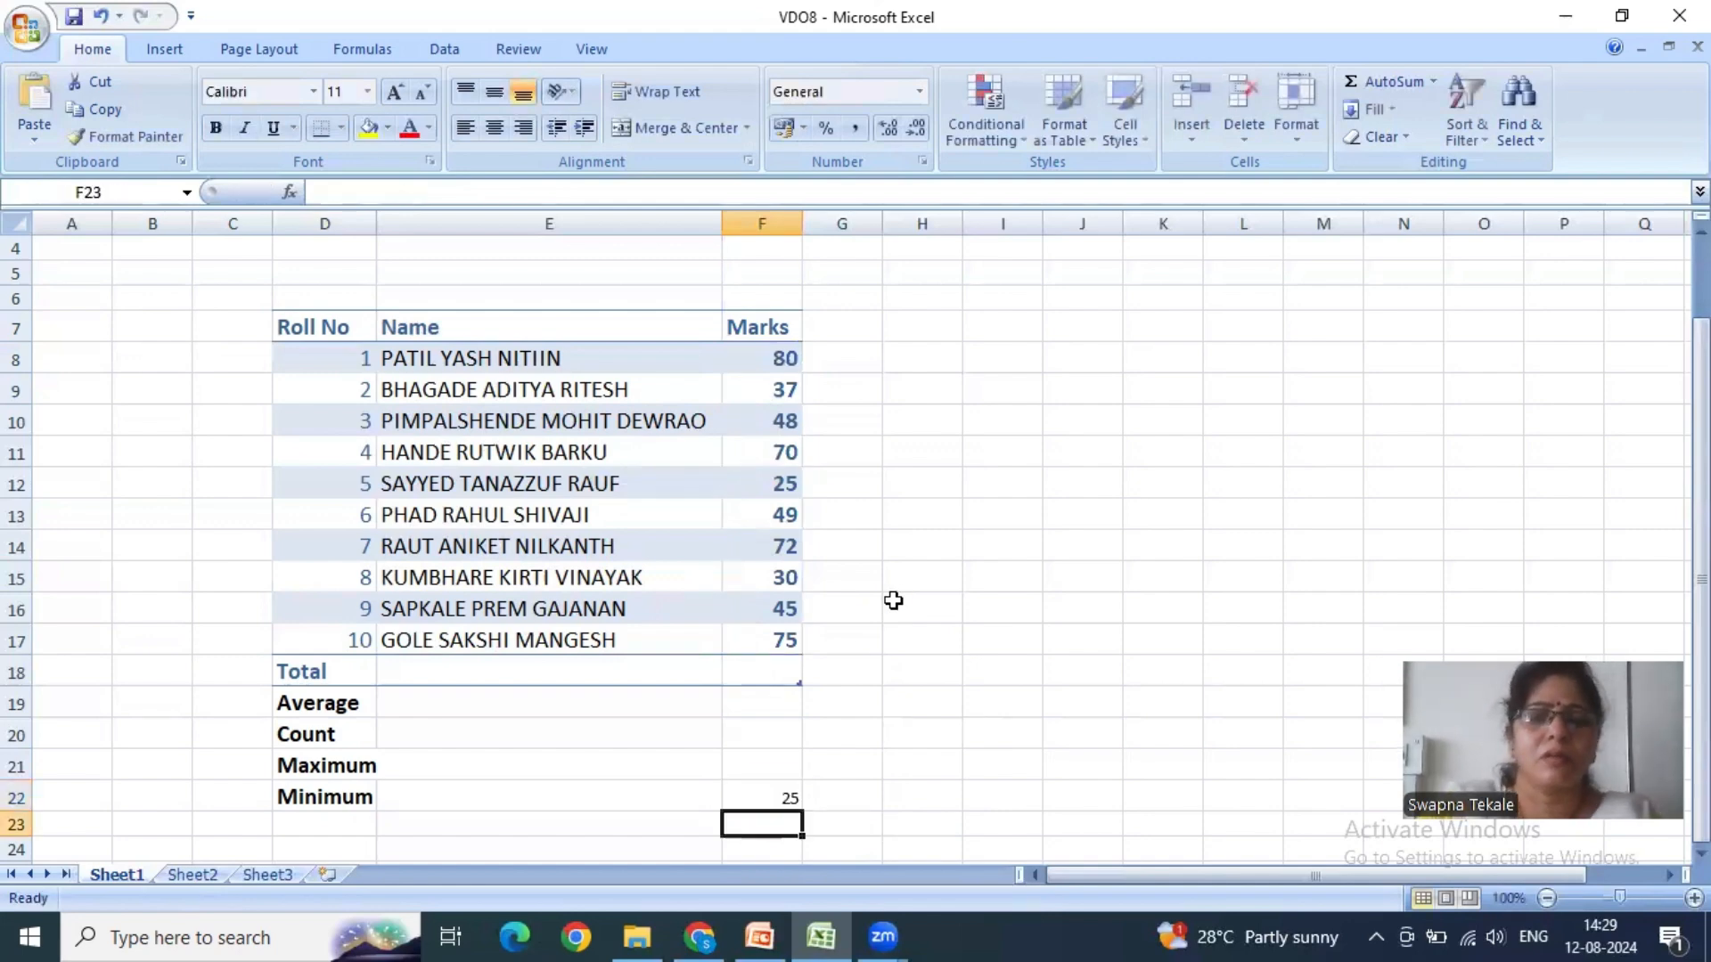
- Clear F22, re-enter the manual formula =min(f8:f17) there, and compare it with the marks in F8:F17
click(784, 794)
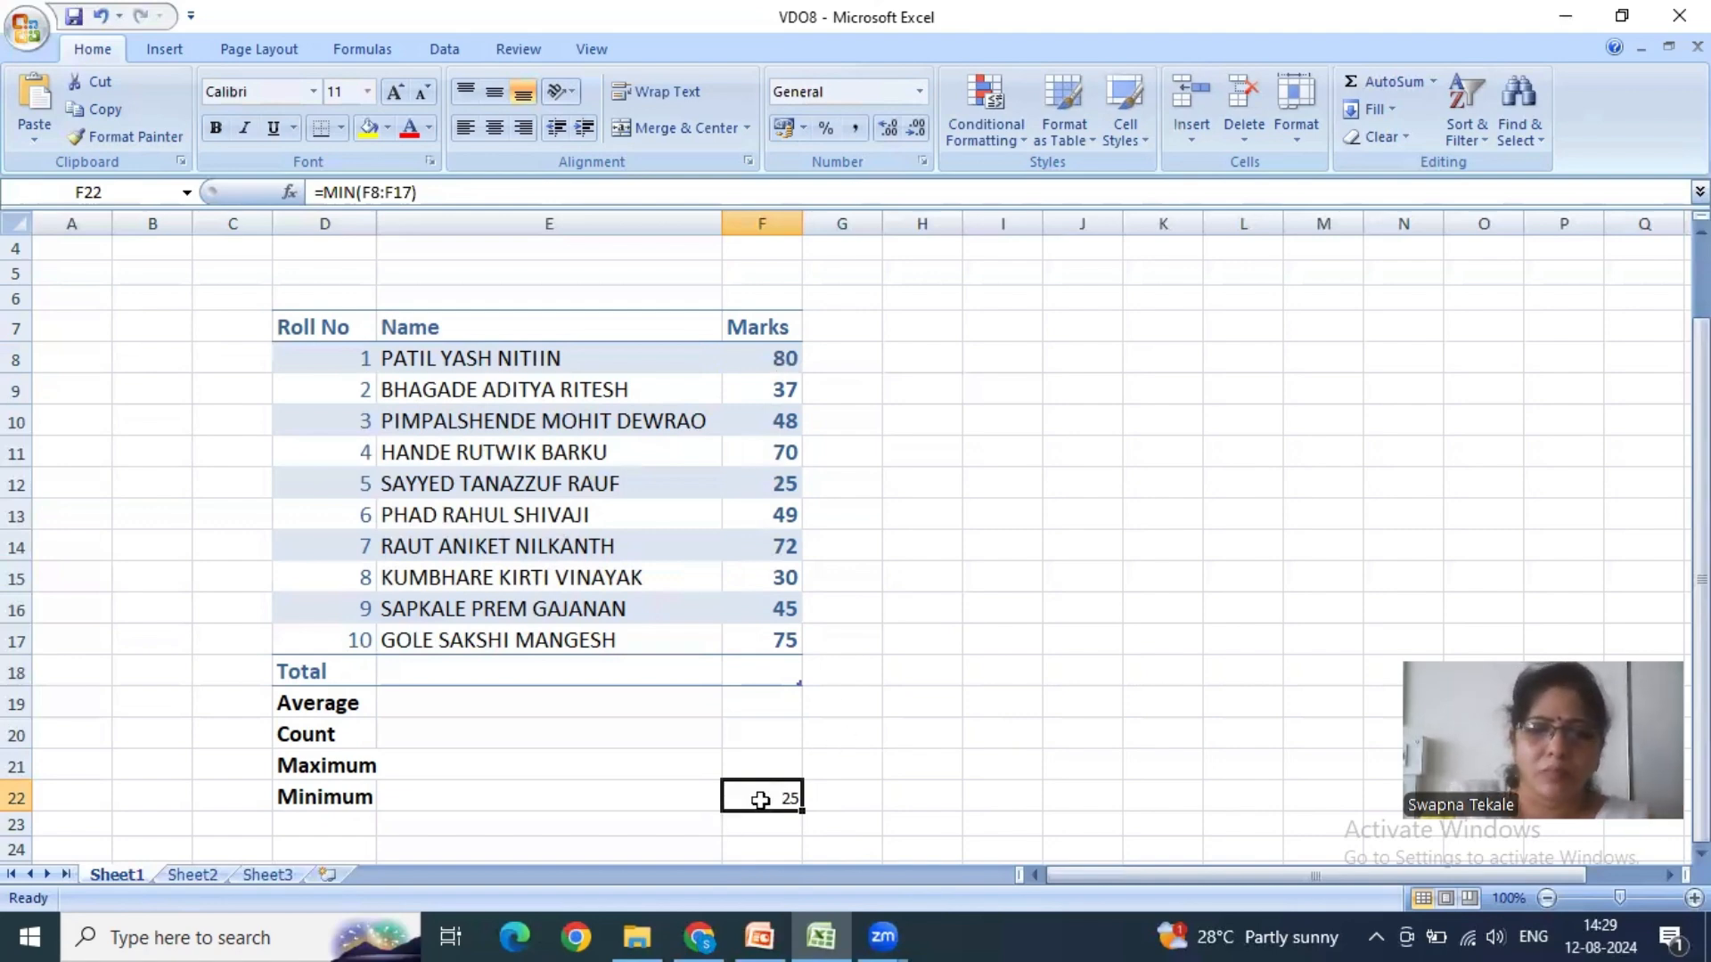
key(Delete)
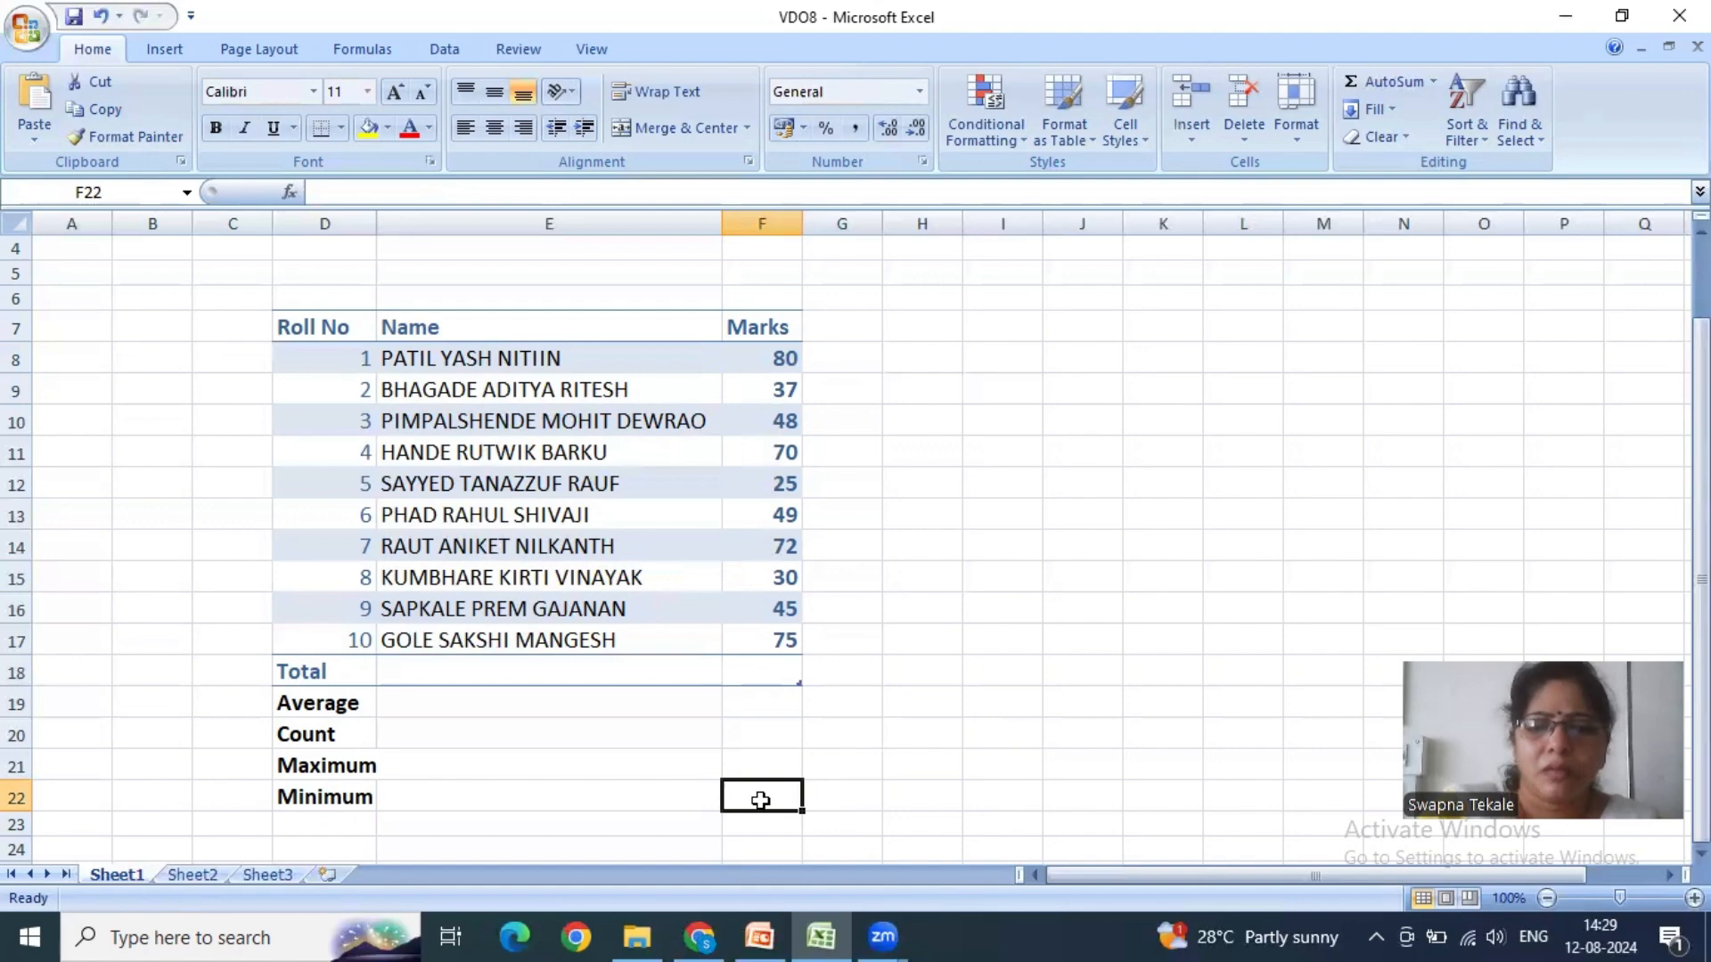
text(=min)
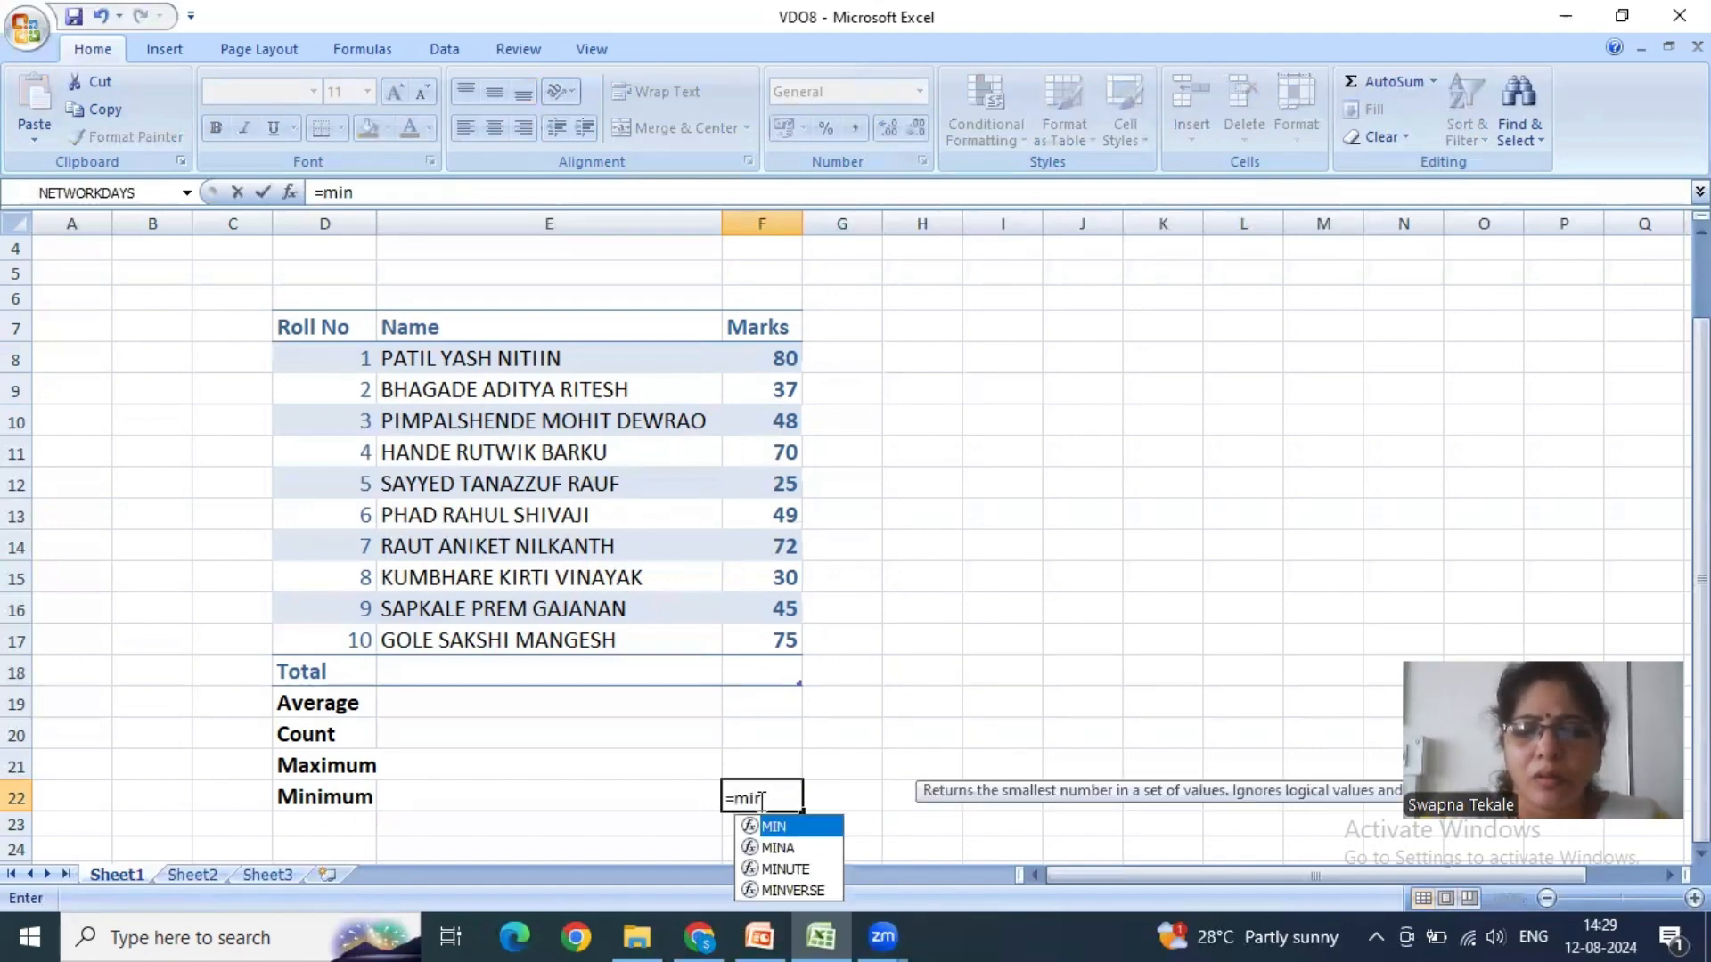
text(()
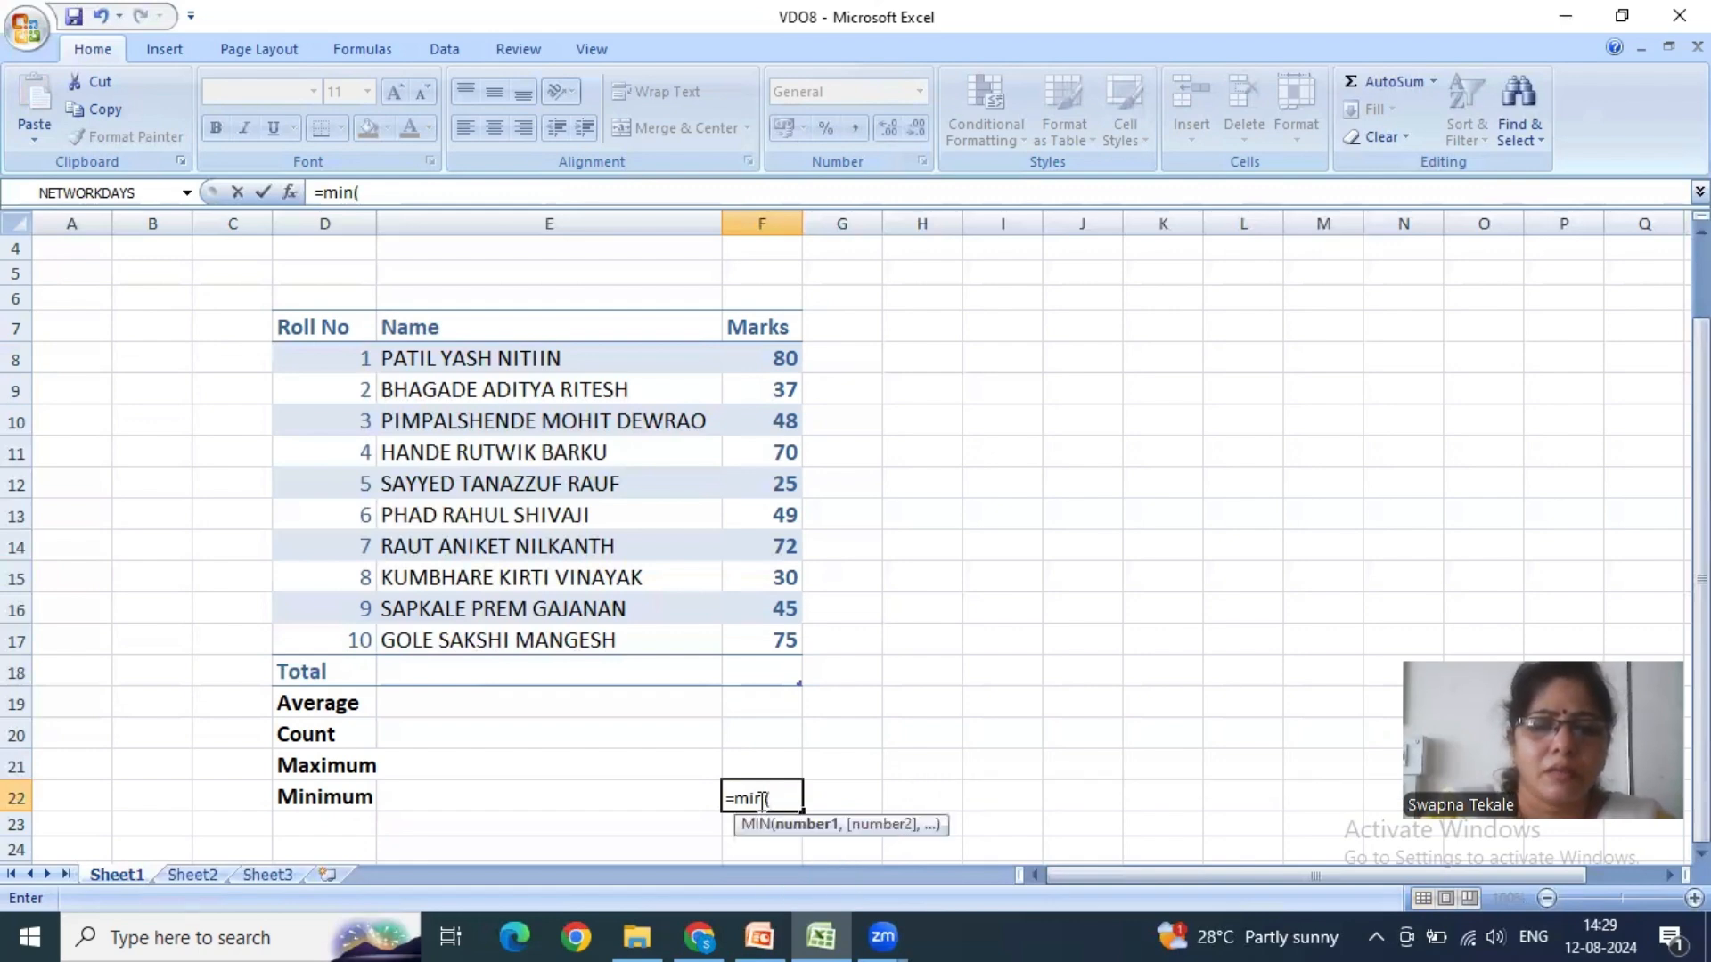
text(f8)
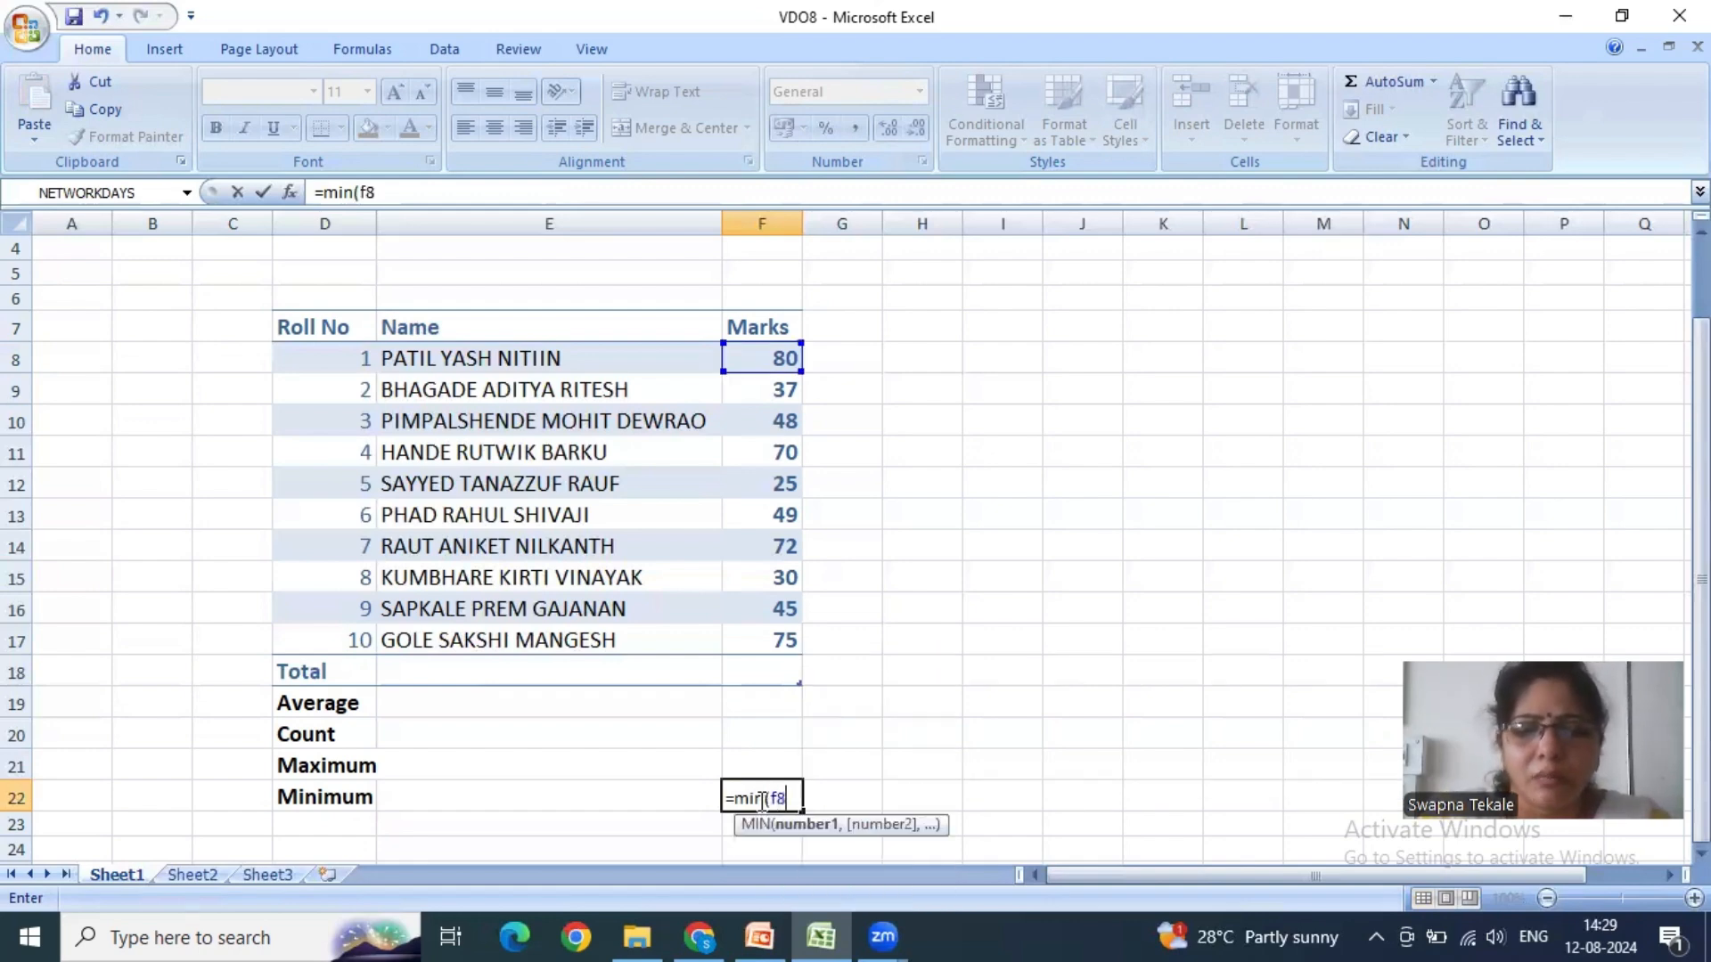
text(:)
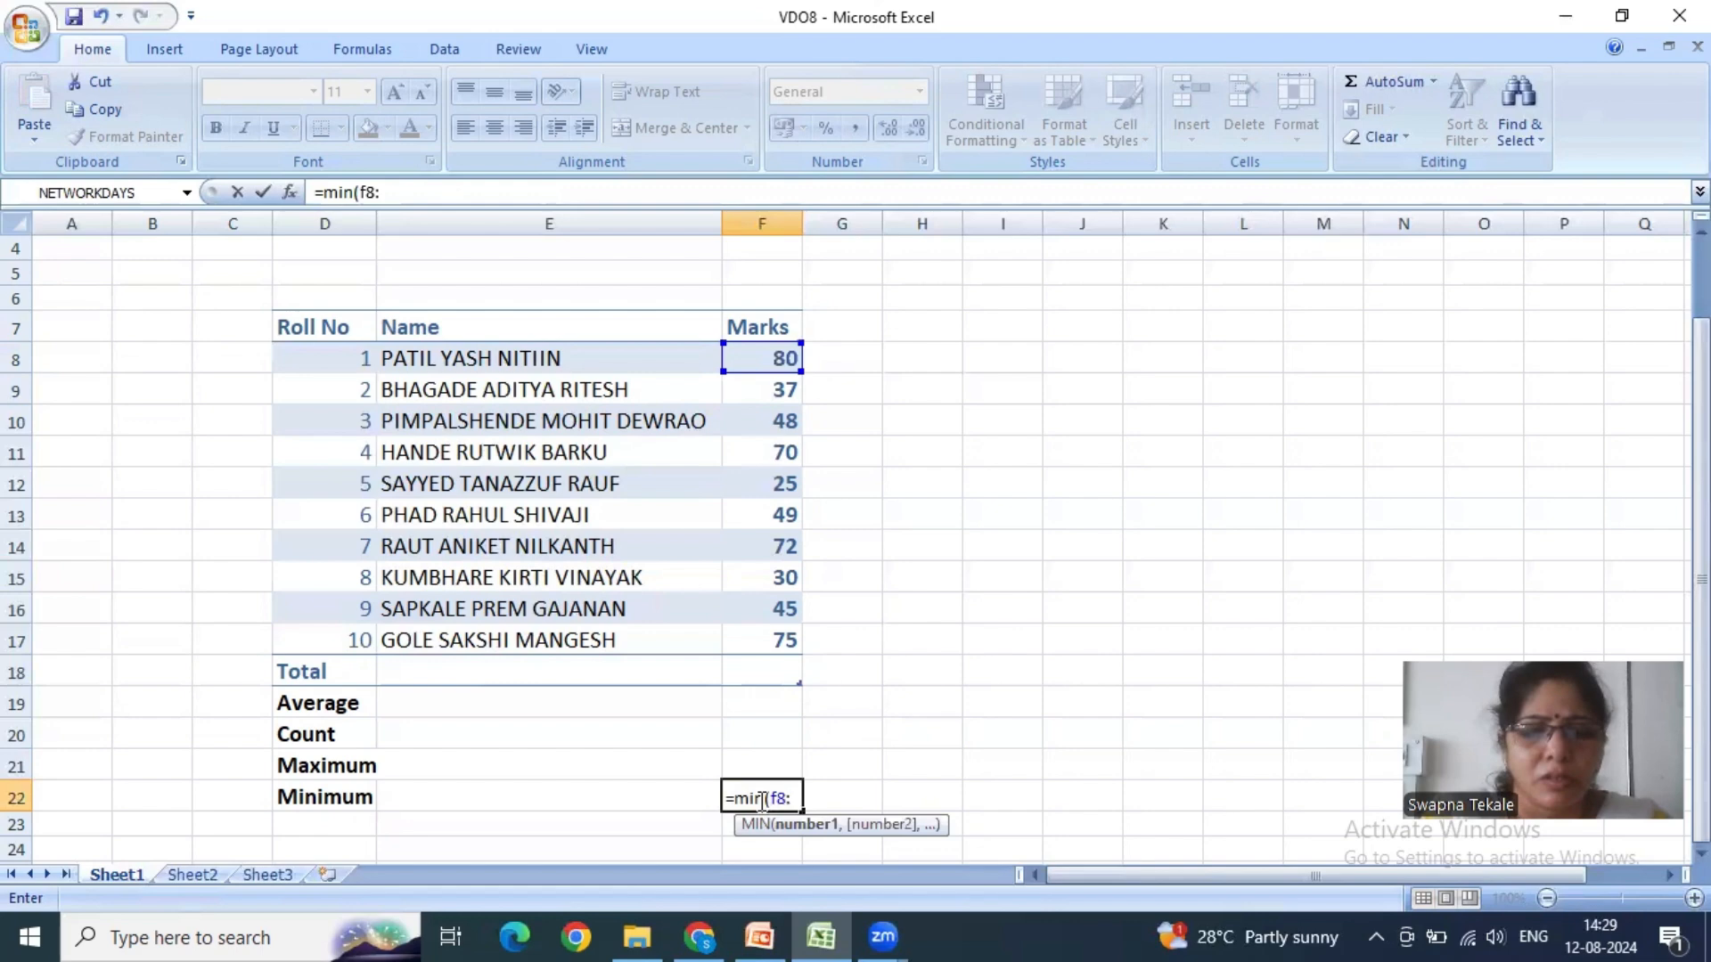
text(f17)
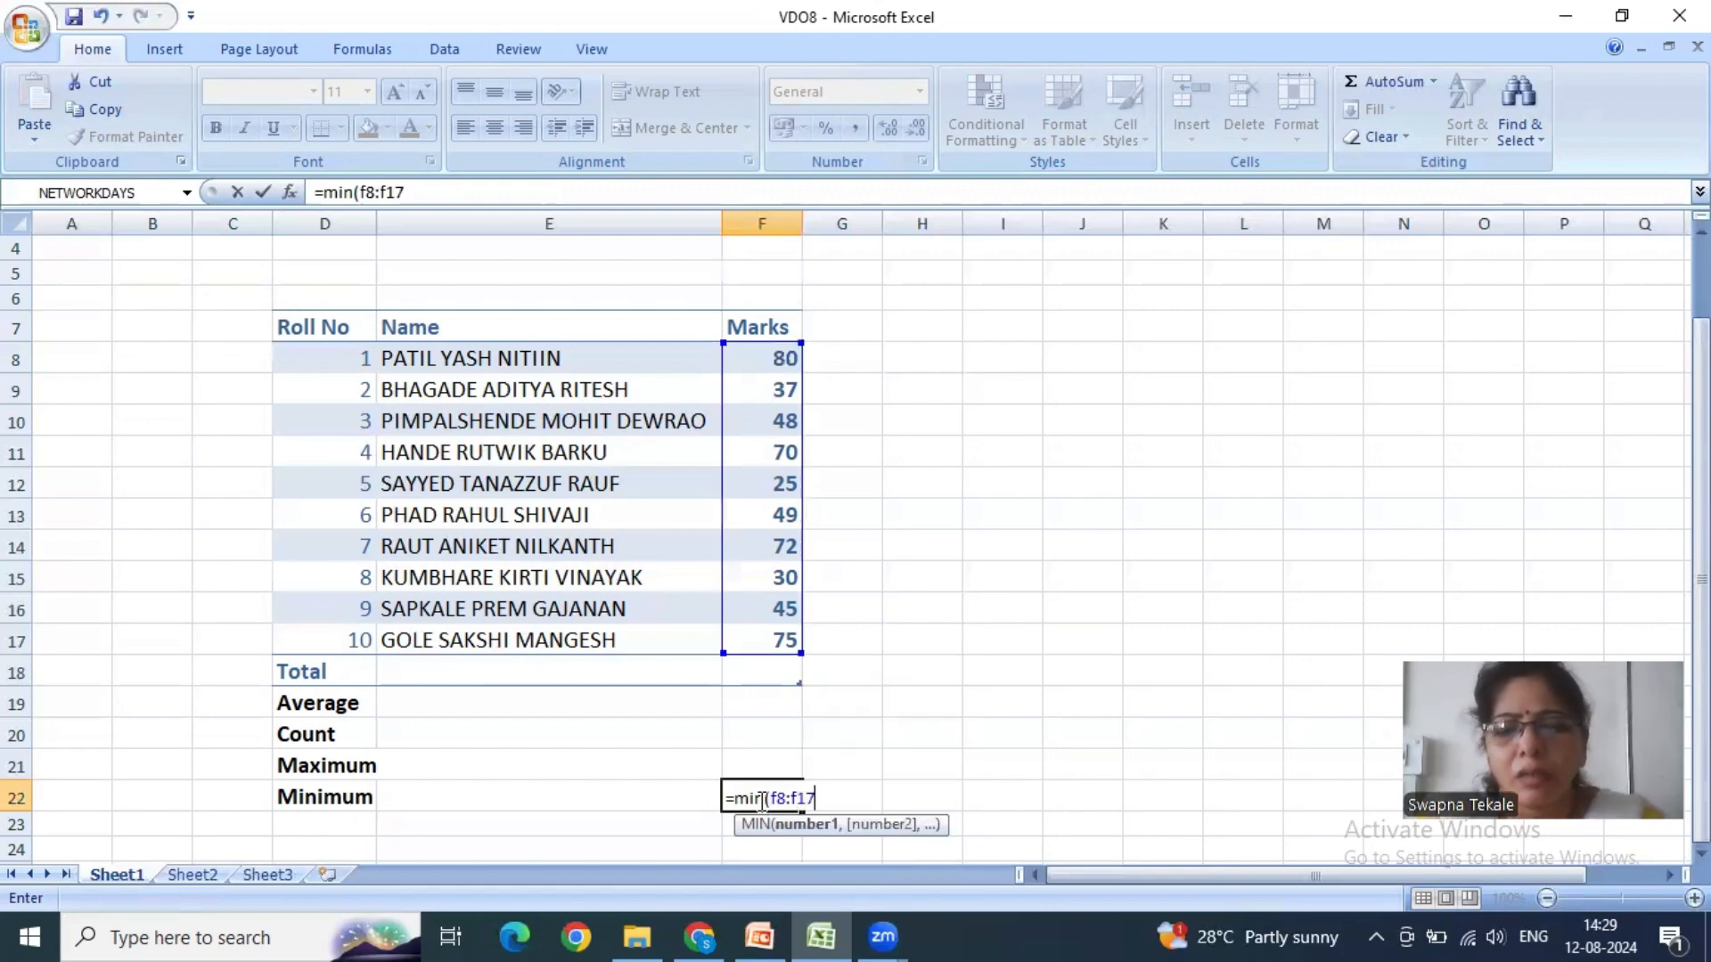
text())
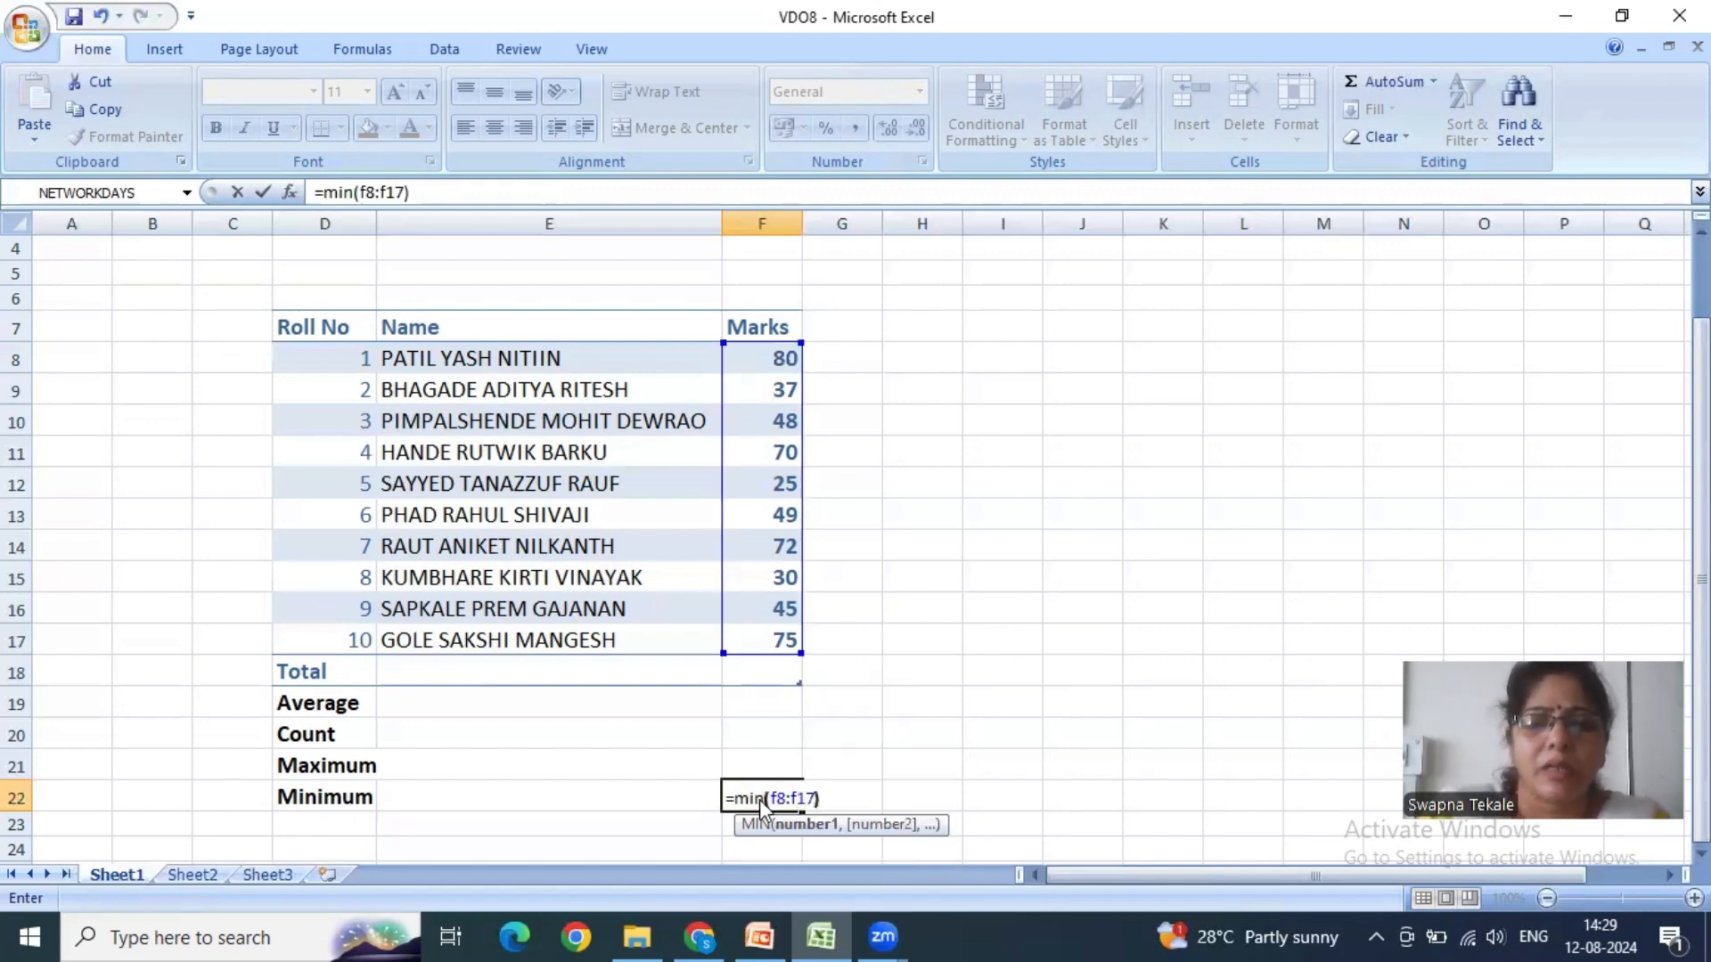
key(Return)
click(760, 799)
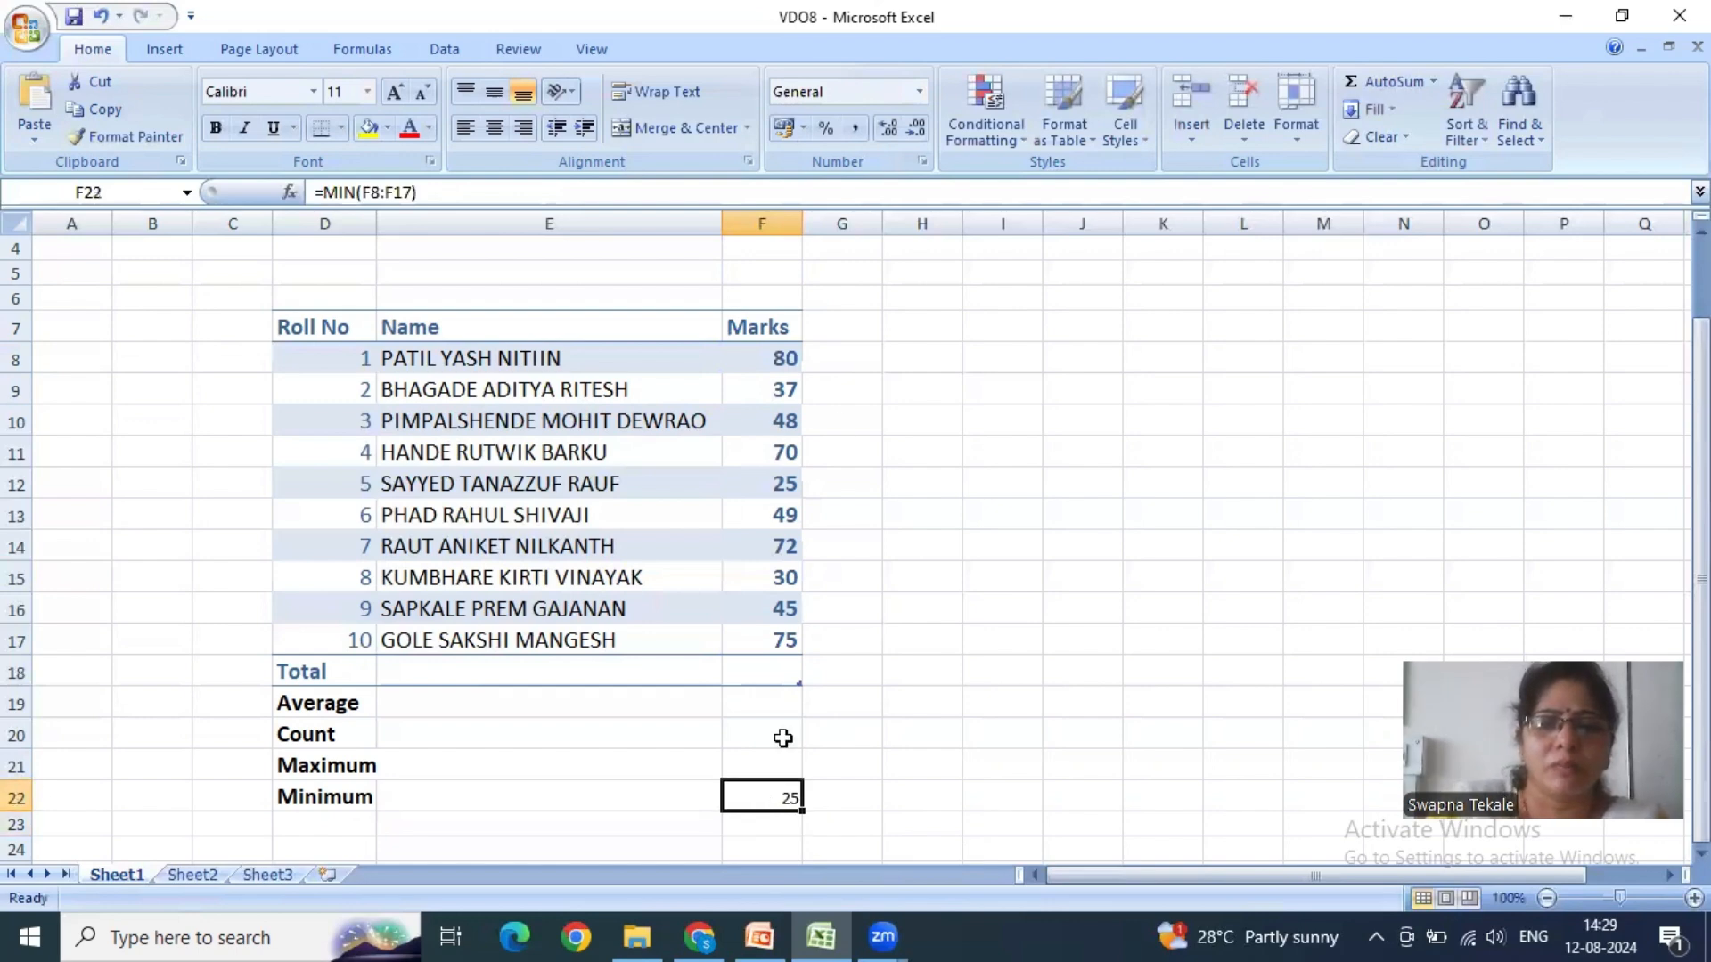
drag(768, 359, 775, 636)
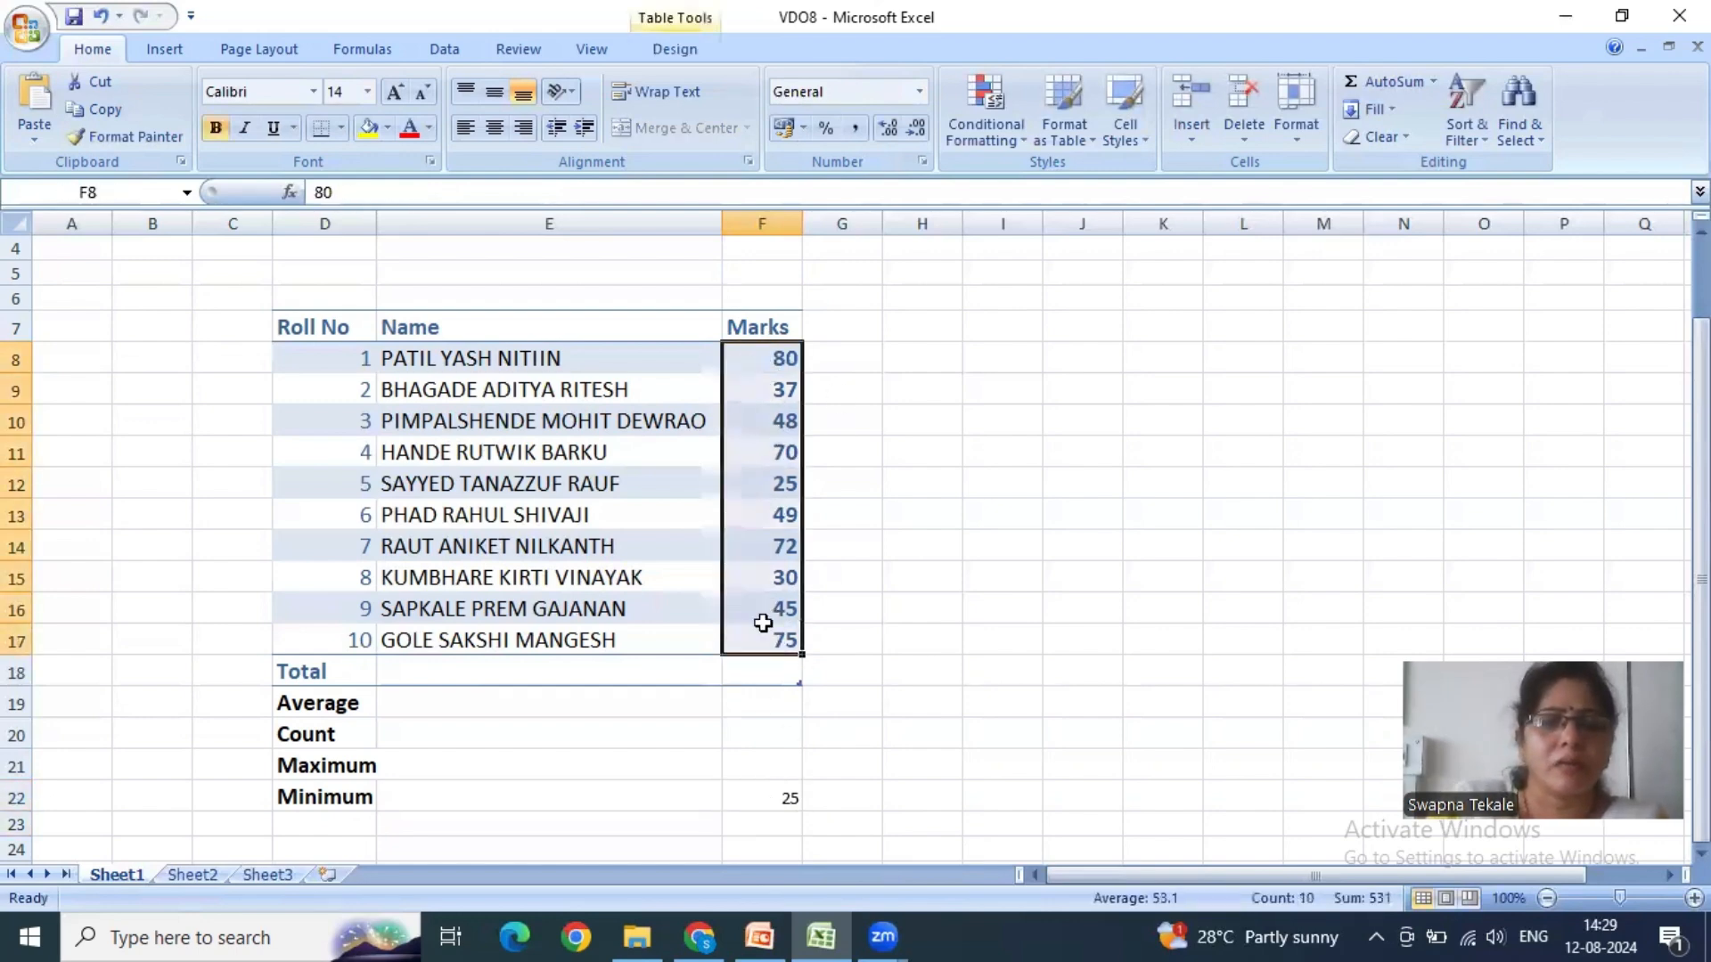
click(773, 763)
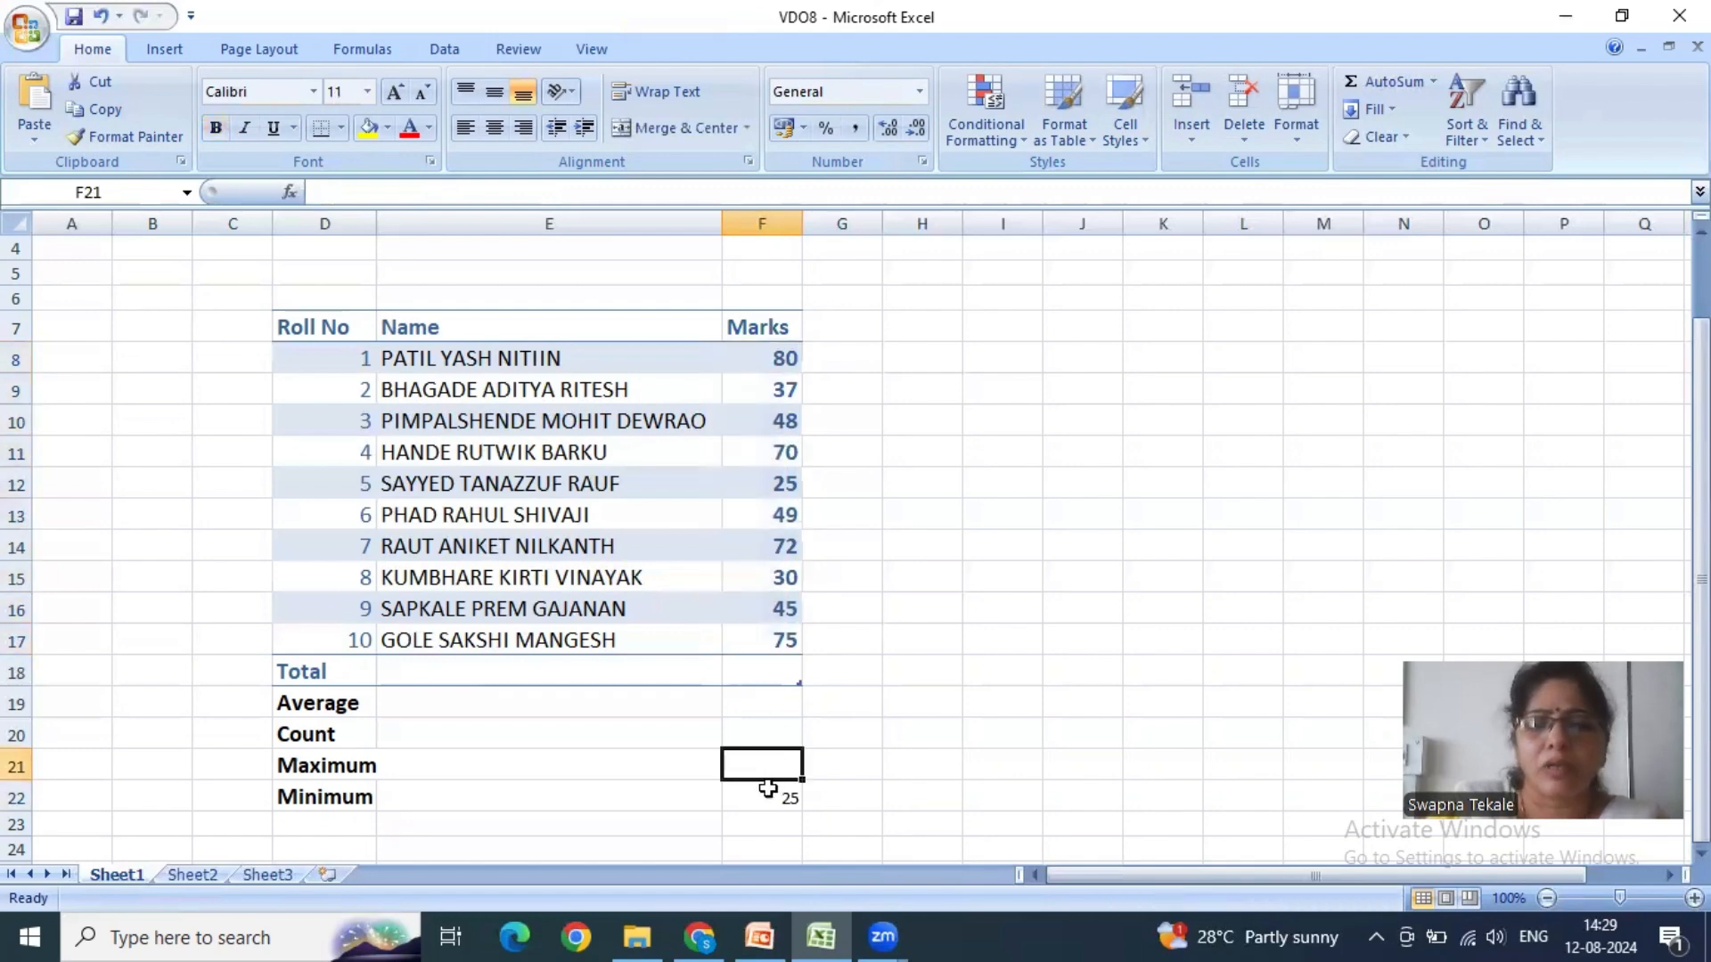
- Clear F22 and insert the minimum there with AutoSum's Min function over the selection F8:F22
click(767, 794)
key(Delete)
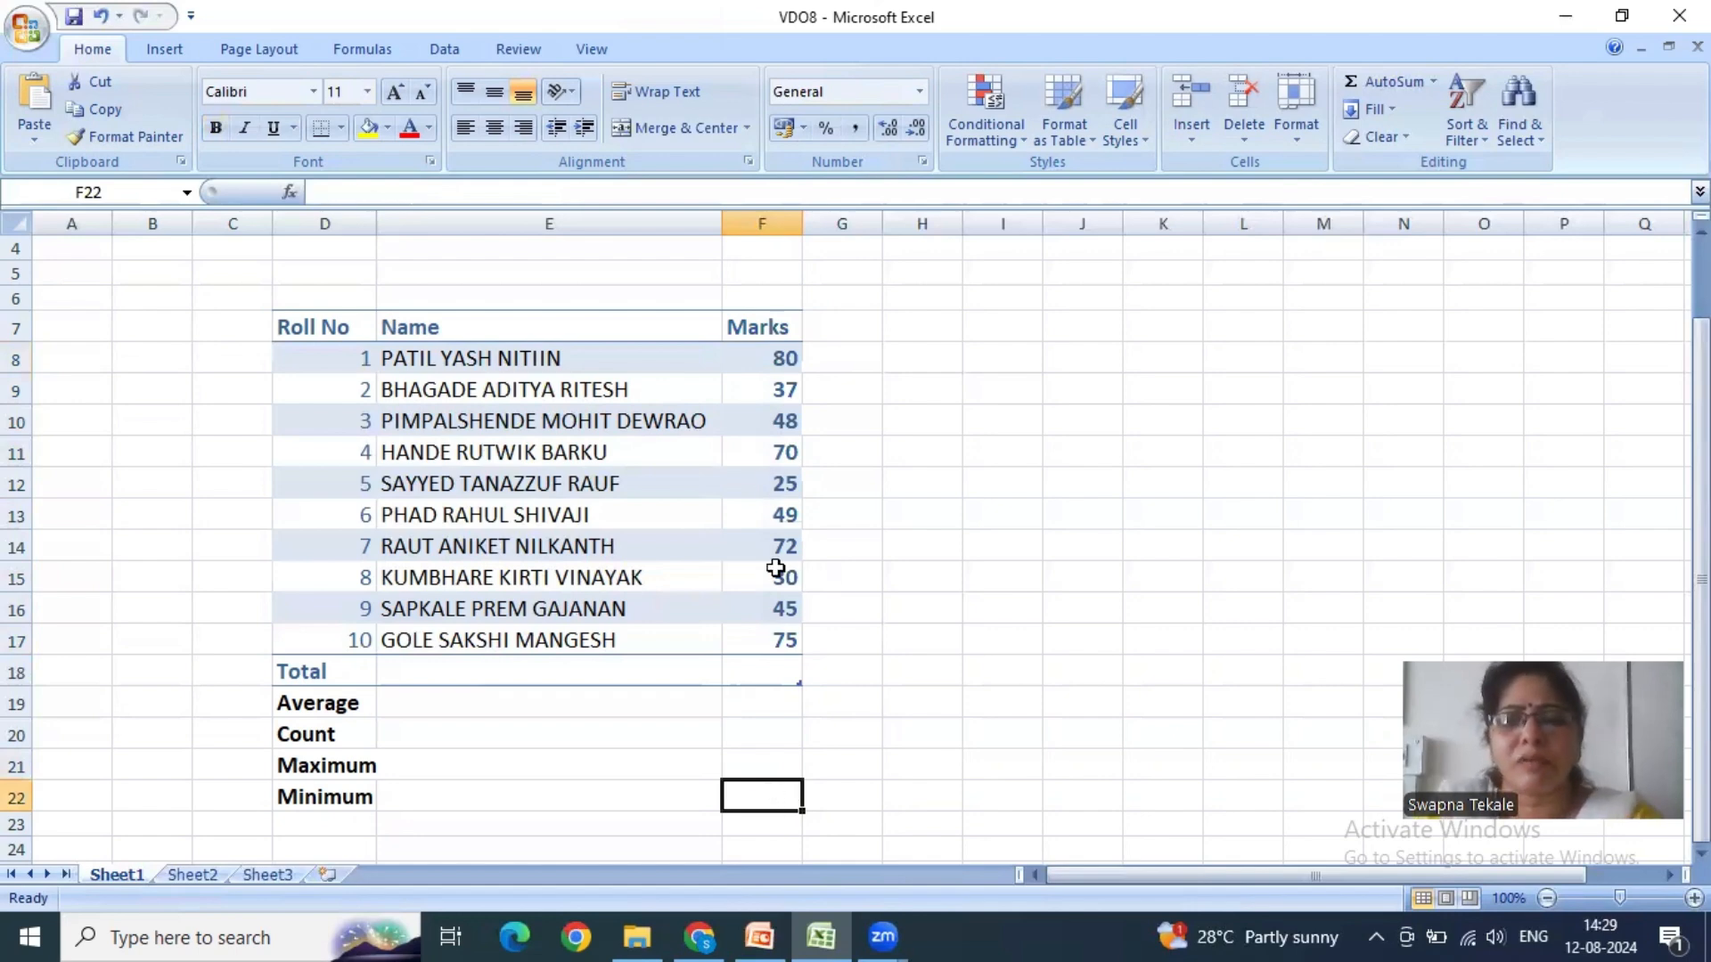
drag(778, 355, 779, 802)
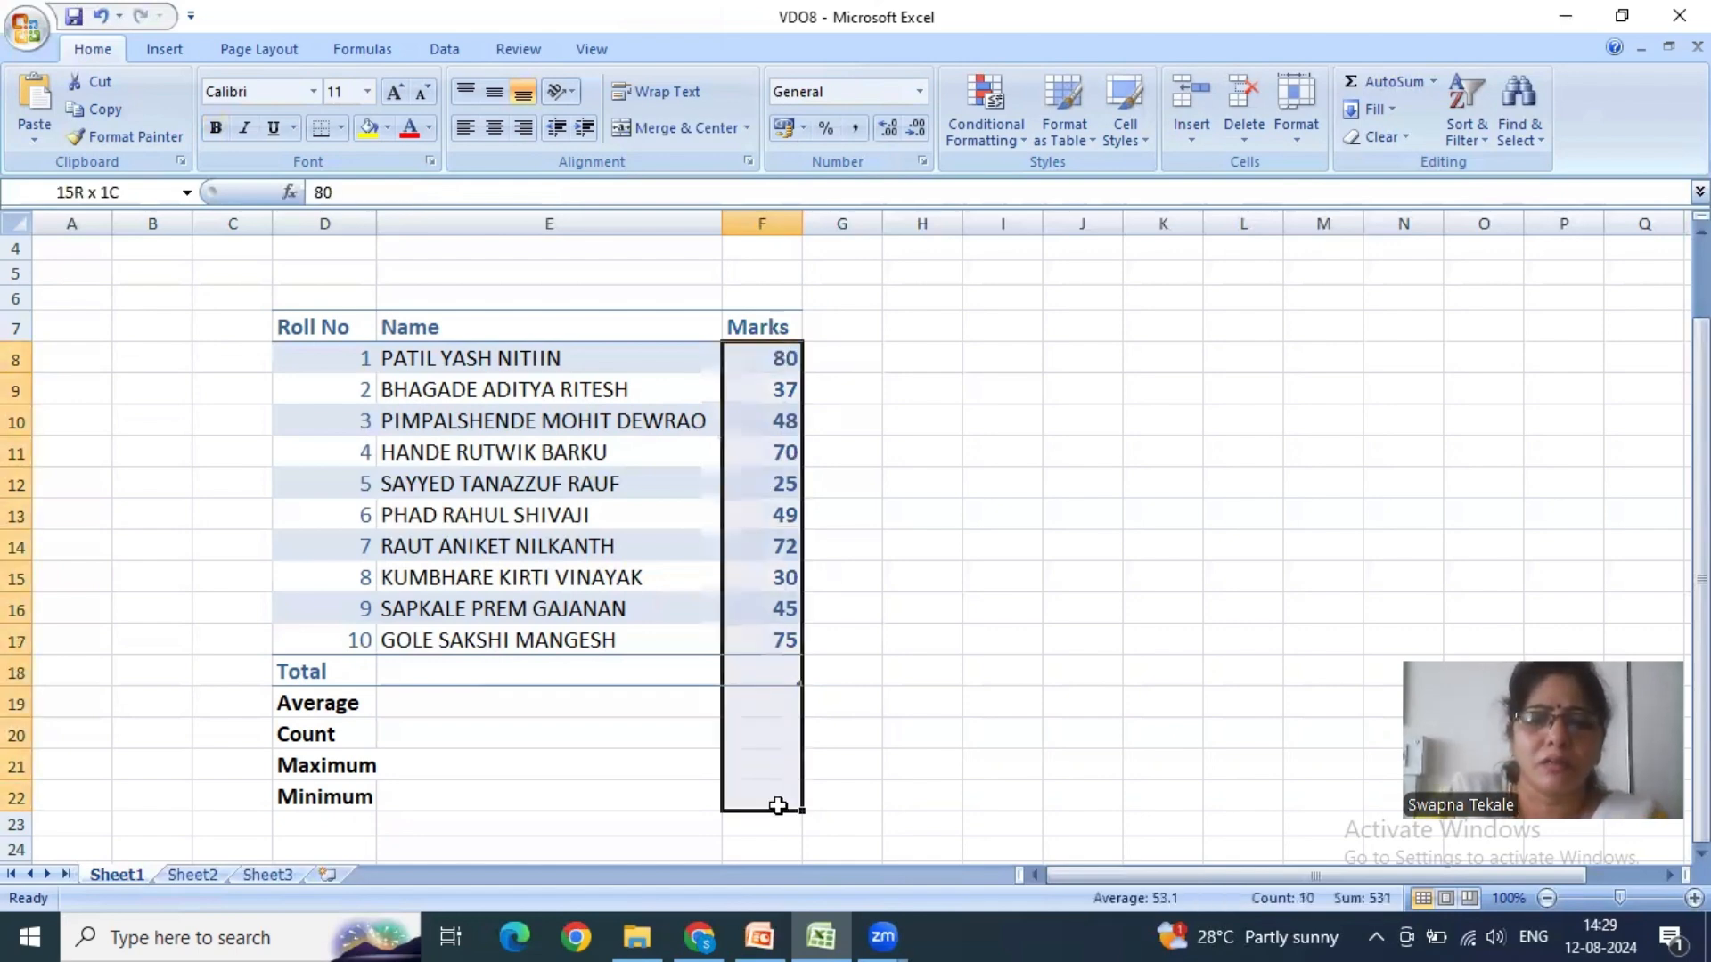
click(1432, 83)
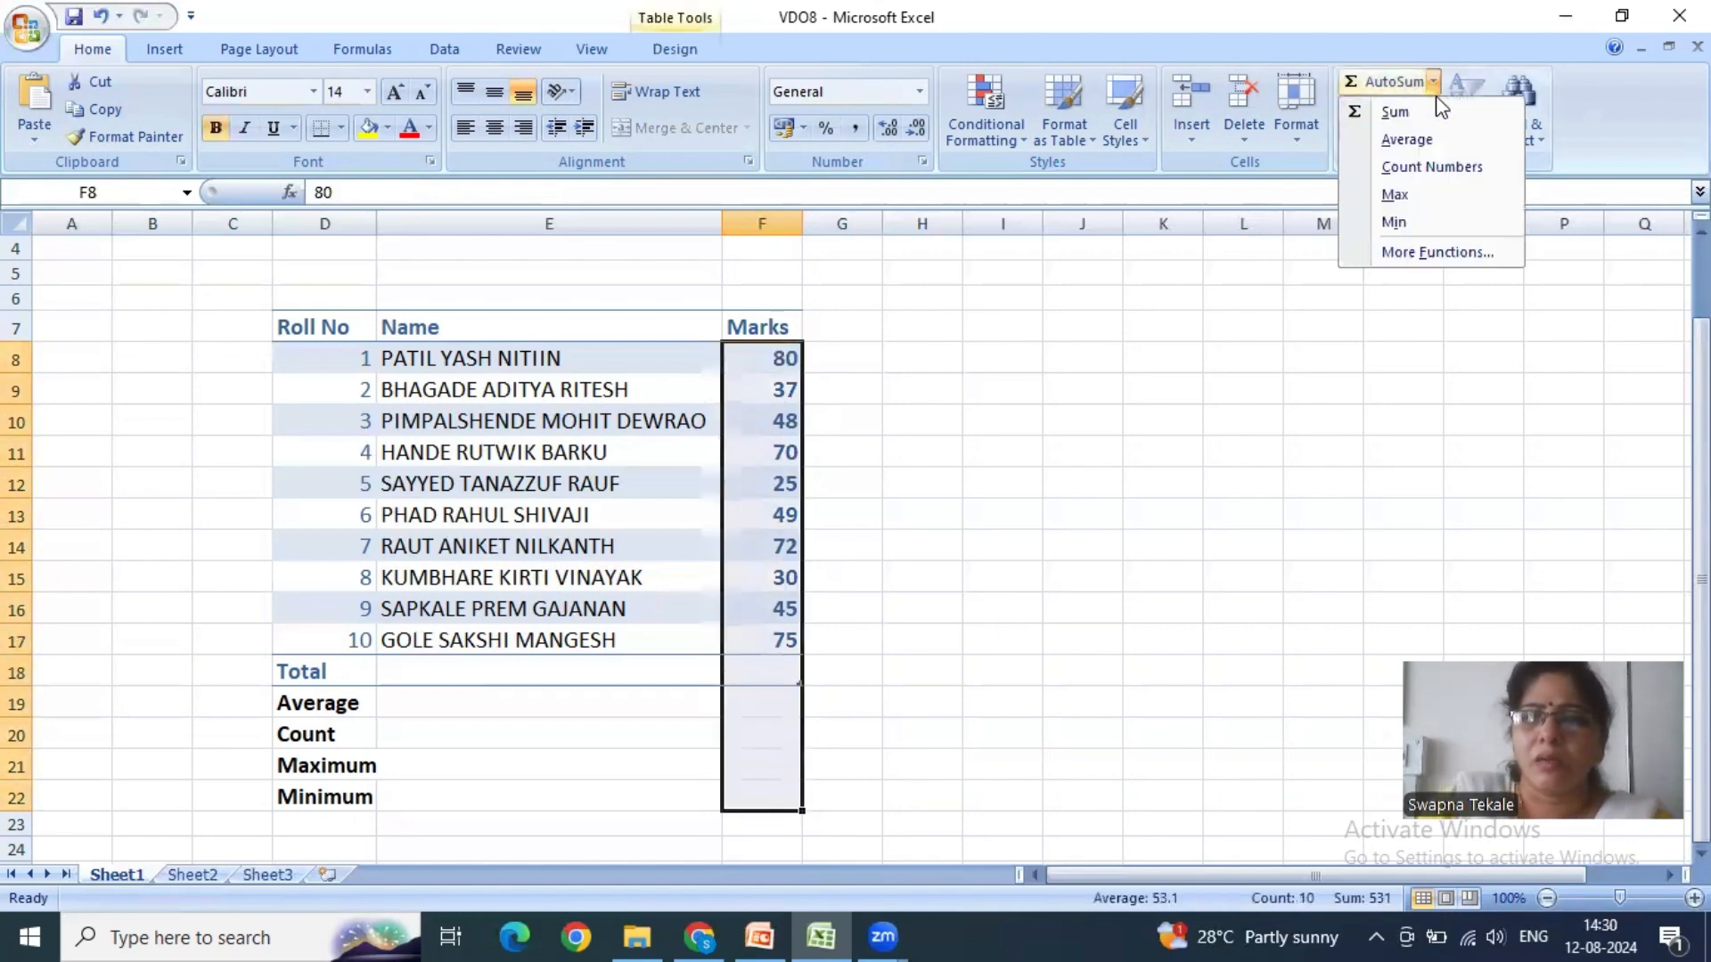
click(1394, 222)
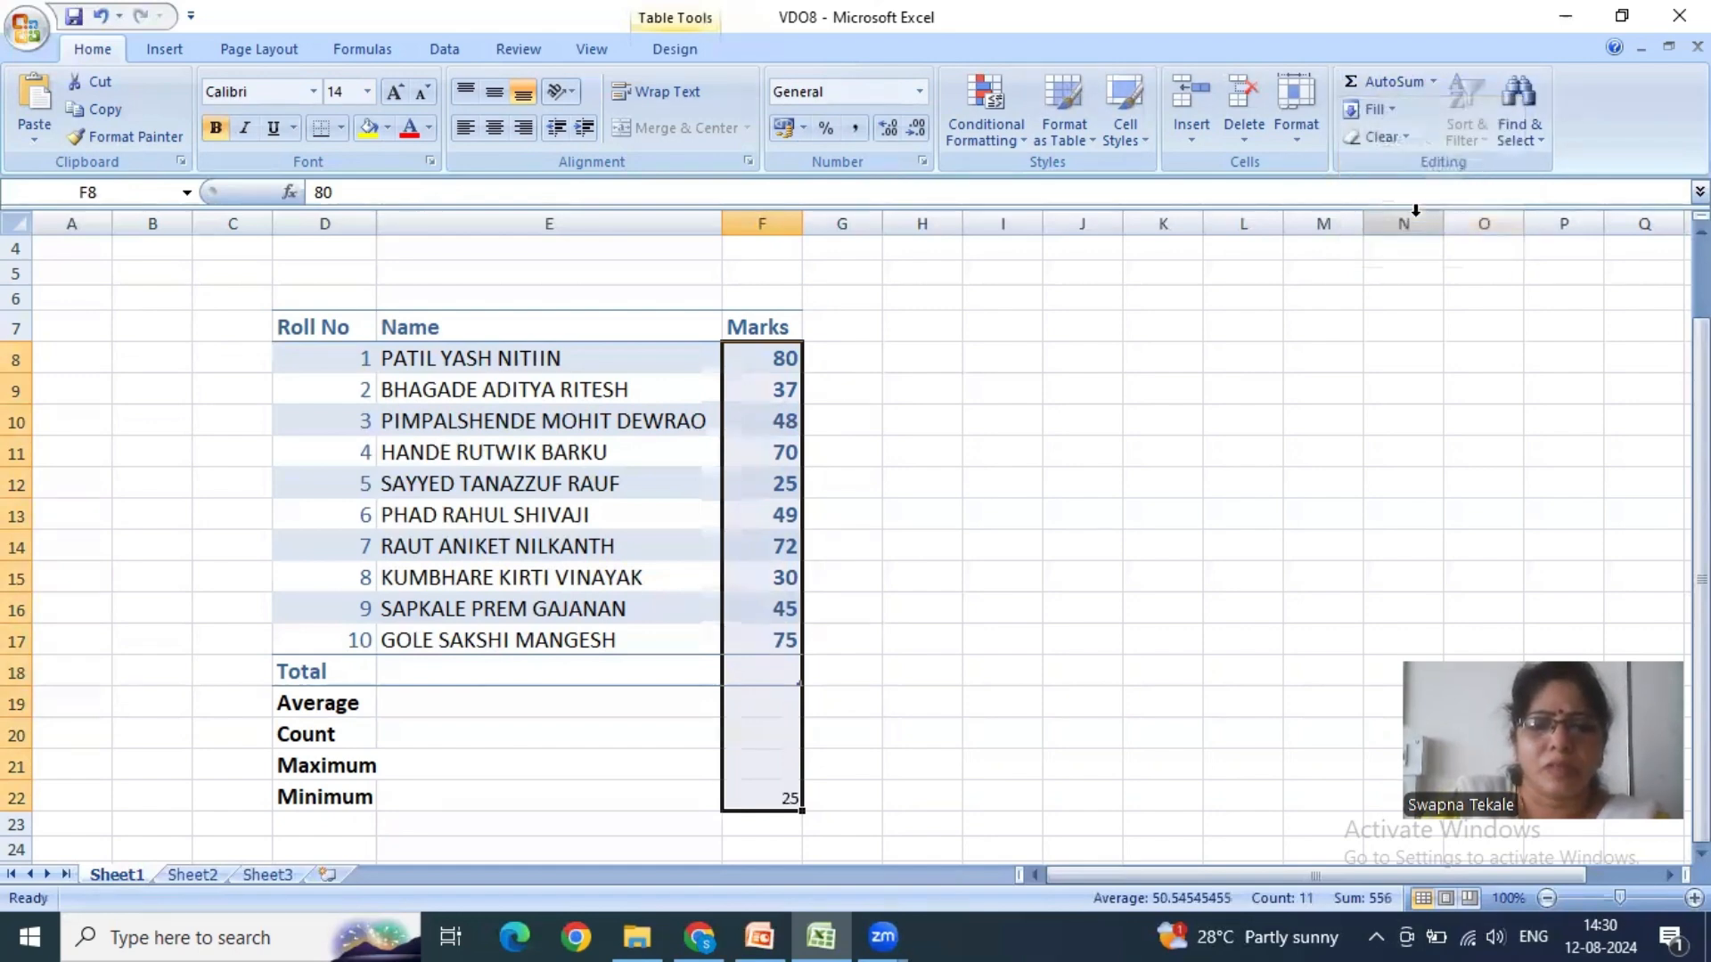
- Examine the empty summary cells F18:F21 and check which range the MIN formula in F22 uses
click(931, 636)
drag(781, 681, 778, 784)
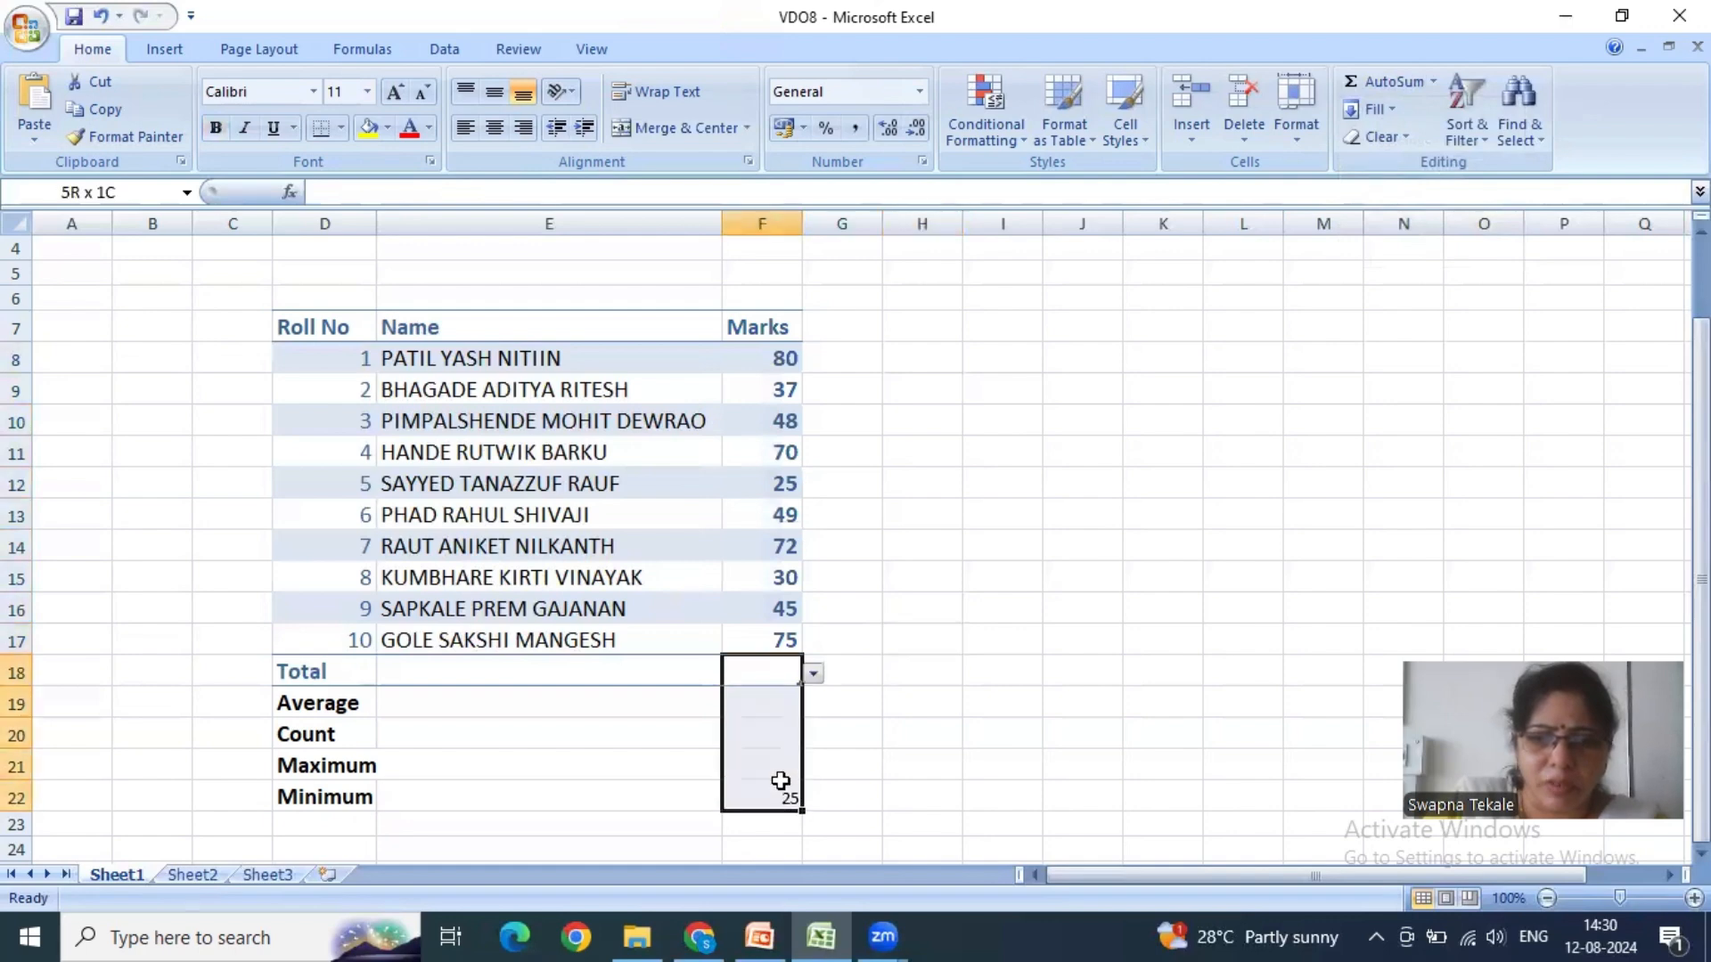
drag(779, 679, 784, 784)
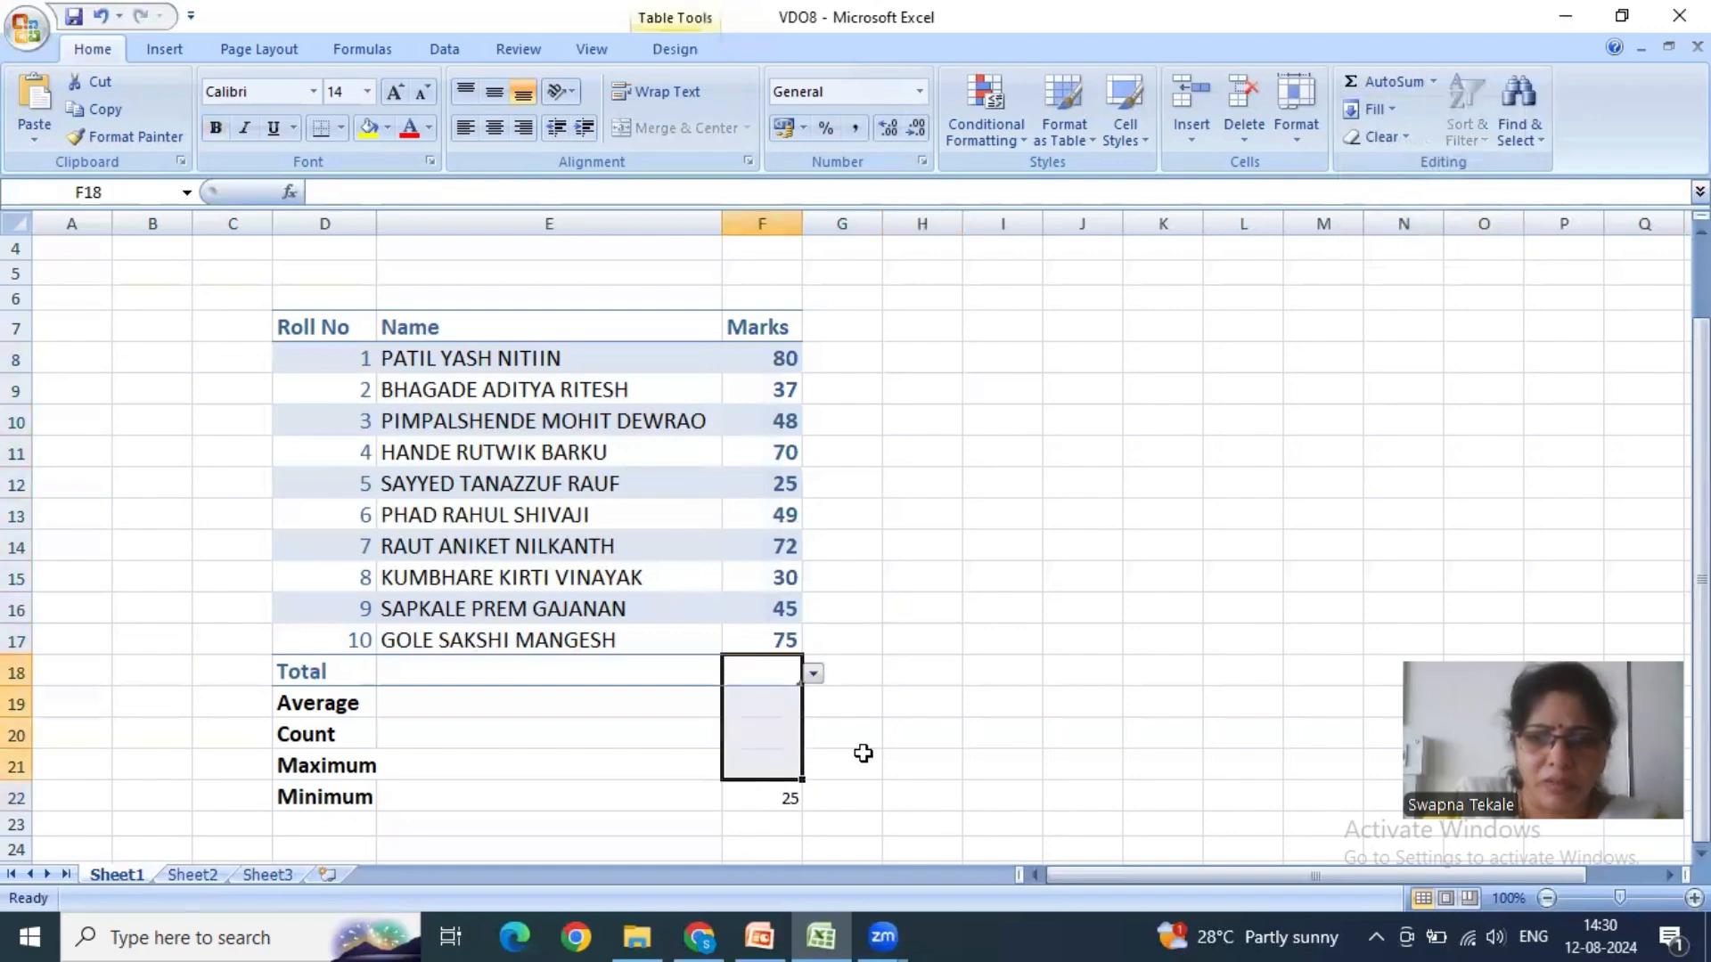
click(857, 757)
drag(767, 673, 781, 779)
click(783, 795)
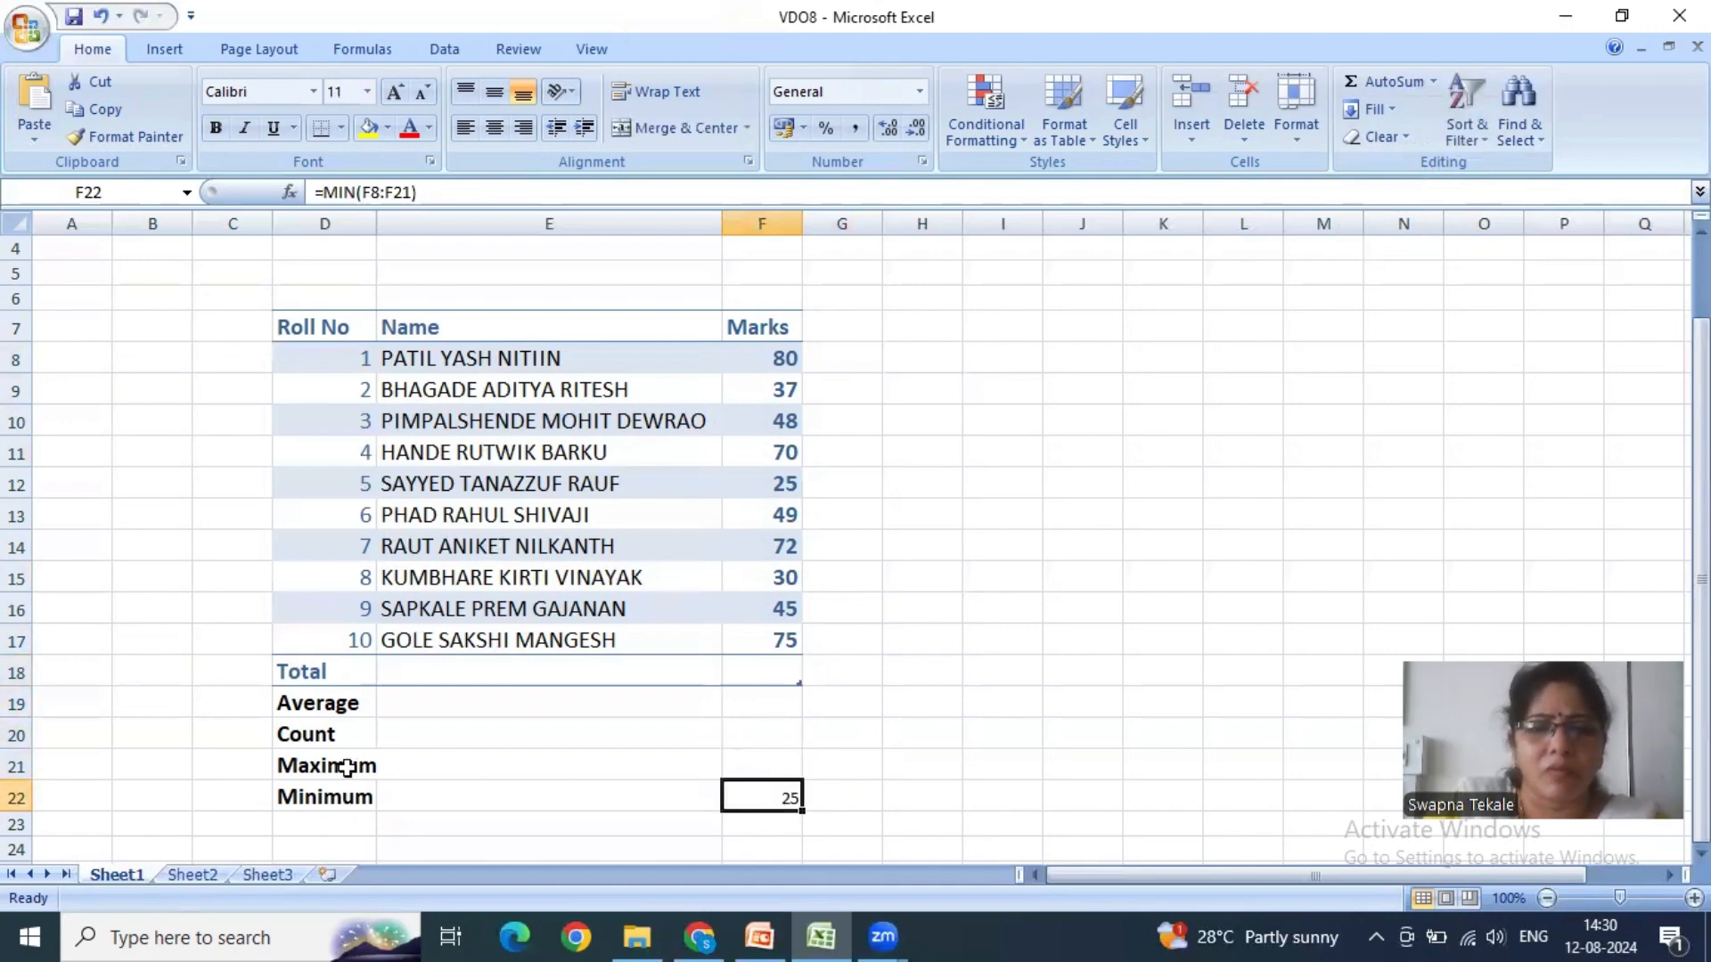
- Enter the manual formula =max(f8:f17) in the Maximum cell F21 and check the entered formula
click(747, 764)
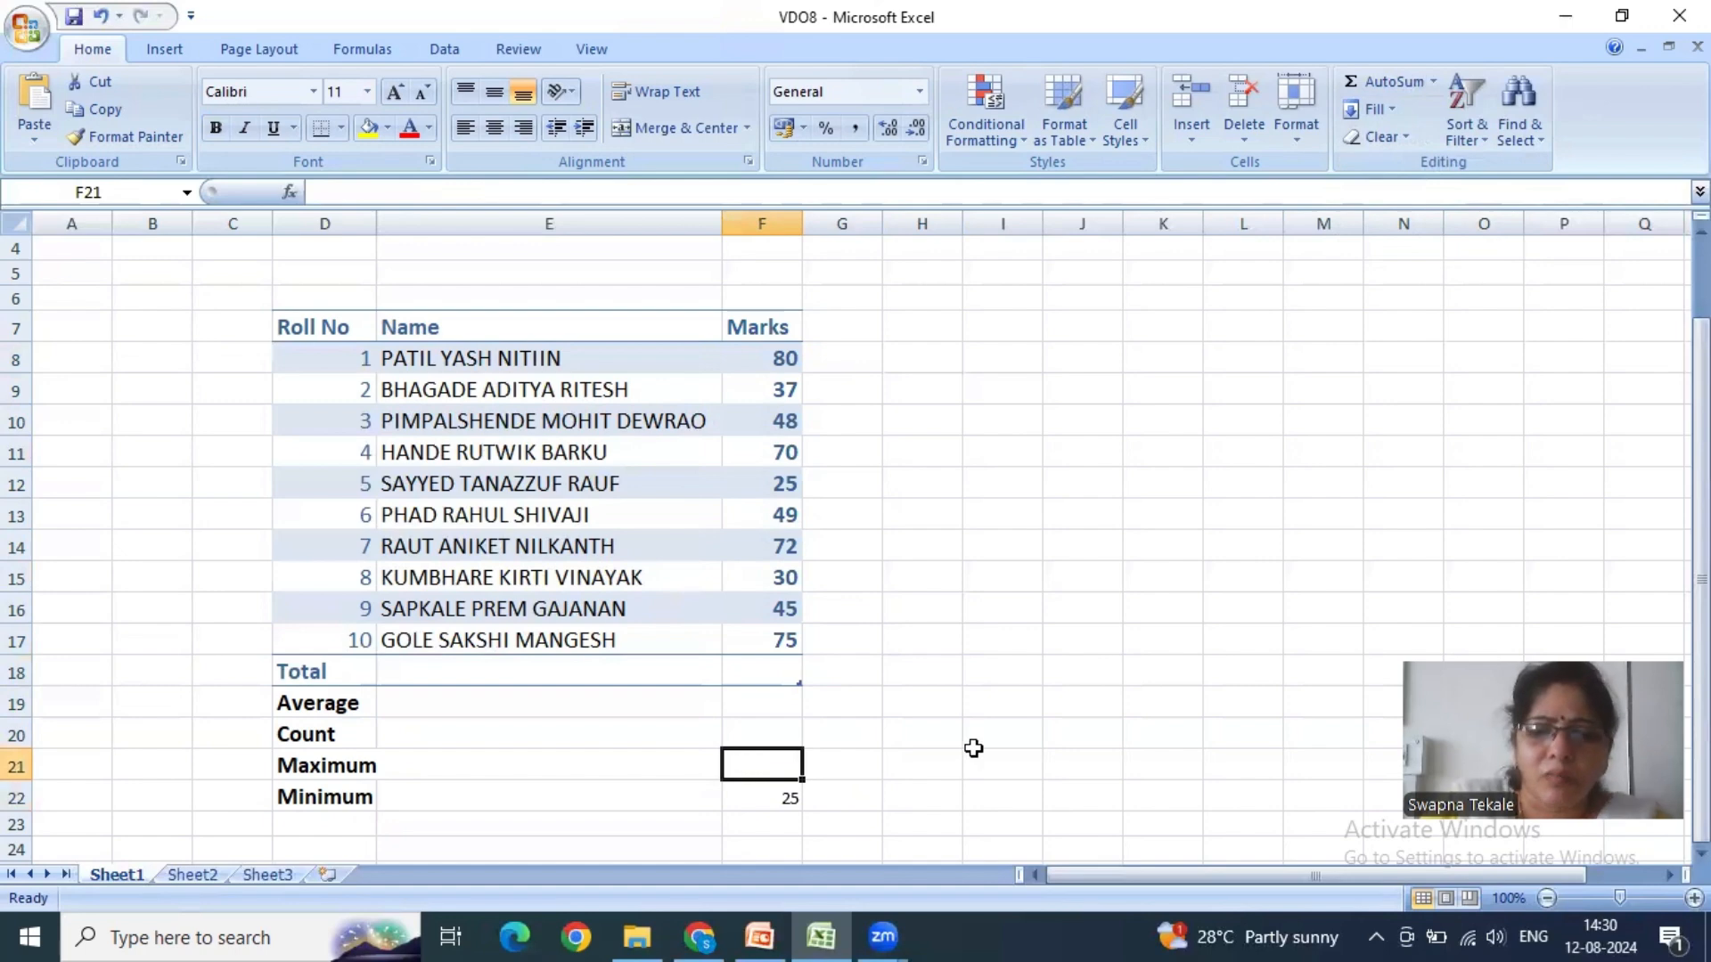
text(=)
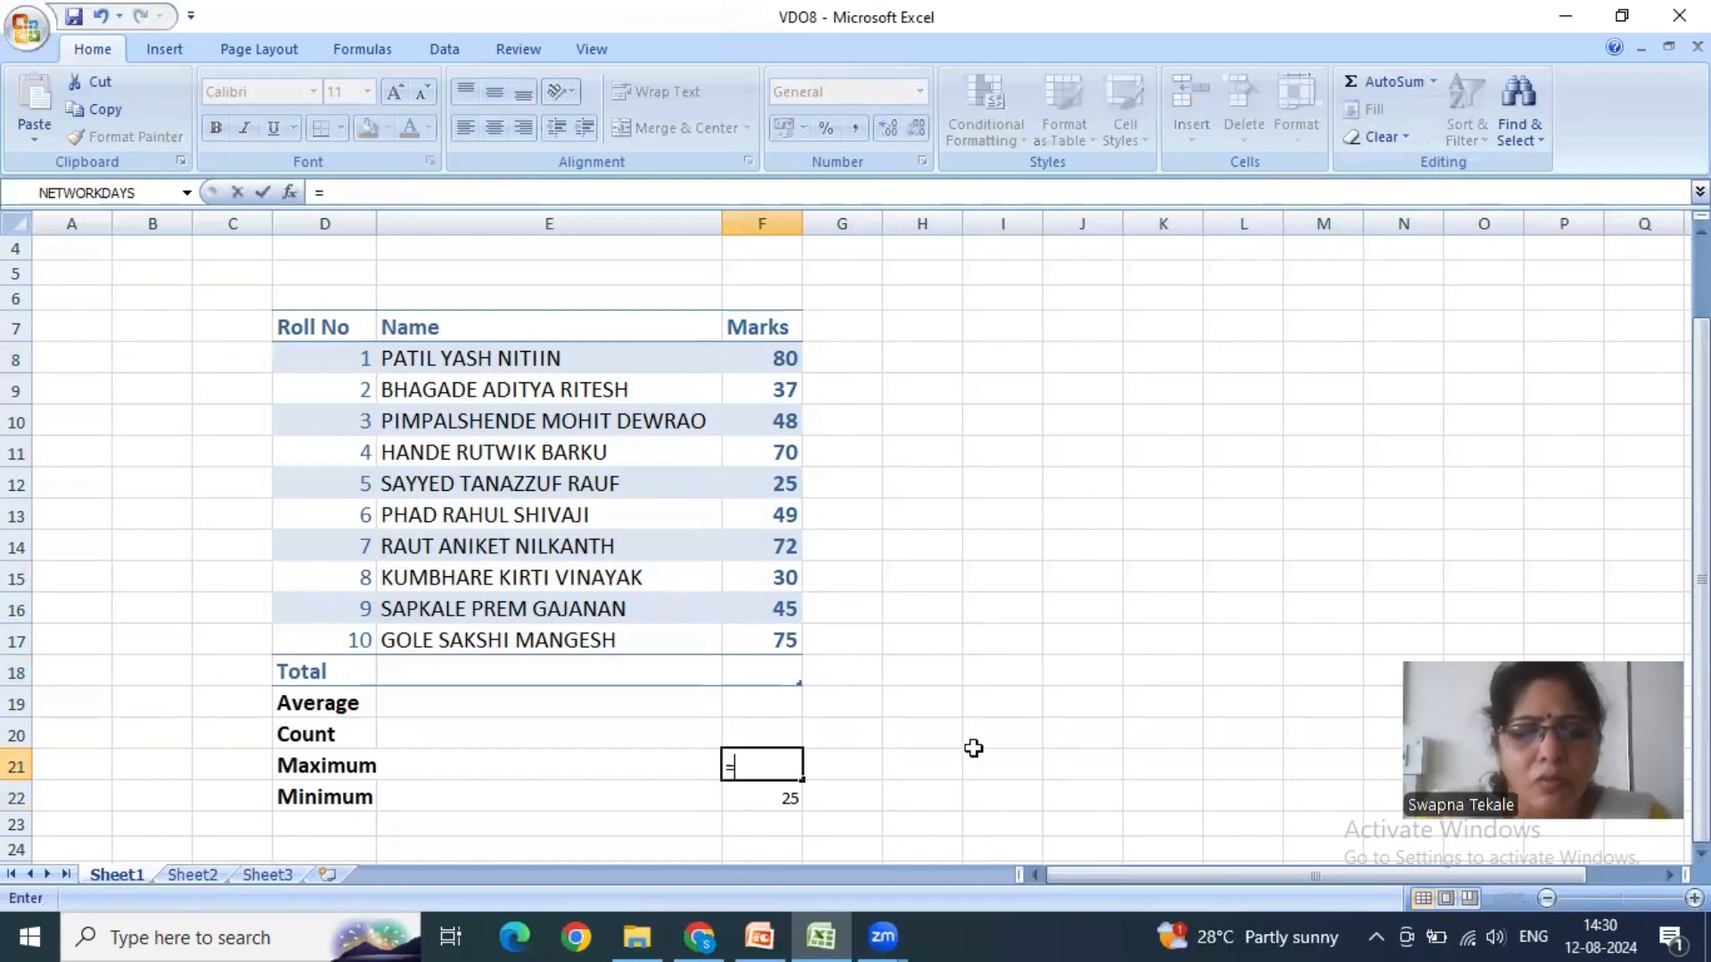
text(max)
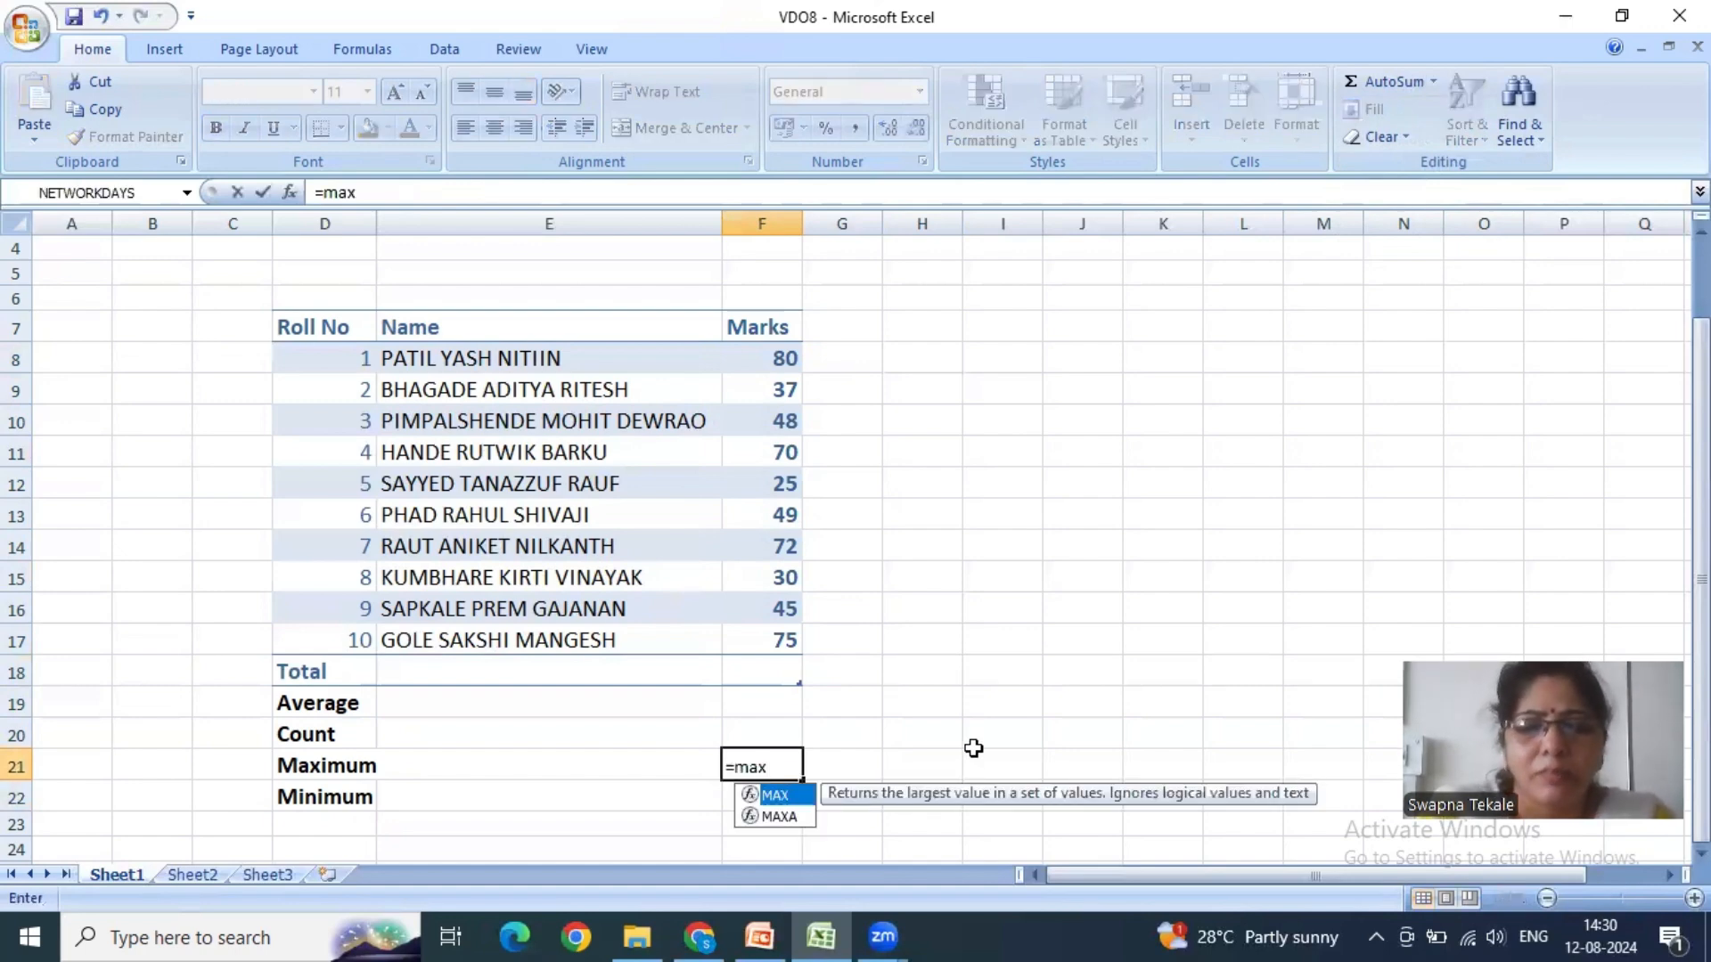
text(()
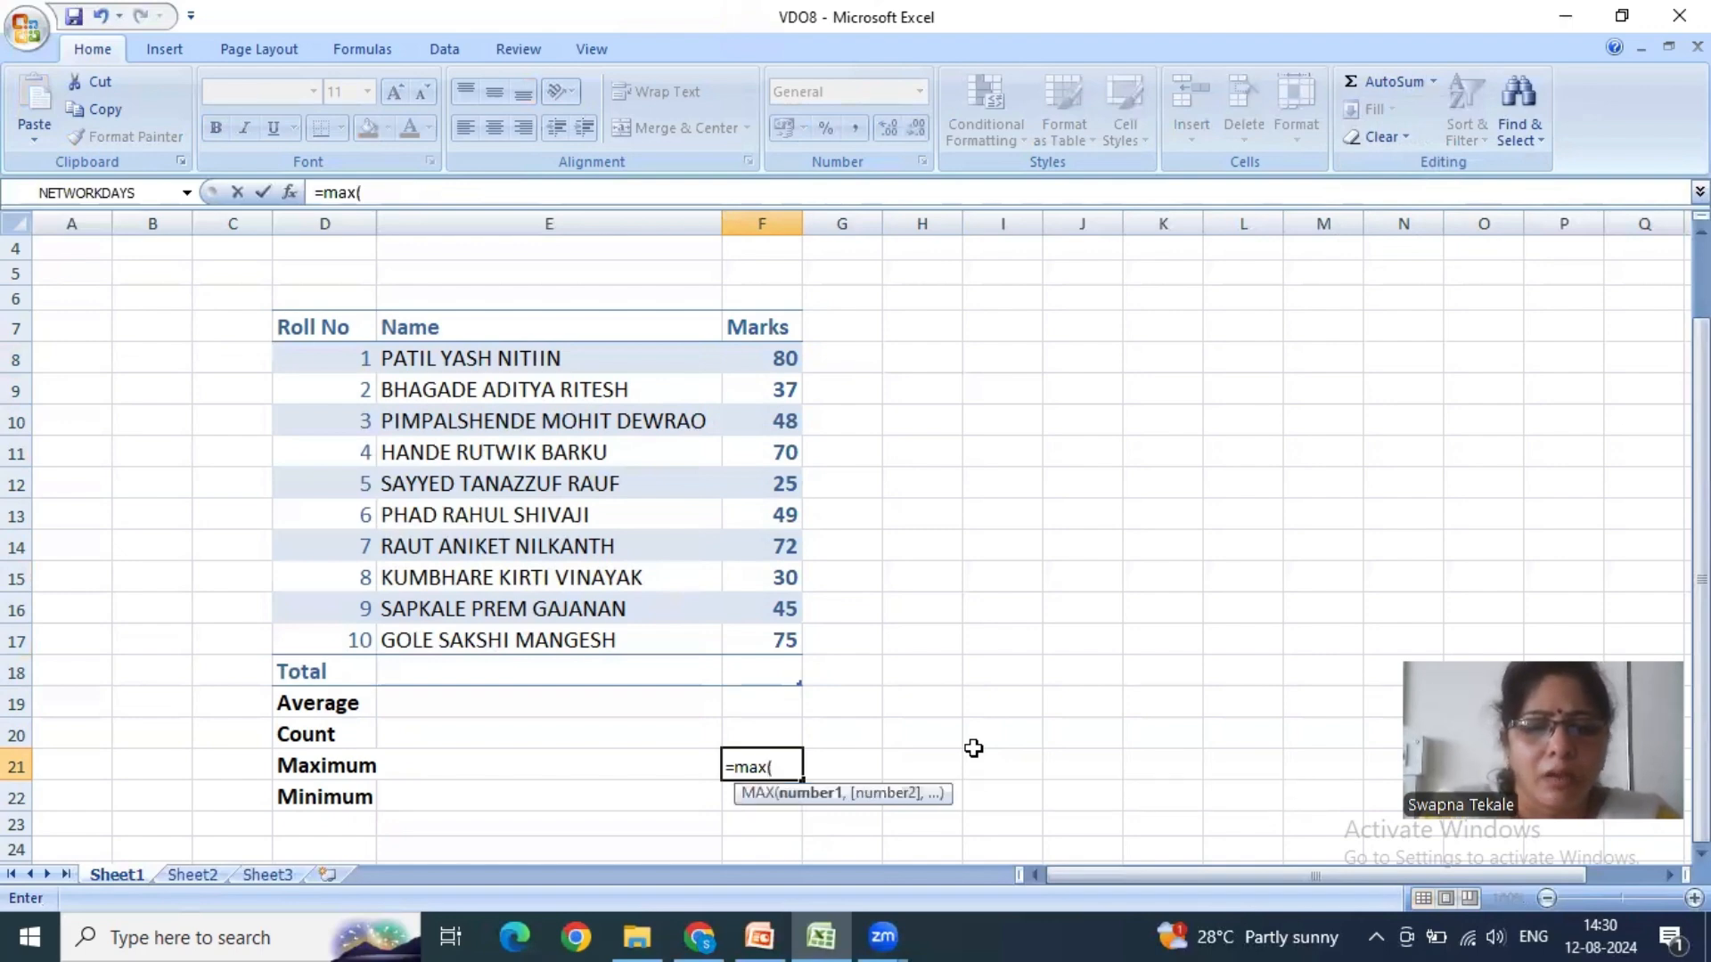
text(f8)
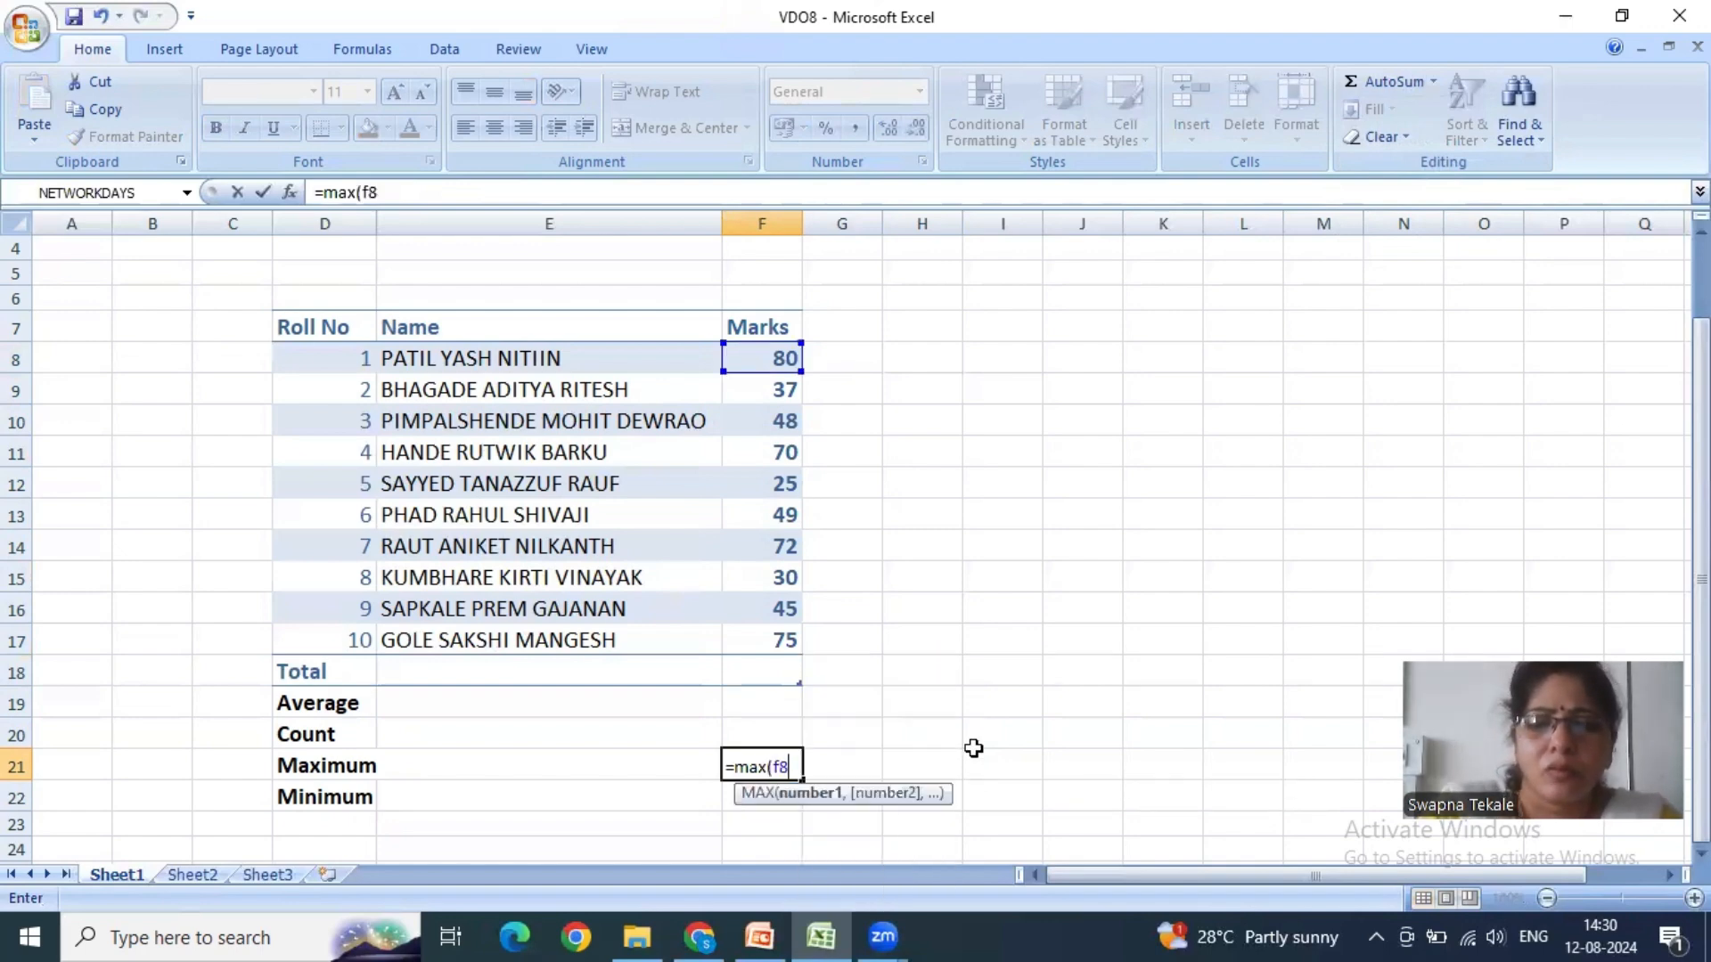
text(:f1)
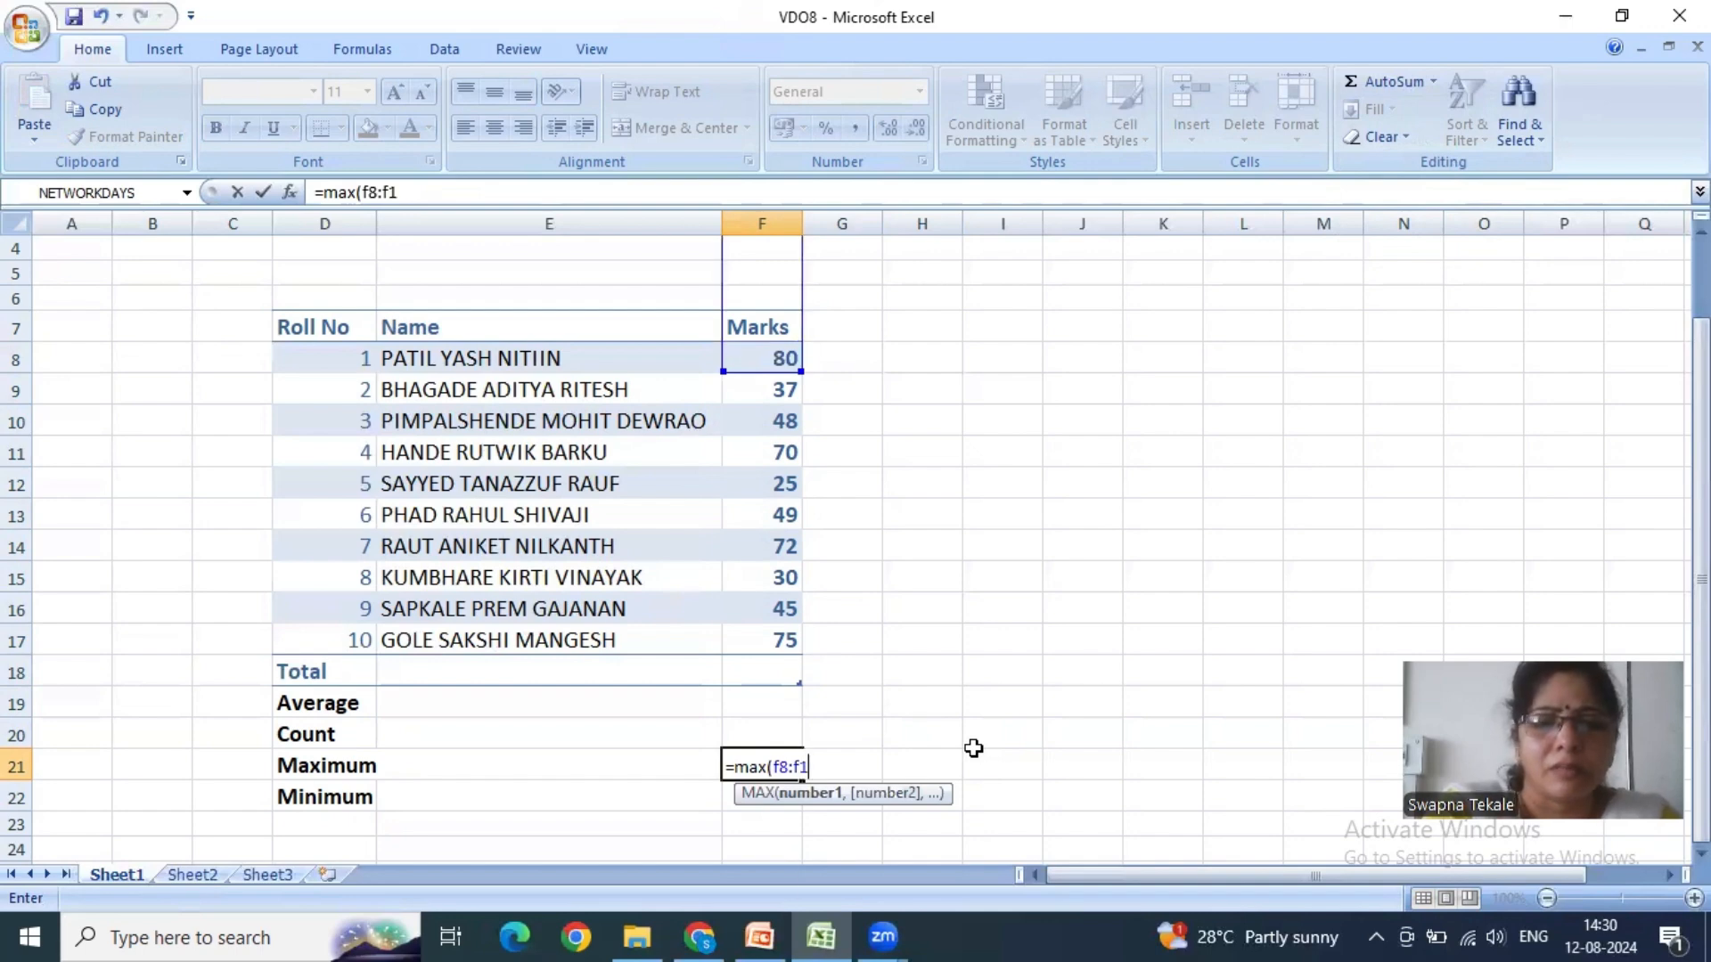
text(7))
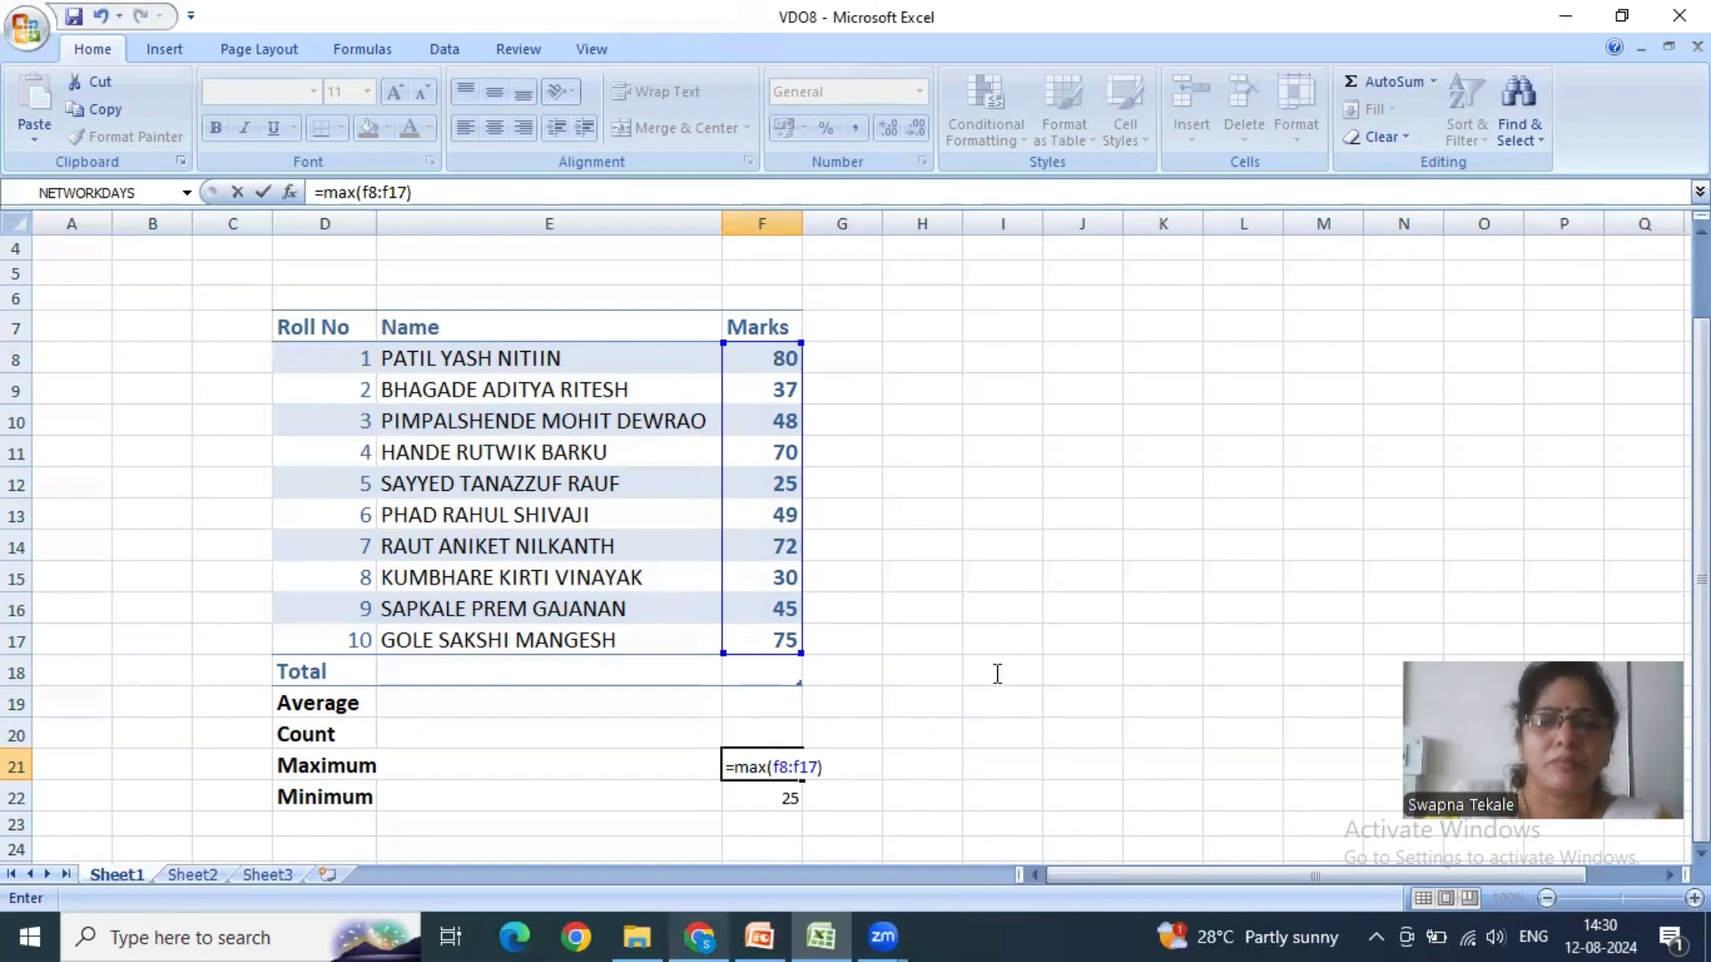
key(Return)
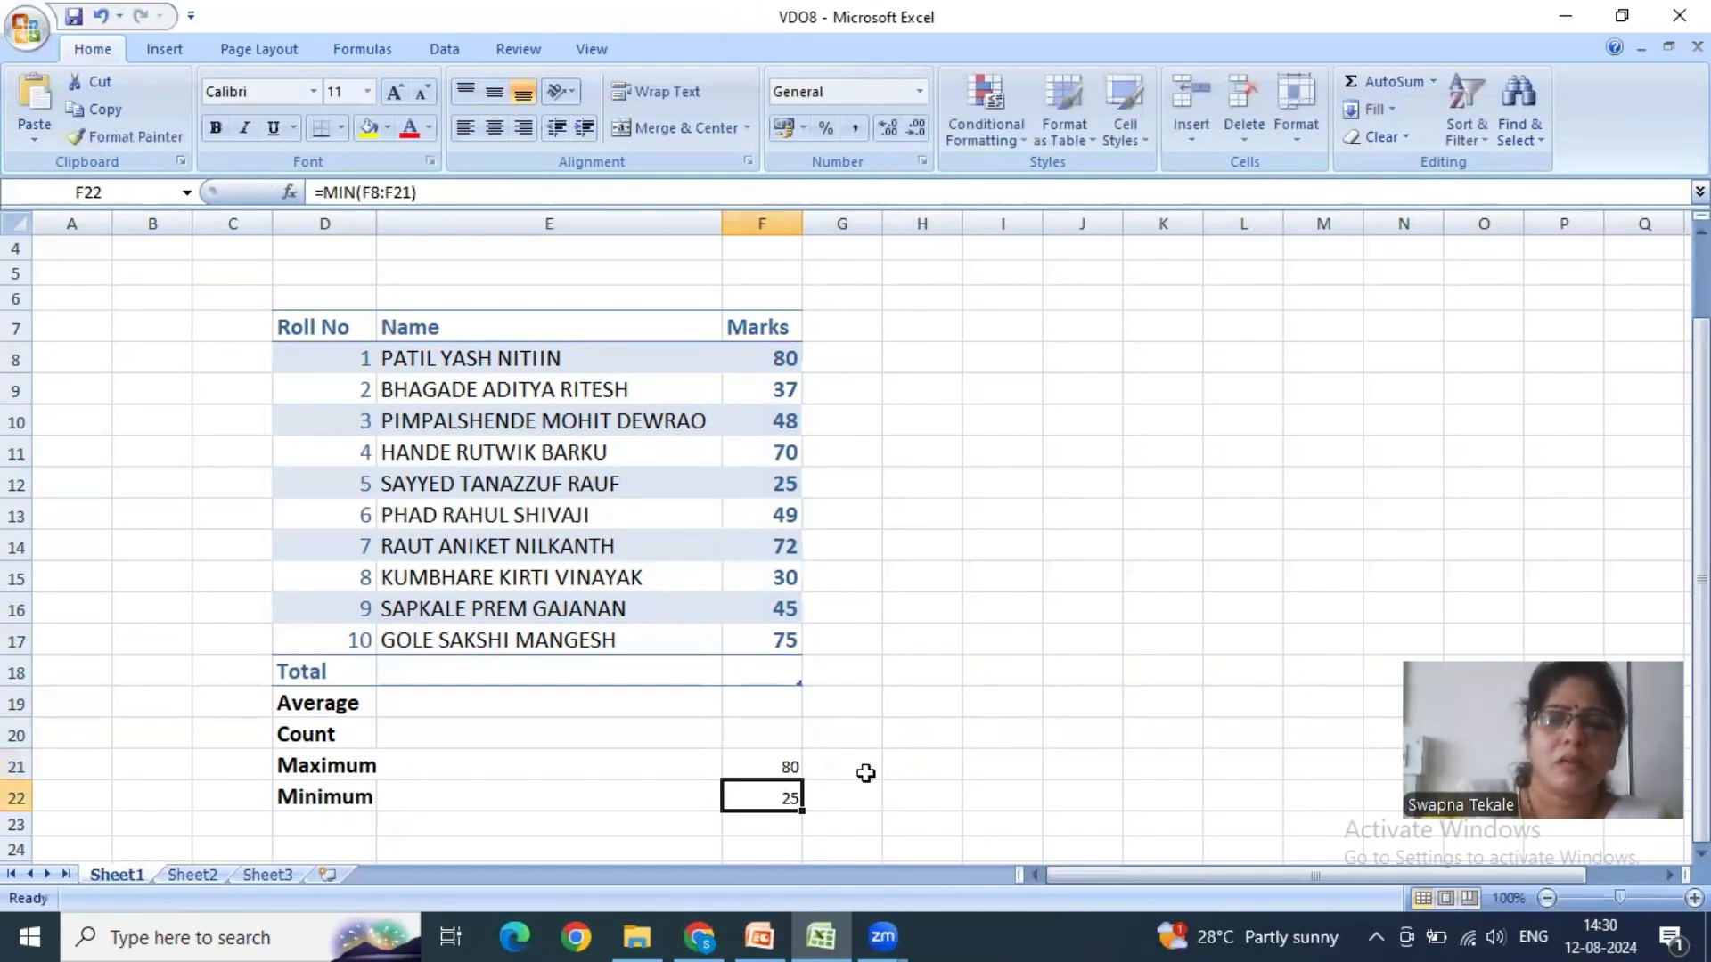
click(790, 766)
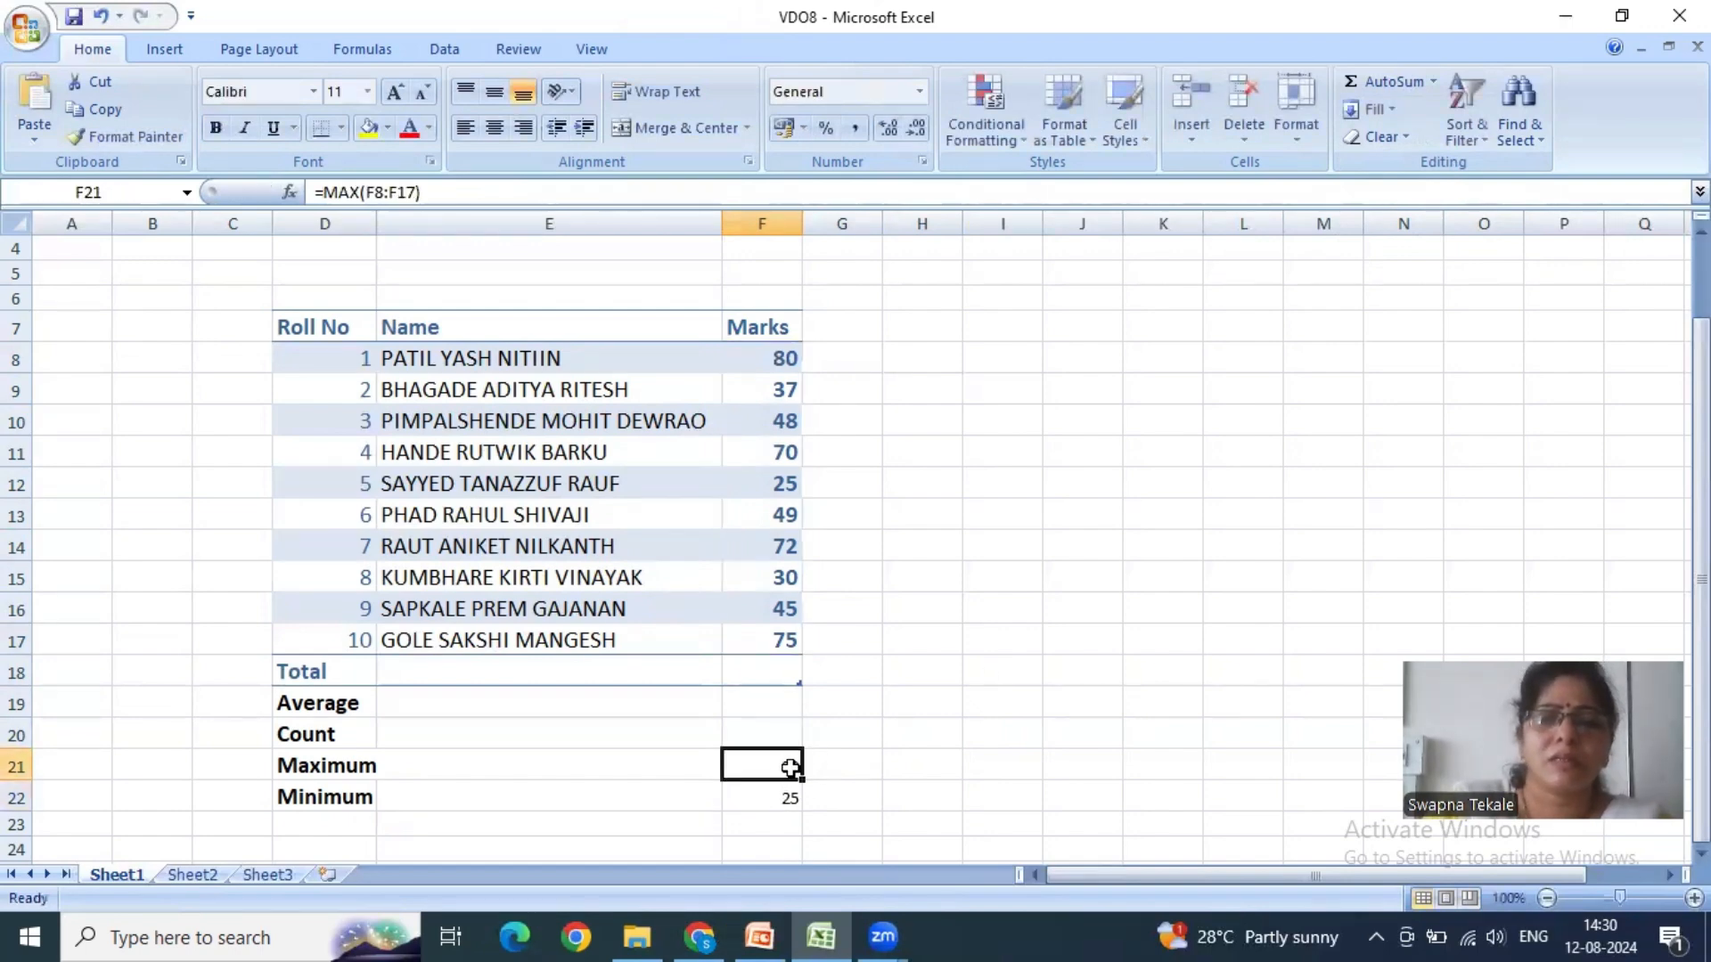
- Set the mark for roll number 2 in F9 to 90 and check the Maximum and Minimum formulas in F21 and F22
click(784, 388)
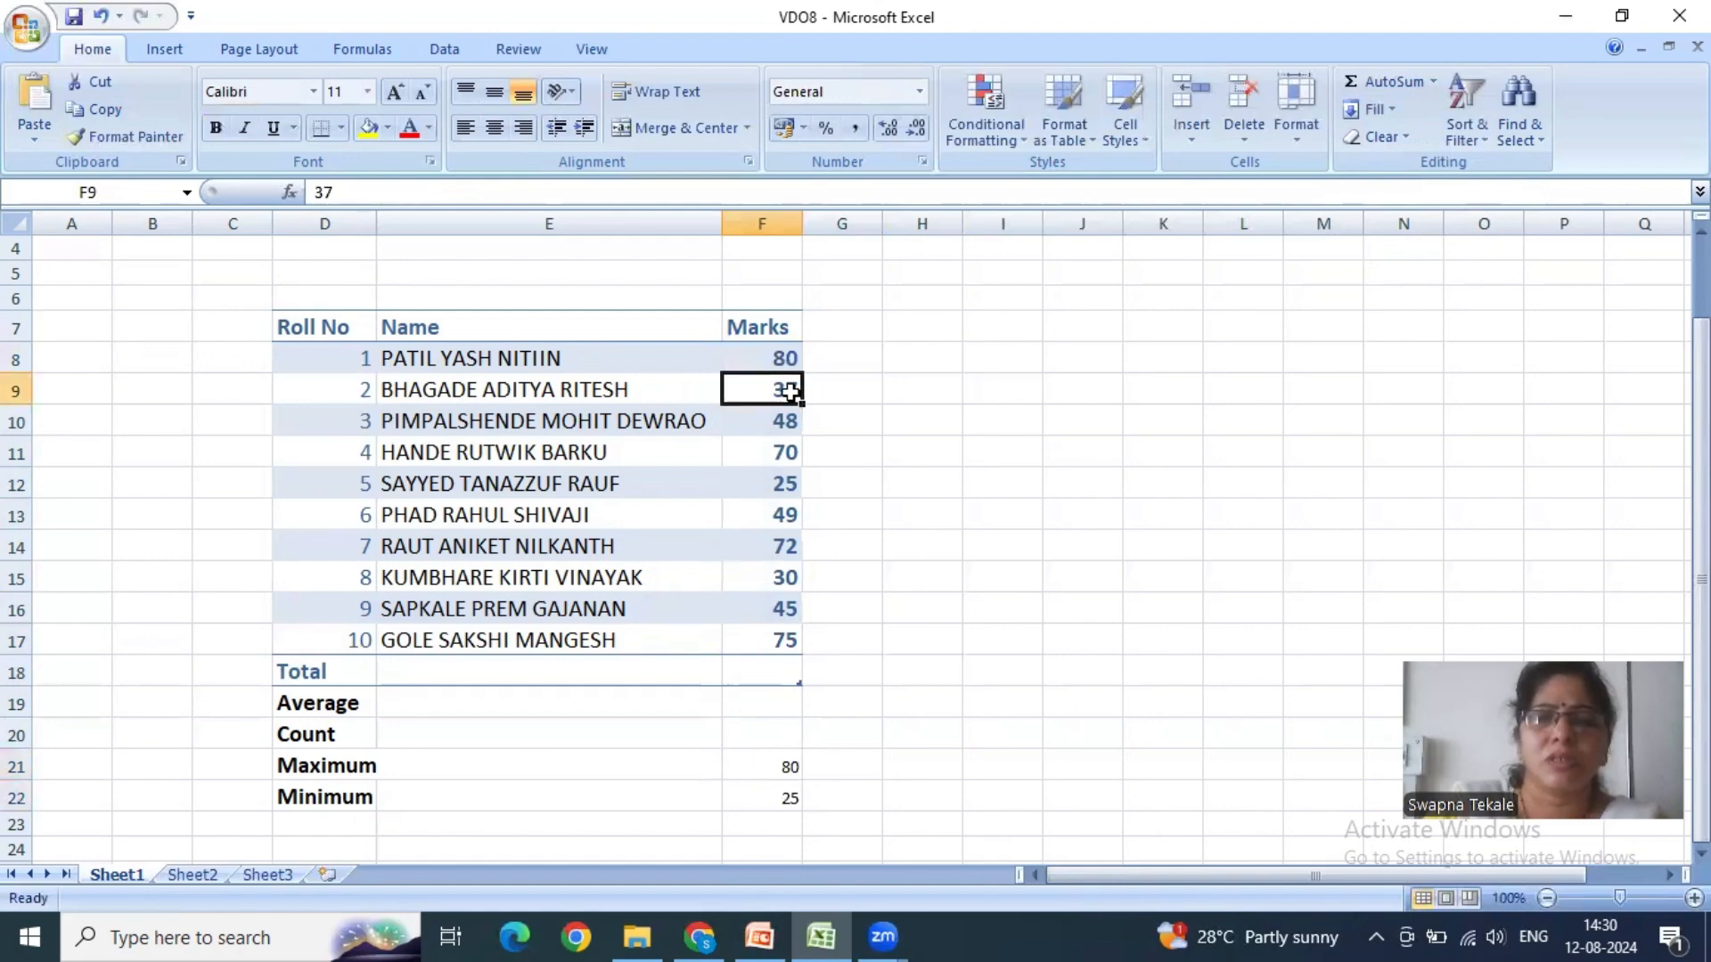
text(90)
click(998, 433)
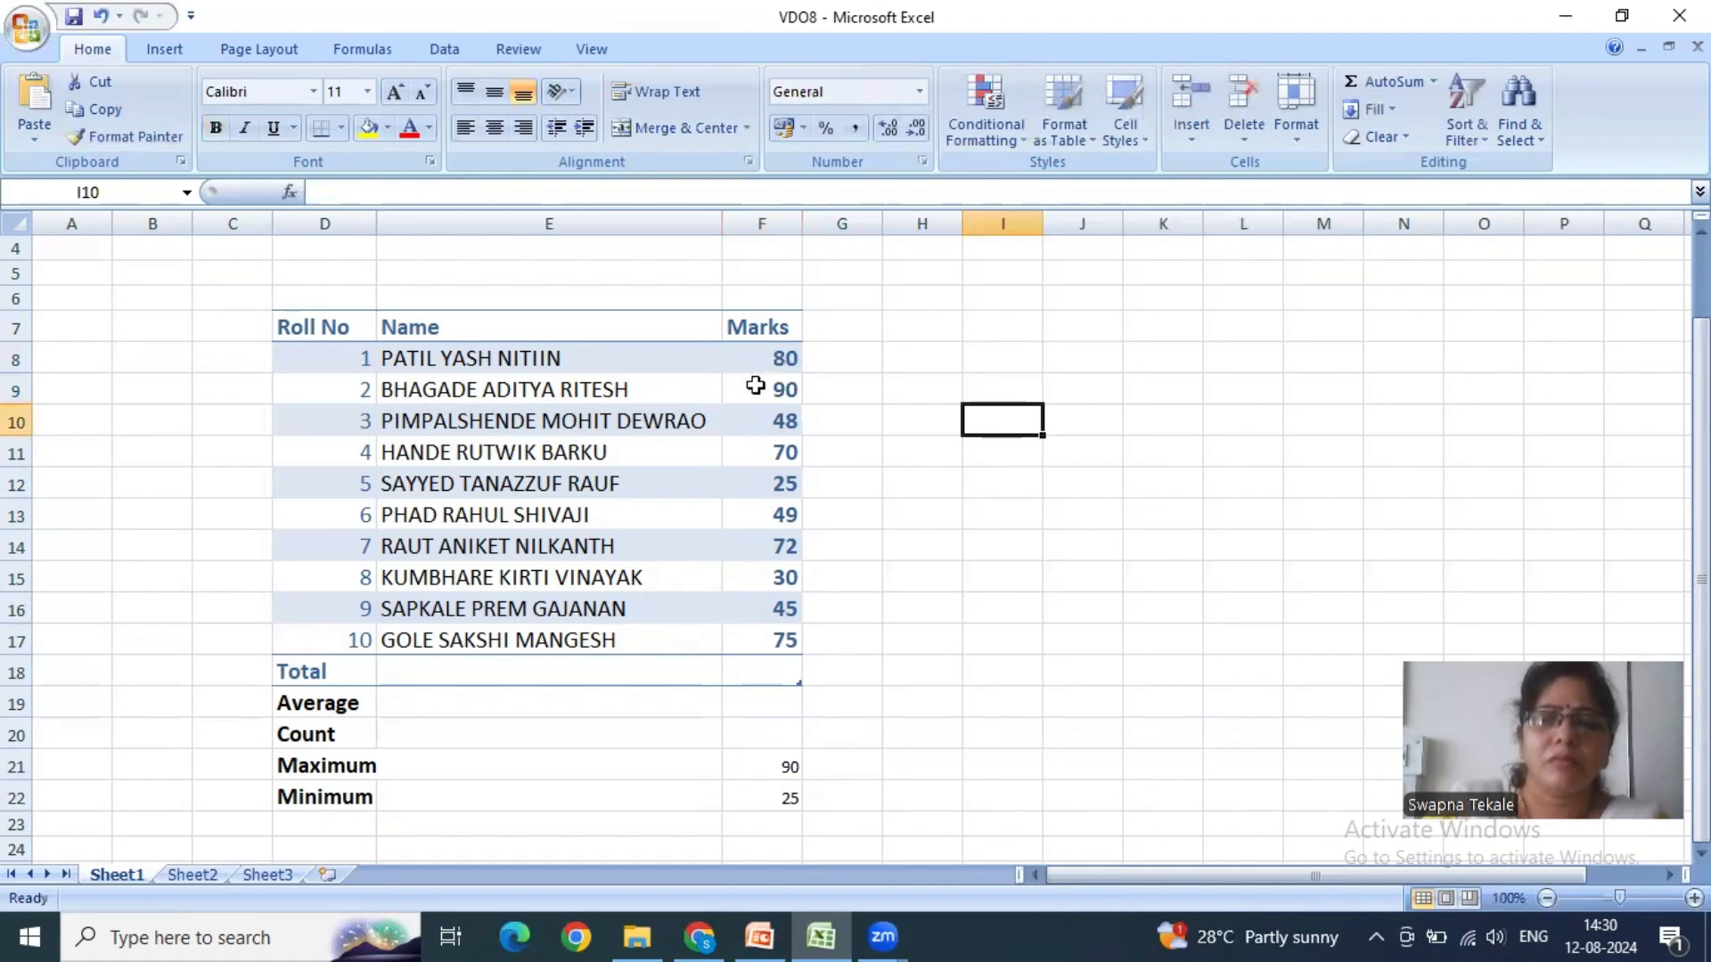
key(ctrl+End)
key(Up)
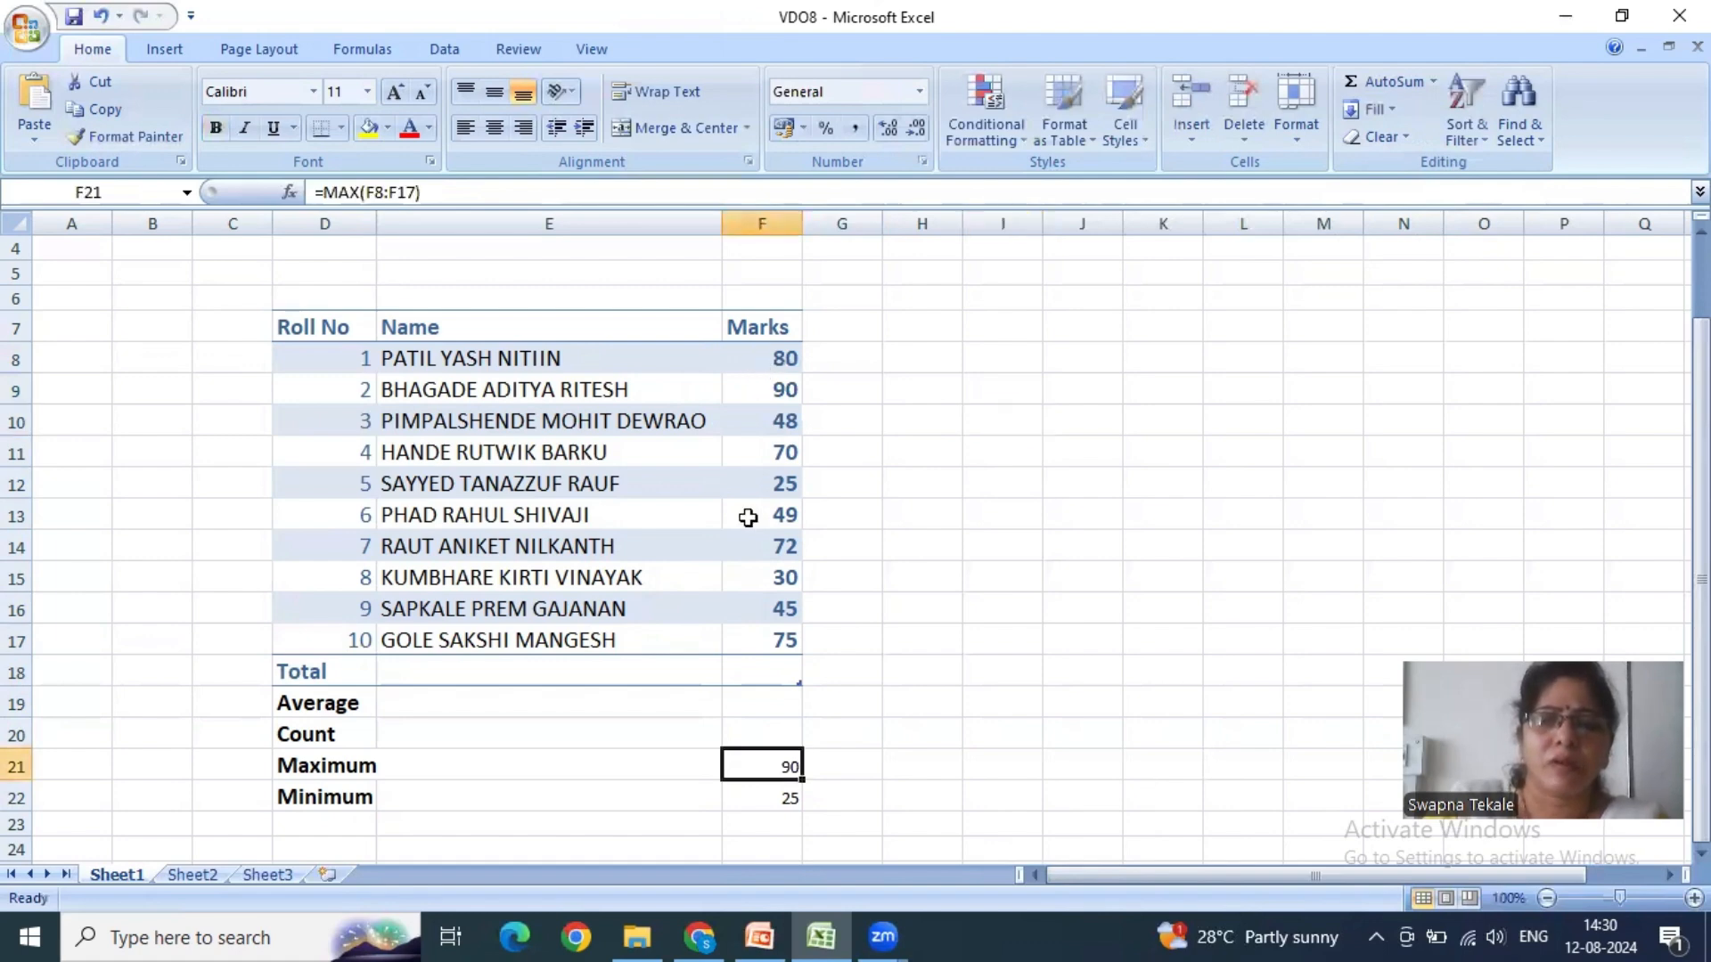
click(764, 793)
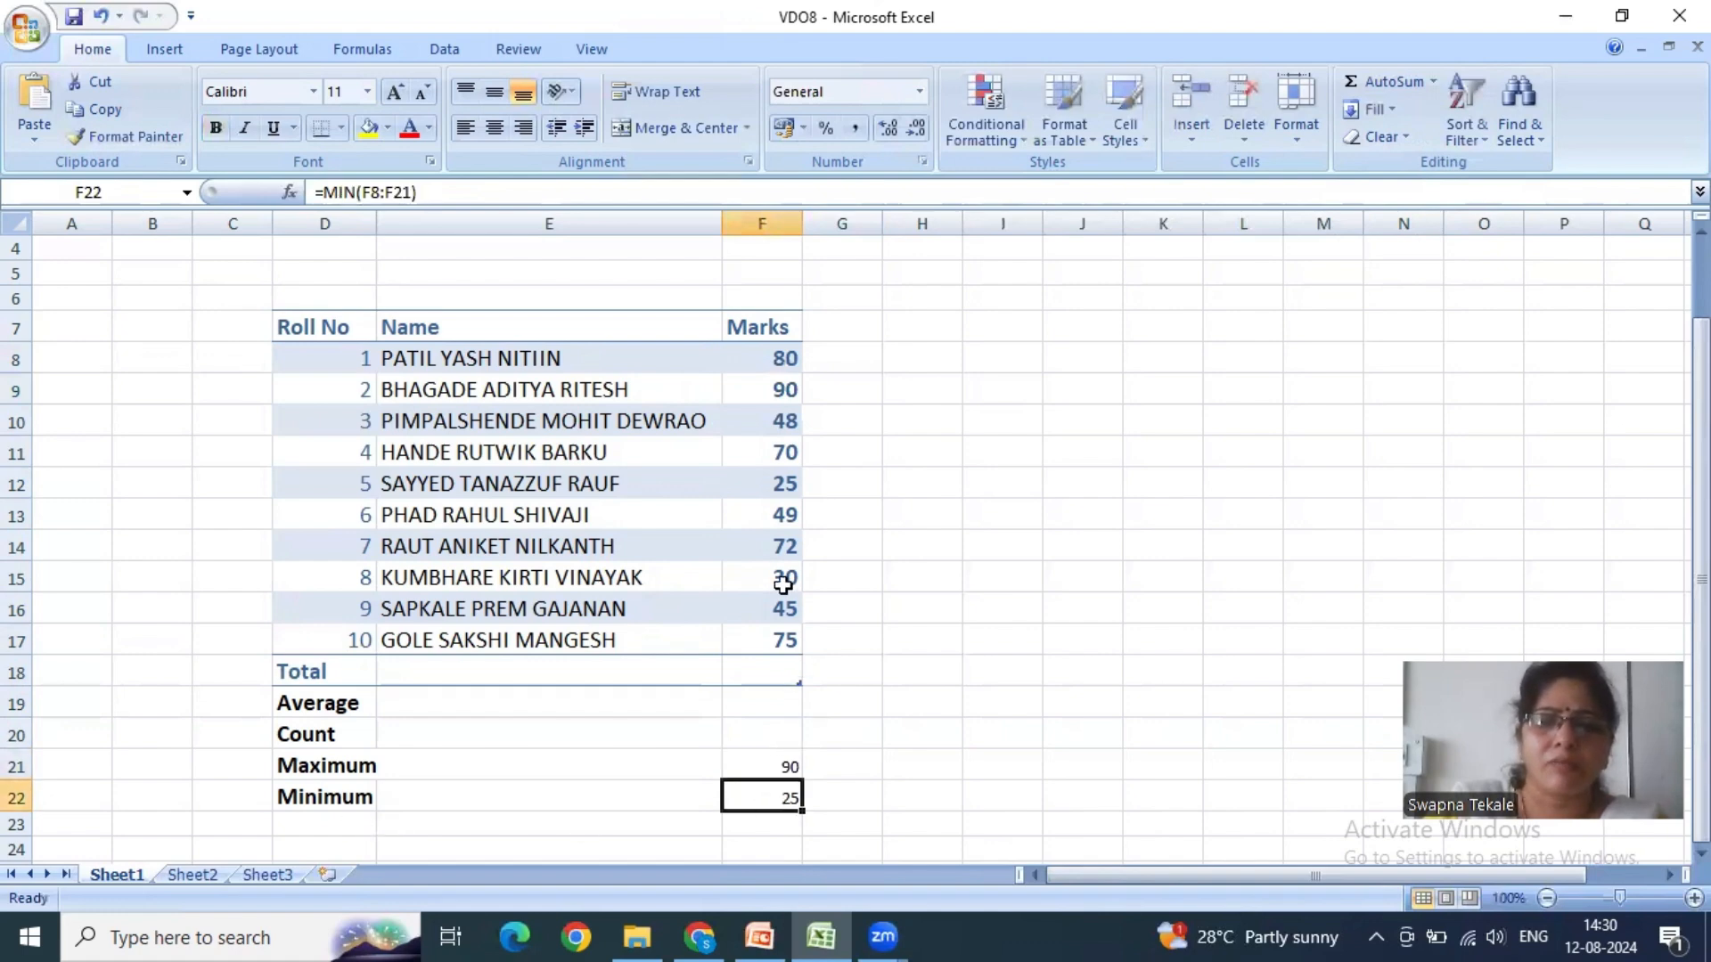
- Set the mark for roll number 5 in F12 to 15 and check the Maximum and Minimum formulas against the marks F8:F17
click(781, 483)
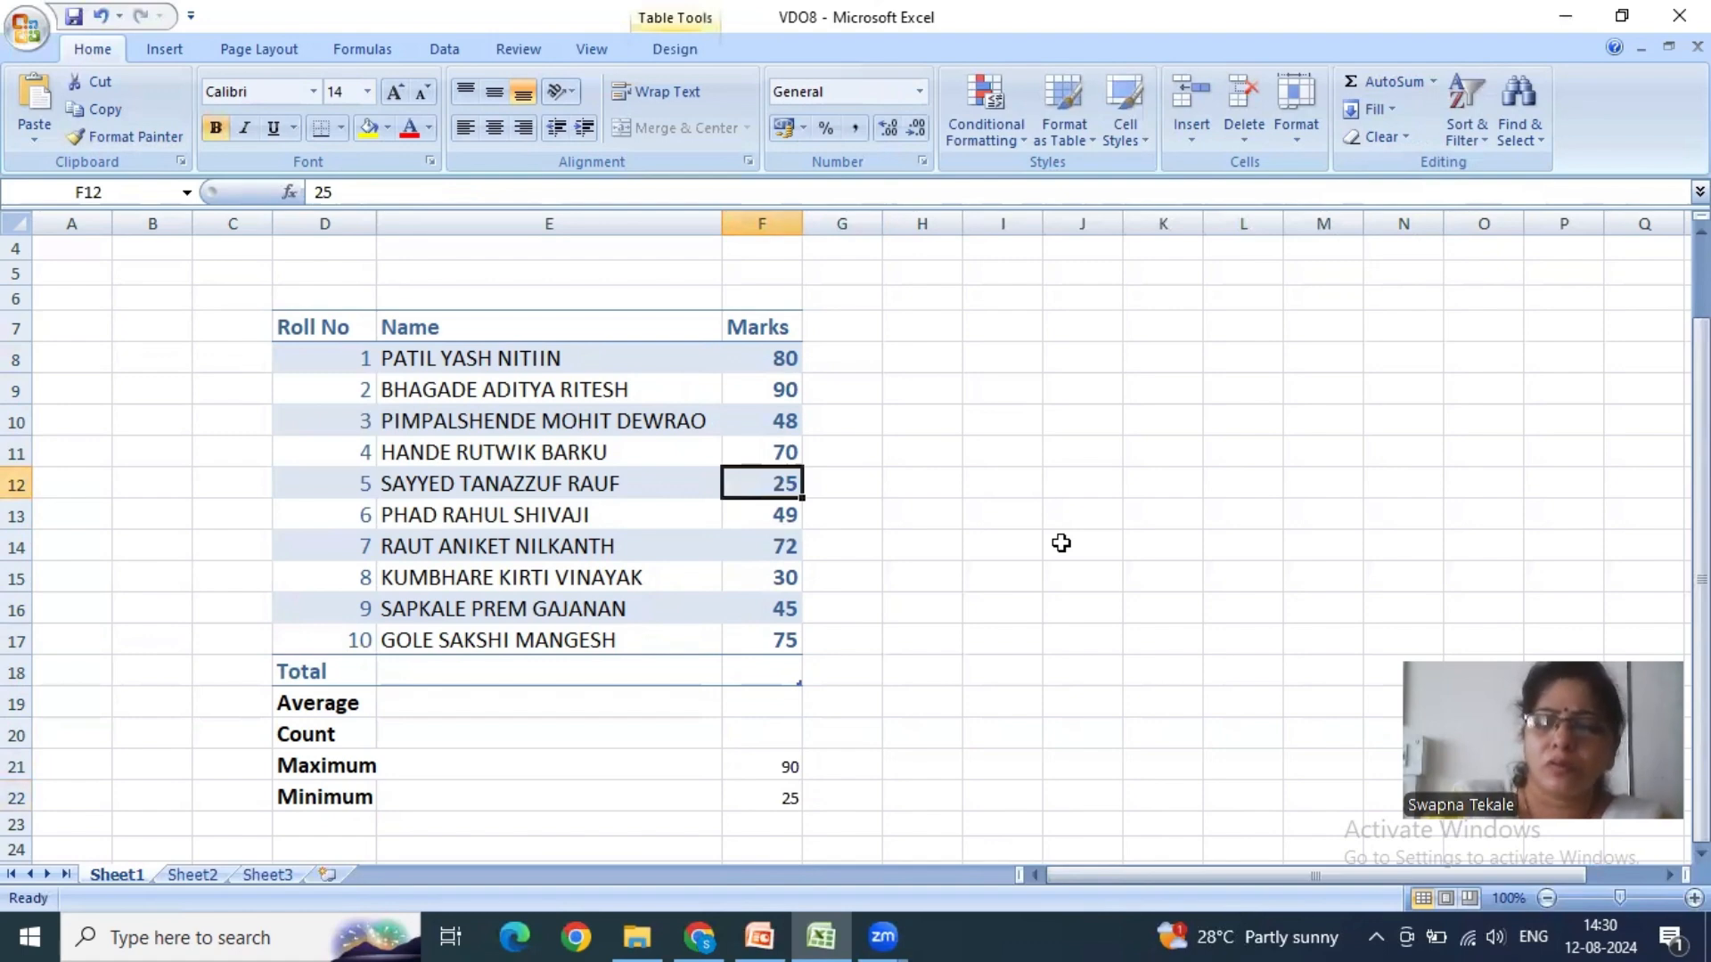
text(15)
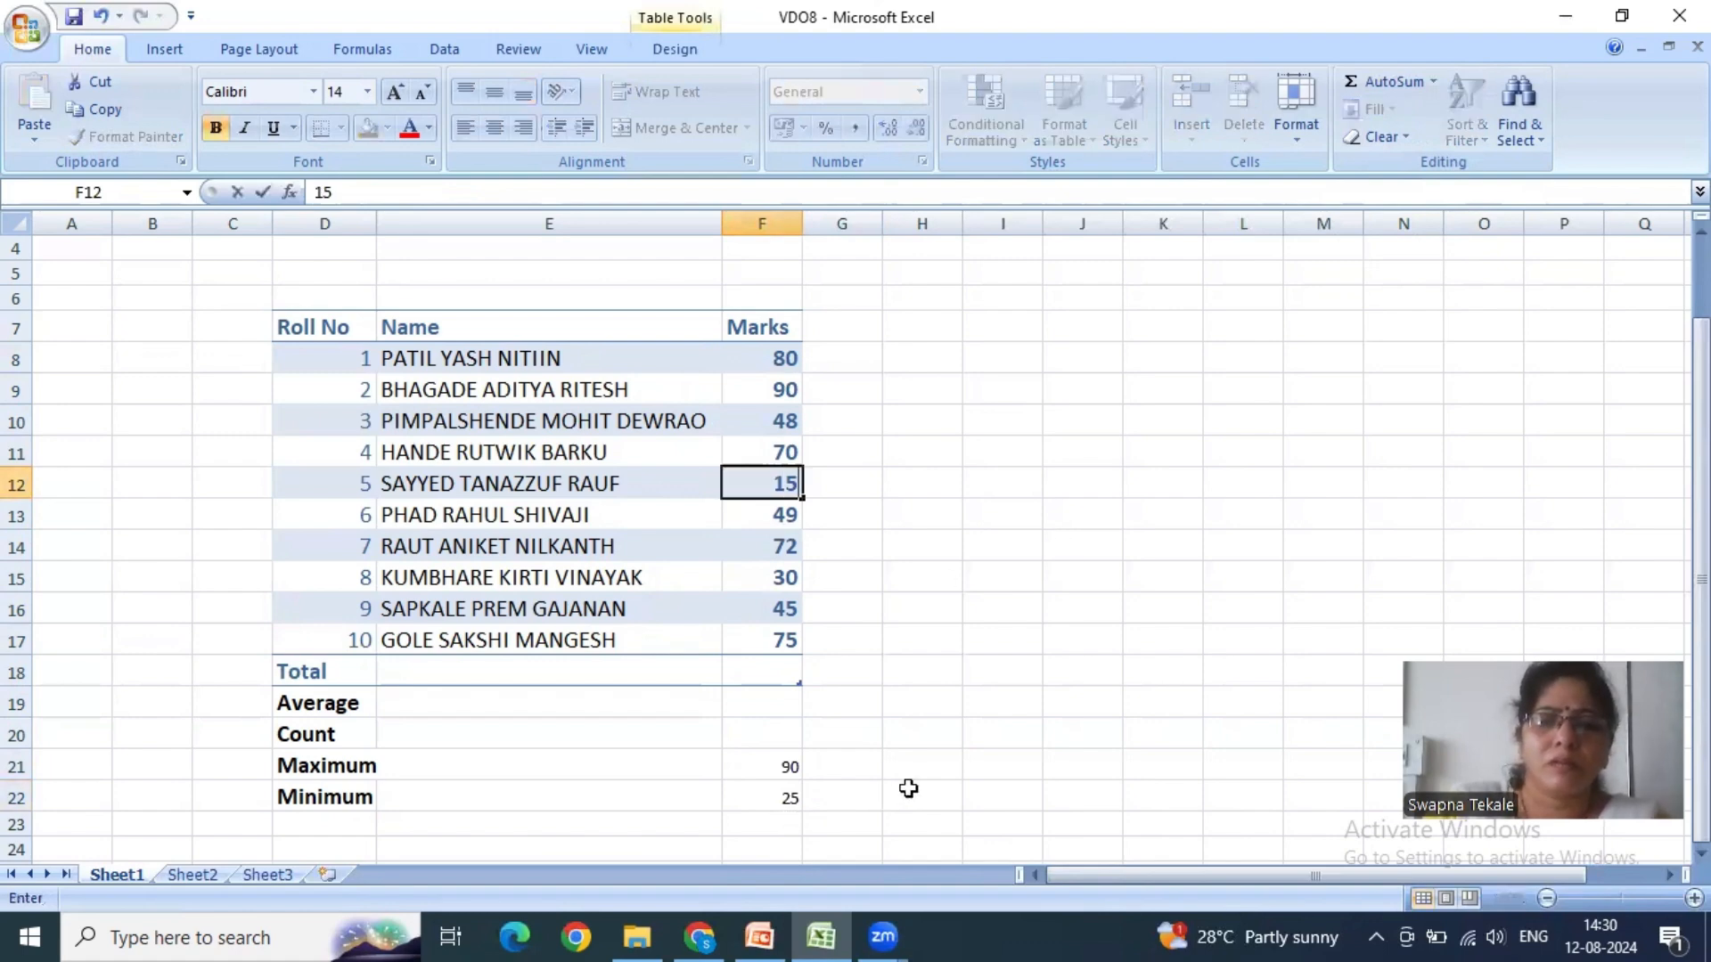
click(908, 788)
click(784, 799)
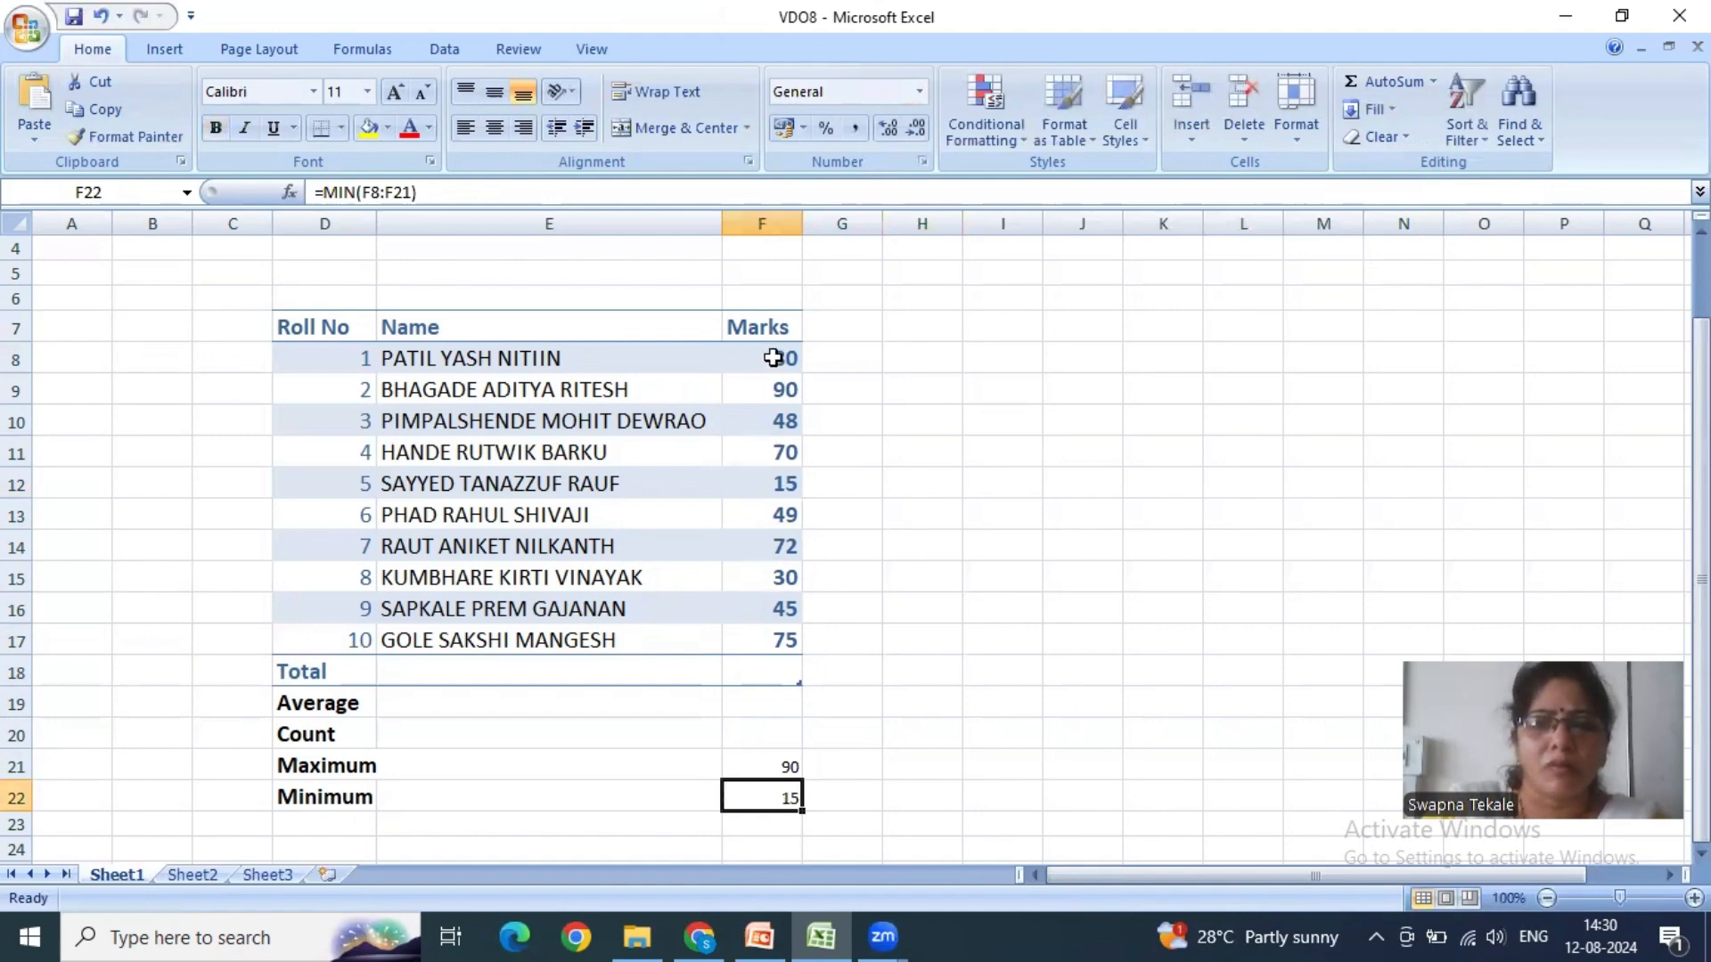
drag(771, 356, 777, 643)
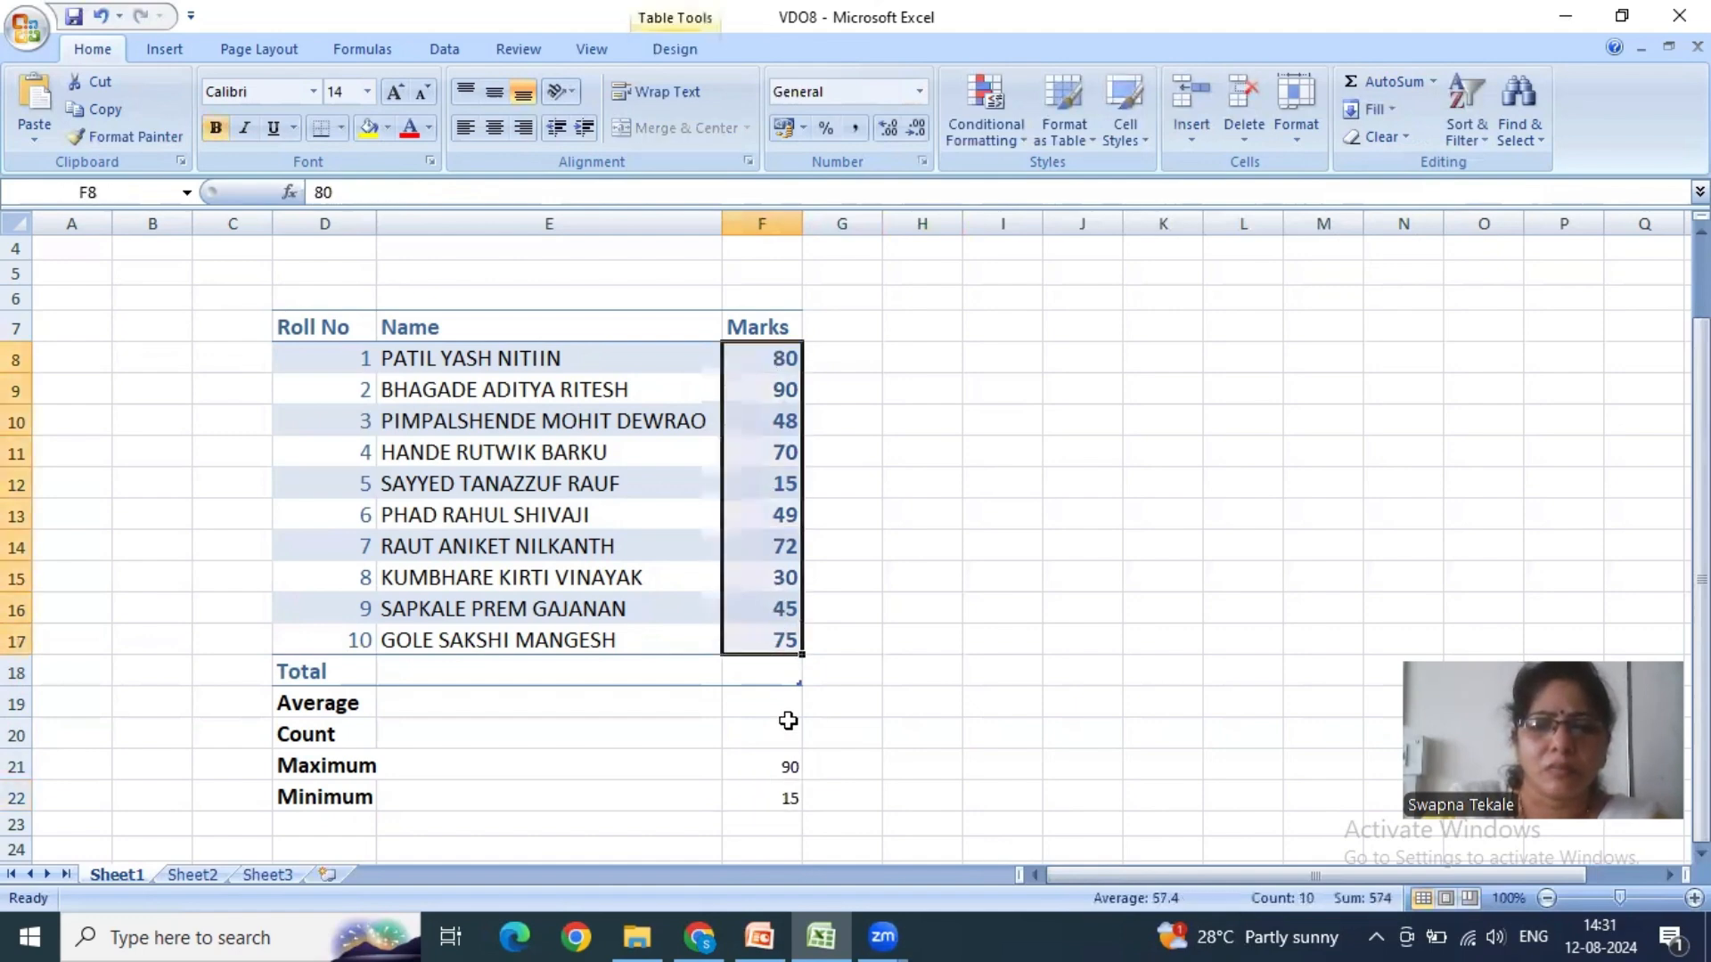
click(781, 796)
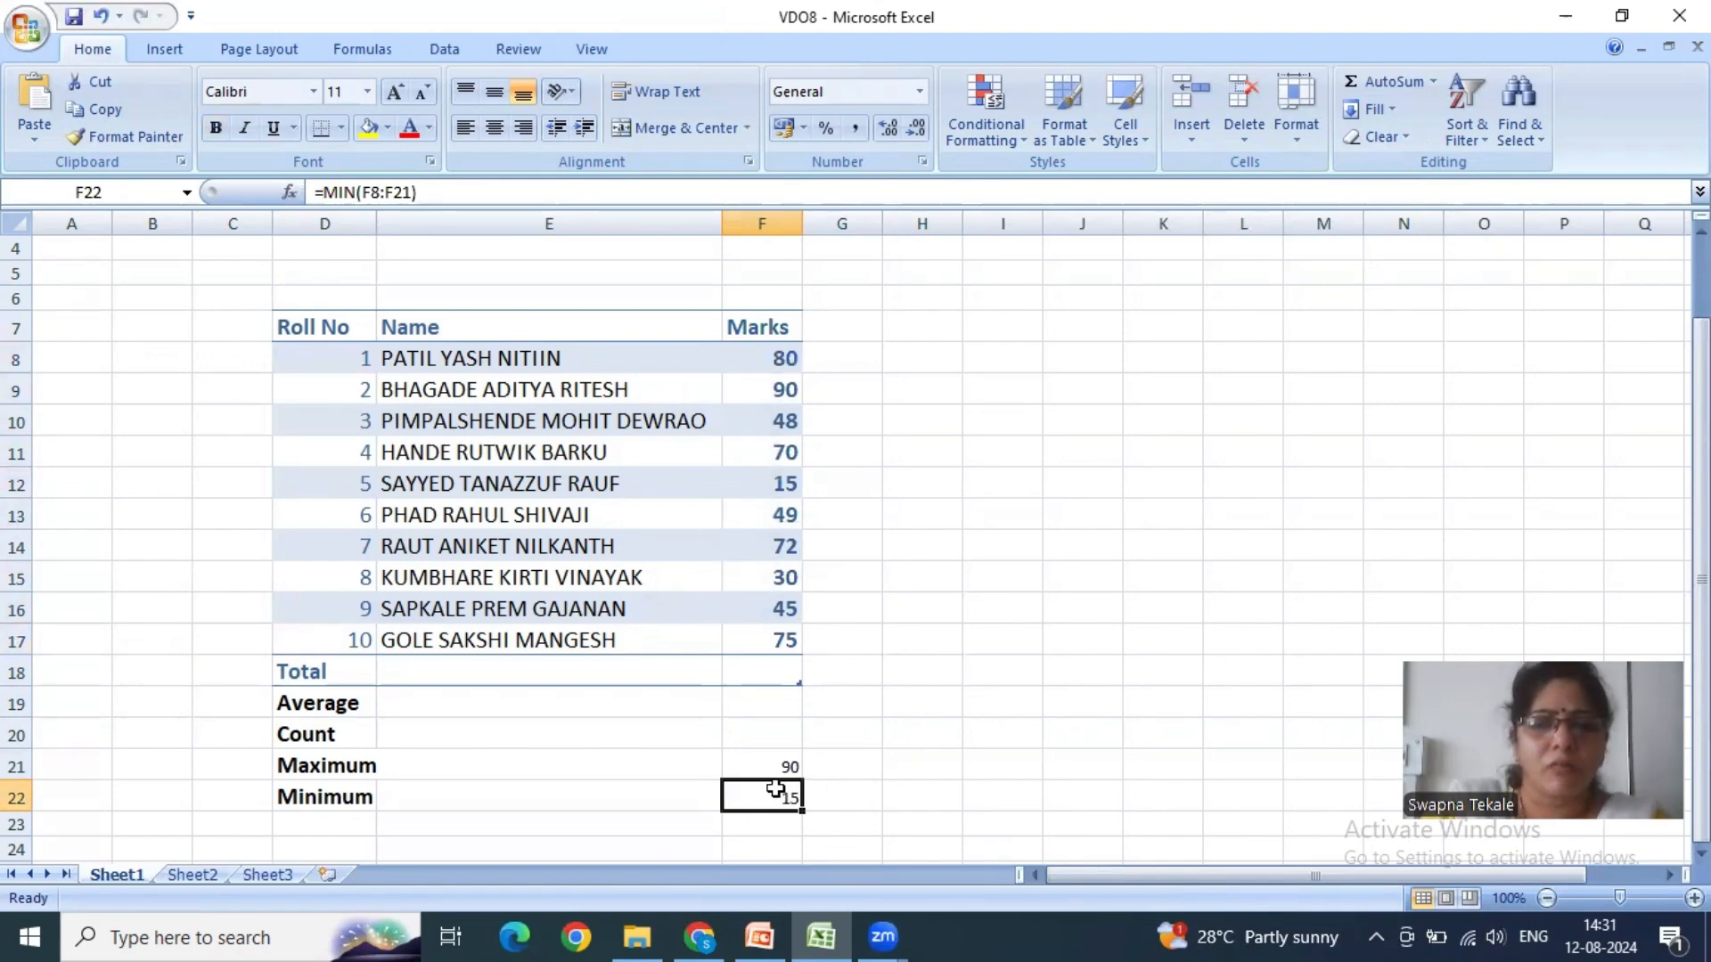
click(787, 770)
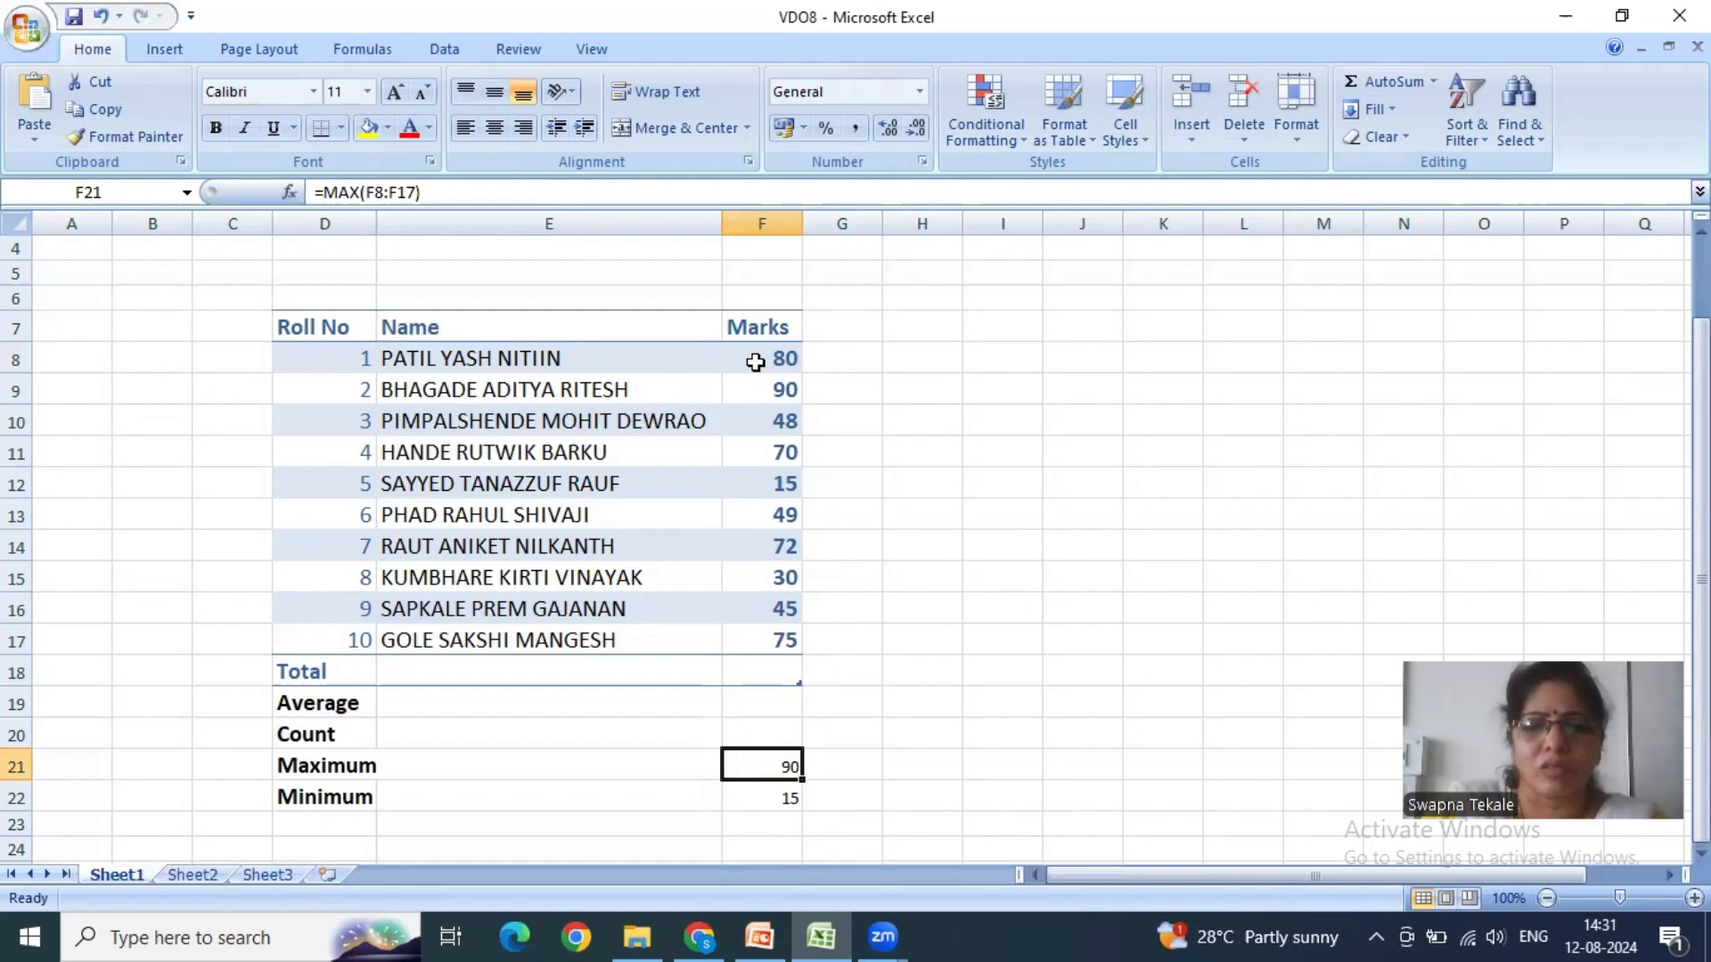
click(757, 796)
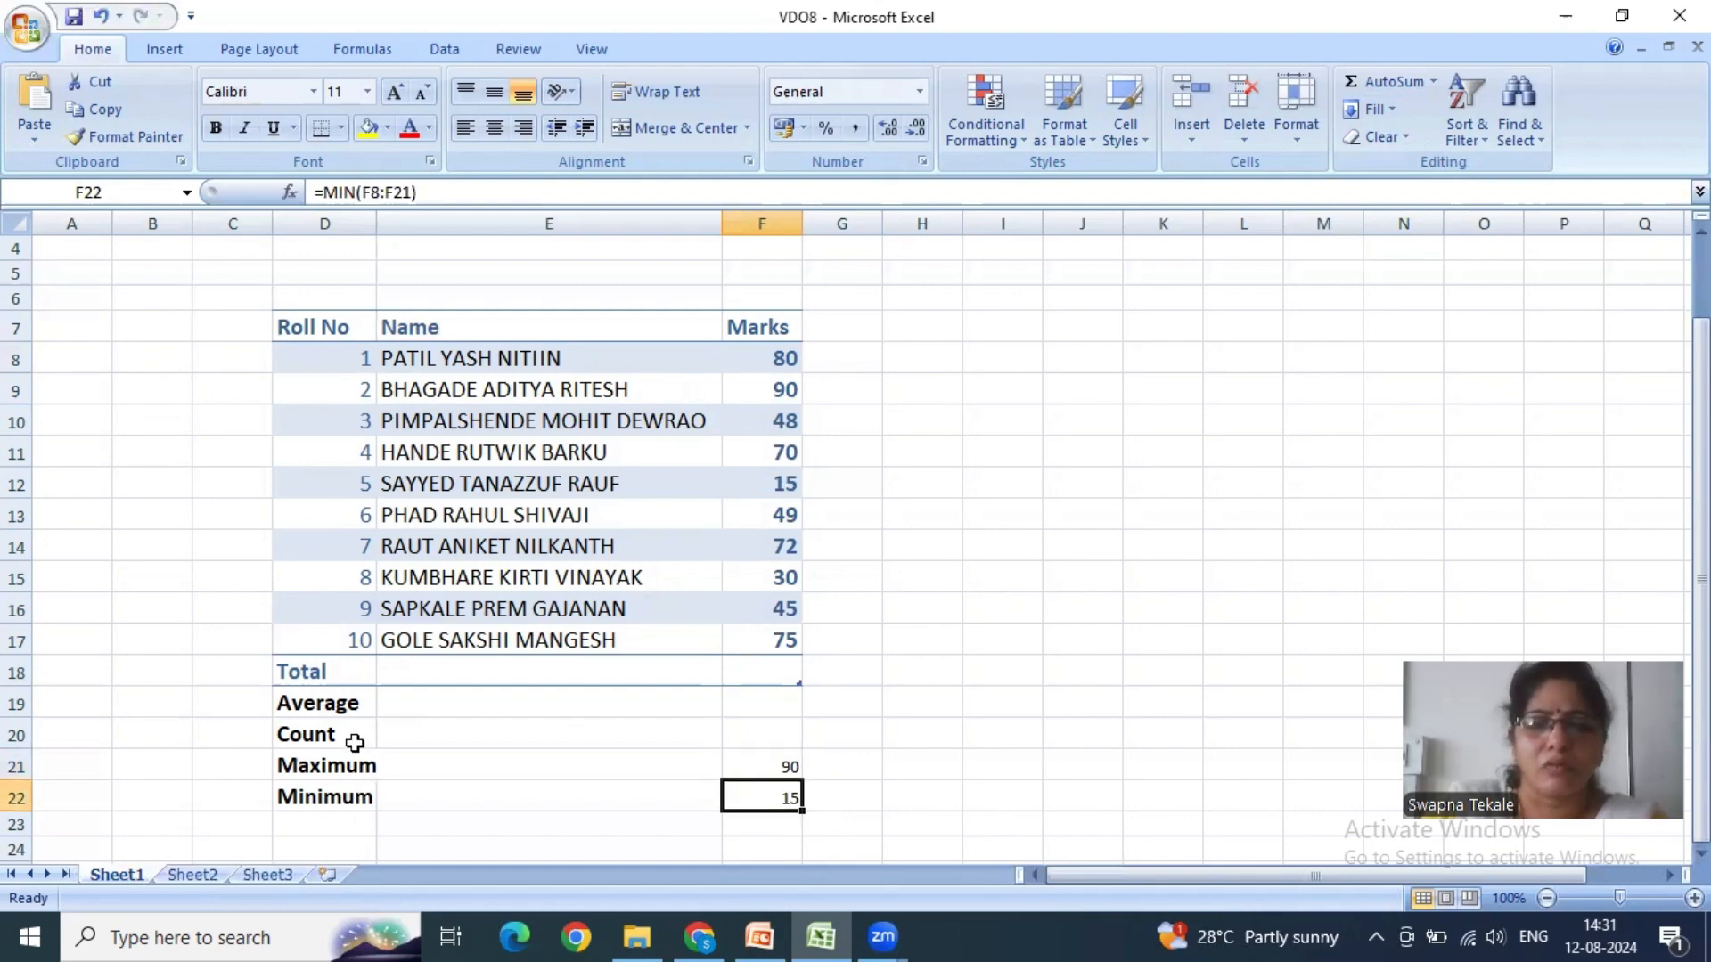
- Try AutoSum's Count Numbers over F8:F20 to fill the Count cell F20, and undo it
click(751, 732)
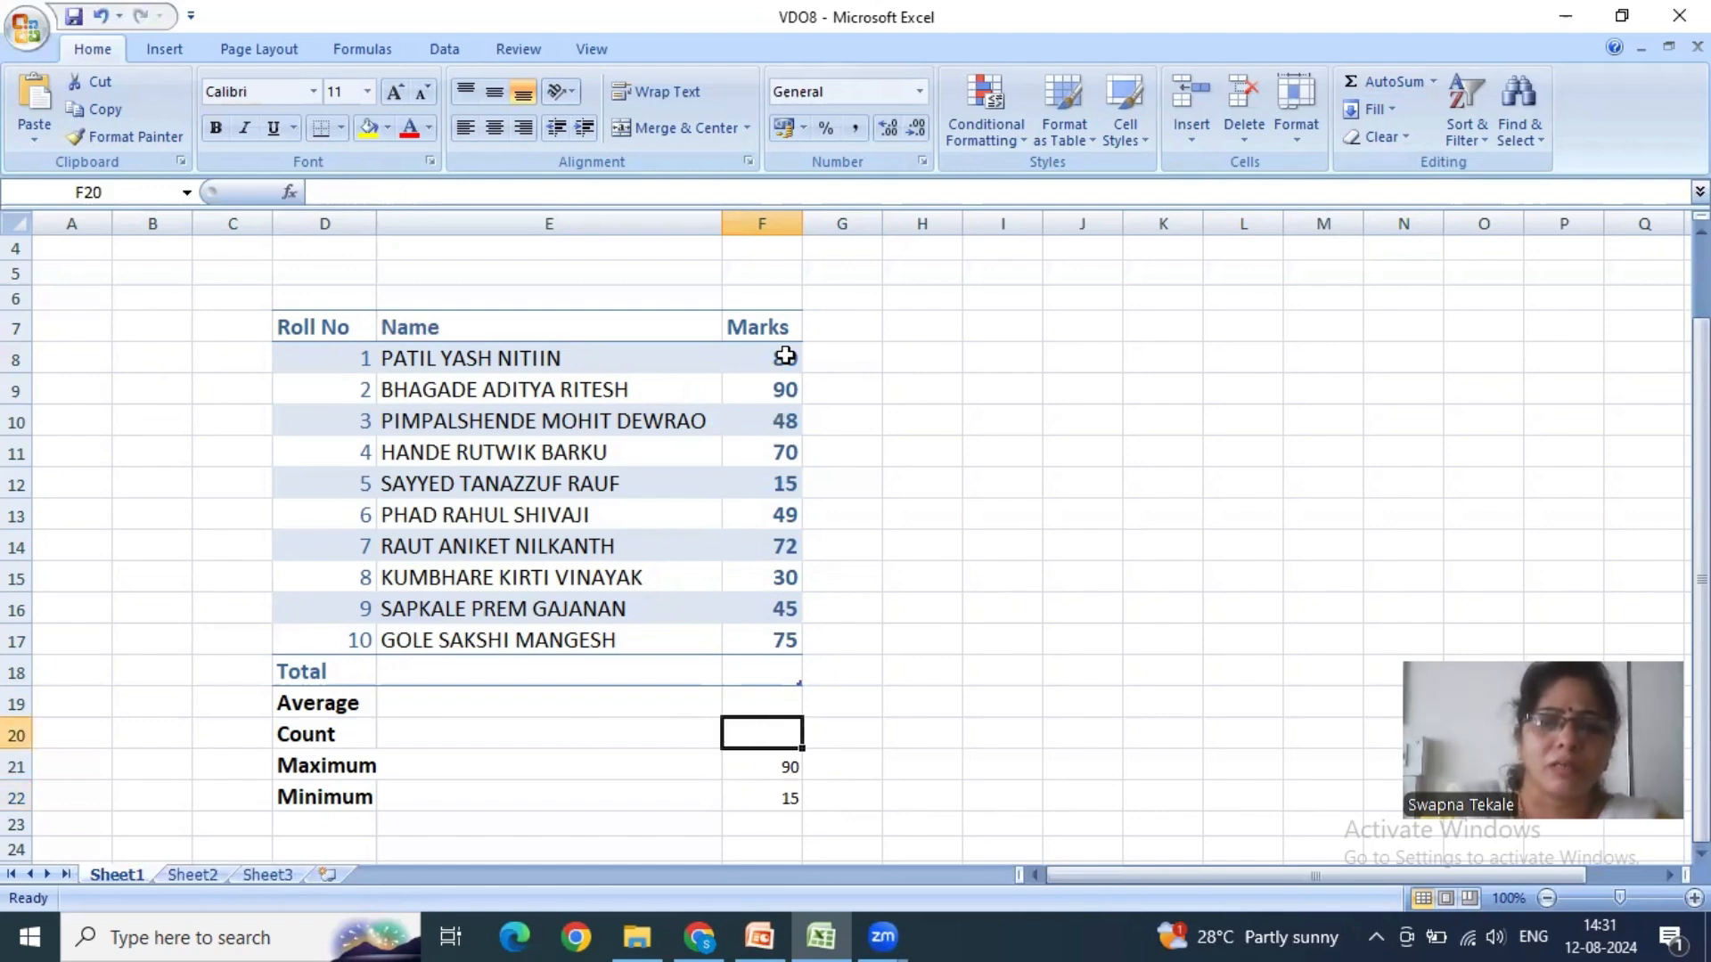
drag(784, 357, 767, 718)
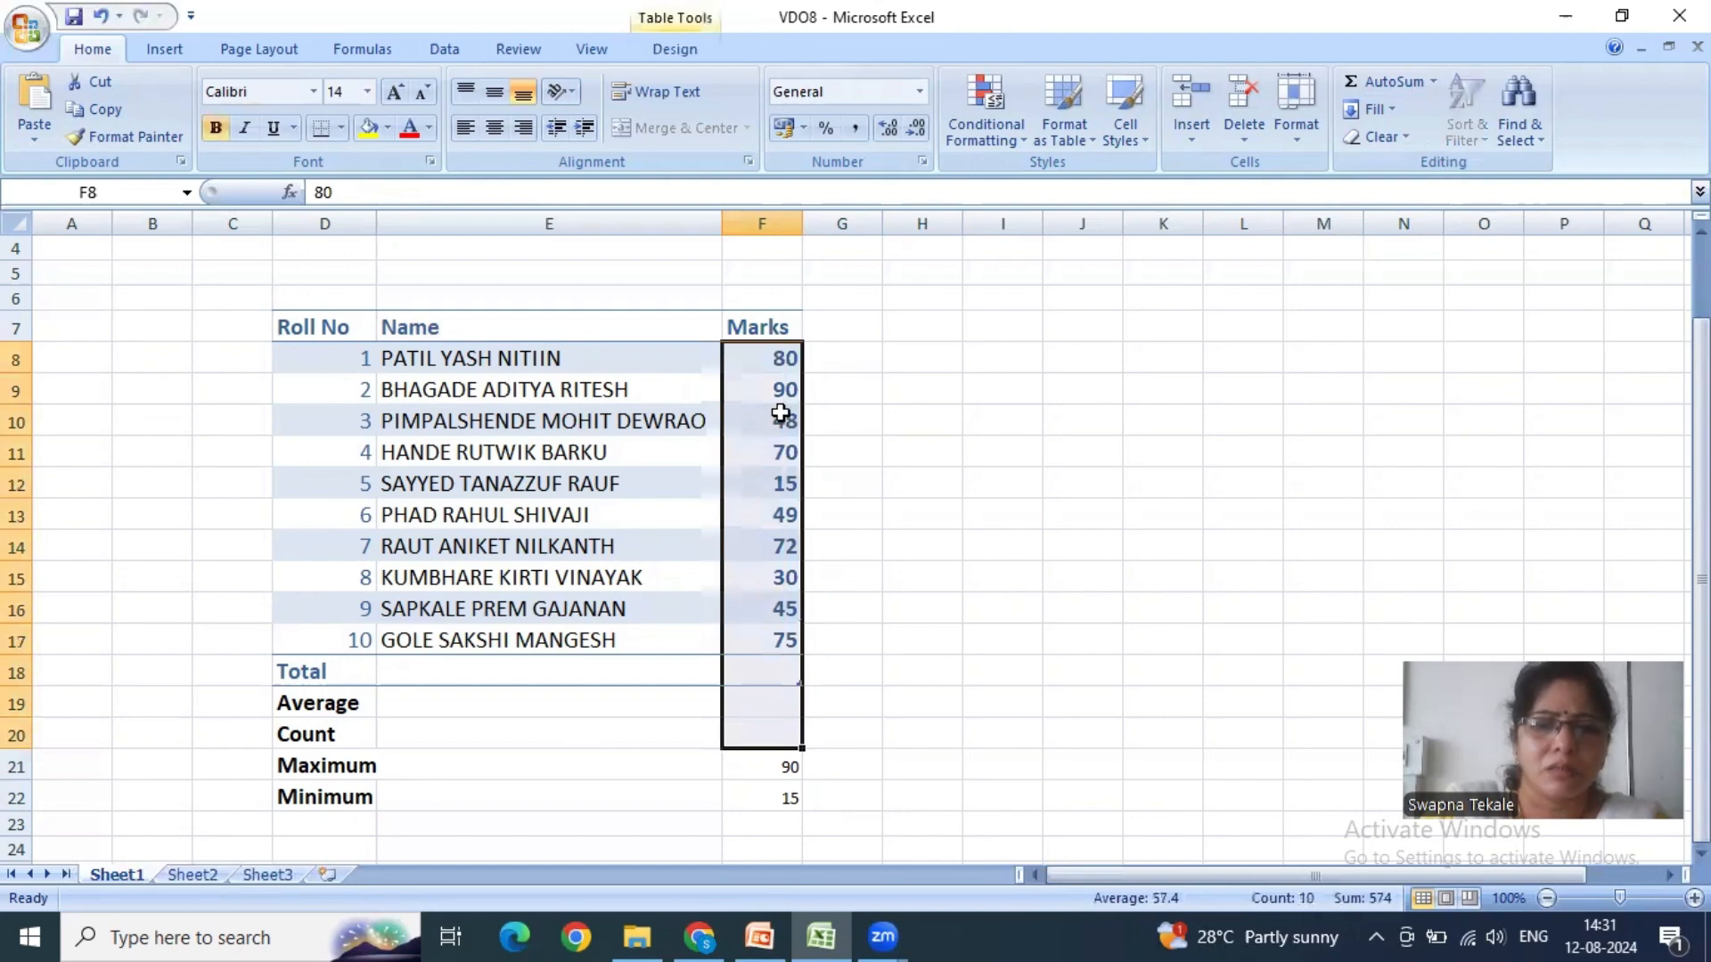
click(1434, 82)
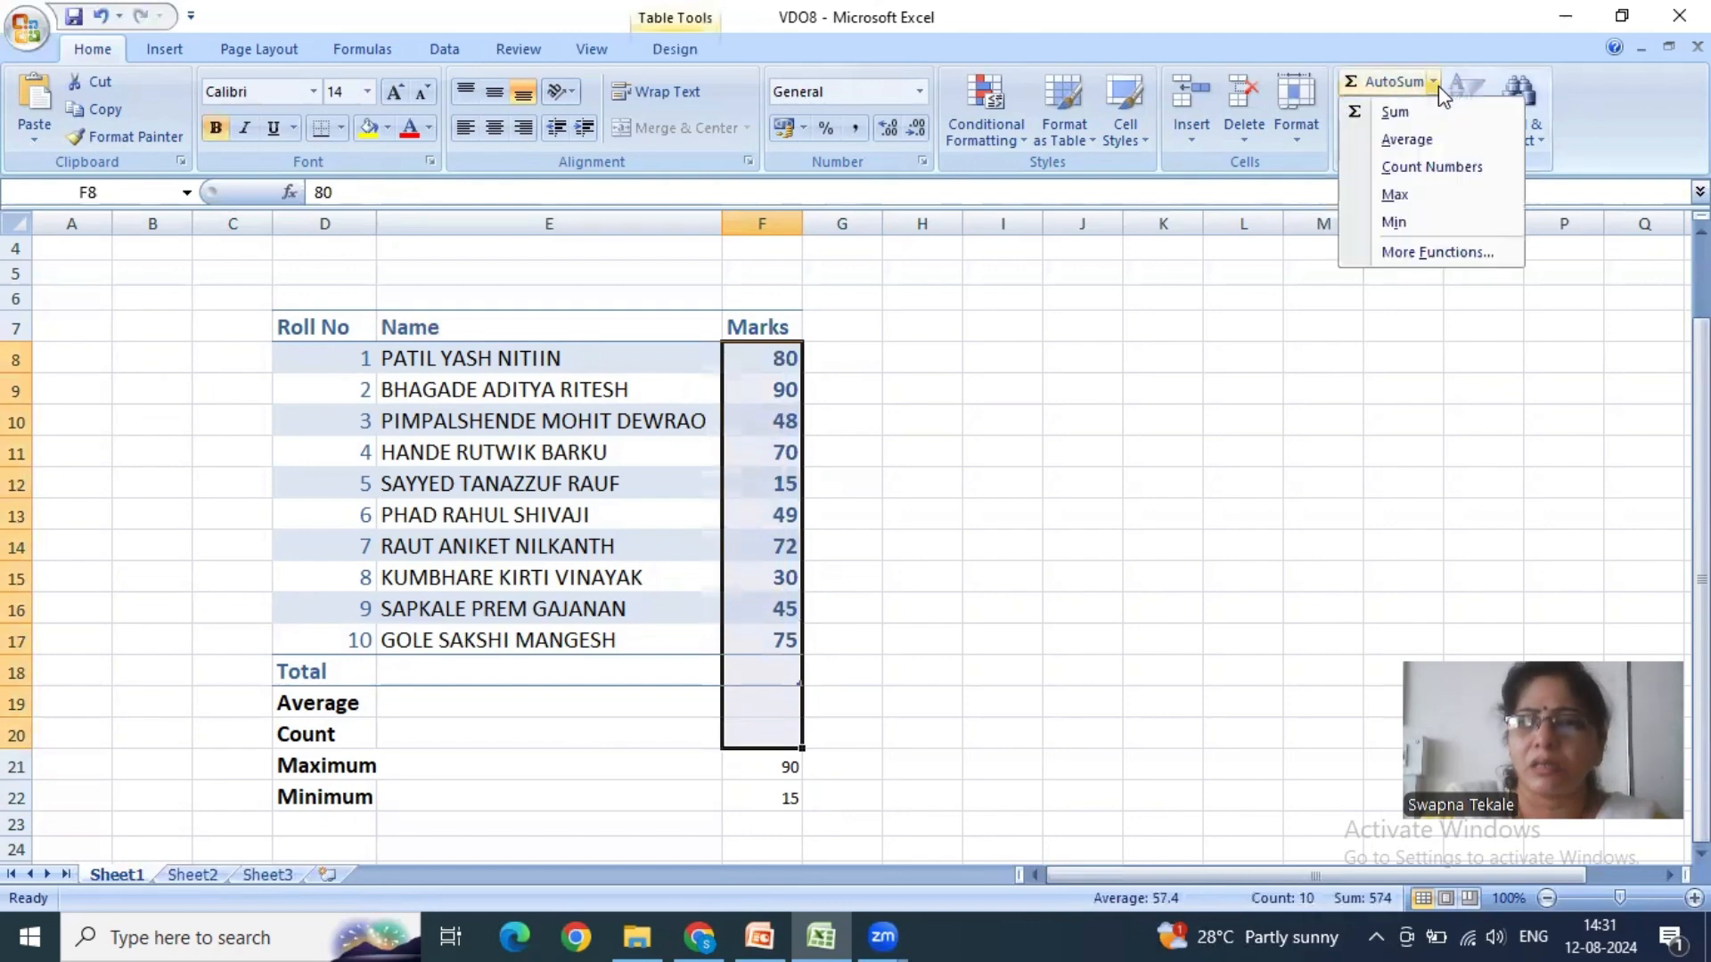
click(1425, 167)
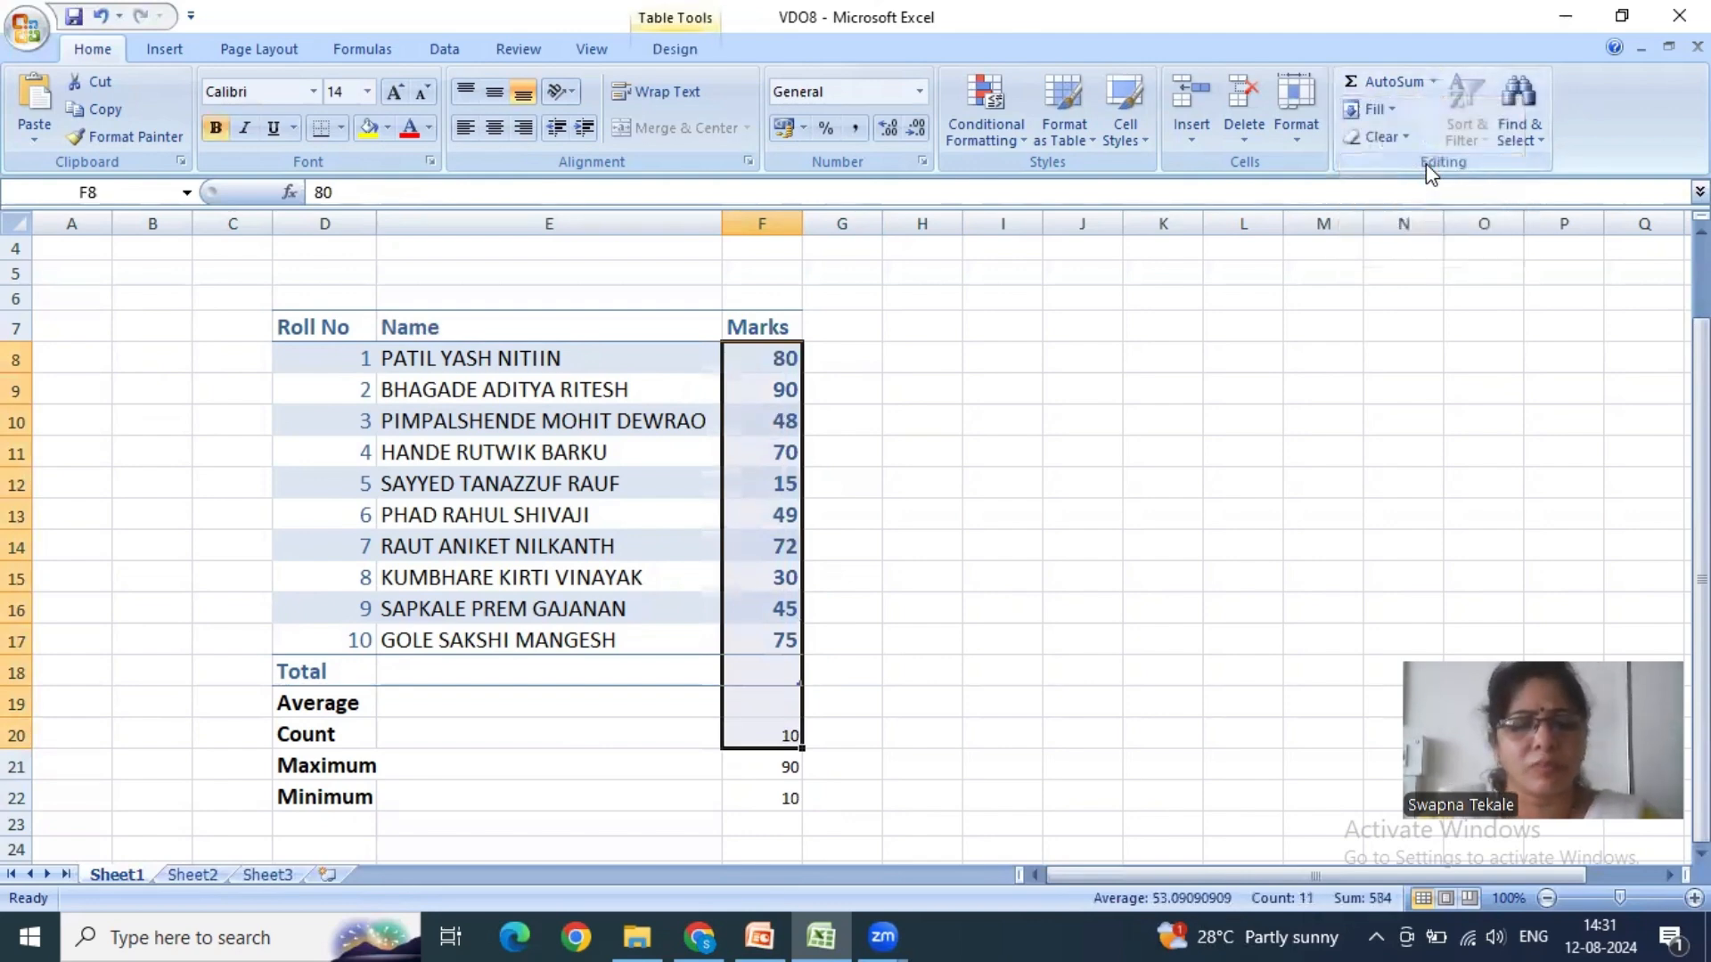
key(ctrl+z)
click(947, 728)
click(790, 739)
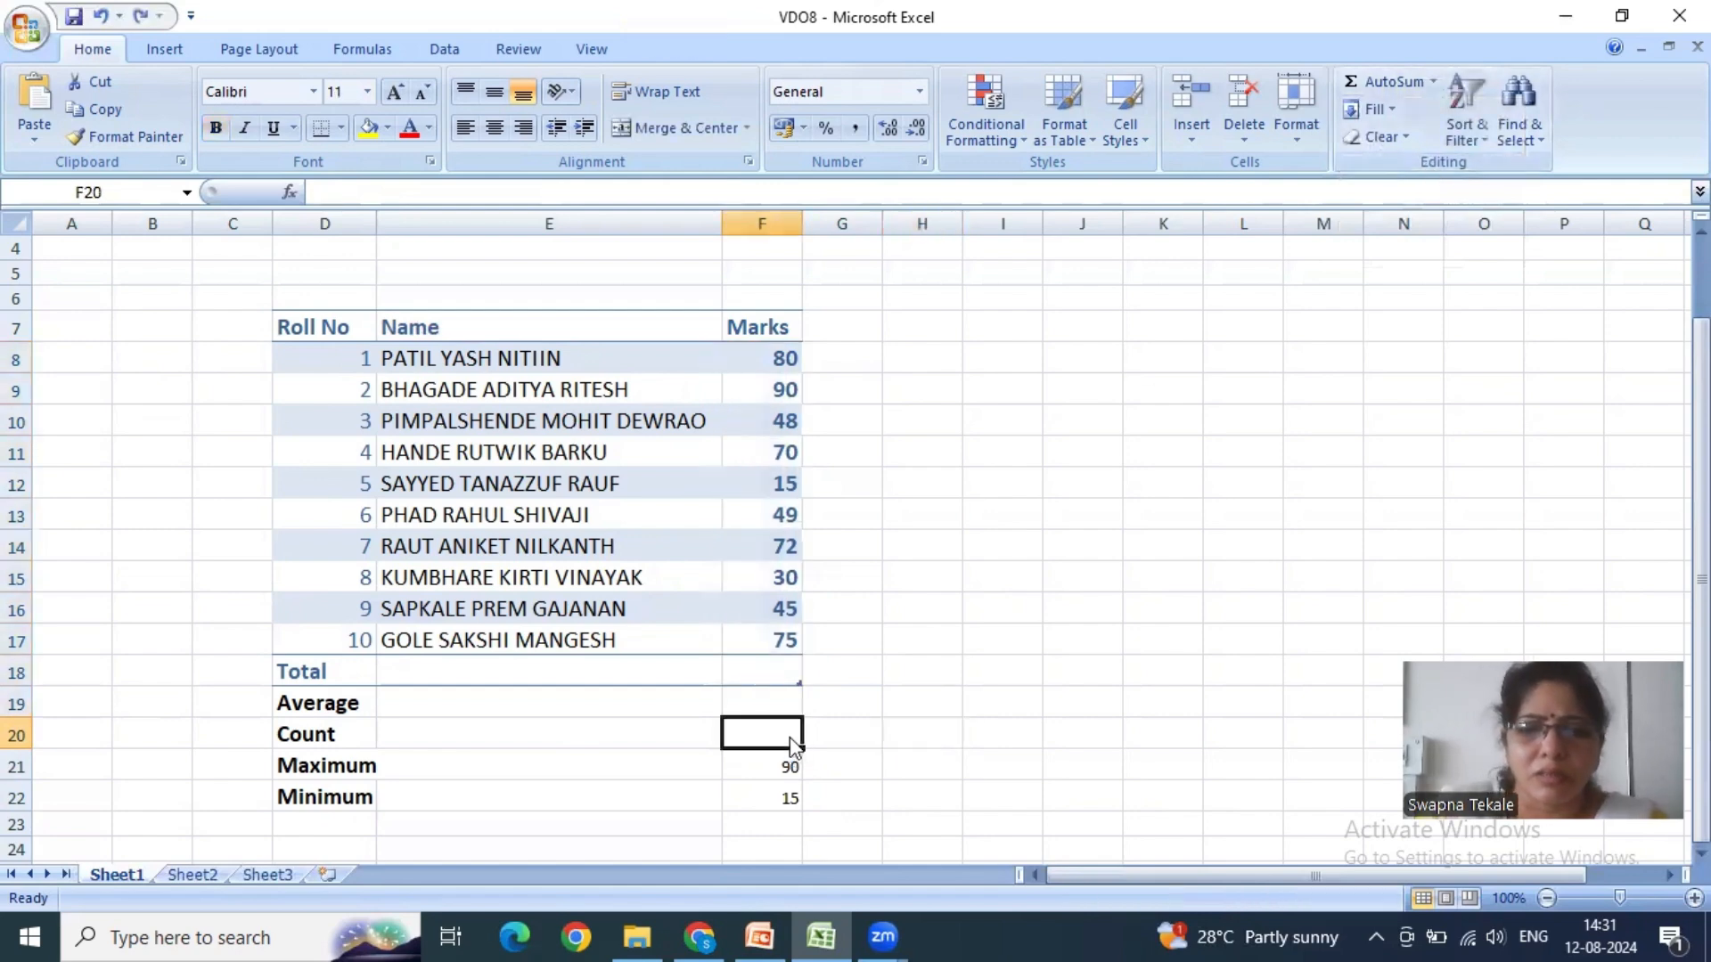
text(=)
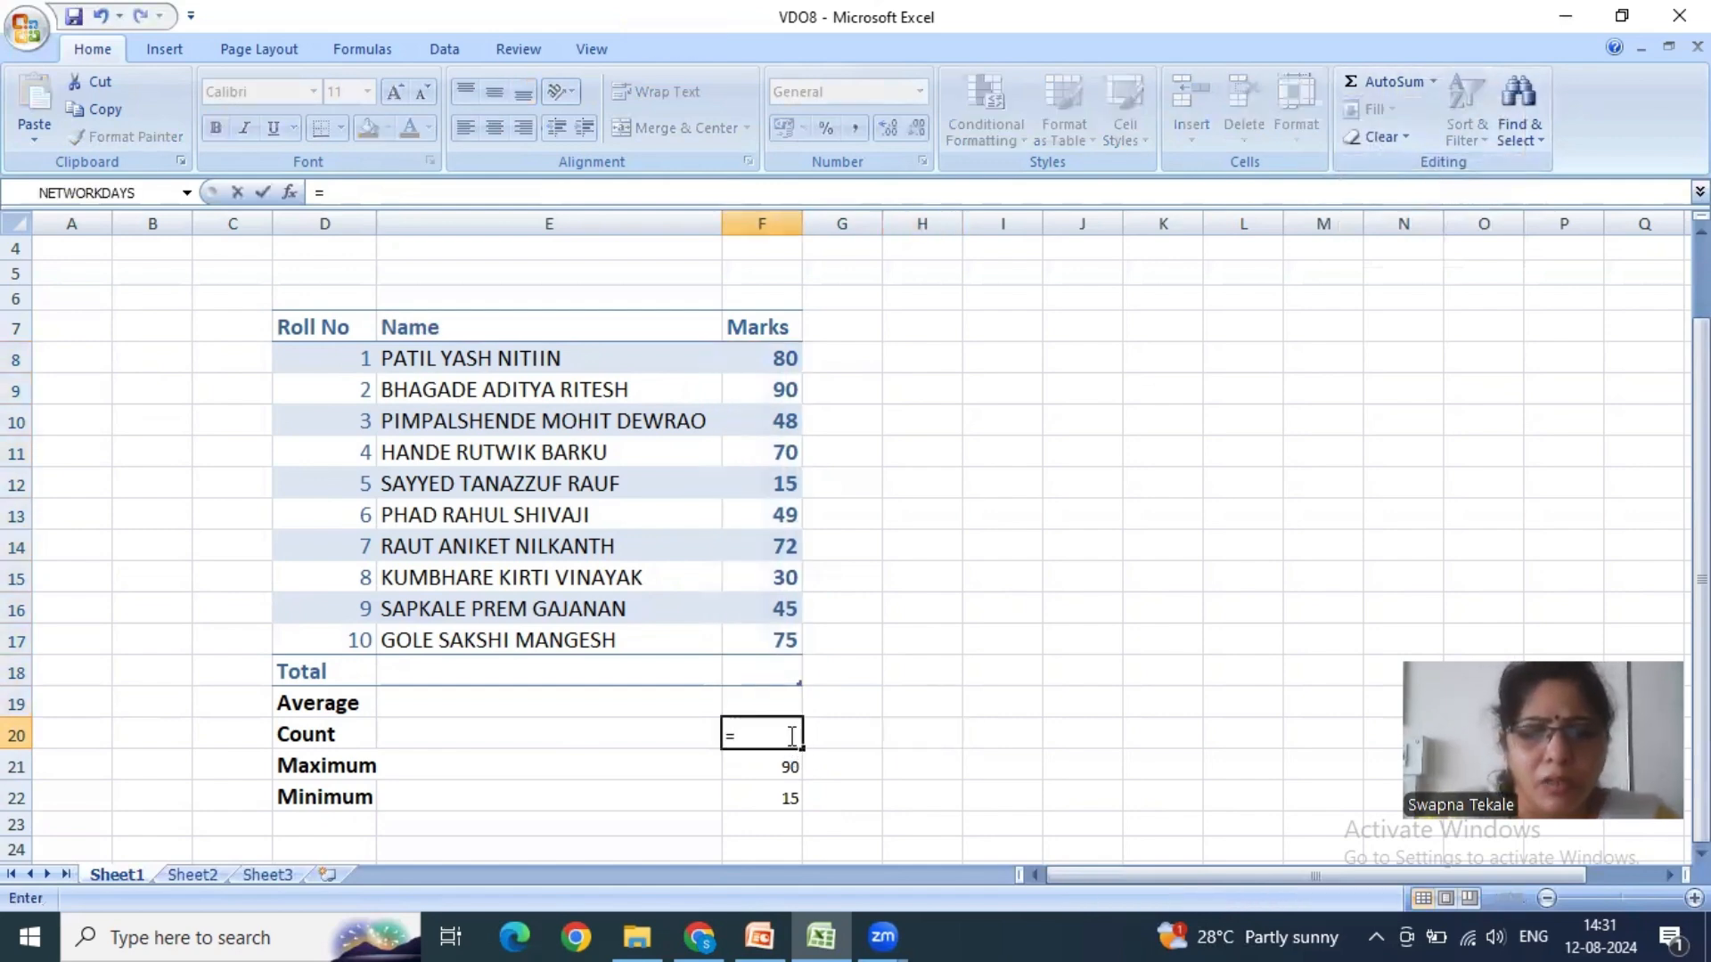
key(BackSpace)
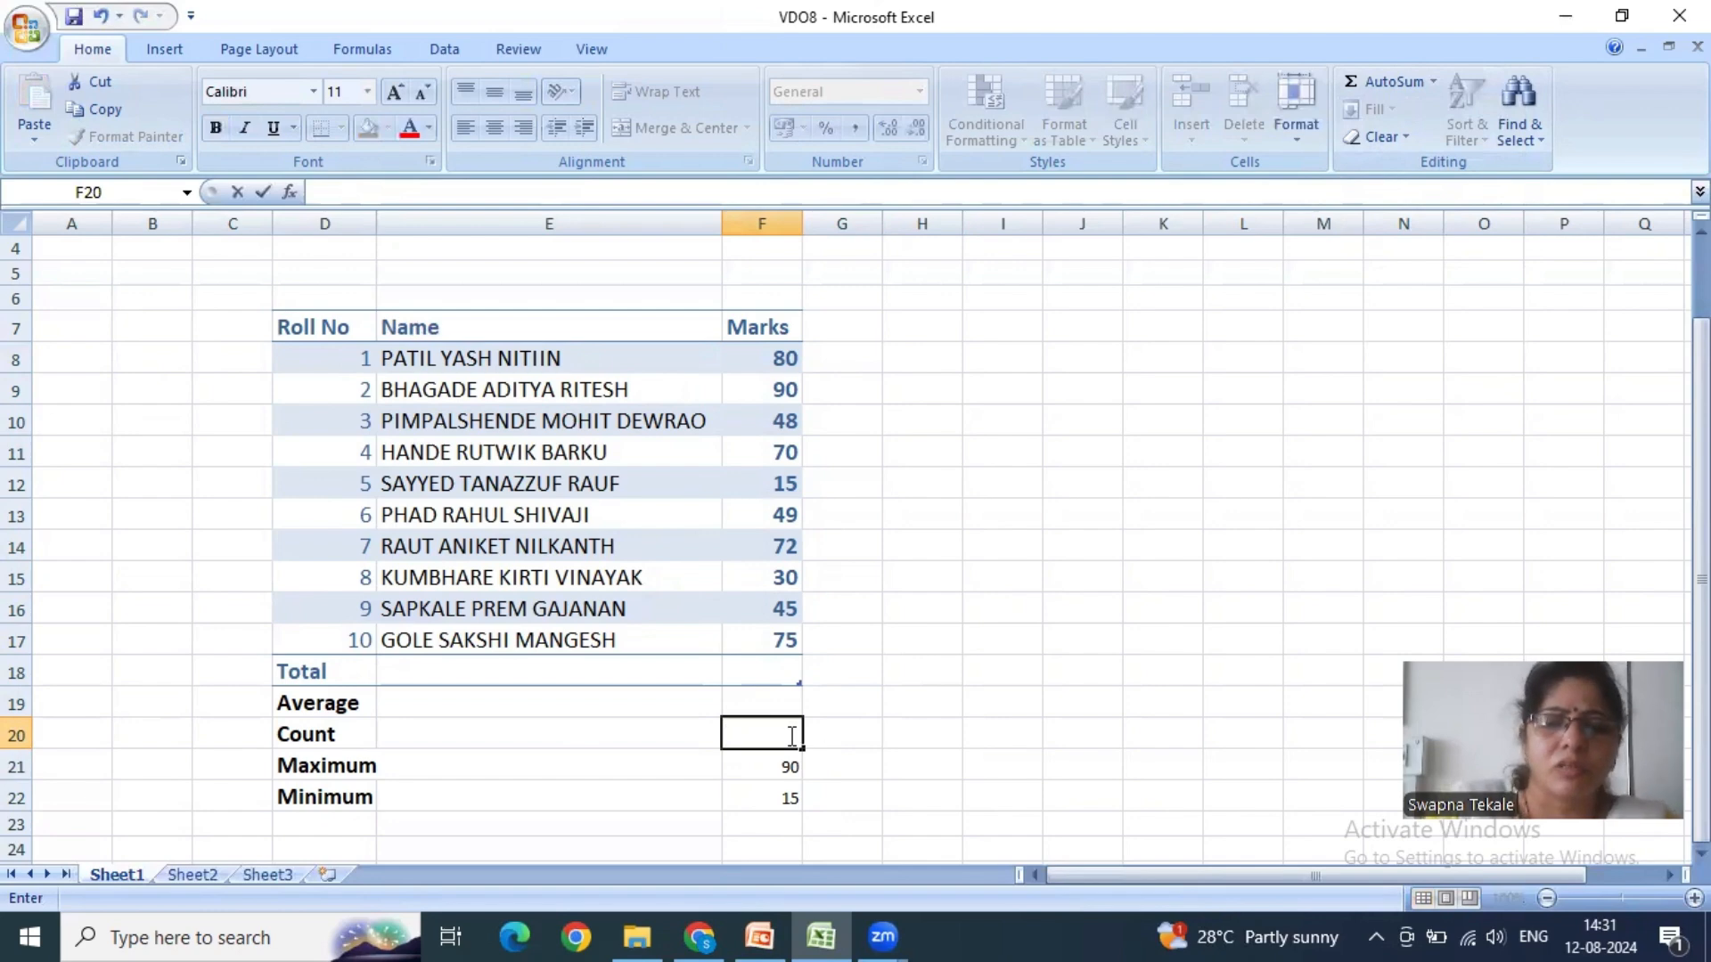
key(Escape)
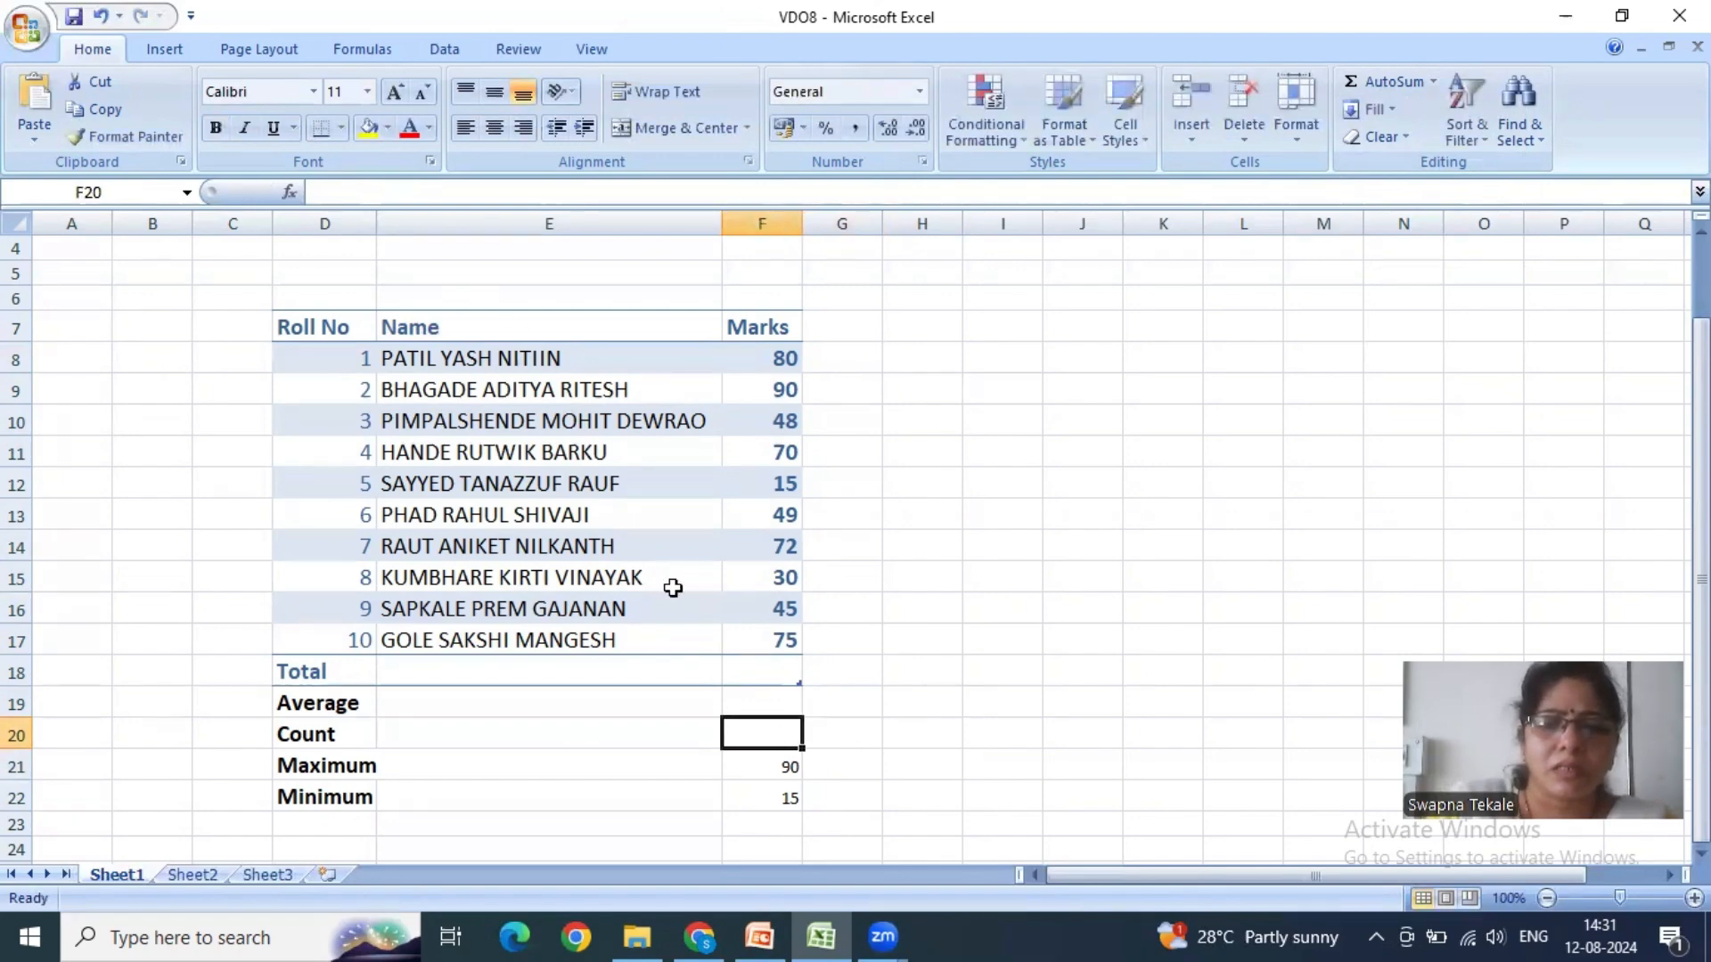
- Enter the manual formula =count(f8:f17) in the Count cell F20 and check the entered formula
click(381, 191)
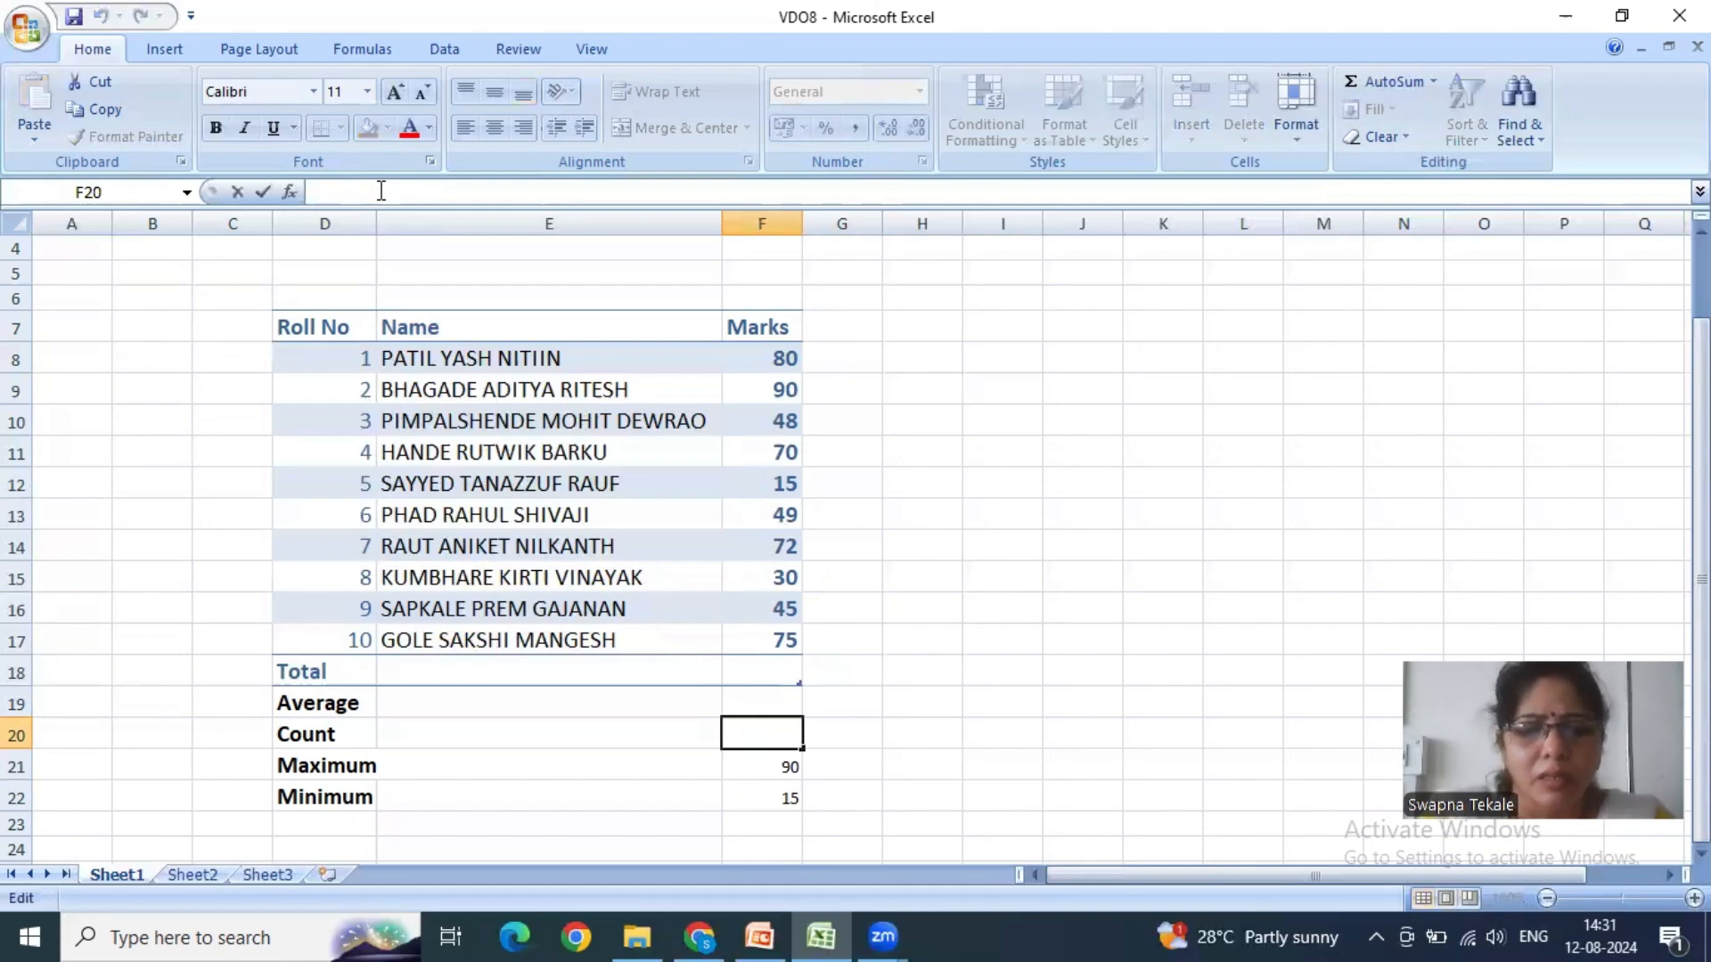
text(=cou)
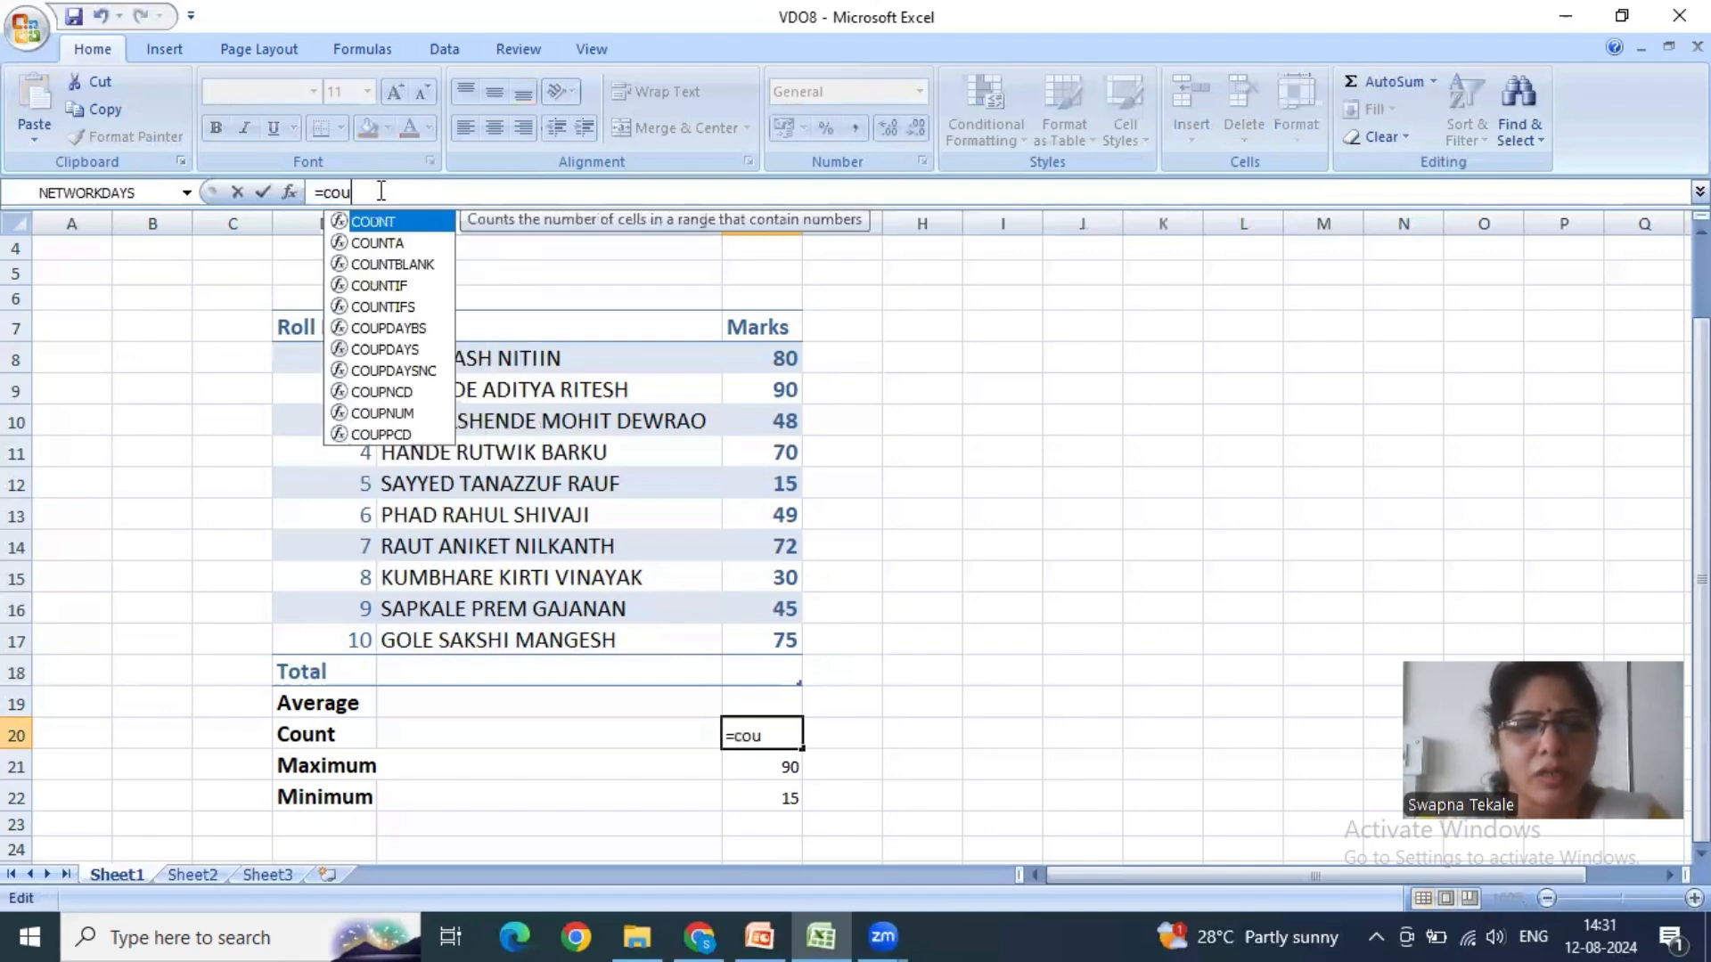
text(nt()
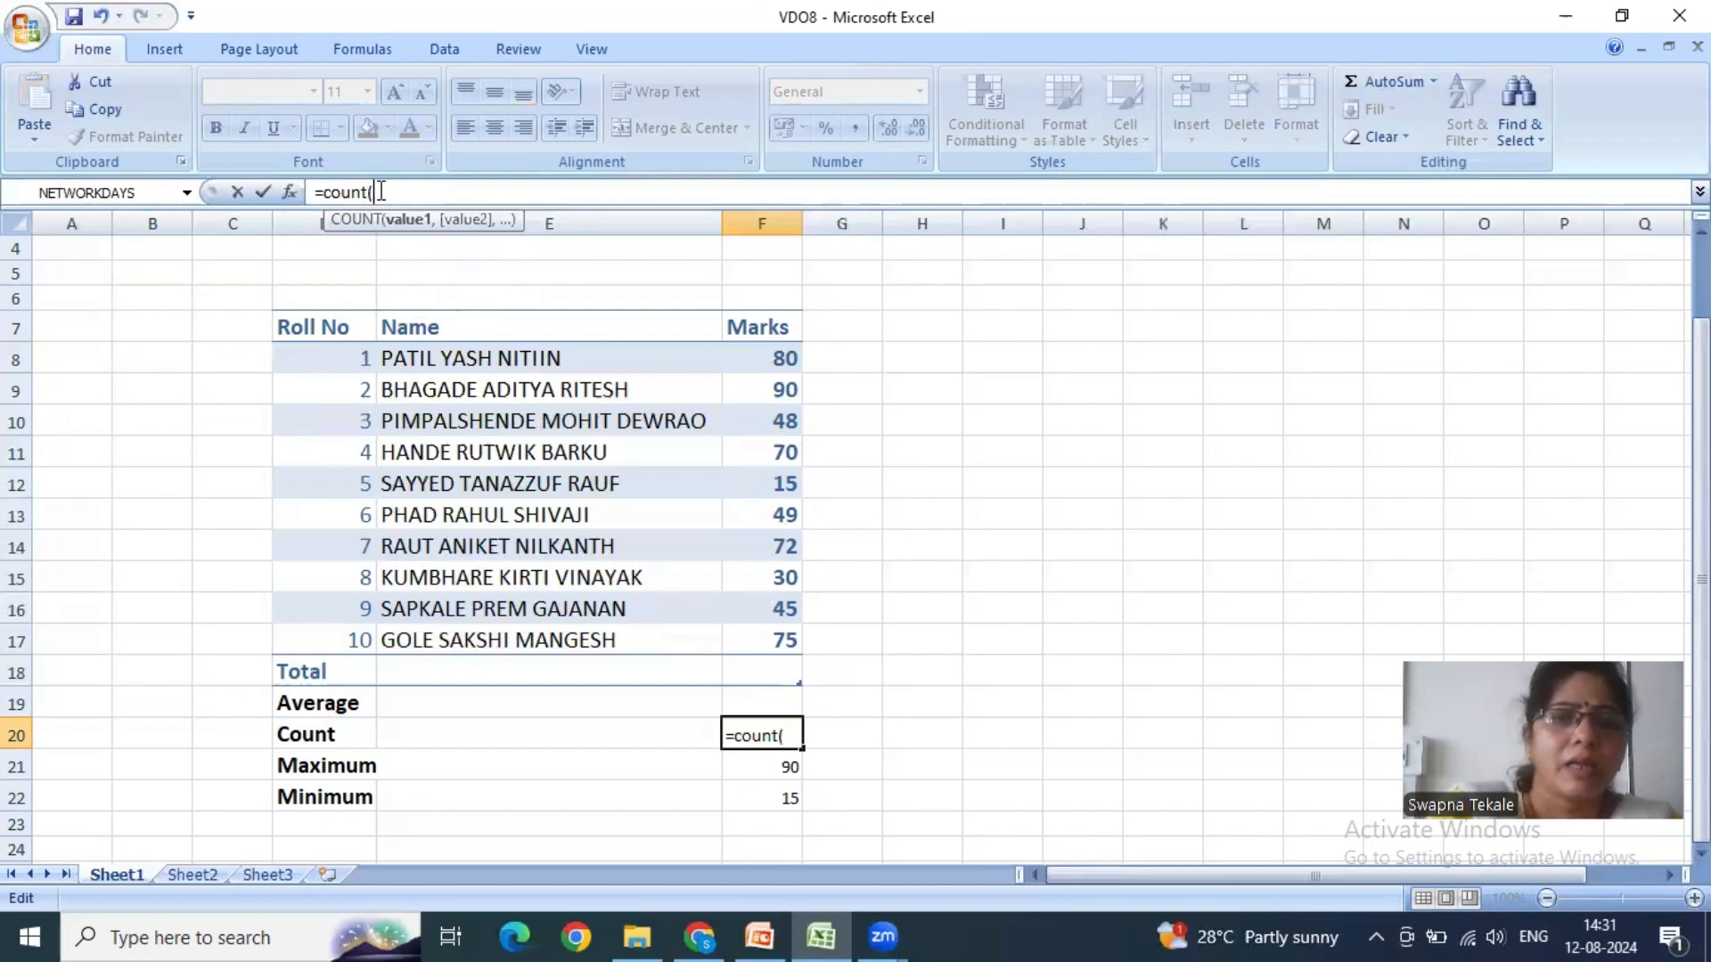
text(f)
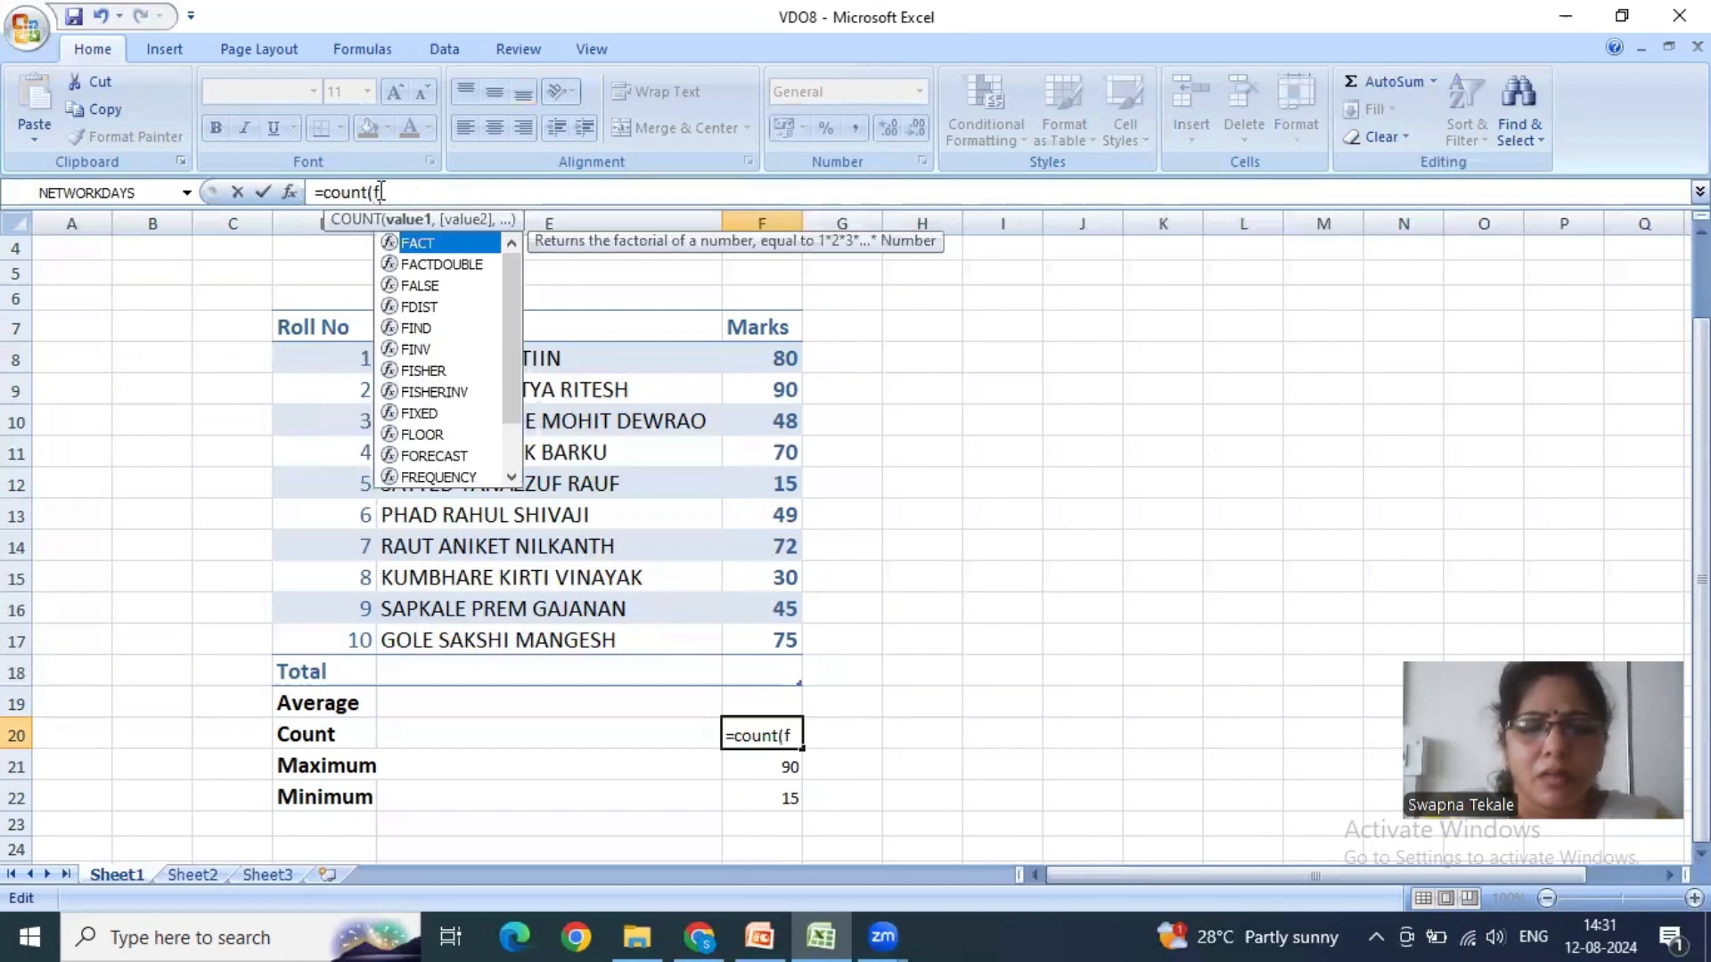
text(8)
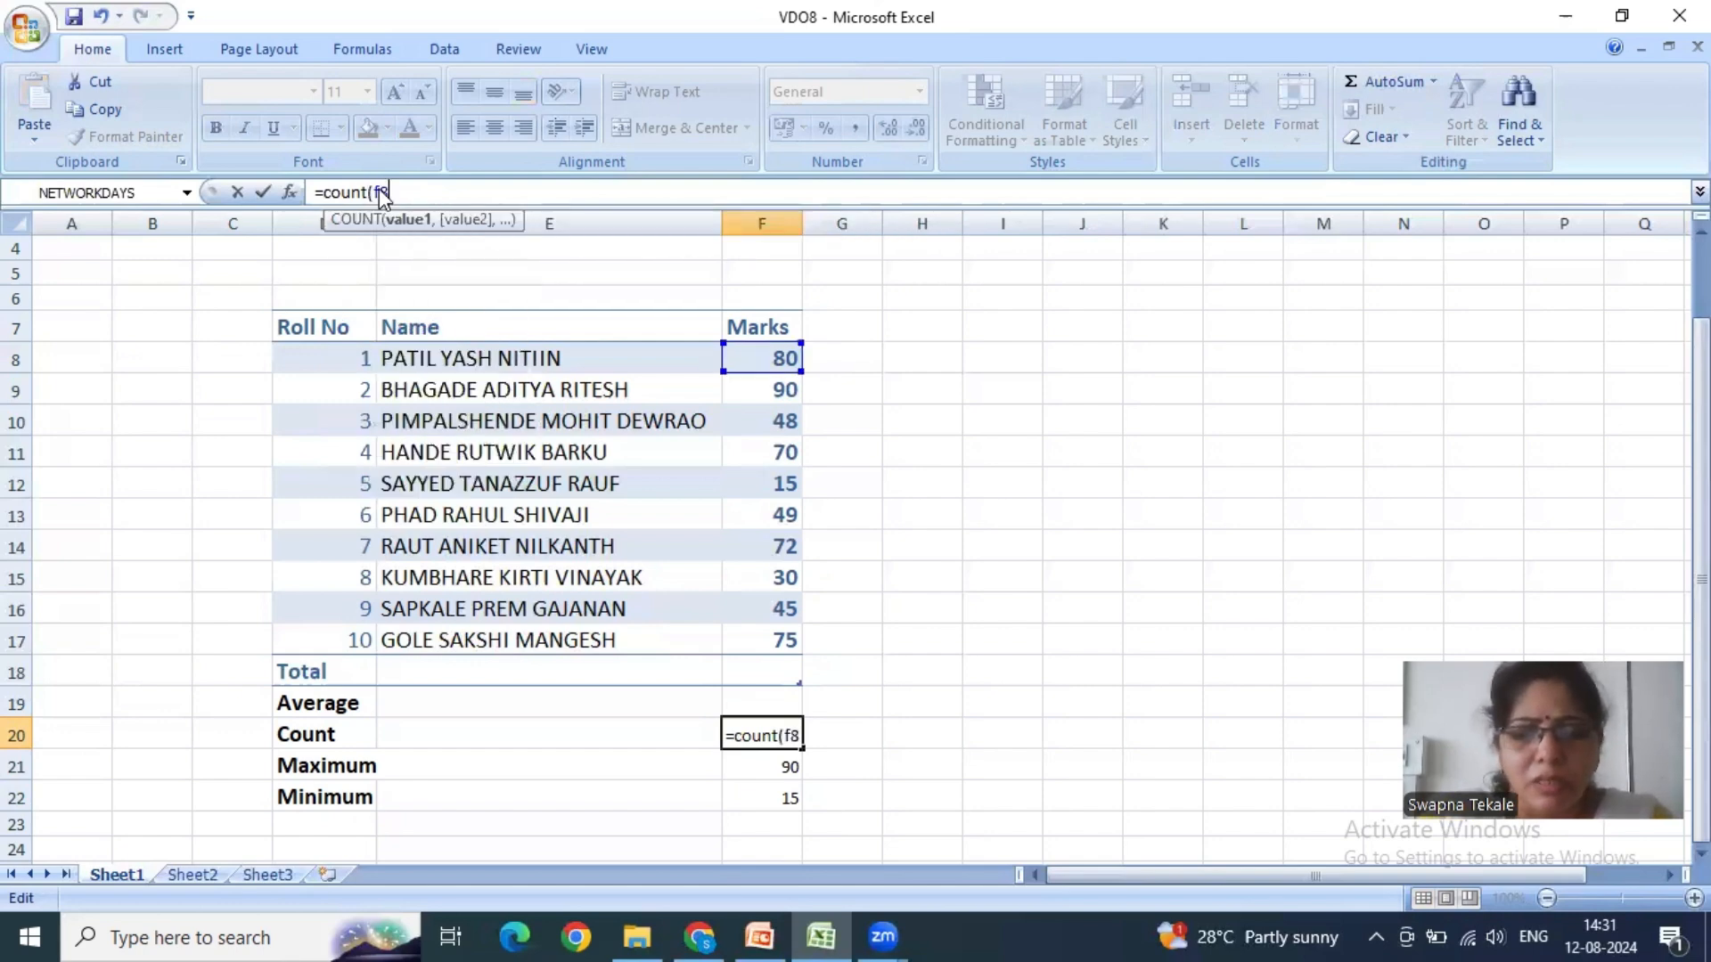
text(:f17)
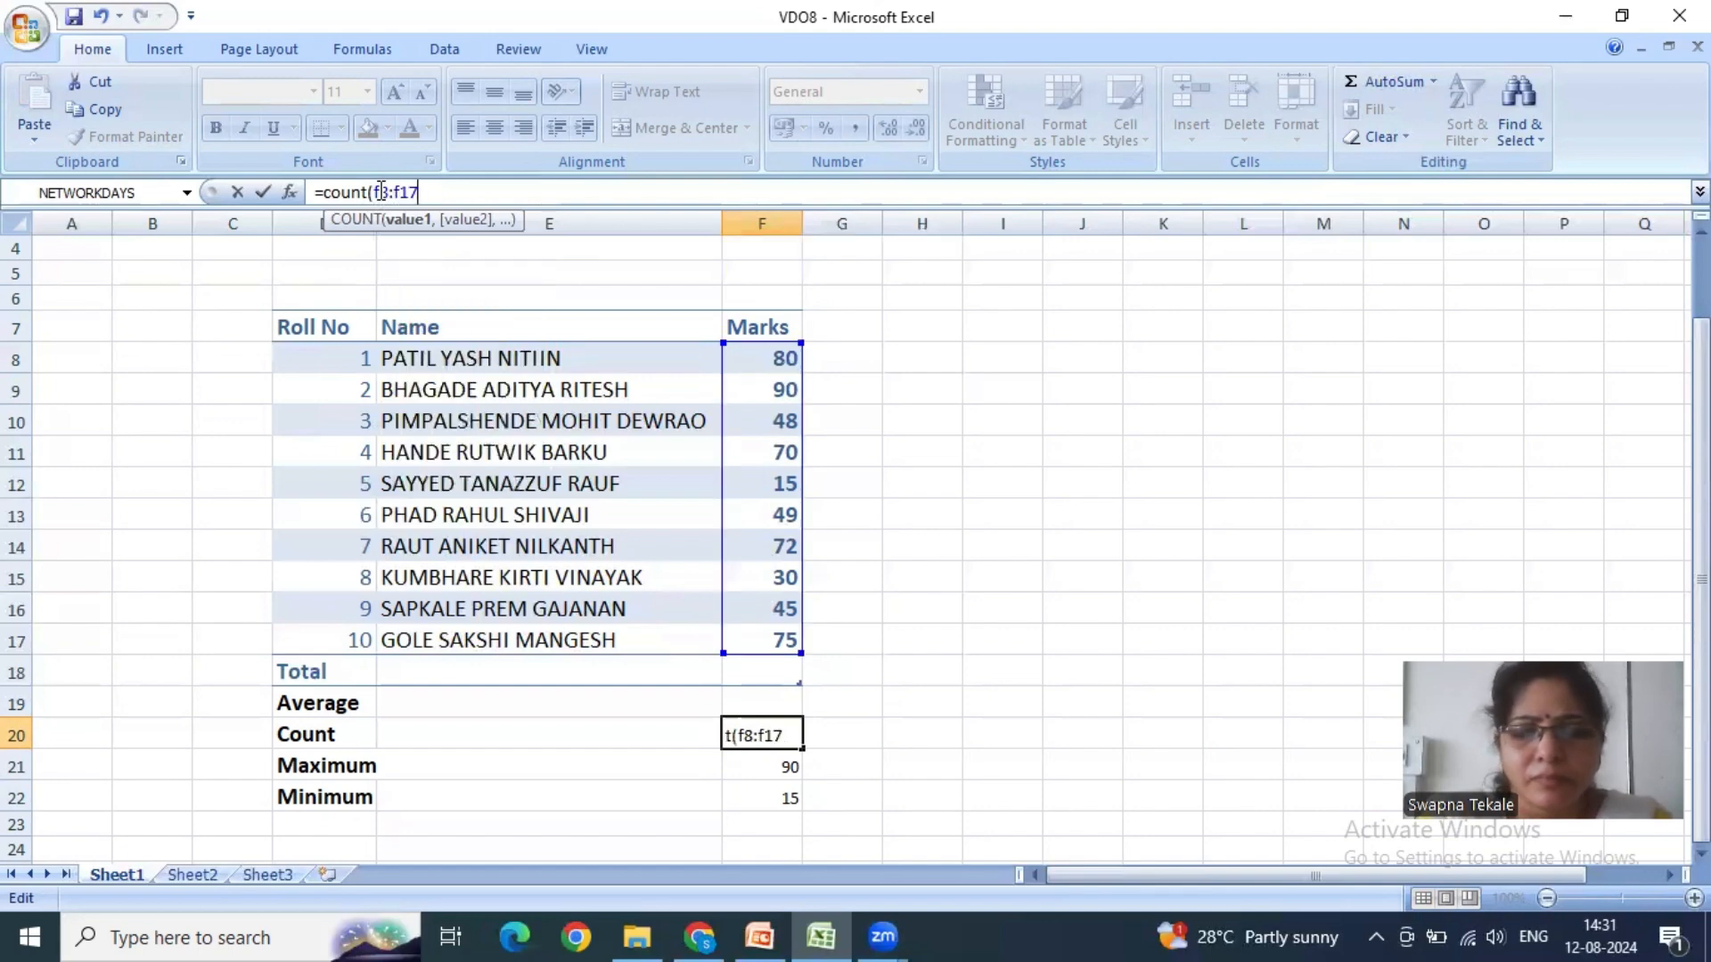
text())
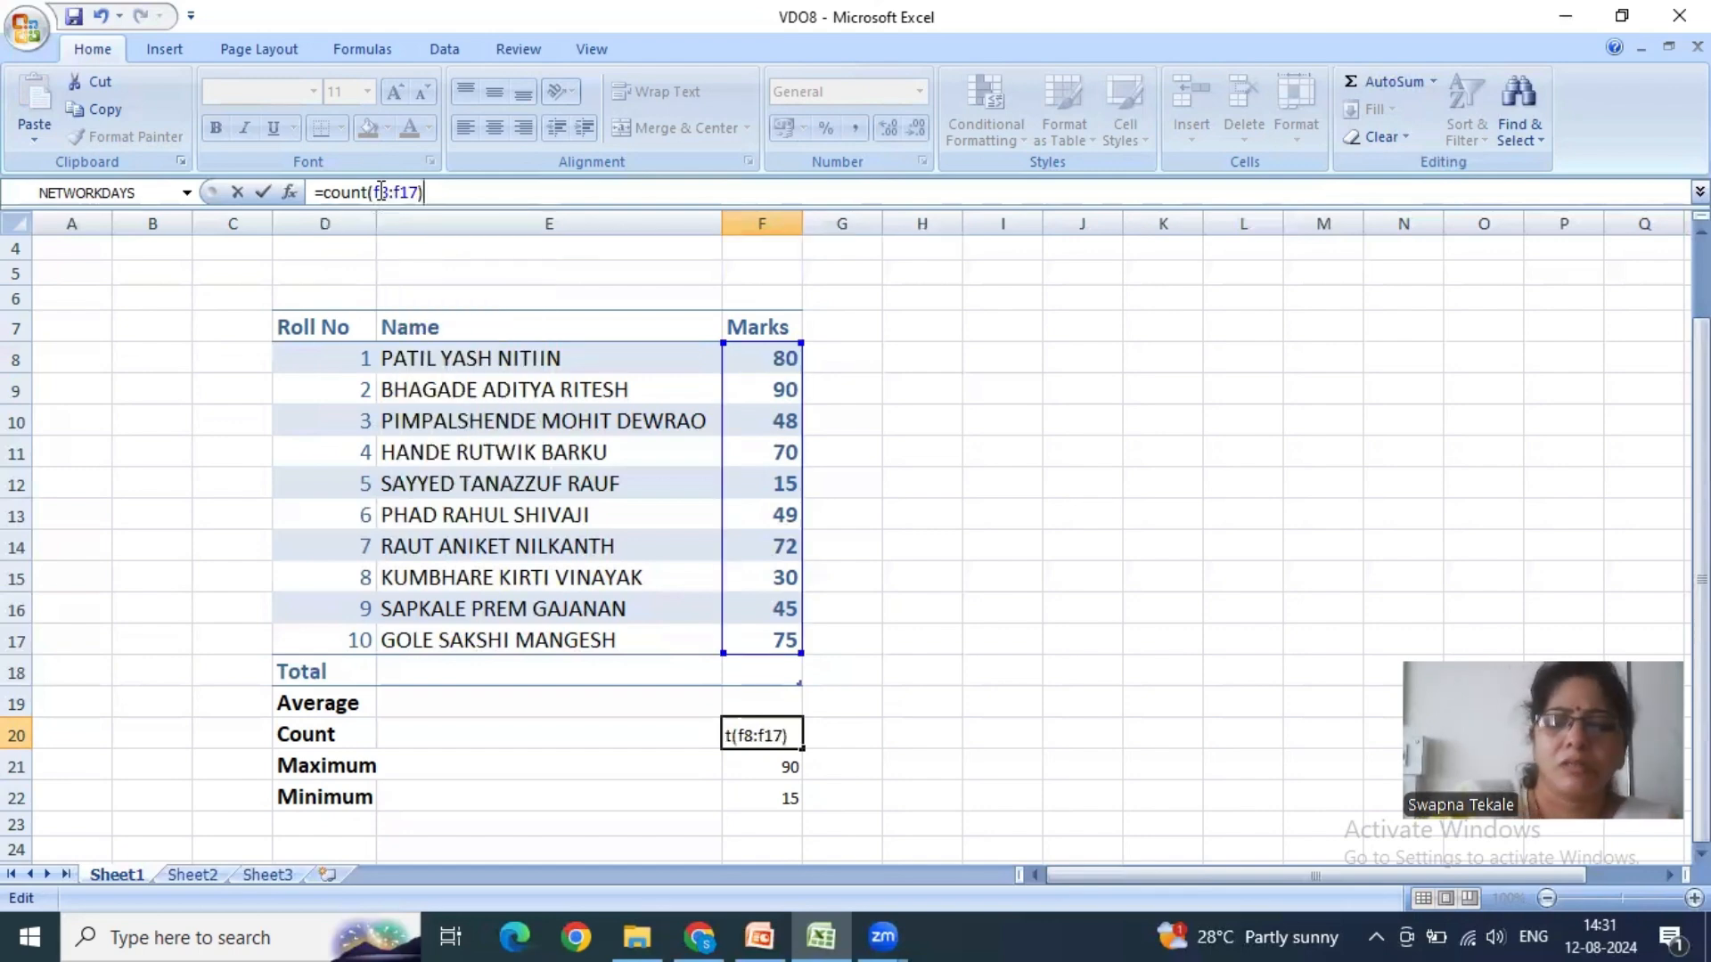
key(Return)
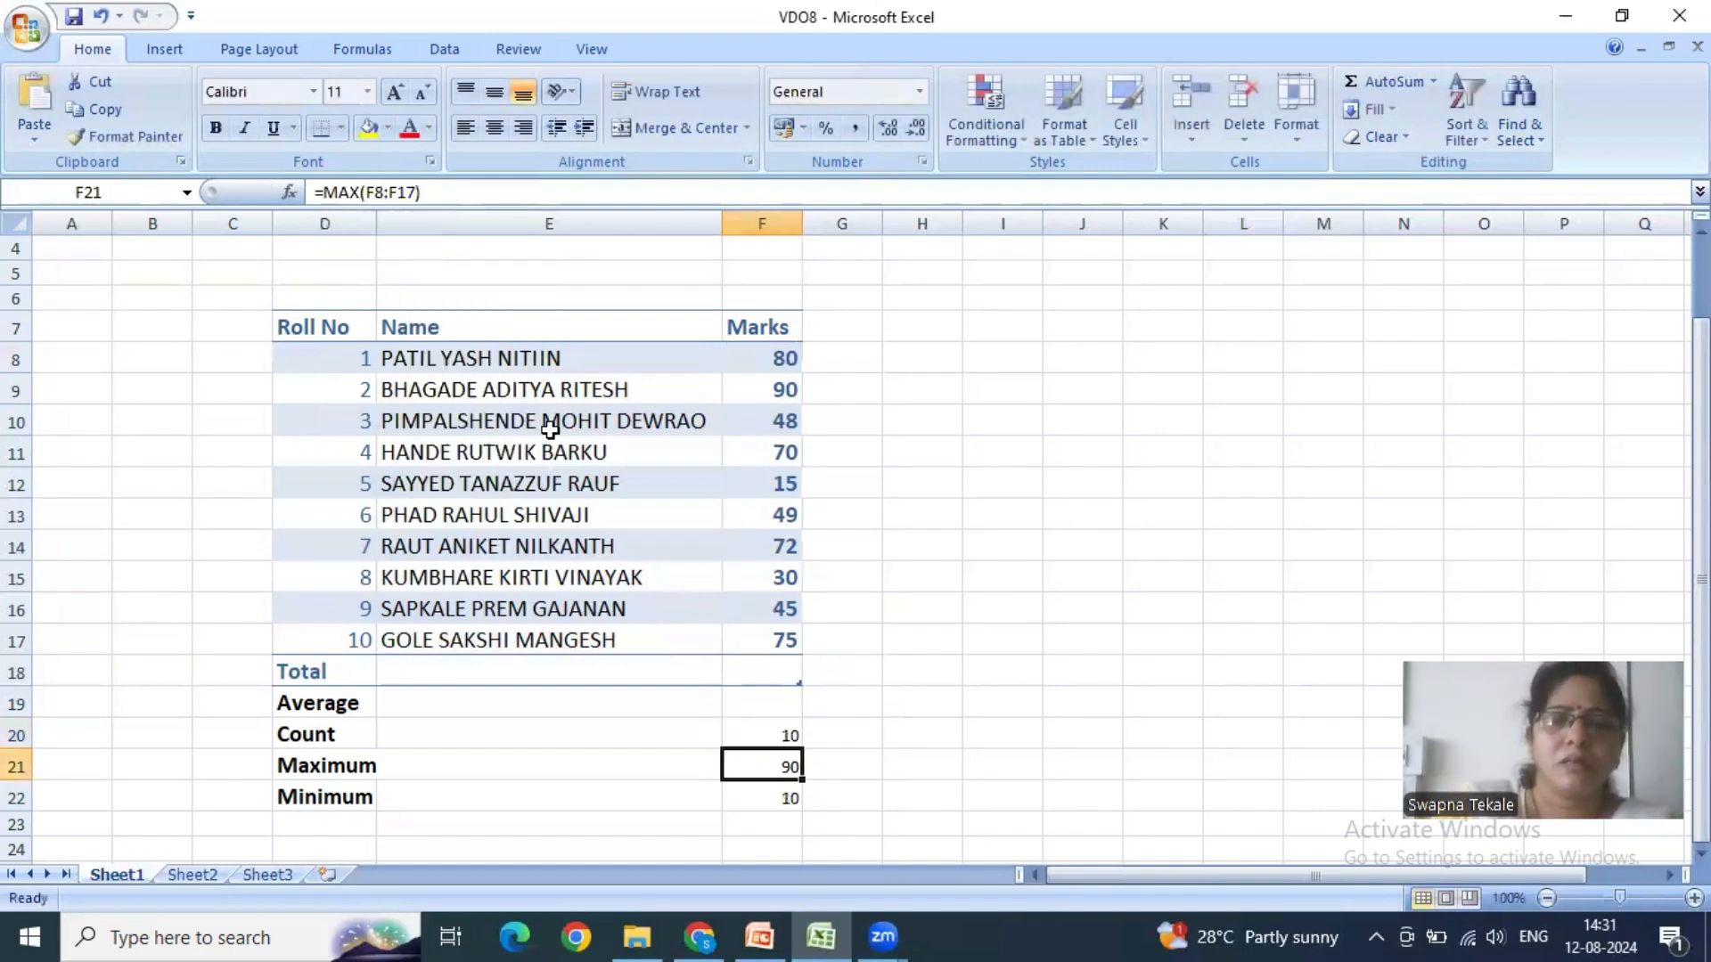
click(735, 739)
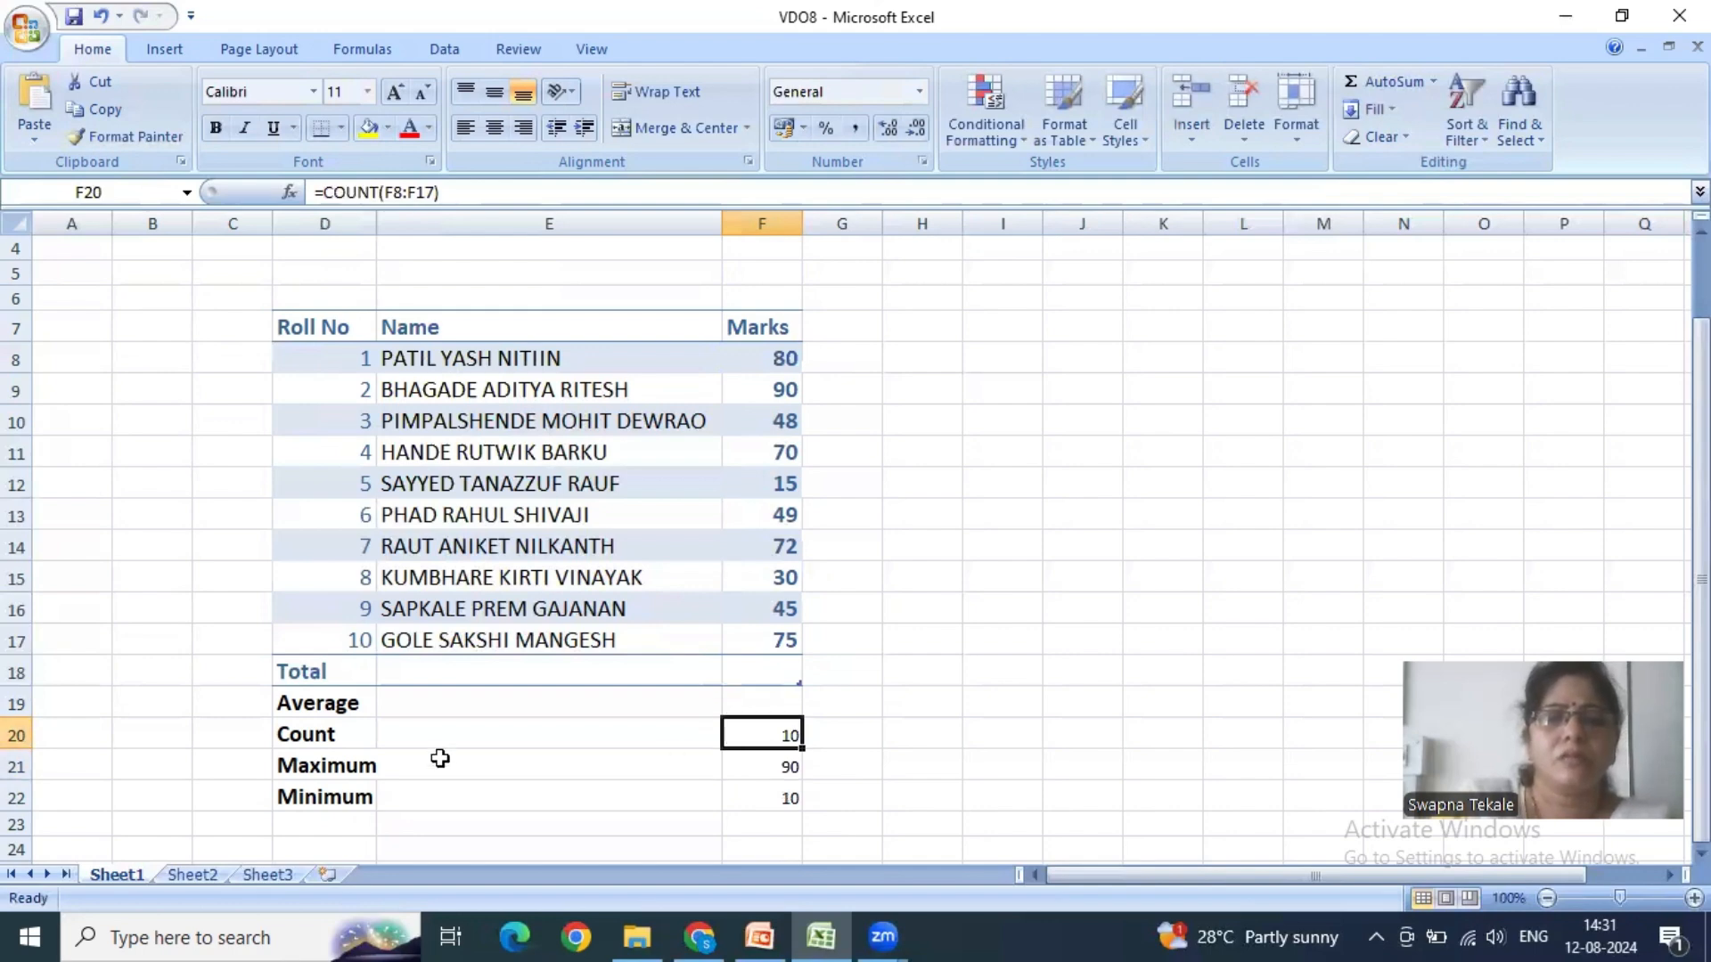
- Try AutoSum's Average over F8:F19 to fill the Average cell F19, and undo it
click(780, 706)
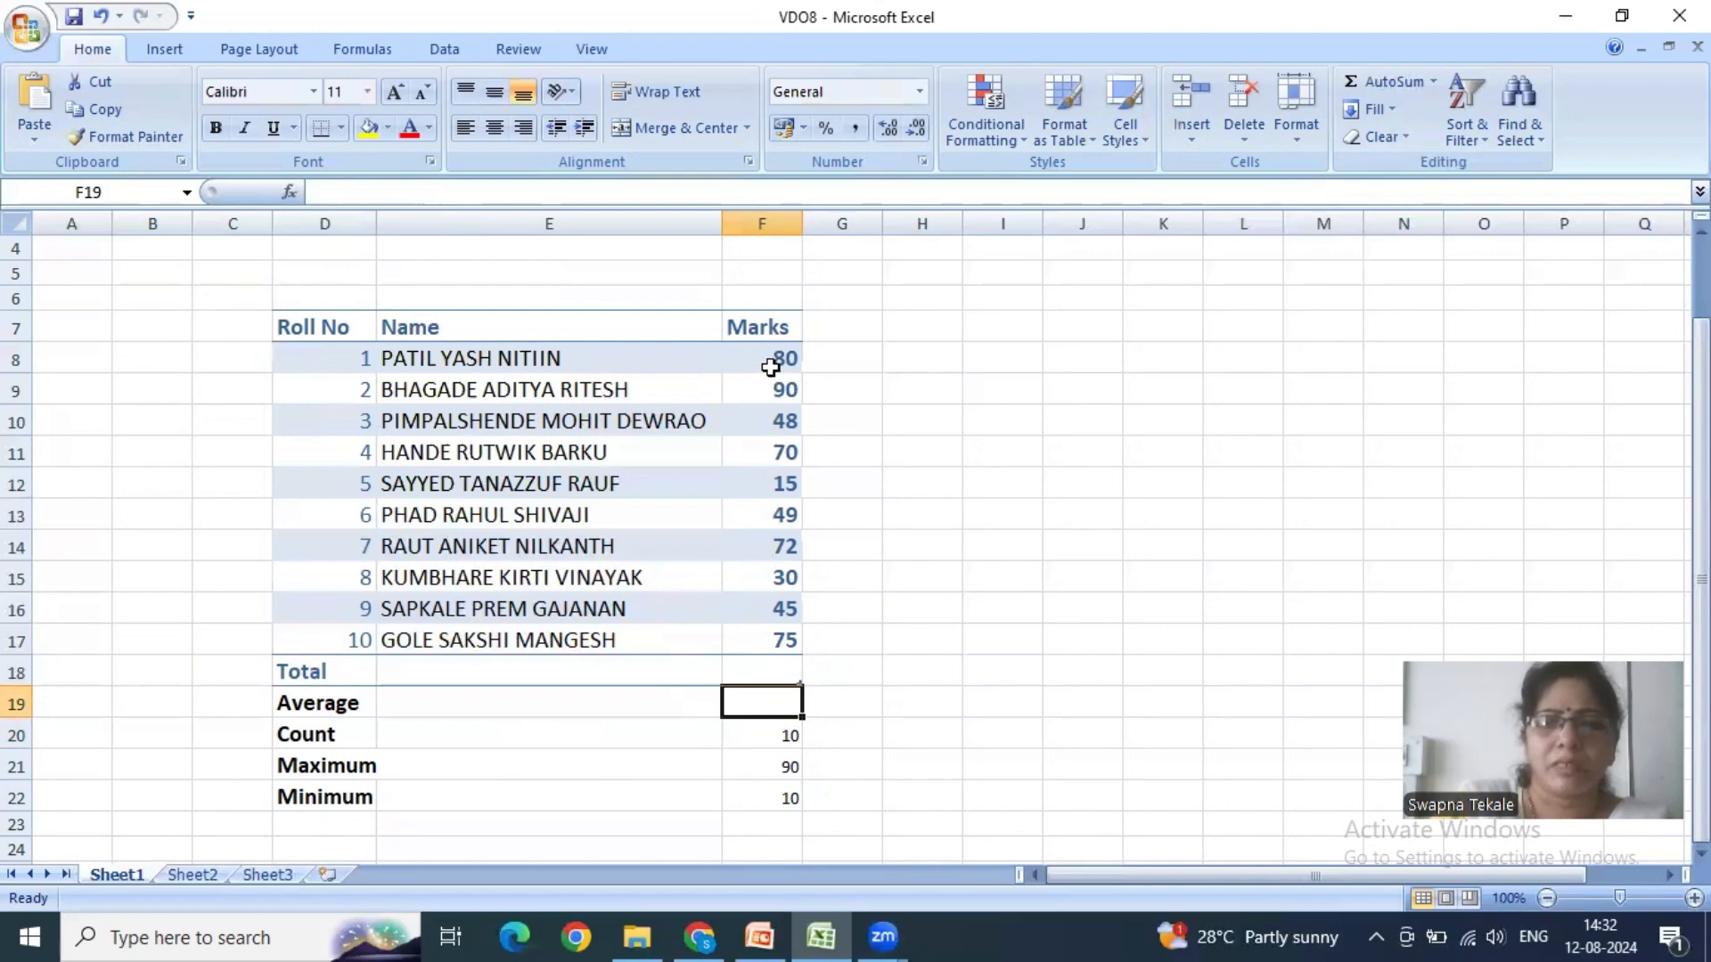
drag(764, 358, 788, 703)
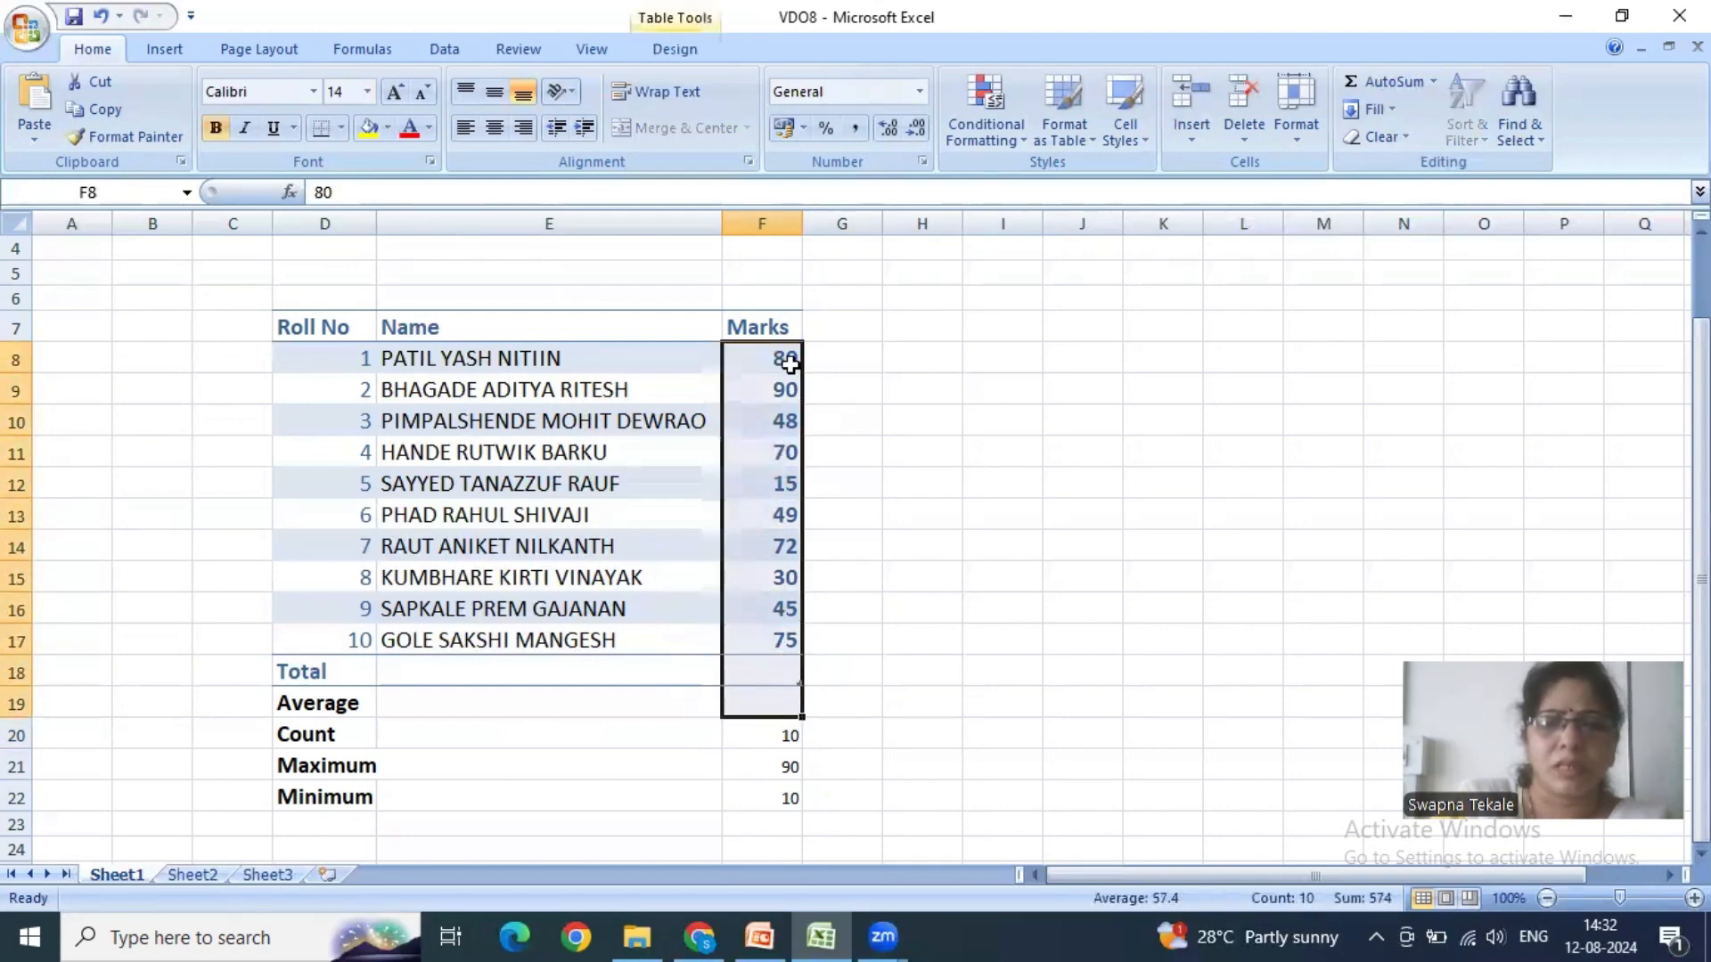
click(1433, 82)
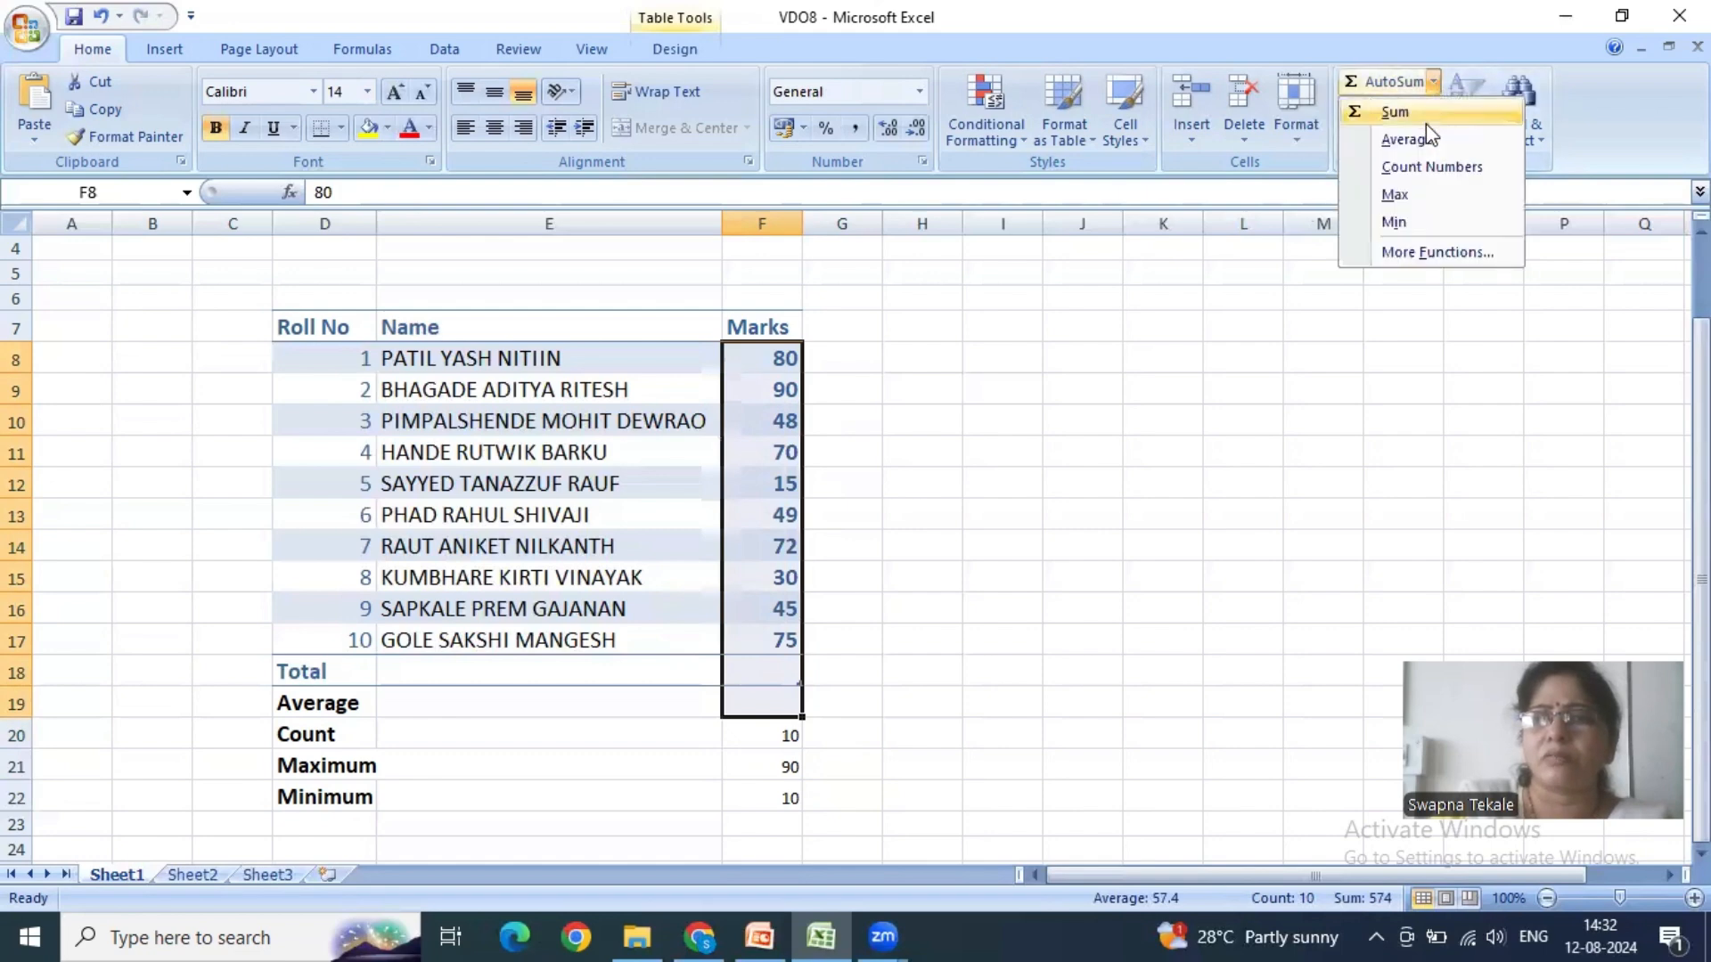
click(1426, 138)
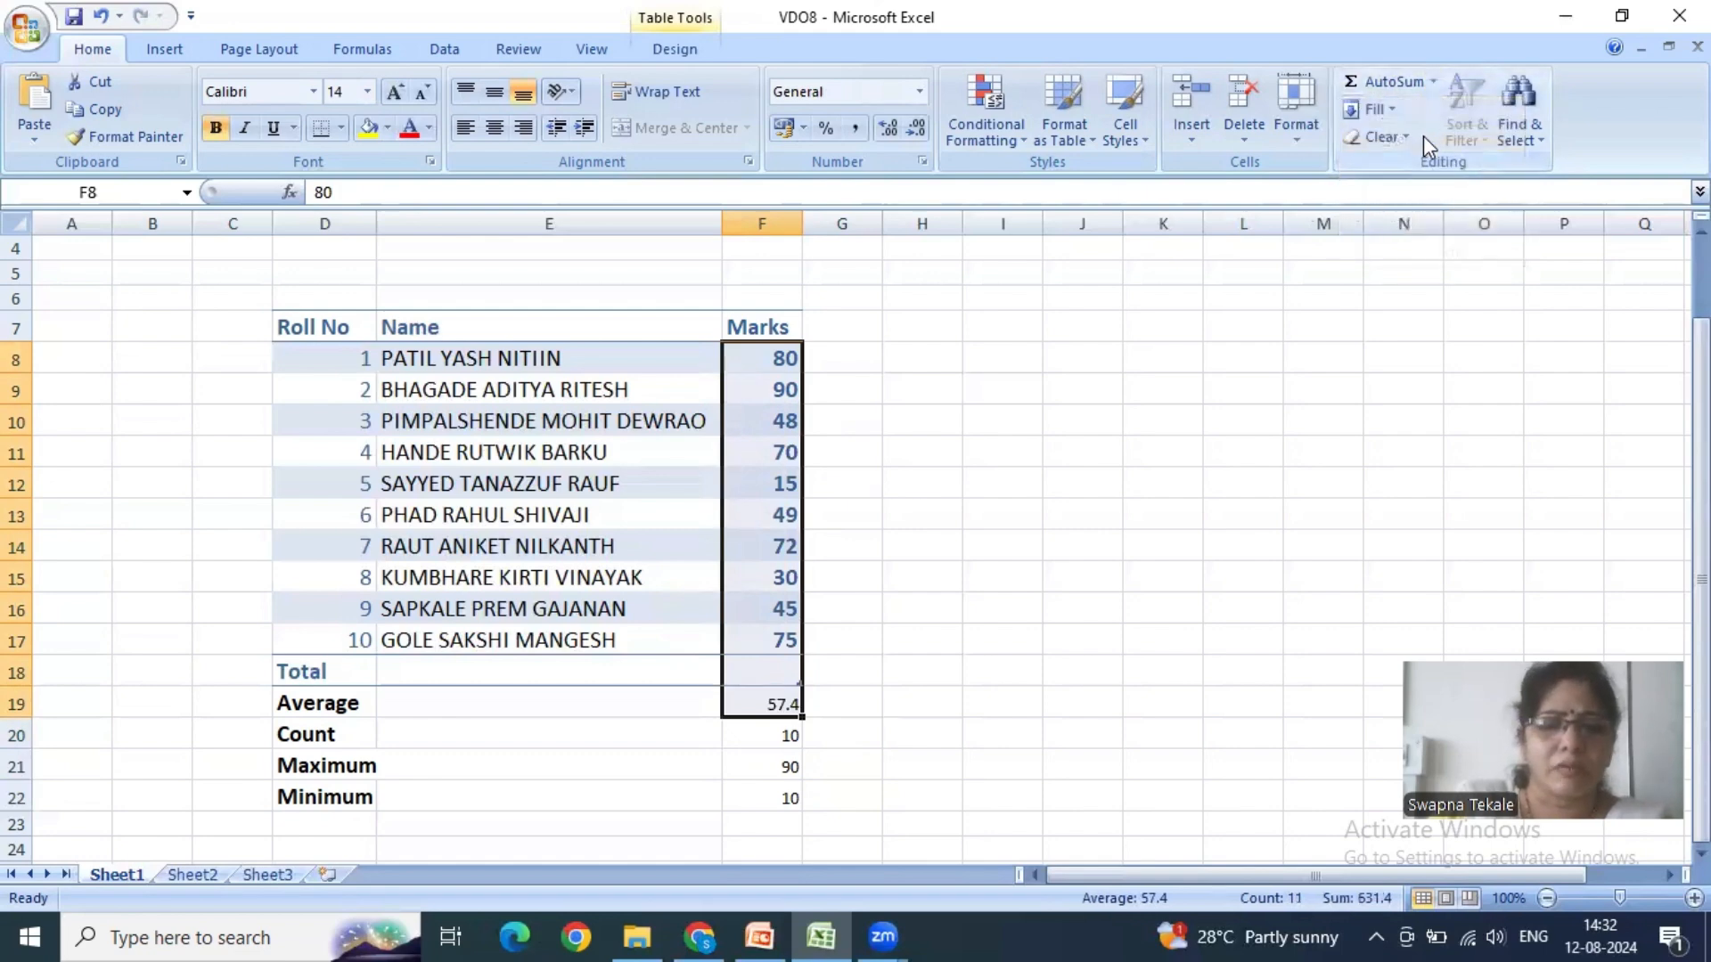
key(ctrl+z)
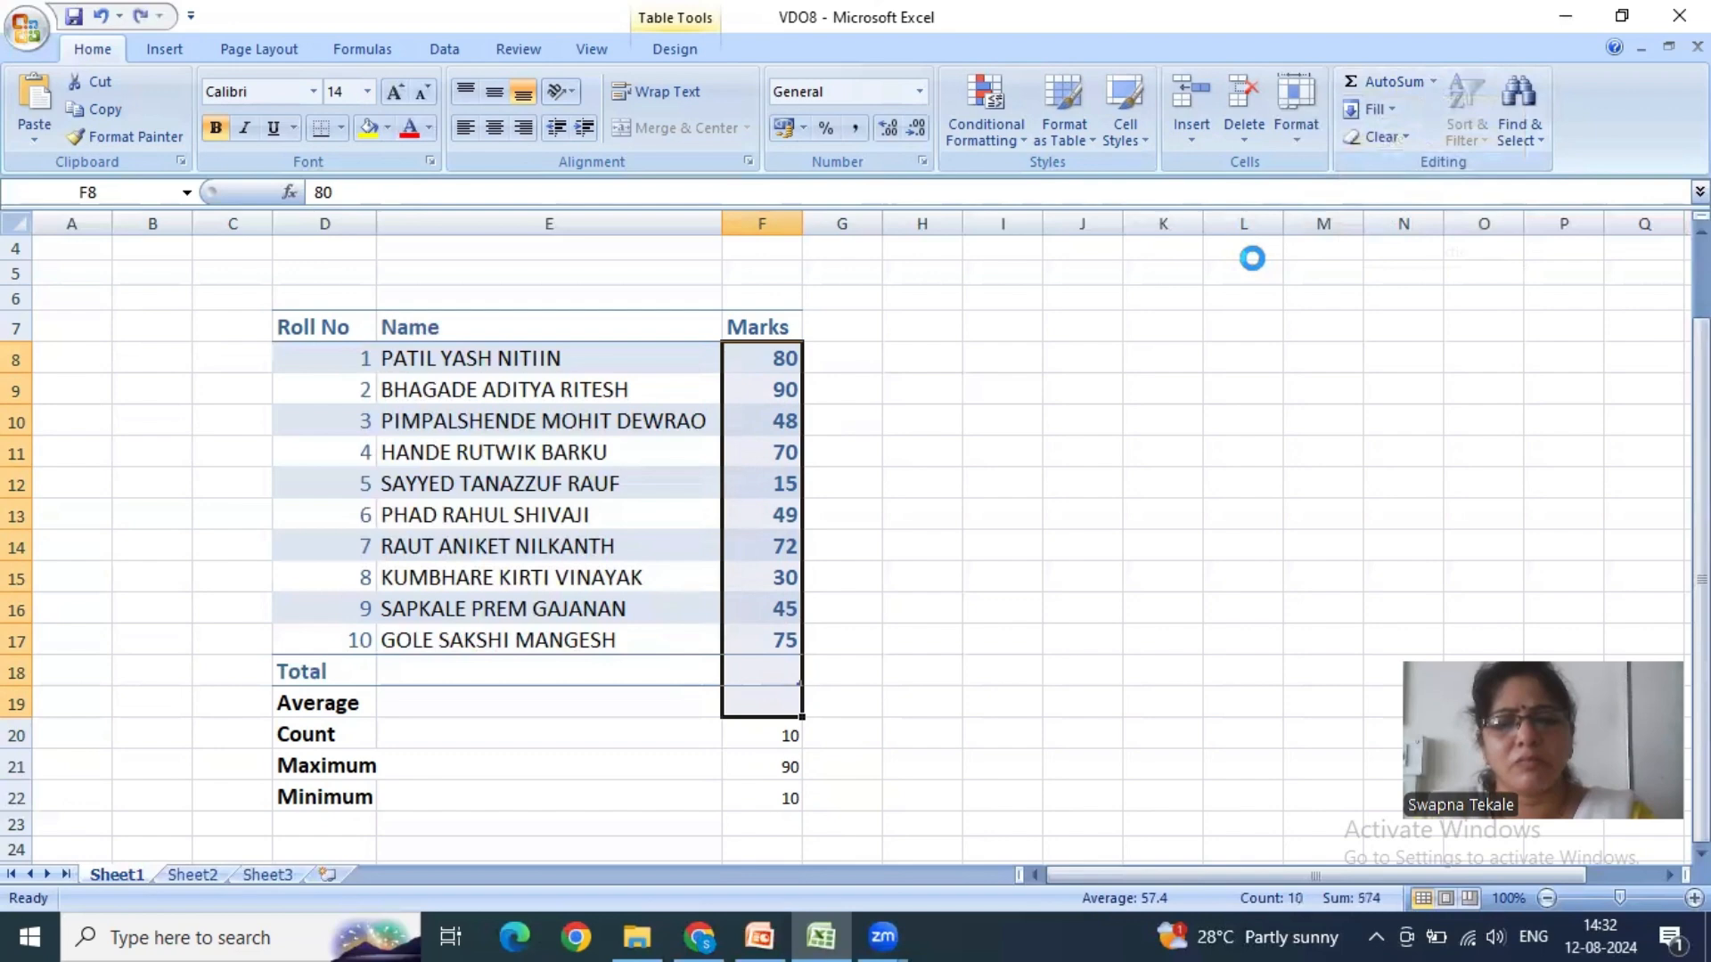
- Enter the manual formula =average(f8:f17) in the Average cell F19 and check the entered formula
click(777, 696)
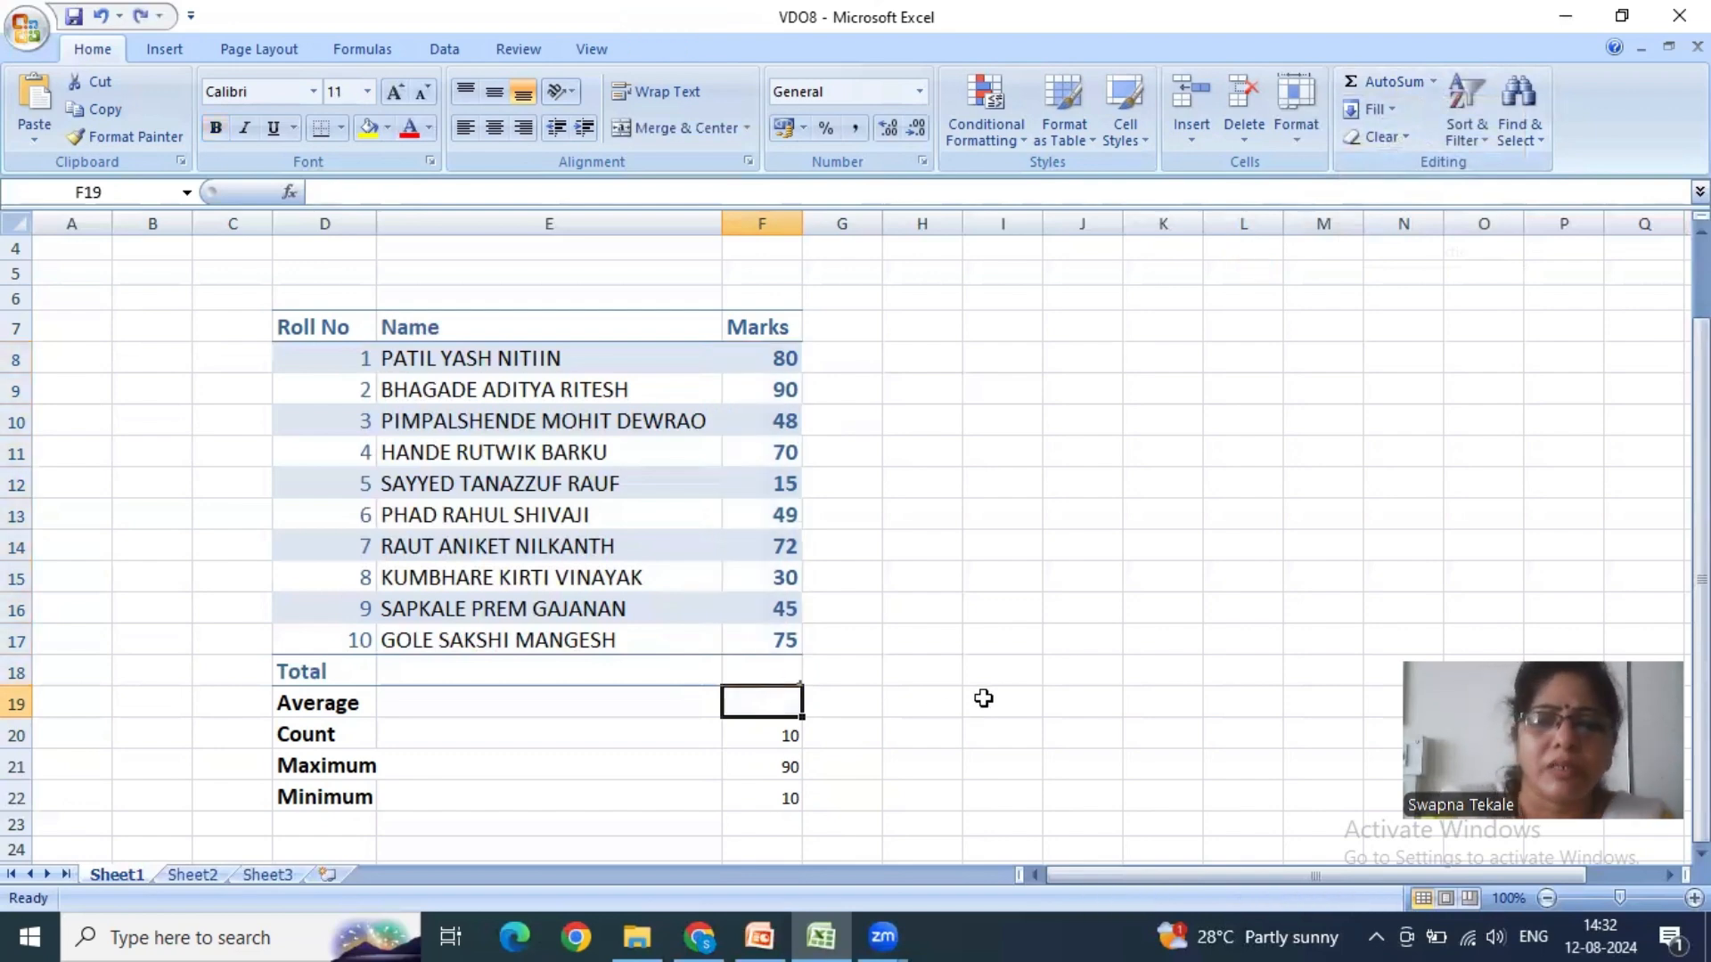
text(=ave)
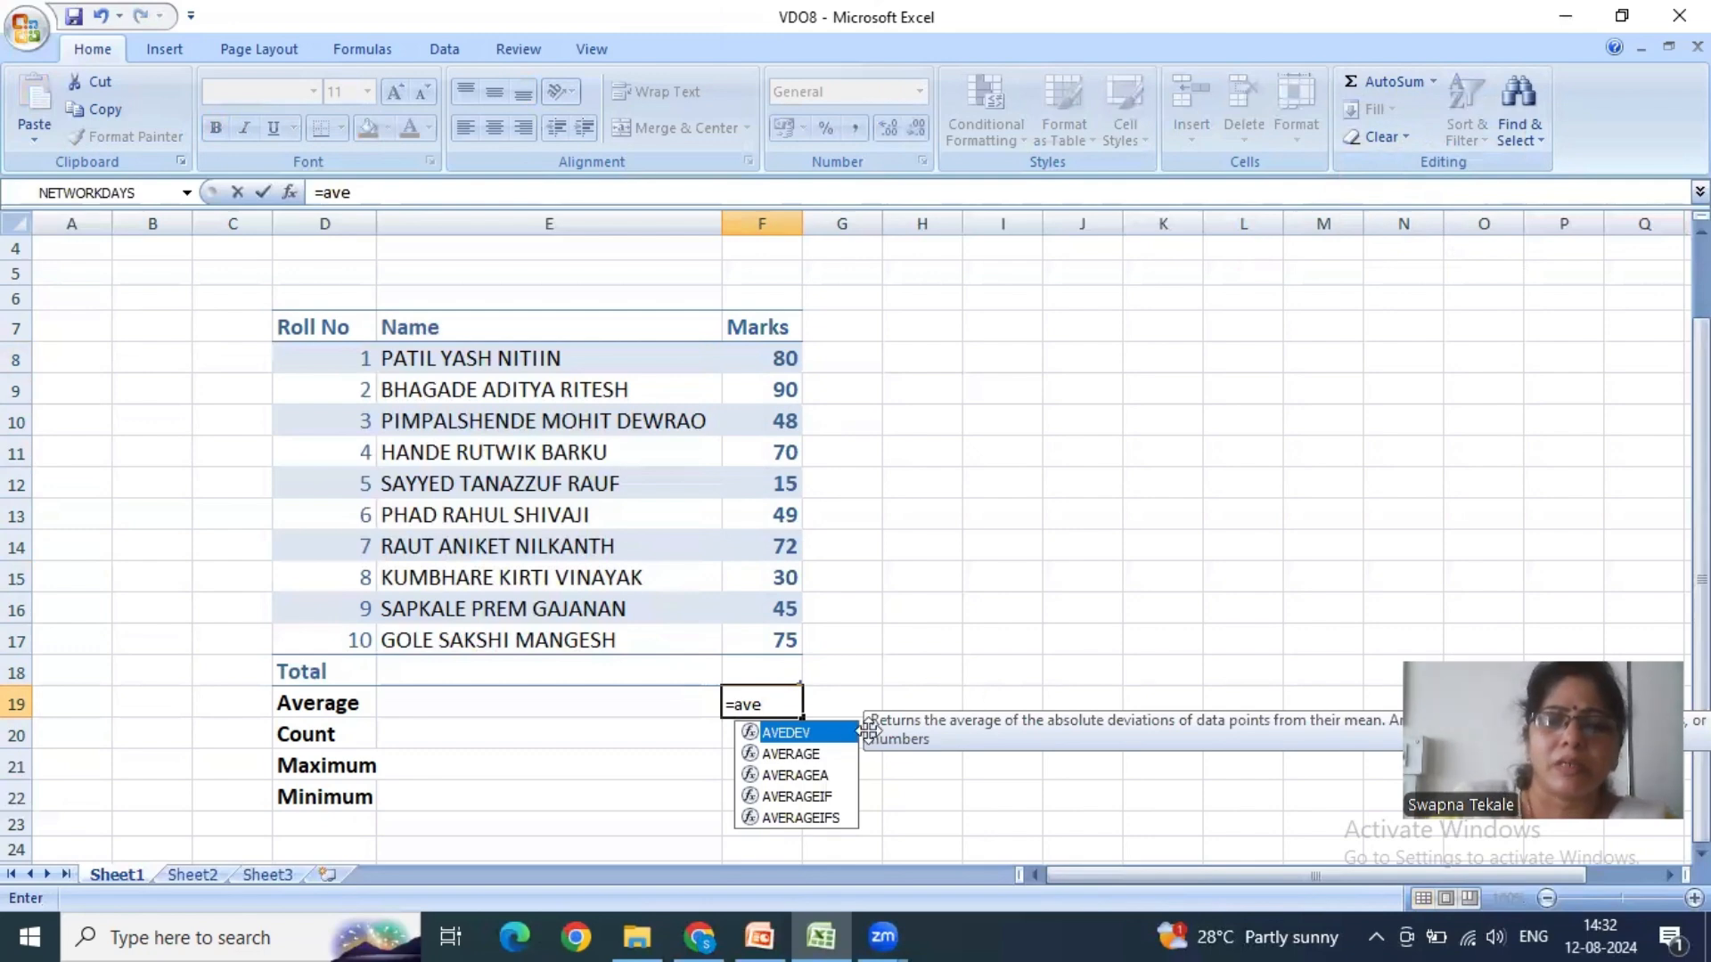
click(806, 756)
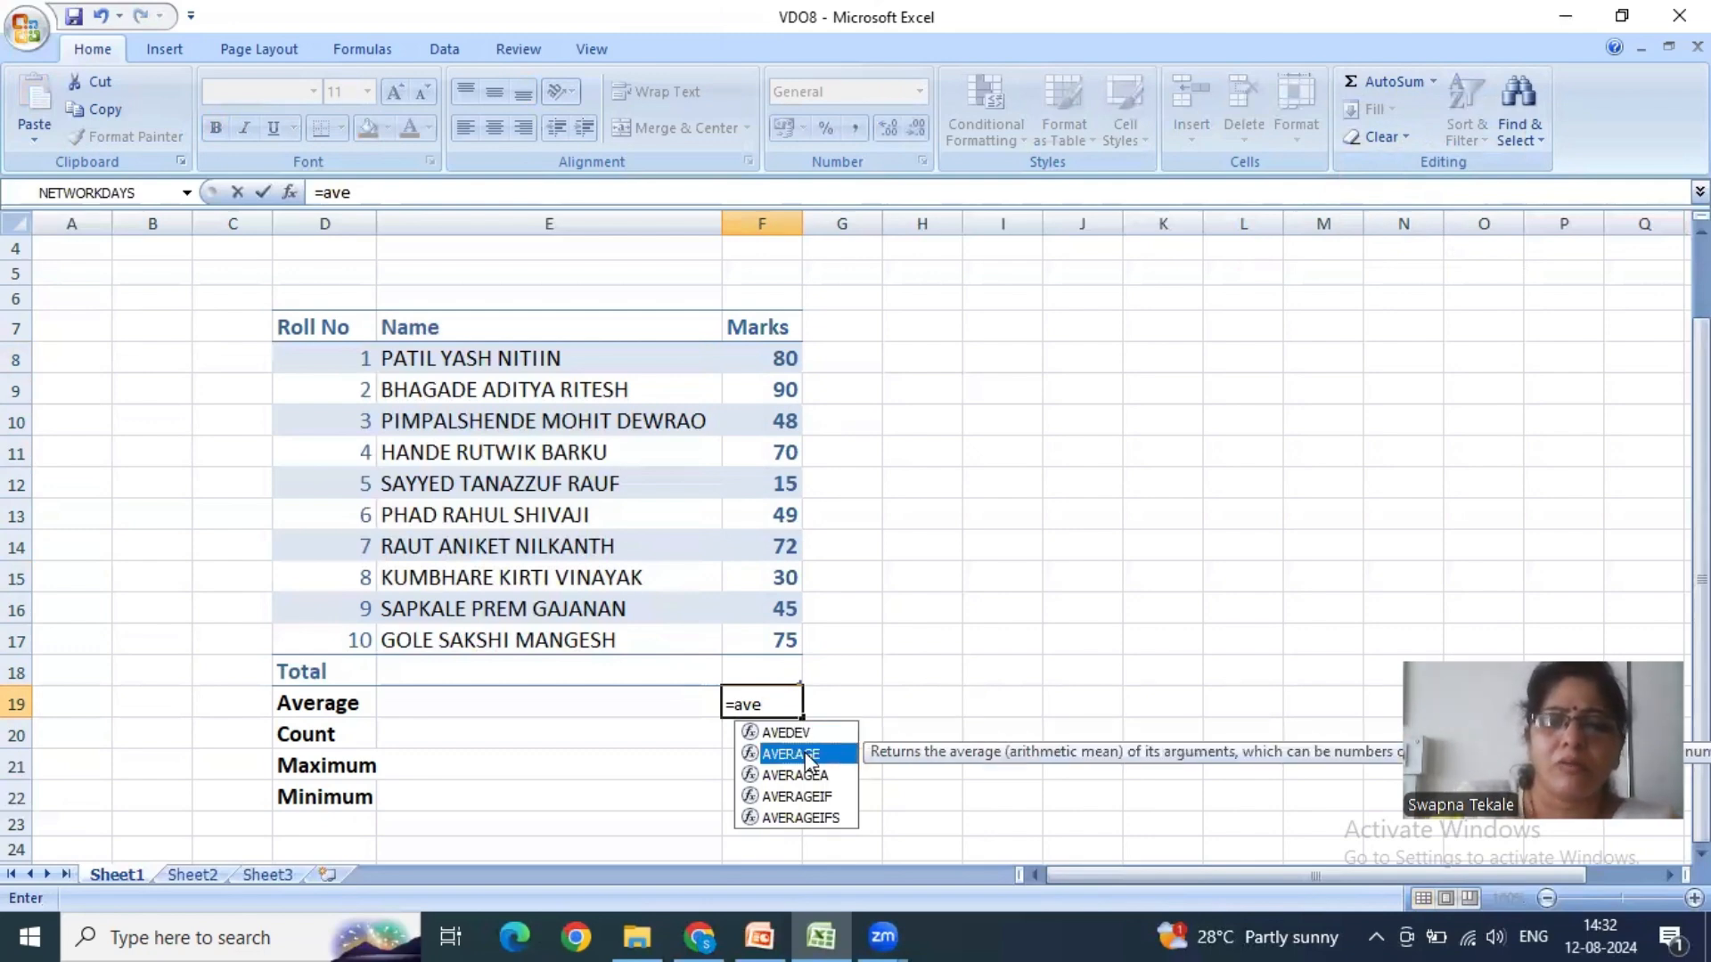
key(Escape)
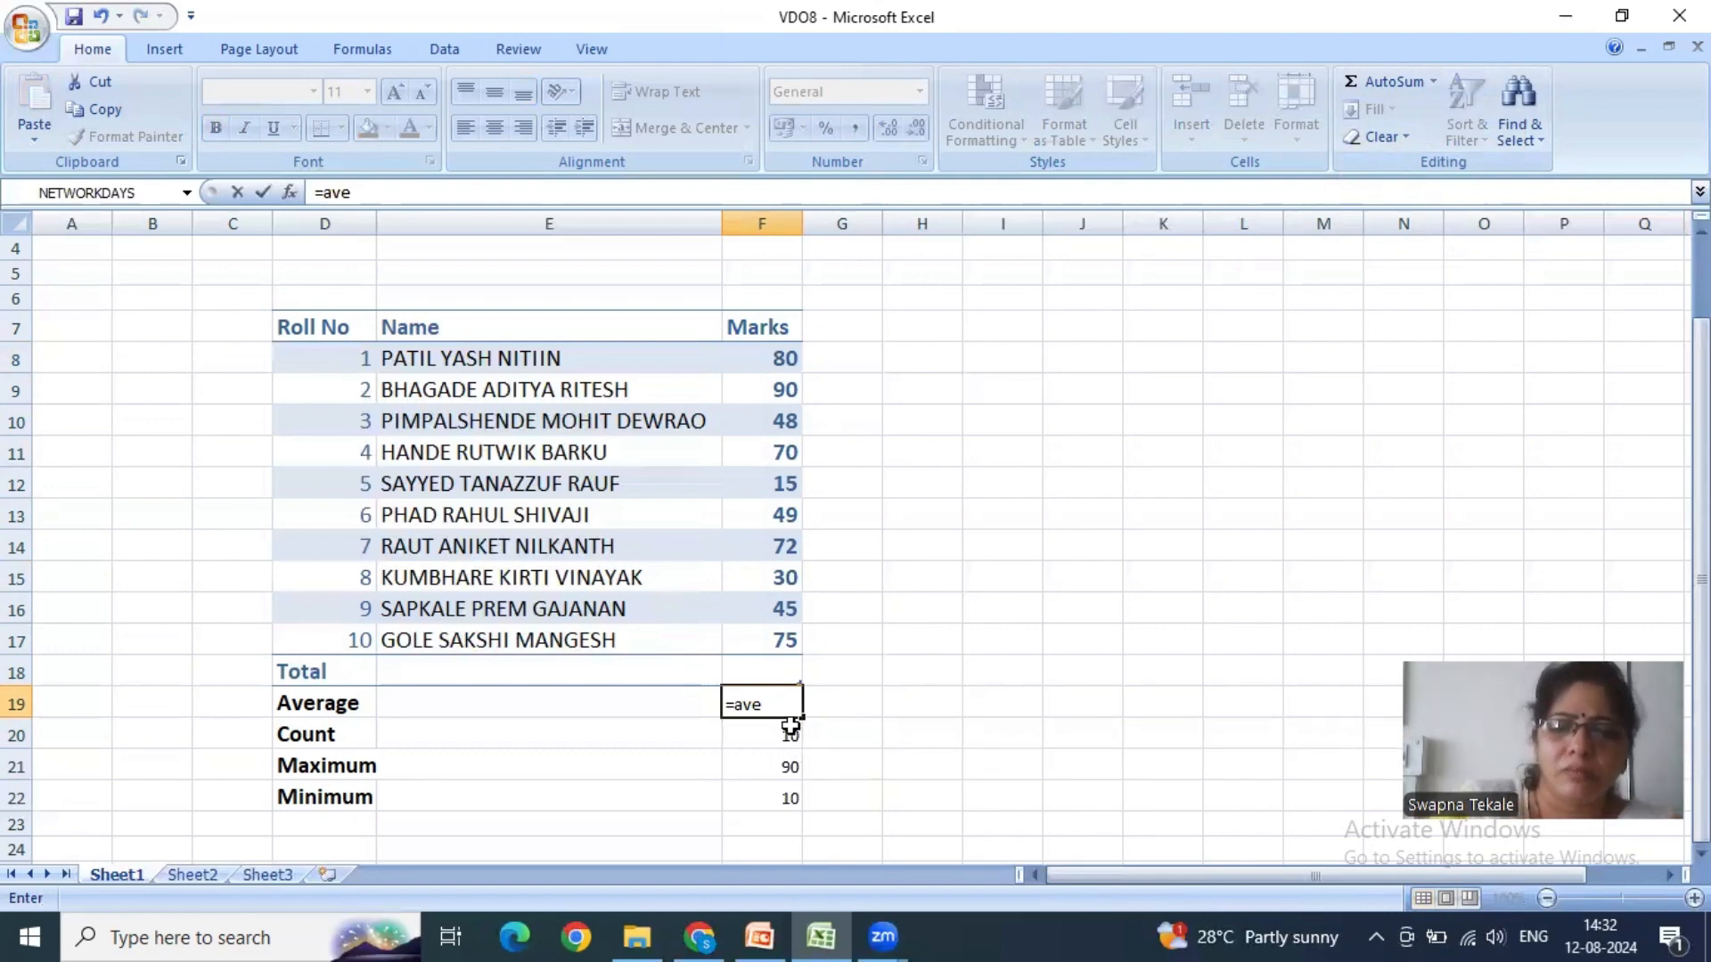
text(rag)
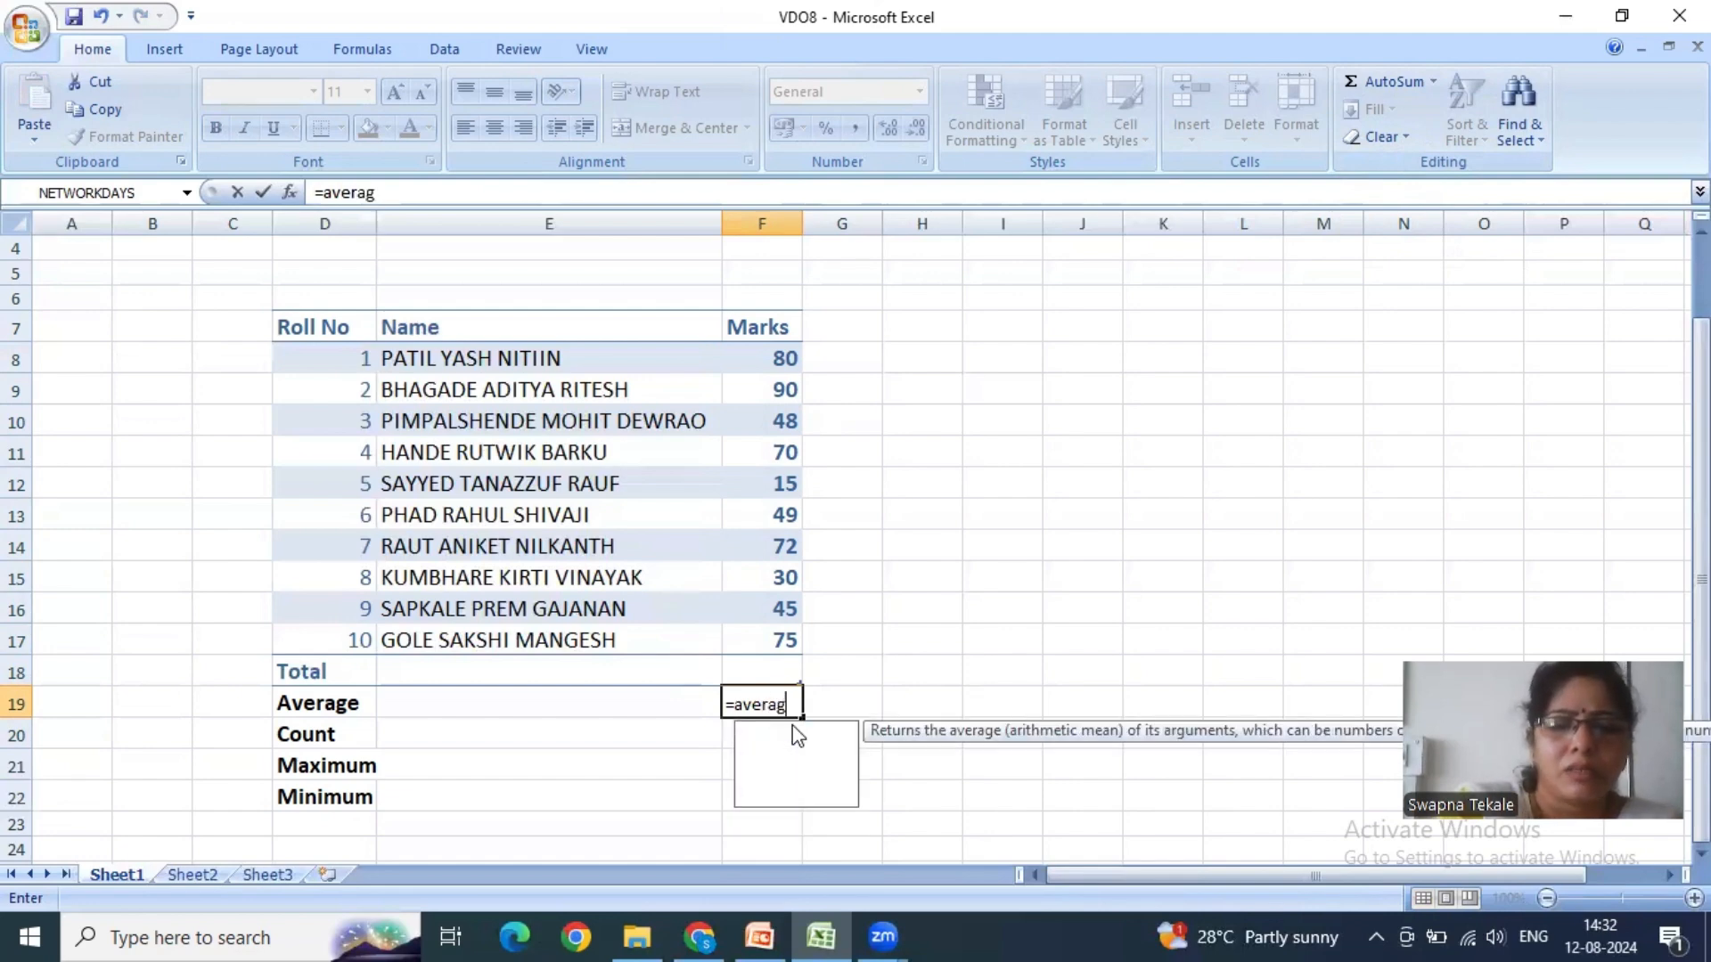
text(e()
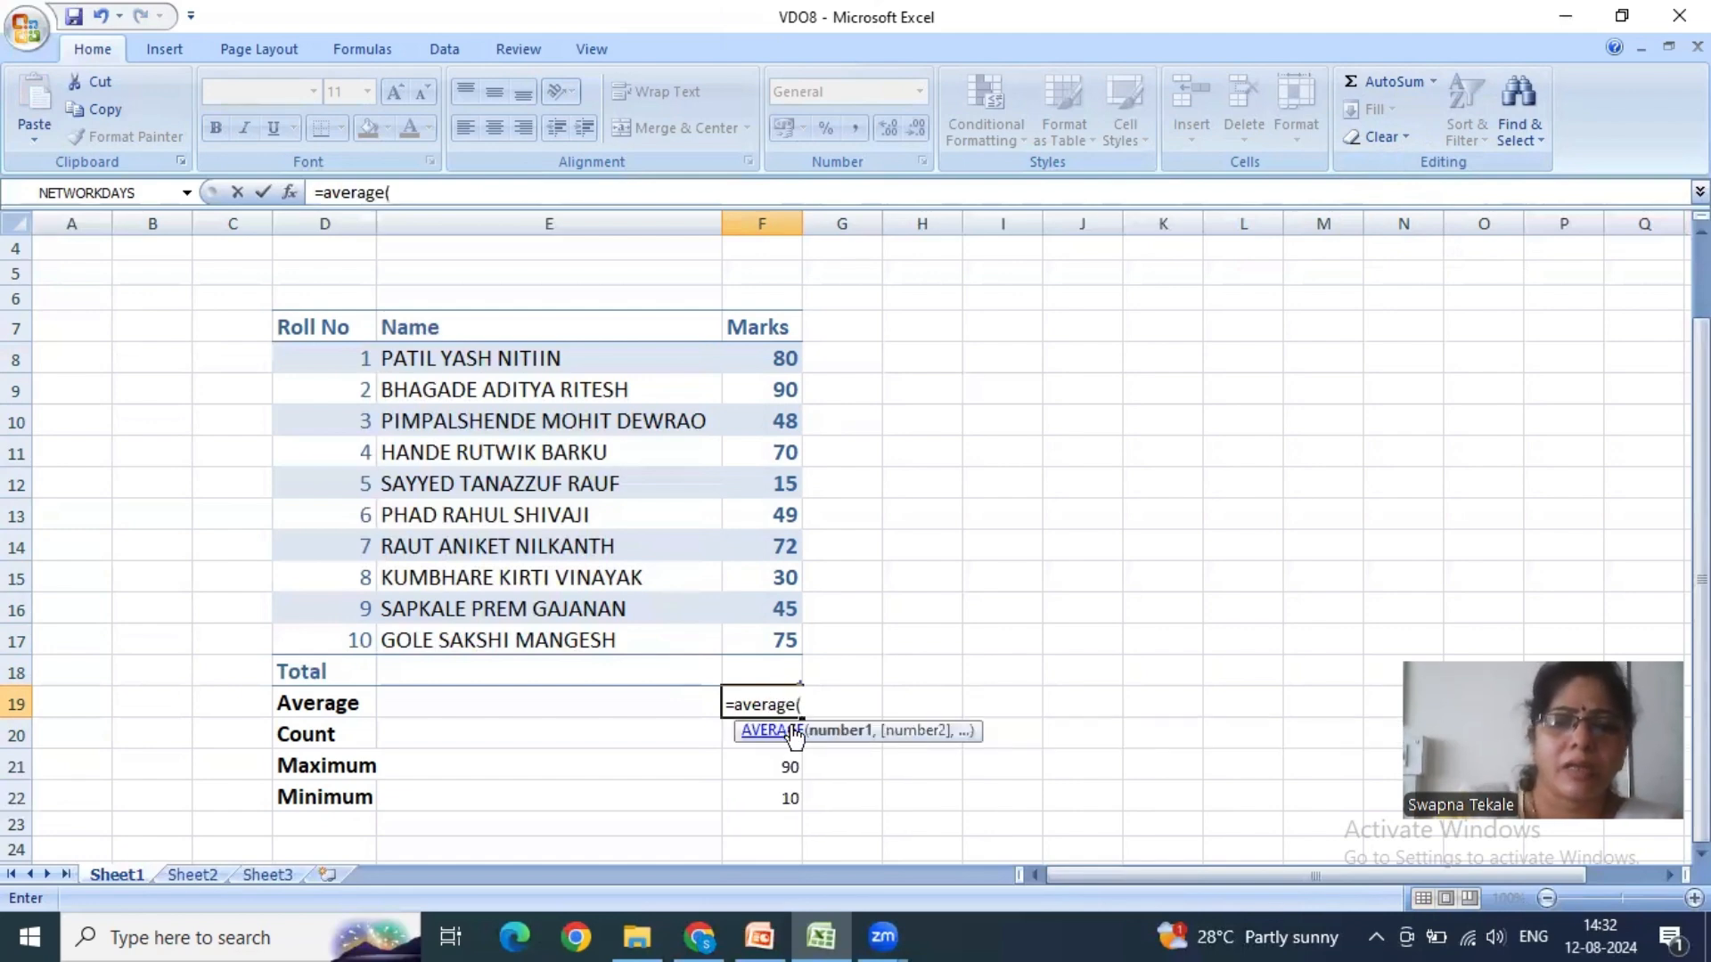
text(f8)
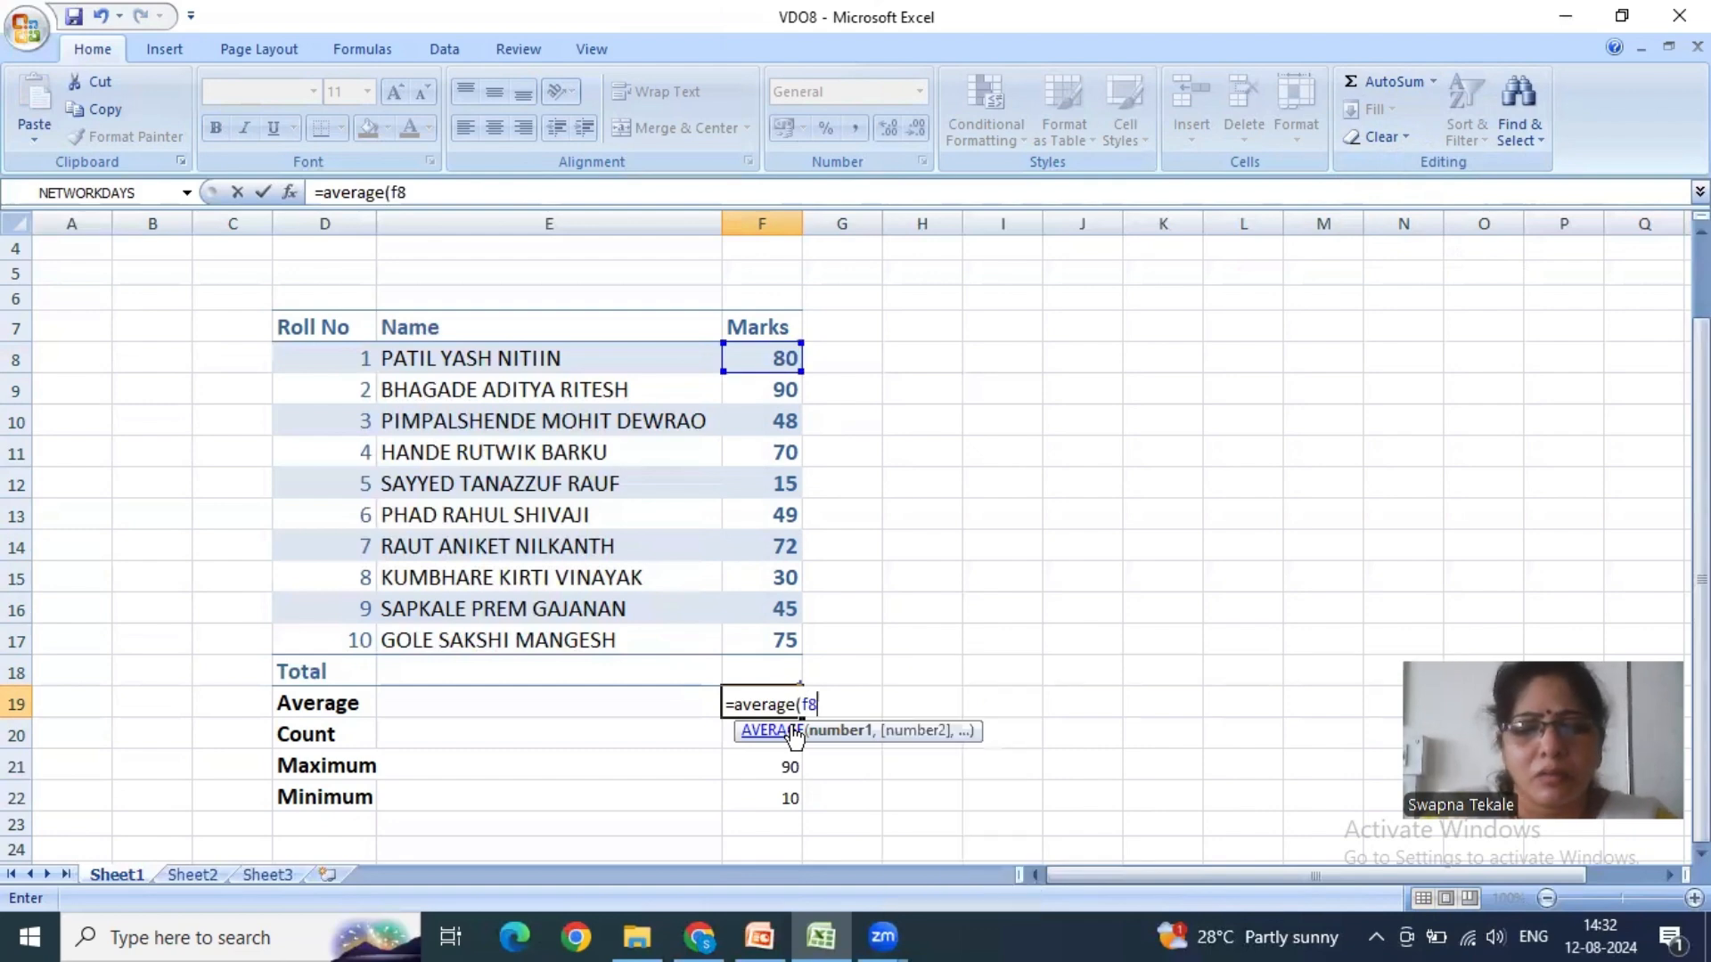
text(:f17)
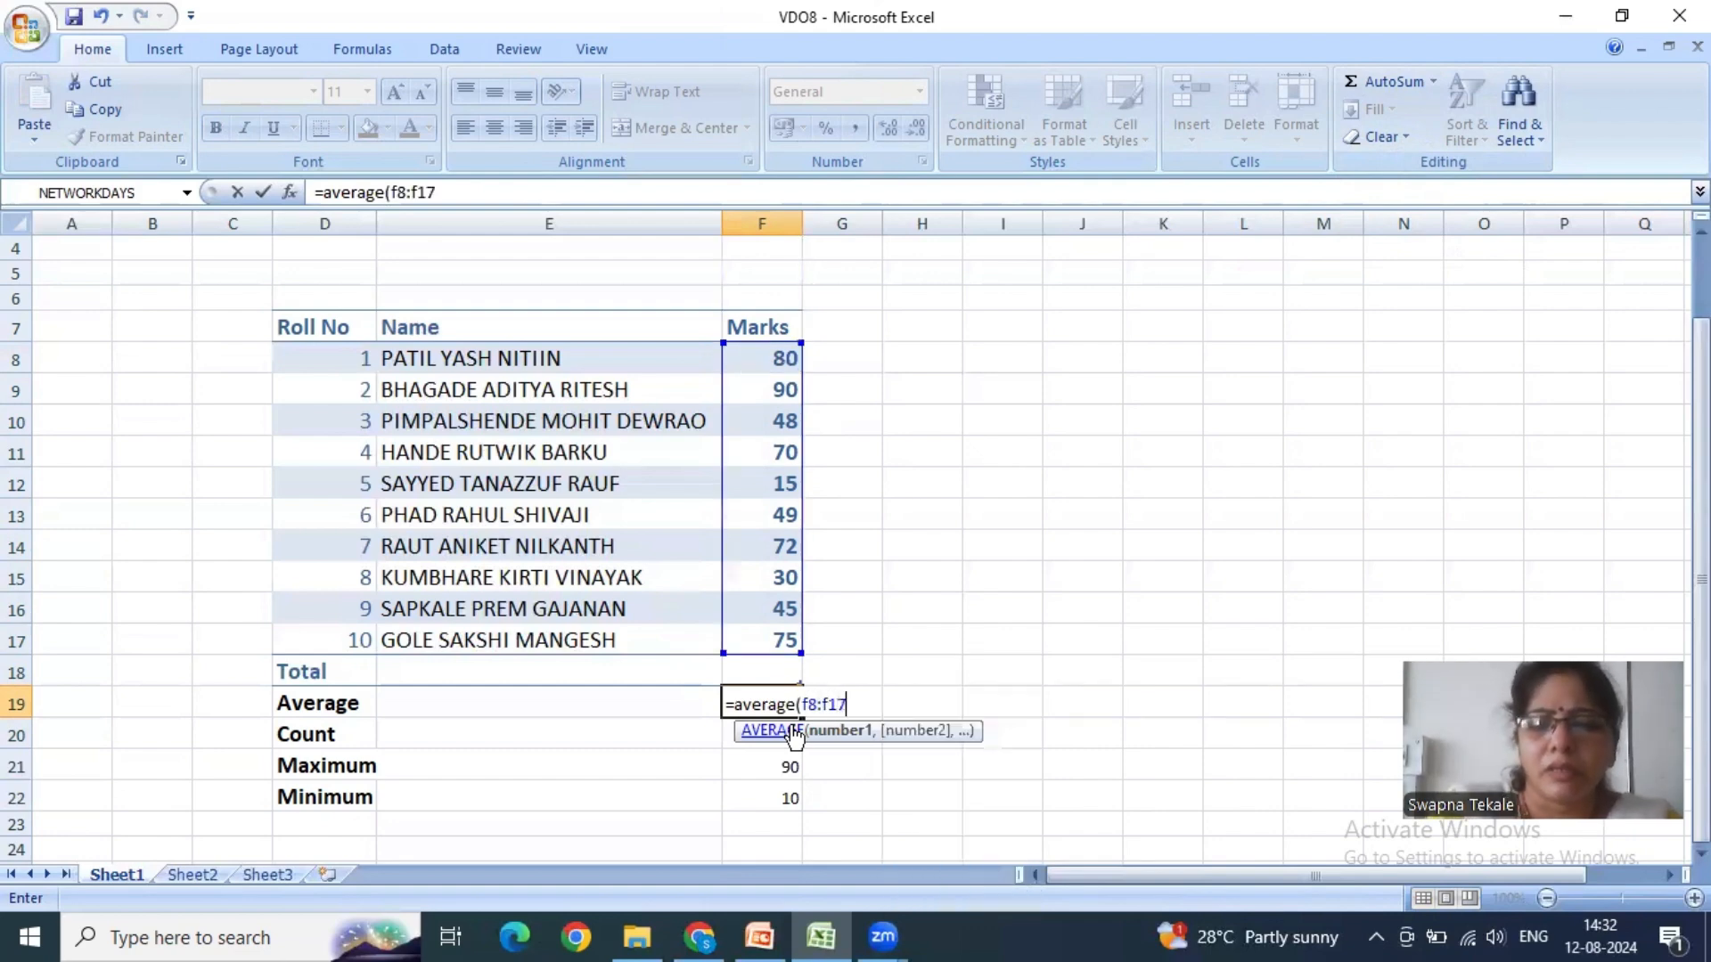
text())
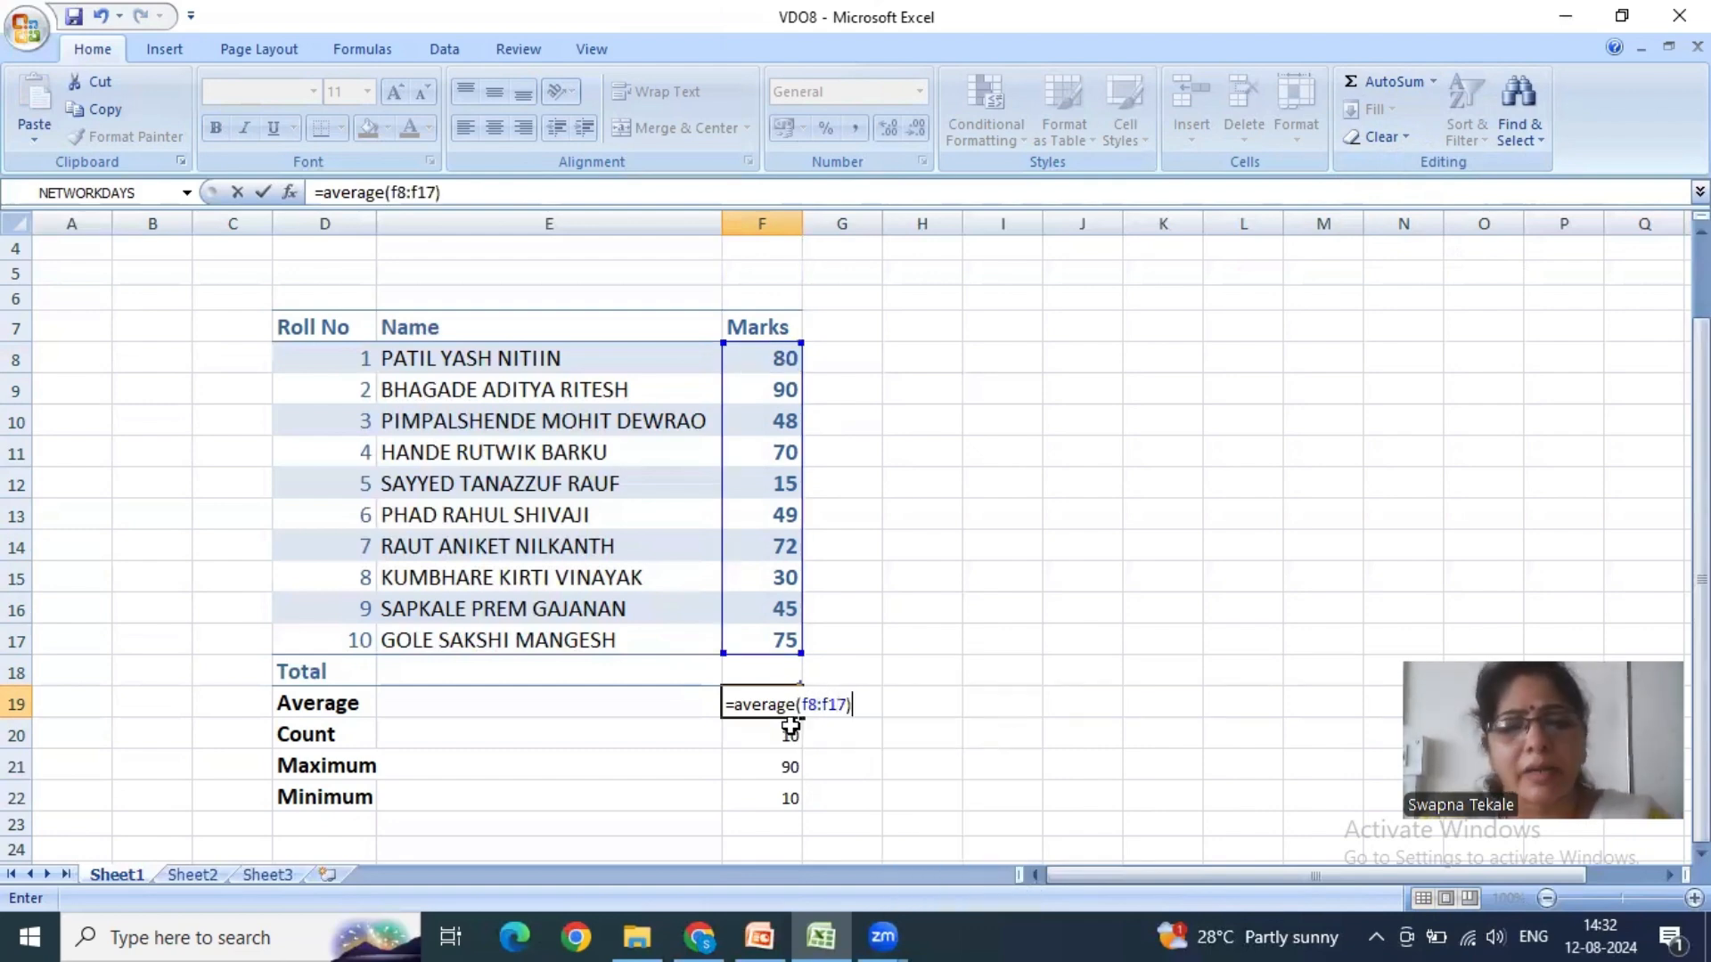
key(Return)
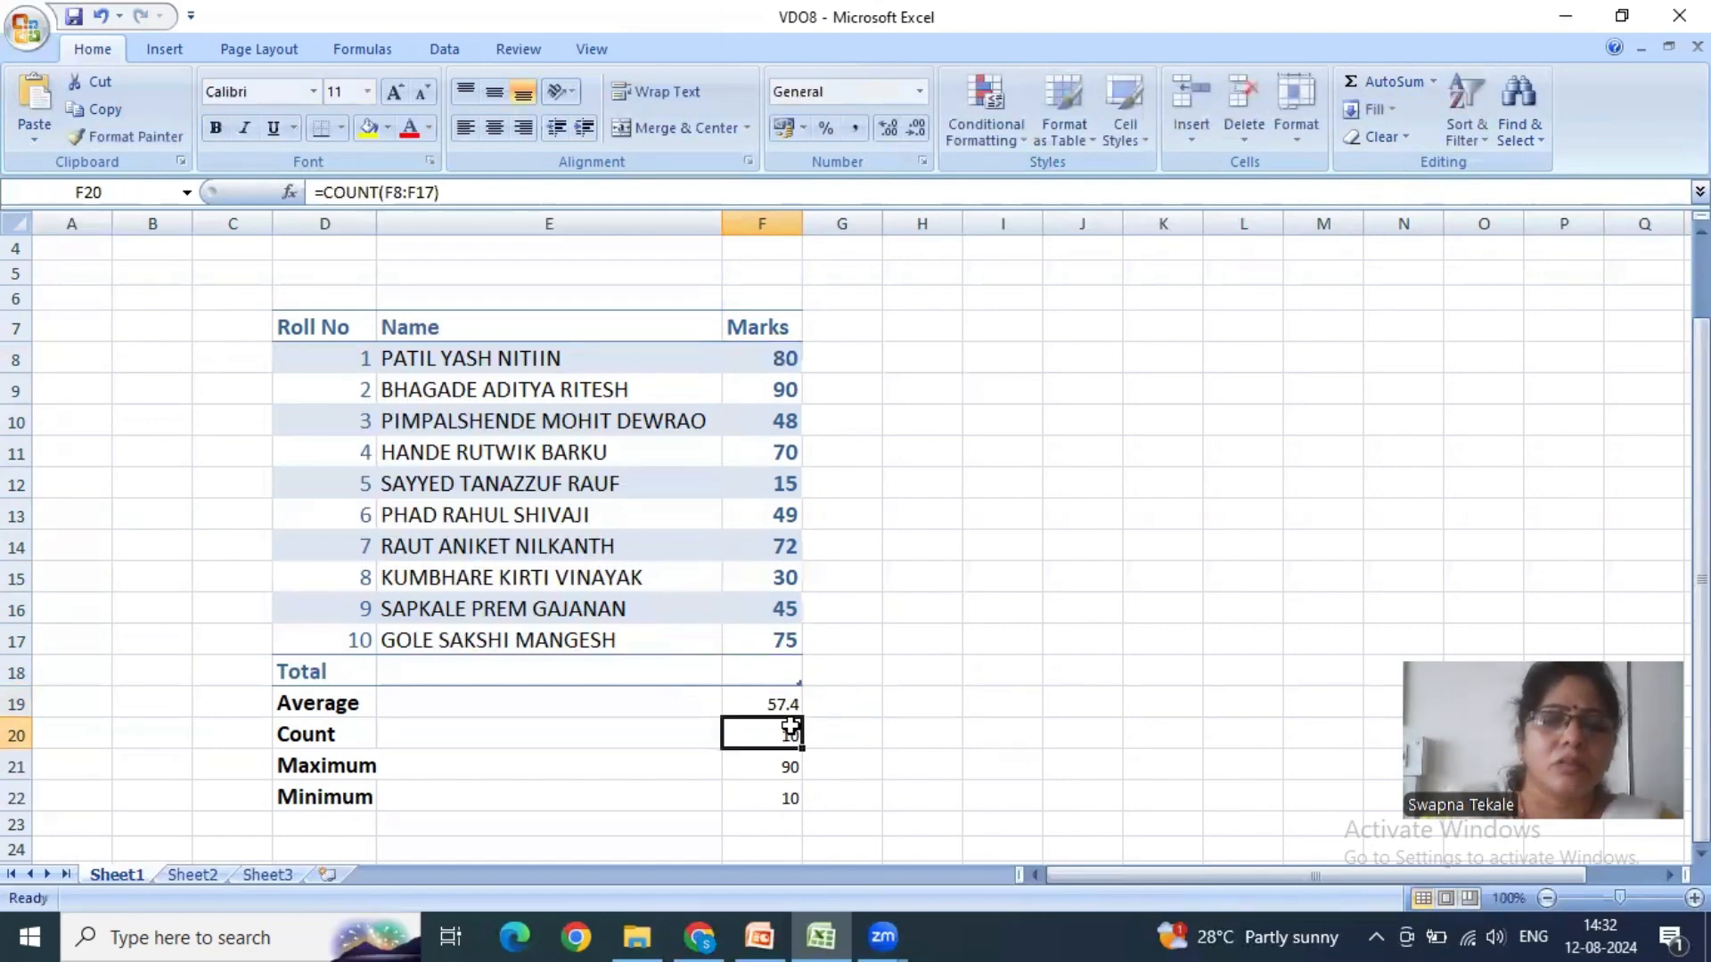
click(763, 706)
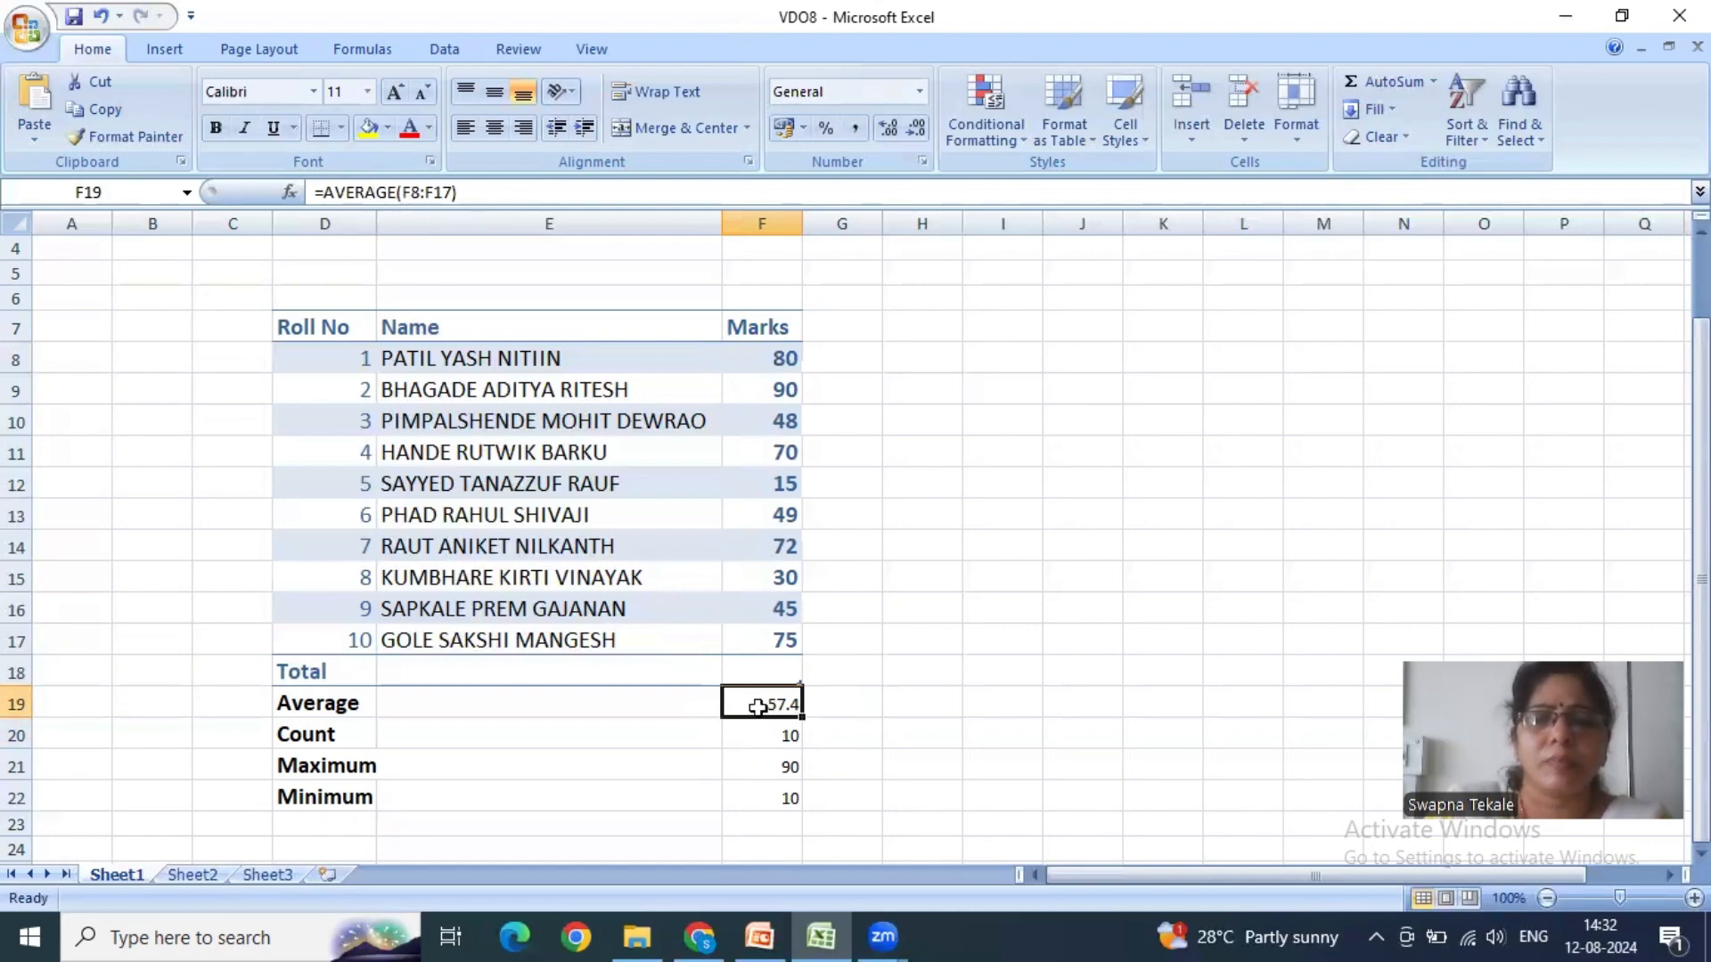
click(764, 388)
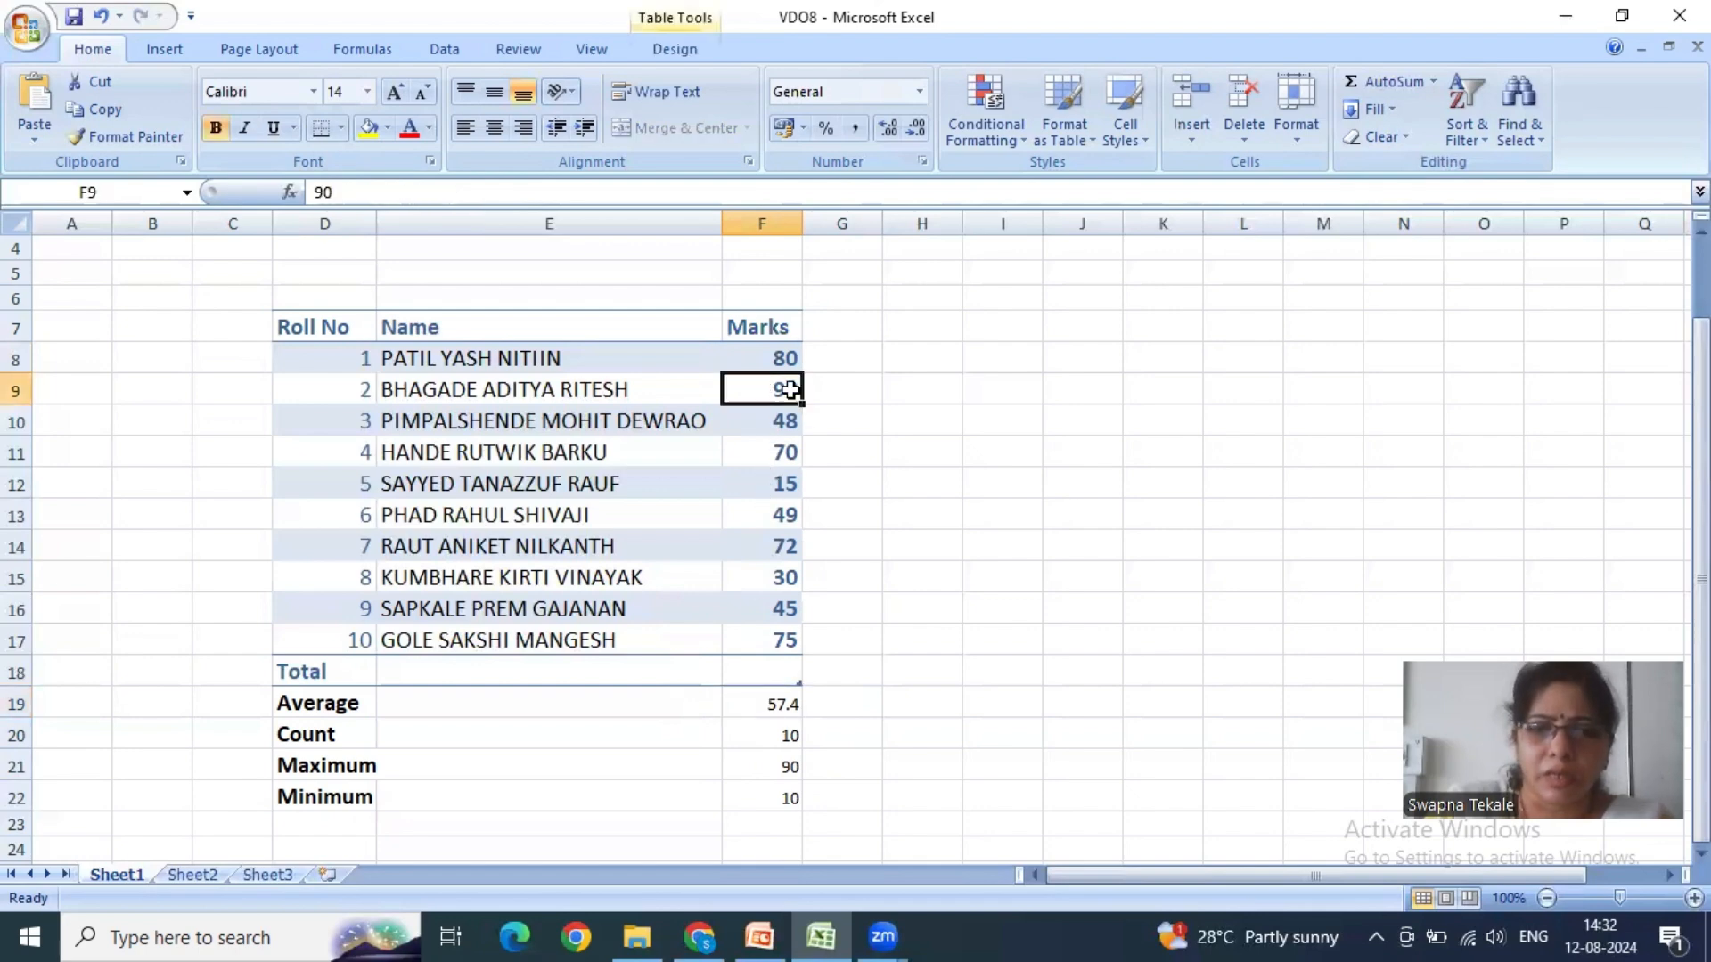
click(750, 706)
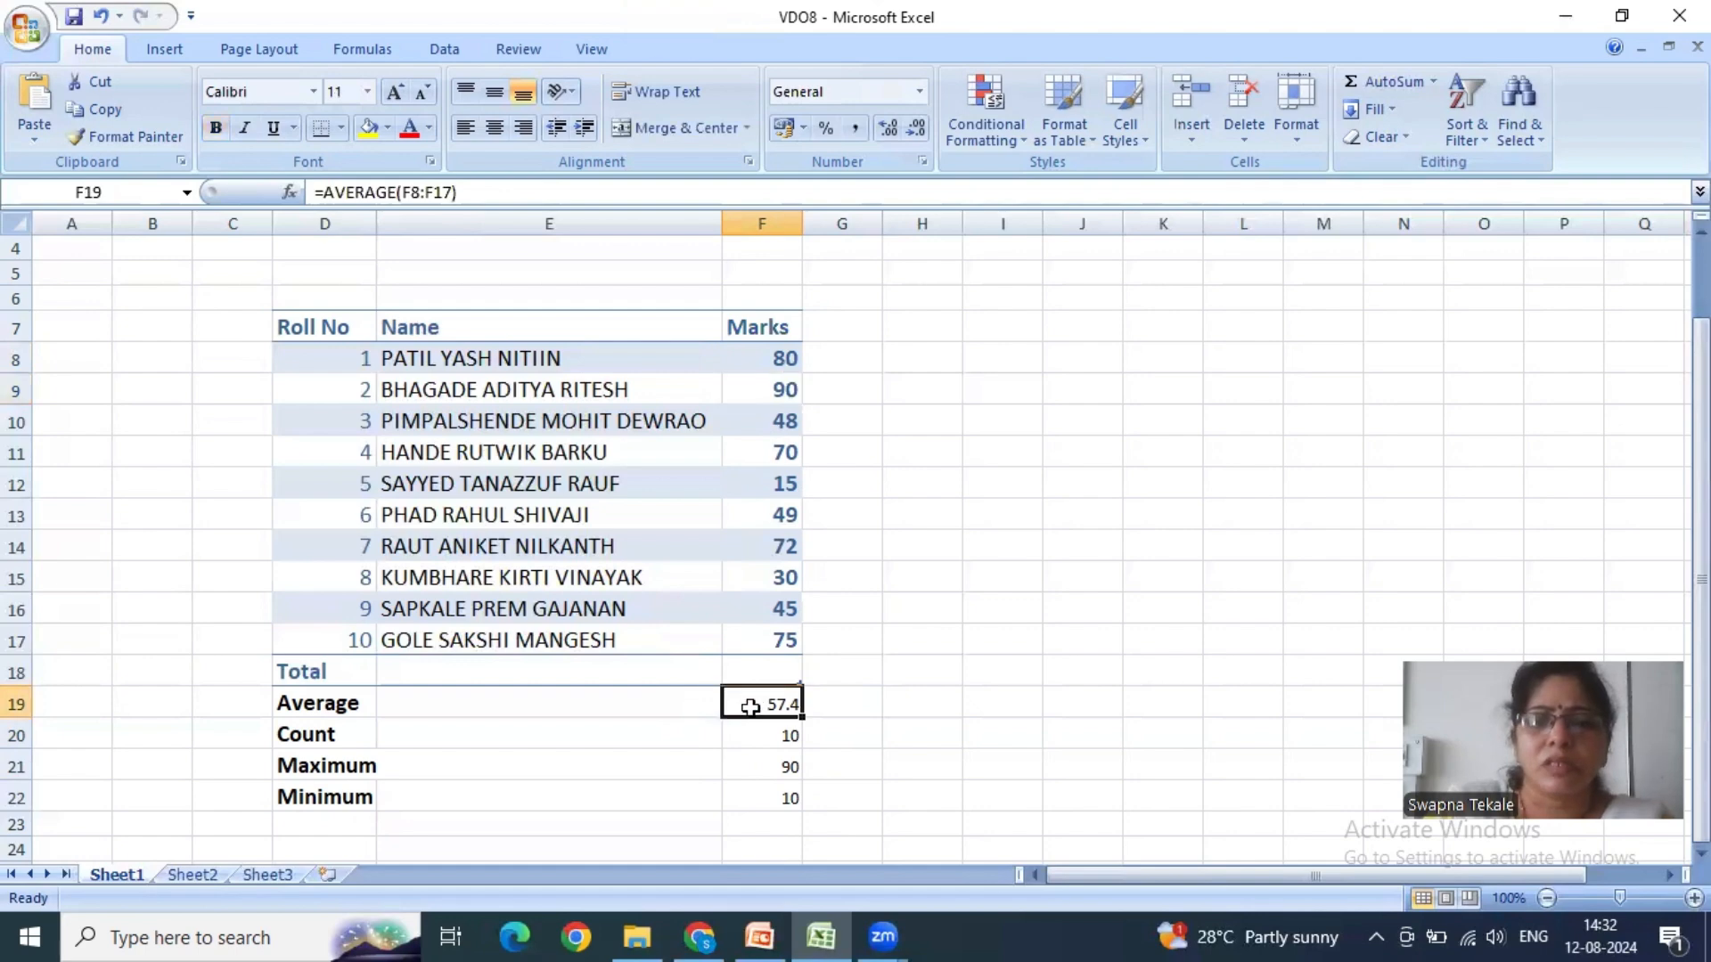
- Try AutoSum's Sum over F8:F18 to fill the Total cell F18, and undo it
click(764, 673)
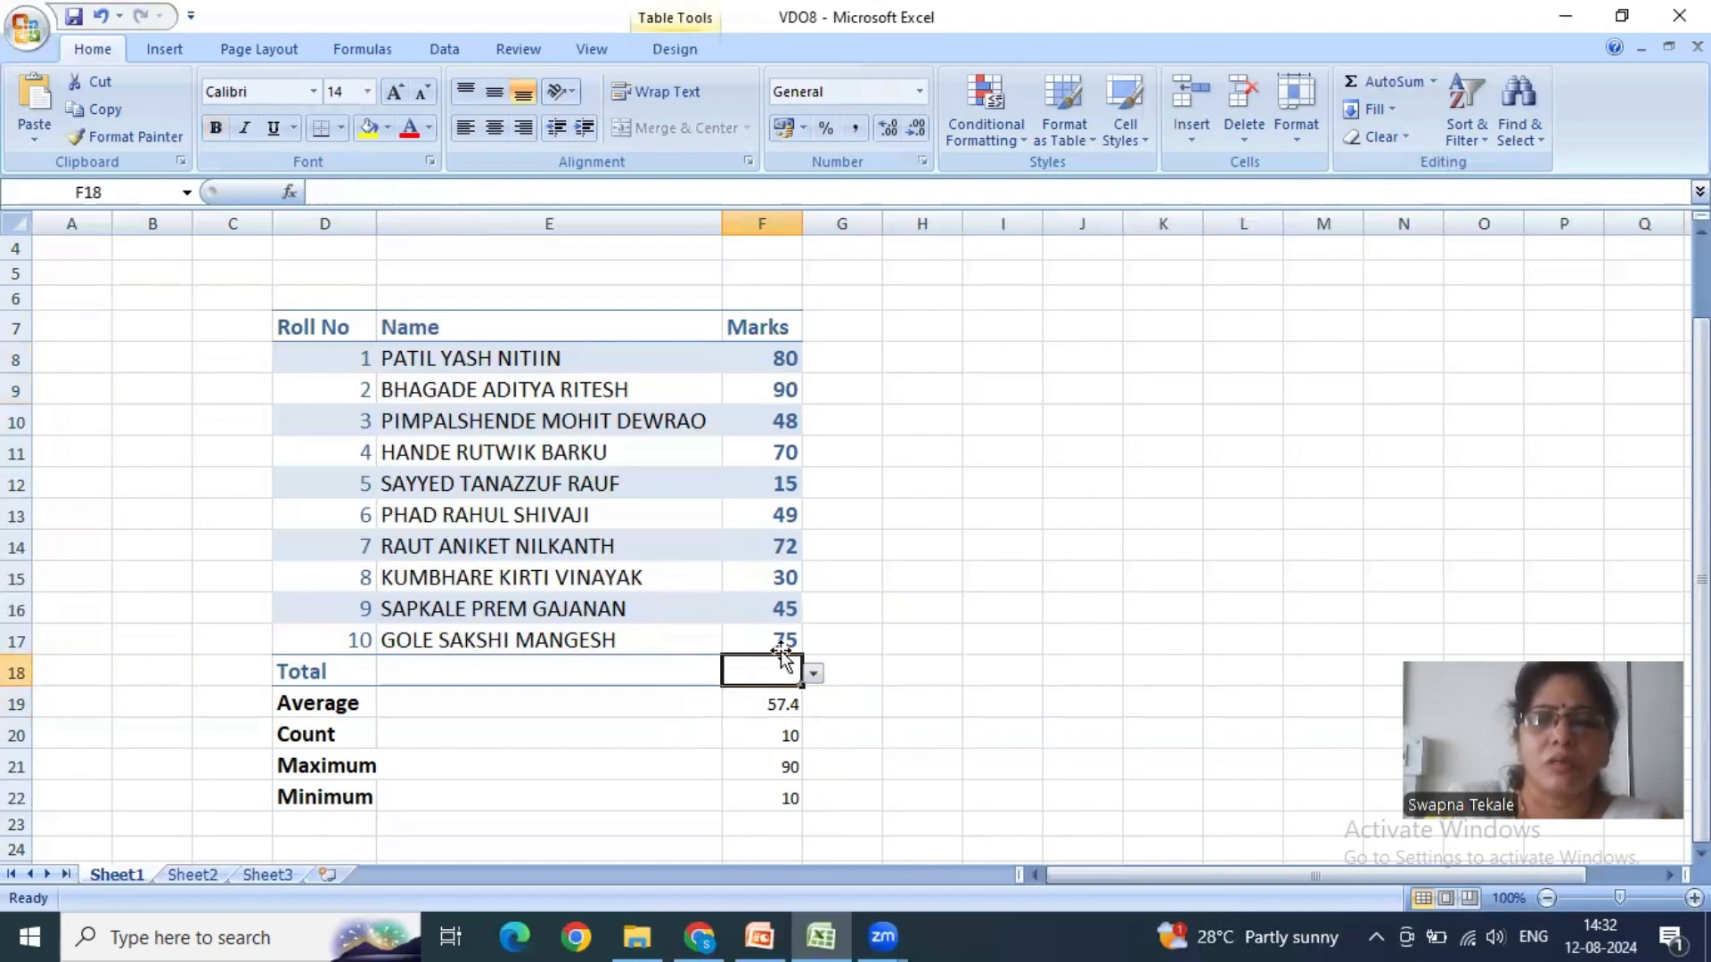
click(762, 365)
drag(765, 389, 764, 672)
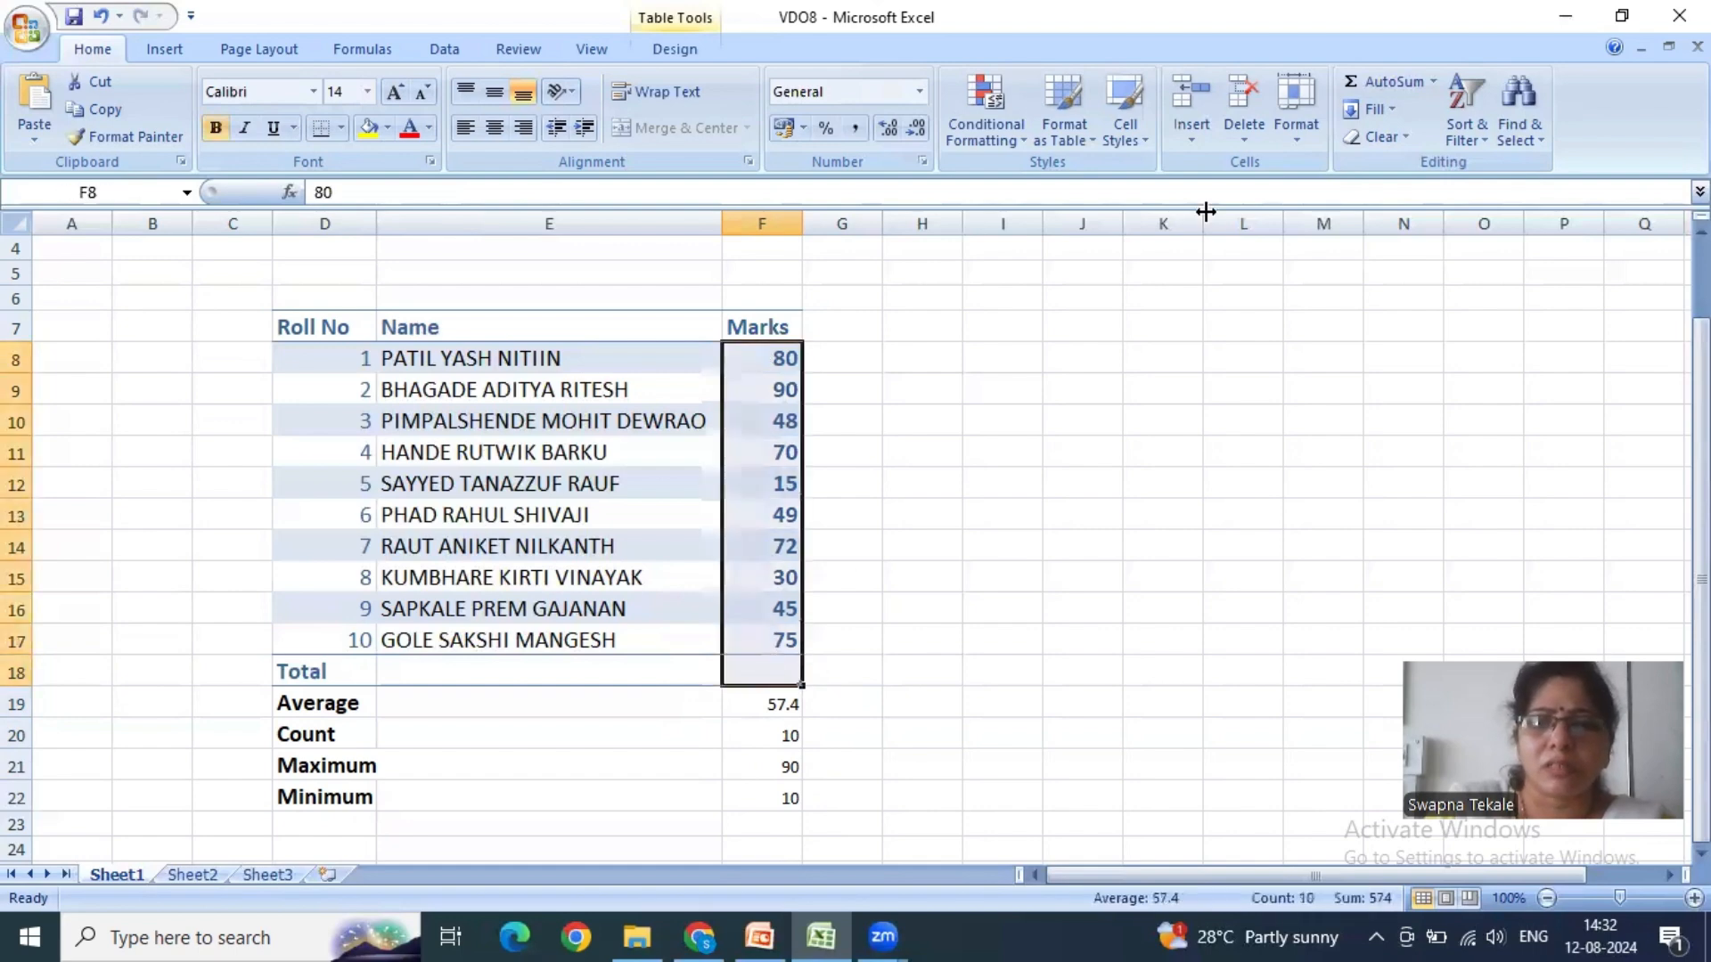
click(1428, 85)
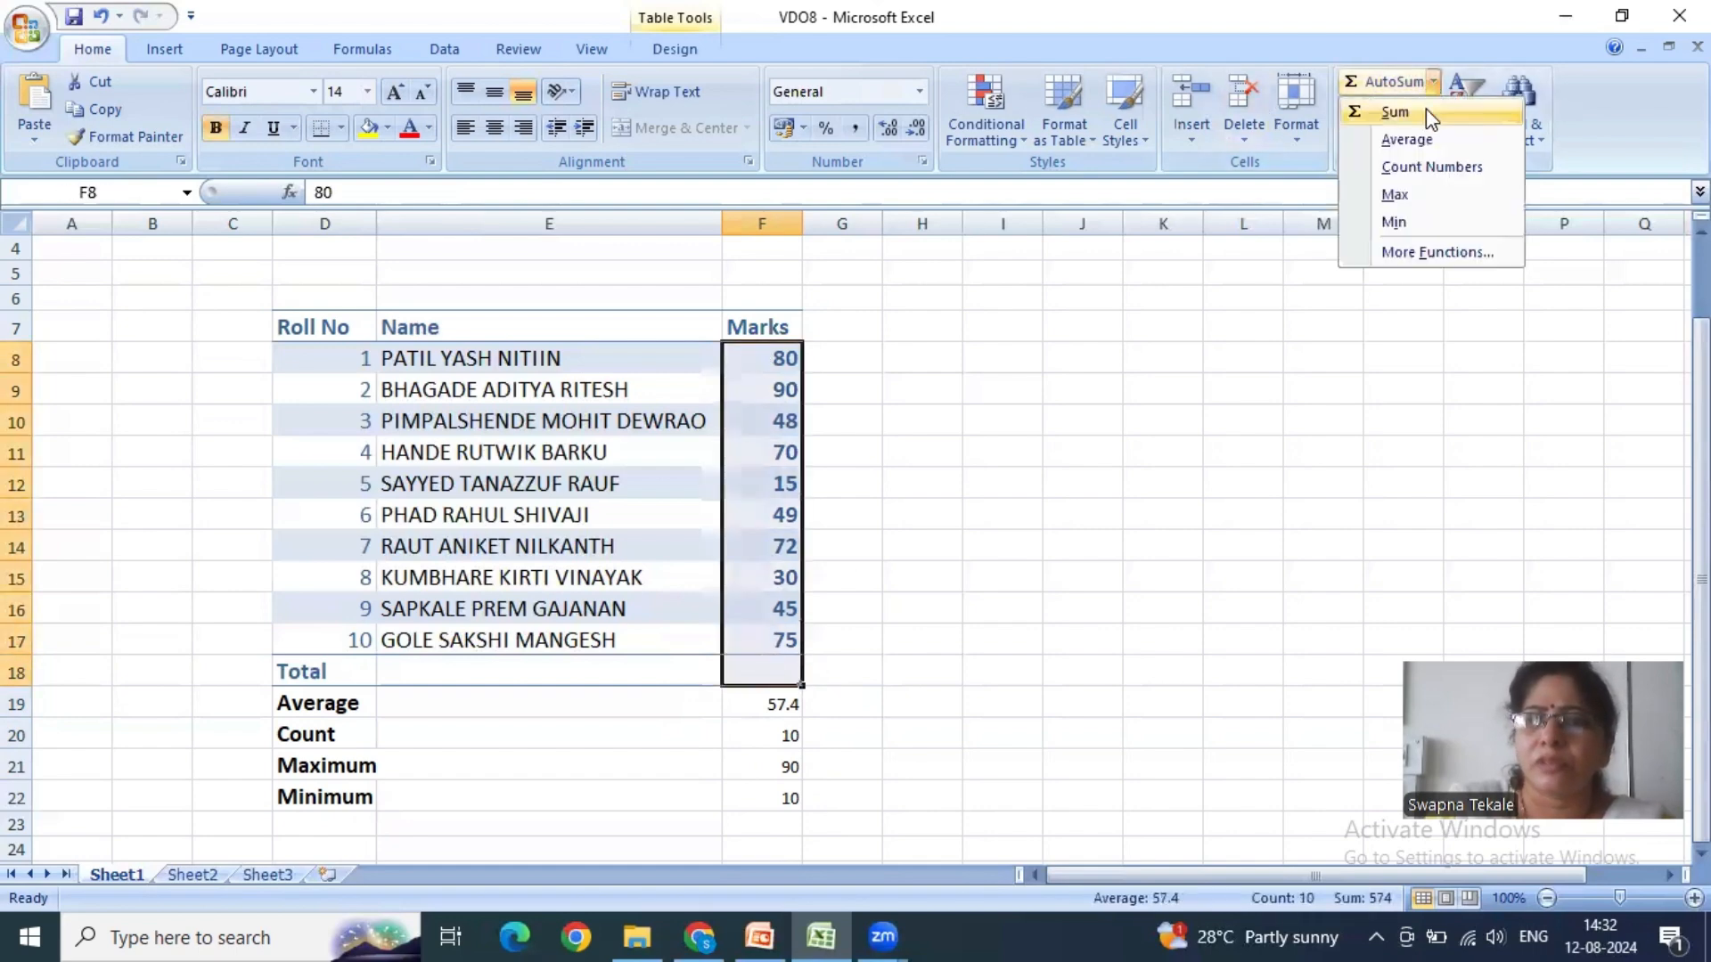
click(1426, 109)
key(ctrl+z)
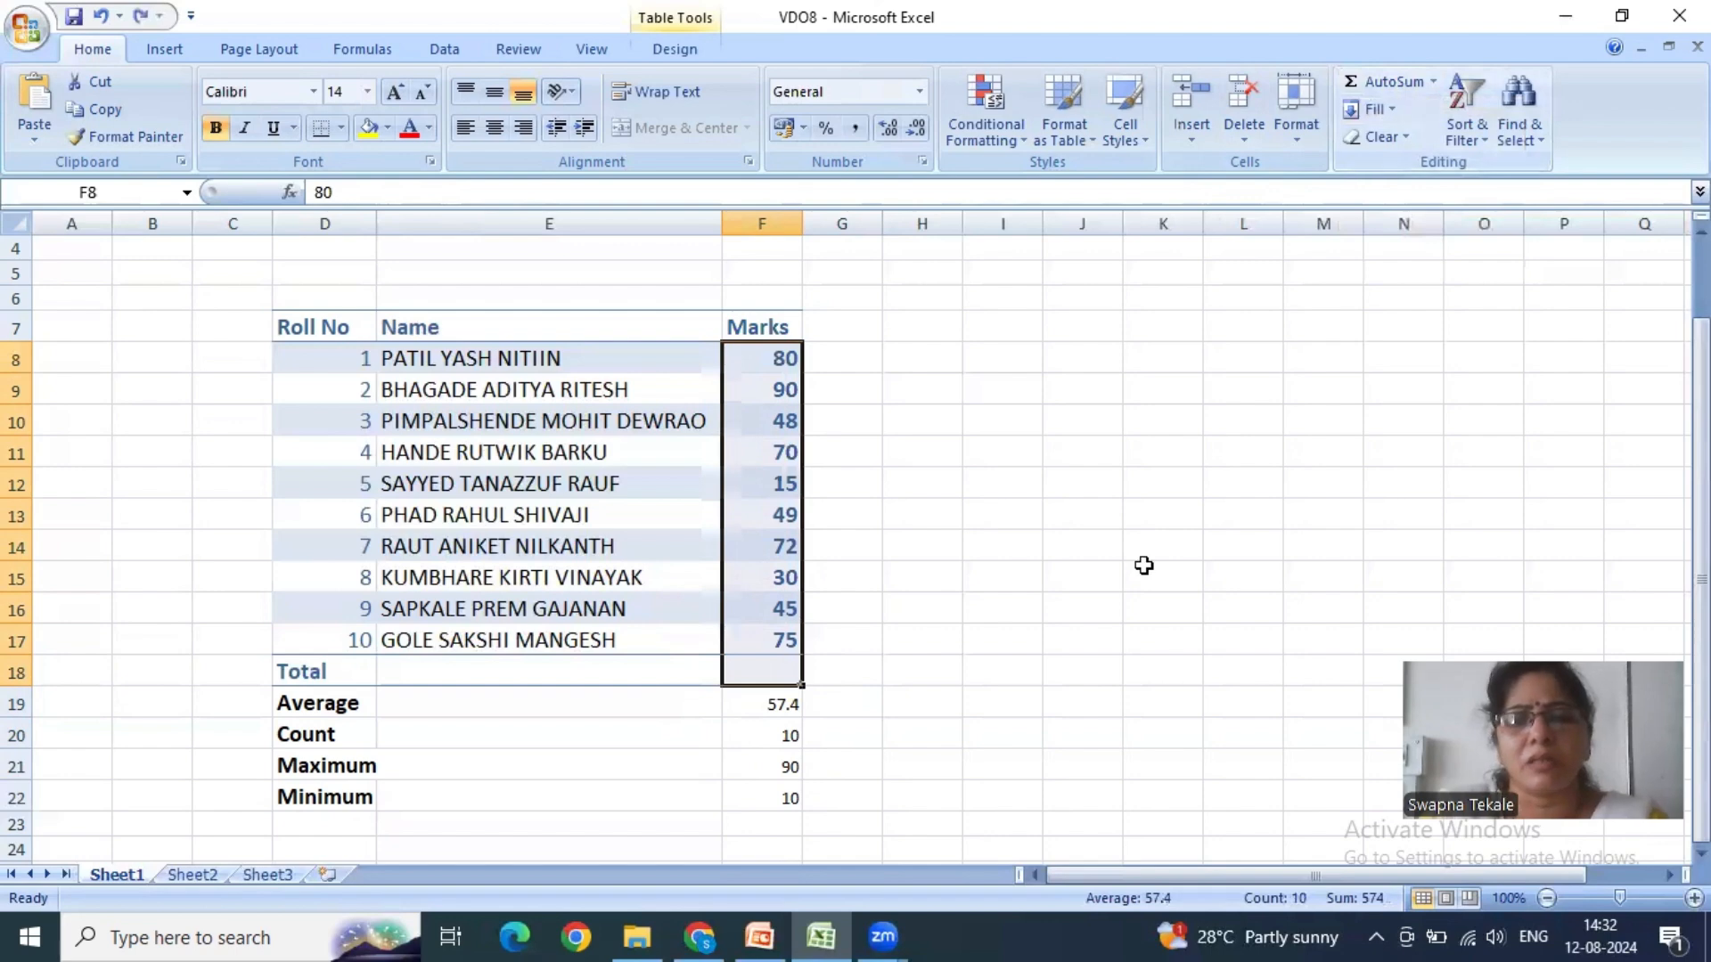
click(1158, 577)
- Enter the manual formula =sum(f8:f17) in the Total cell F18 and check the entered formula
click(772, 674)
text(=)
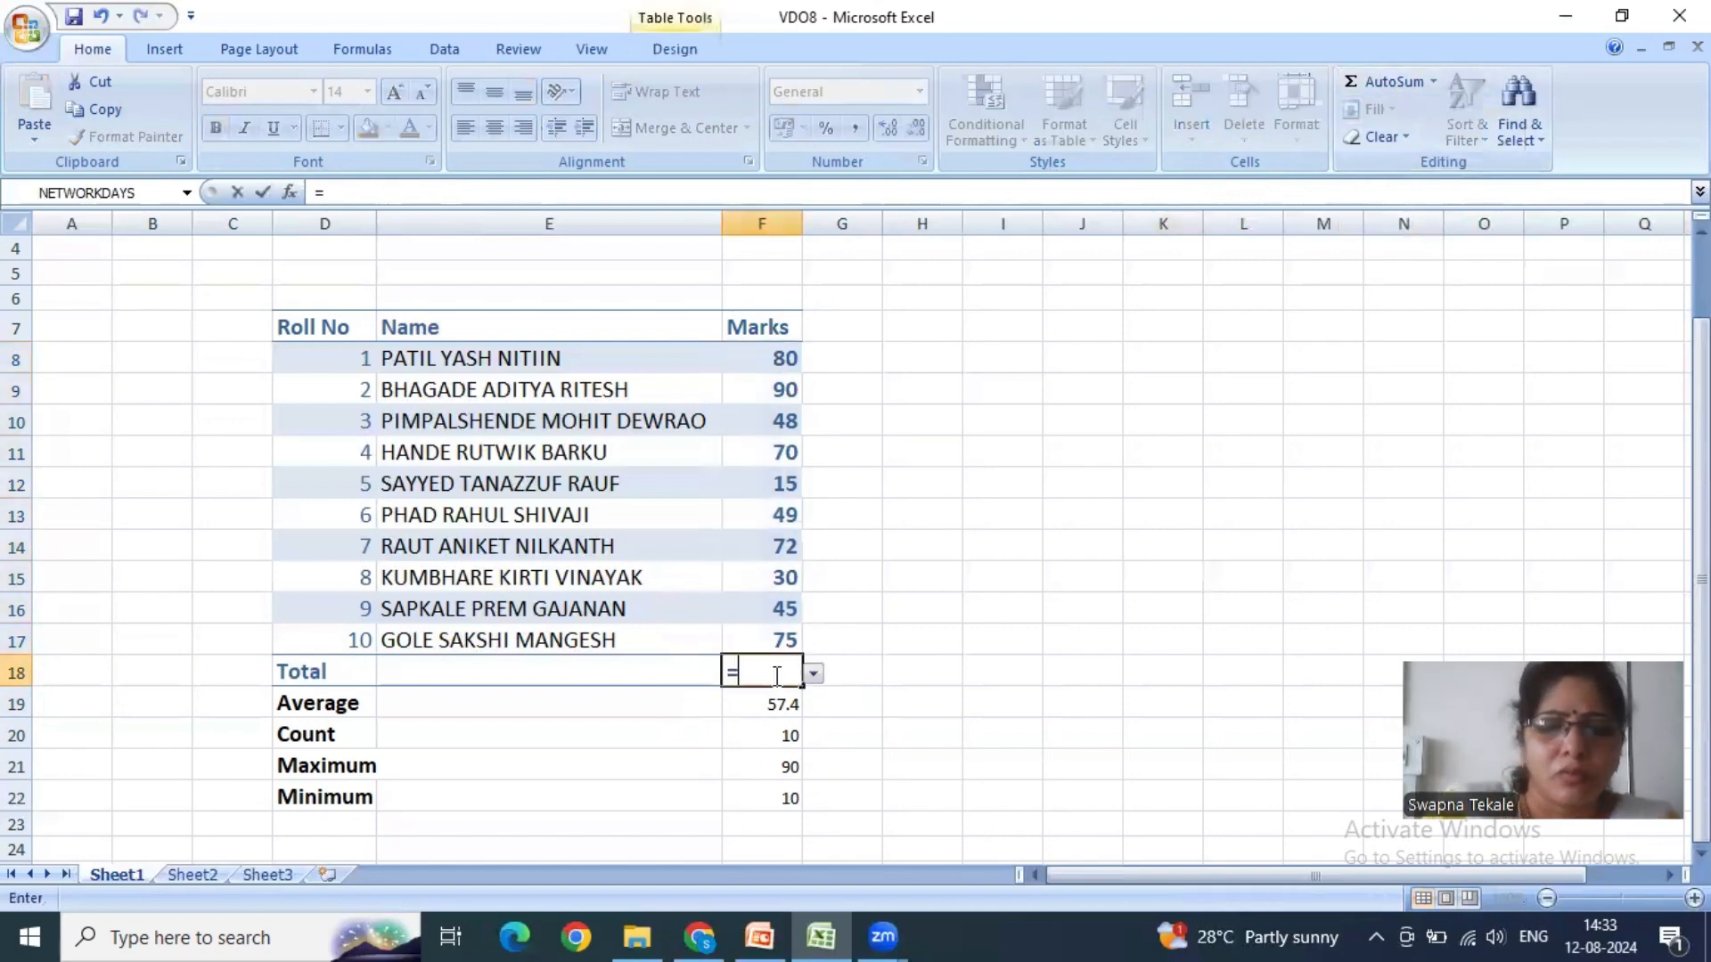
text(sum(f)
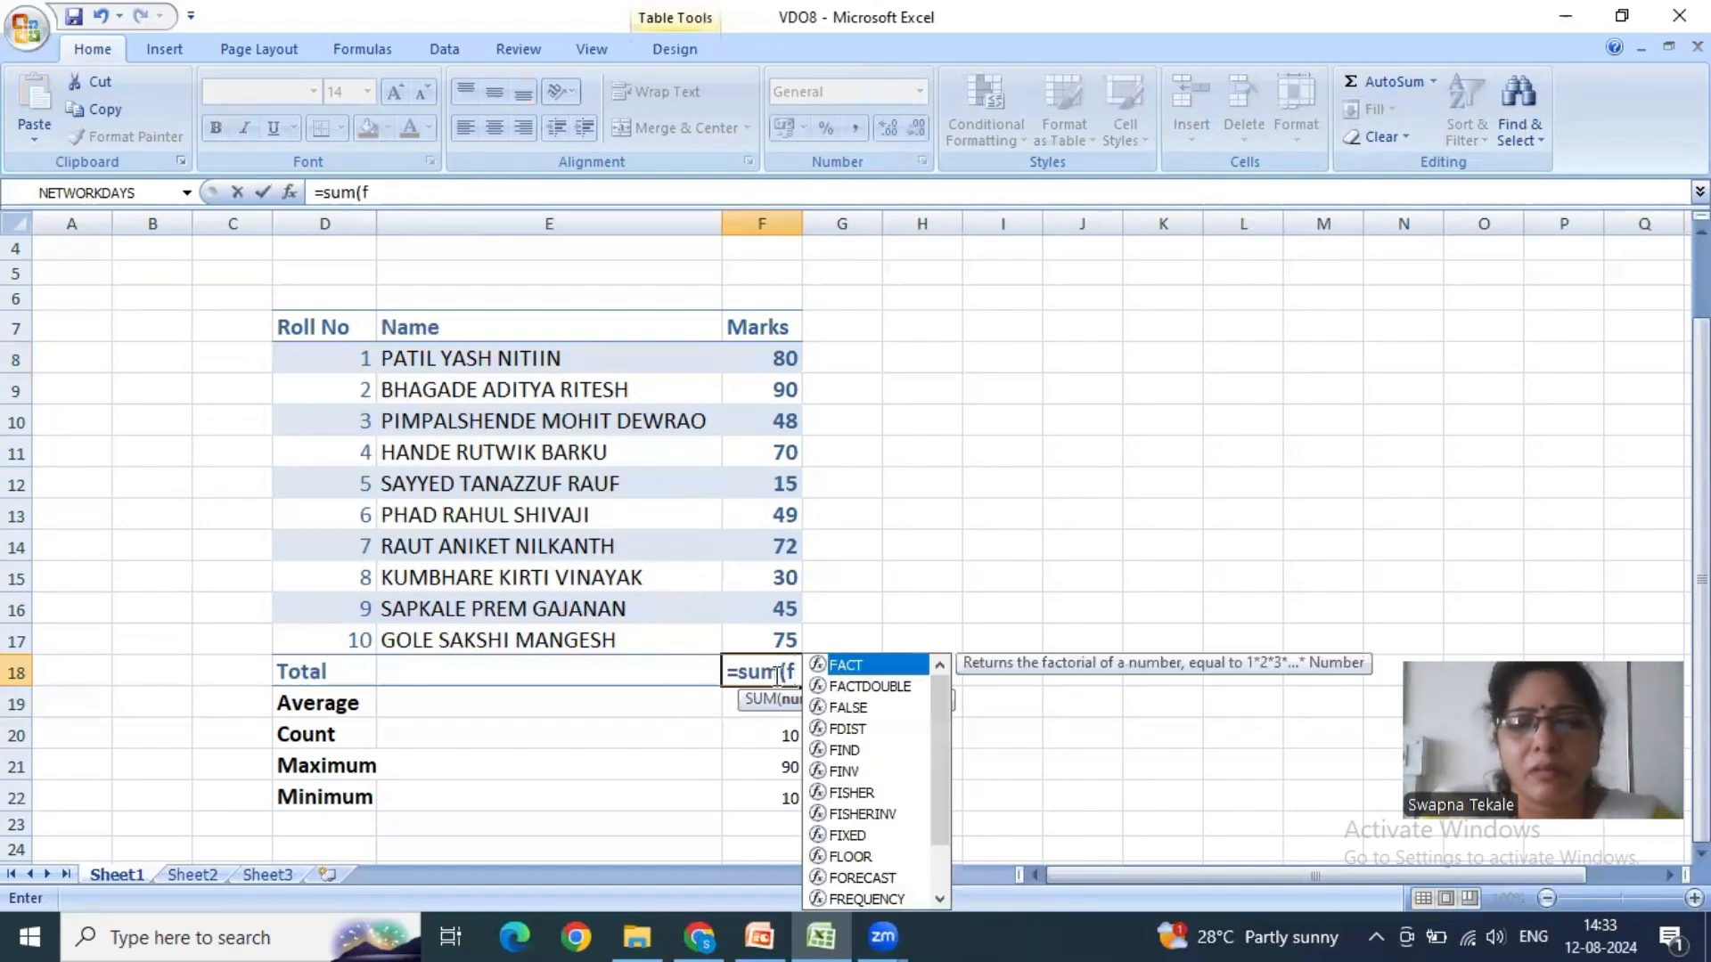
text(8:f)
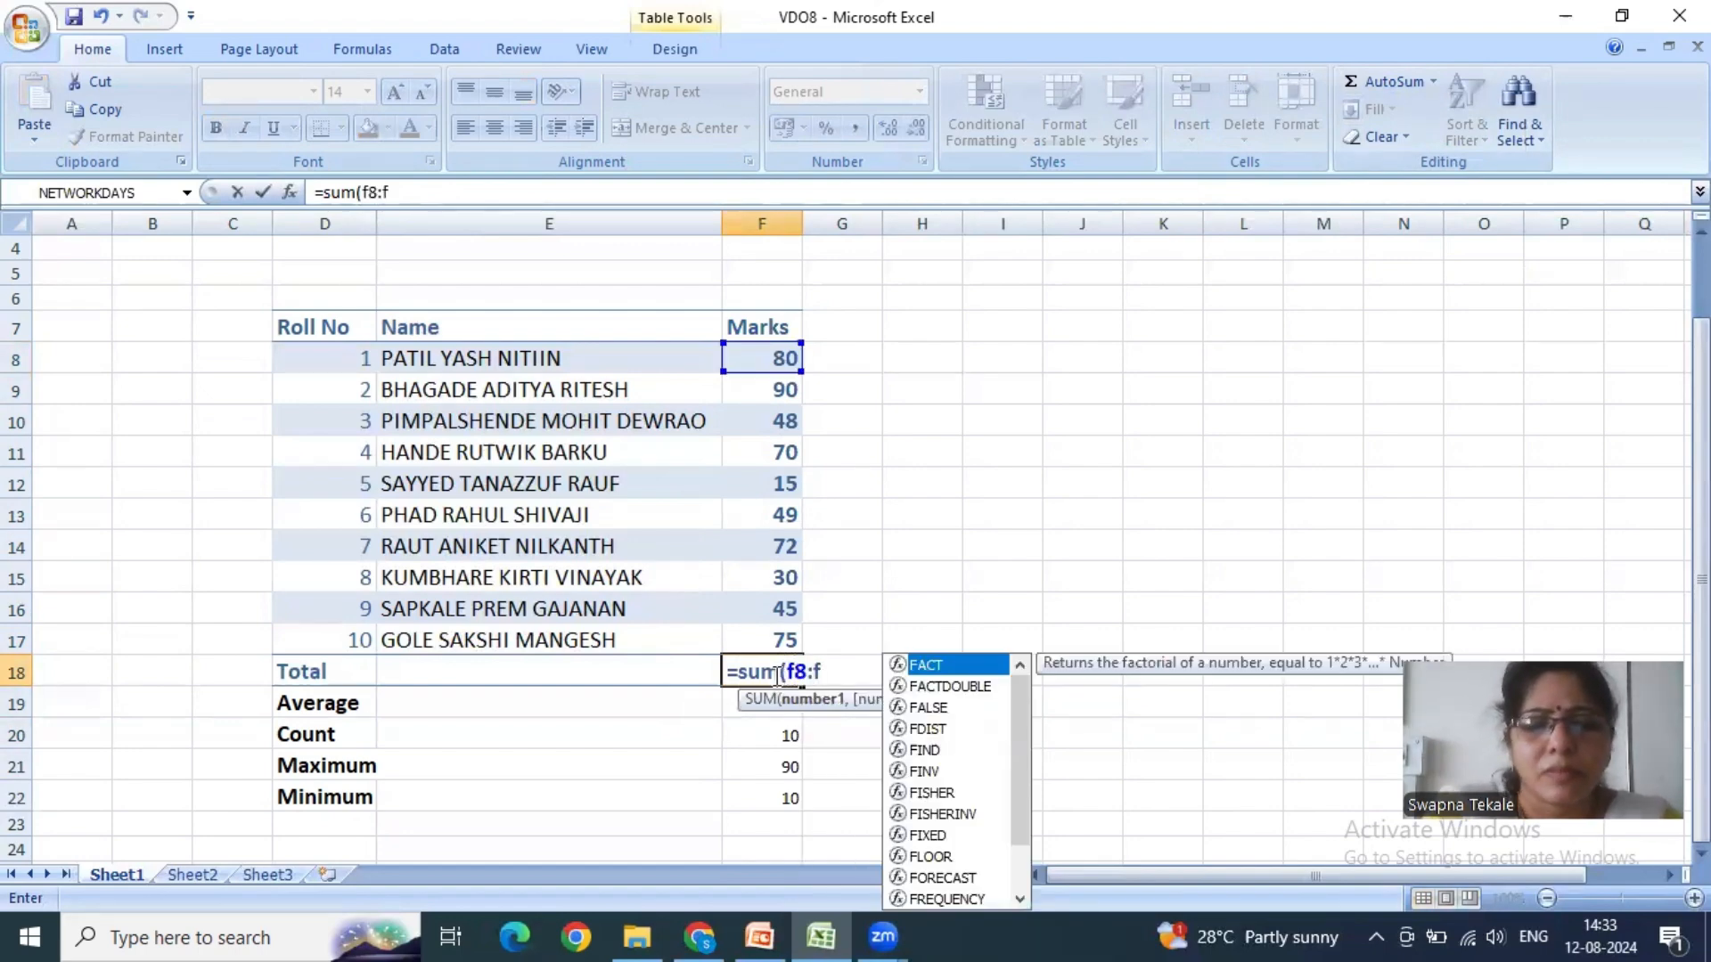
text(17))
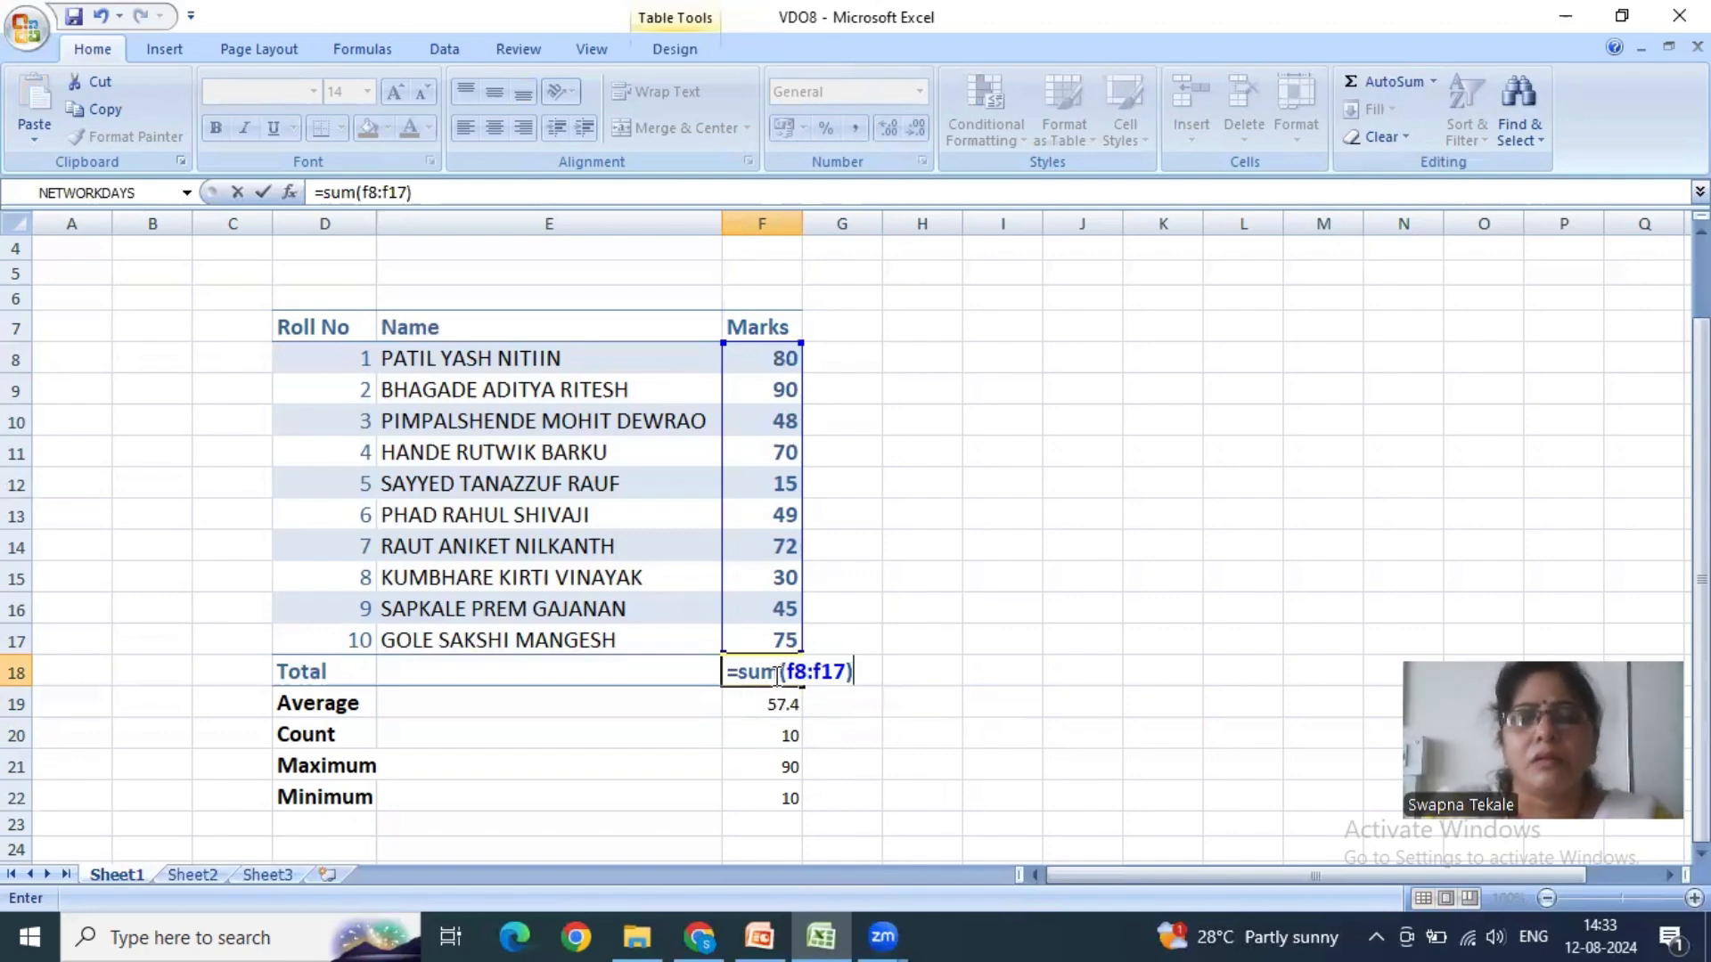
key(Return)
click(774, 675)
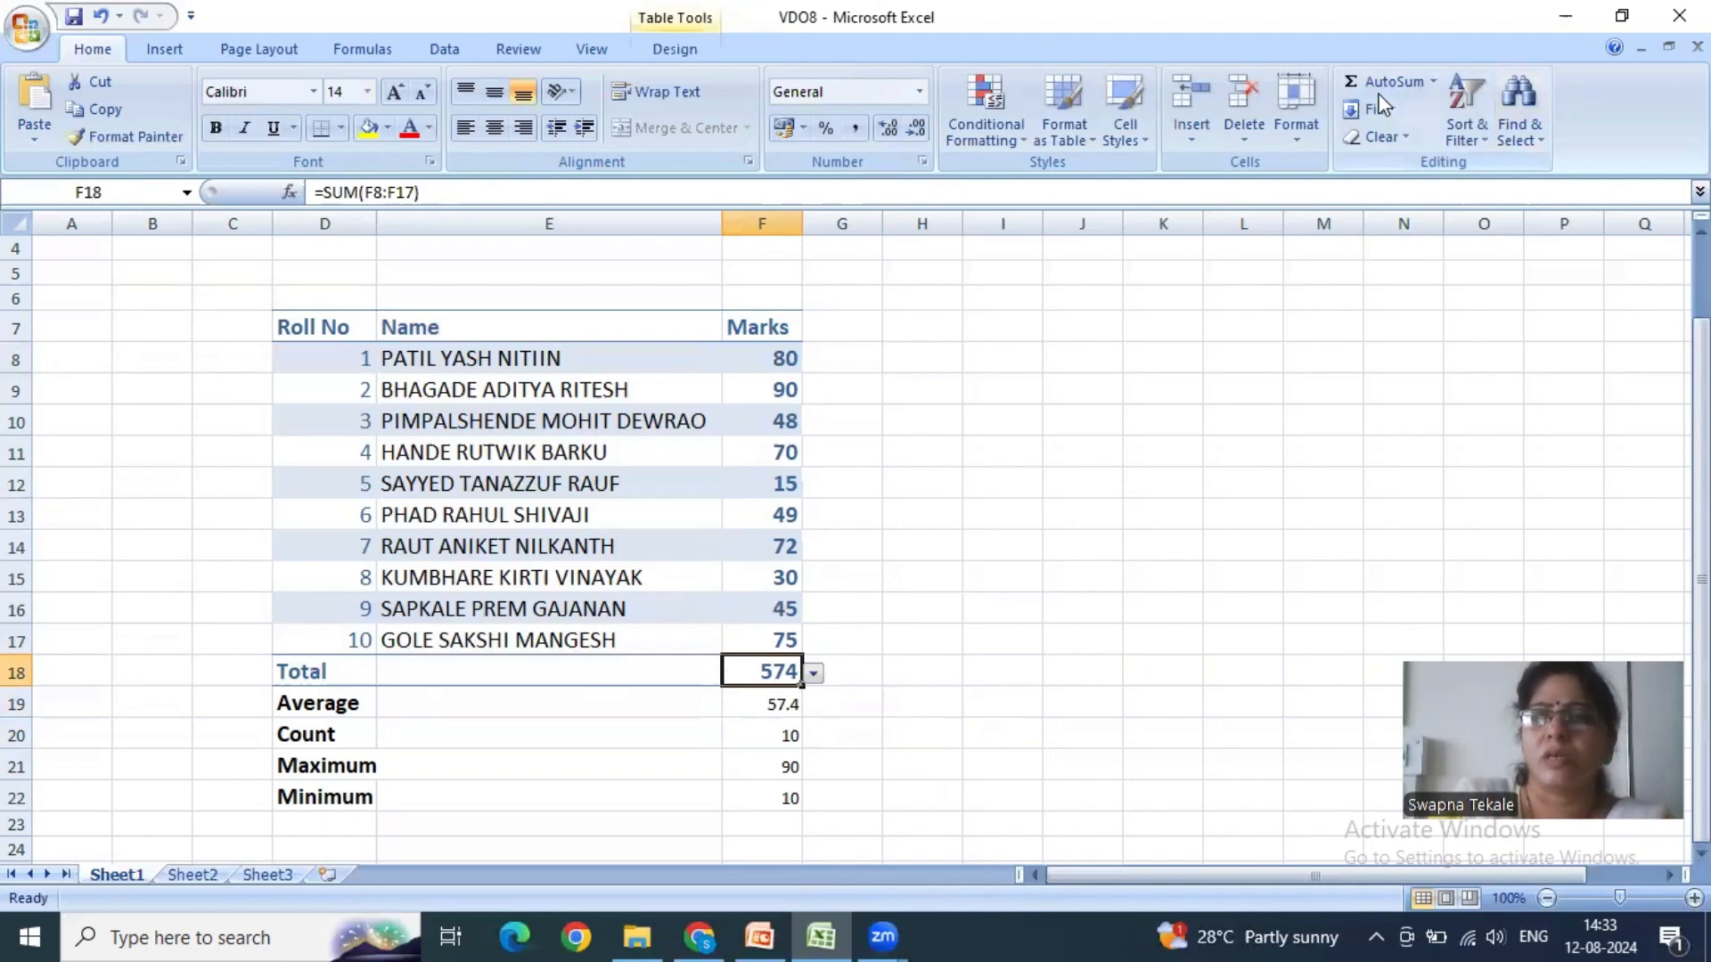
- Examine the SUM function arguments of the Total cell F18, the available AutoSum functions and the Fill options
click(1434, 82)
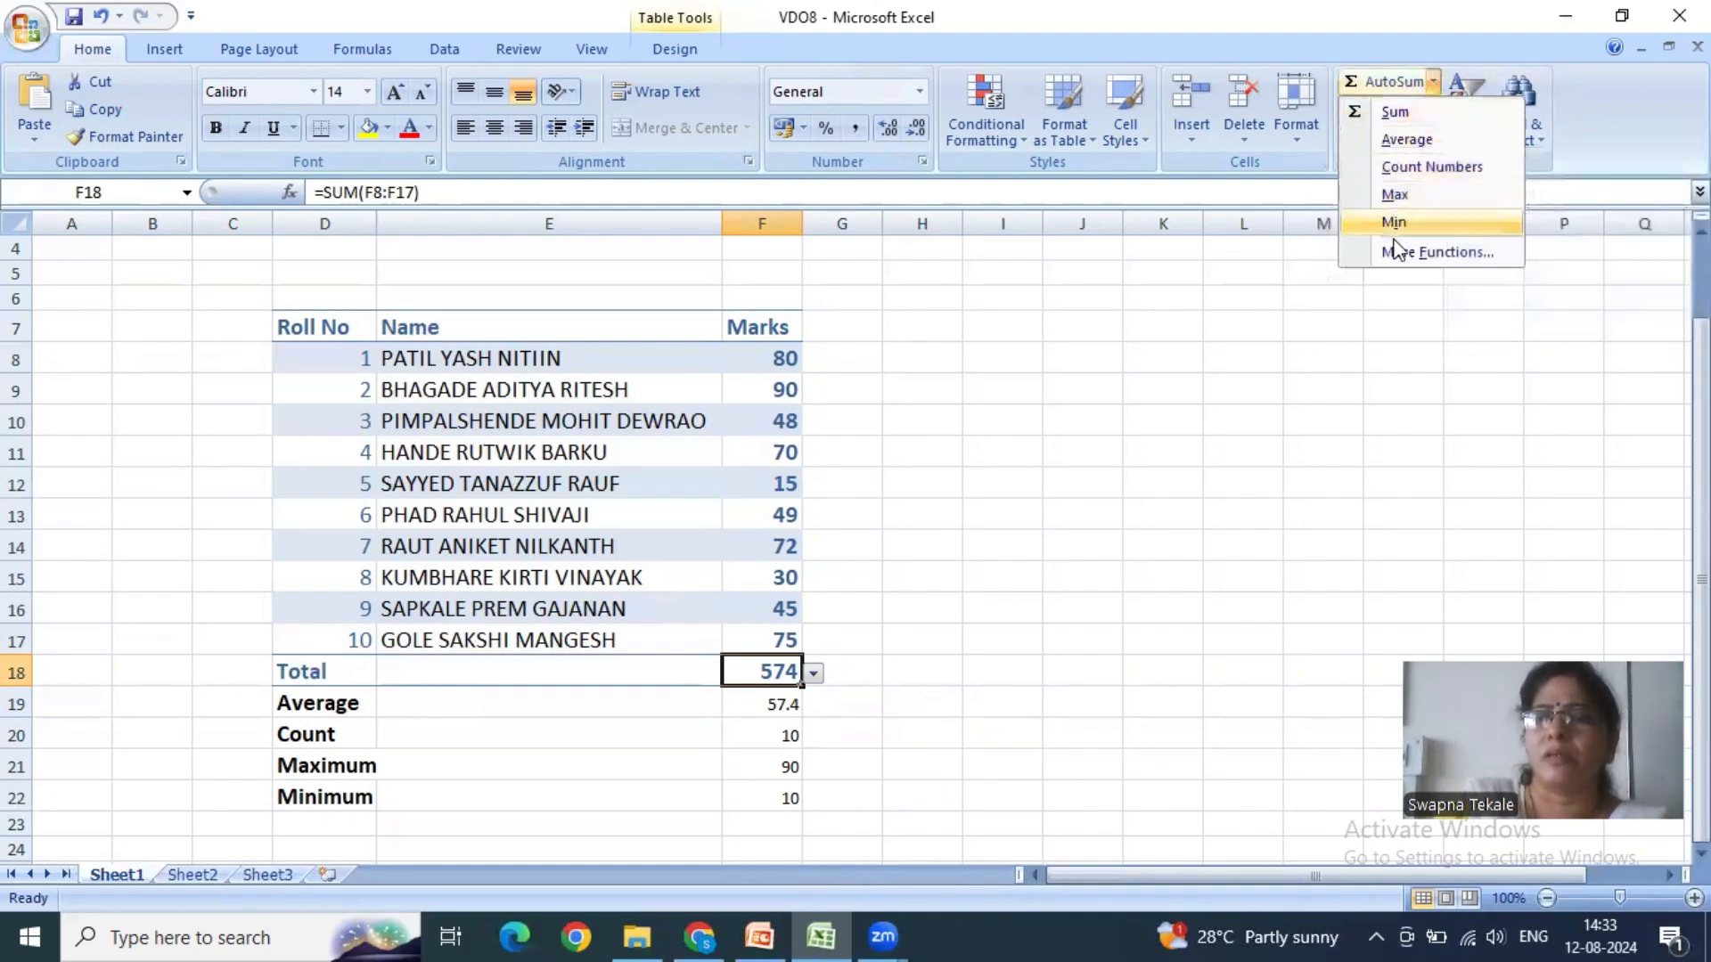
click(1395, 254)
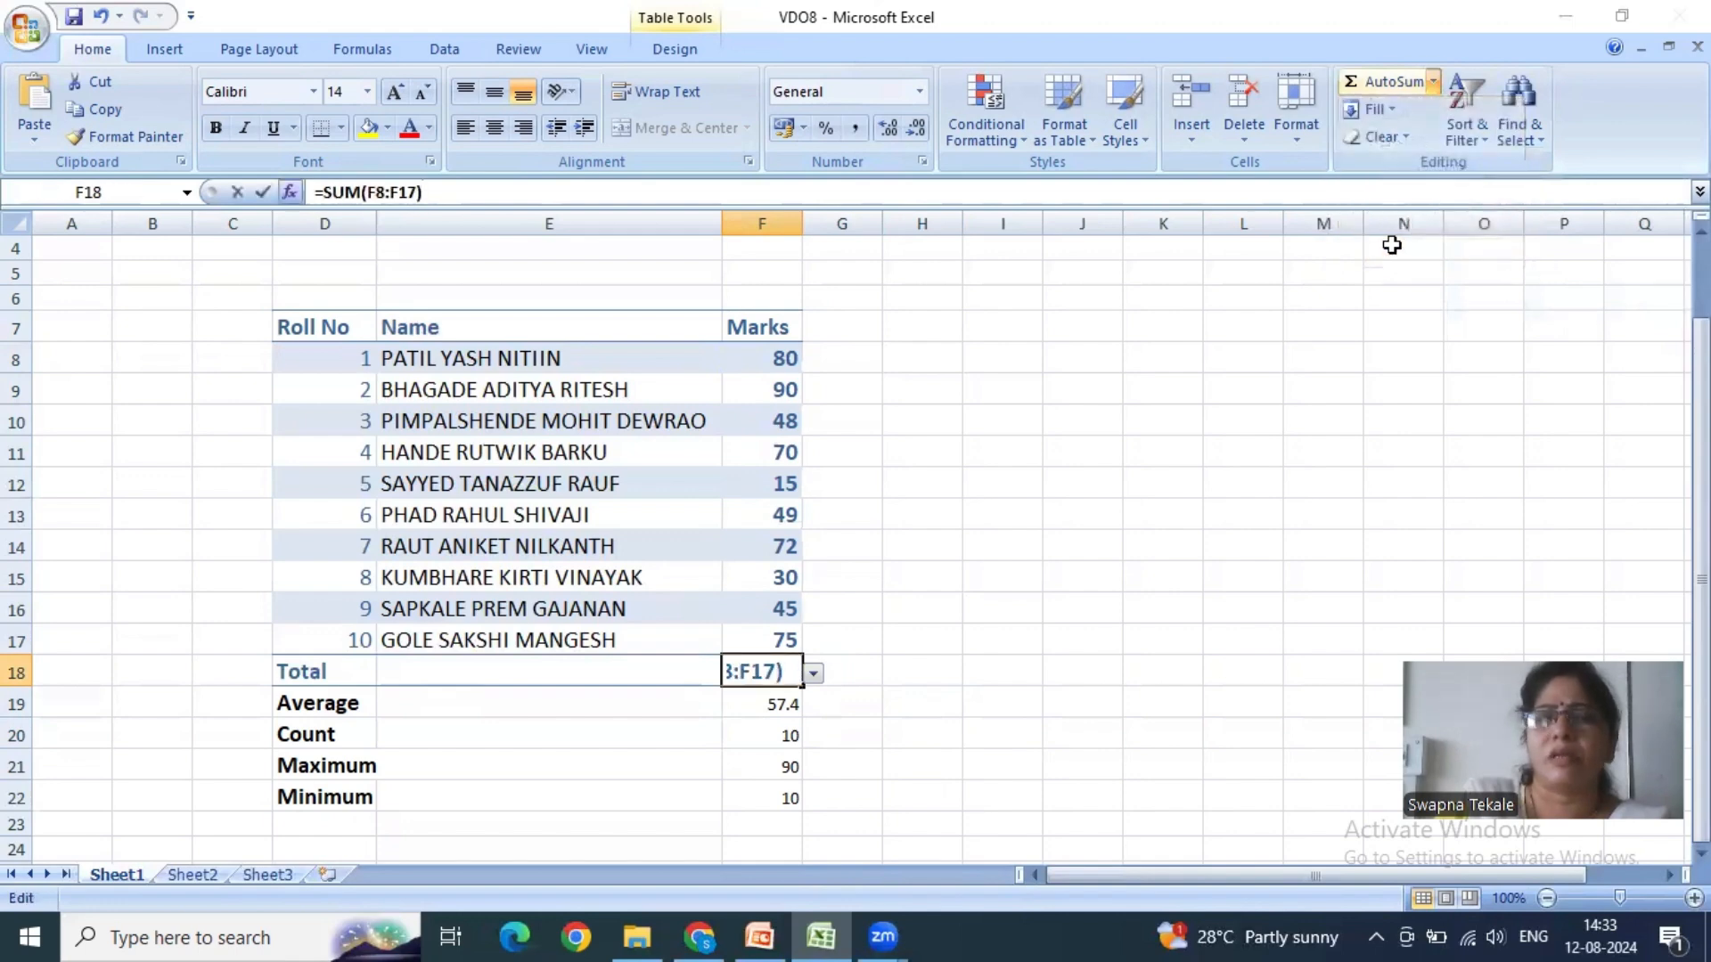
click(750, 217)
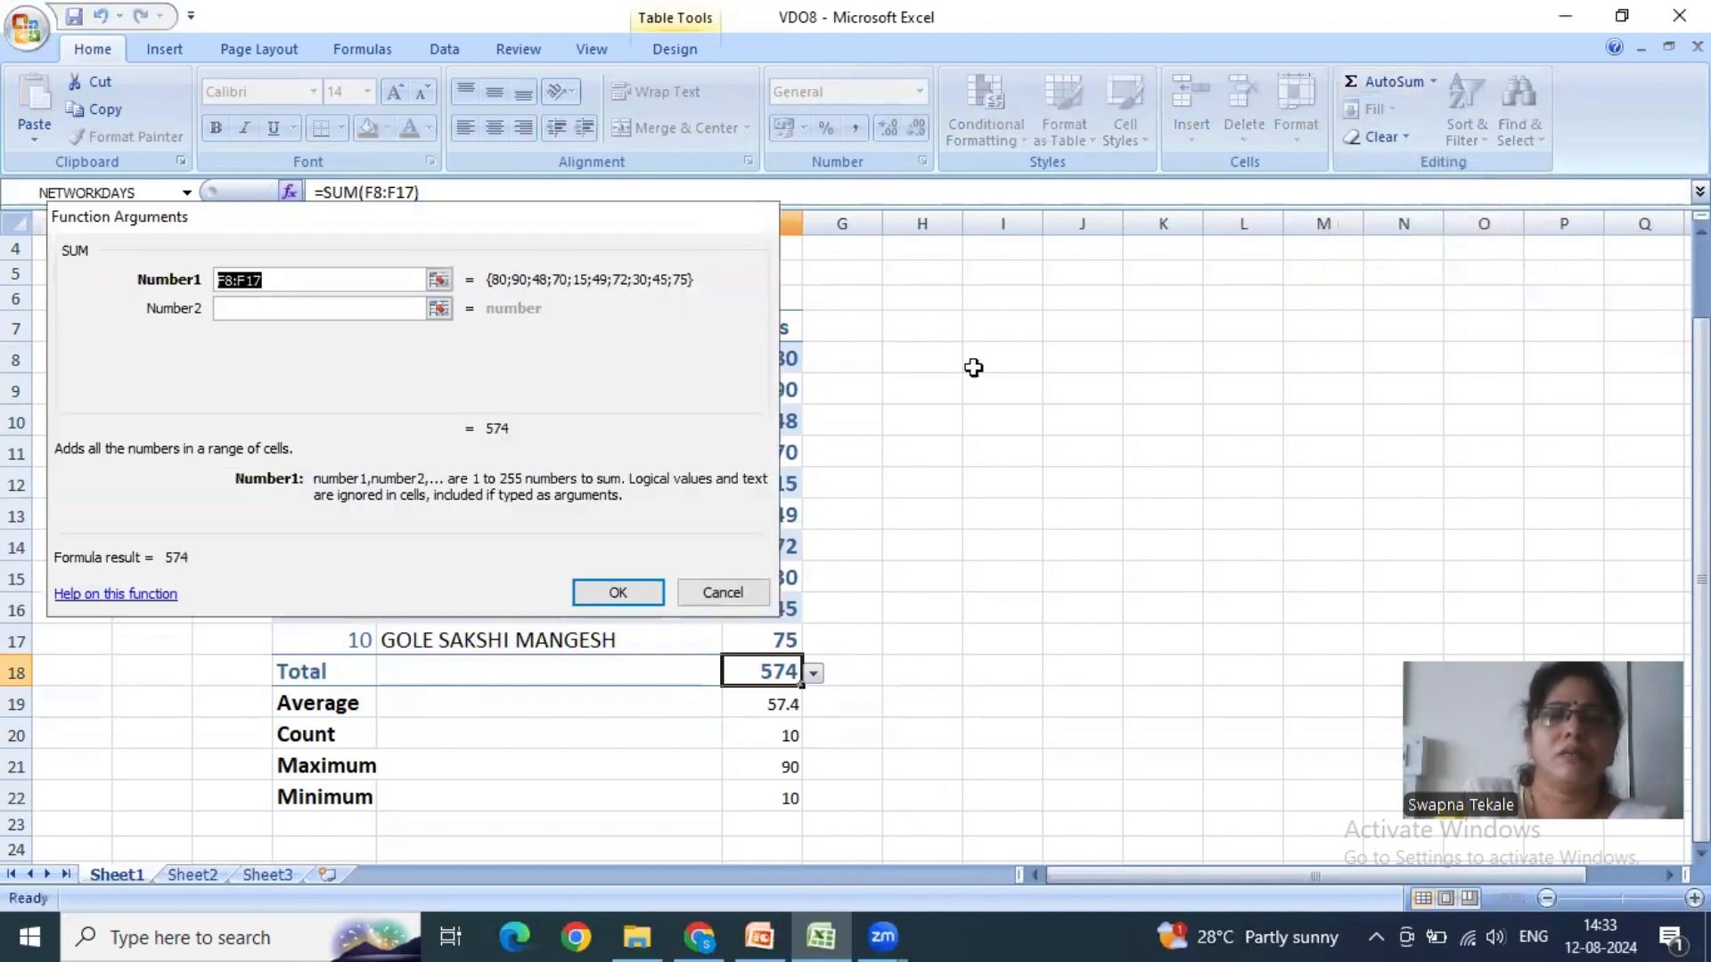
click(372, 50)
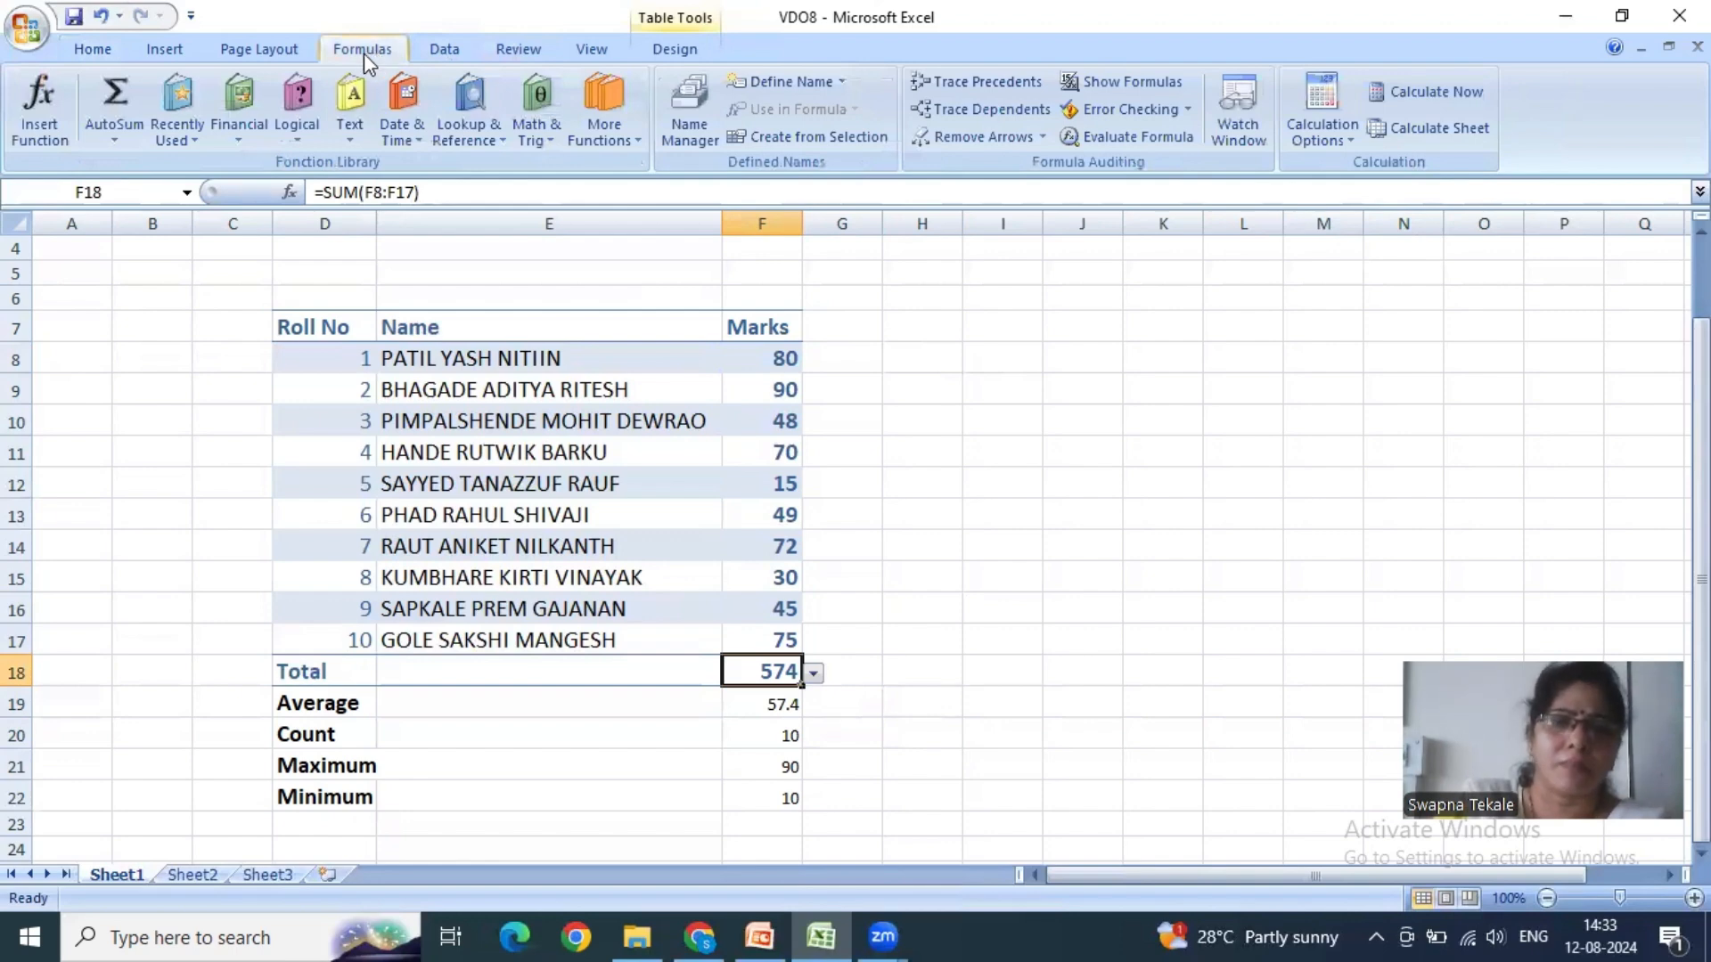
click(107, 51)
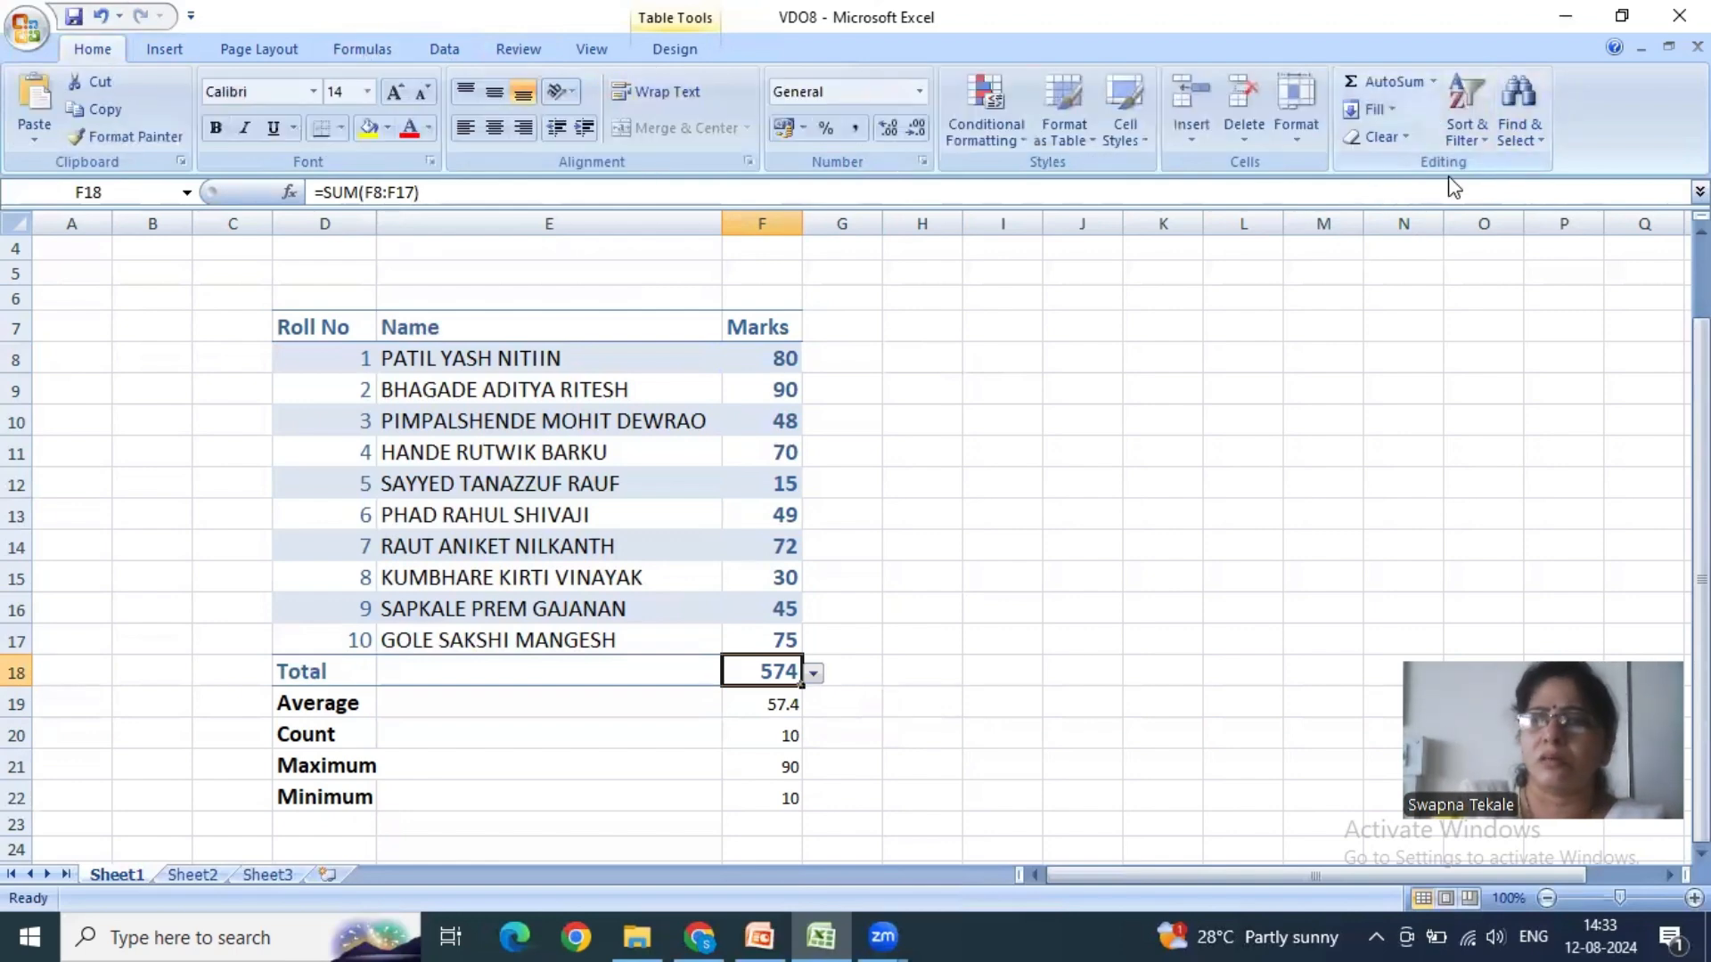
click(971, 739)
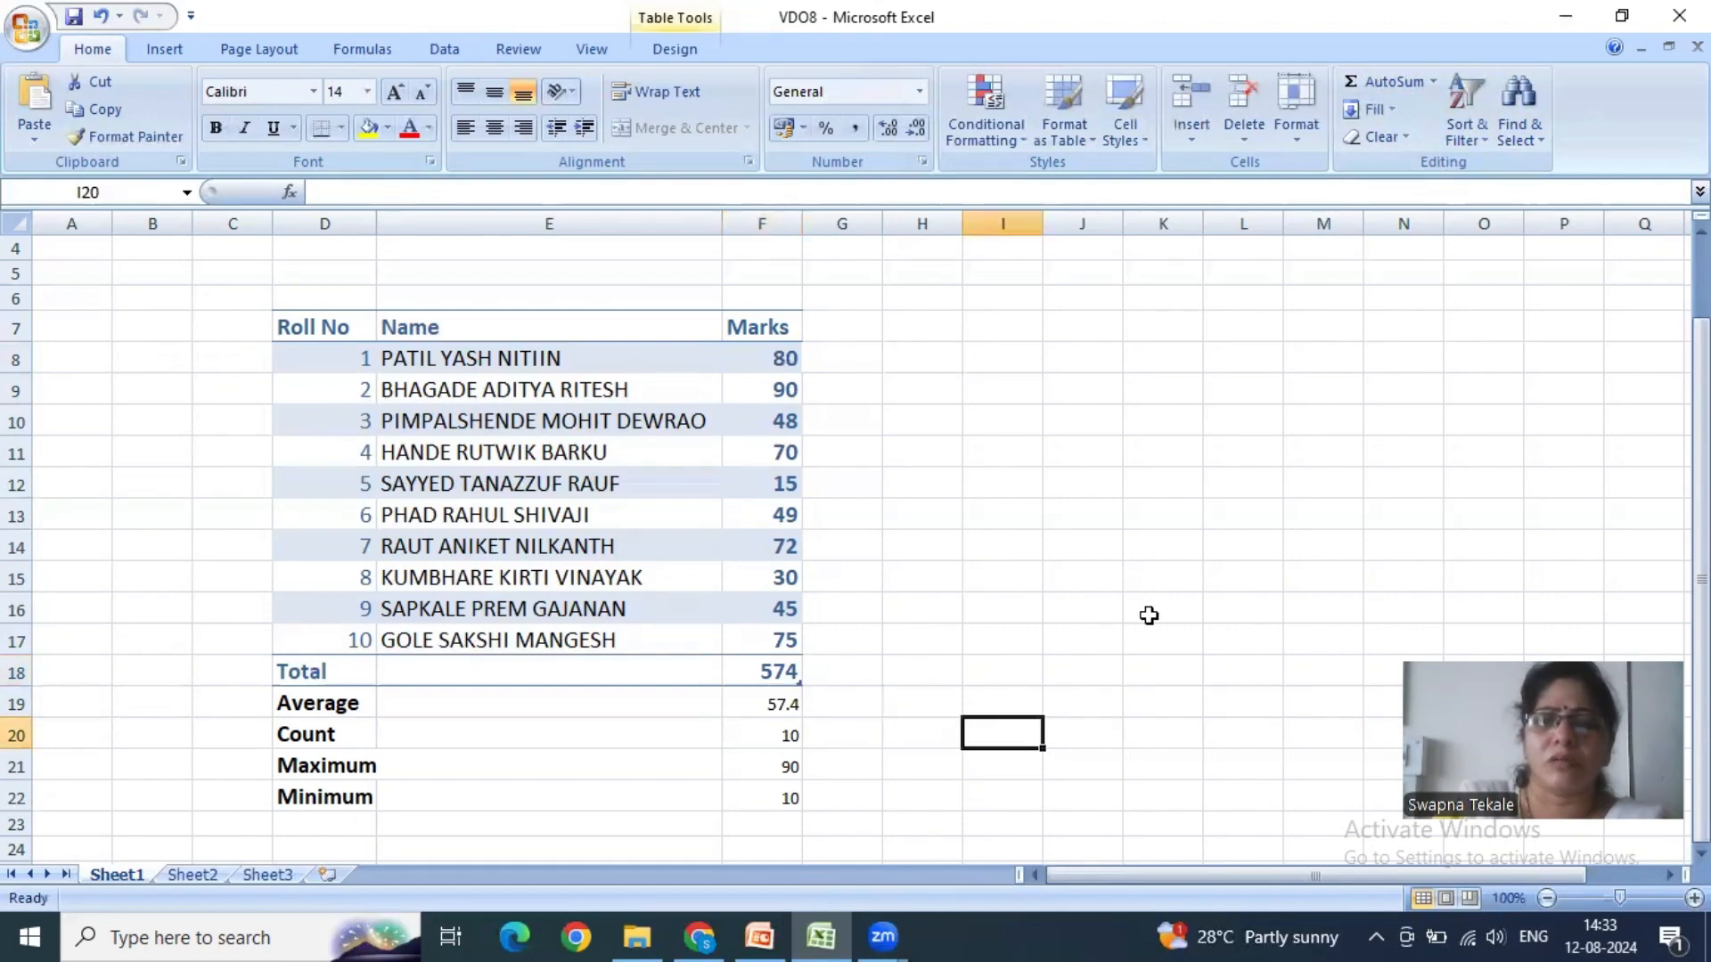
click(1433, 81)
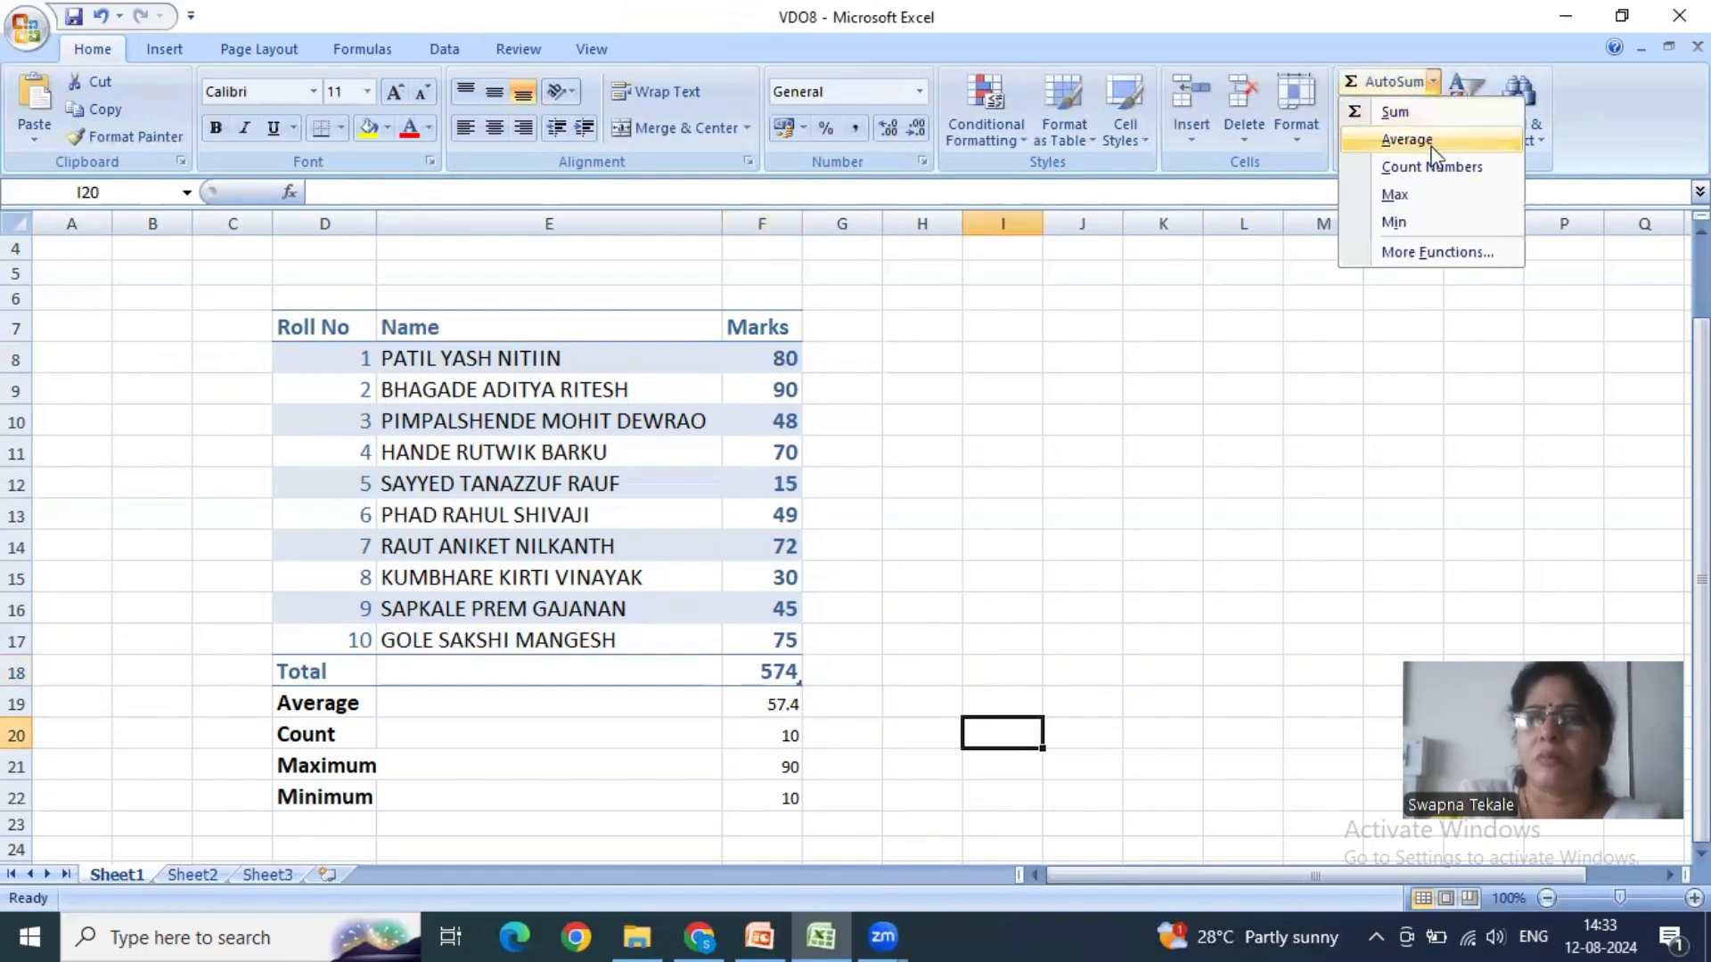
click(1185, 462)
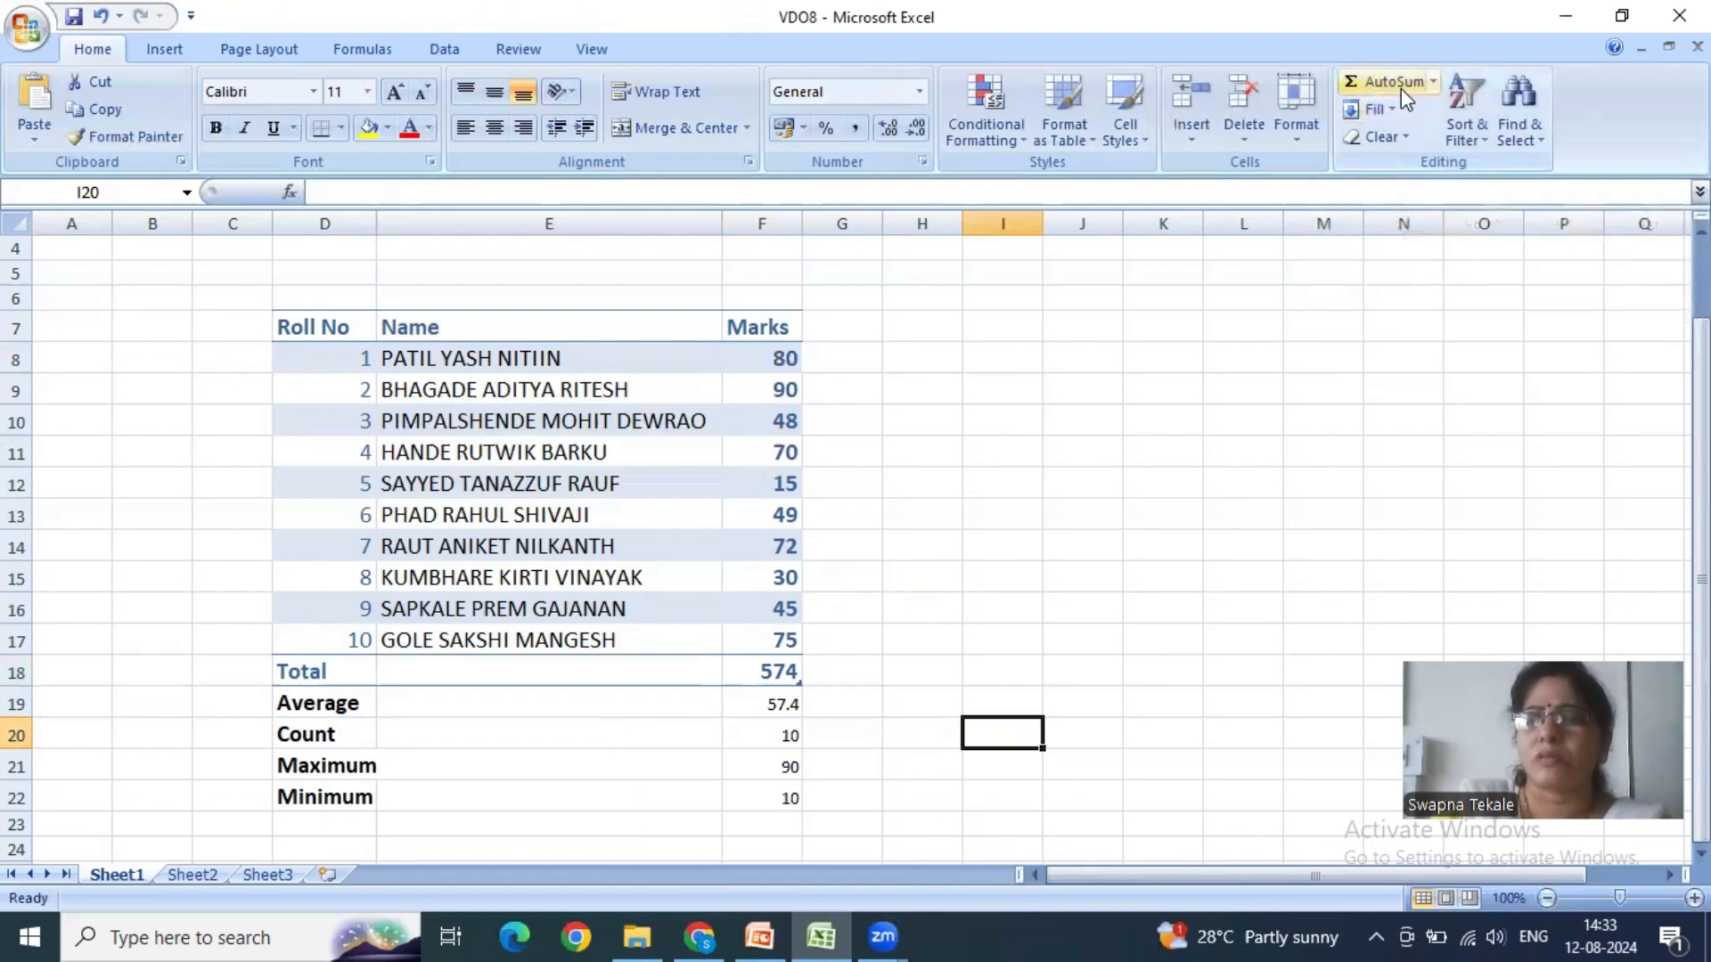
click(1392, 110)
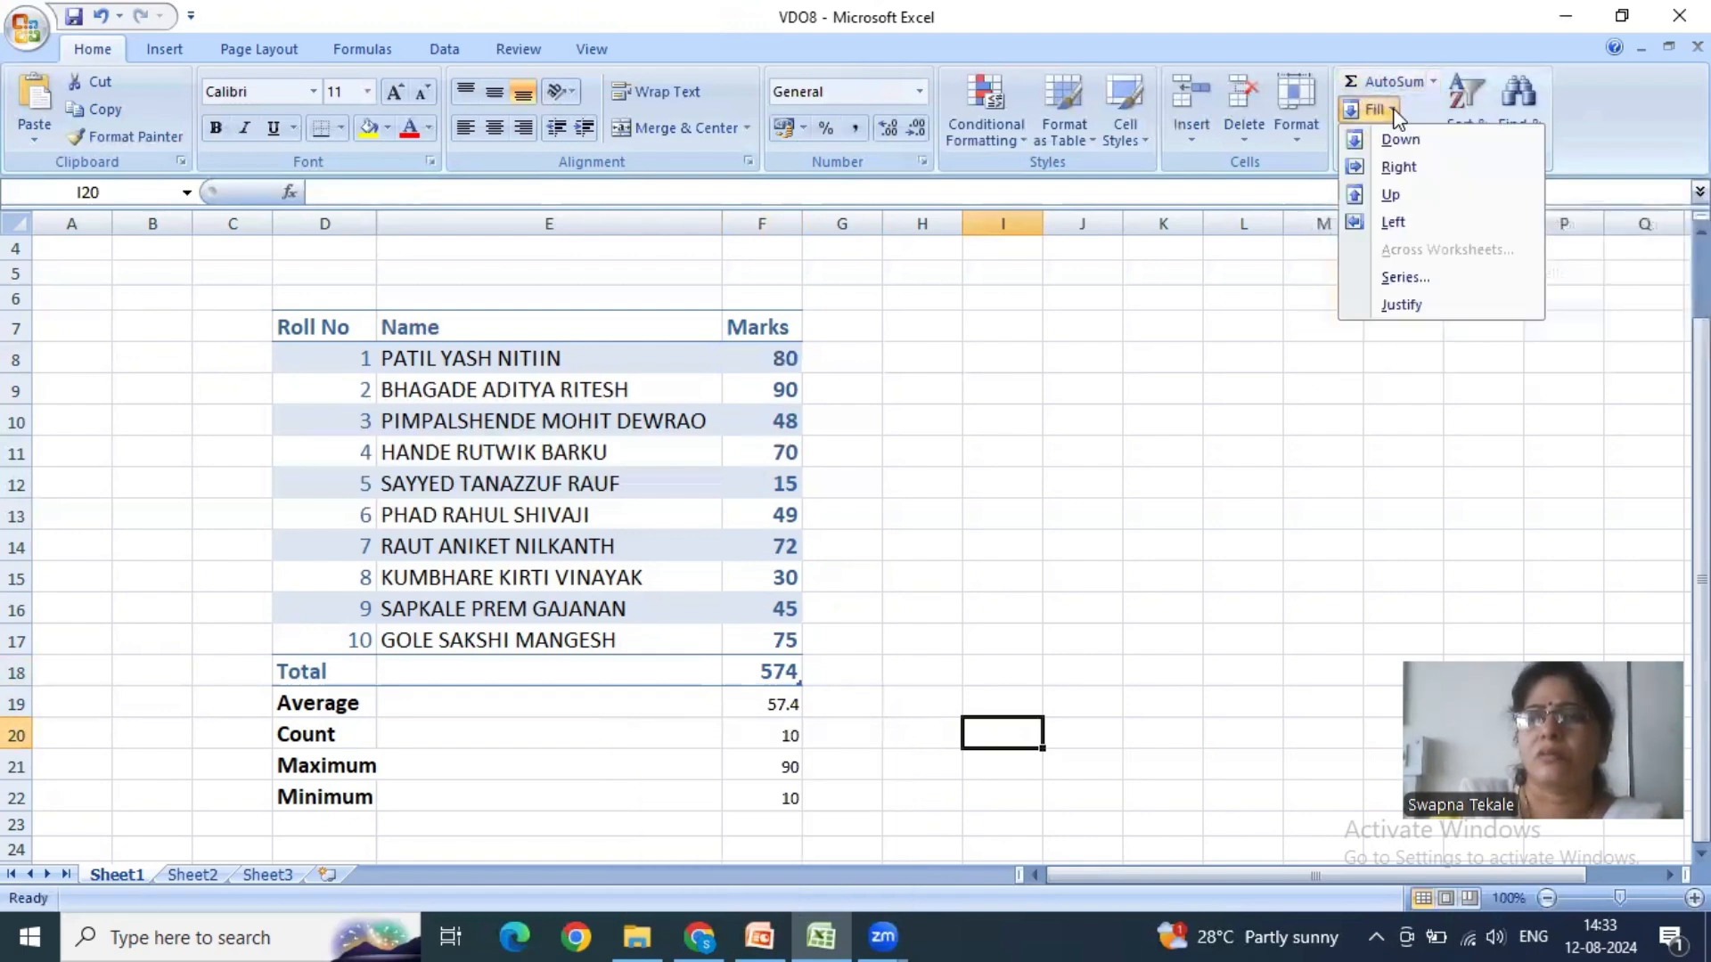
click(1209, 368)
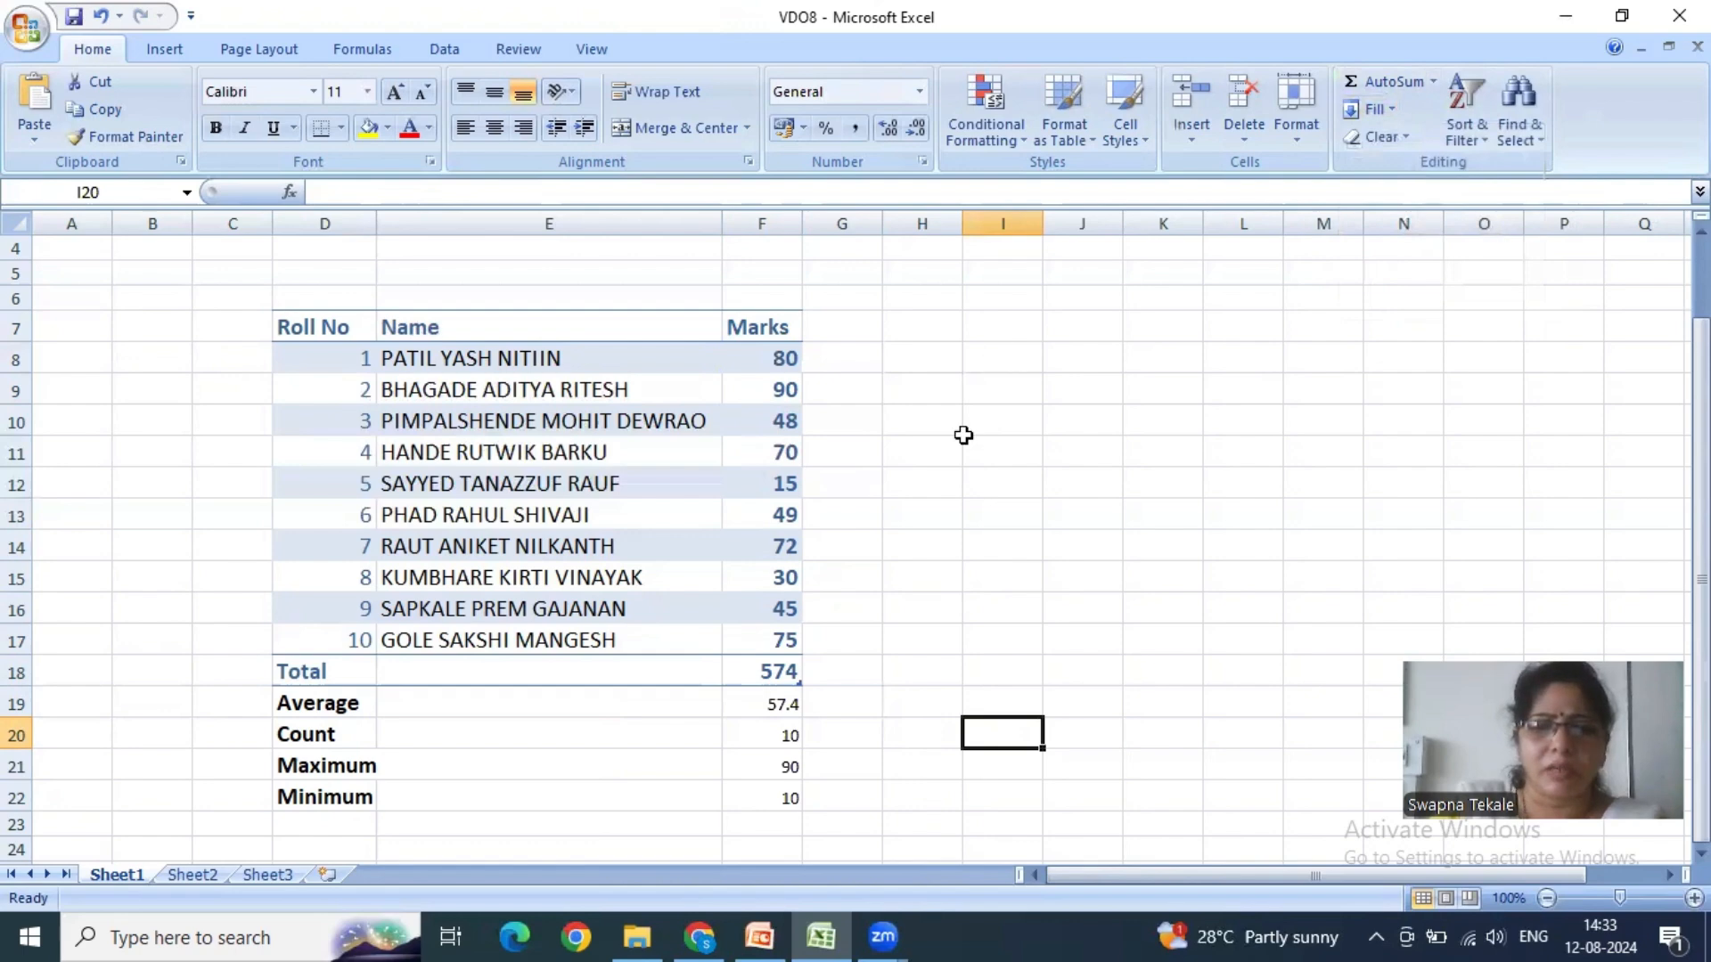
- Enter the text hello in the empty cell I7 and keep that cell selected
click(1025, 339)
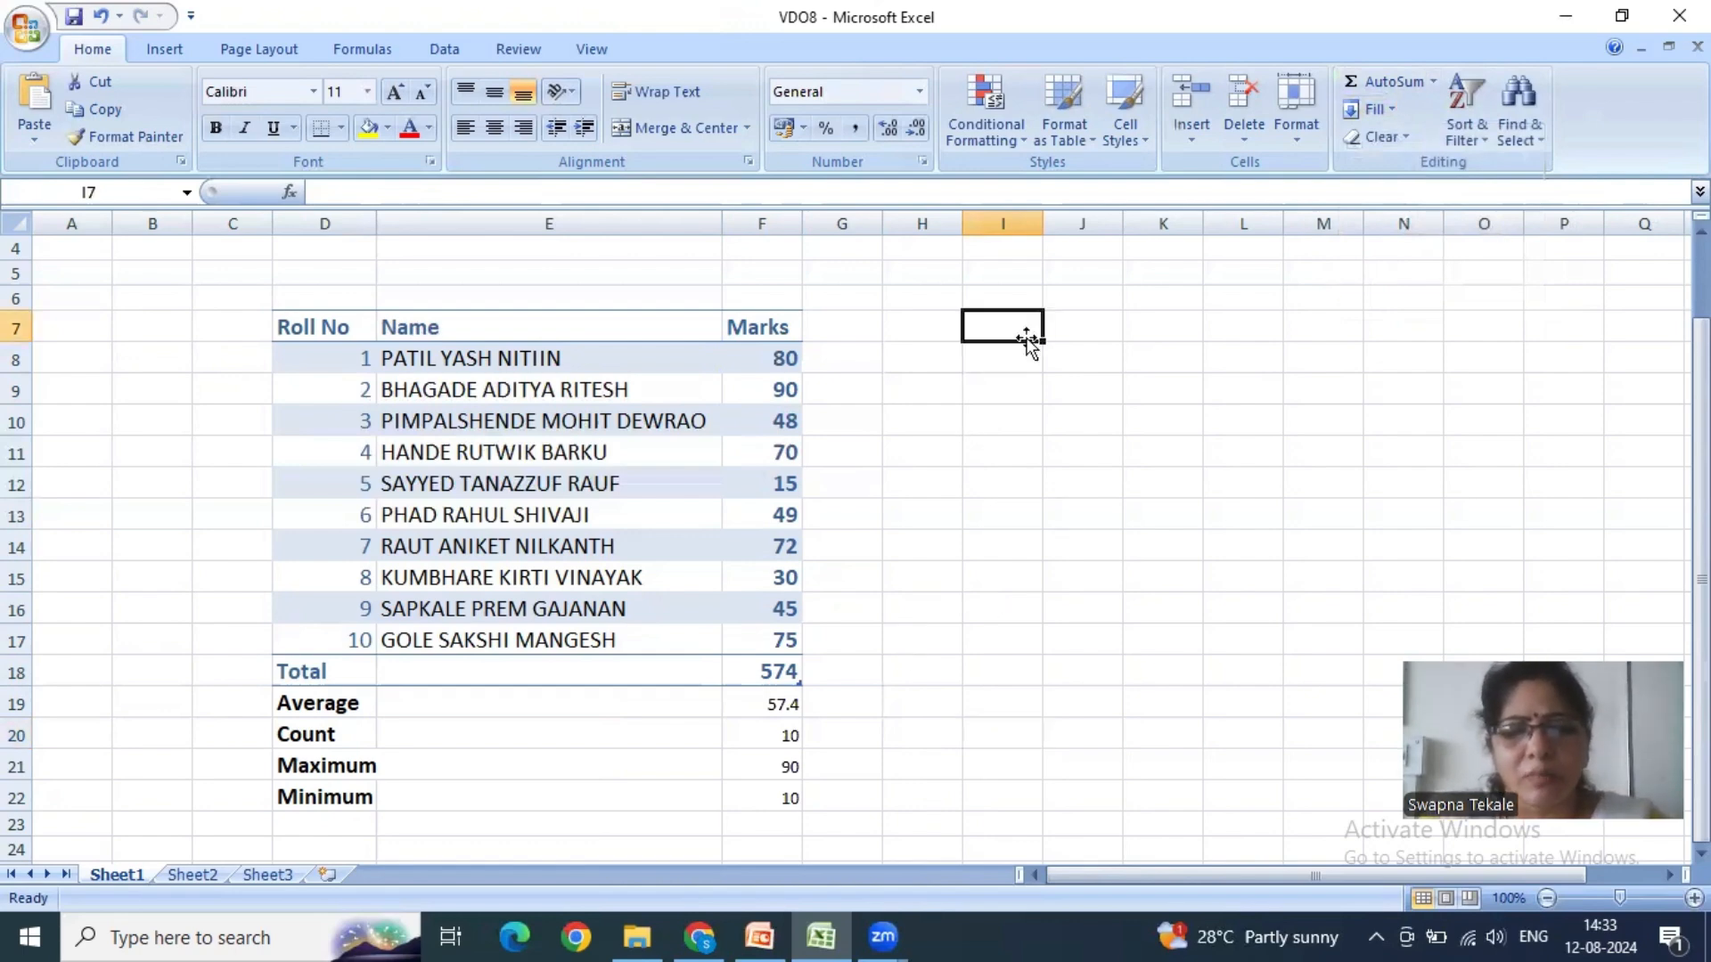
text(hello)
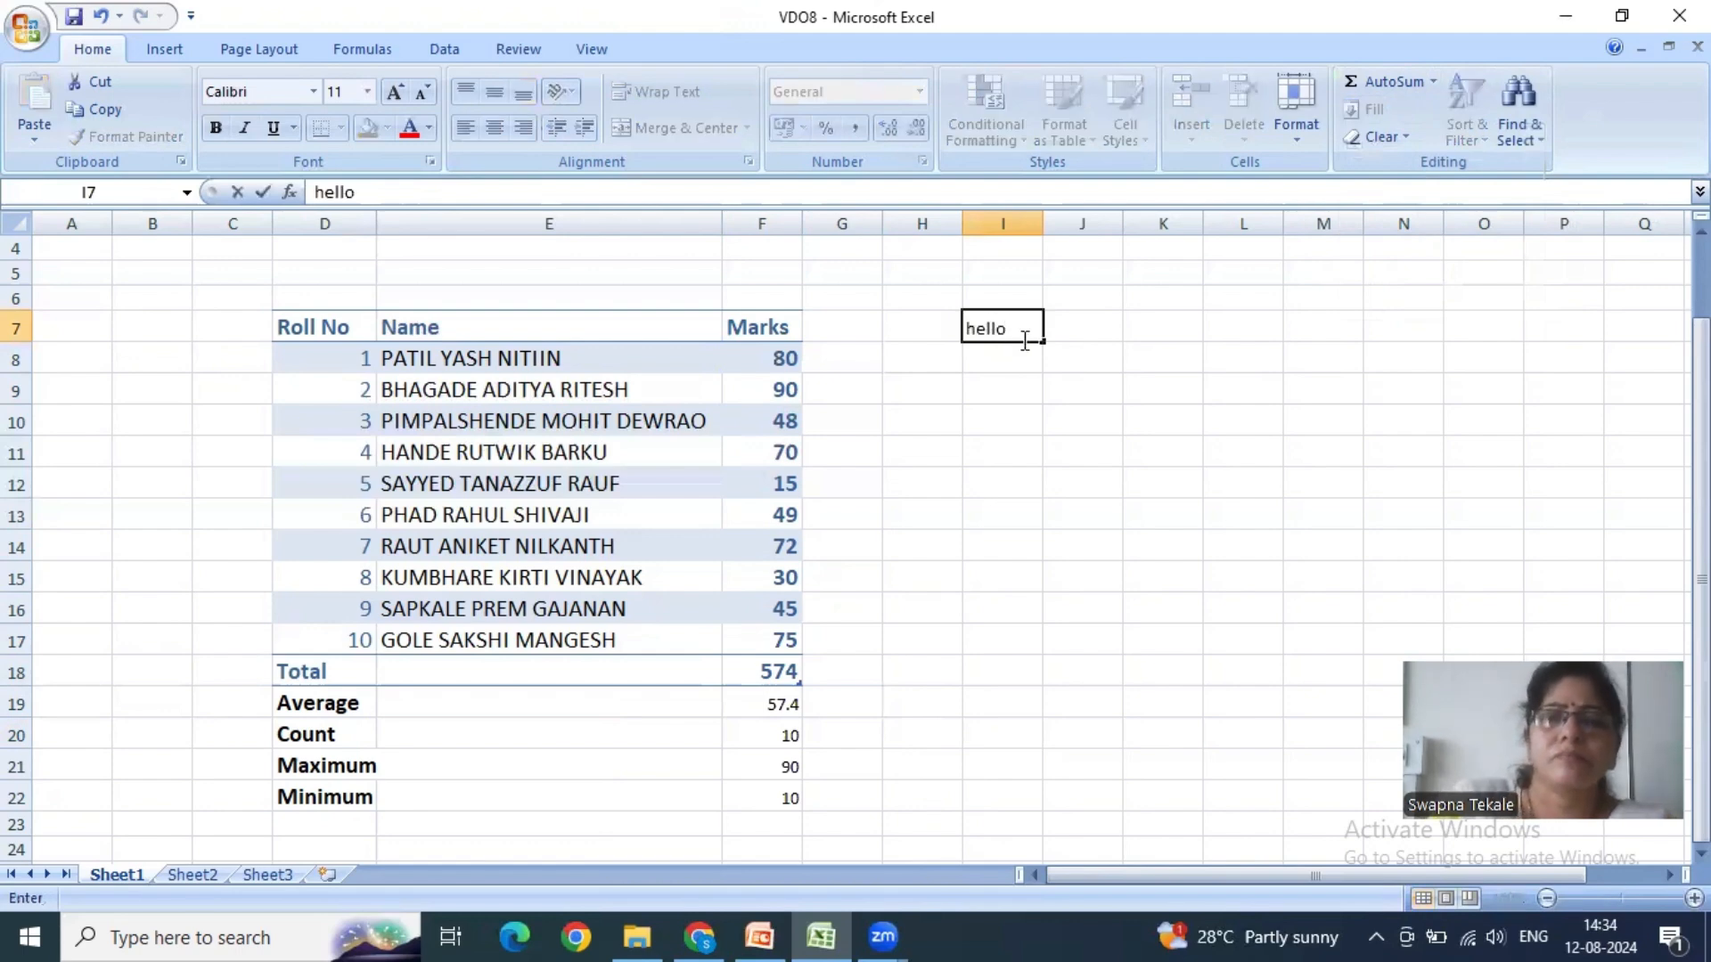
key(ctrl+Return)
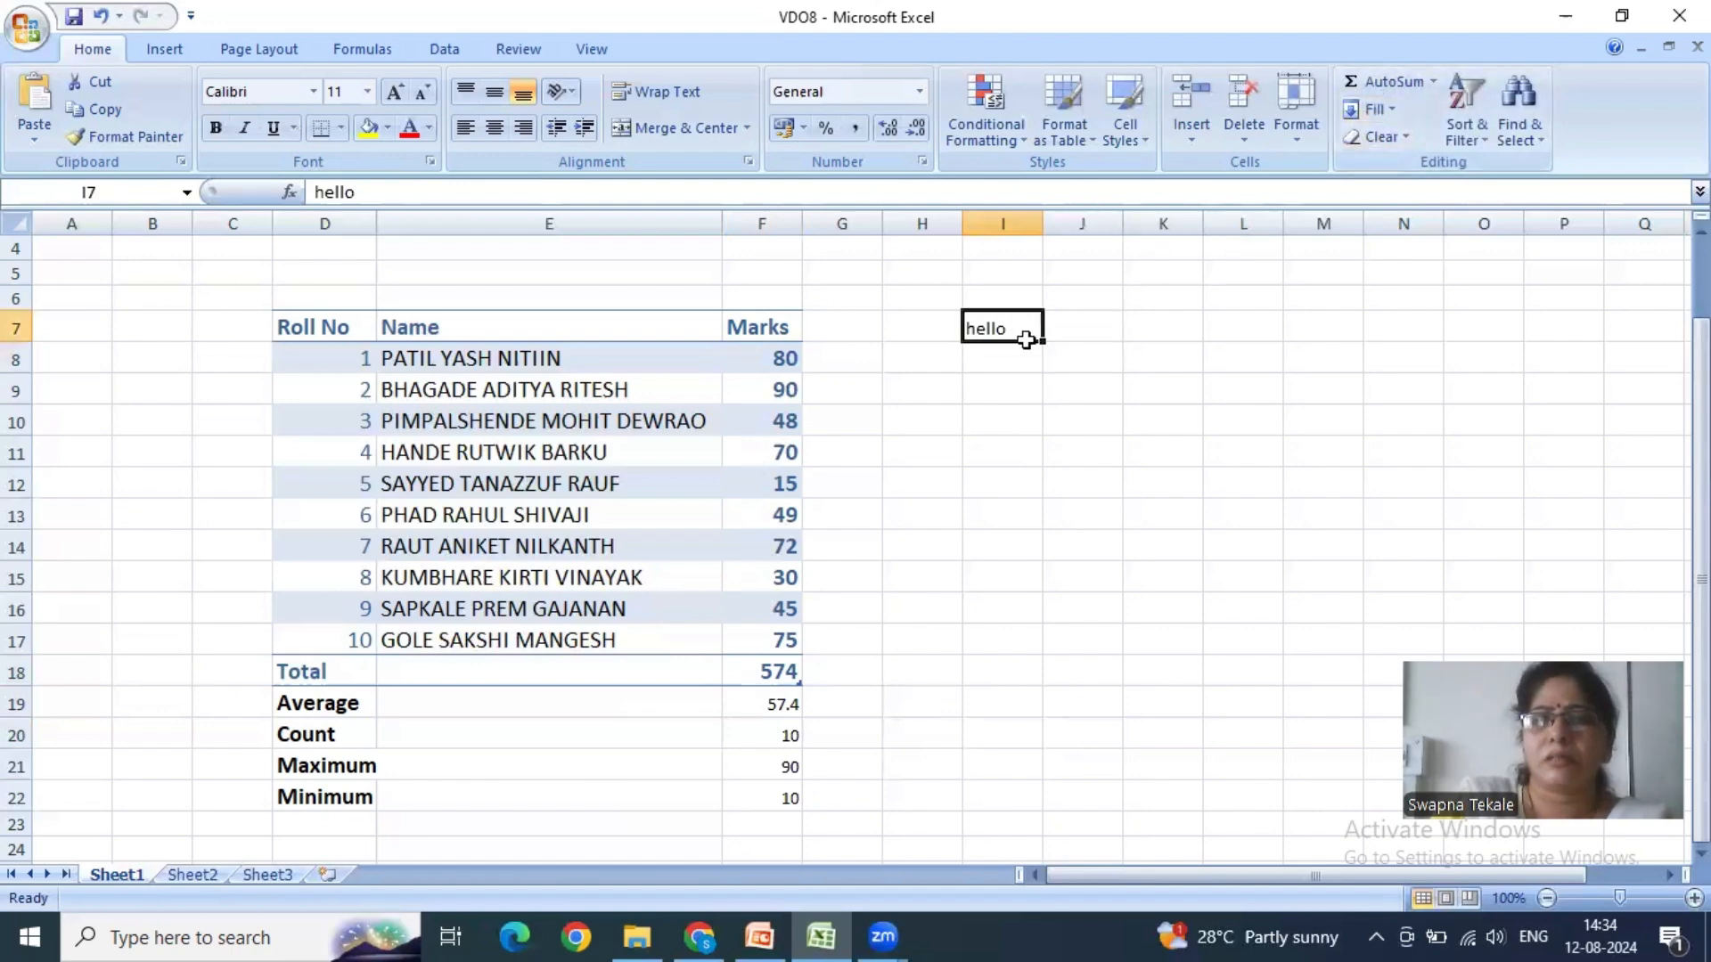
- Fill the text hello from cell I7 down through I10
drag(1025, 335, 1023, 418)
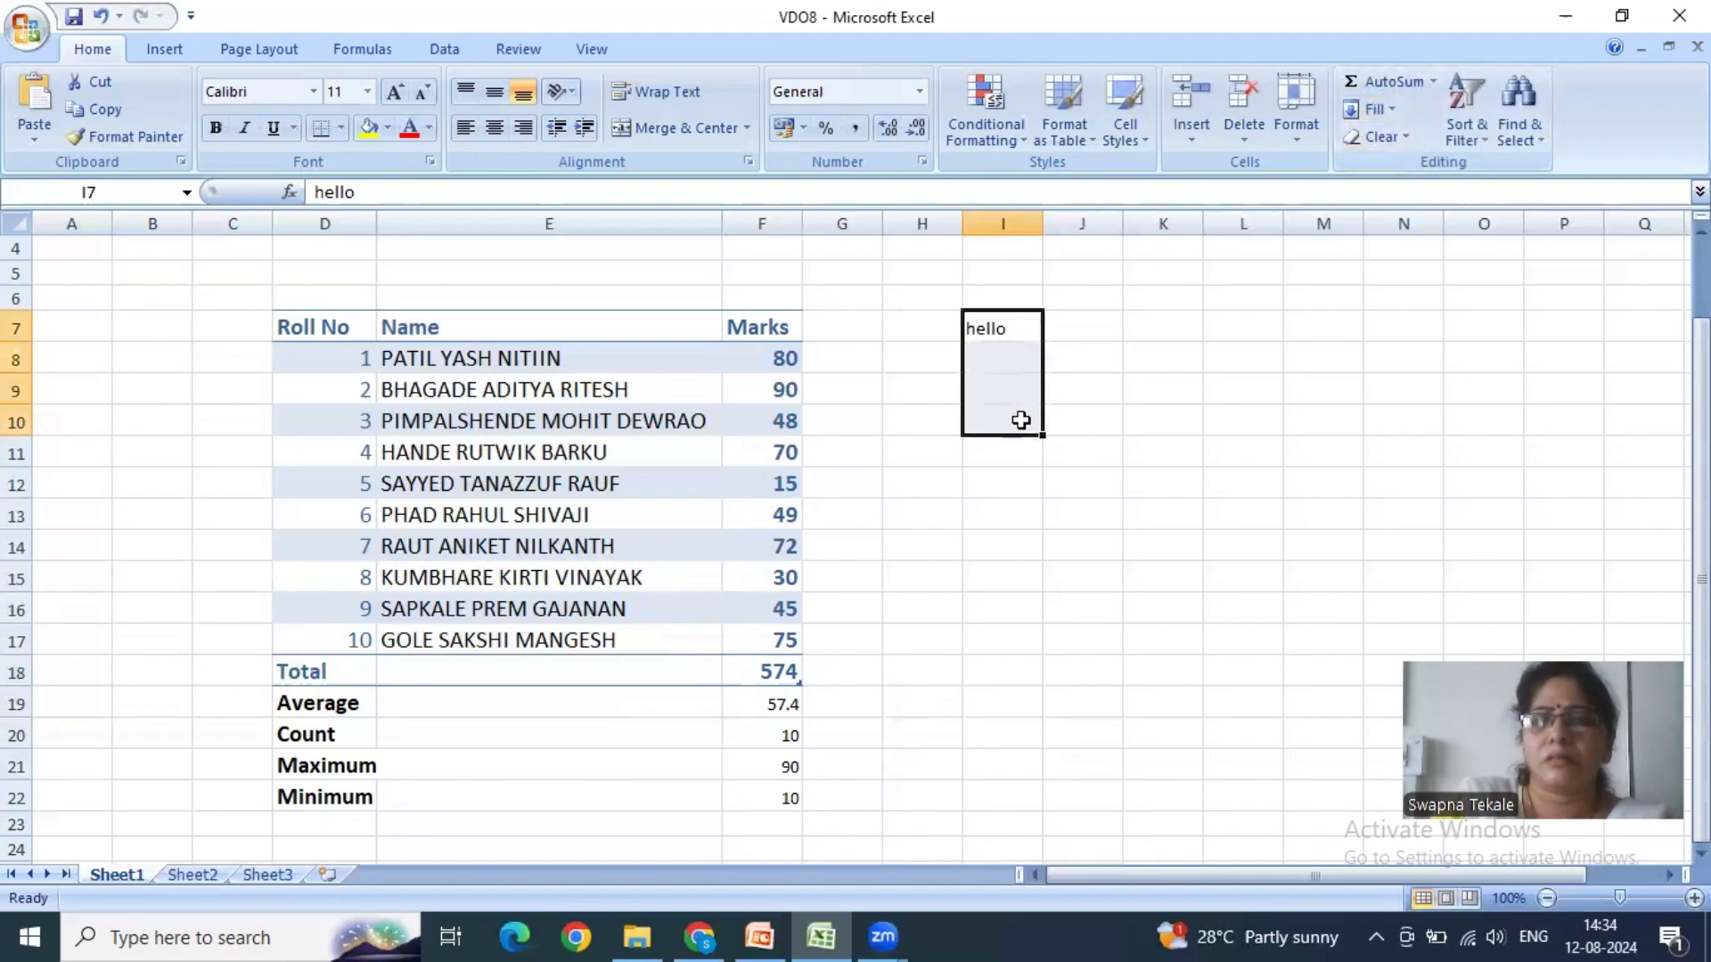
click(1376, 108)
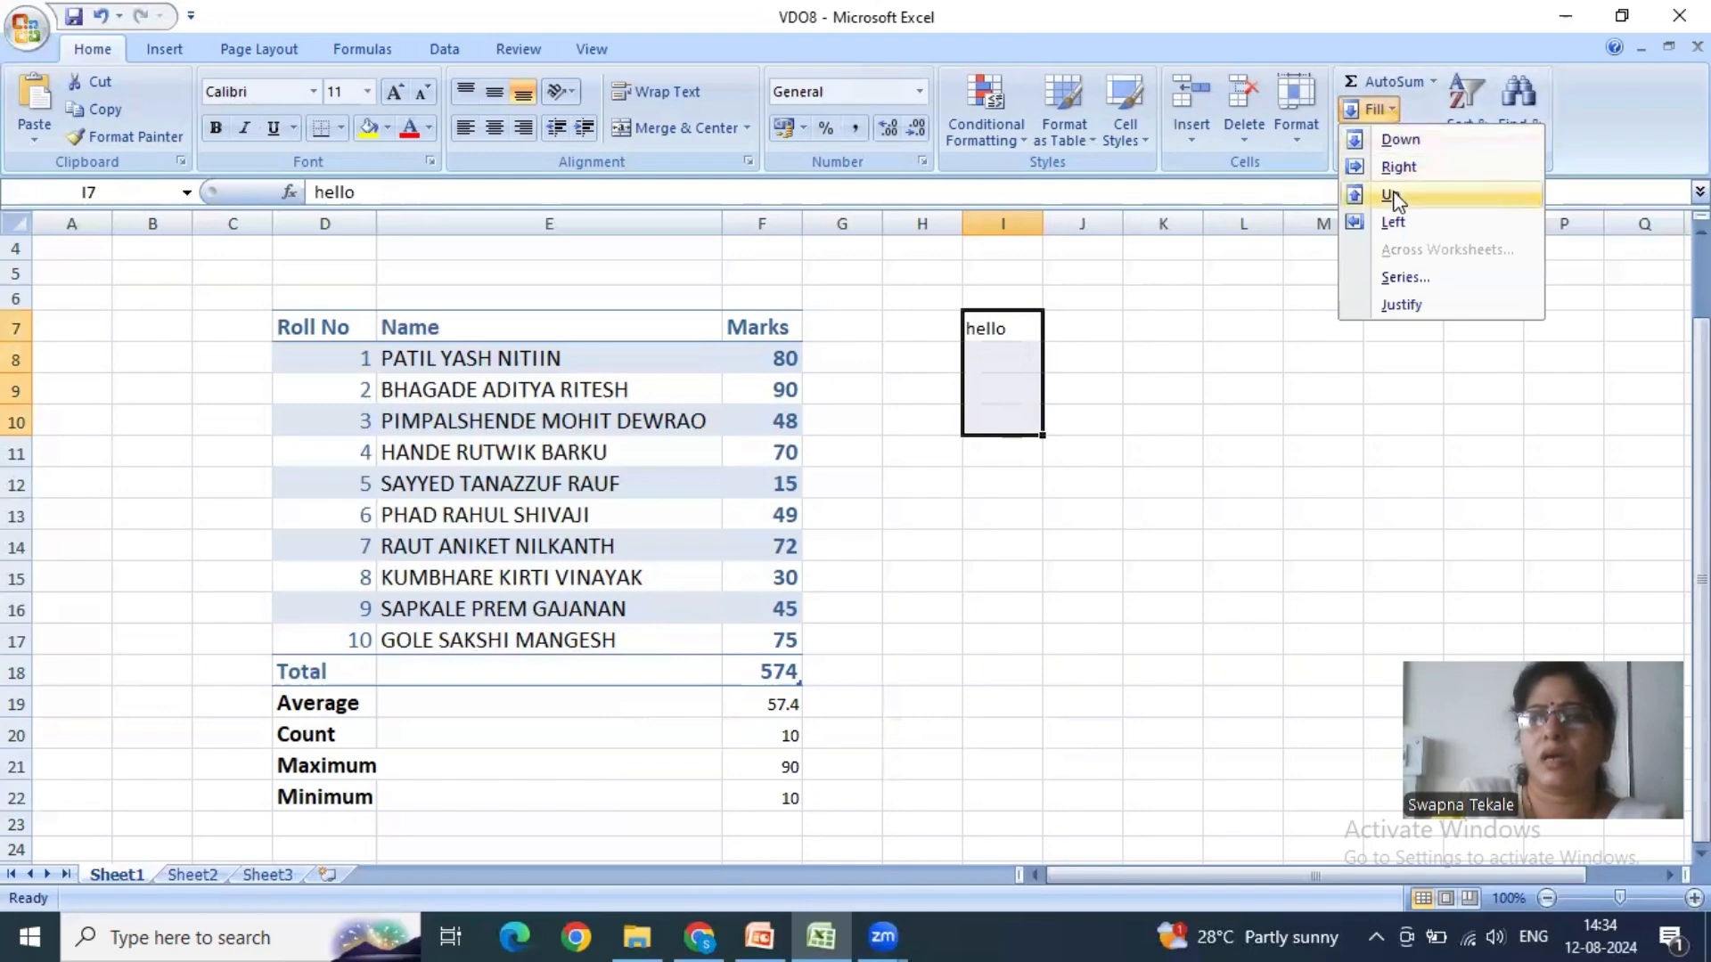
click(1401, 140)
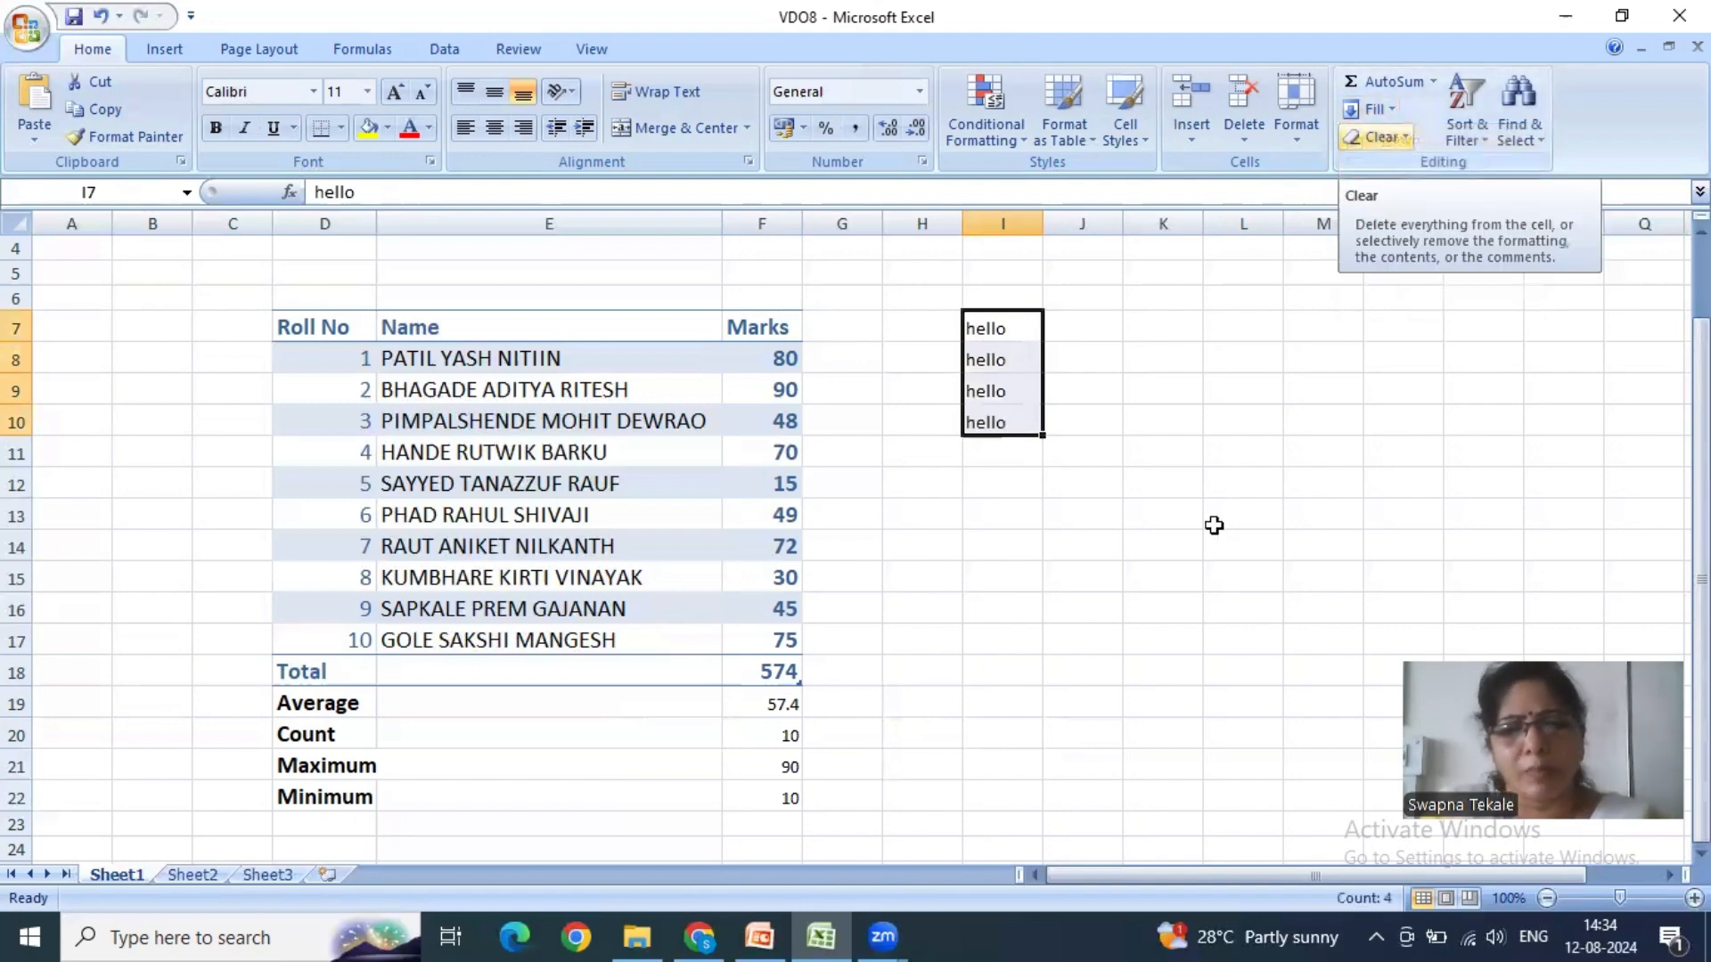
click(1086, 320)
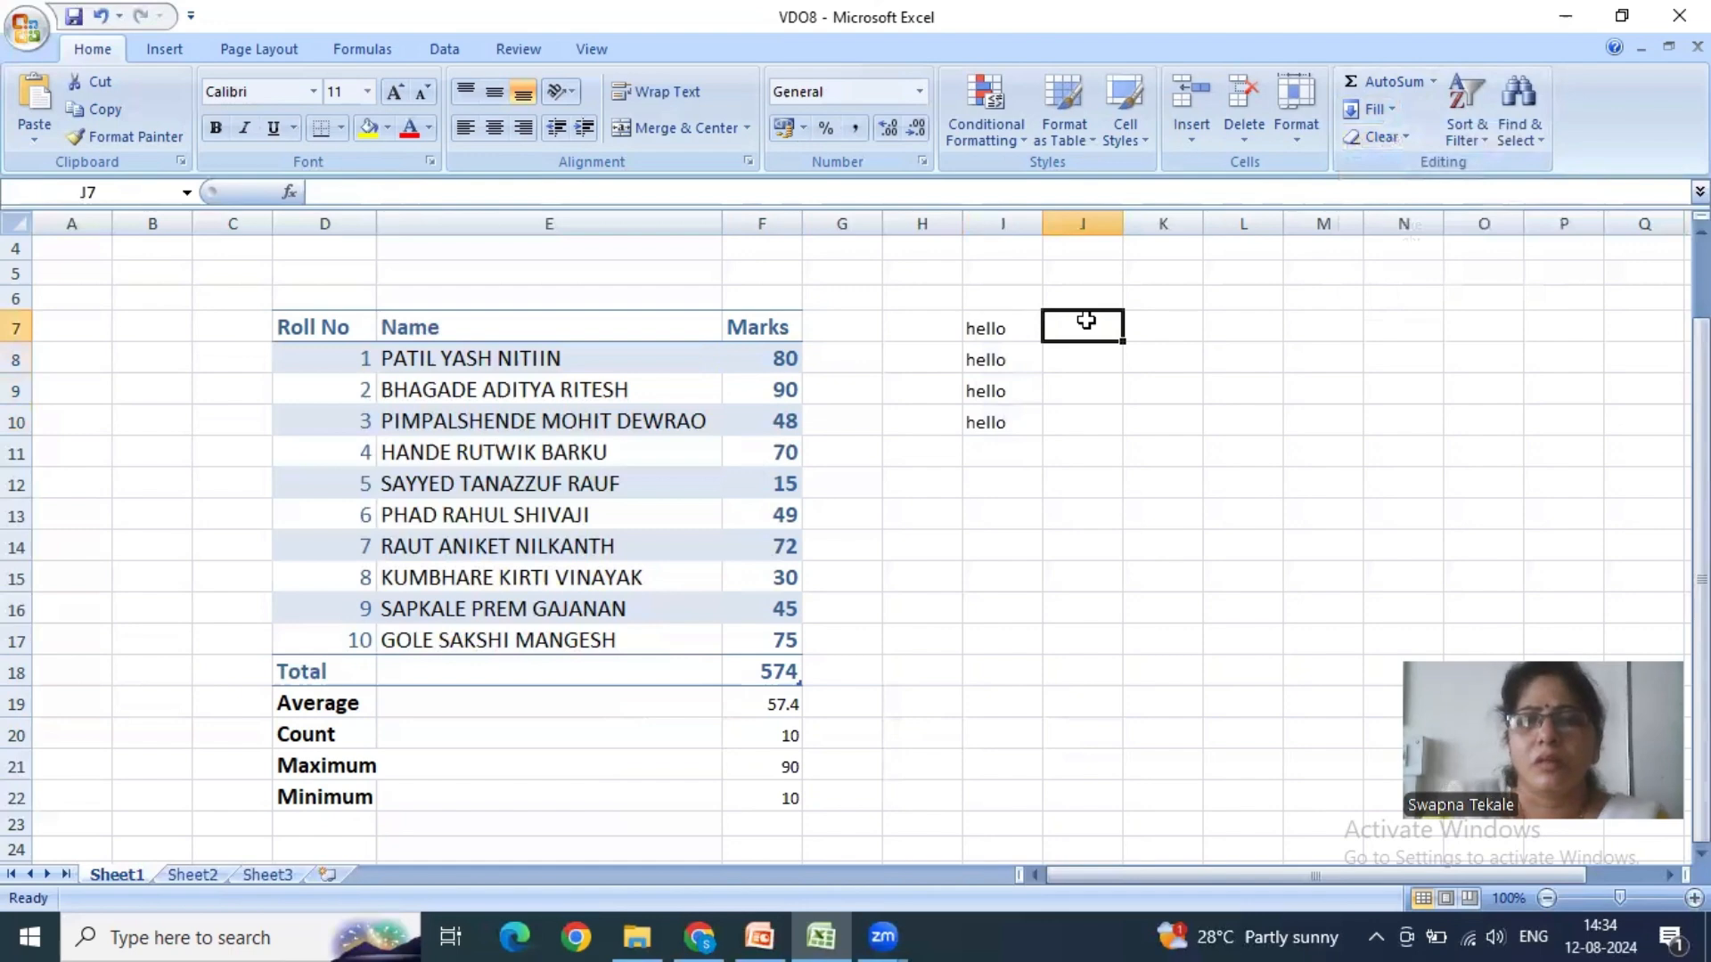
- Fill the text hello from cell I7 rightward through L7
drag(1028, 324, 1236, 332)
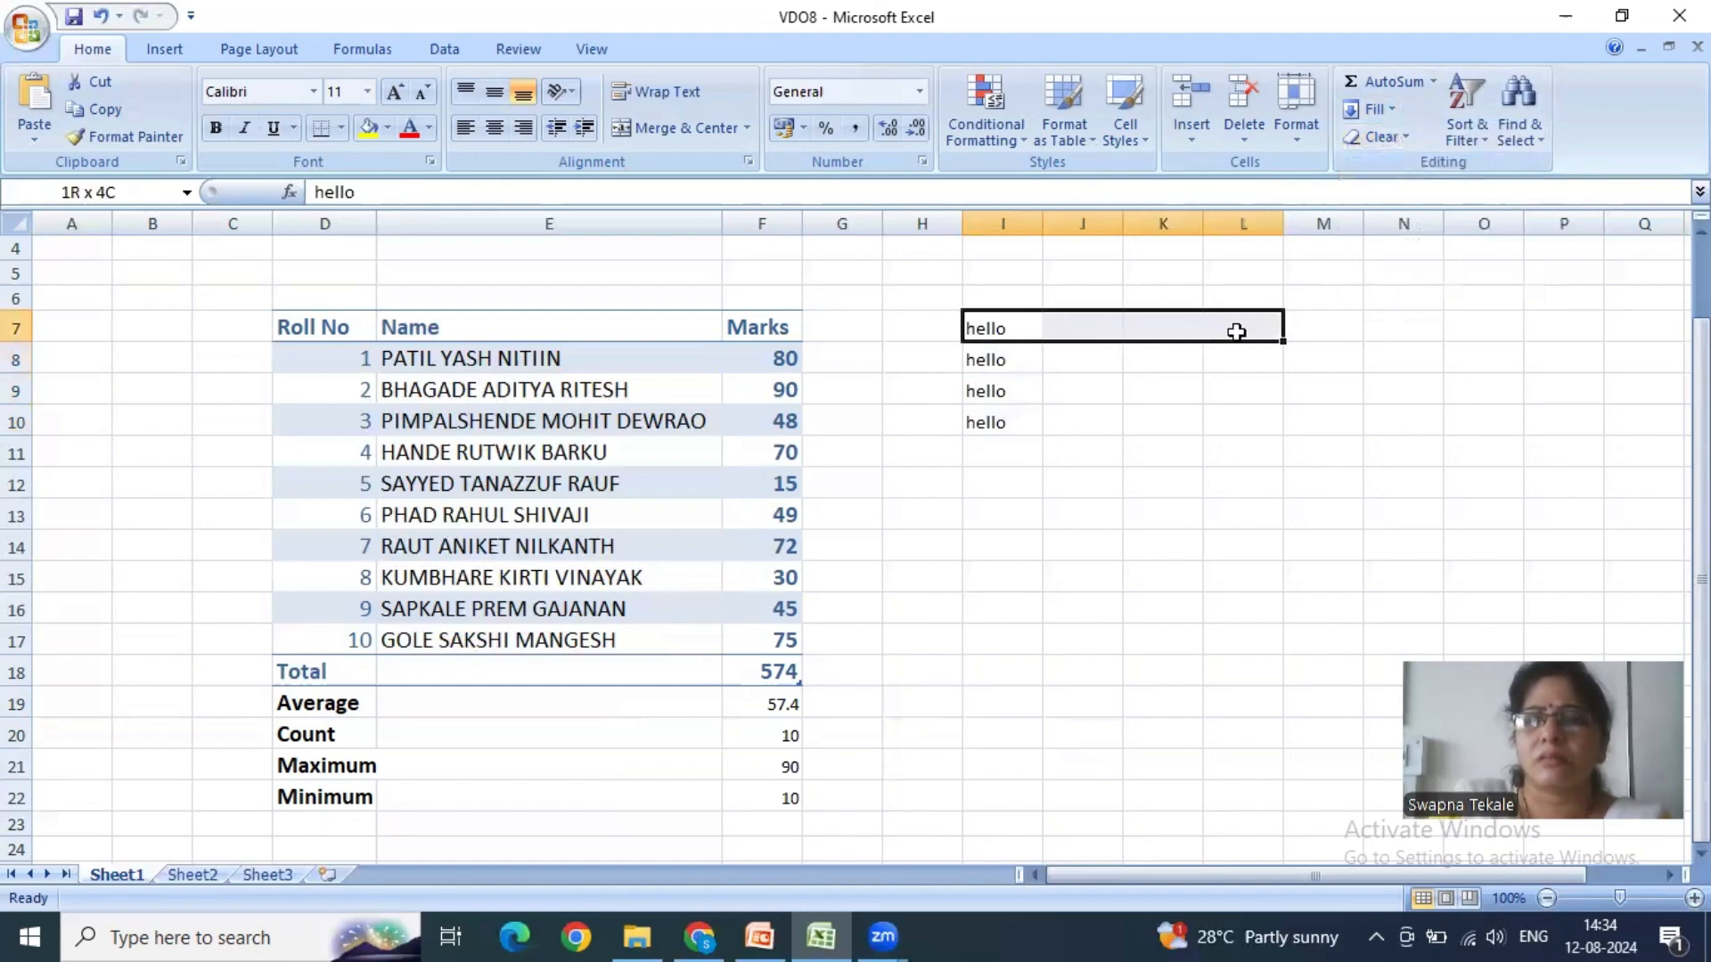
click(1390, 110)
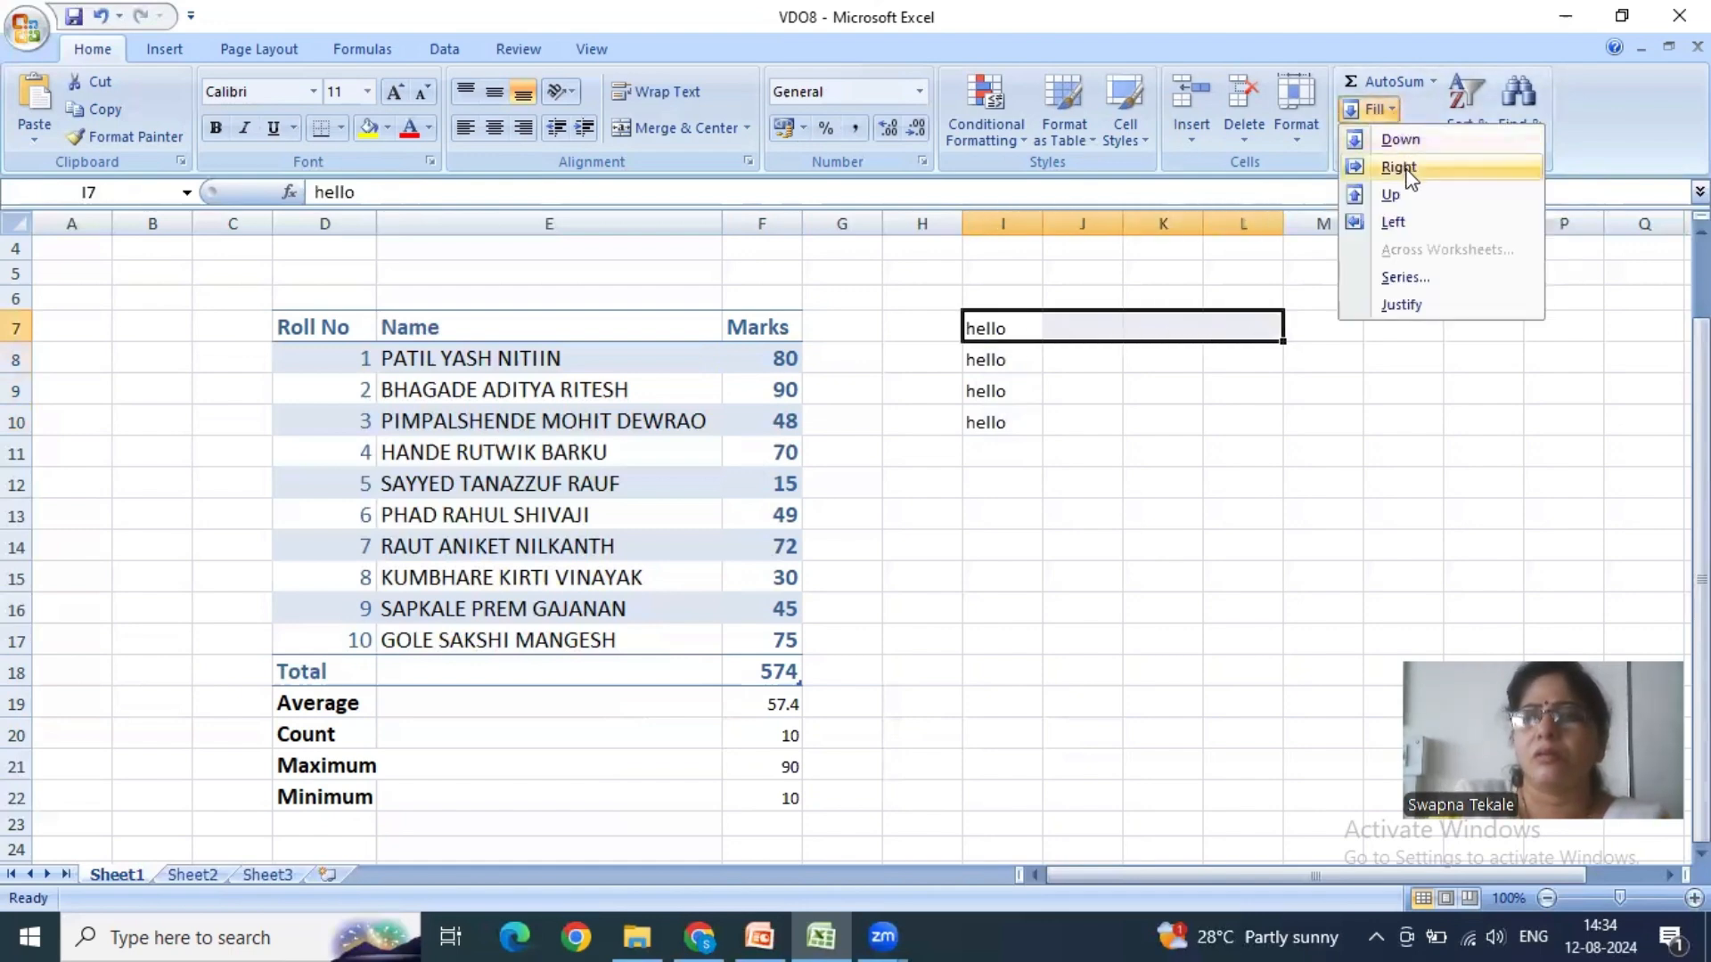
click(1412, 169)
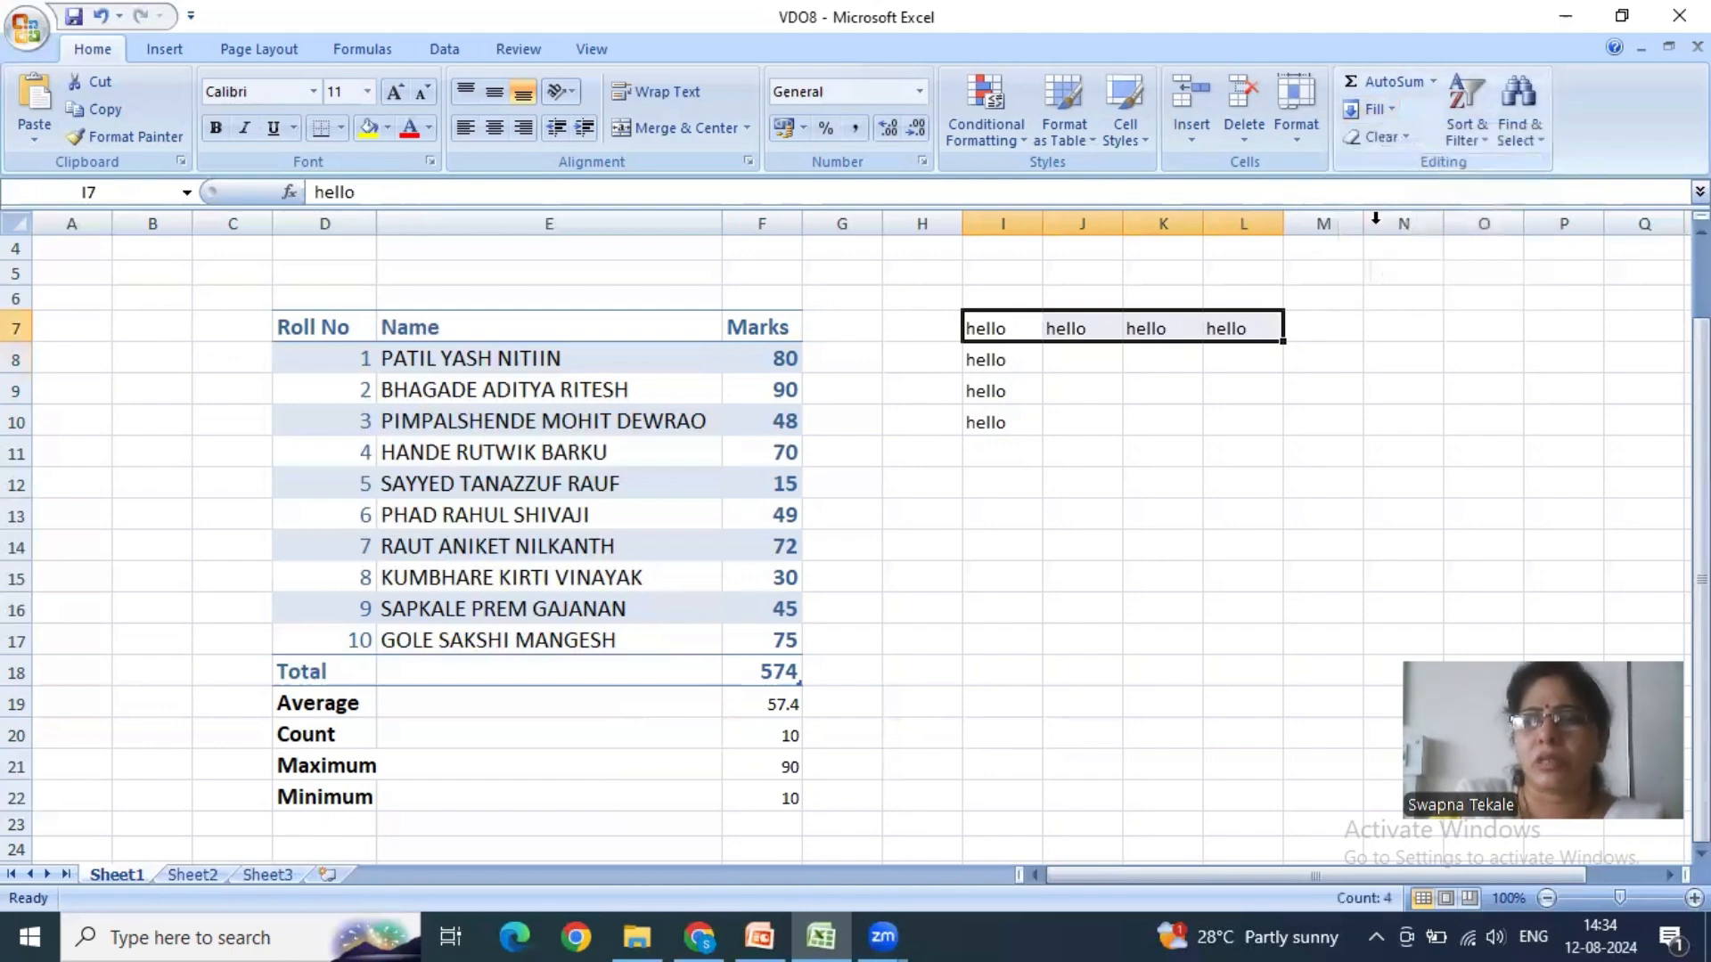
click(1130, 446)
- Fill the text hello from cell I7 upward through I4
click(998, 321)
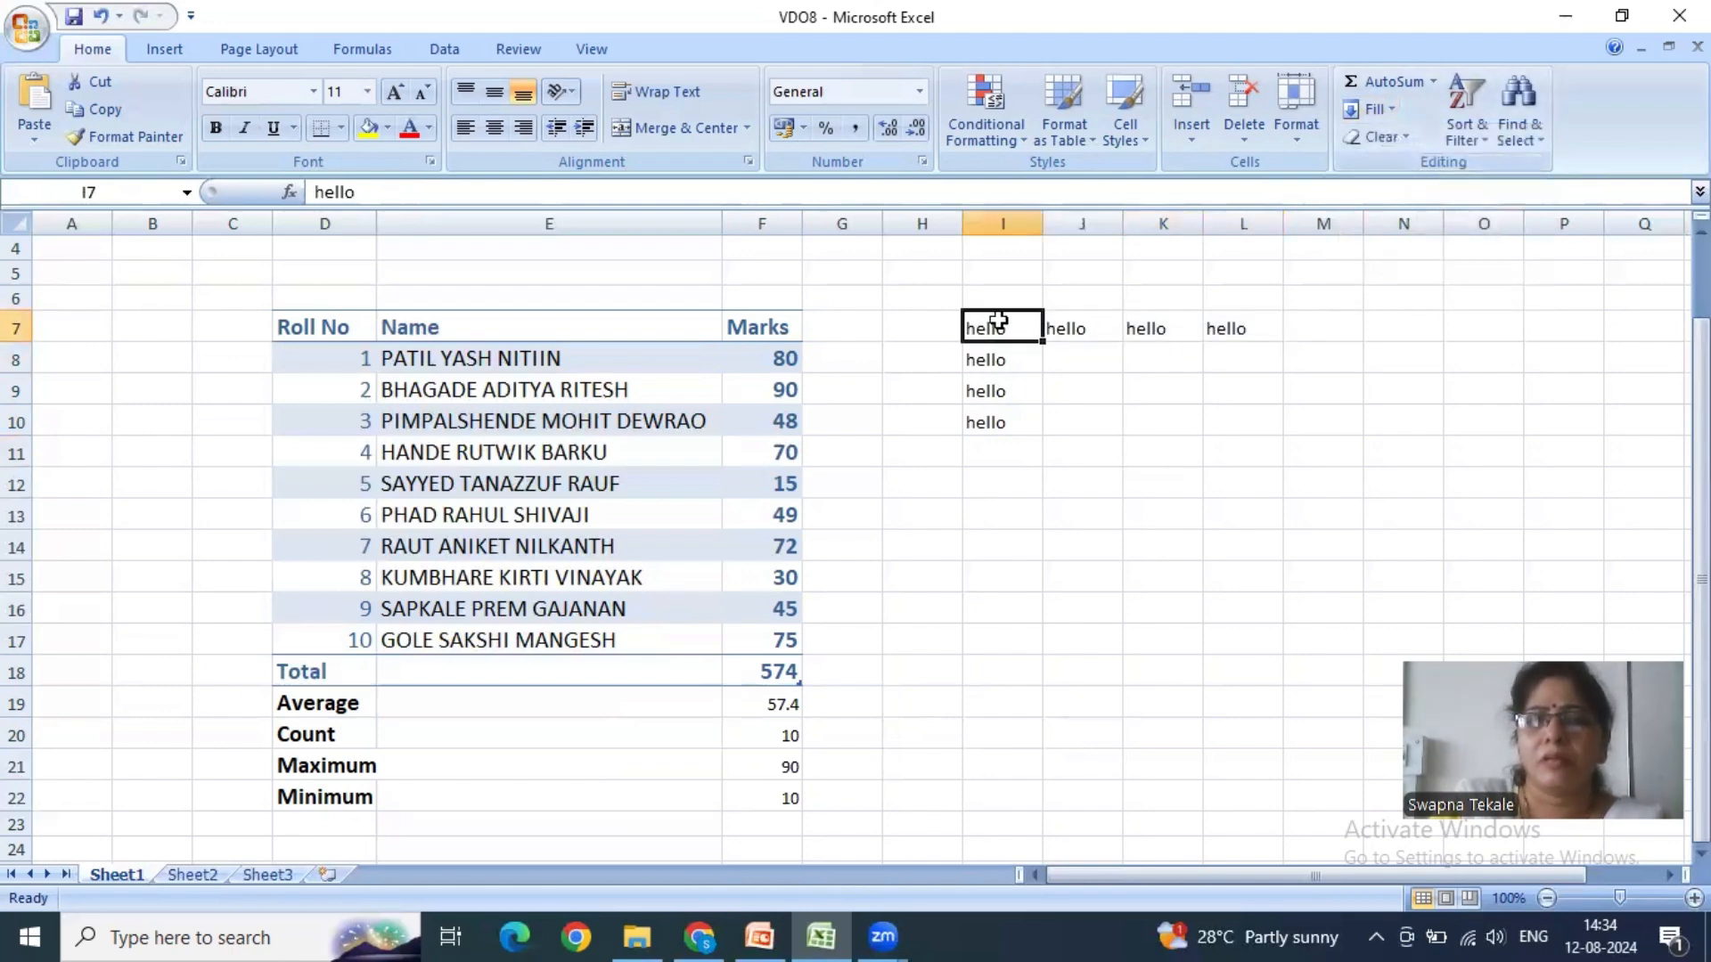
drag(998, 321, 1003, 254)
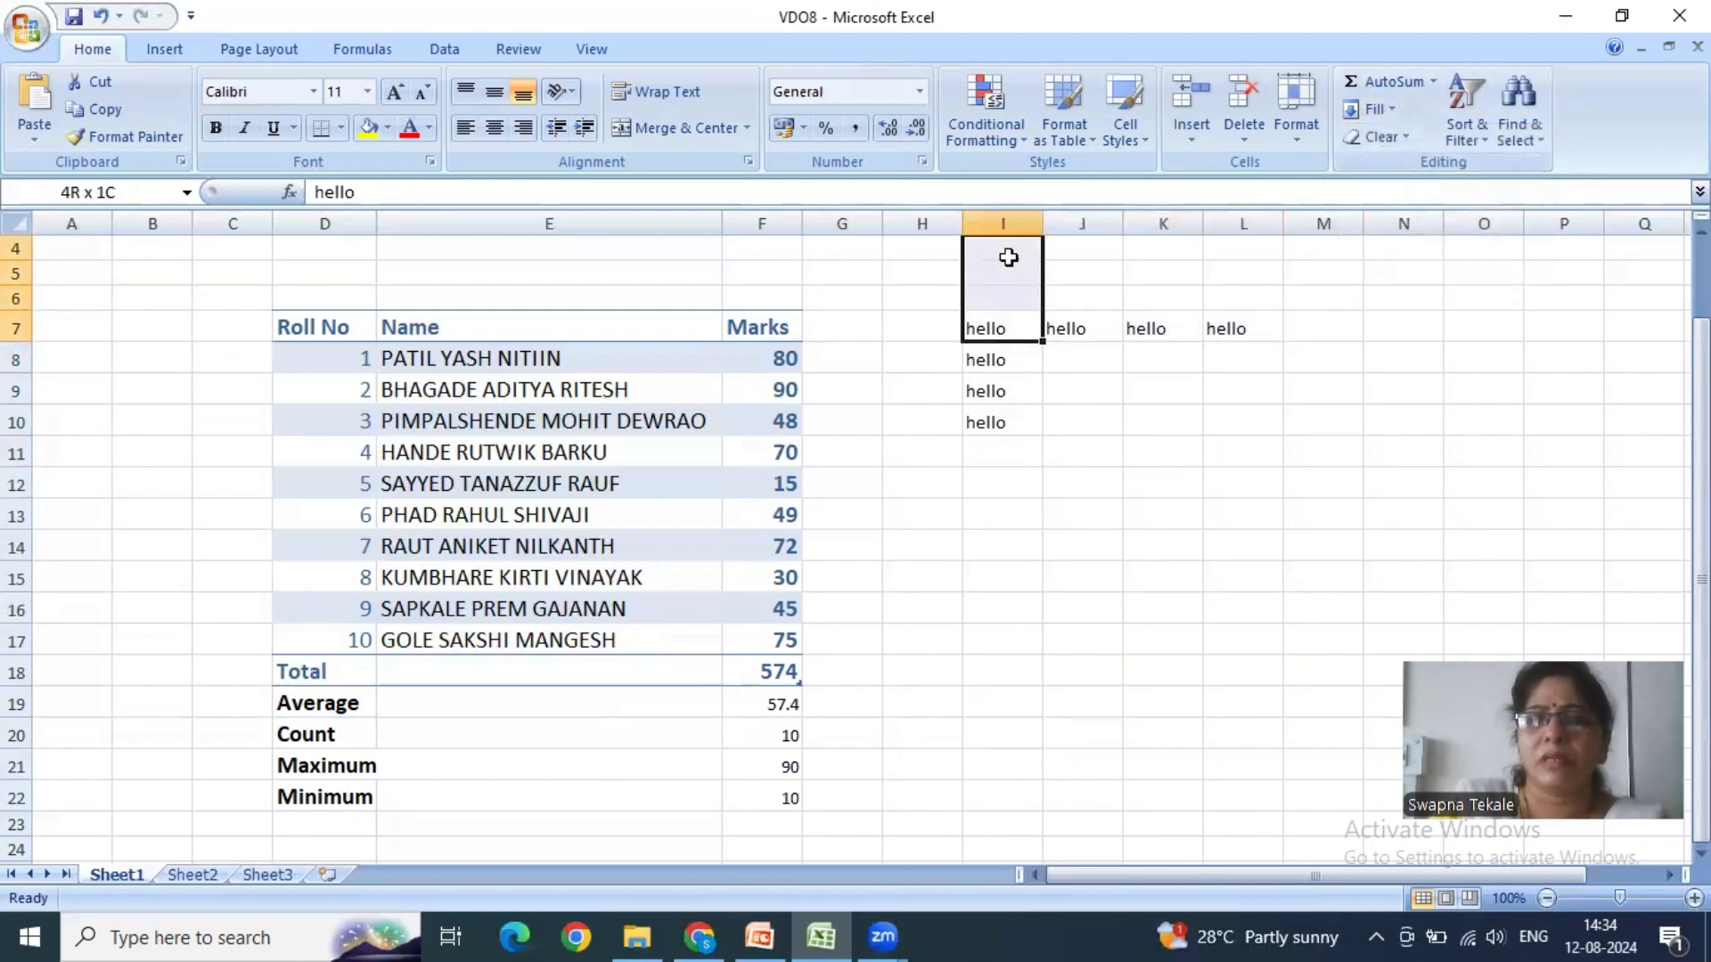
click(1395, 112)
click(1411, 196)
click(1150, 421)
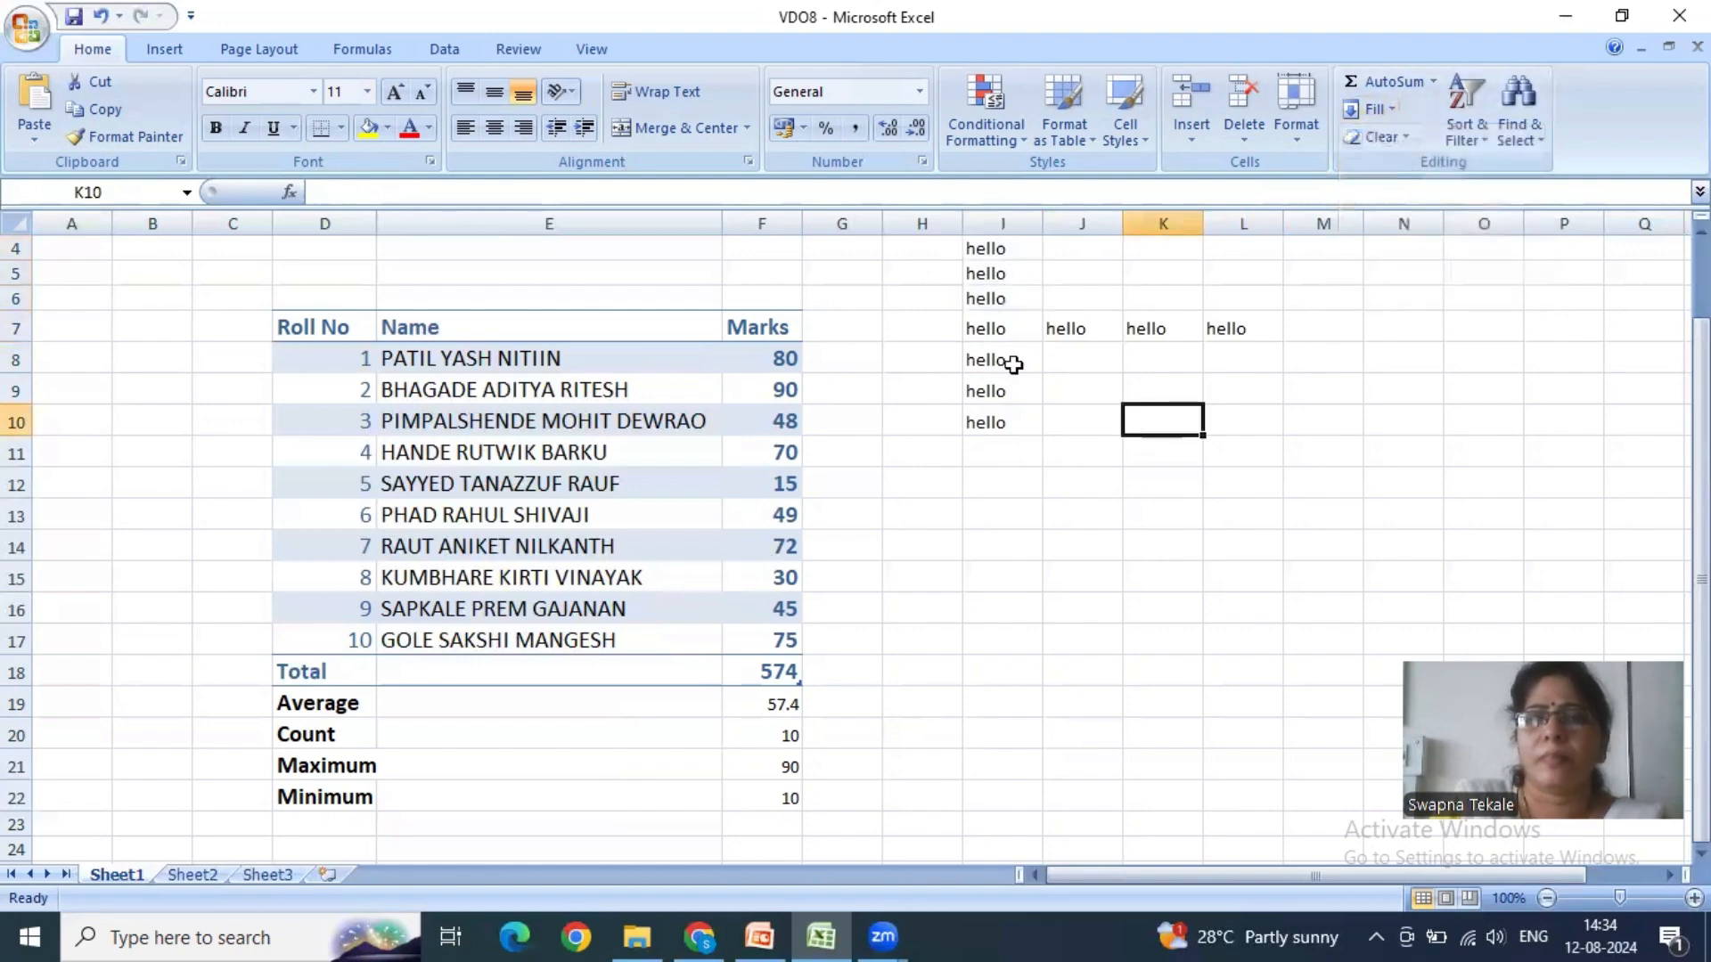
- Fill the text hello from cell I7 leftward through G7, and undo the automatic expansion of the marks table
drag(980, 330, 858, 334)
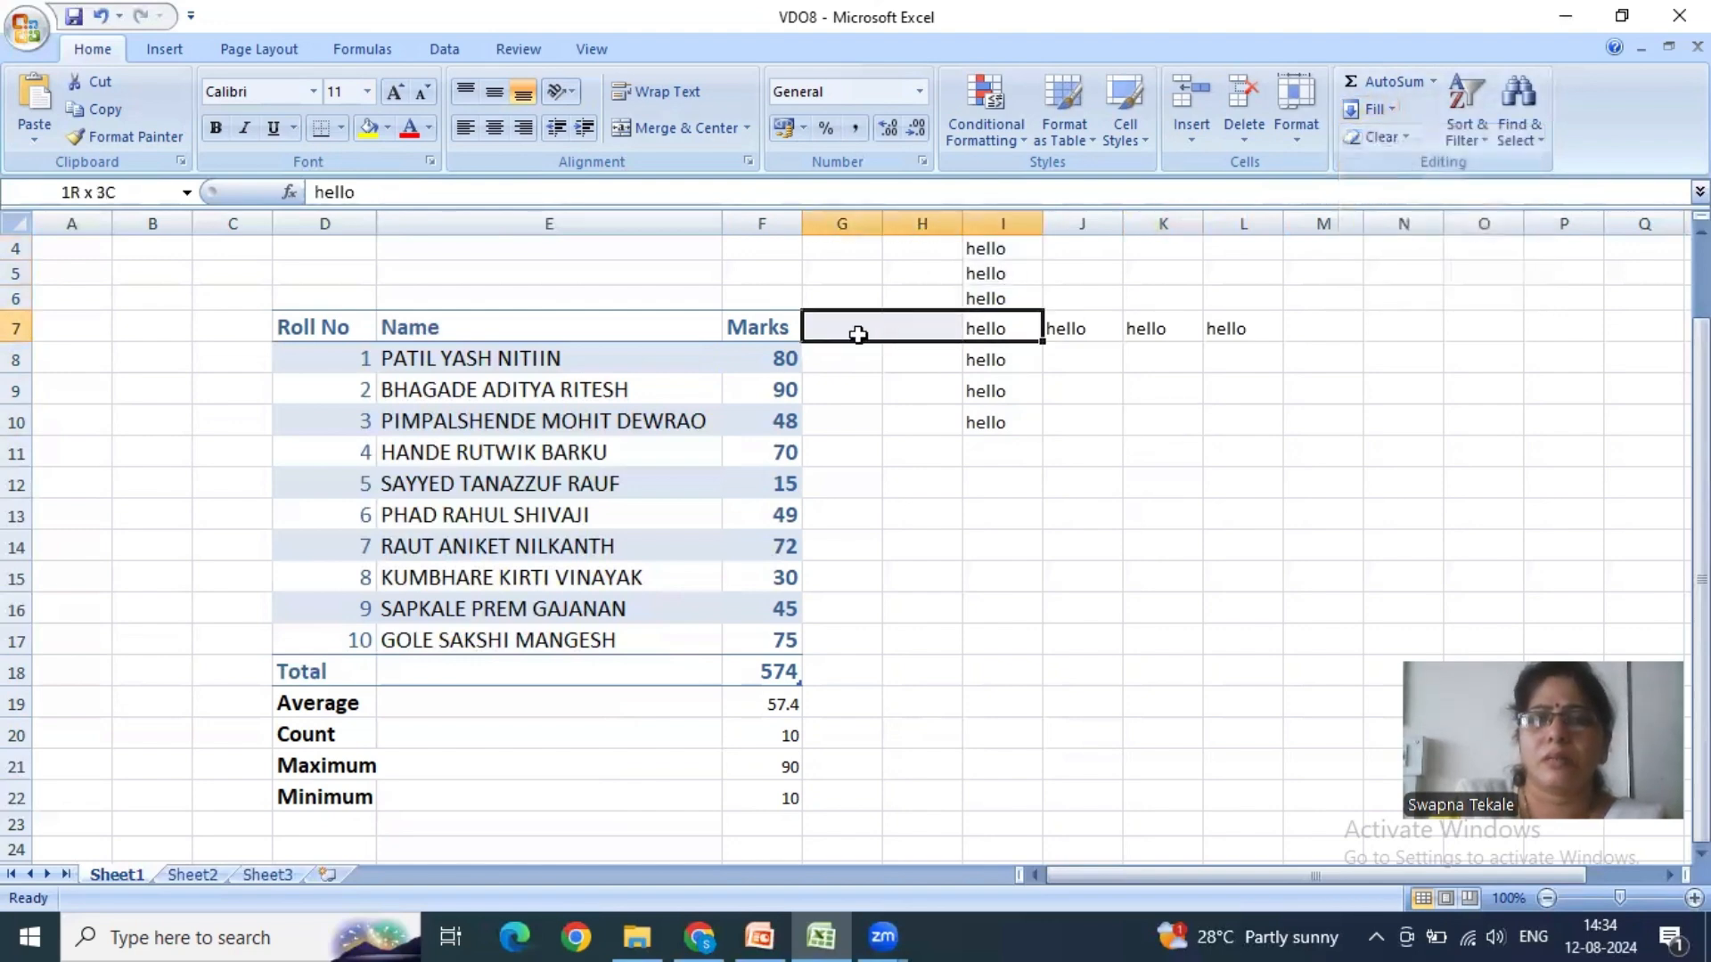
click(1369, 109)
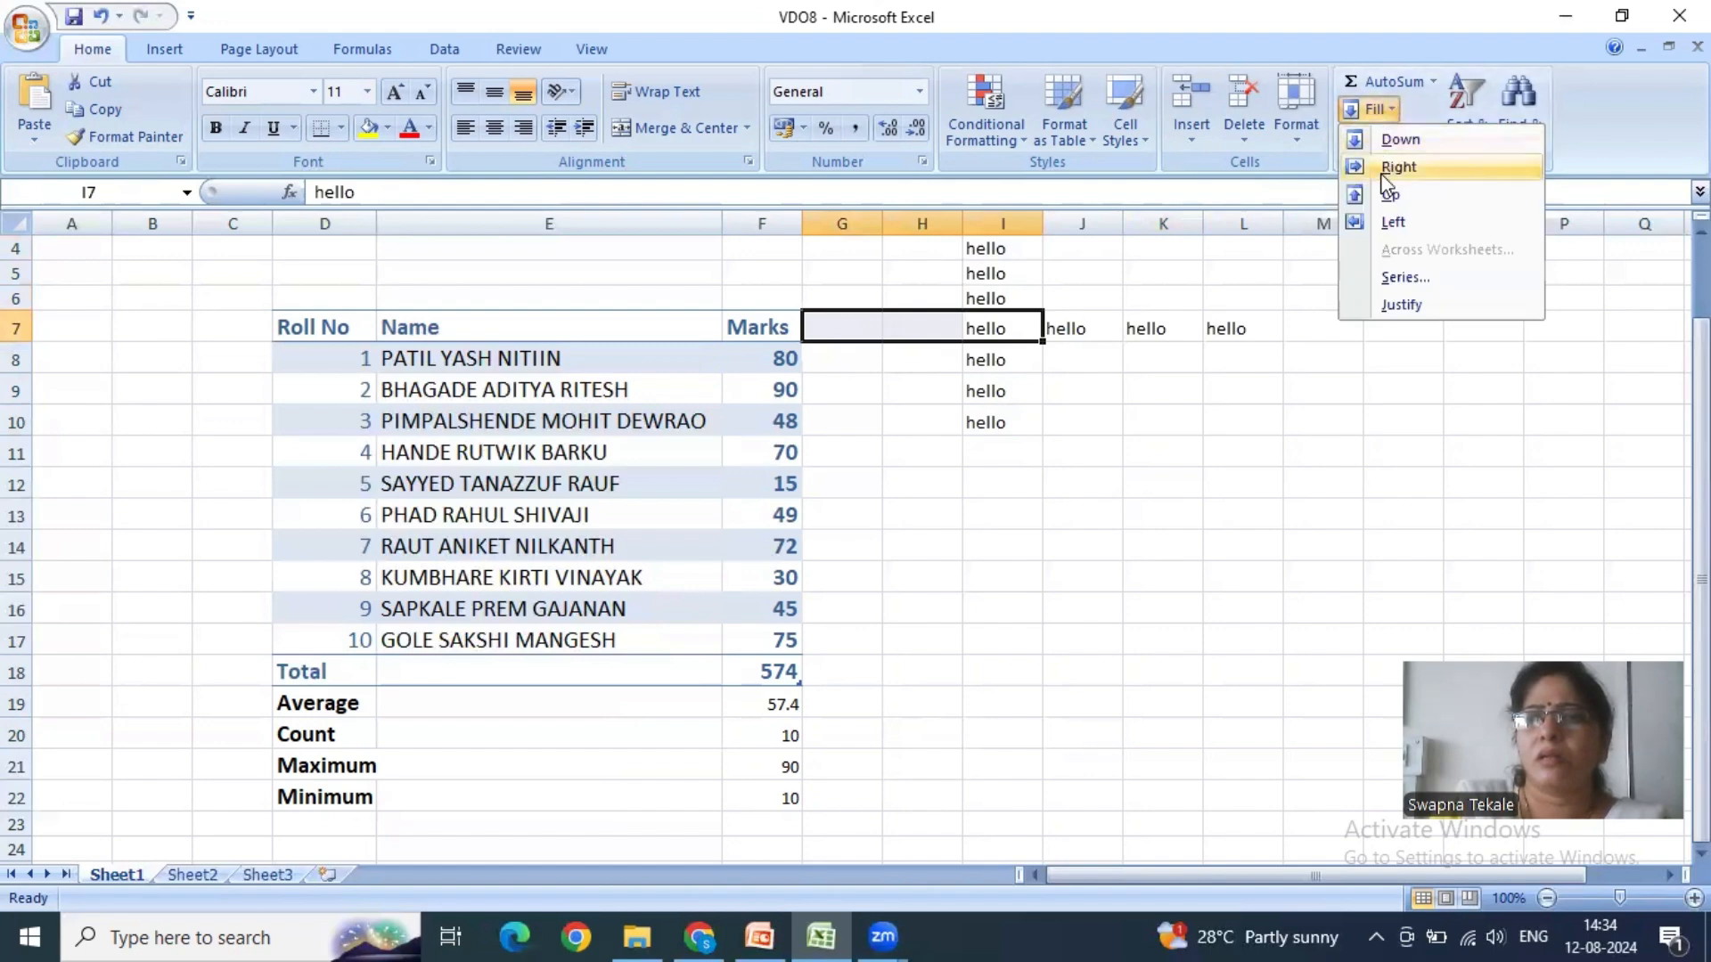
click(1390, 222)
click(1233, 455)
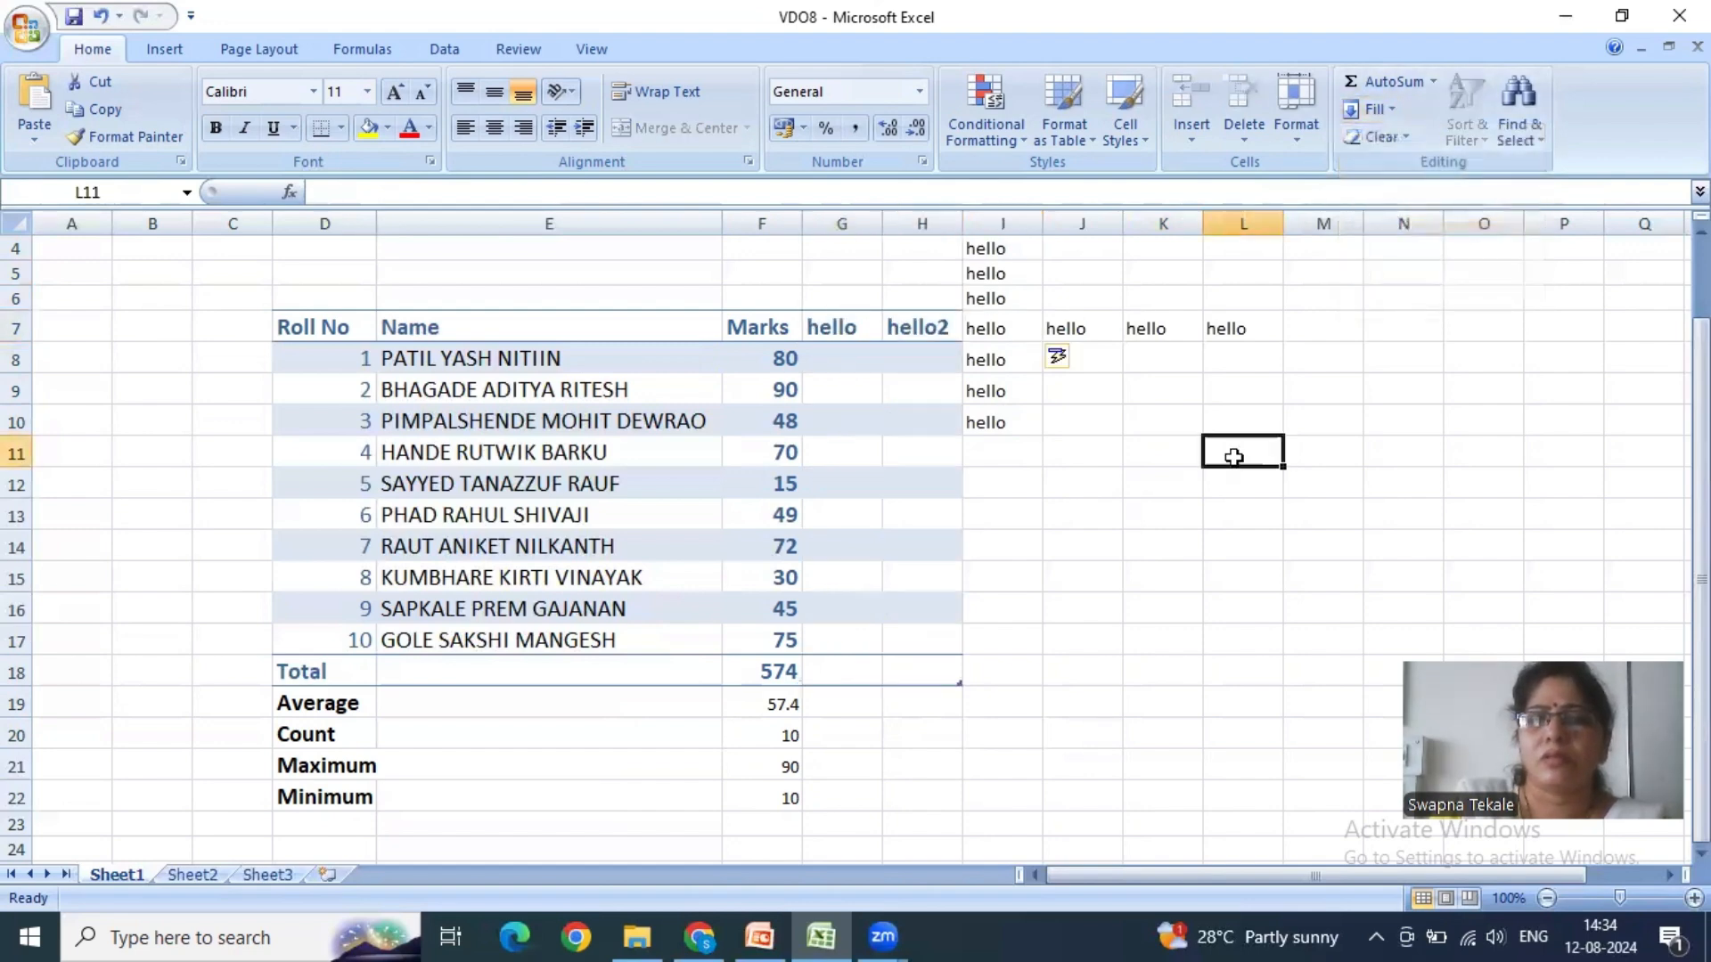
key(ctrl+z)
click(1155, 439)
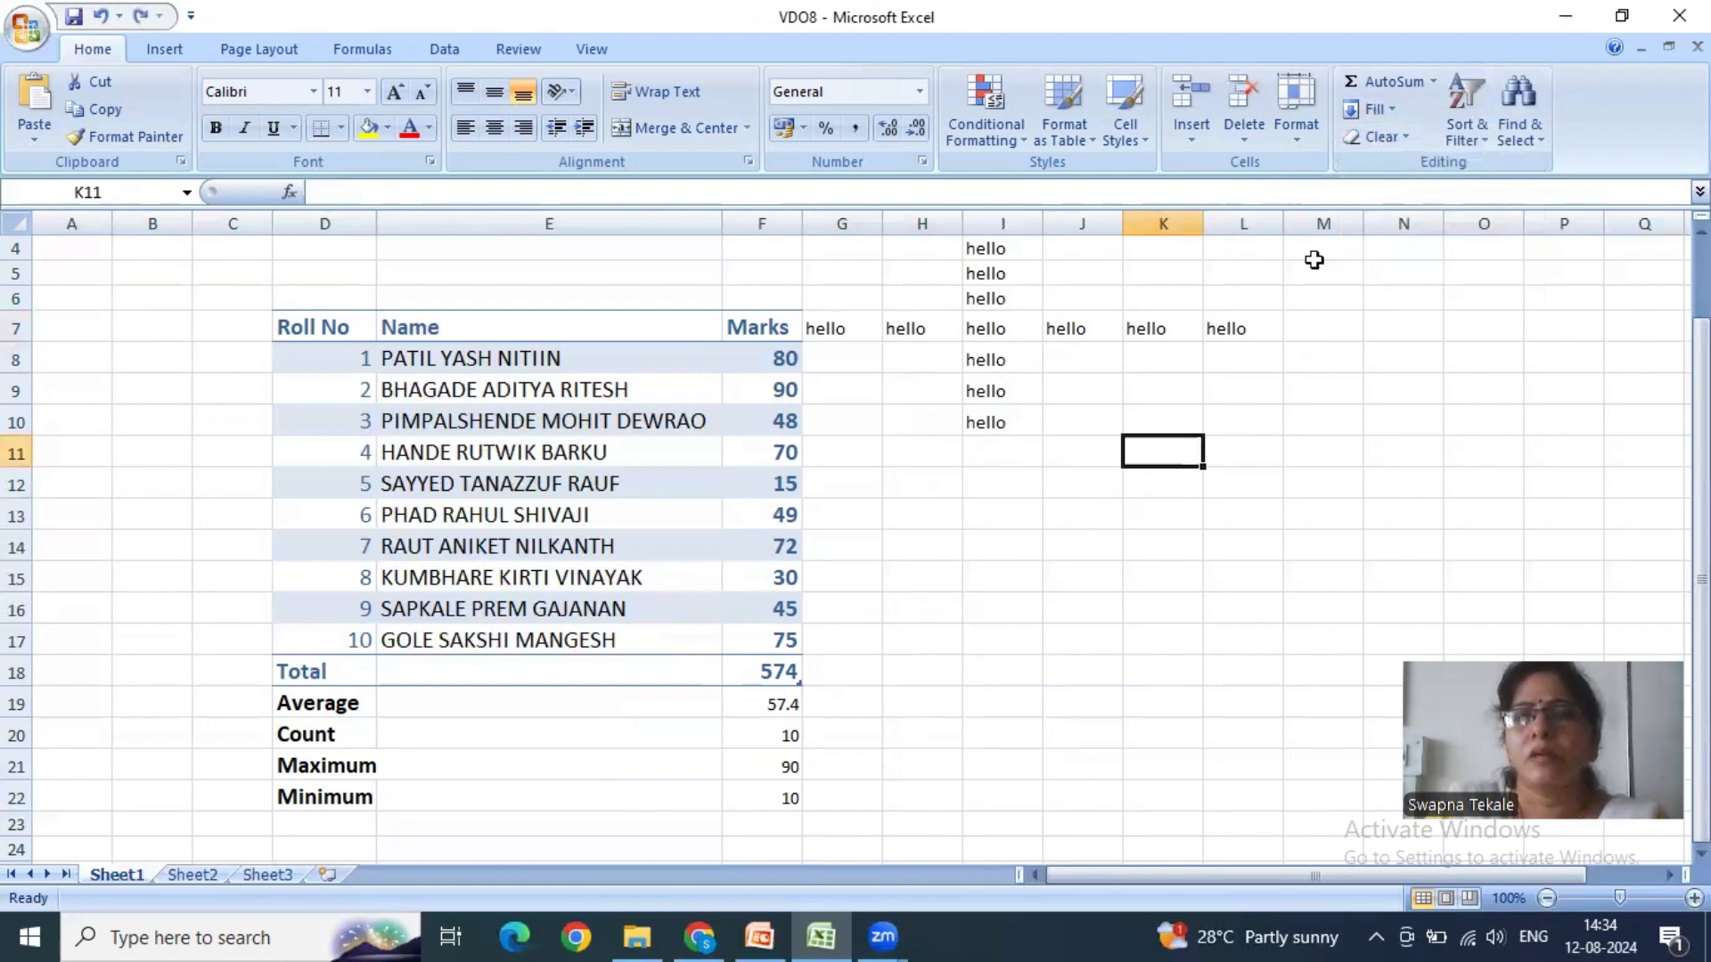
- Examine the settings for filling a series and the available Clear options without applying any of them
click(1381, 109)
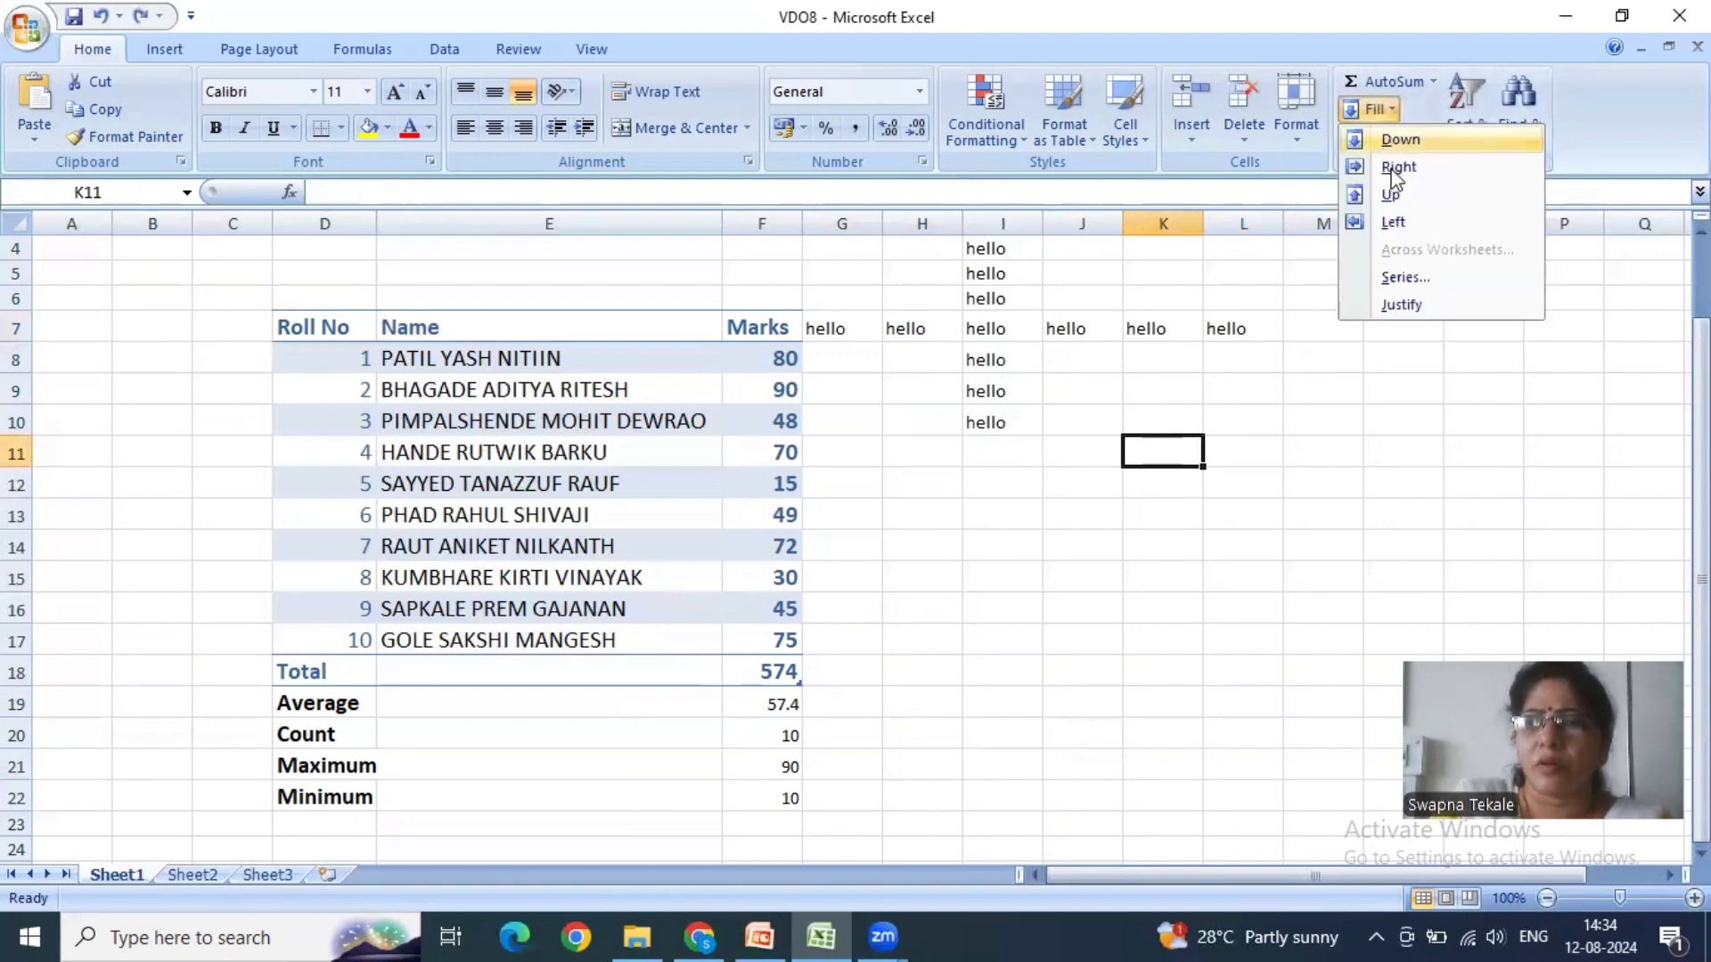
click(1409, 278)
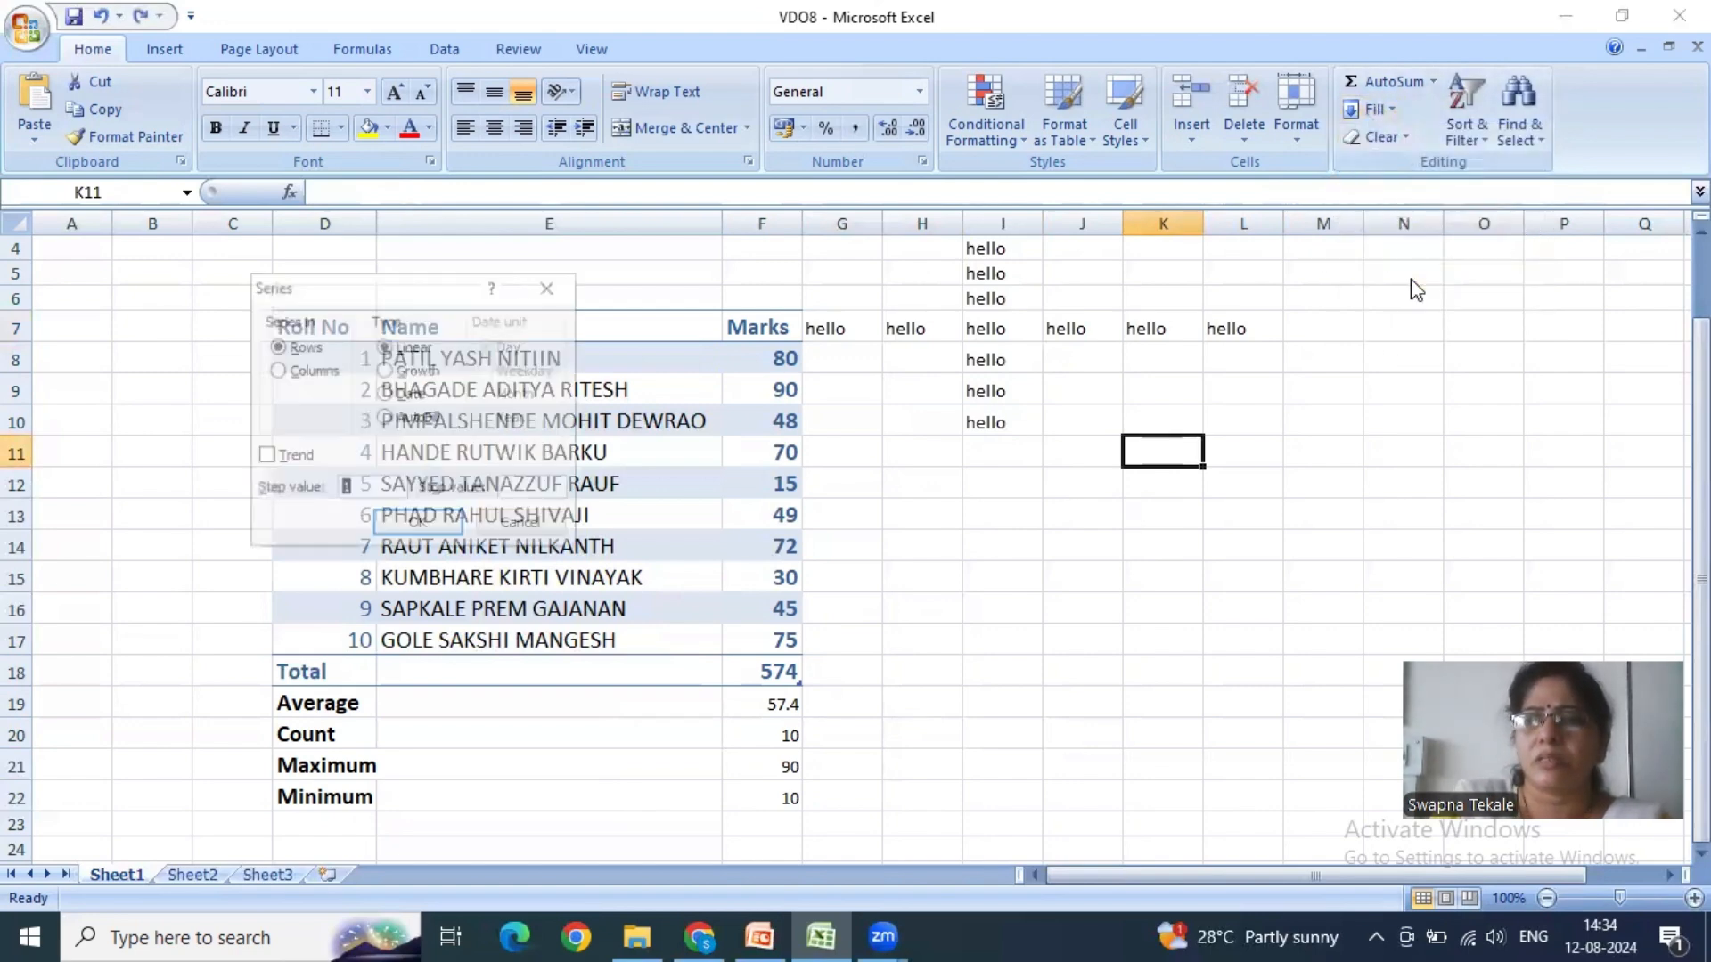
click(564, 289)
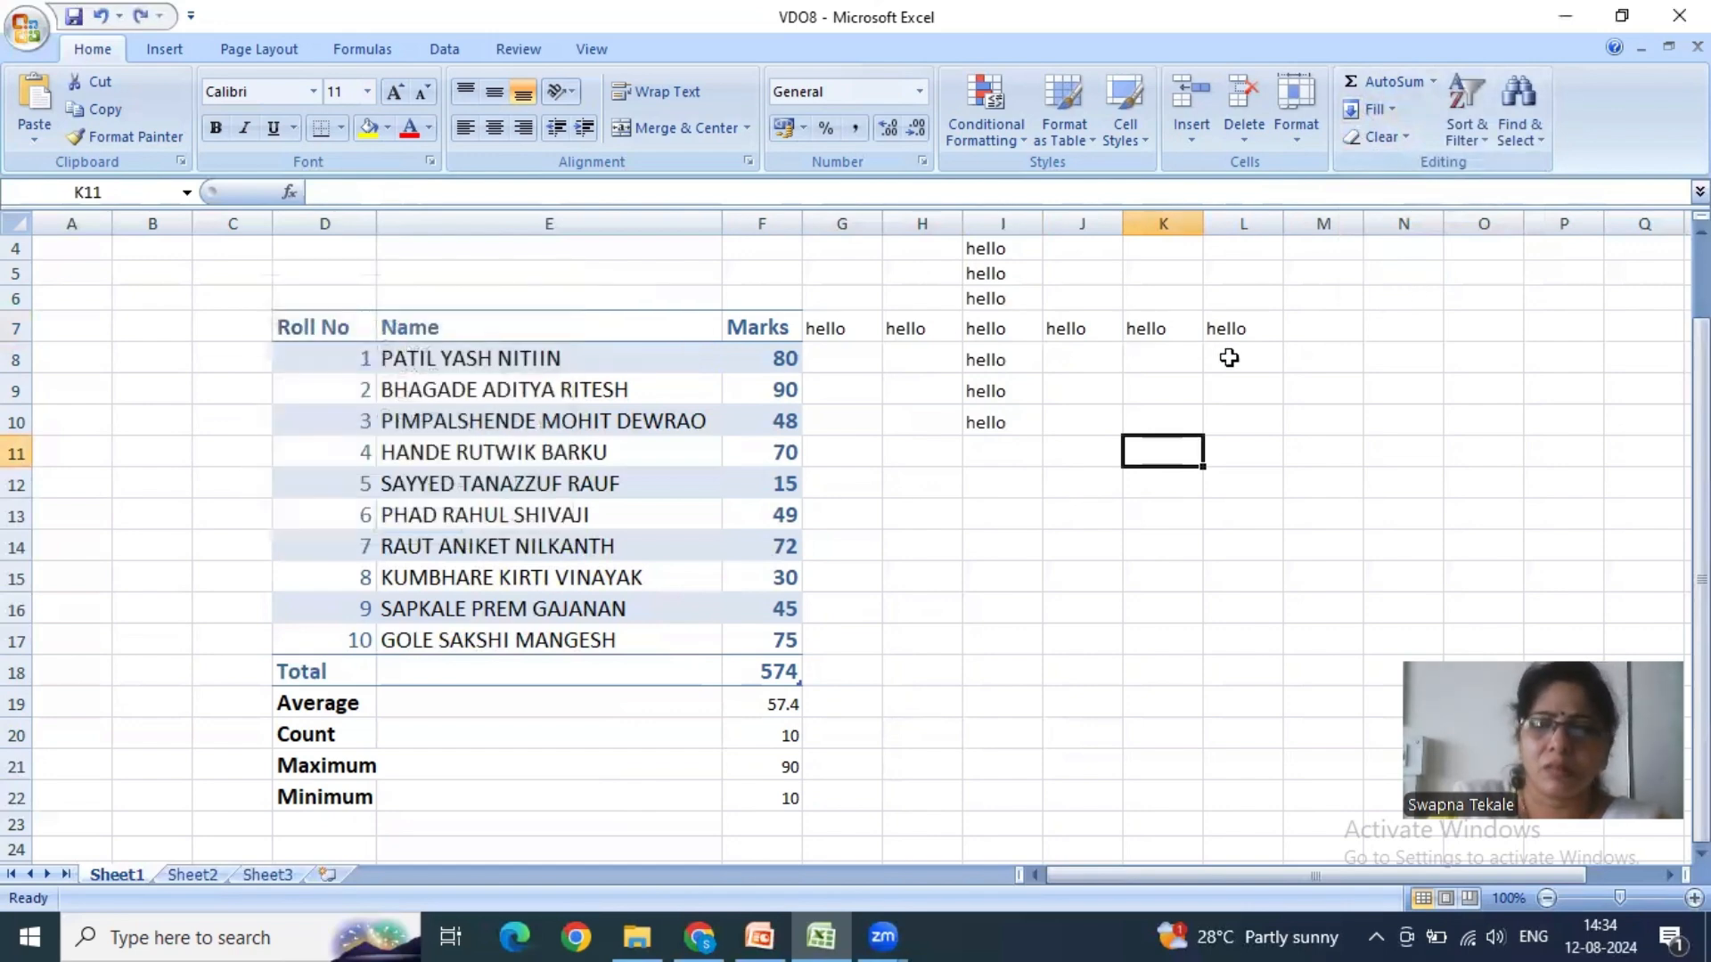
click(1217, 450)
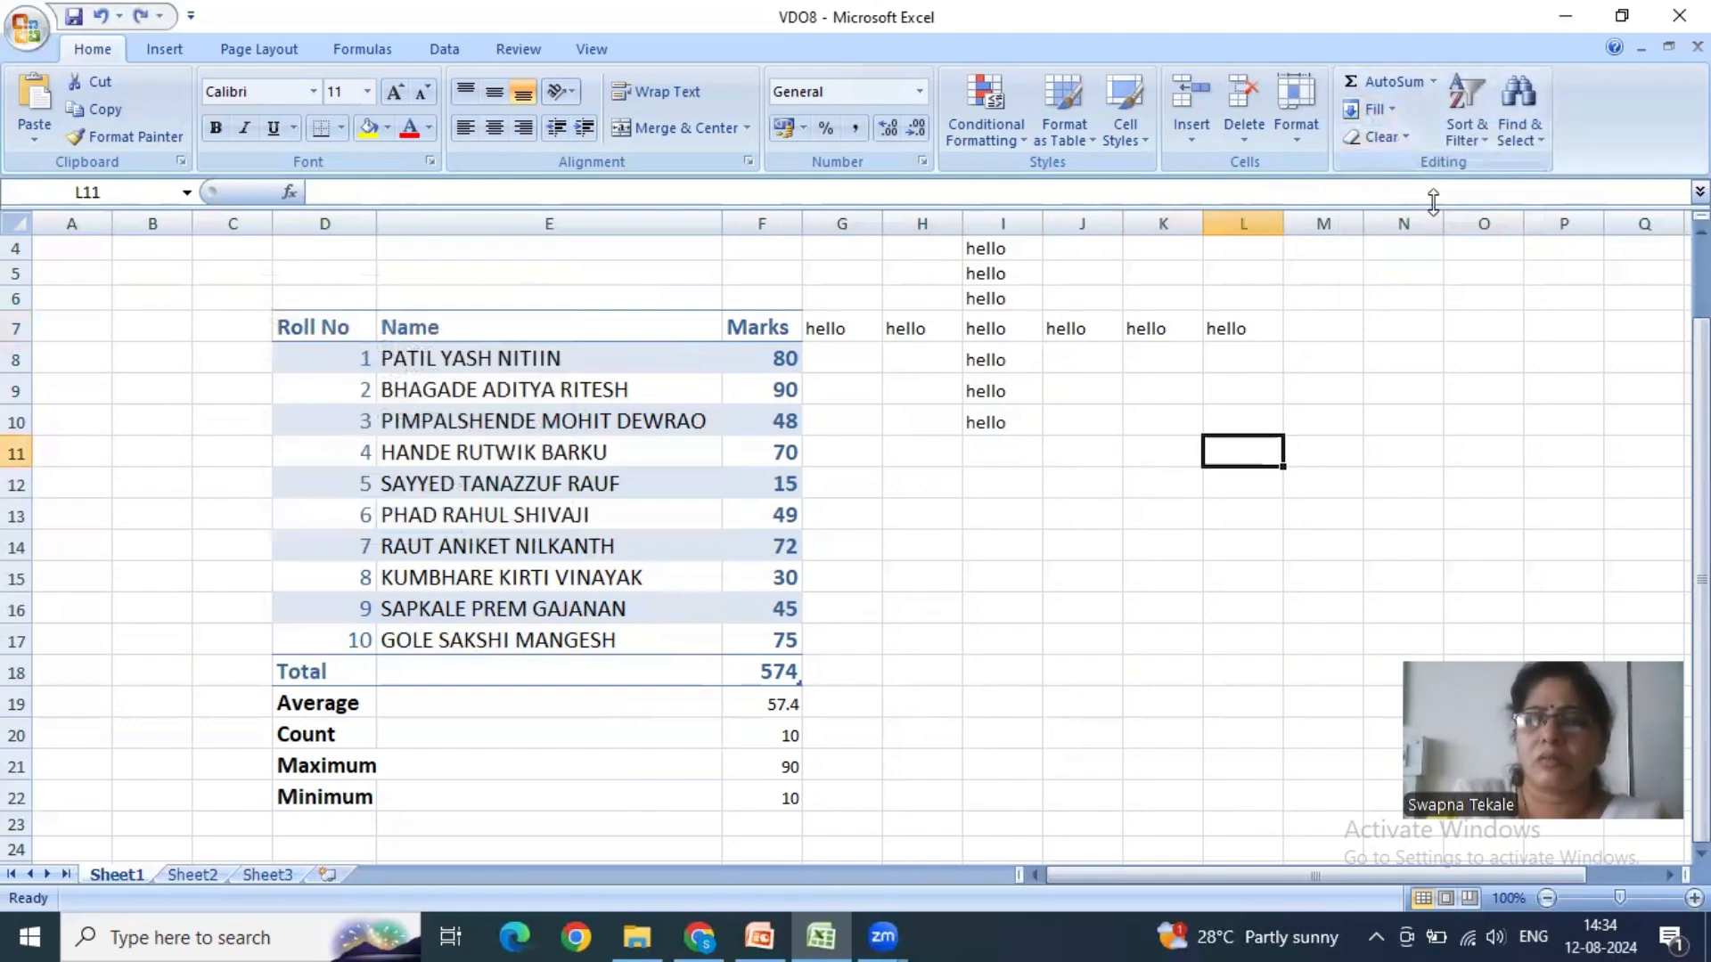
click(1409, 134)
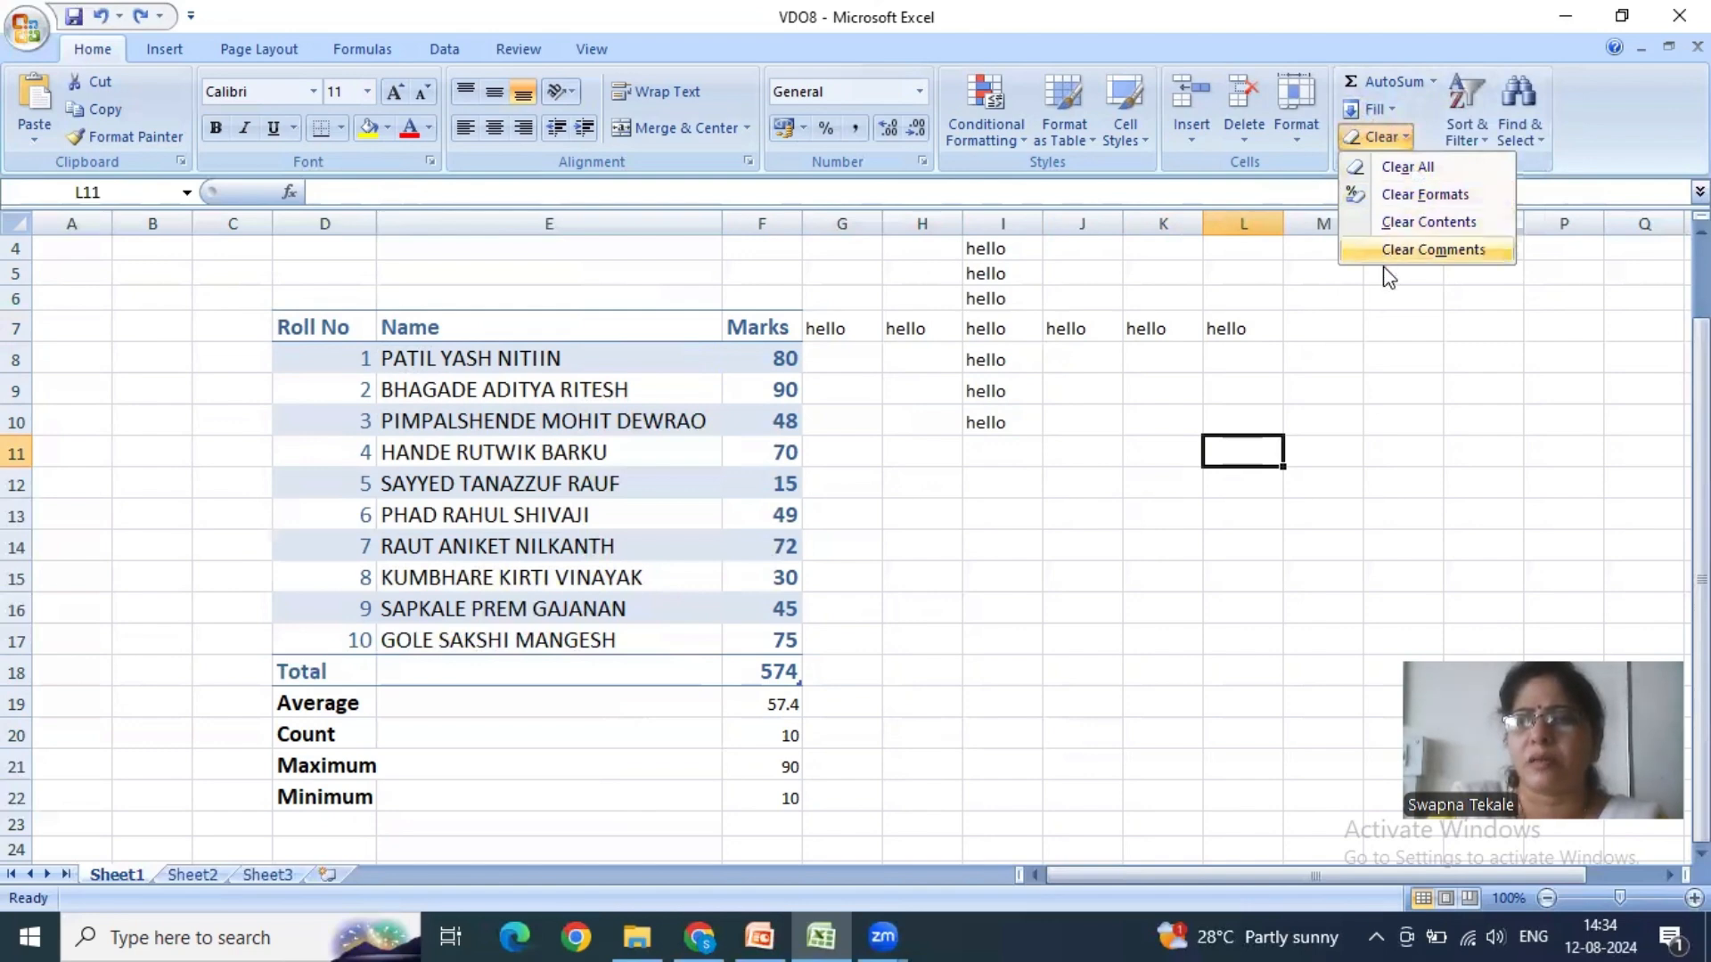
click(1097, 499)
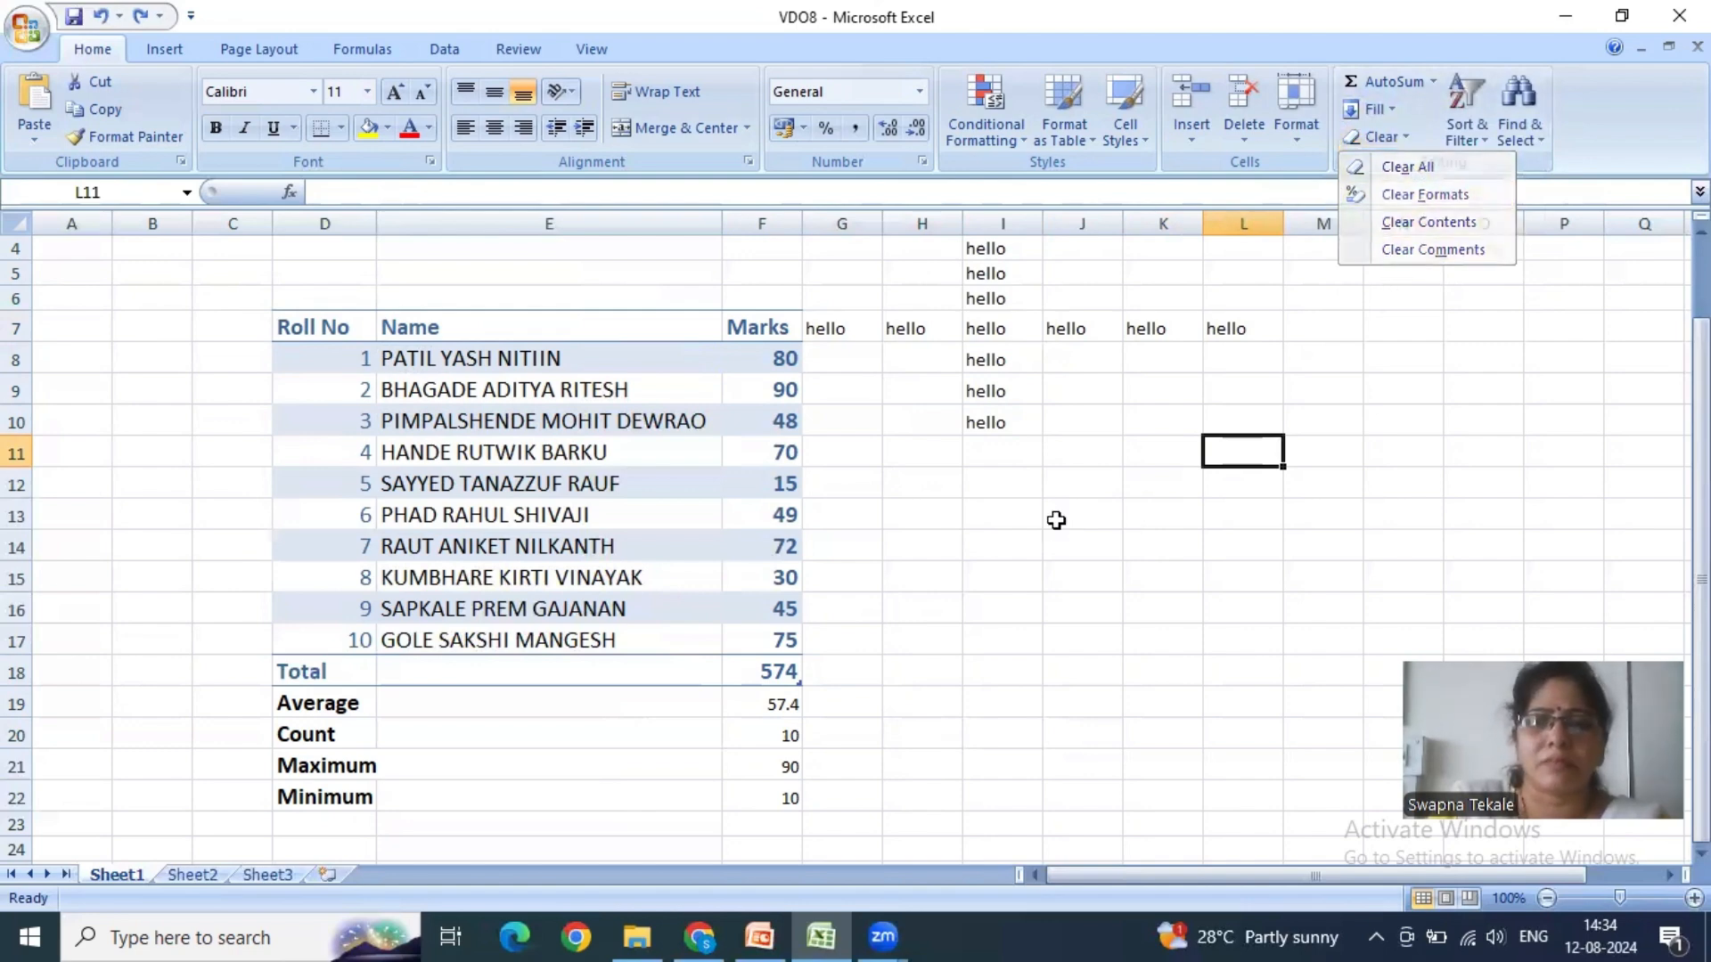
click(1383, 137)
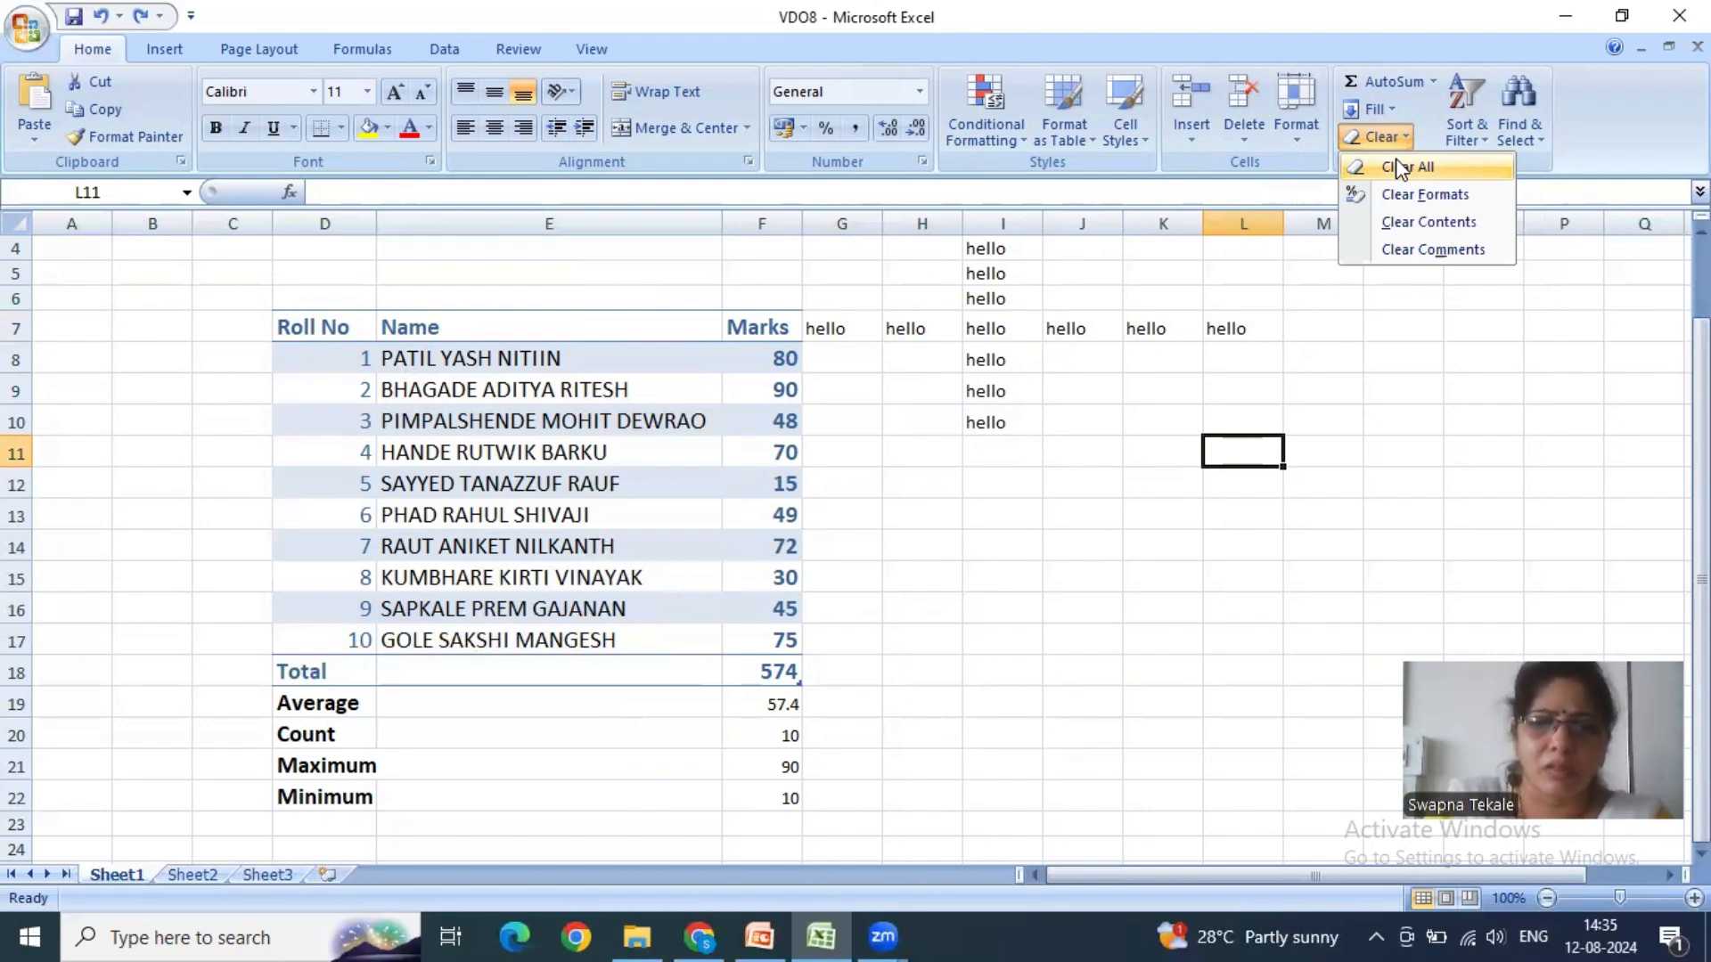
click(923, 399)
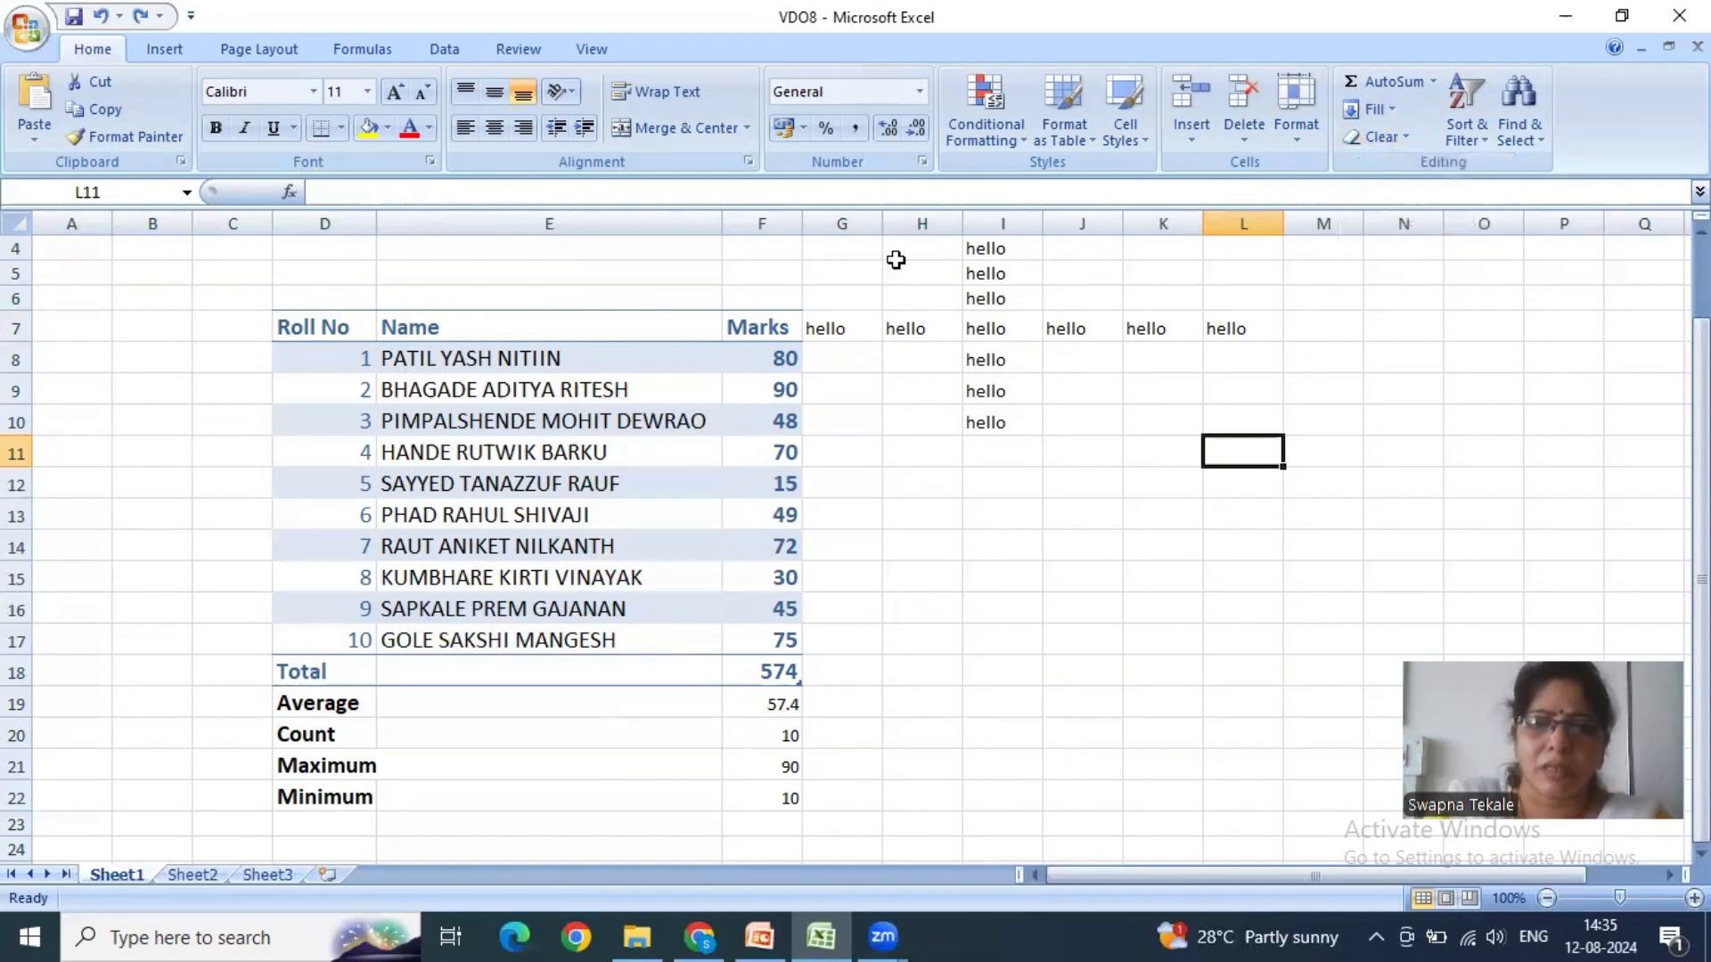
- Clear everything from the range G4:L10 that holds the hello sample text
drag(842, 249, 1224, 418)
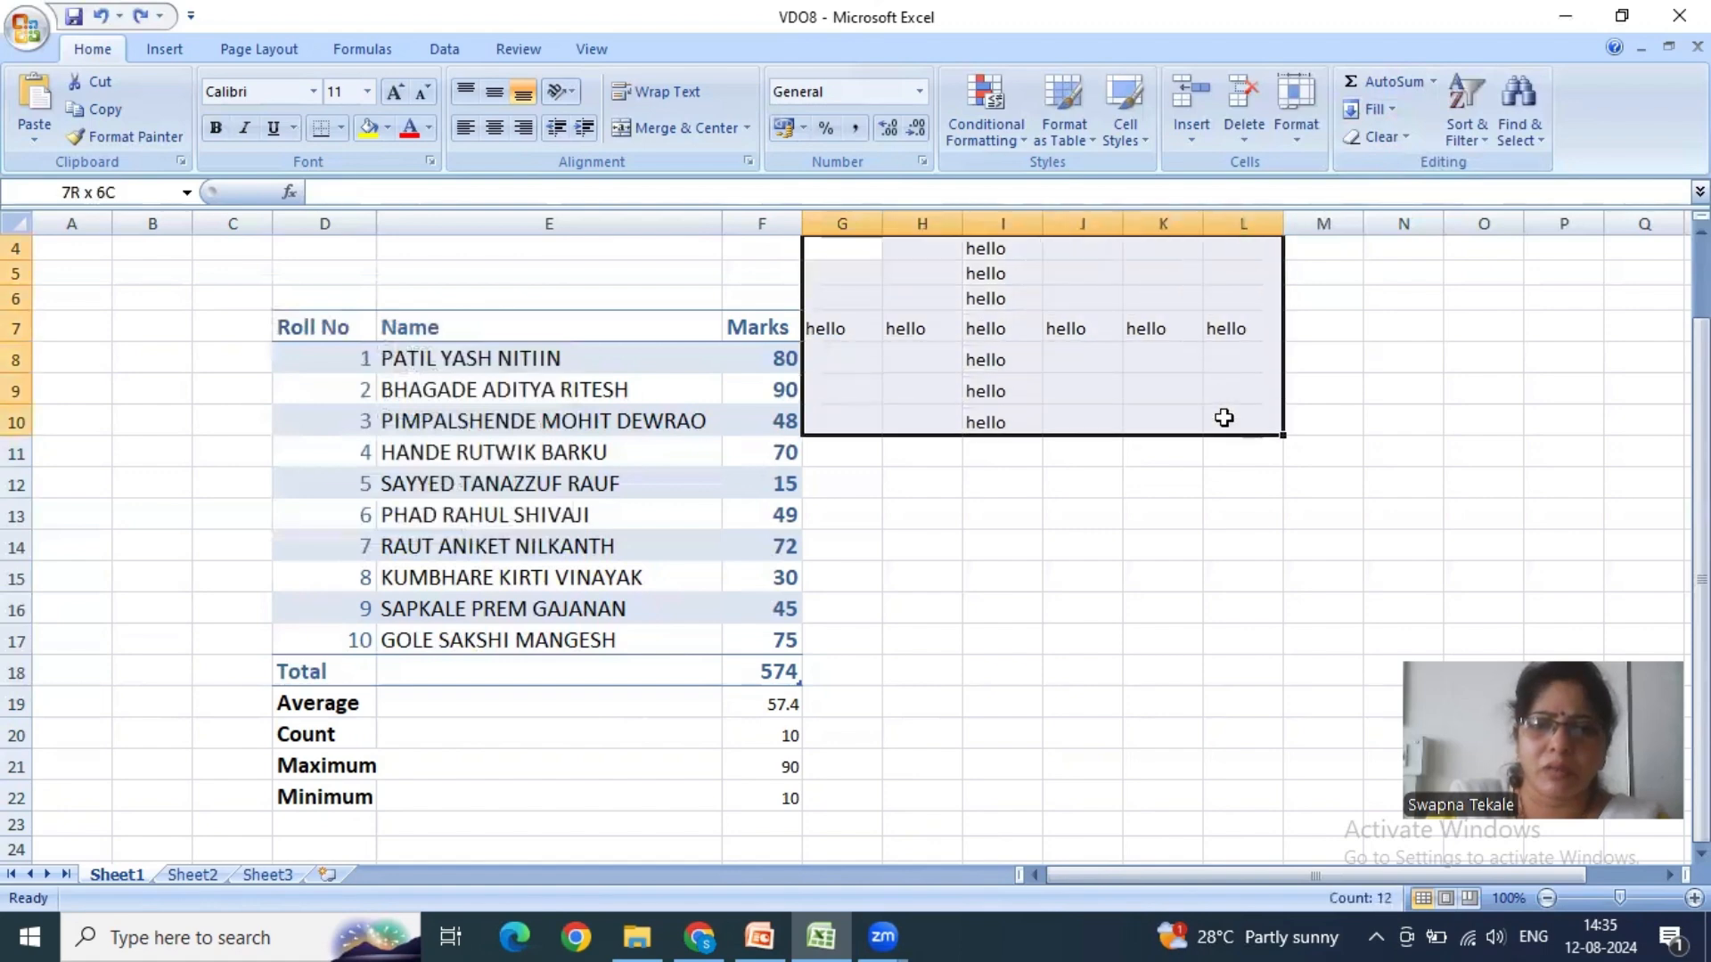
click(1376, 138)
click(1383, 165)
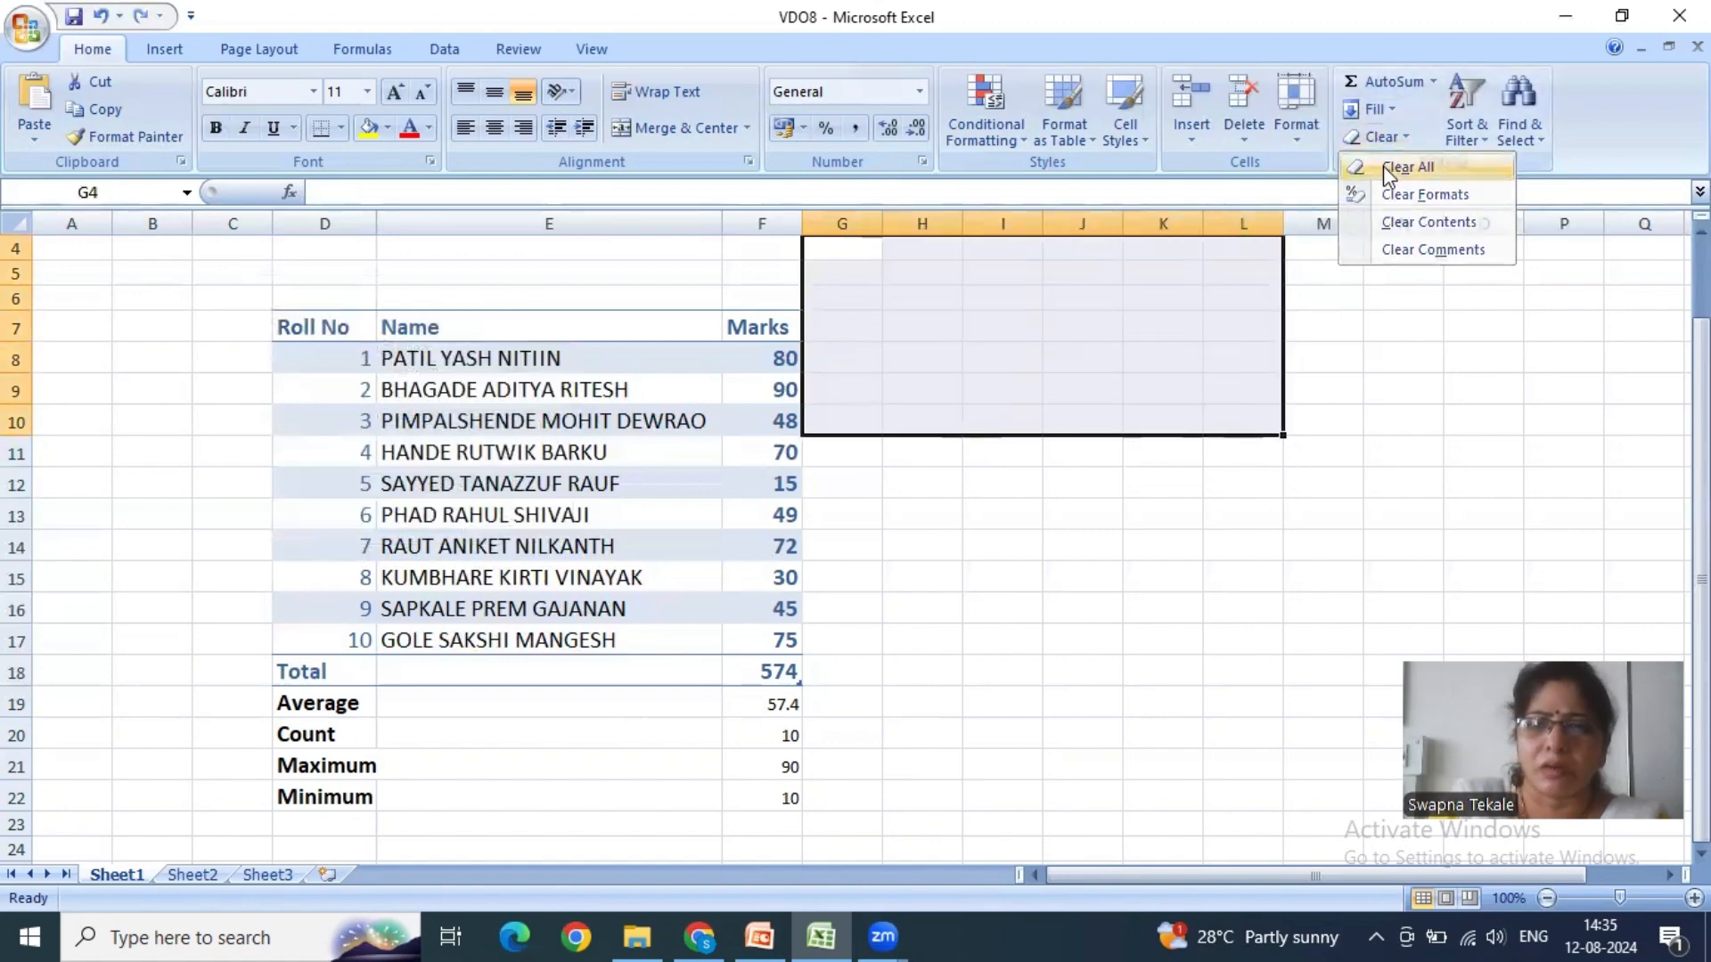
click(1217, 550)
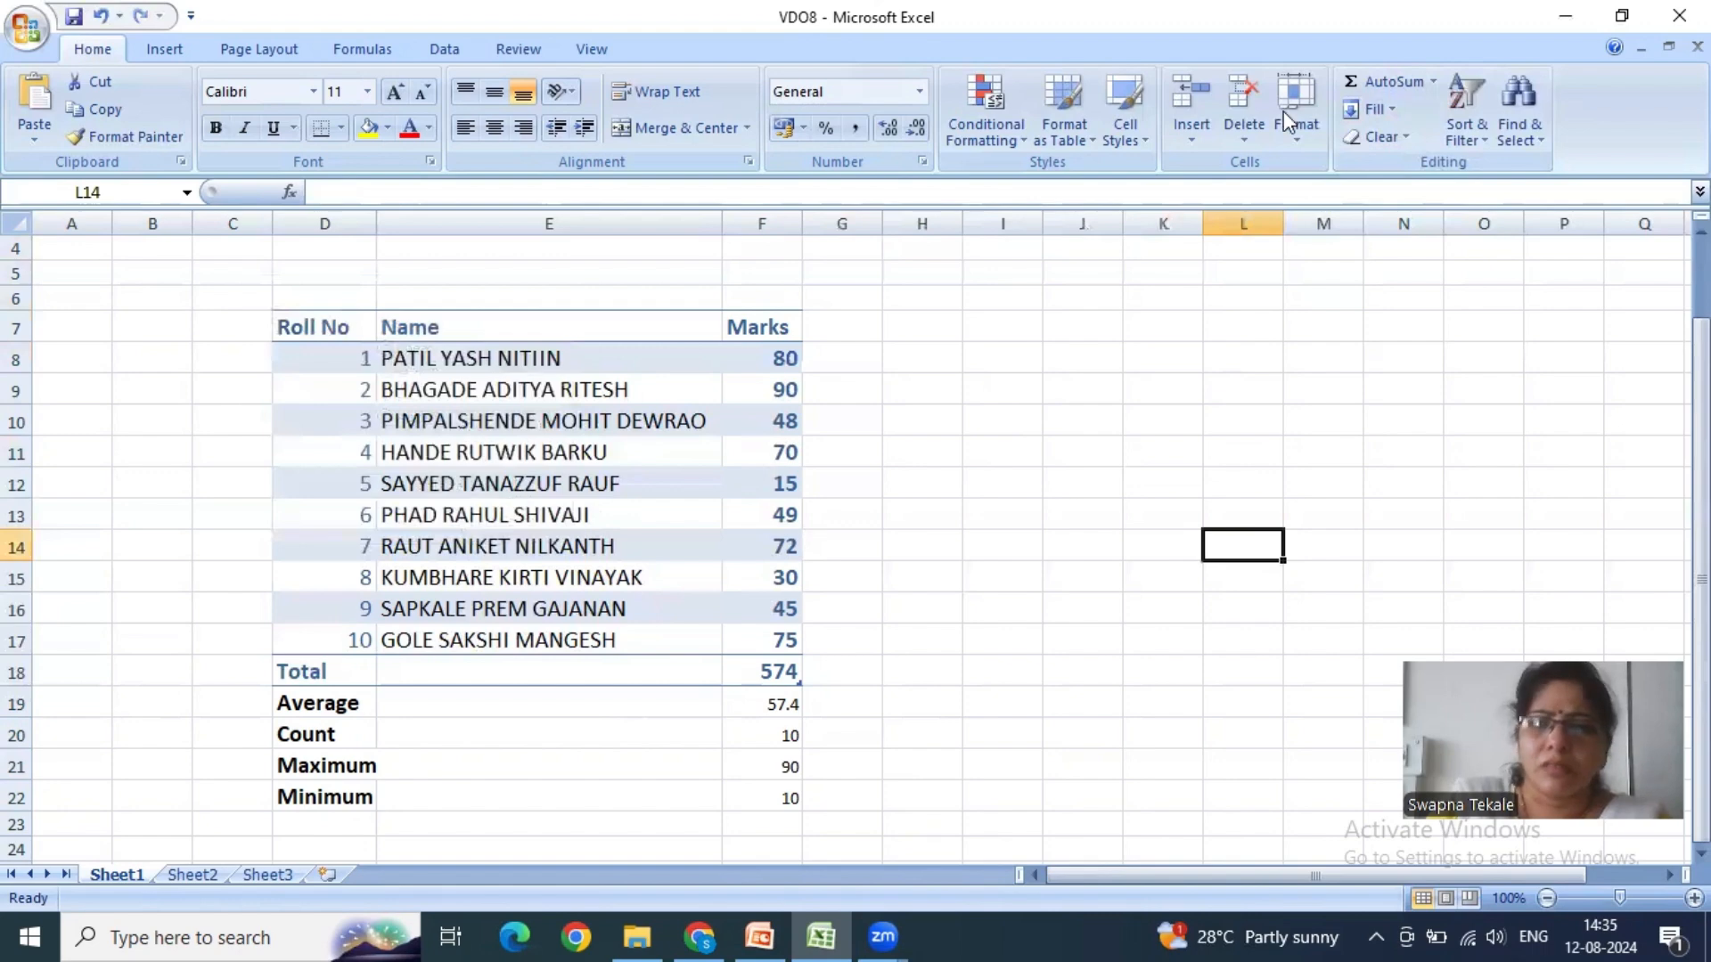
- Clear only the formats of the marks table D7:F18, from the Roll No header through the Total row
drag(347, 326, 770, 666)
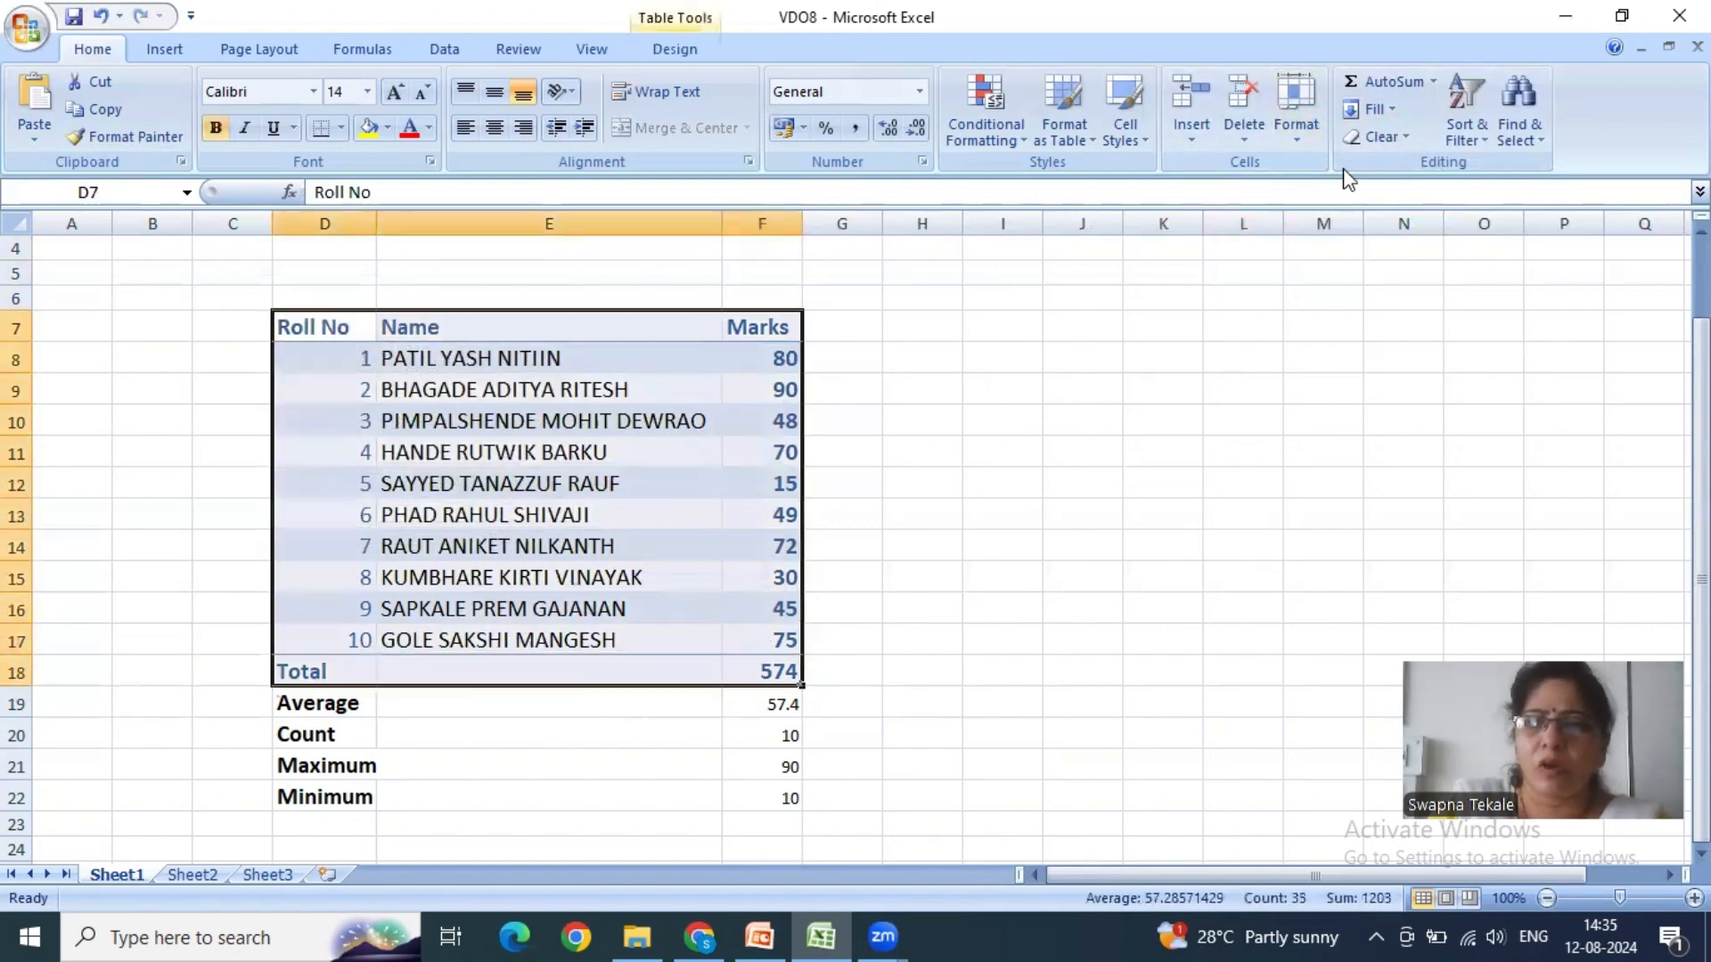
click(1394, 137)
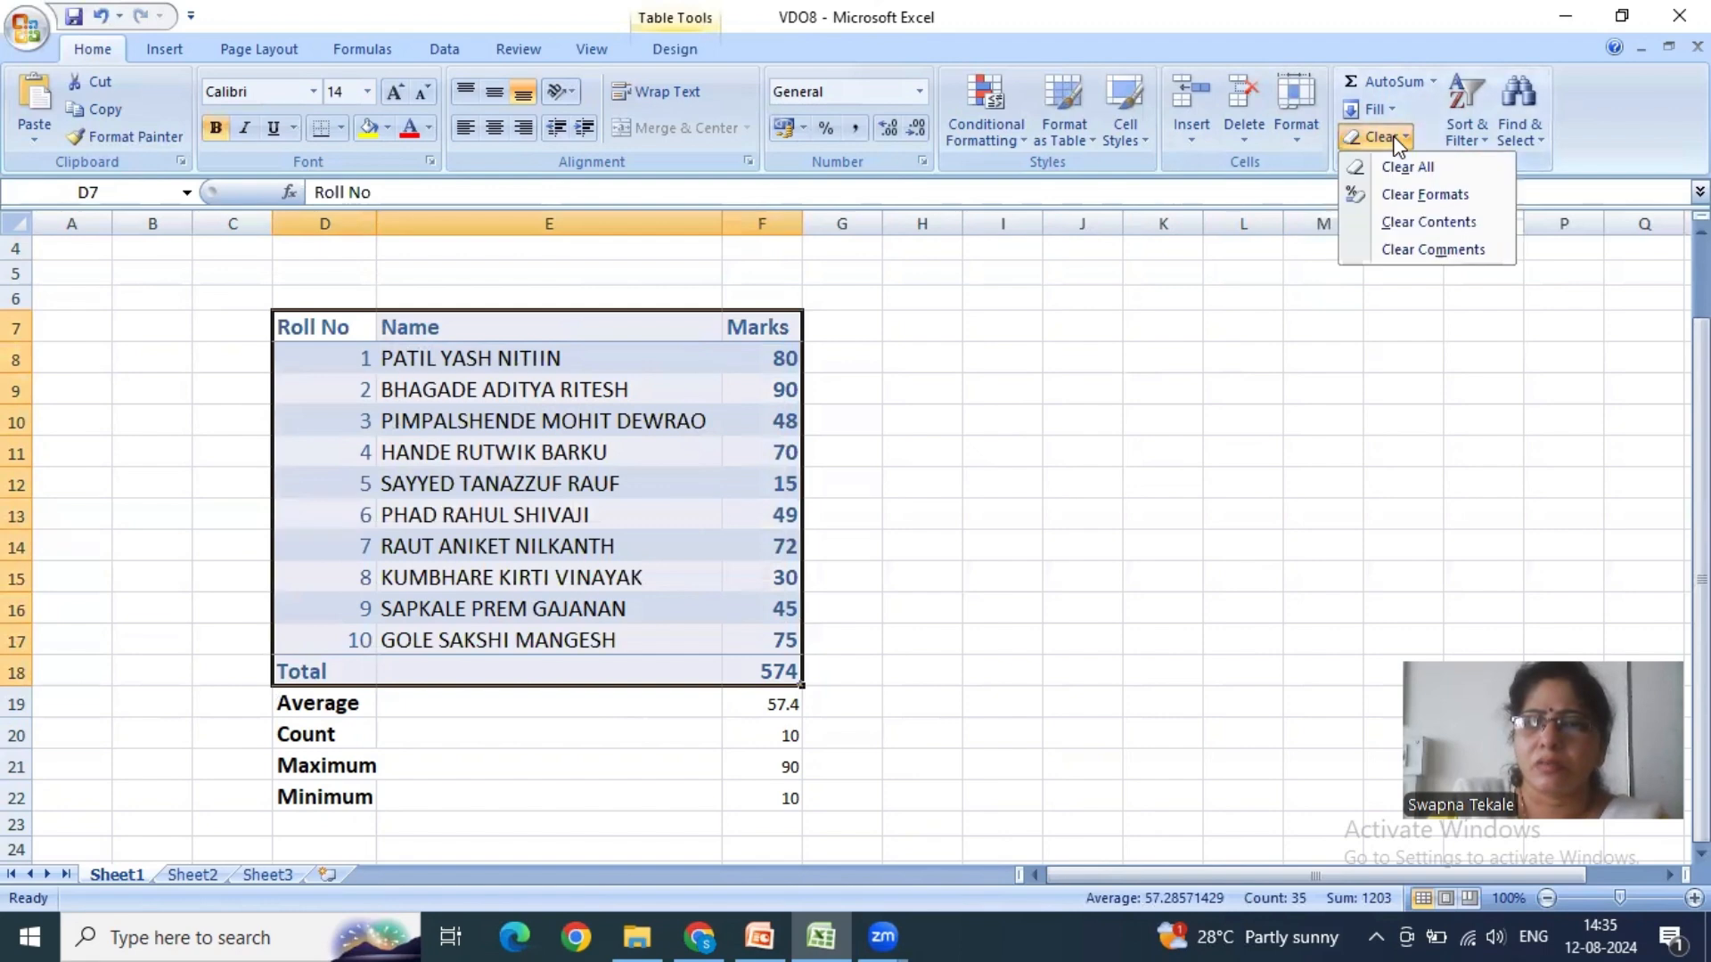
click(1391, 196)
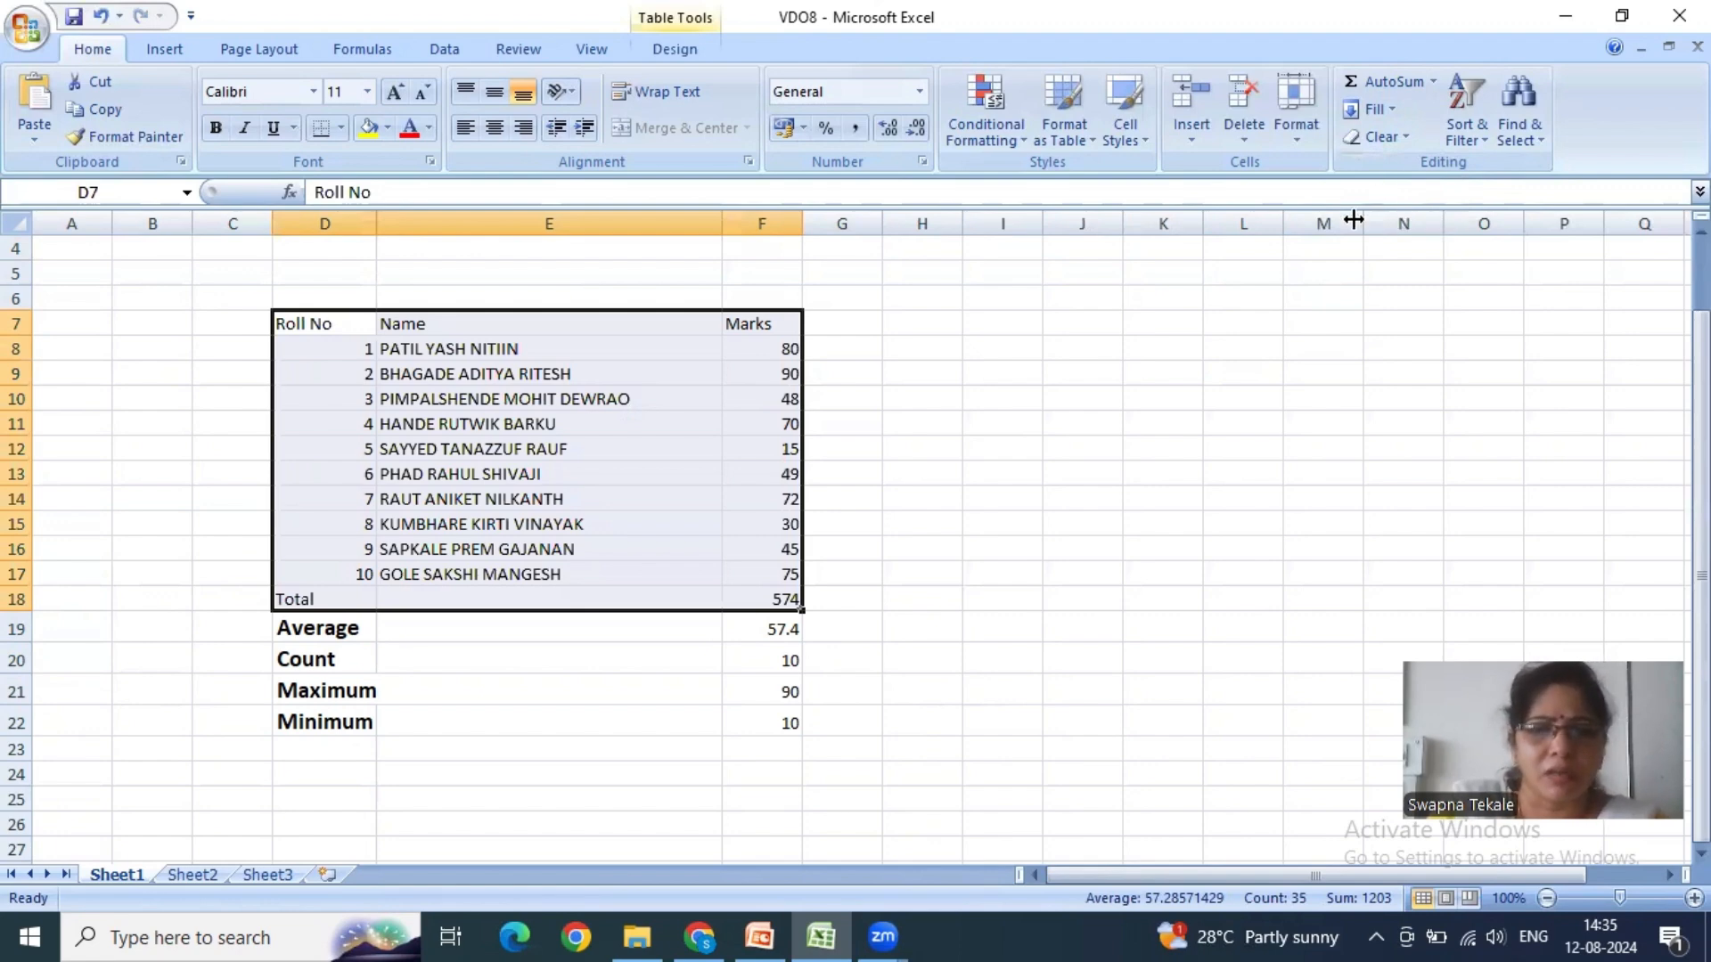
click(1395, 136)
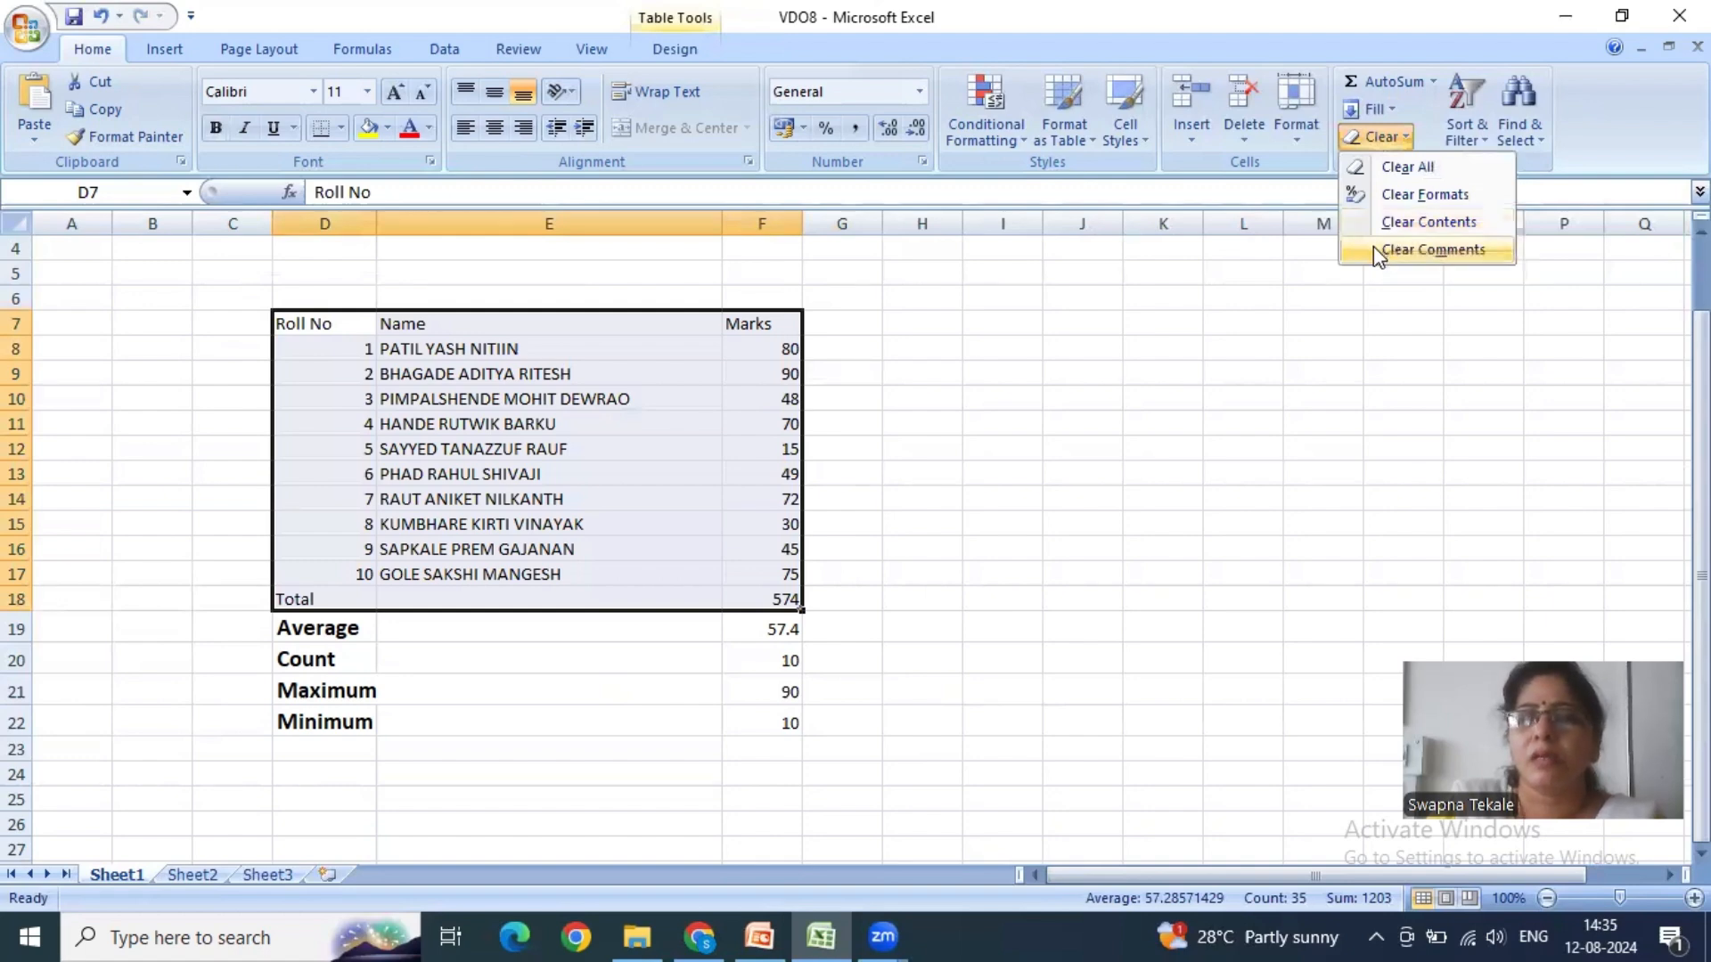
click(344, 644)
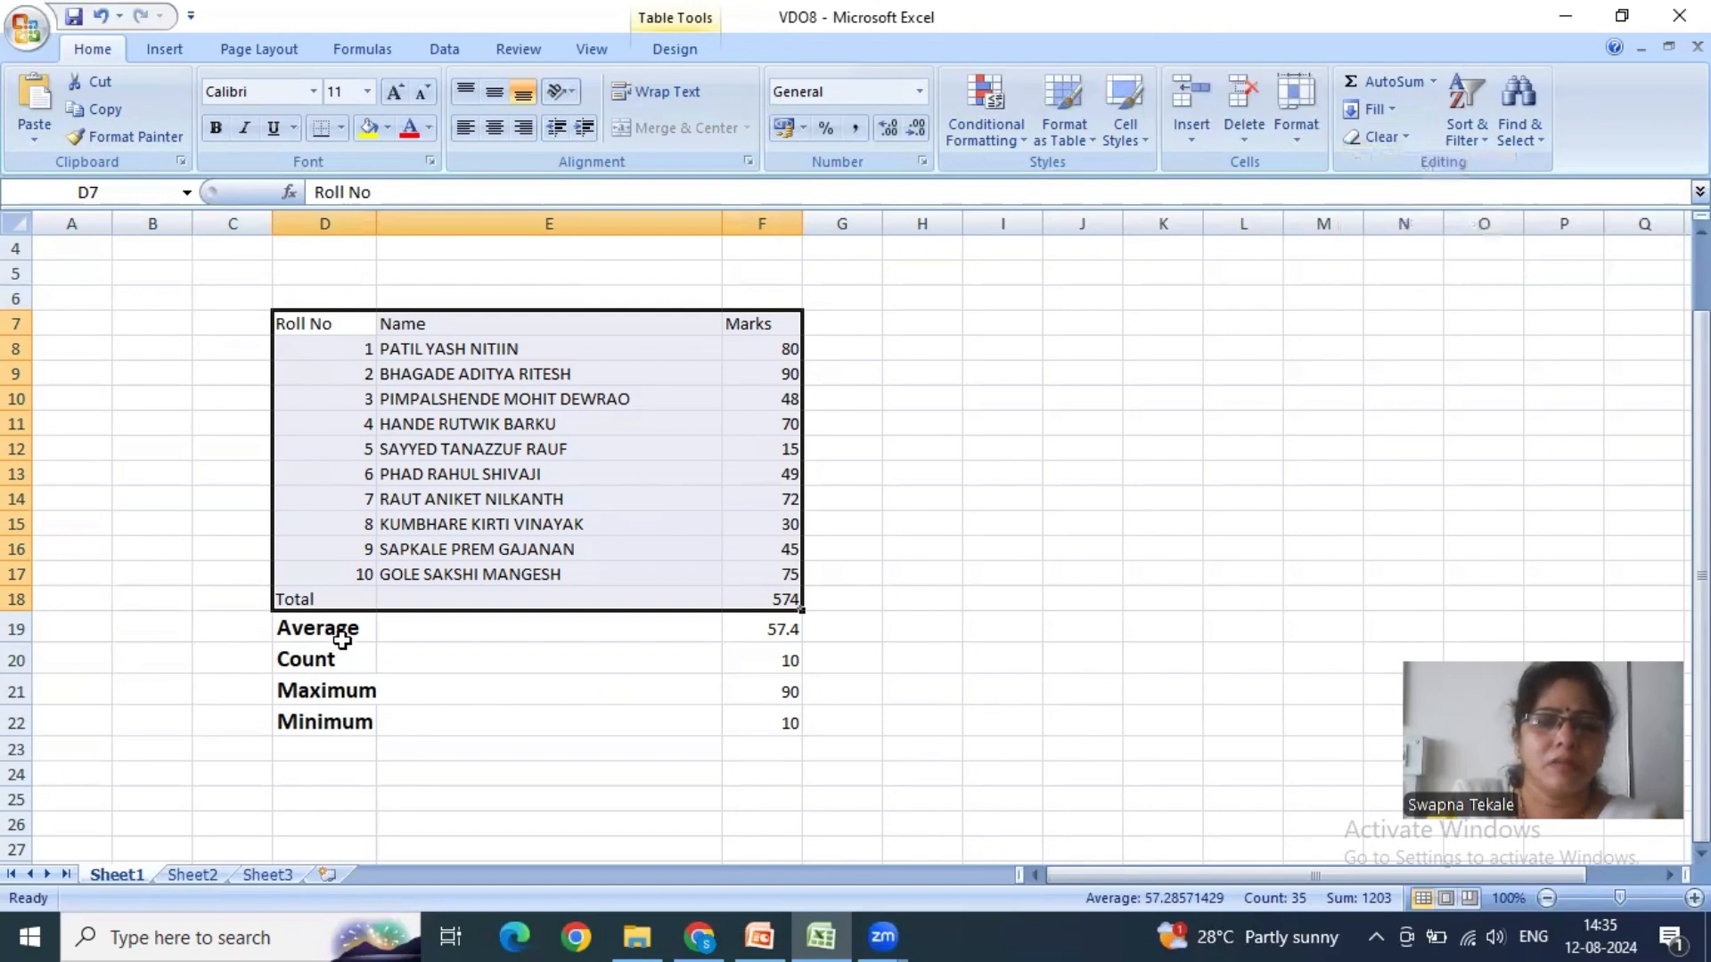
- Try clearing only the contents of the Minimum row D22:F22, undo it, and review the Clear options
drag(366, 722, 776, 720)
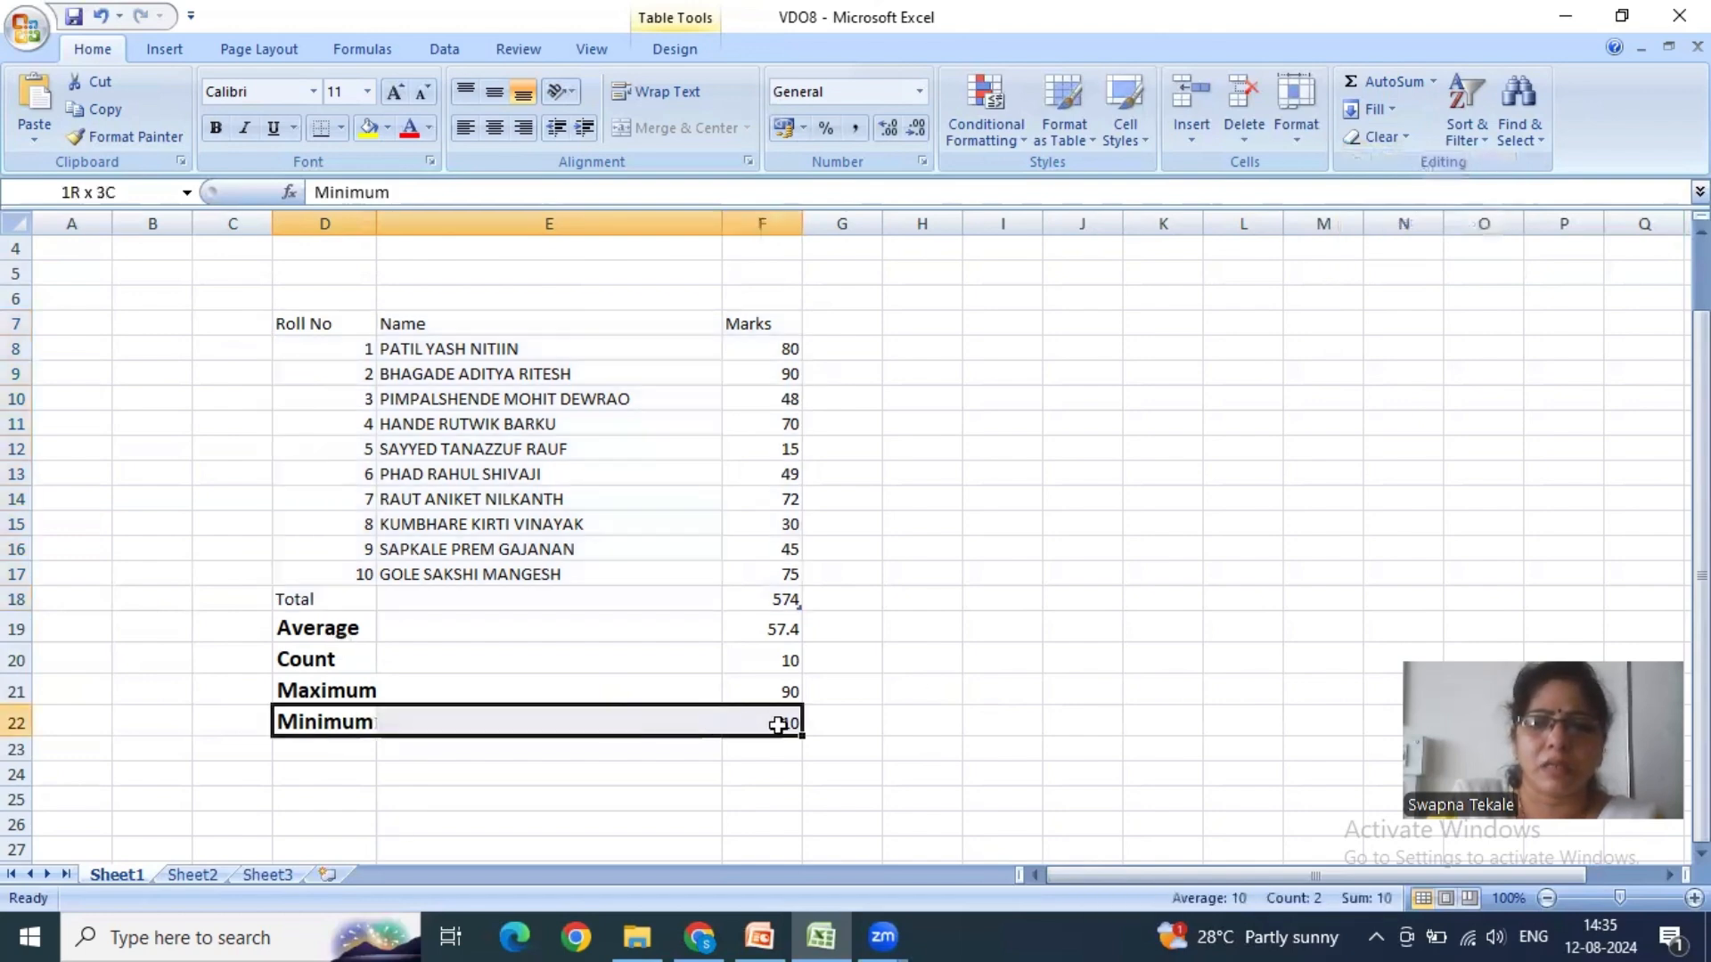
click(1379, 136)
click(1409, 222)
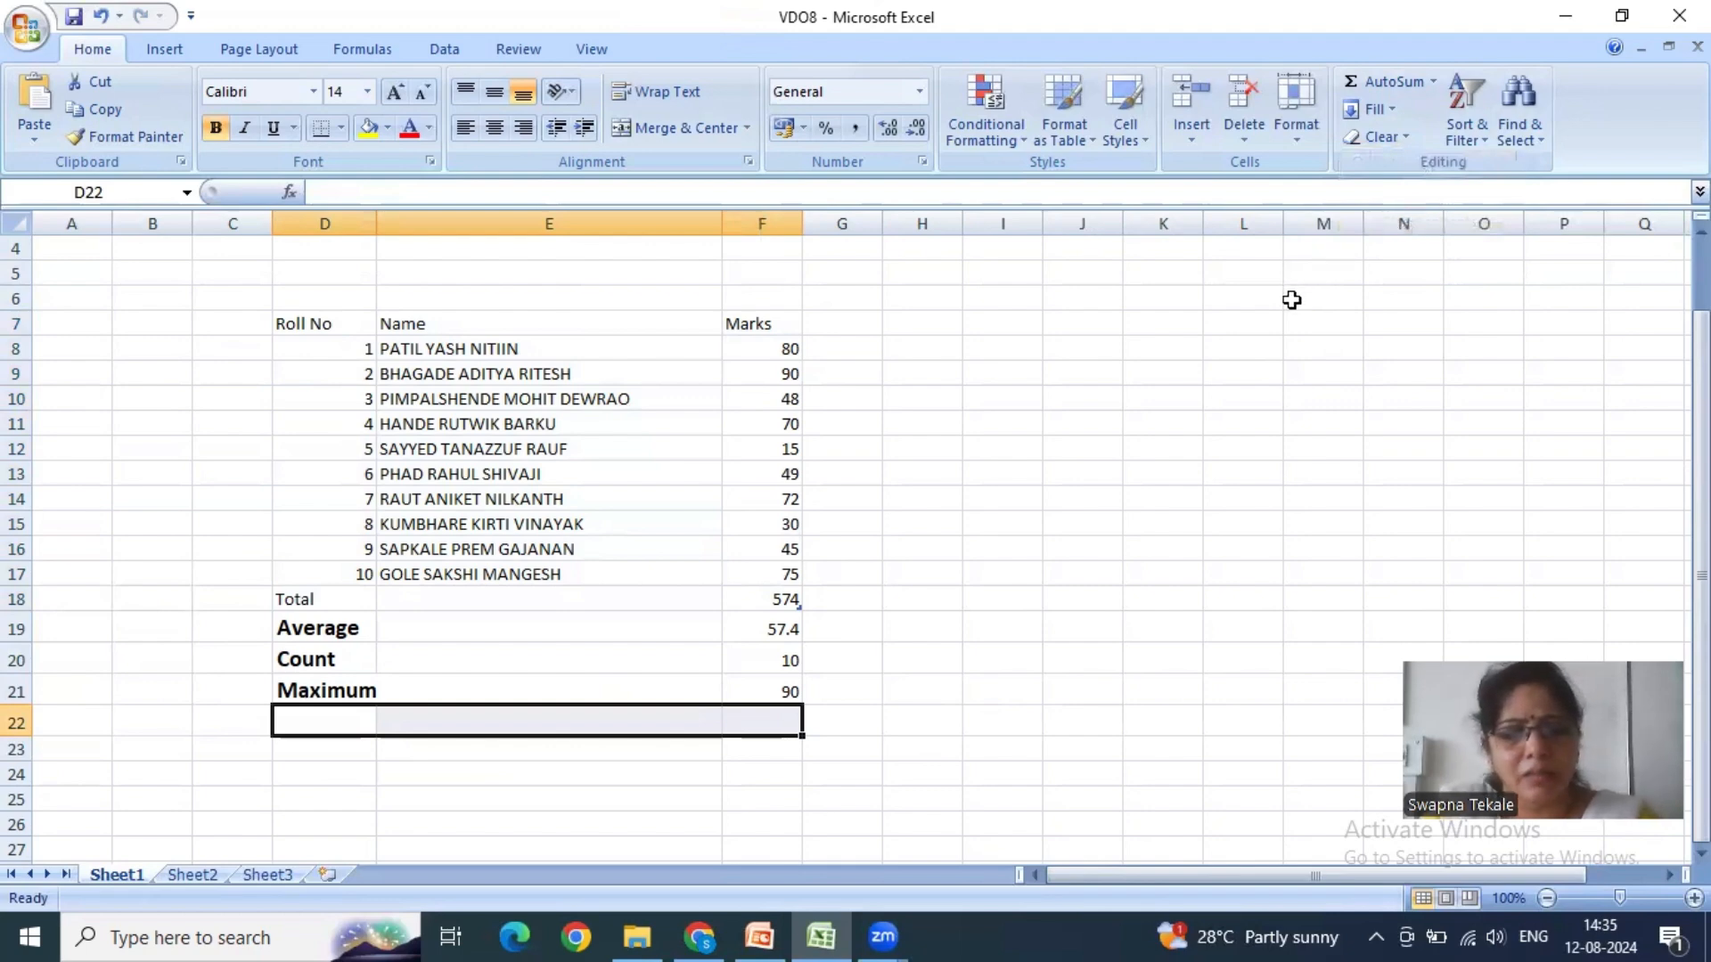
key(ctrl+z)
click(1077, 490)
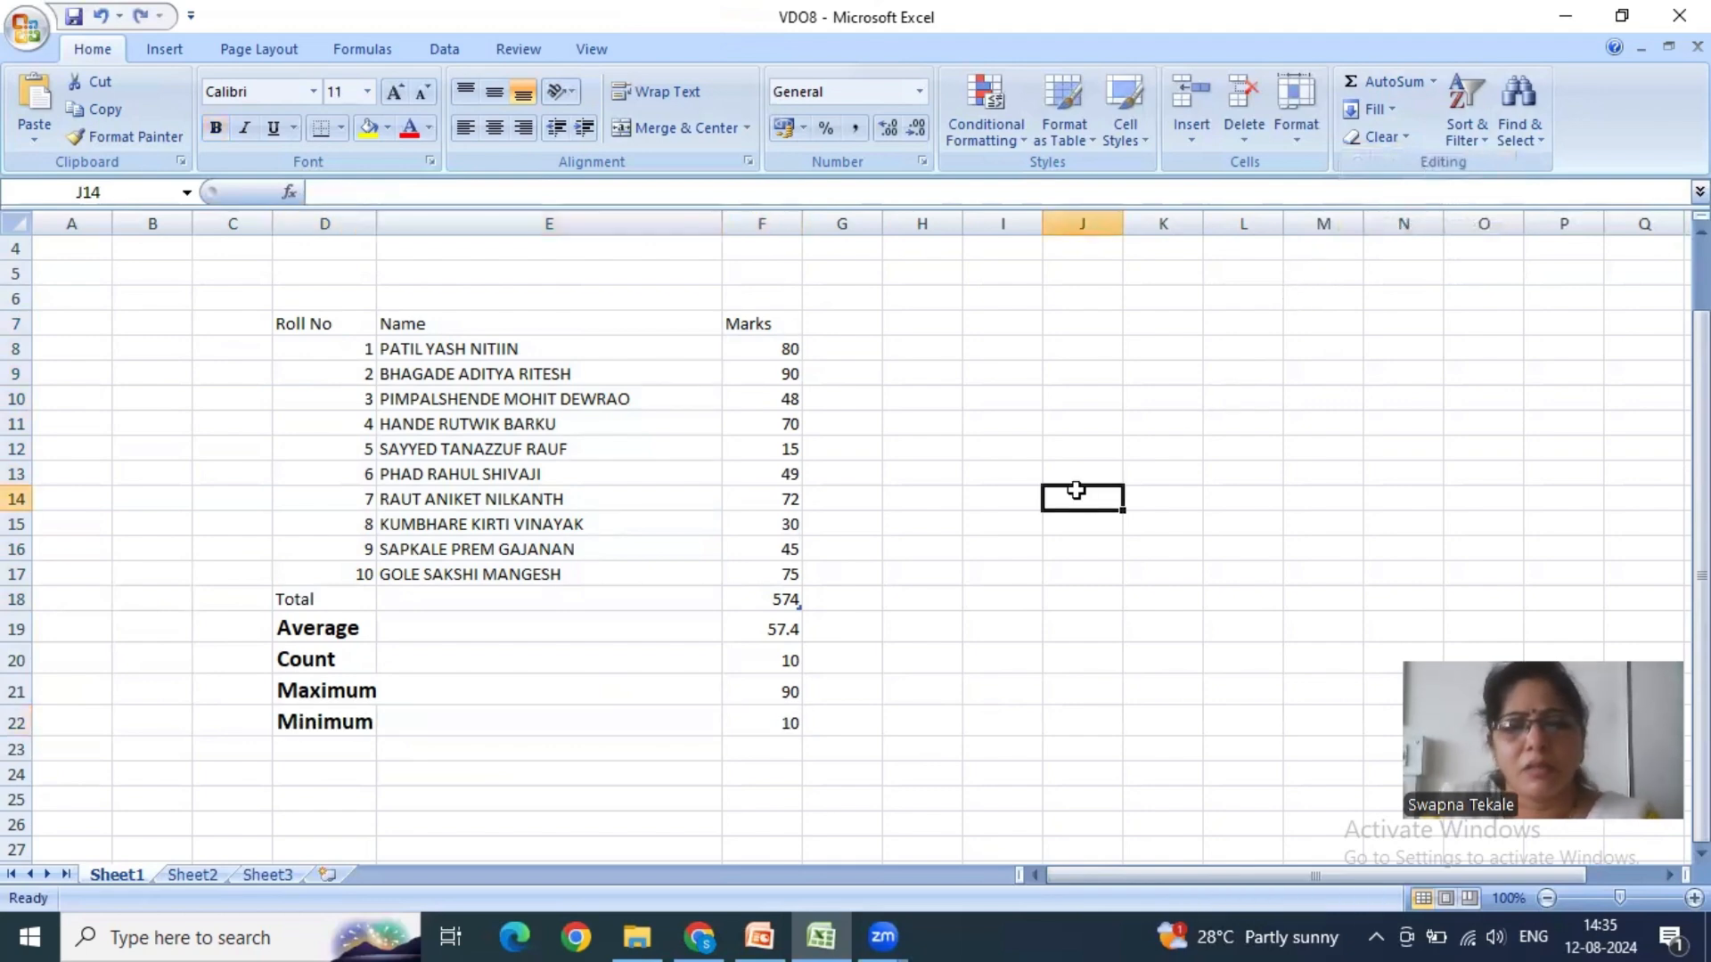
click(1395, 137)
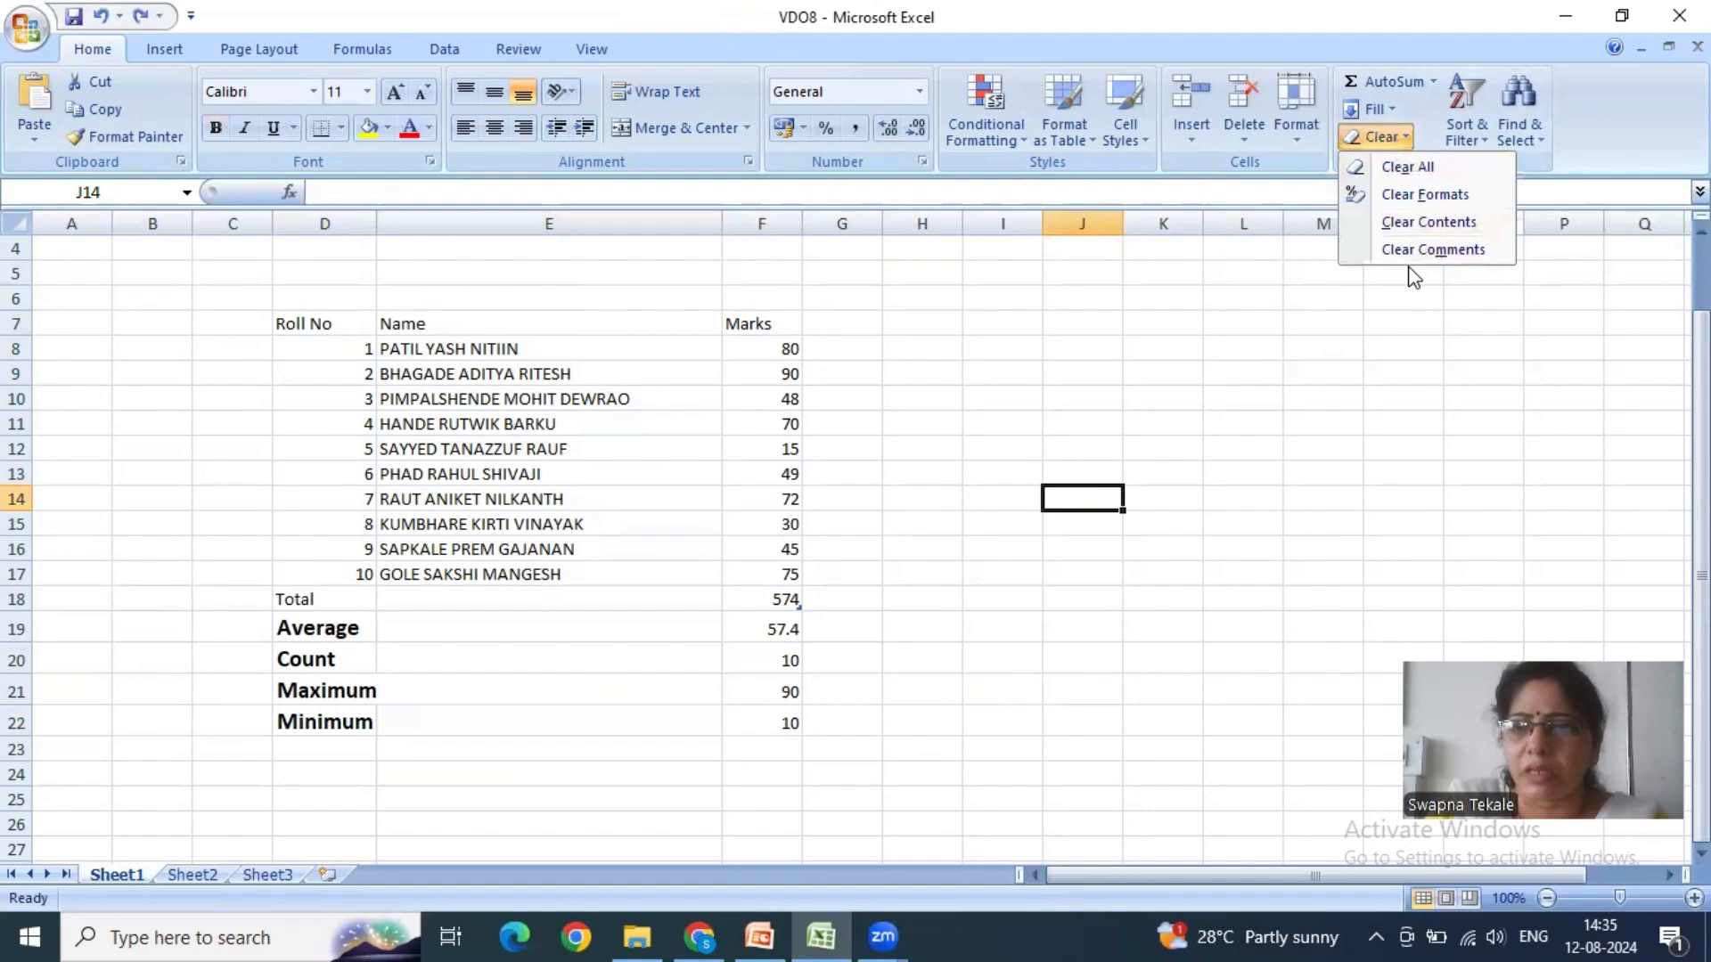
click(979, 350)
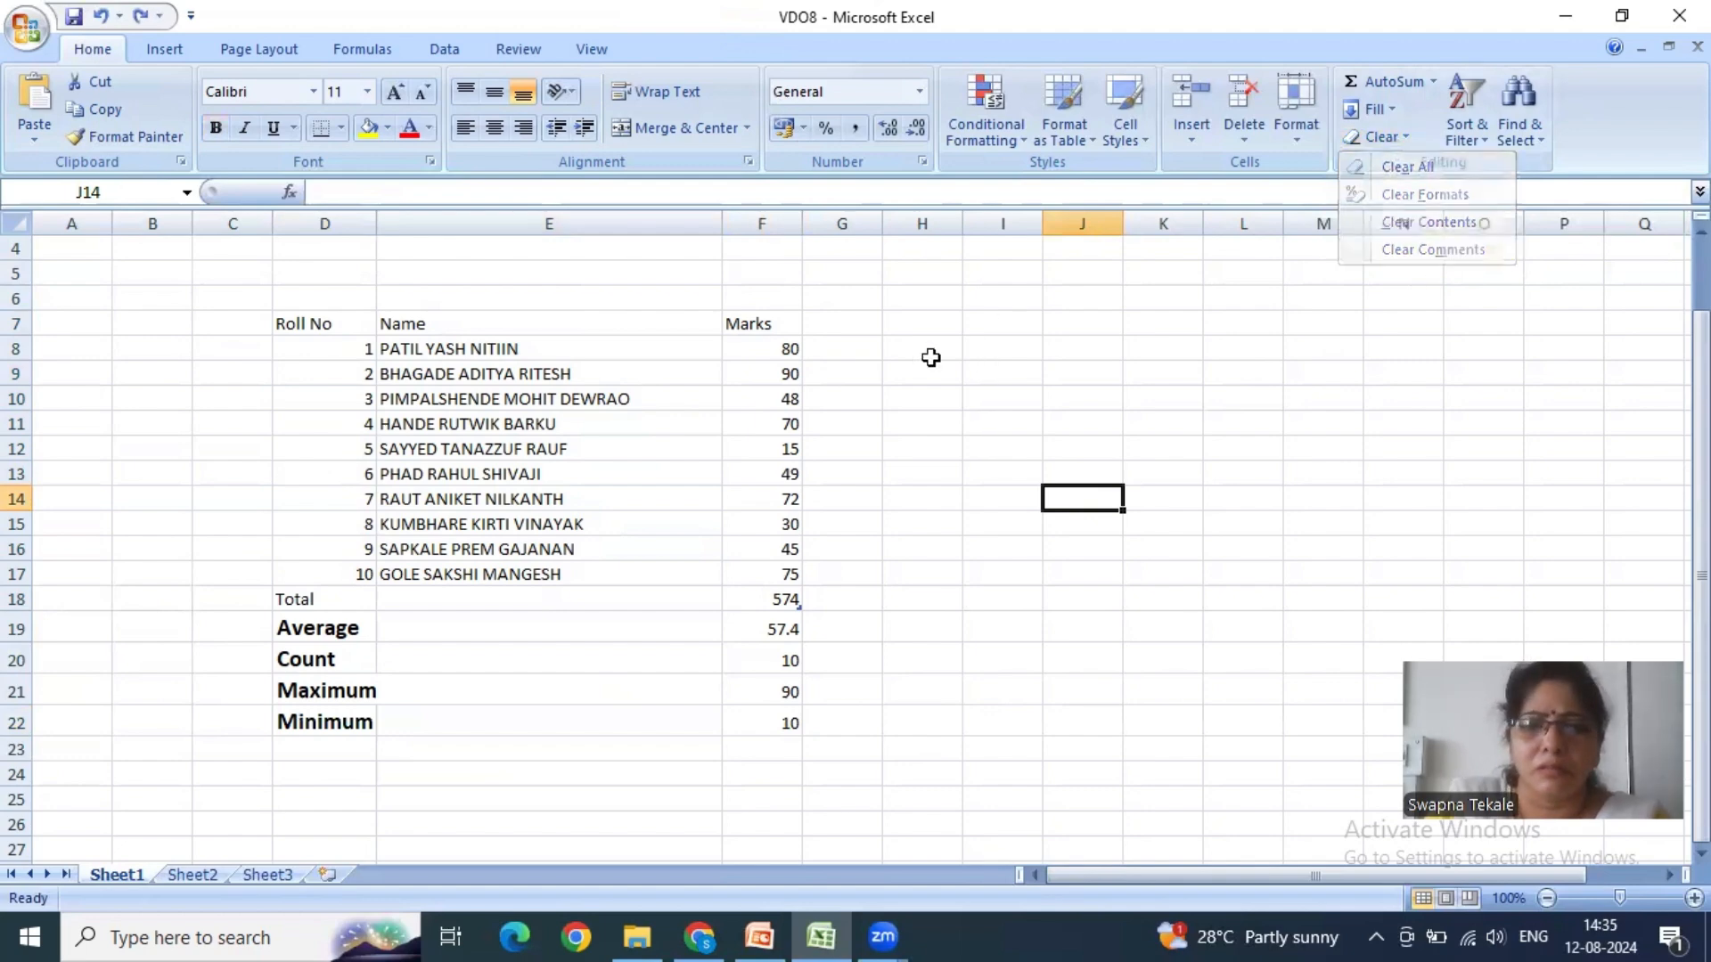
- Add a comment reading "Internal MAks" to the Marks header in cell F7
click(788, 327)
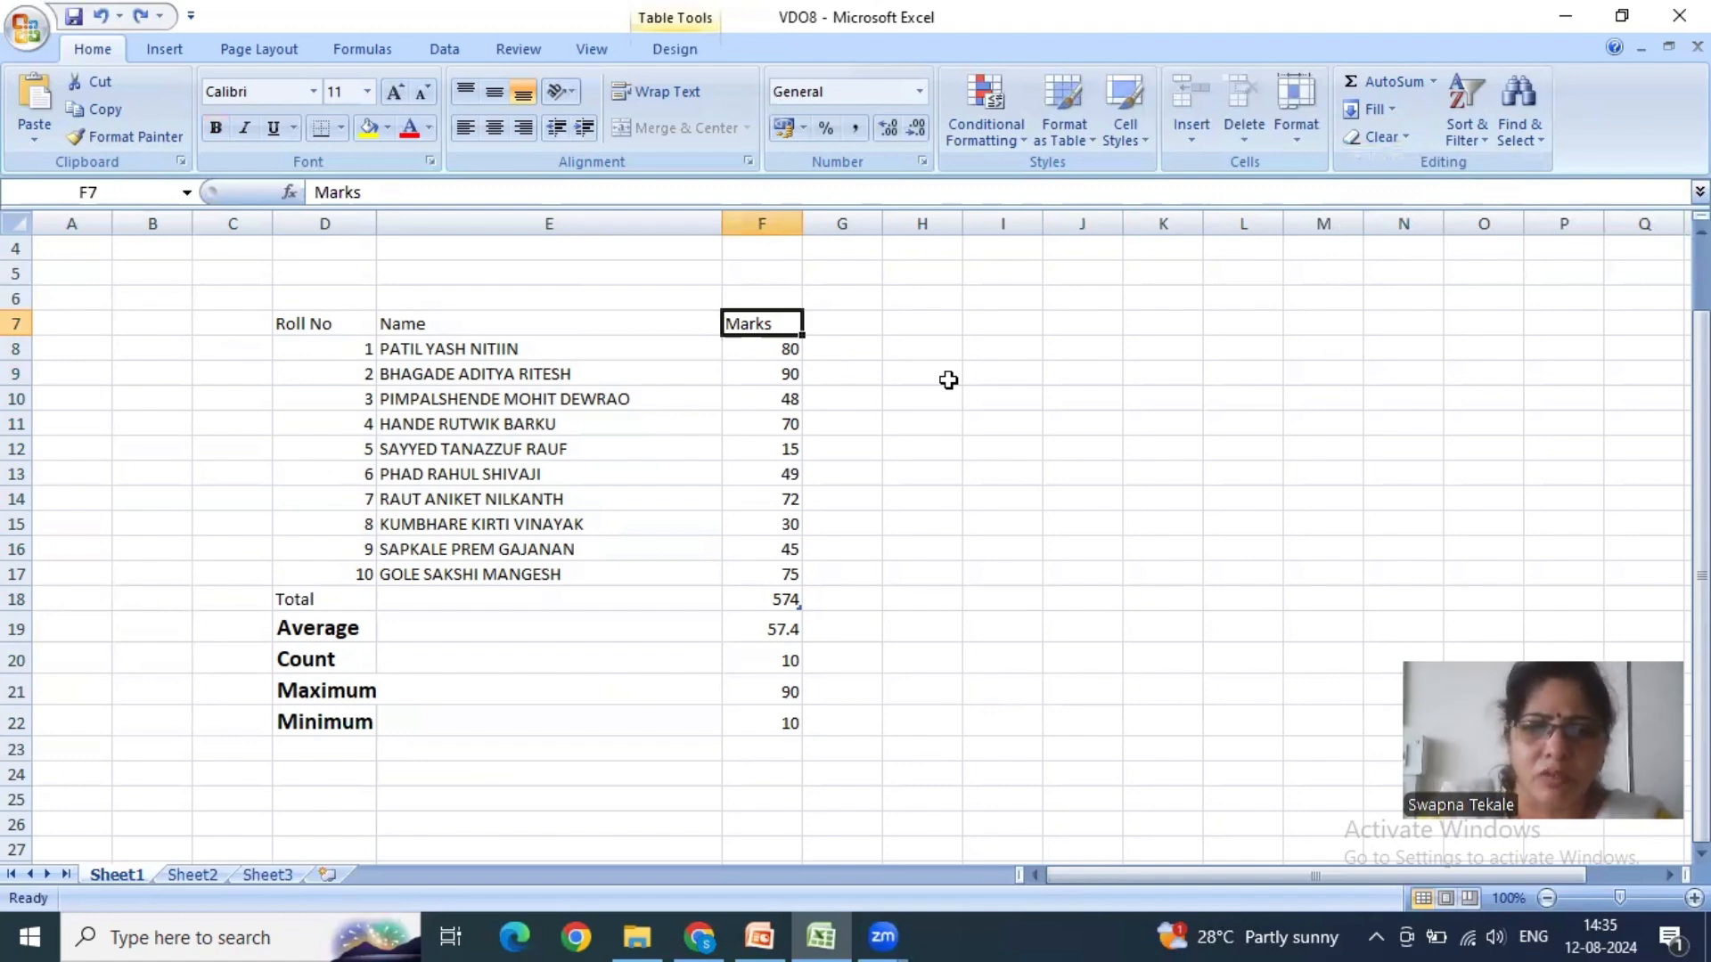
right_click(791, 323)
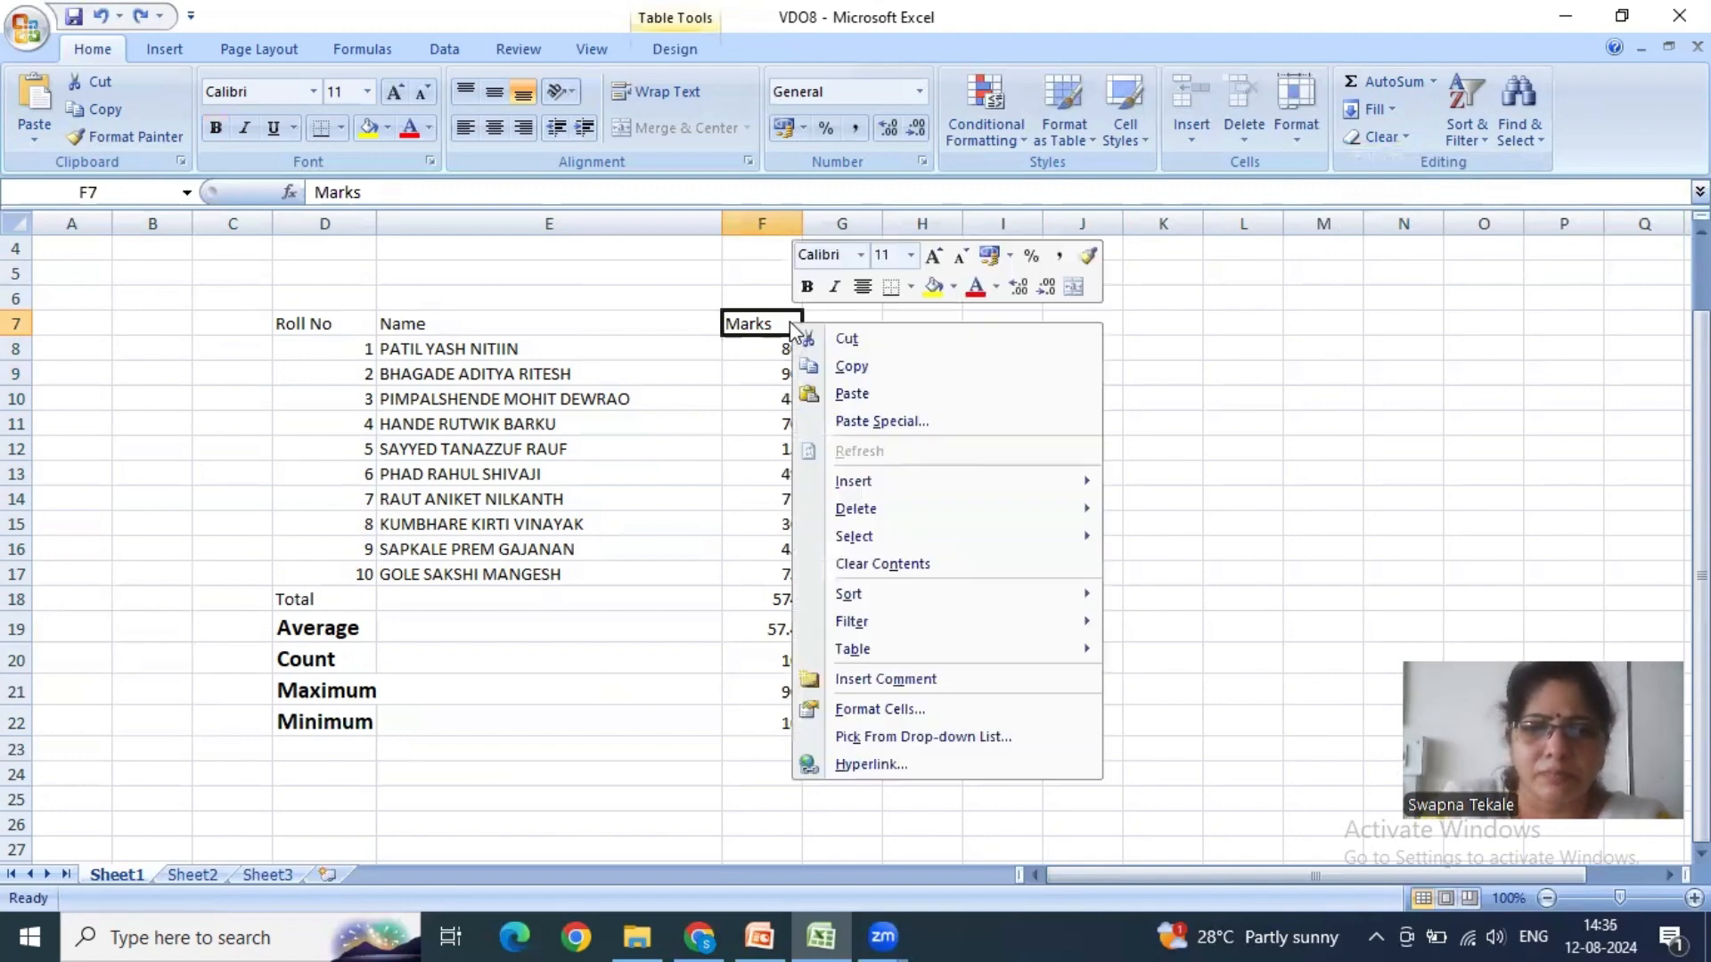
click(895, 679)
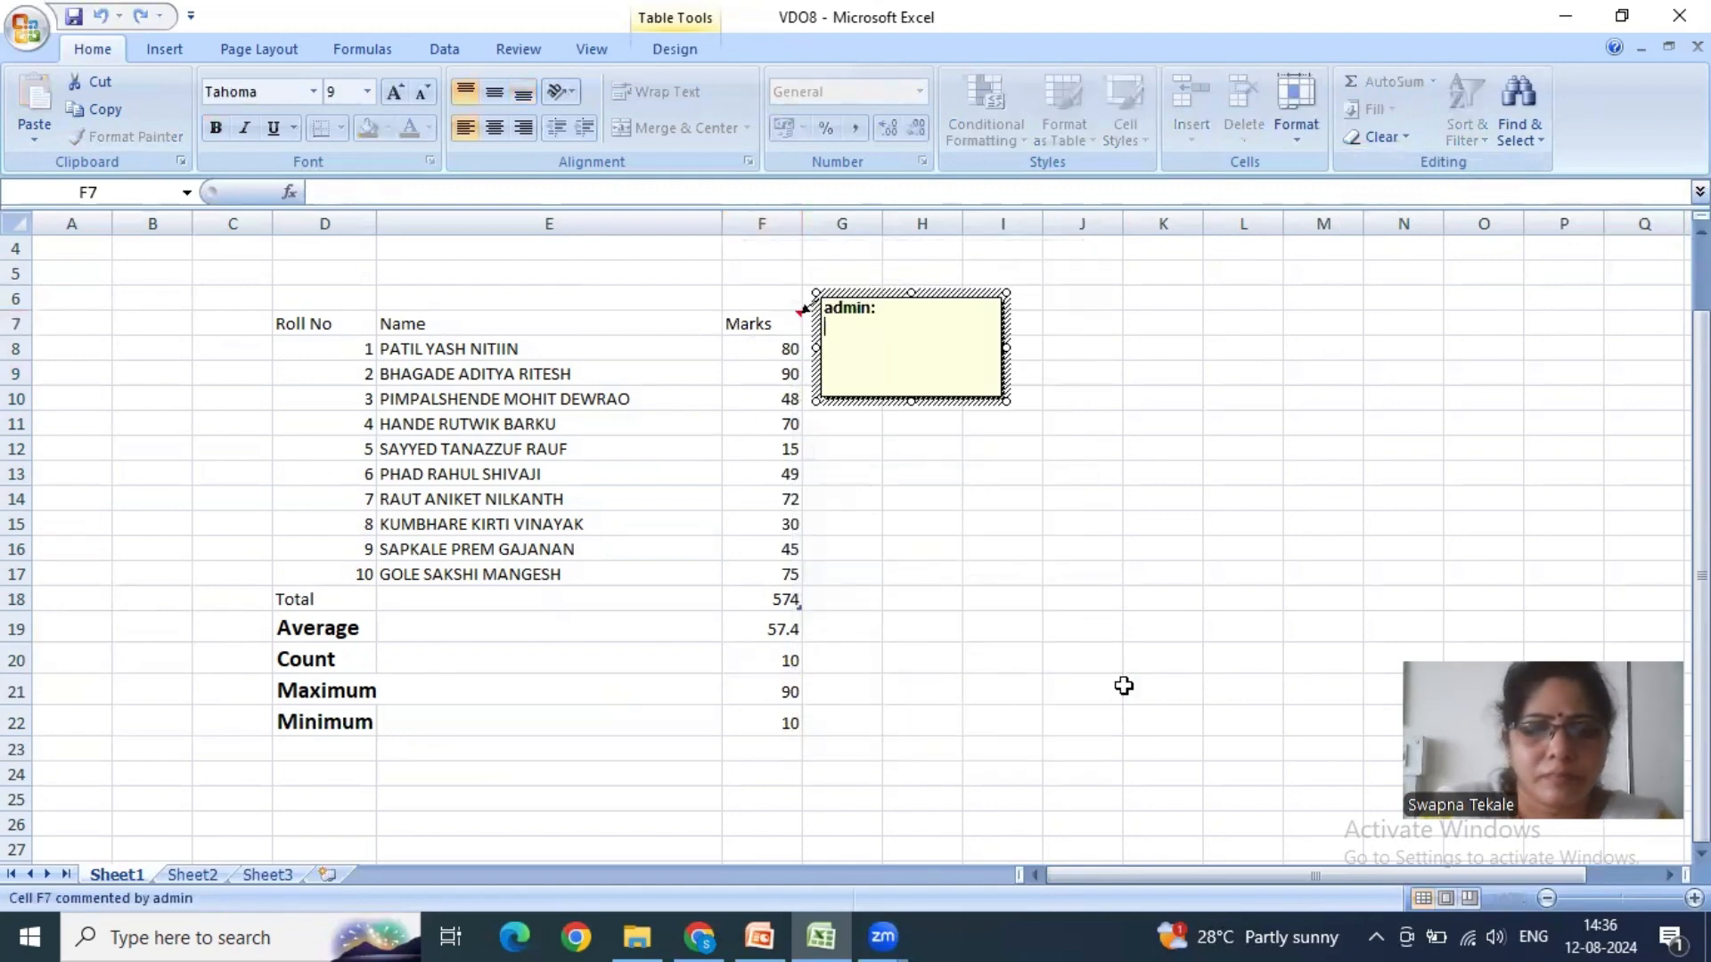
text(Inter)
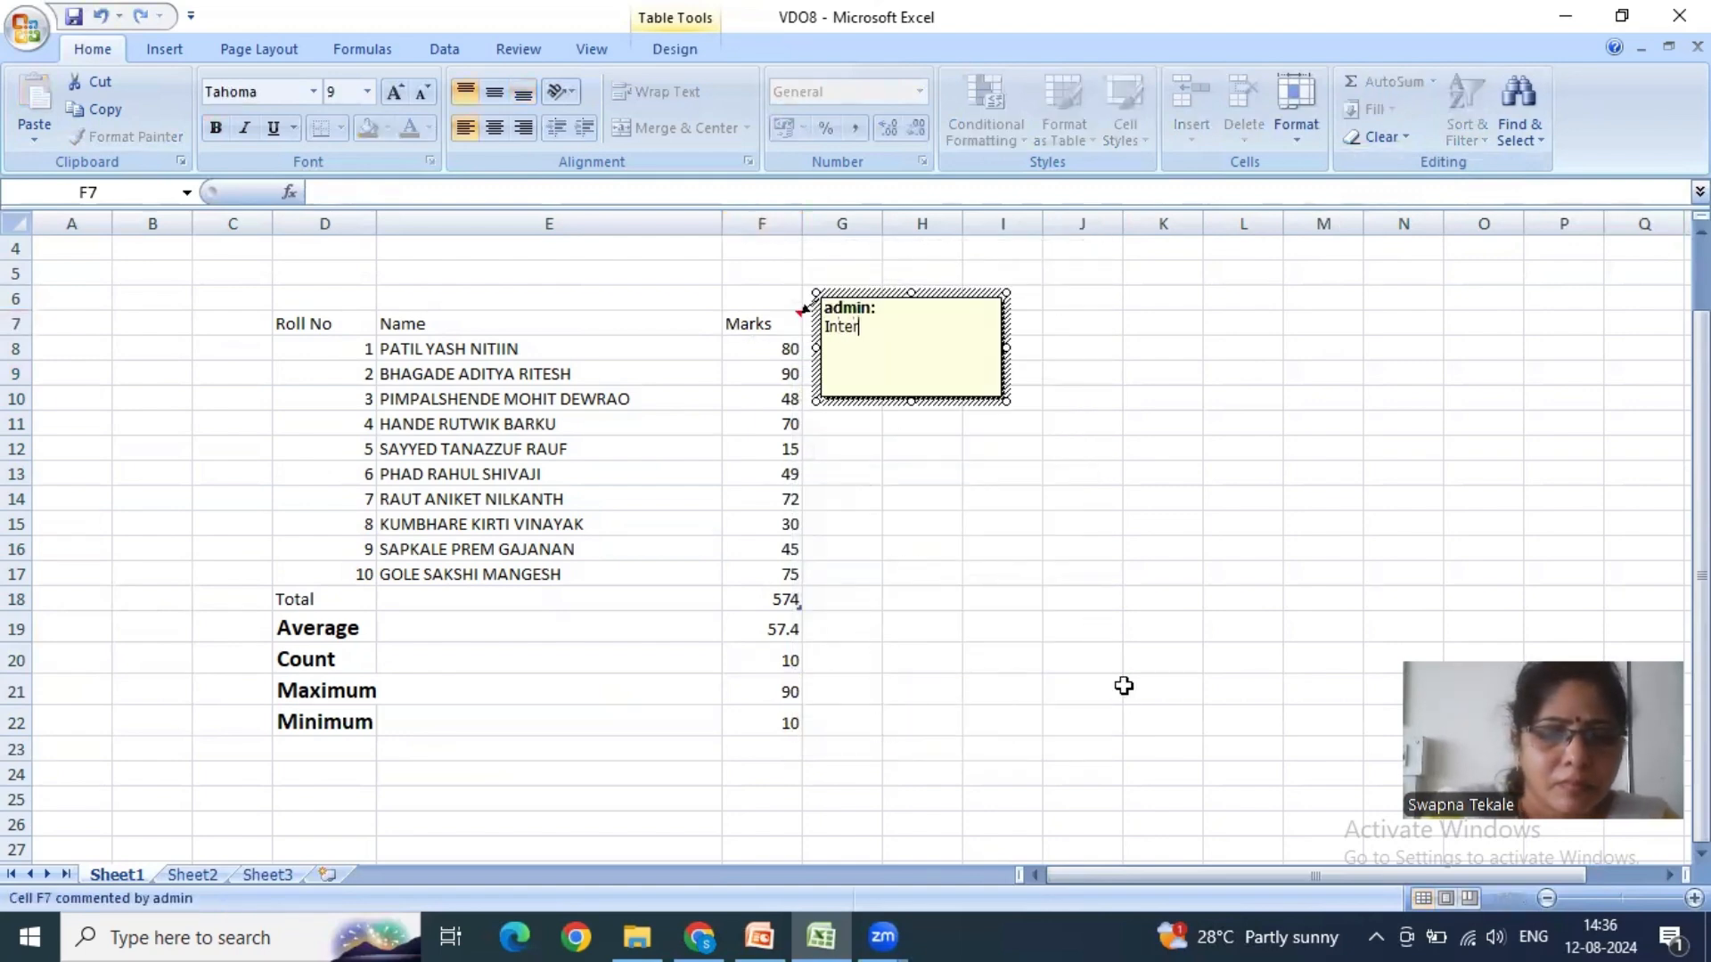
text(nal MAks)
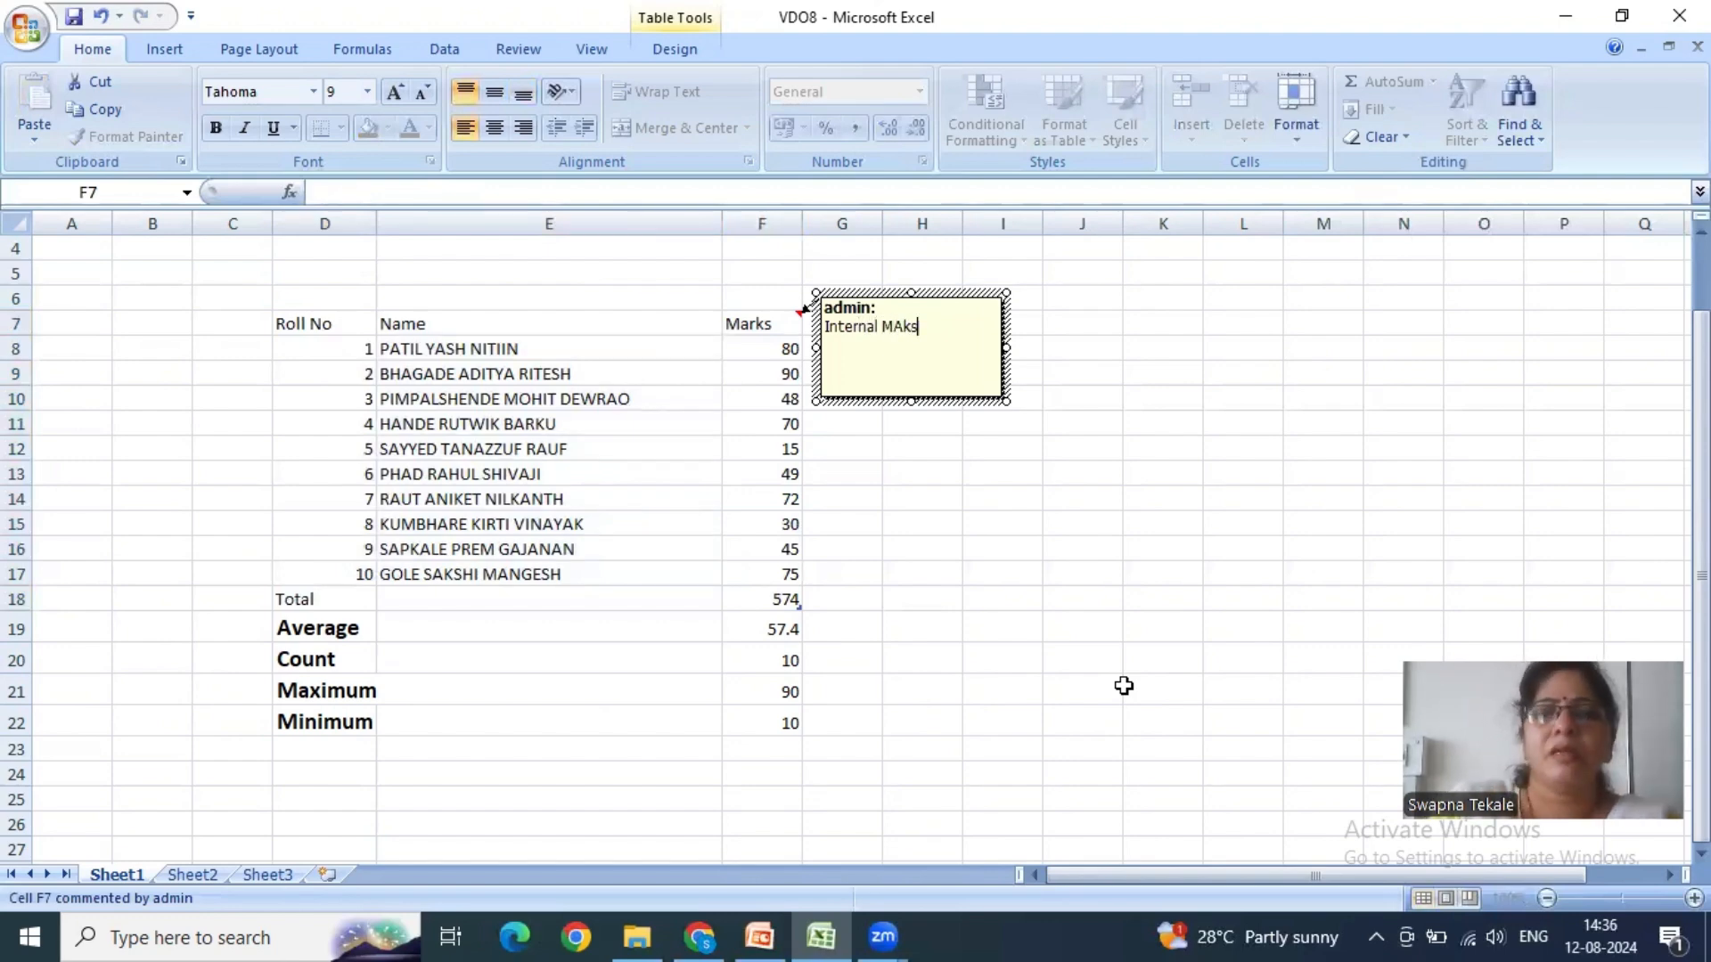
click(1123, 685)
mouse_move(793, 323)
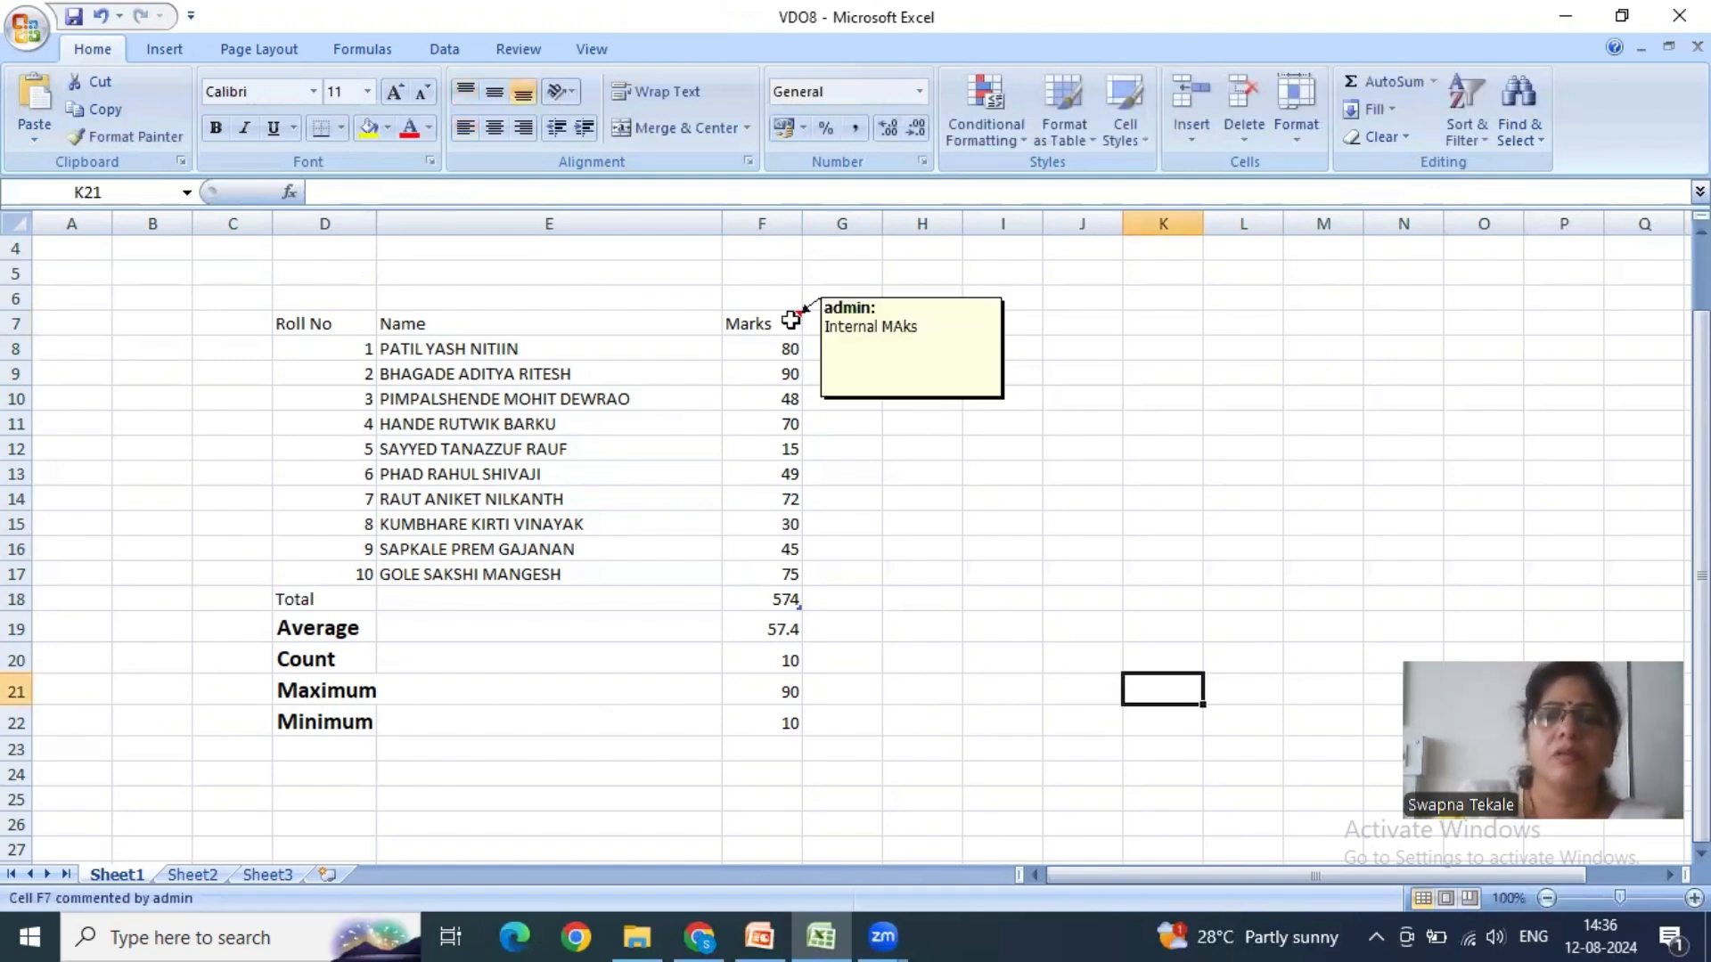
click(1019, 502)
- Clear only the comment from the Marks header cell F7
click(785, 322)
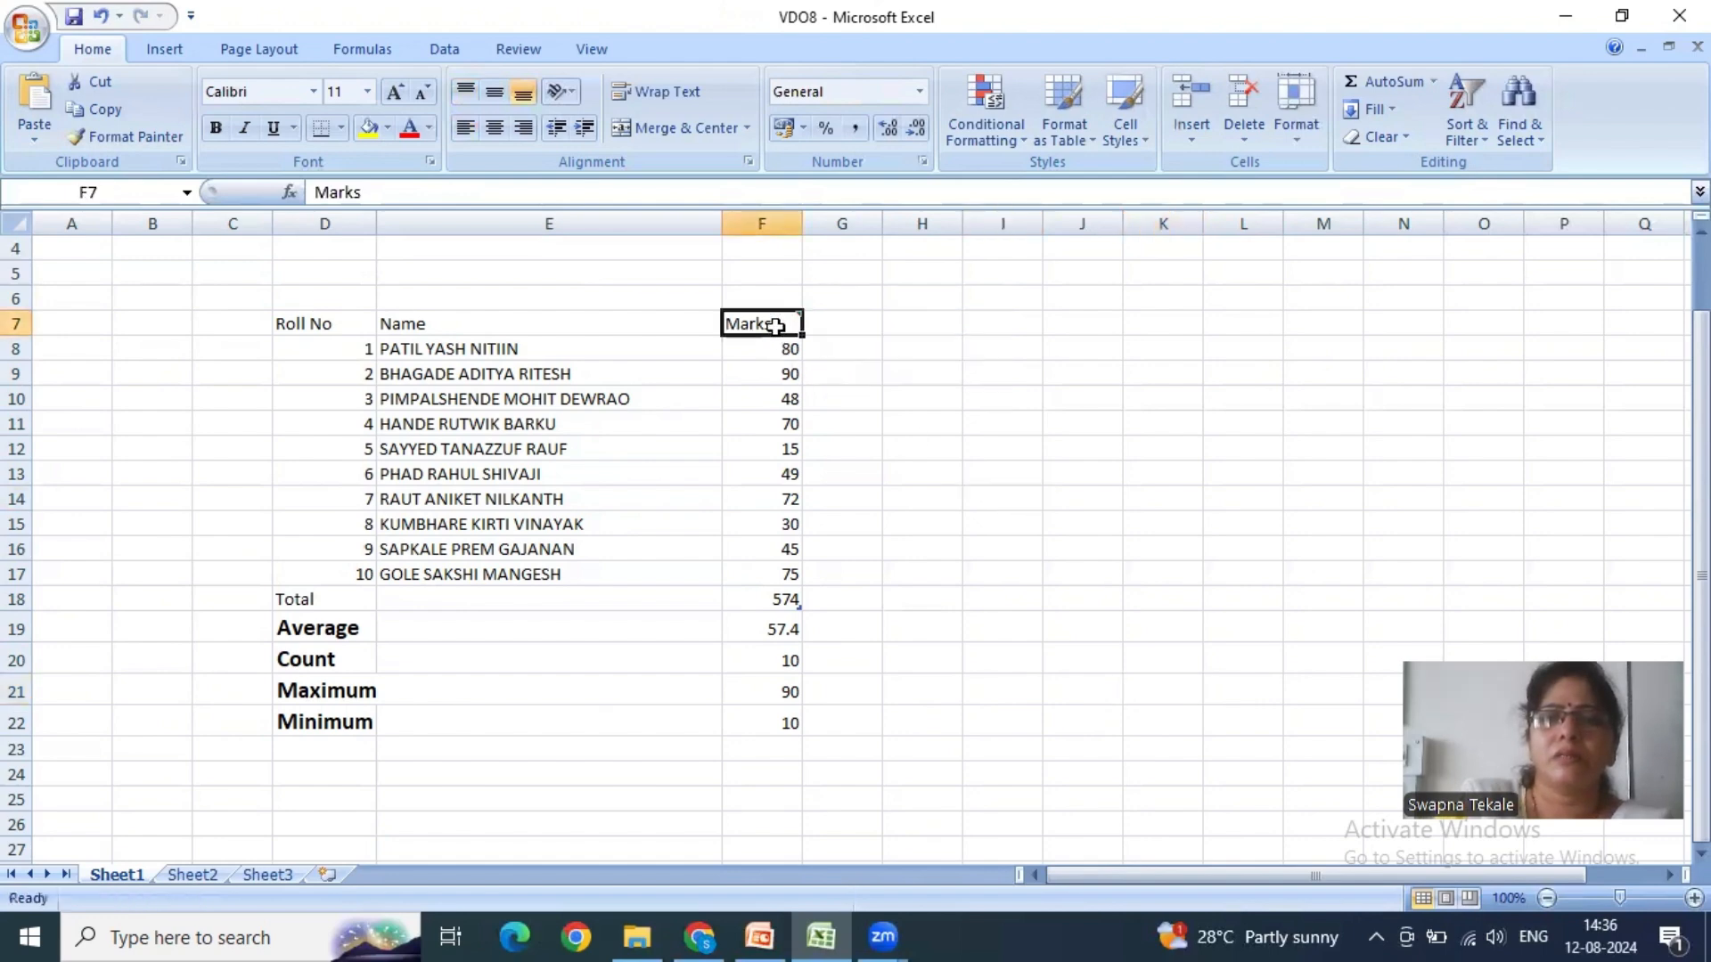
click(1377, 137)
click(1431, 248)
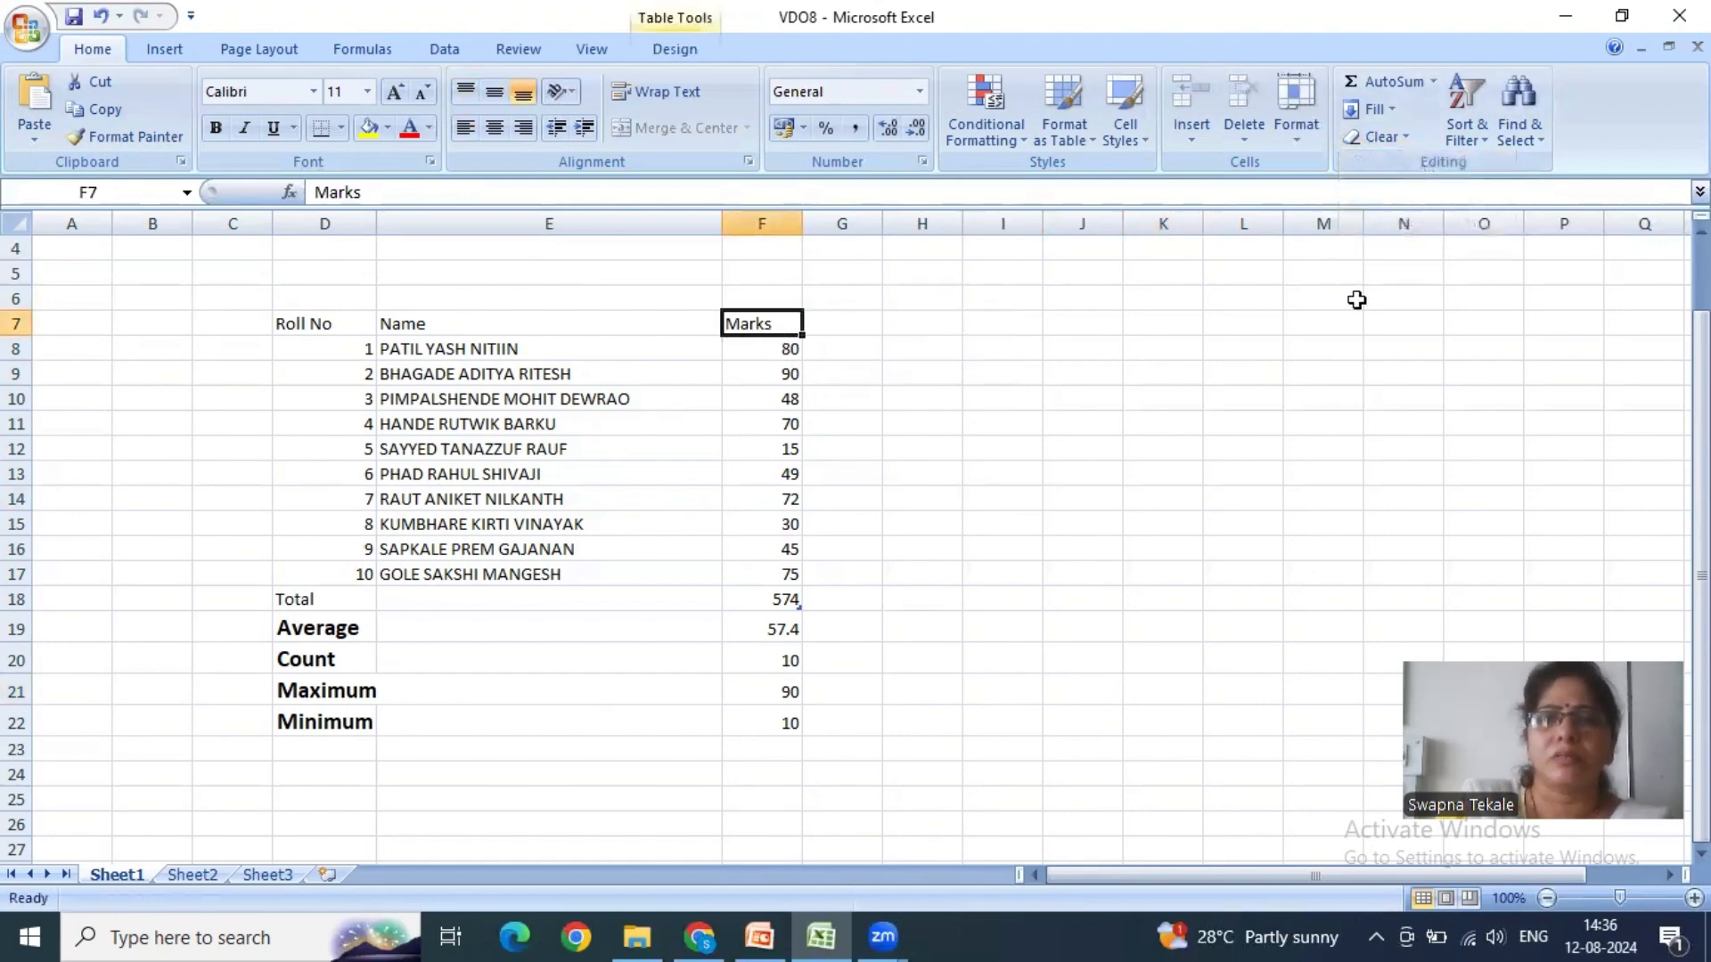
click(1047, 453)
- Insert a comment reading "Internal Marks" on the Marks header cell F7
click(787, 313)
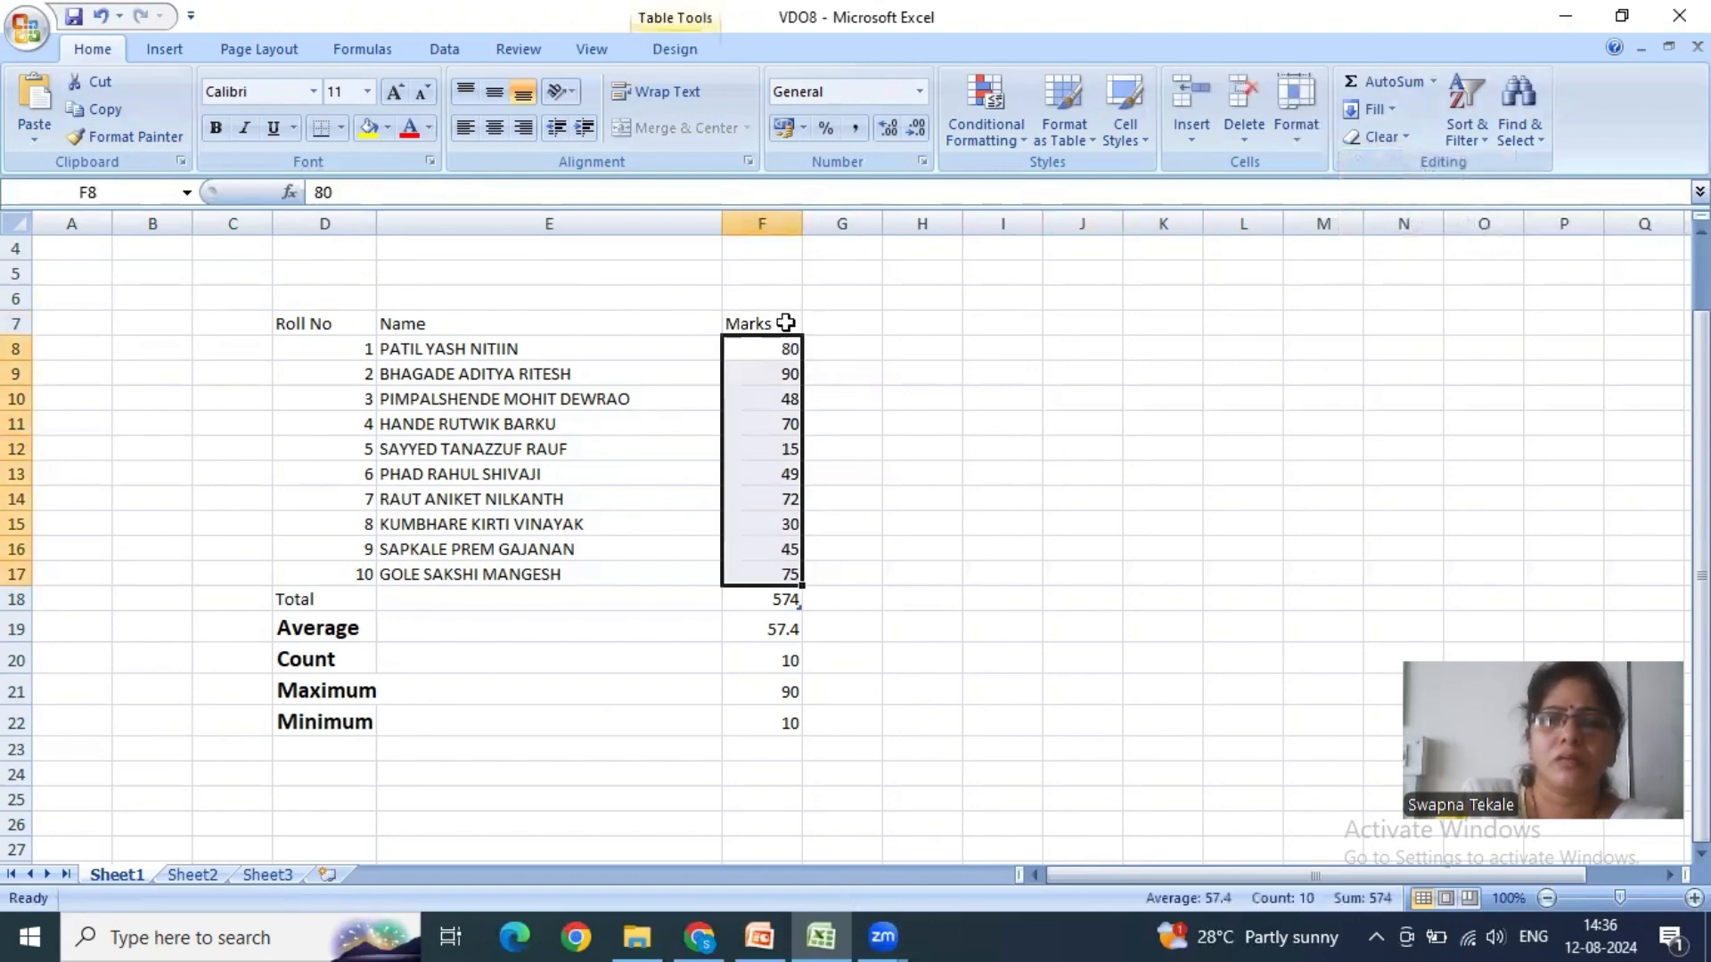
click(785, 322)
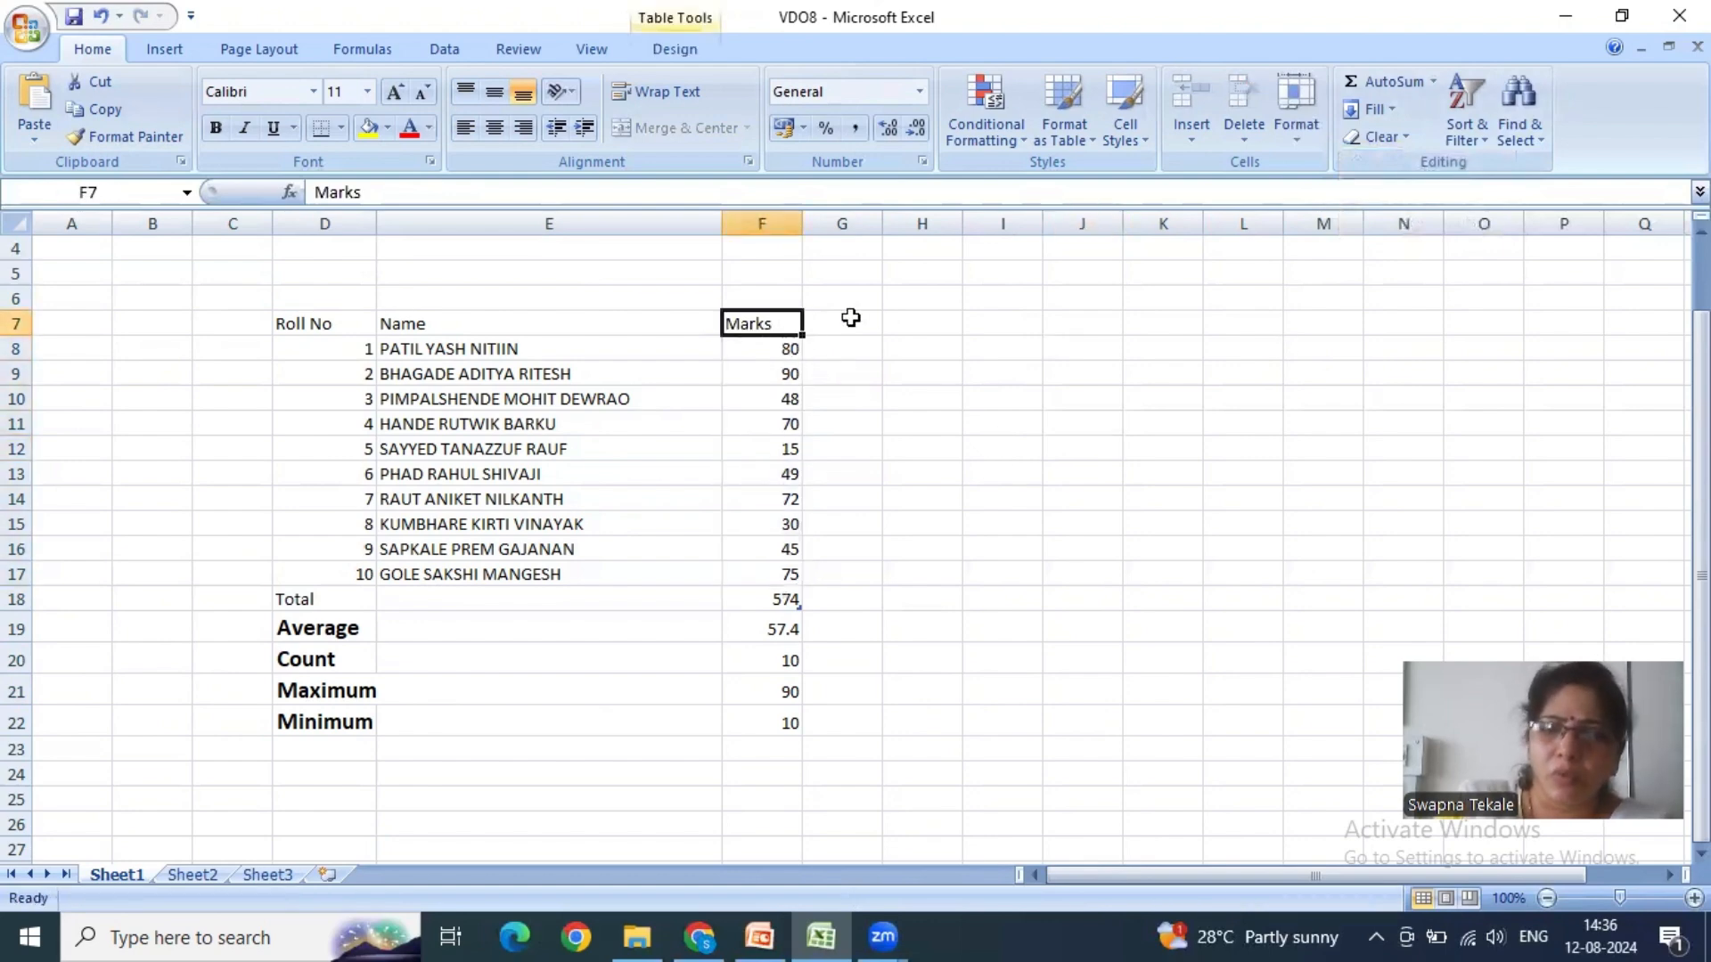
right_click(793, 324)
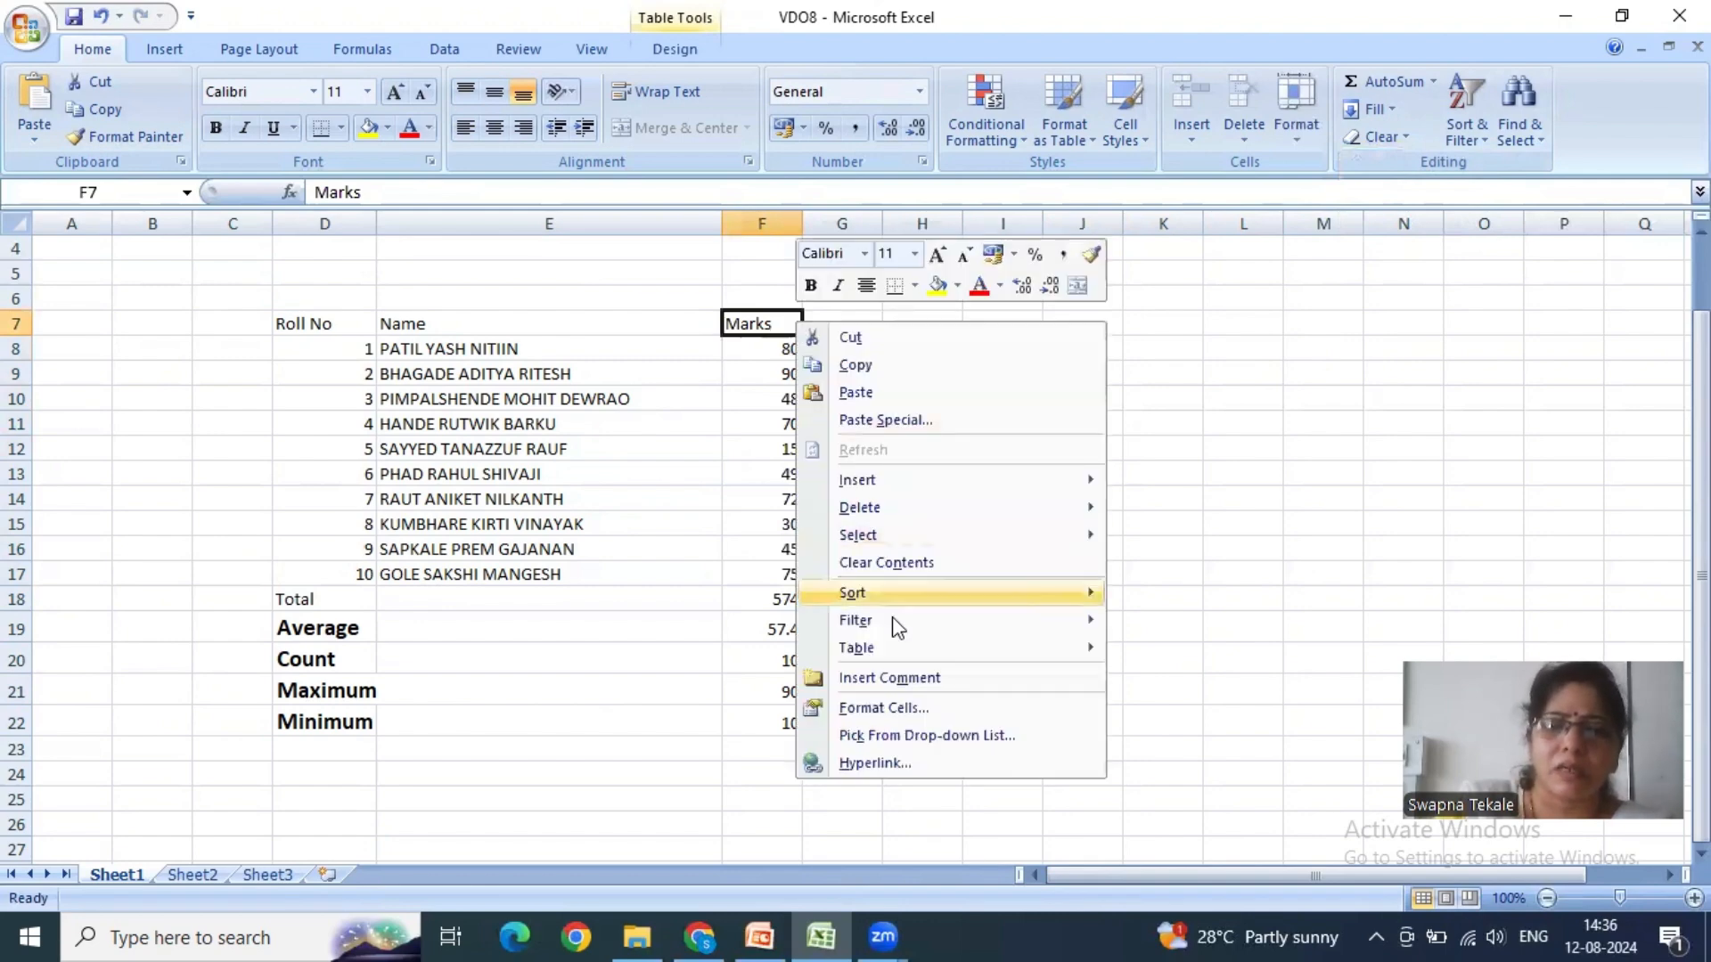
click(890, 679)
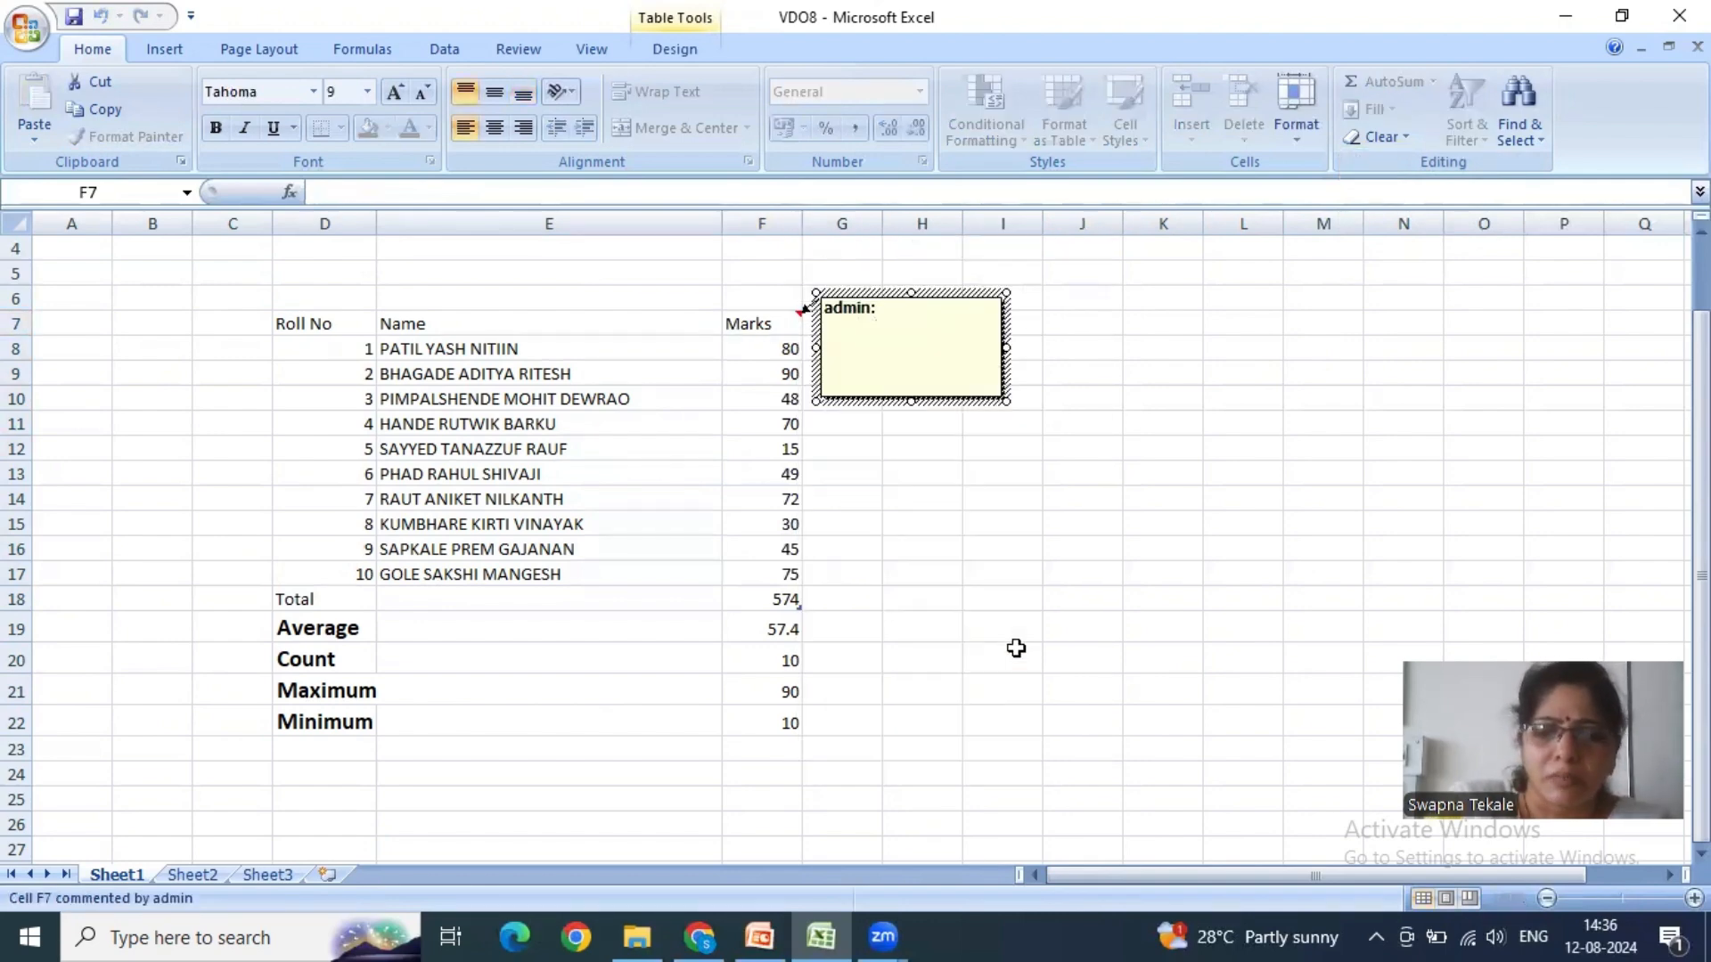
text(Inter)
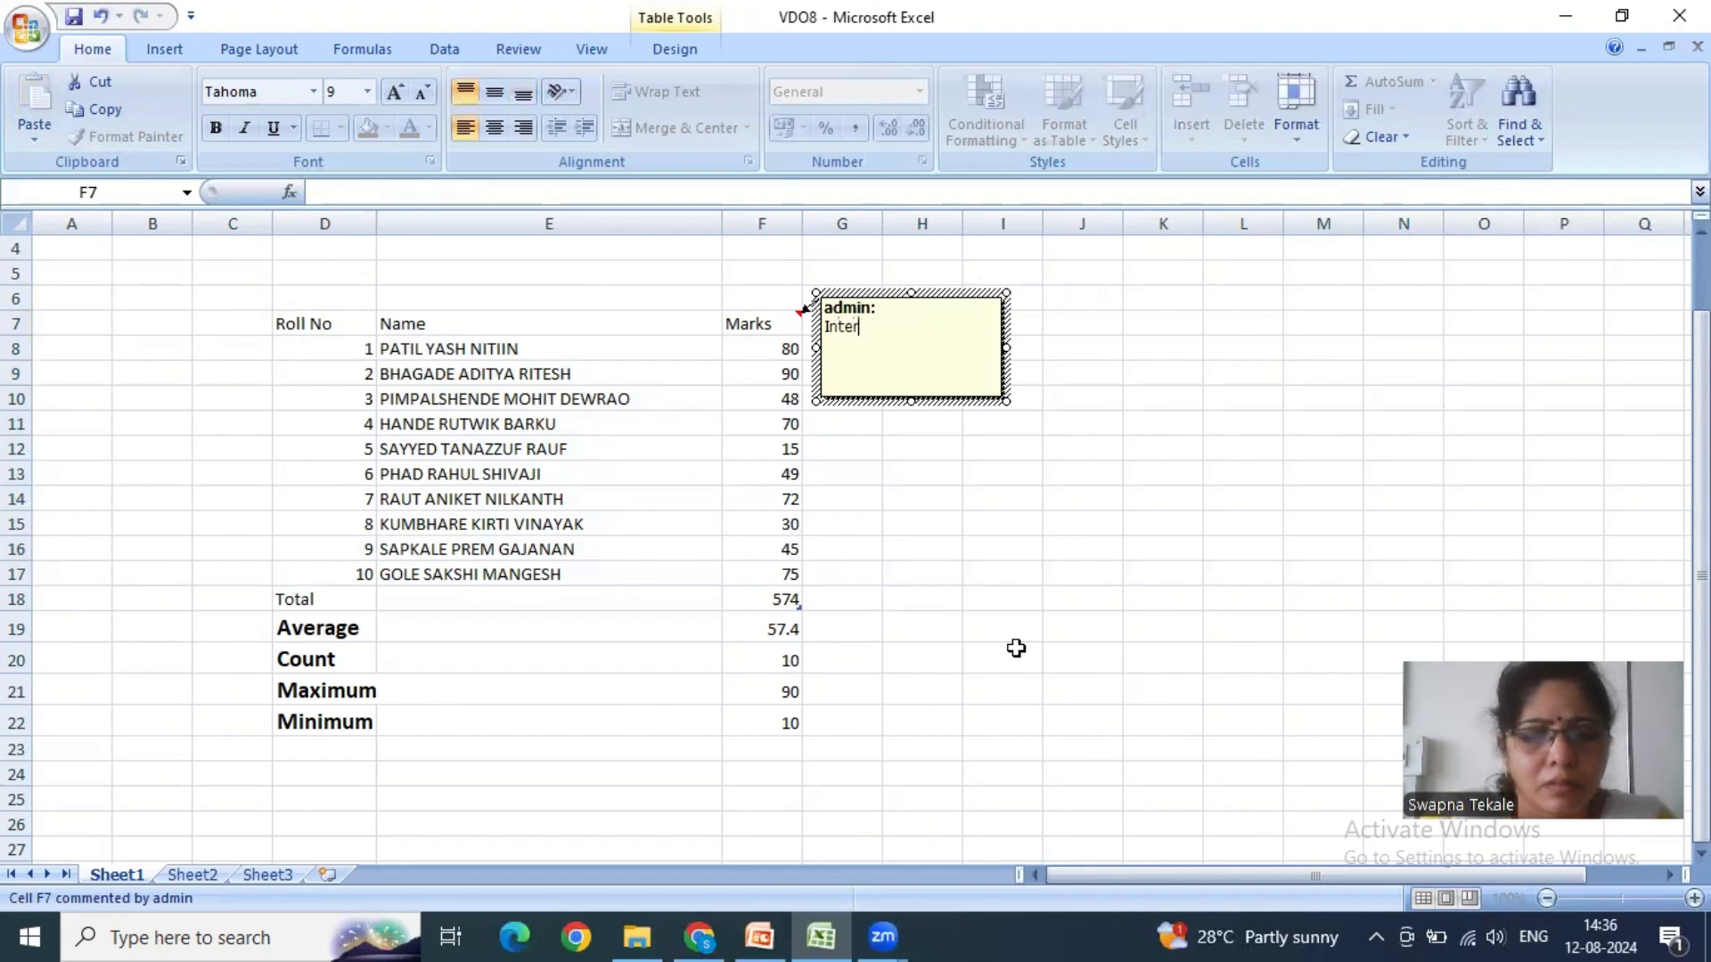
text(nal Ma)
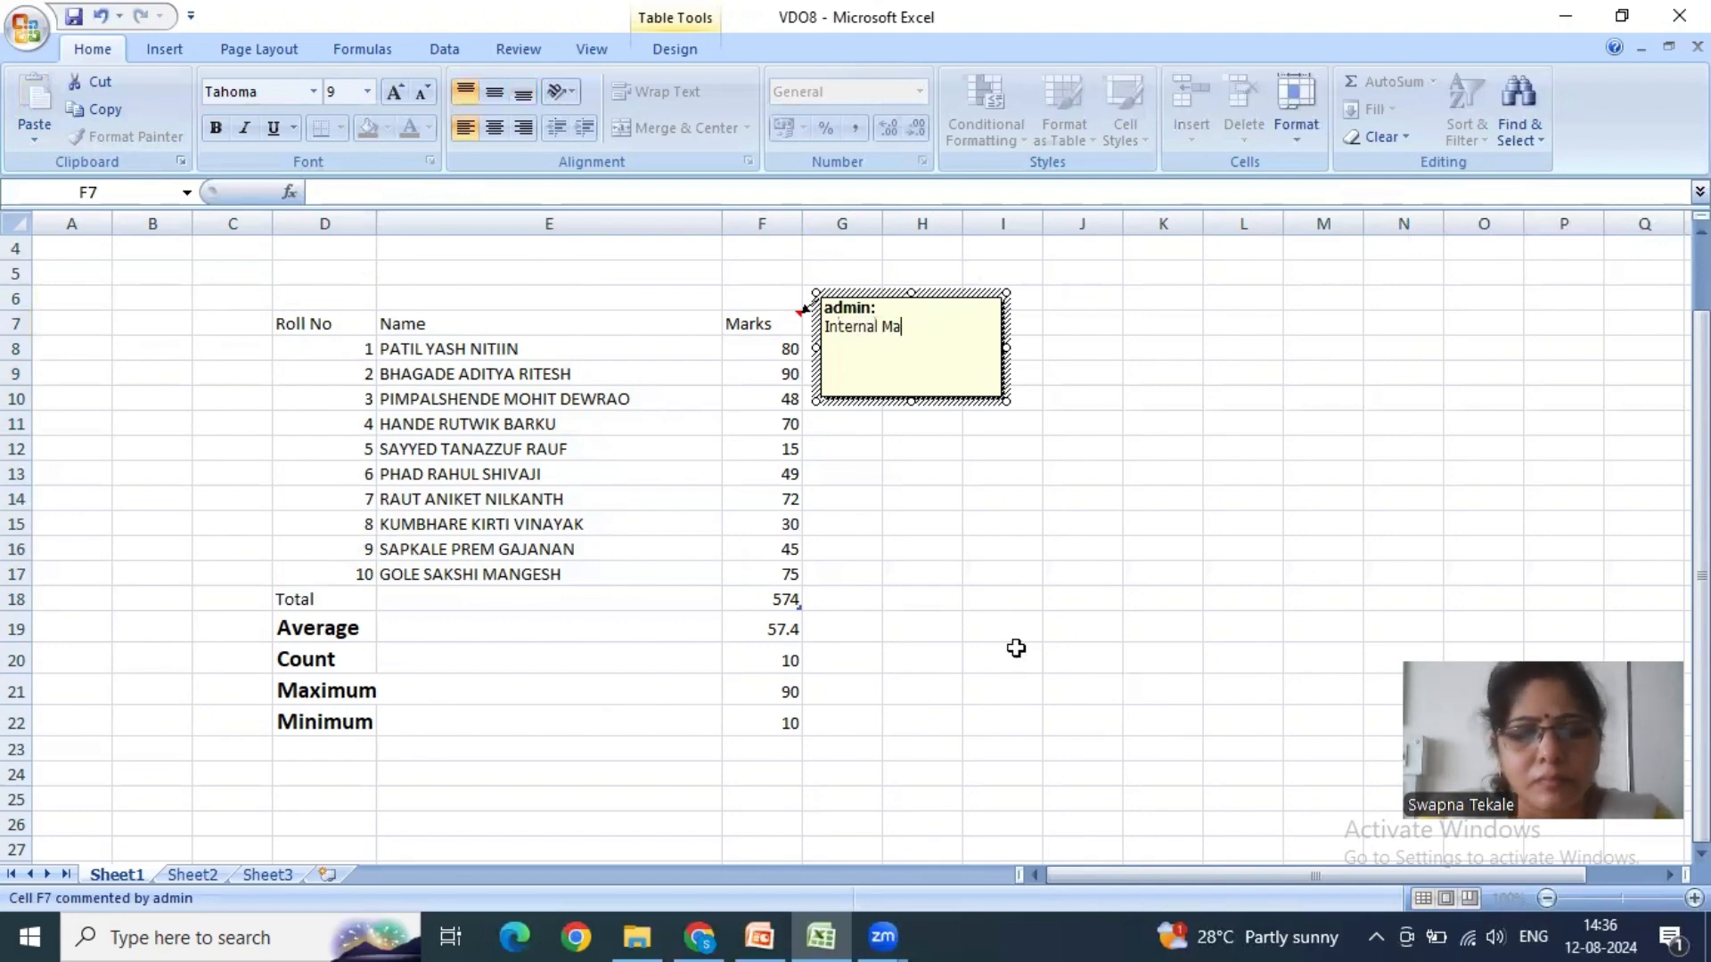
text(rks)
click(1016, 648)
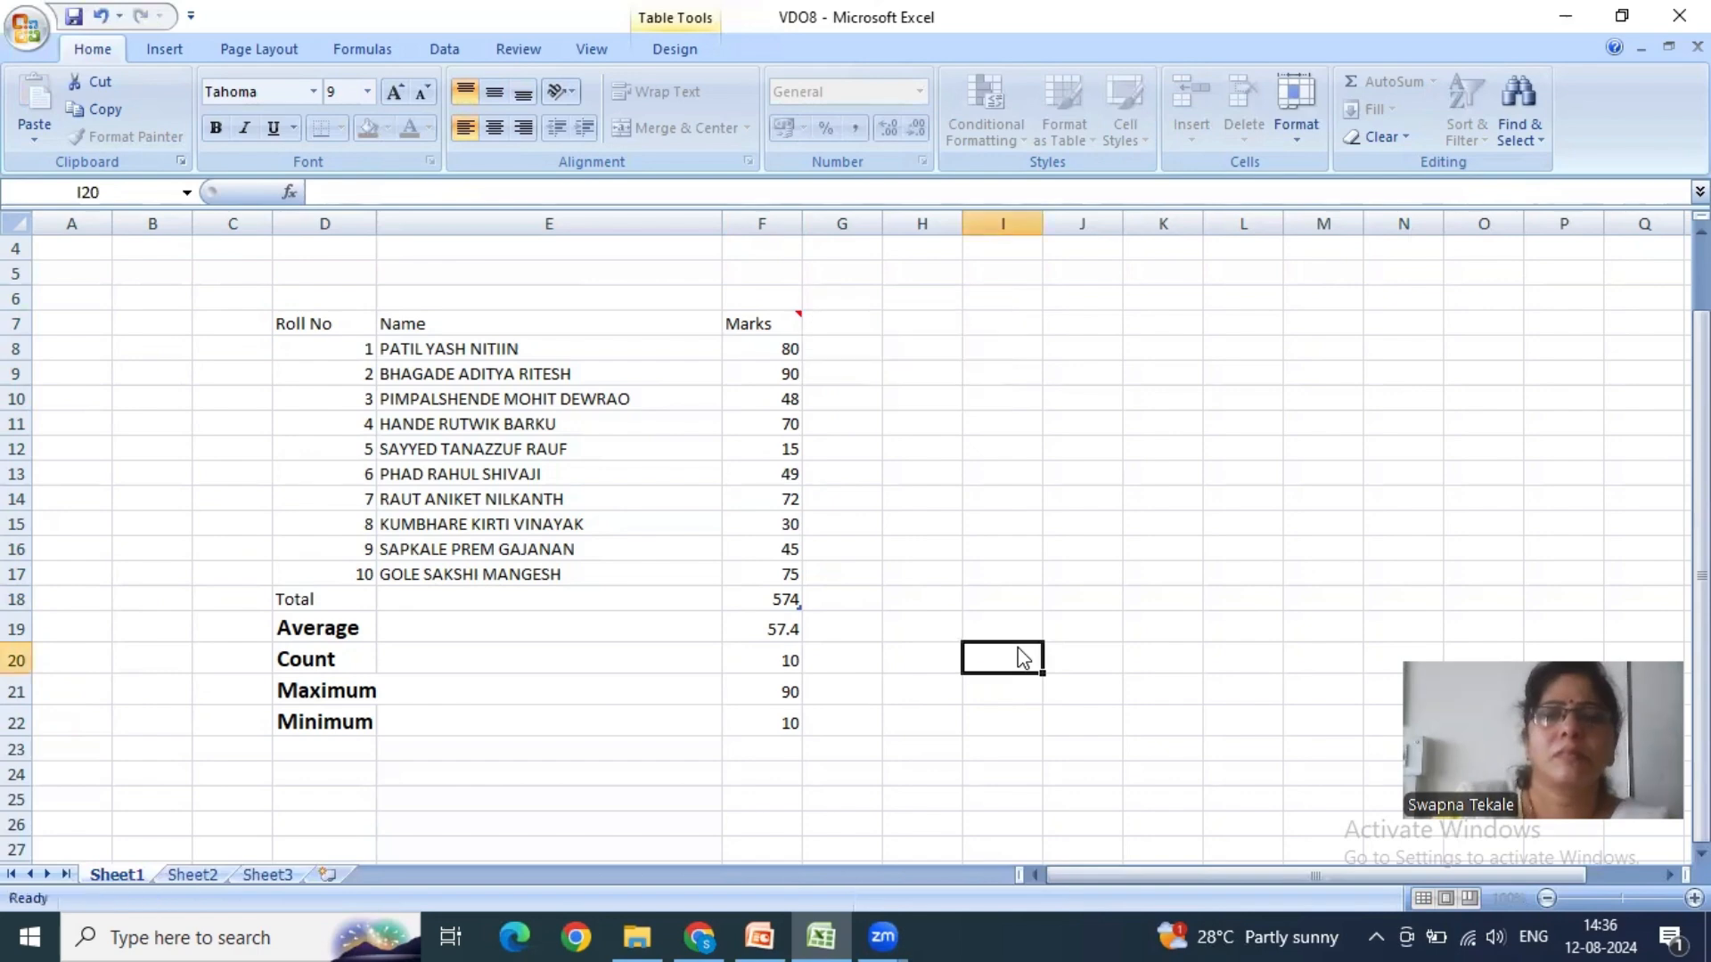
- Insert a comment reading "Student Name" on the Name header cell E7
click(392, 326)
right_click(517, 323)
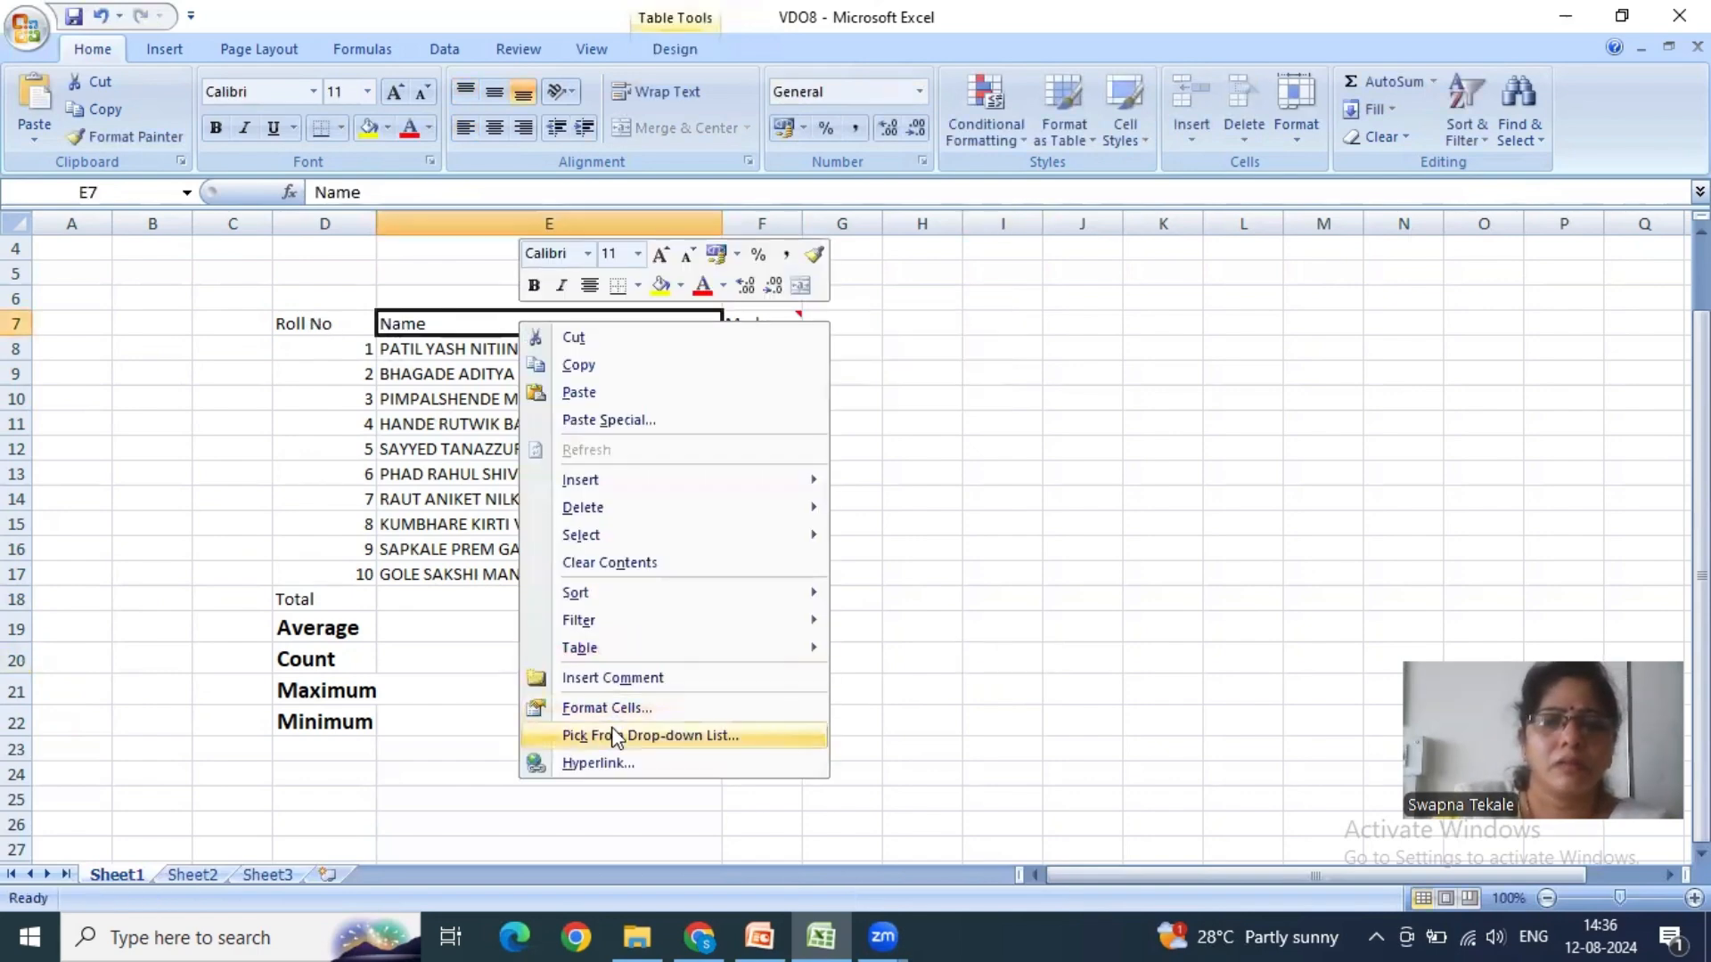
click(614, 678)
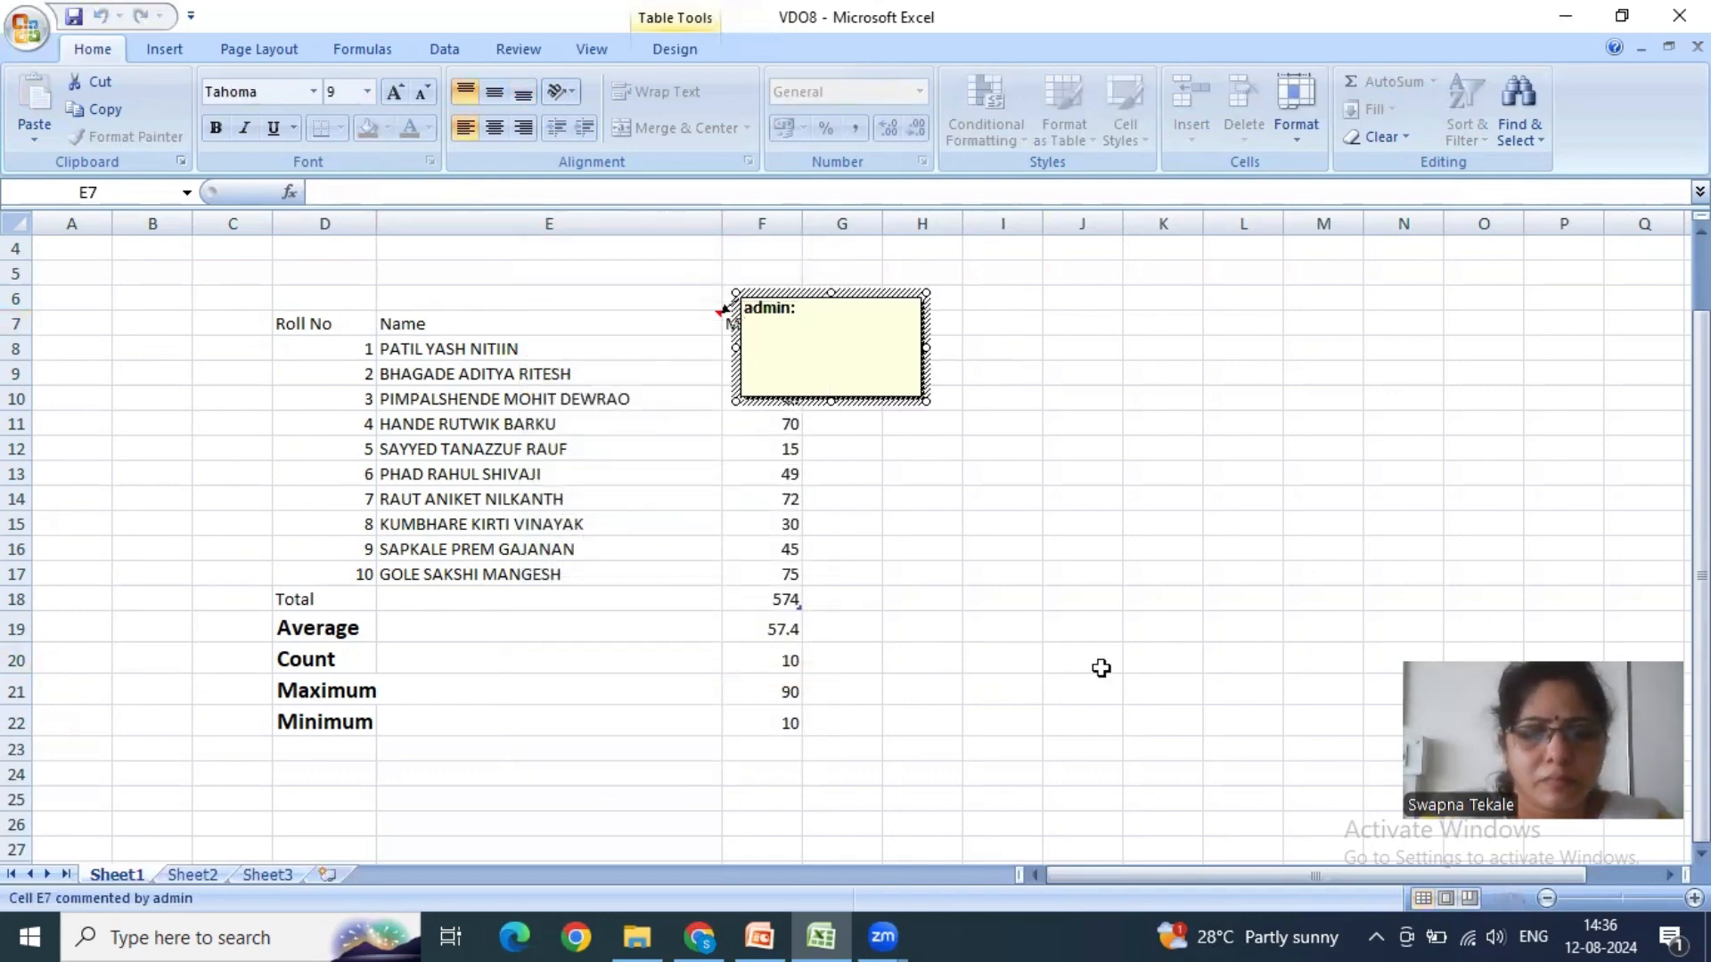
text(Student)
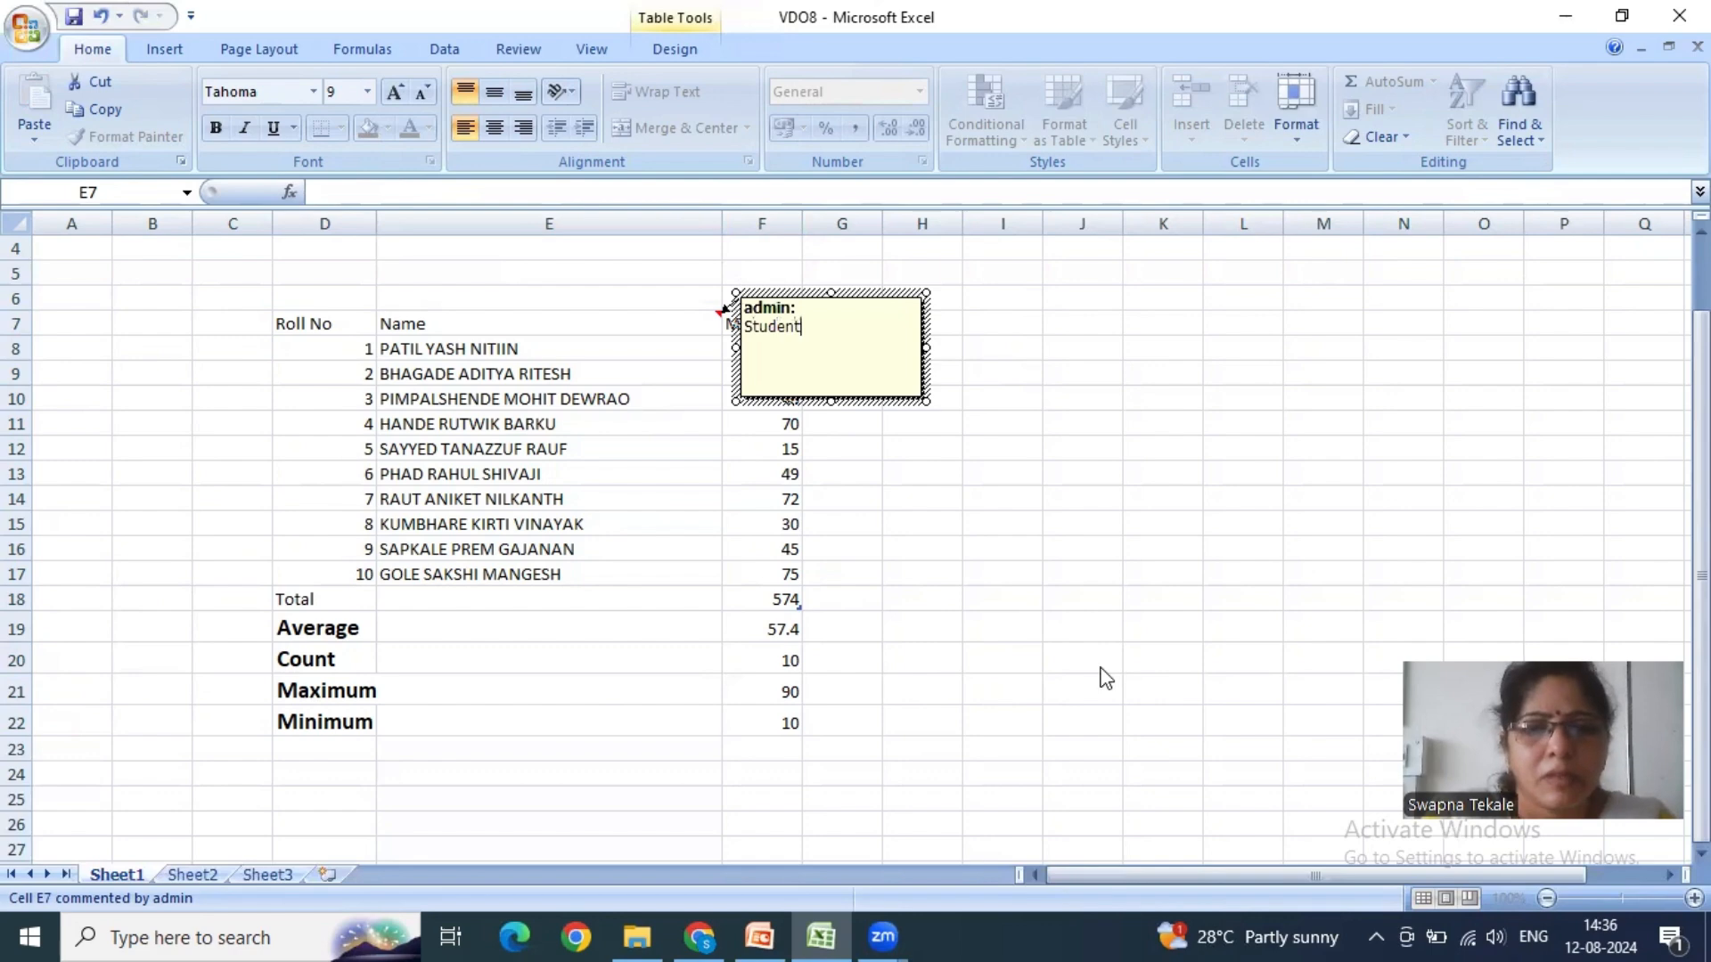
text( Name)
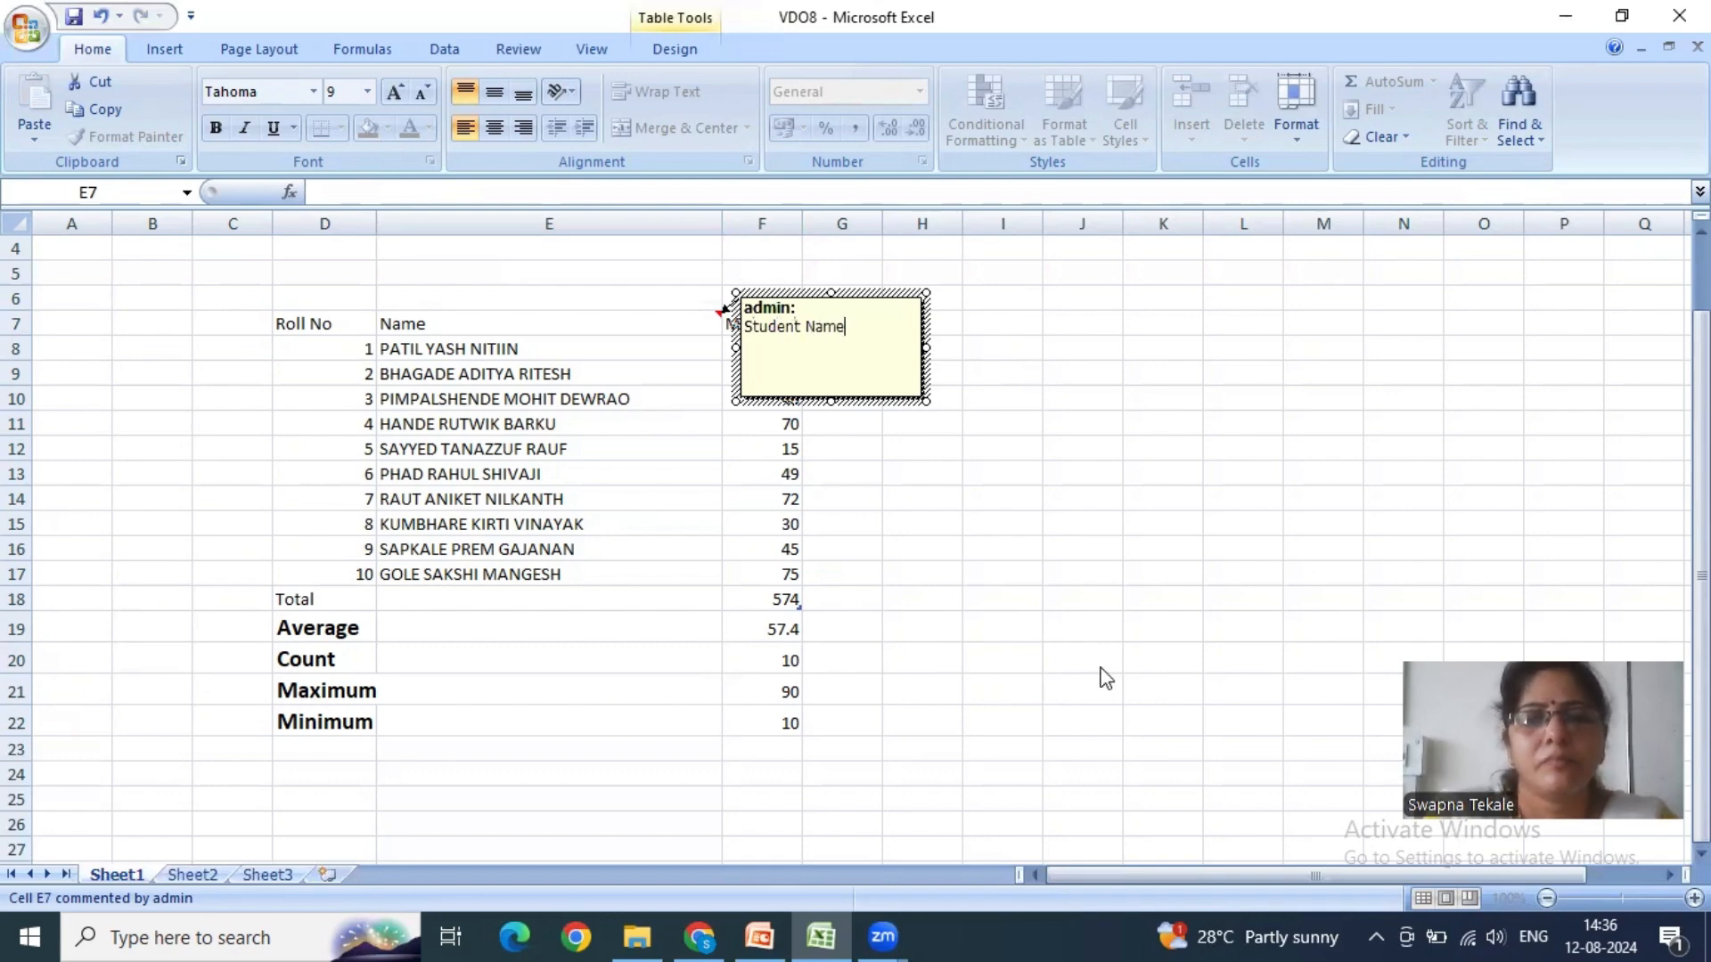
click(1106, 678)
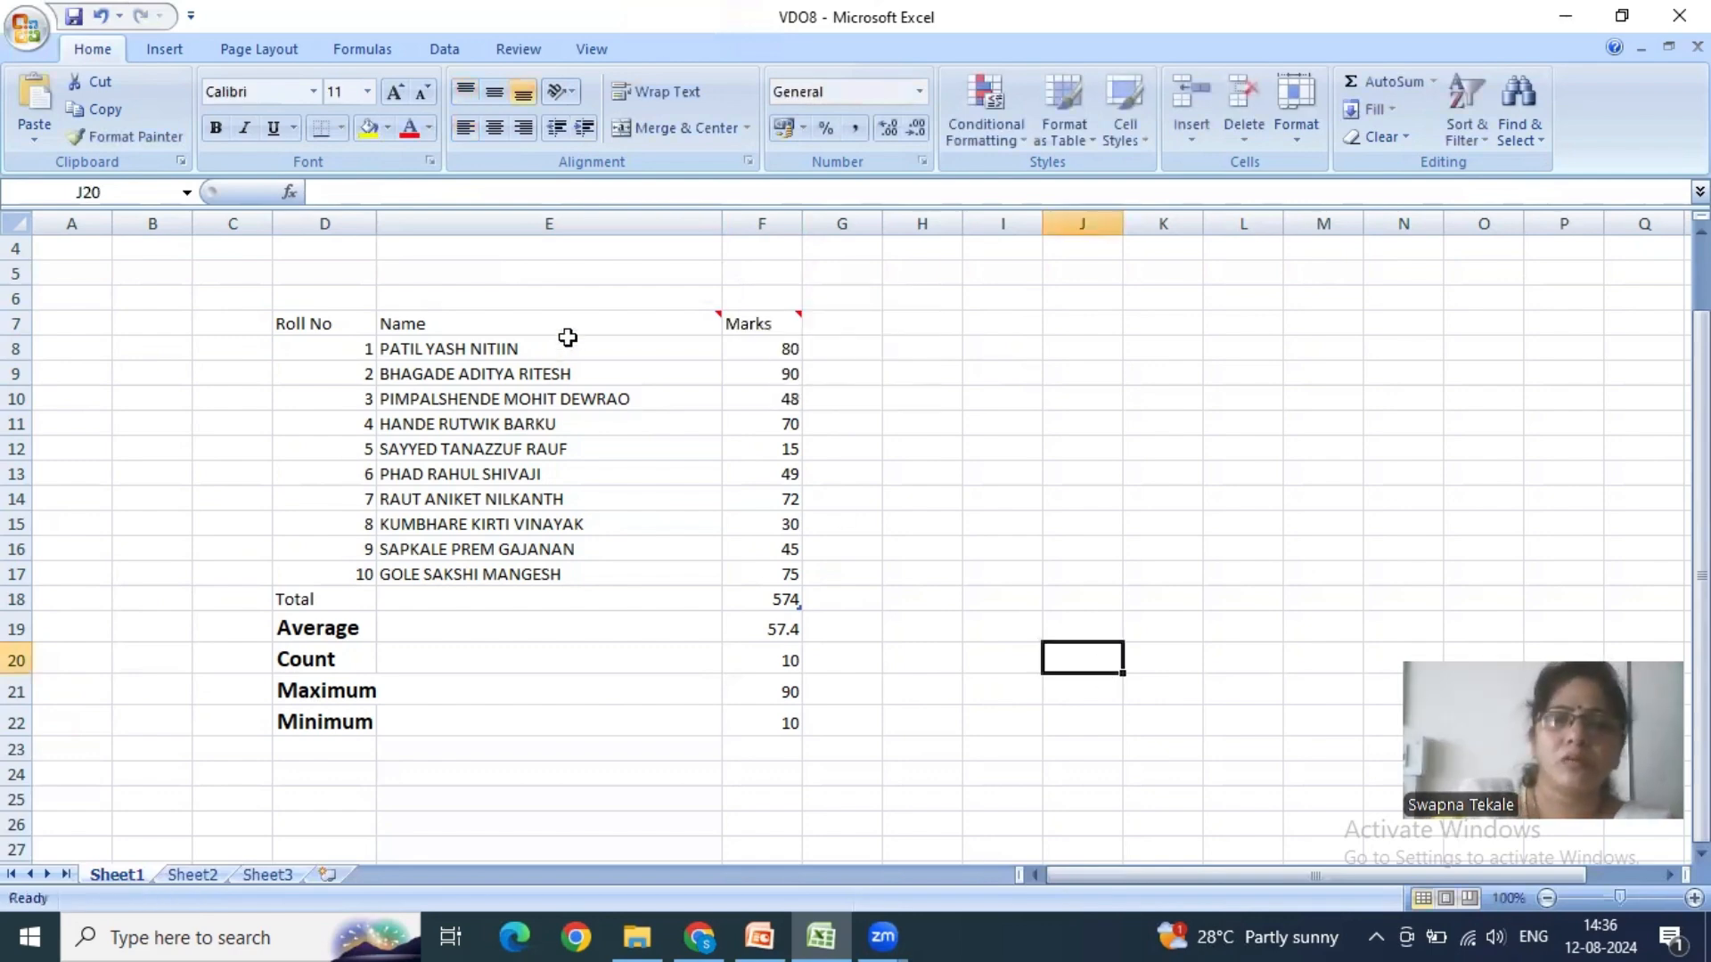
- Clear only the comments from the range C5:I24 around the whole marks table
drag(198, 279, 998, 775)
click(1376, 136)
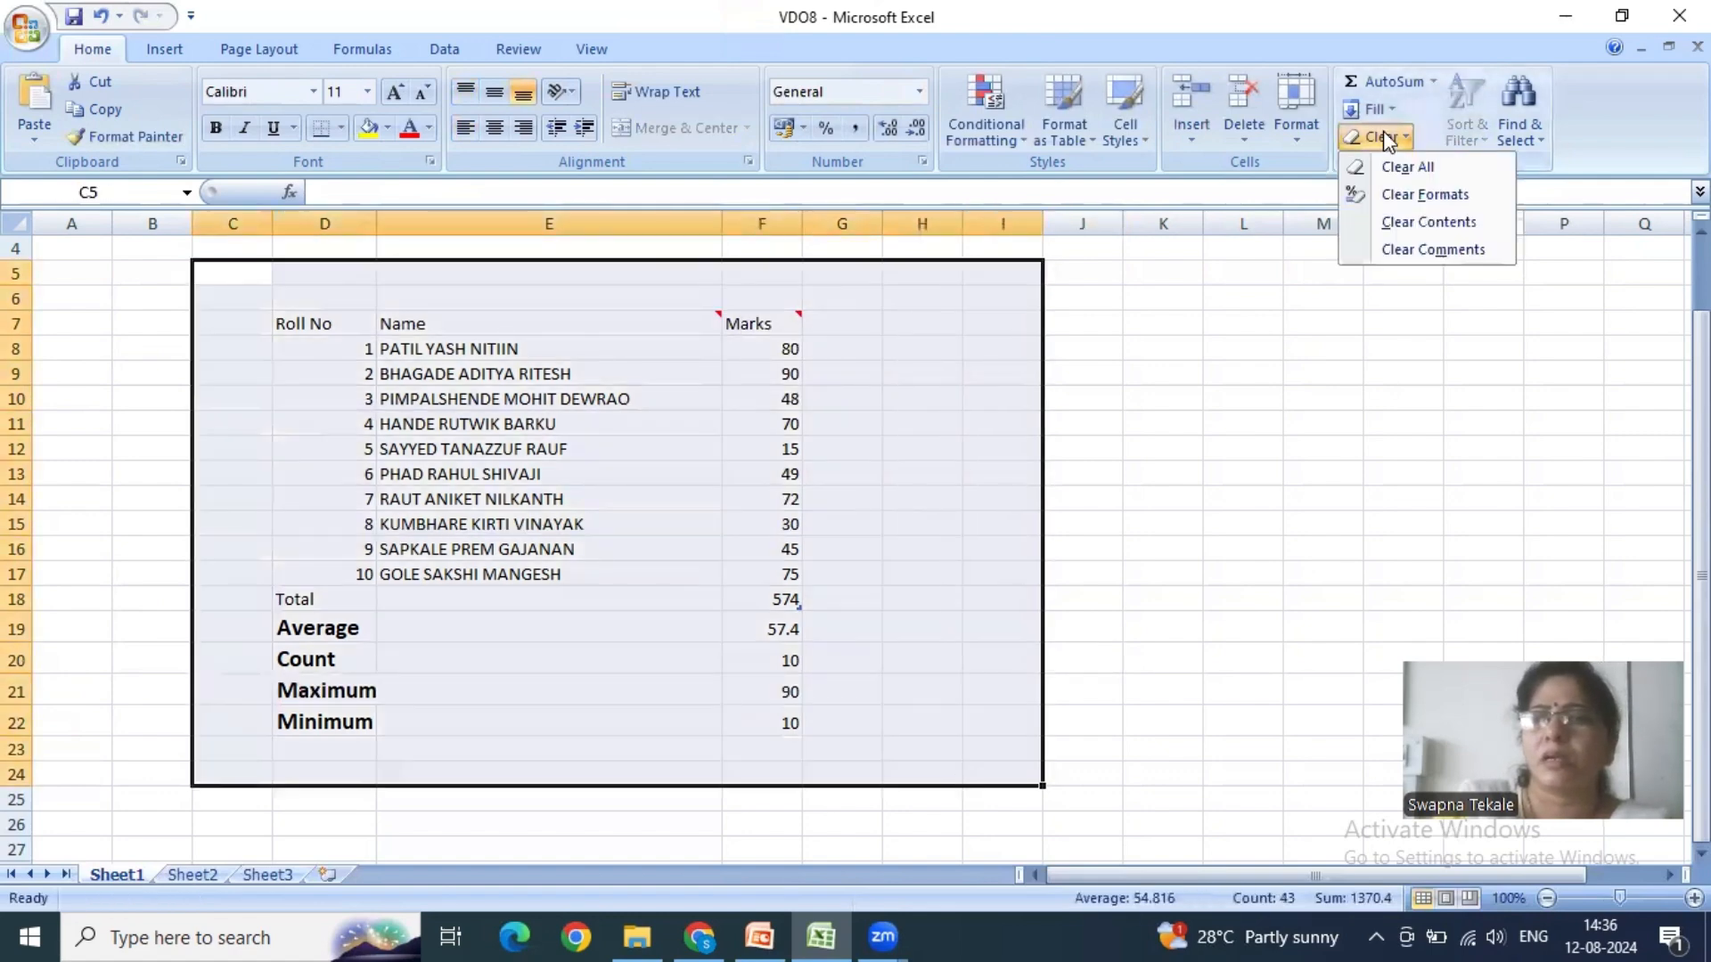
click(1422, 252)
click(1154, 530)
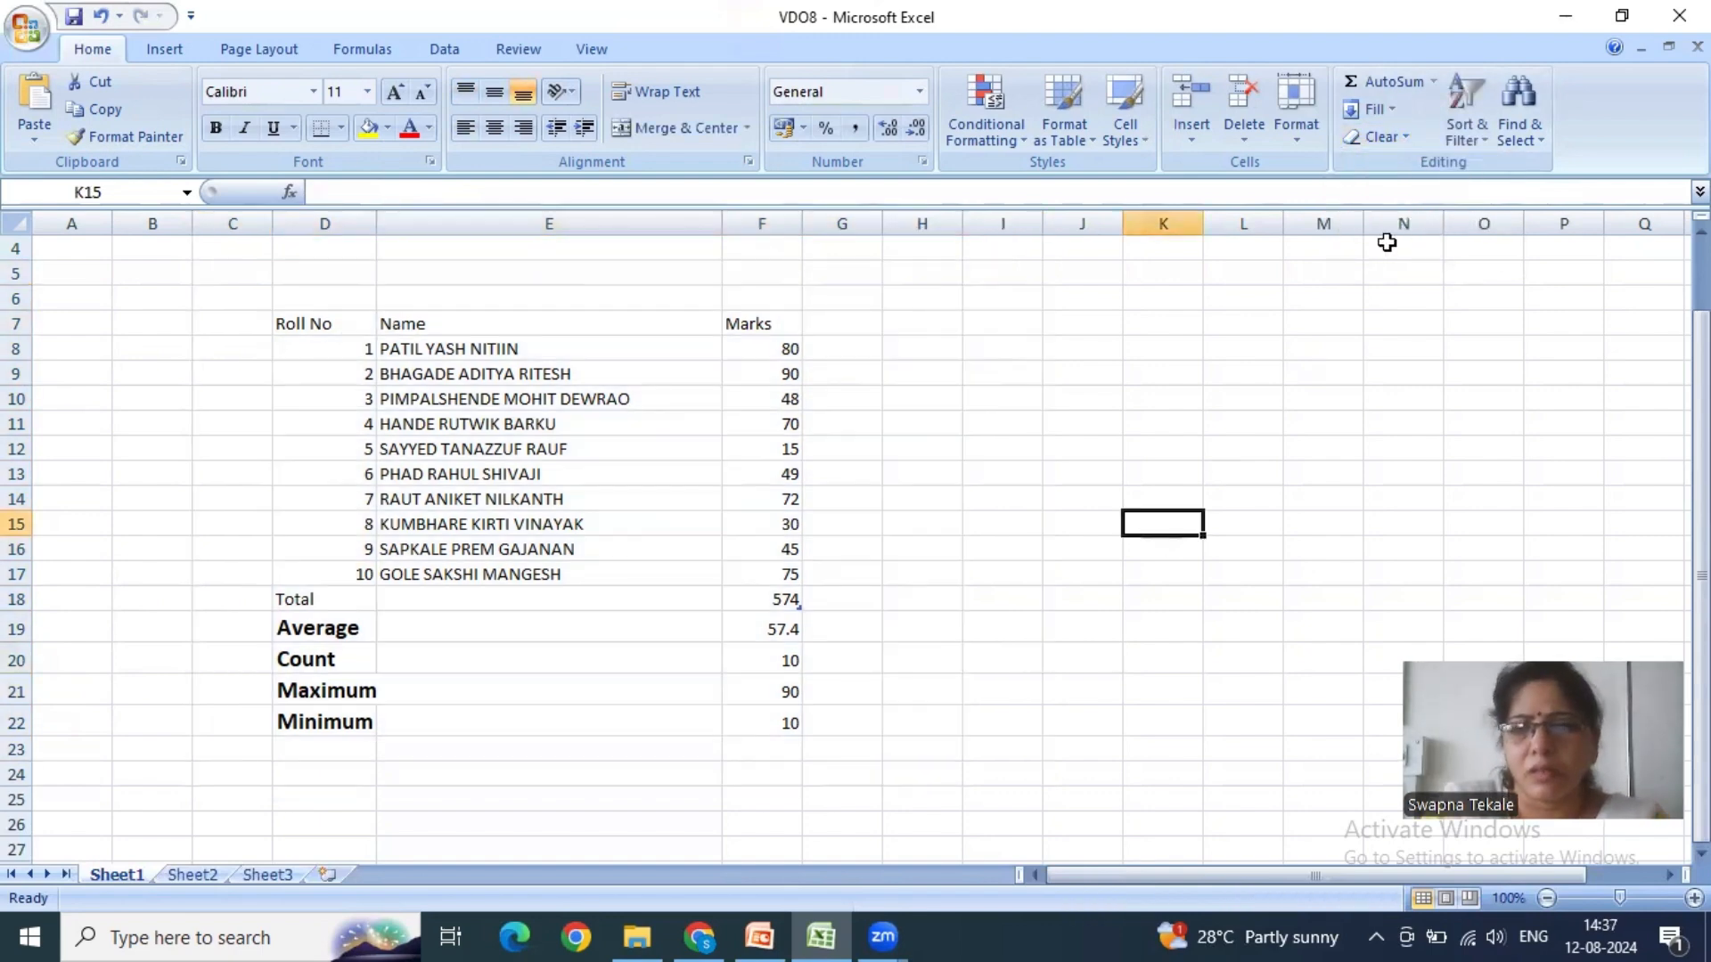
- Review the available Clear, AutoSum and Fill options without applying any of them
click(1402, 138)
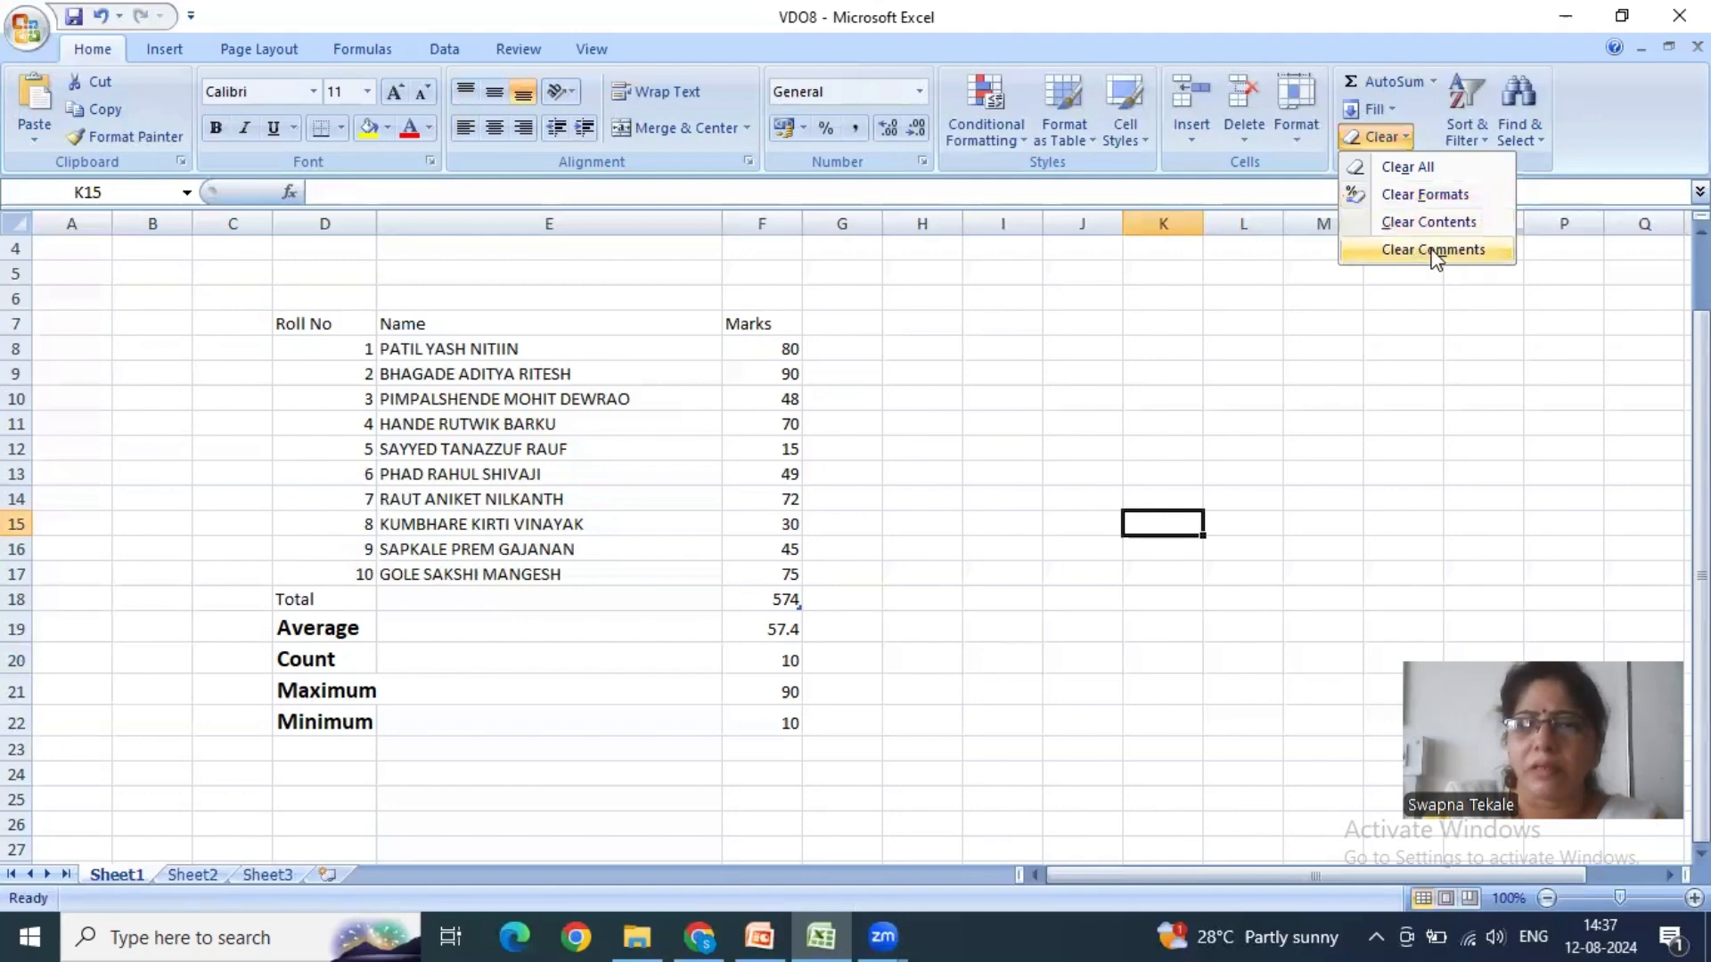
click(1037, 419)
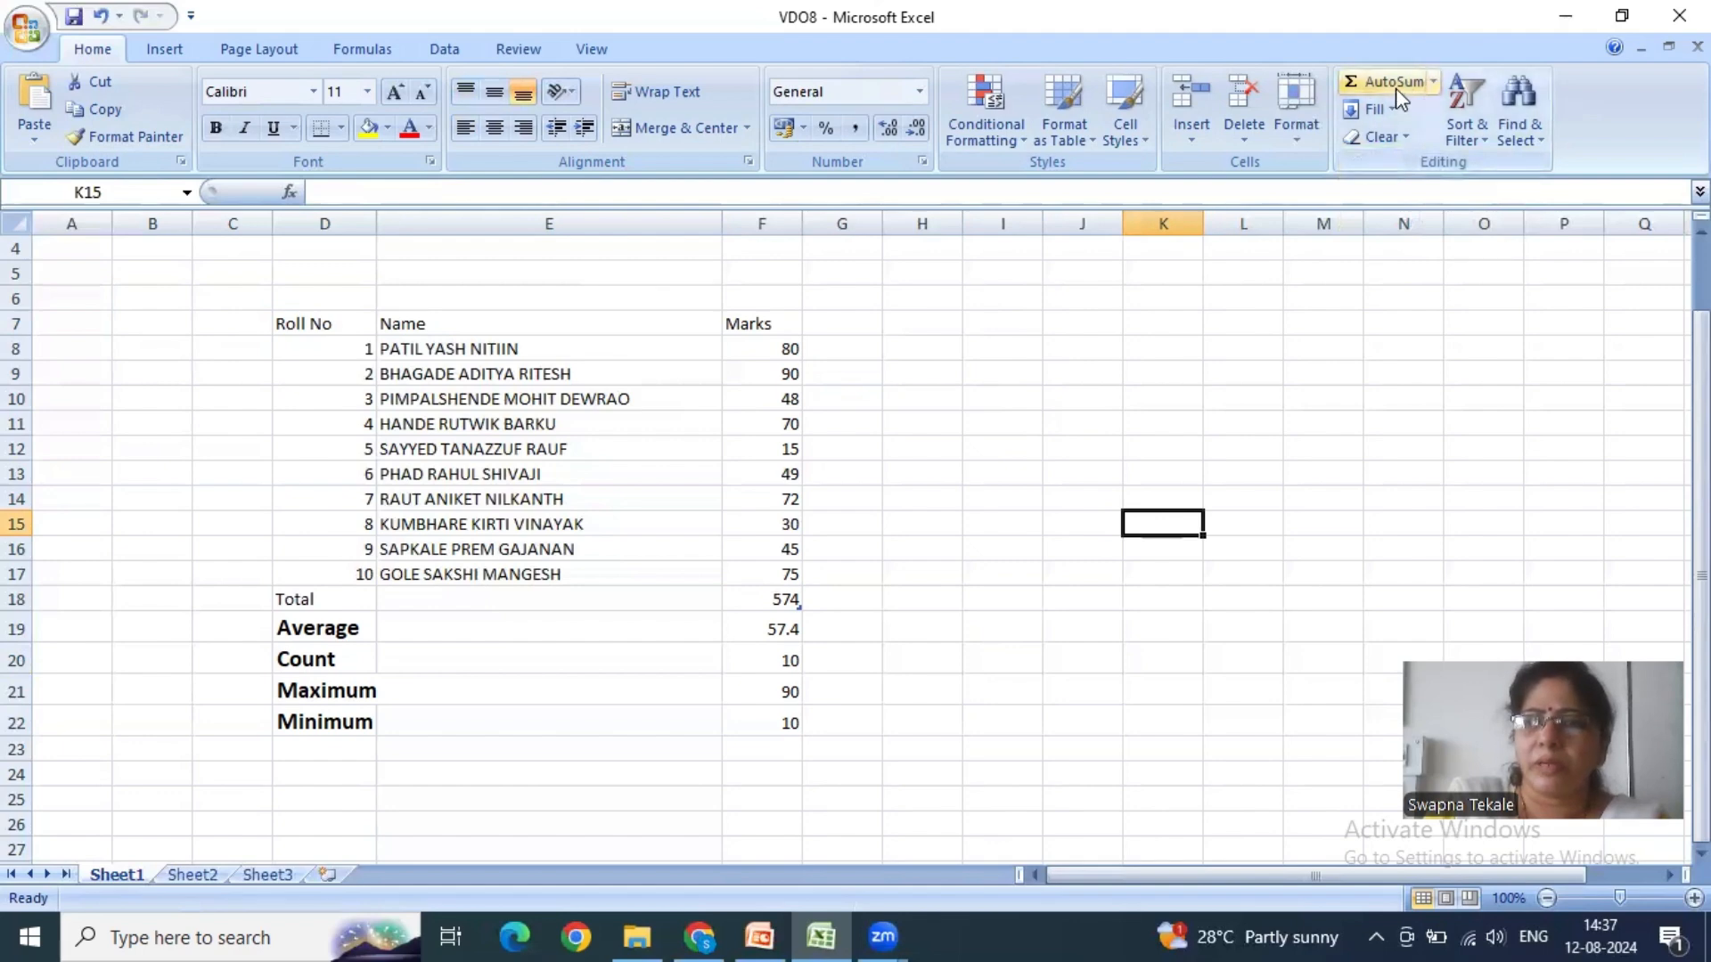
click(1432, 81)
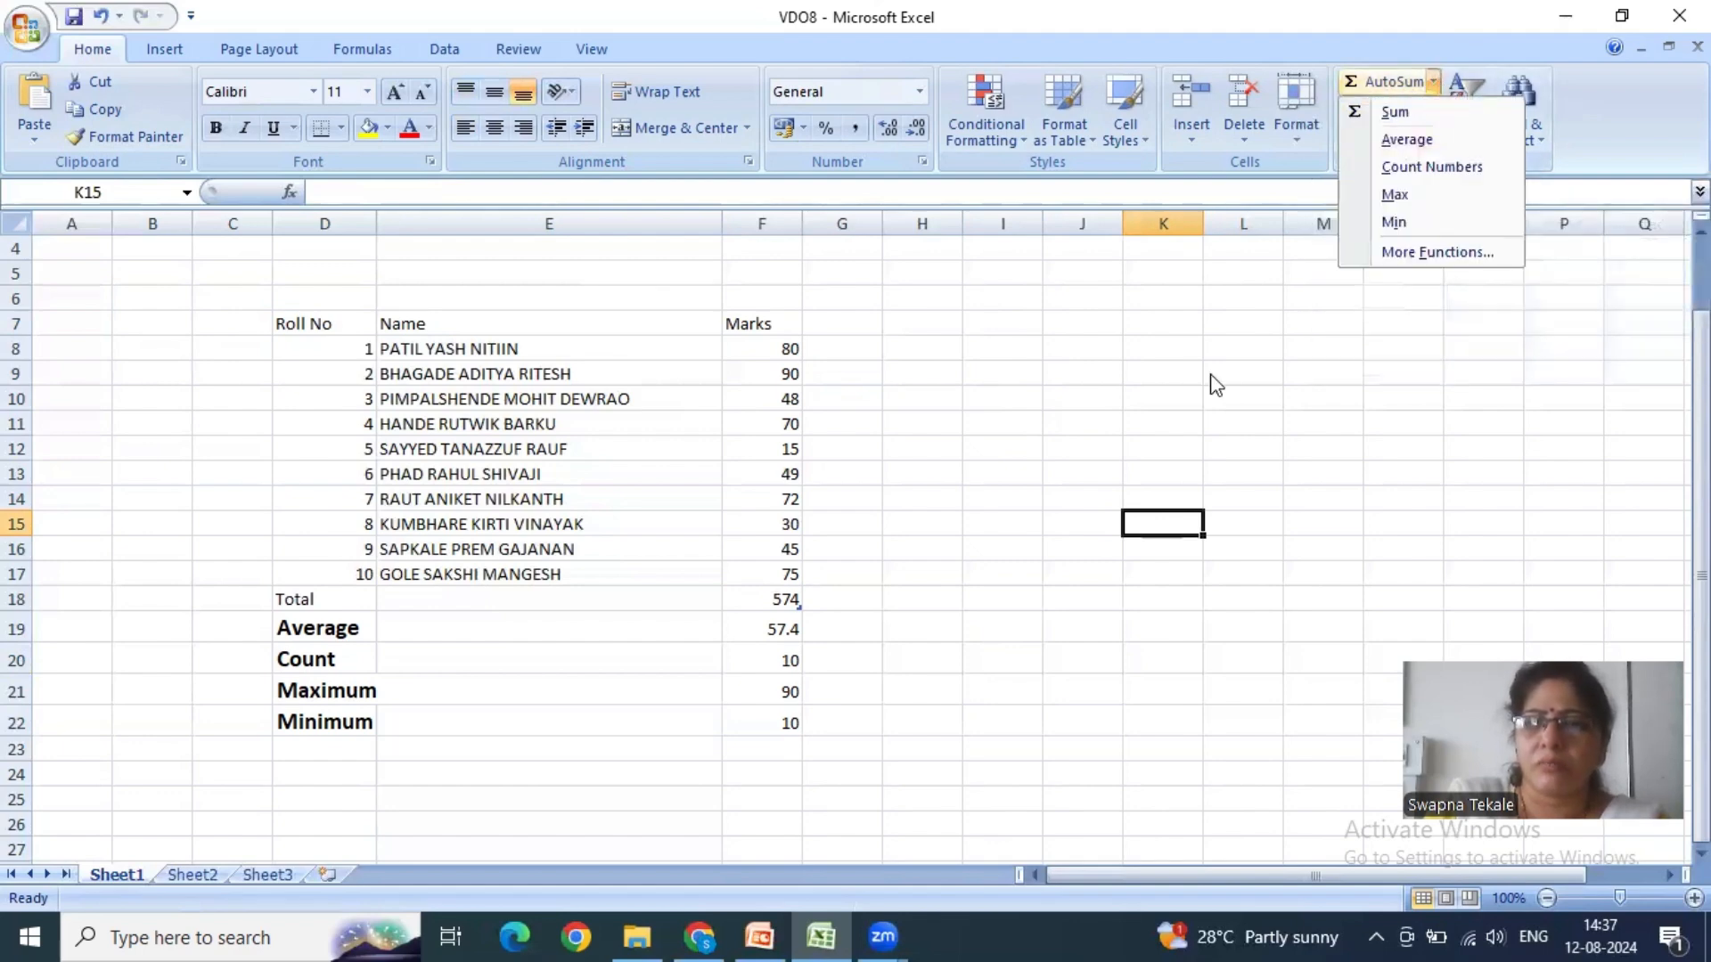
click(1433, 81)
click(1432, 81)
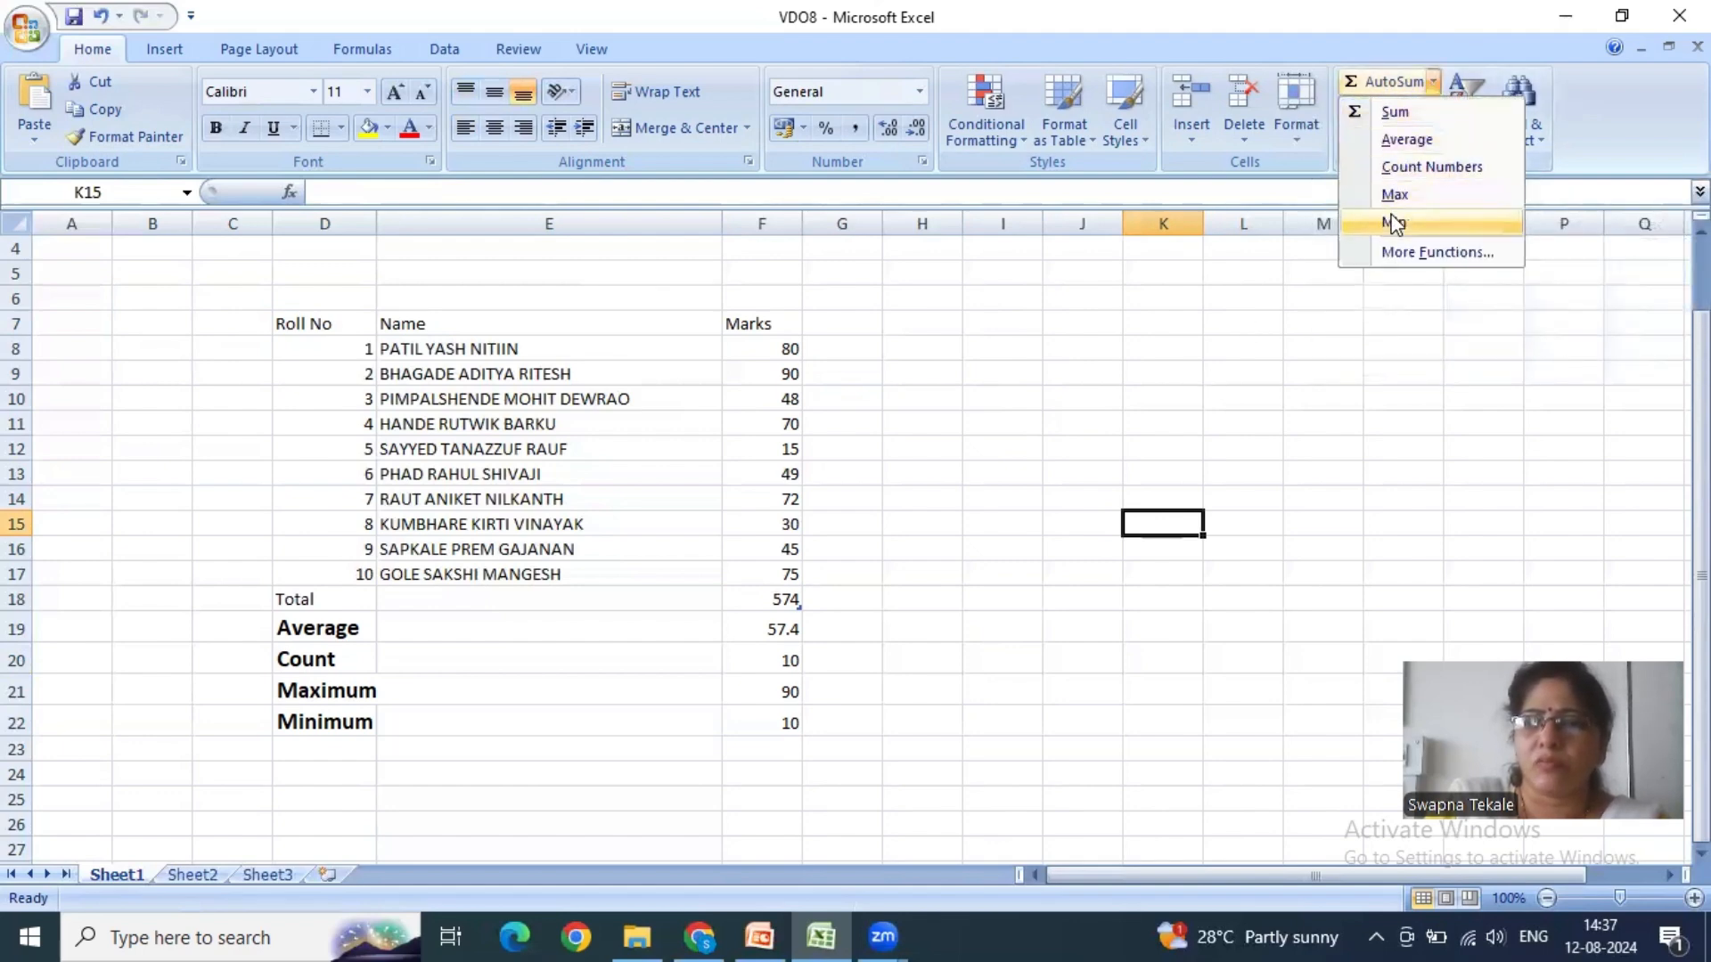
click(1381, 129)
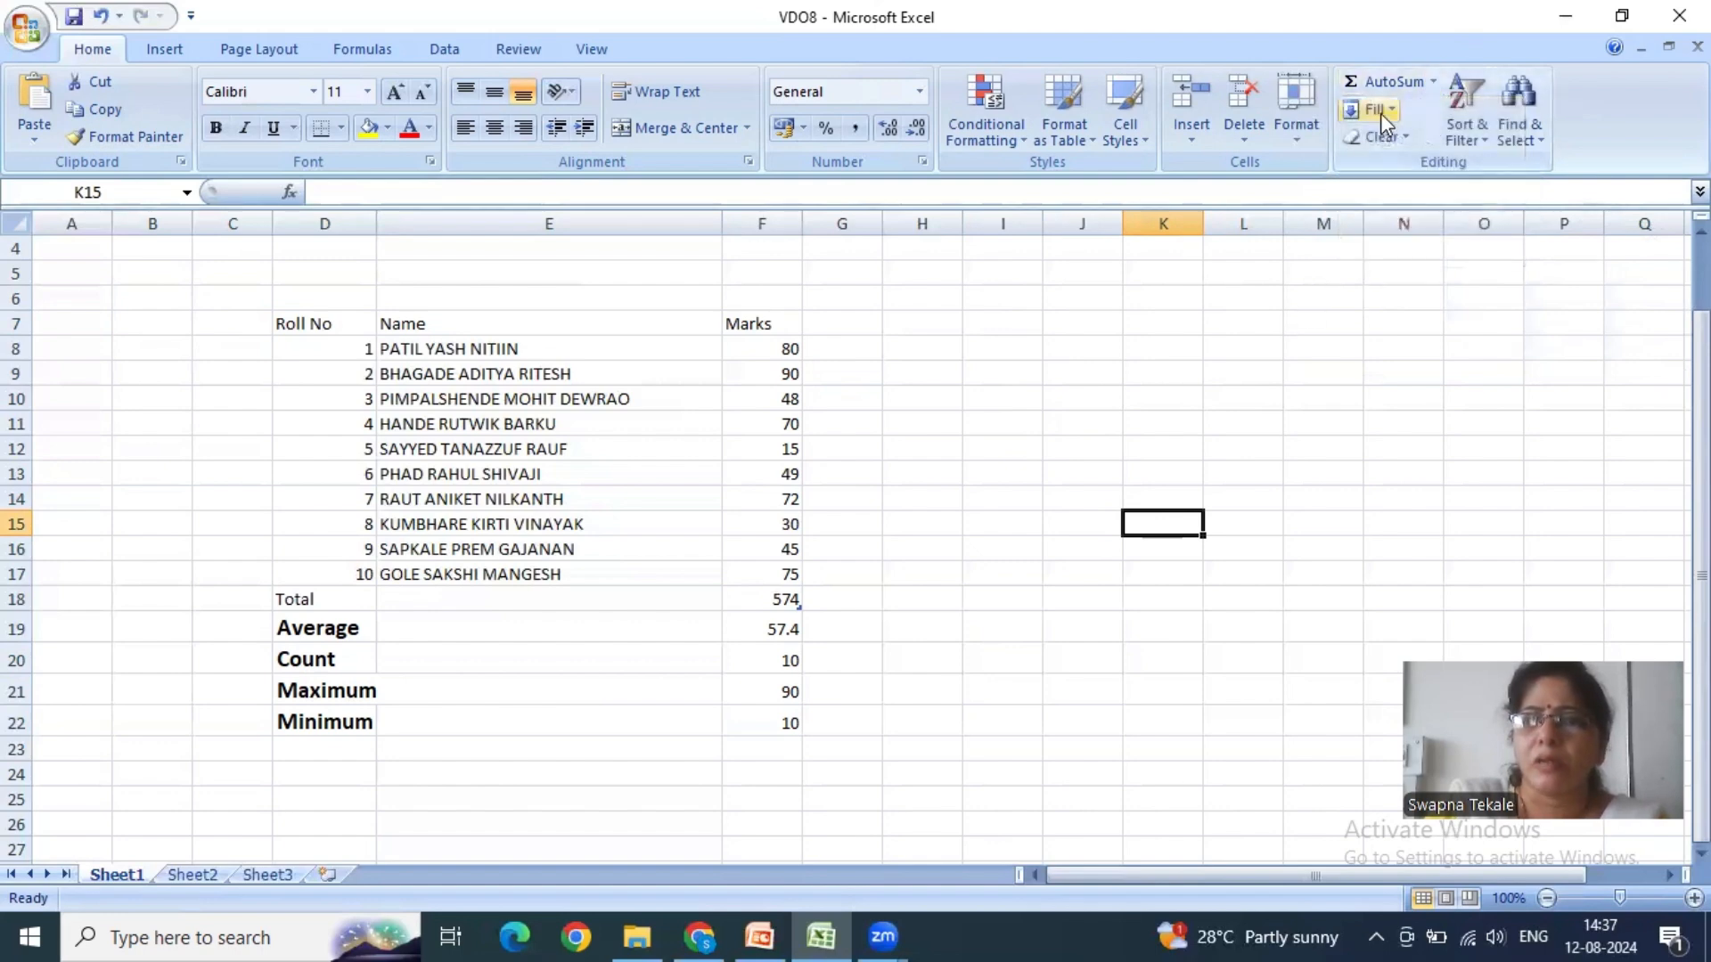
click(1393, 114)
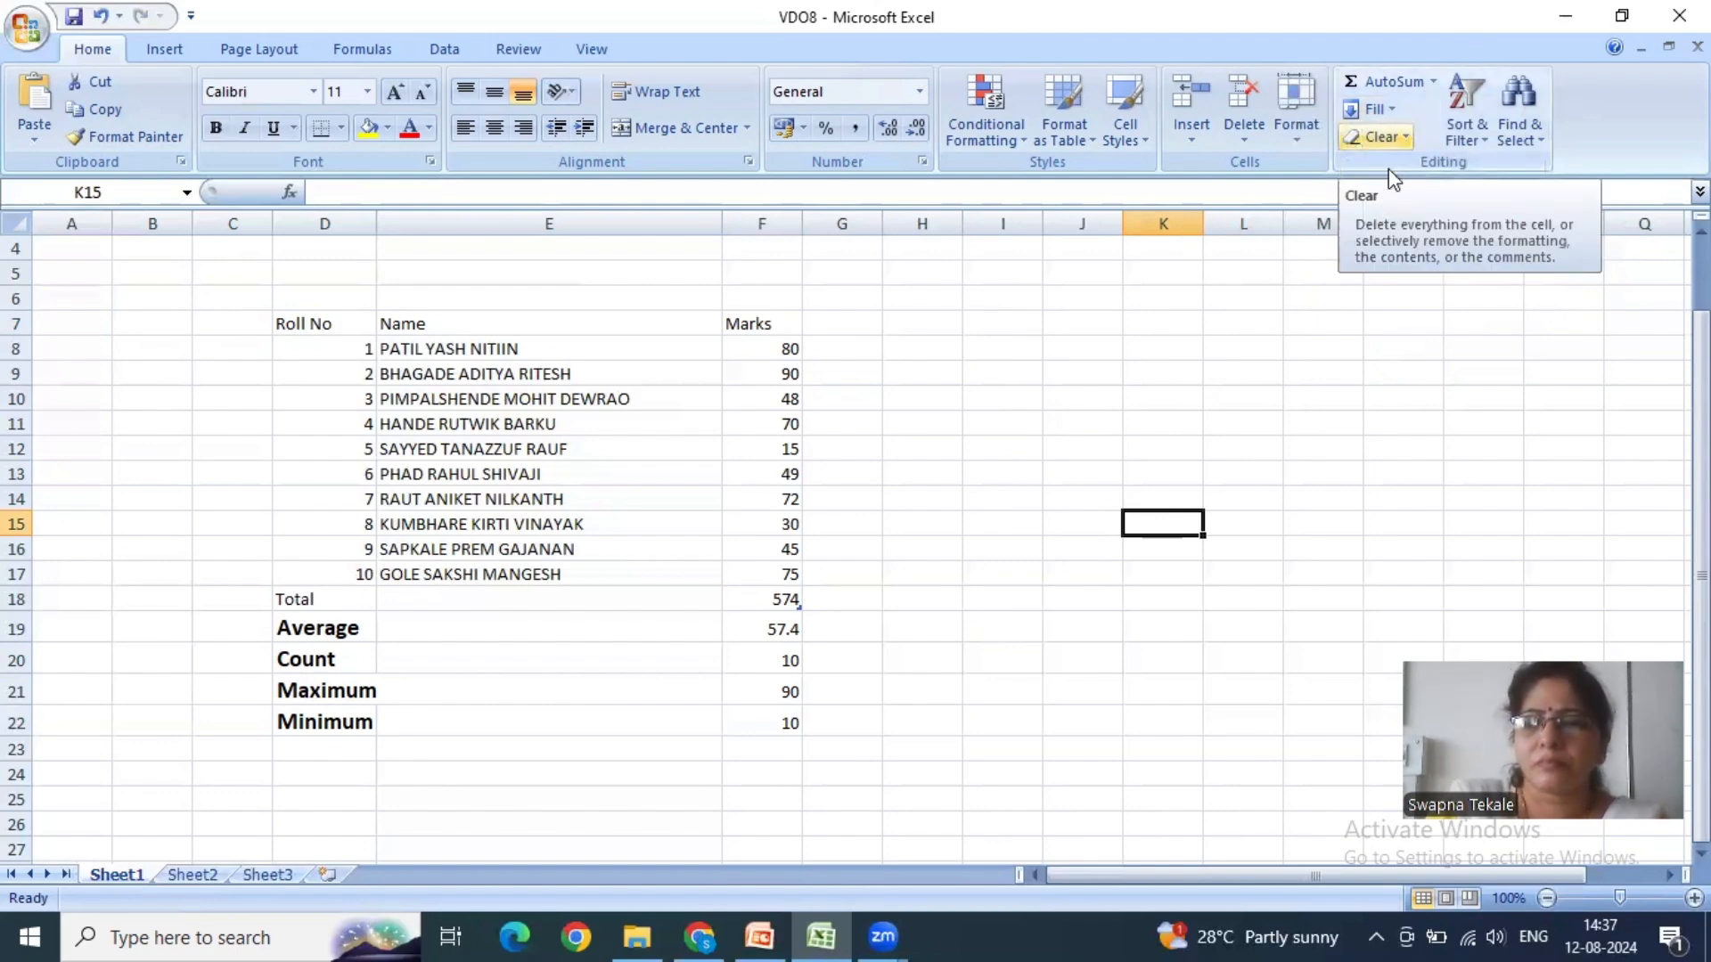
click(1323, 323)
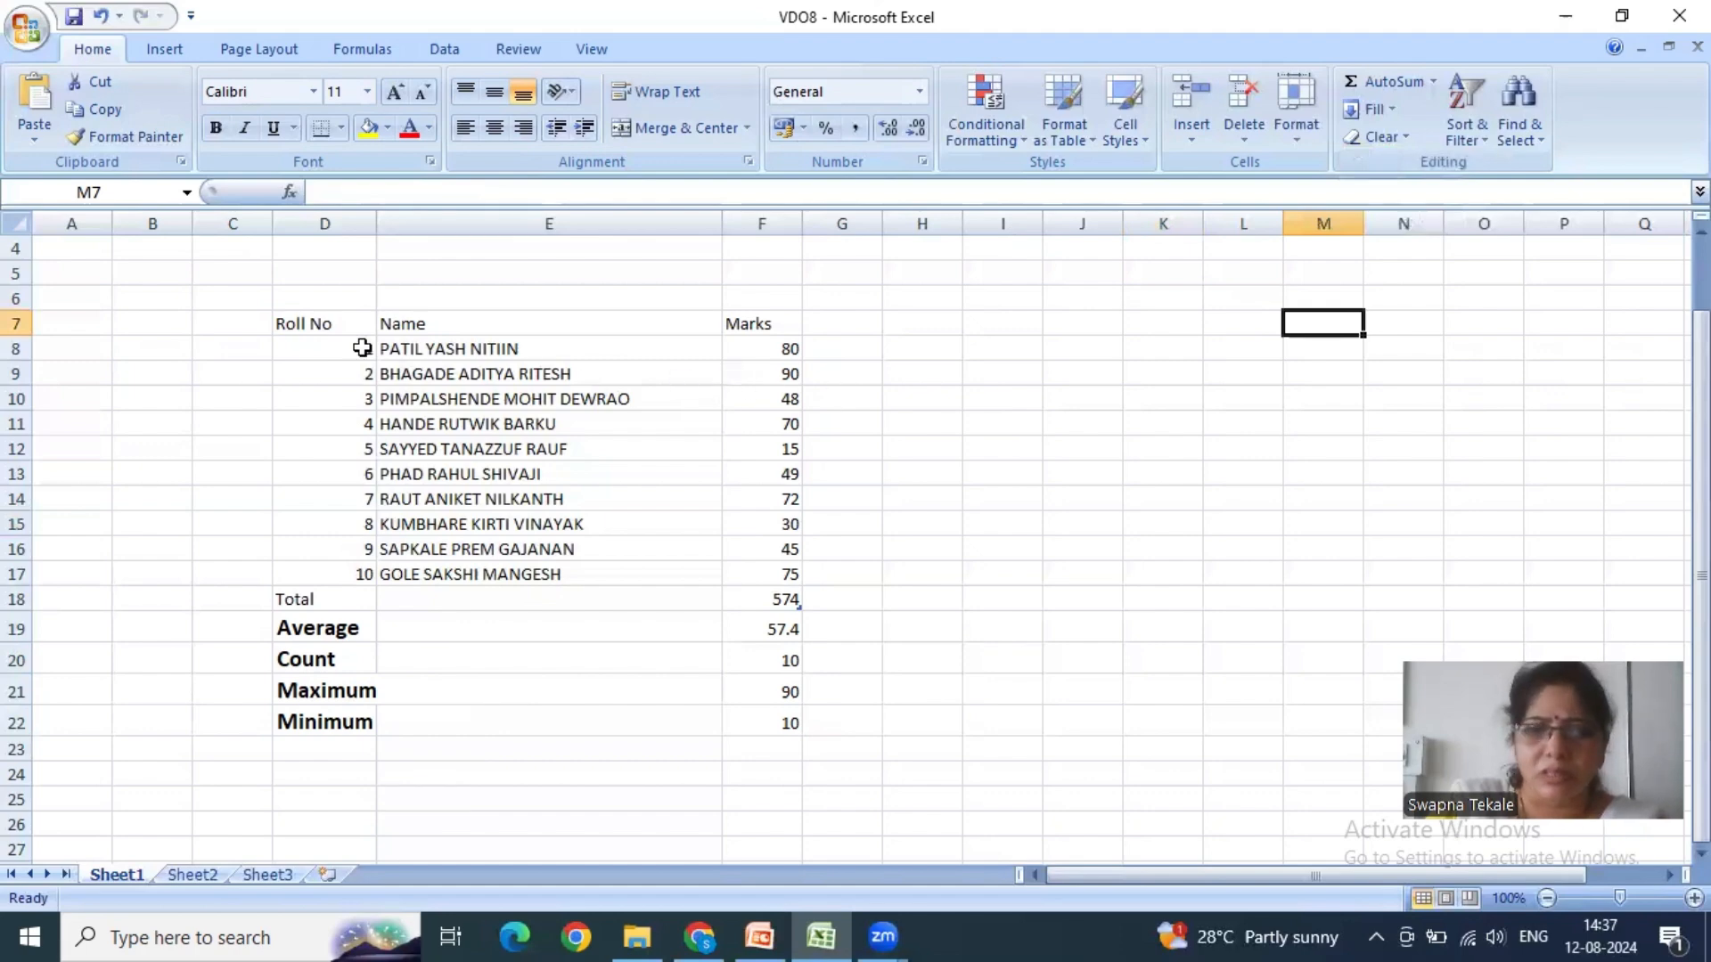
- Set the font size of the marks table D7:F17, from the headers to the tenth student, to 16
drag(320, 324, 756, 573)
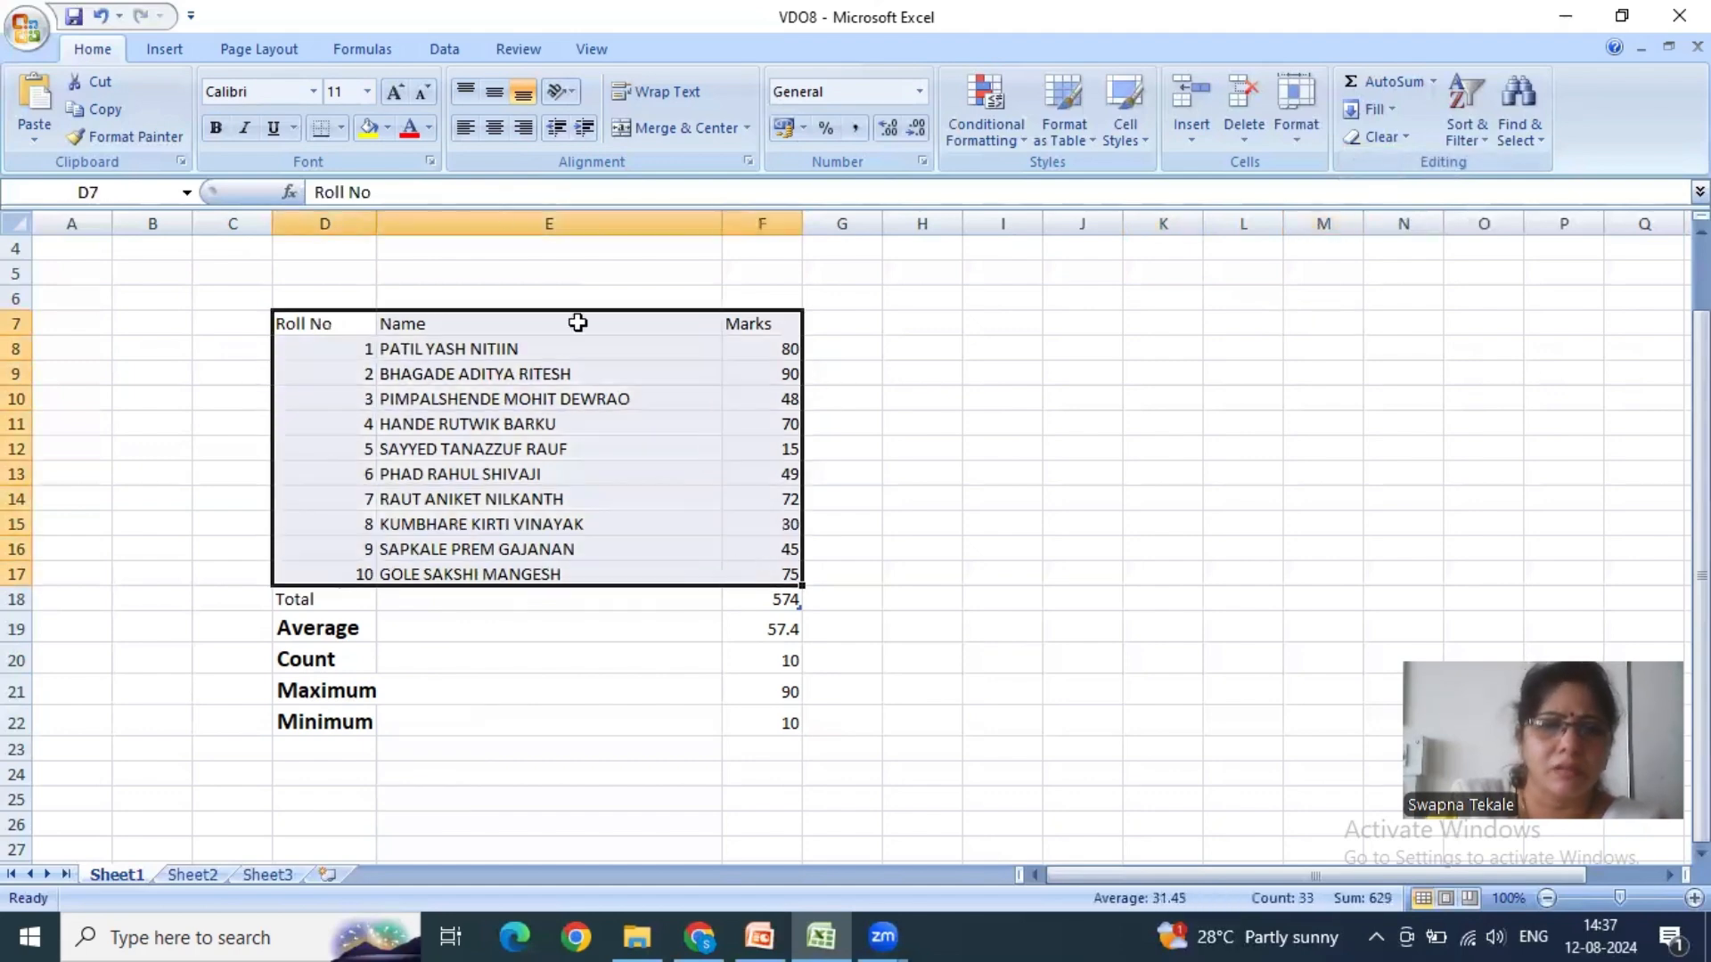
click(367, 91)
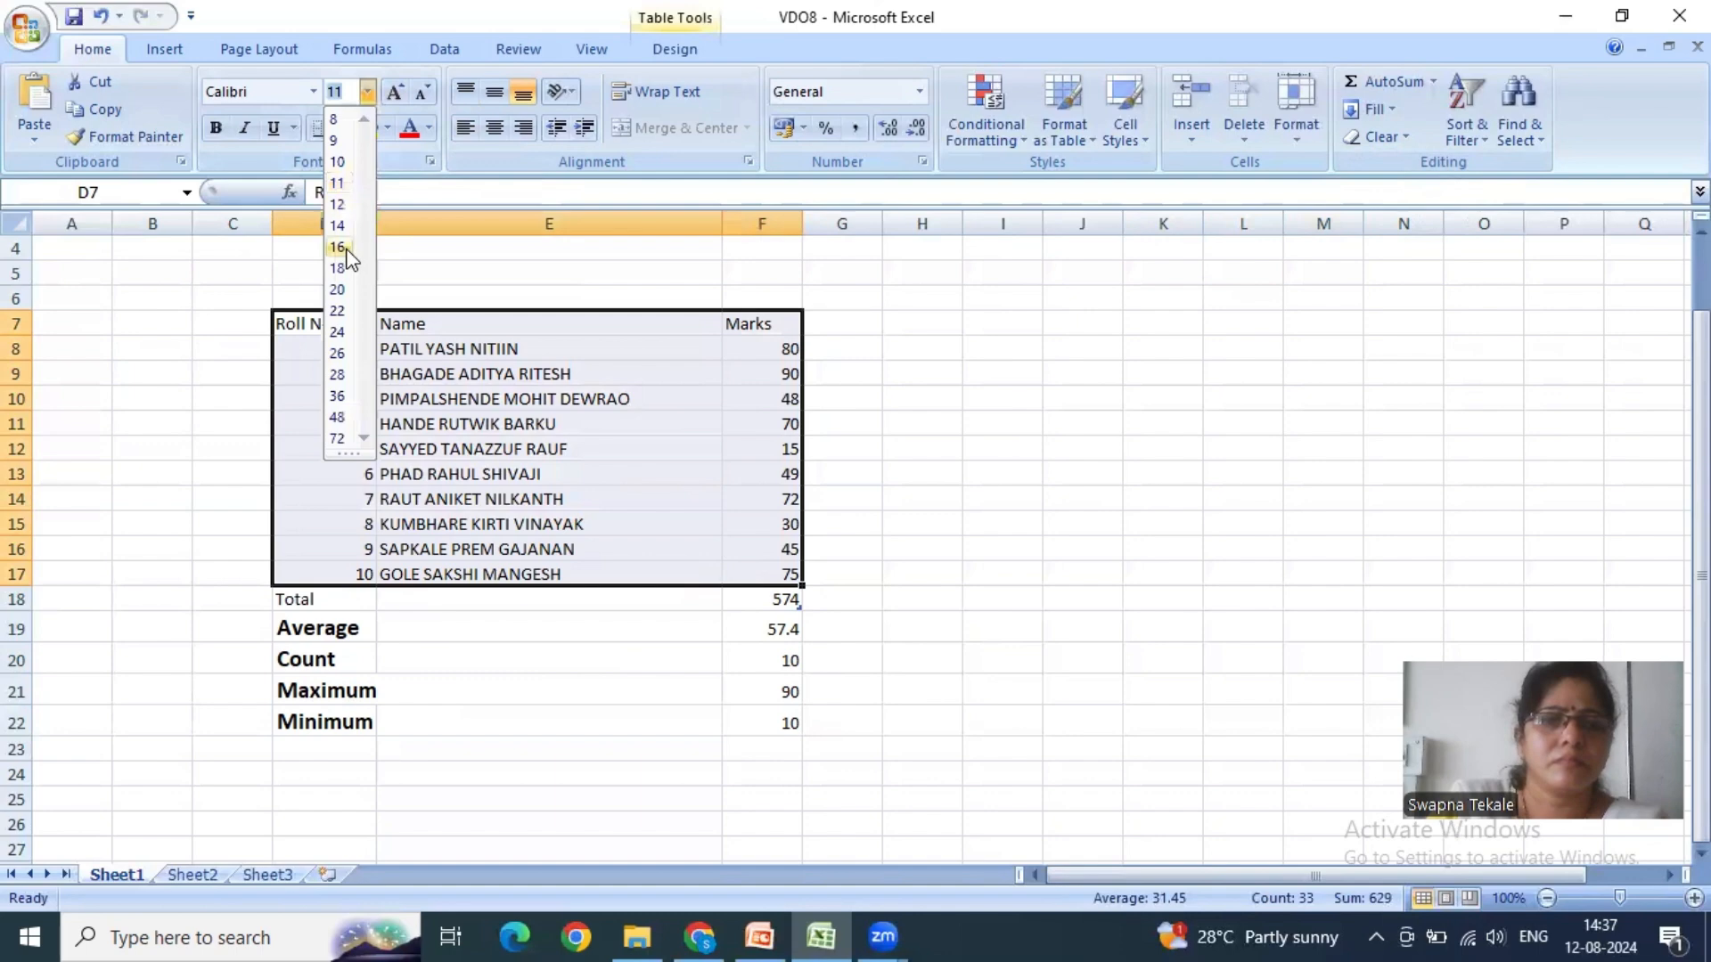
click(339, 249)
click(964, 495)
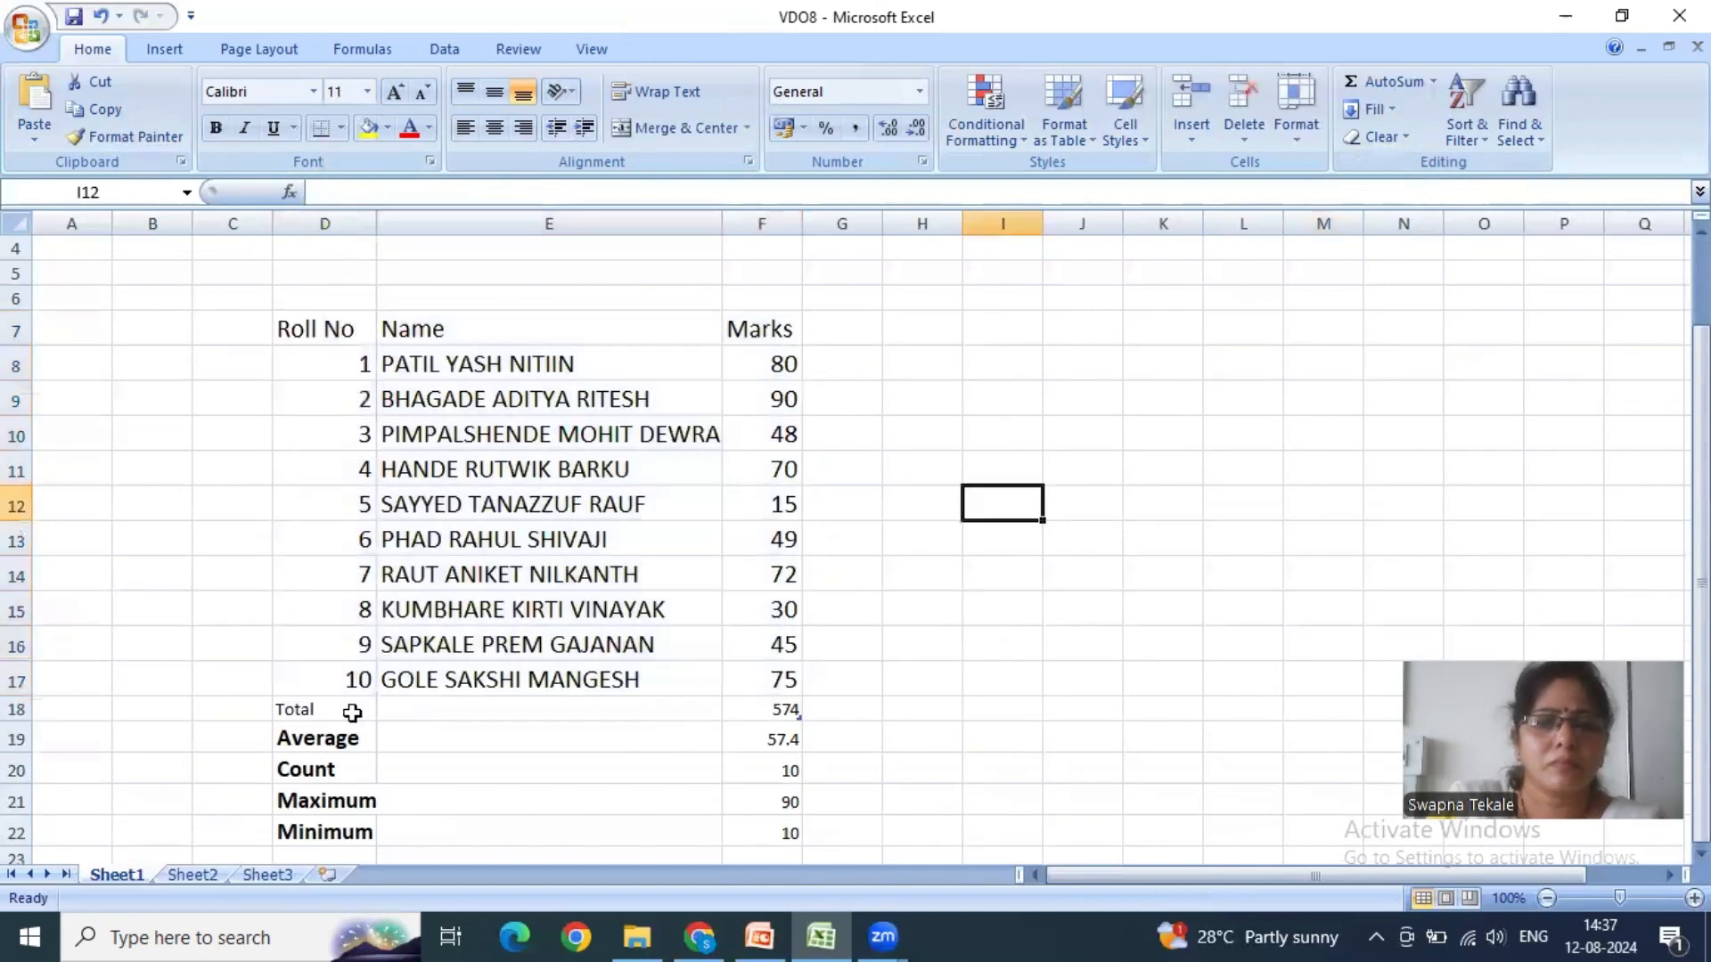
- Move the summary rows D18:F22, from Total to Minimum, to the empty area starting at cell D27
drag(353, 713, 782, 838)
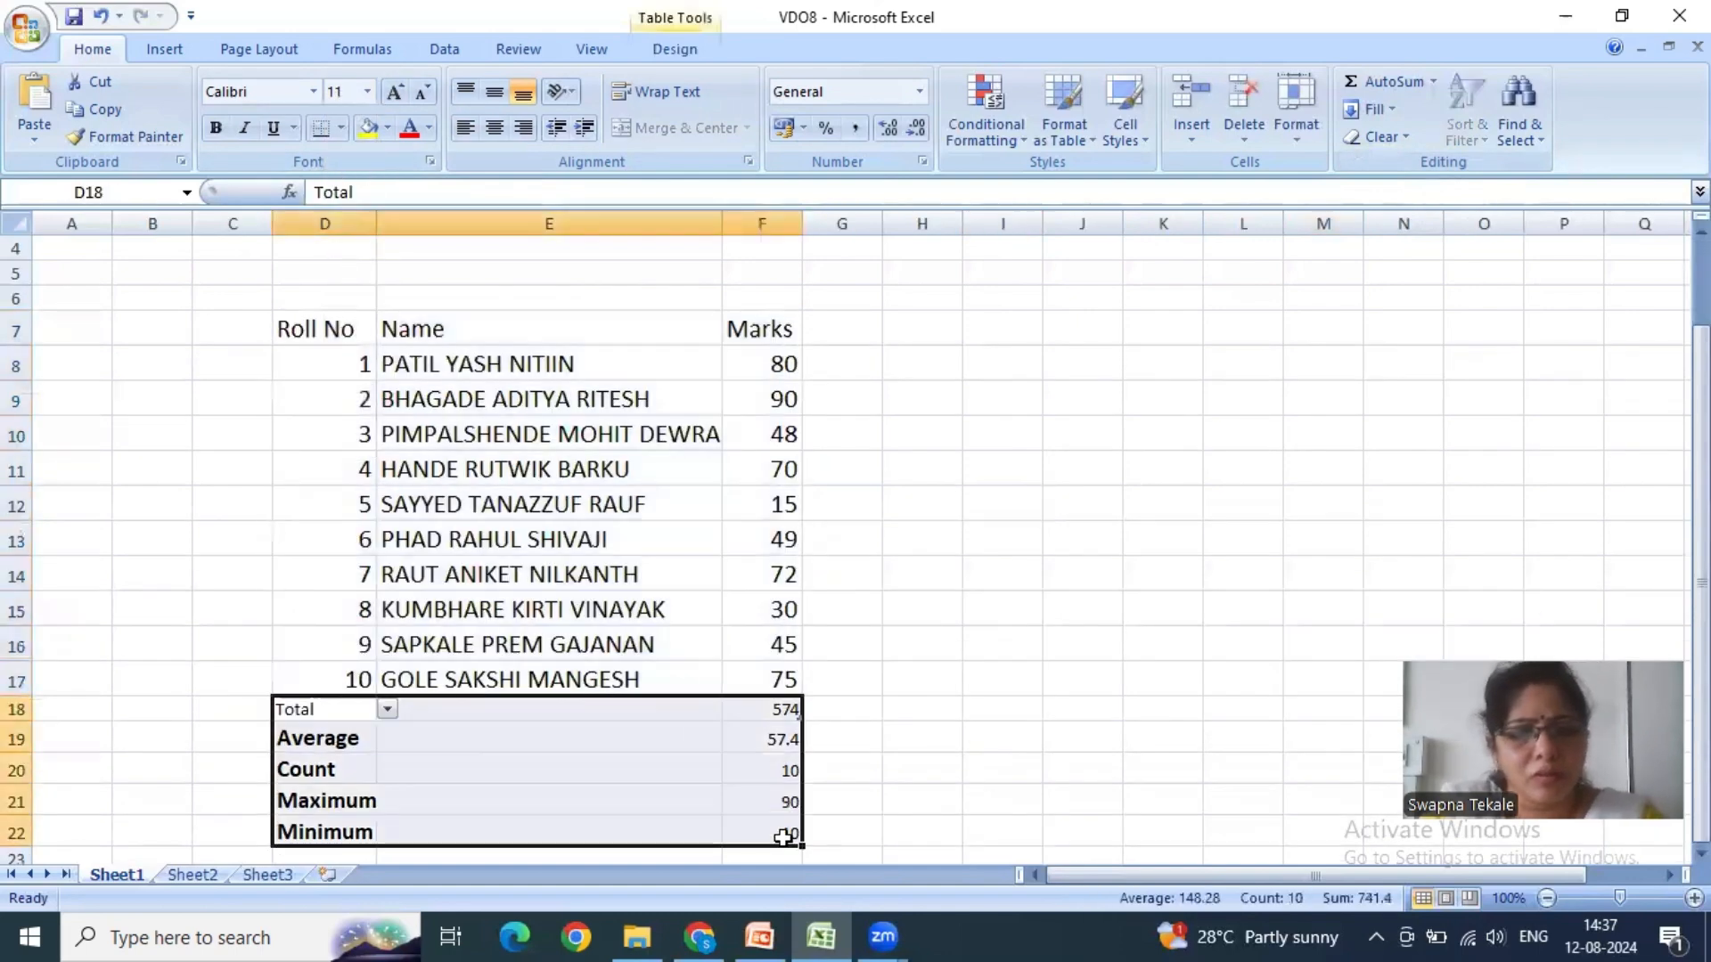
key(ctrl+c)
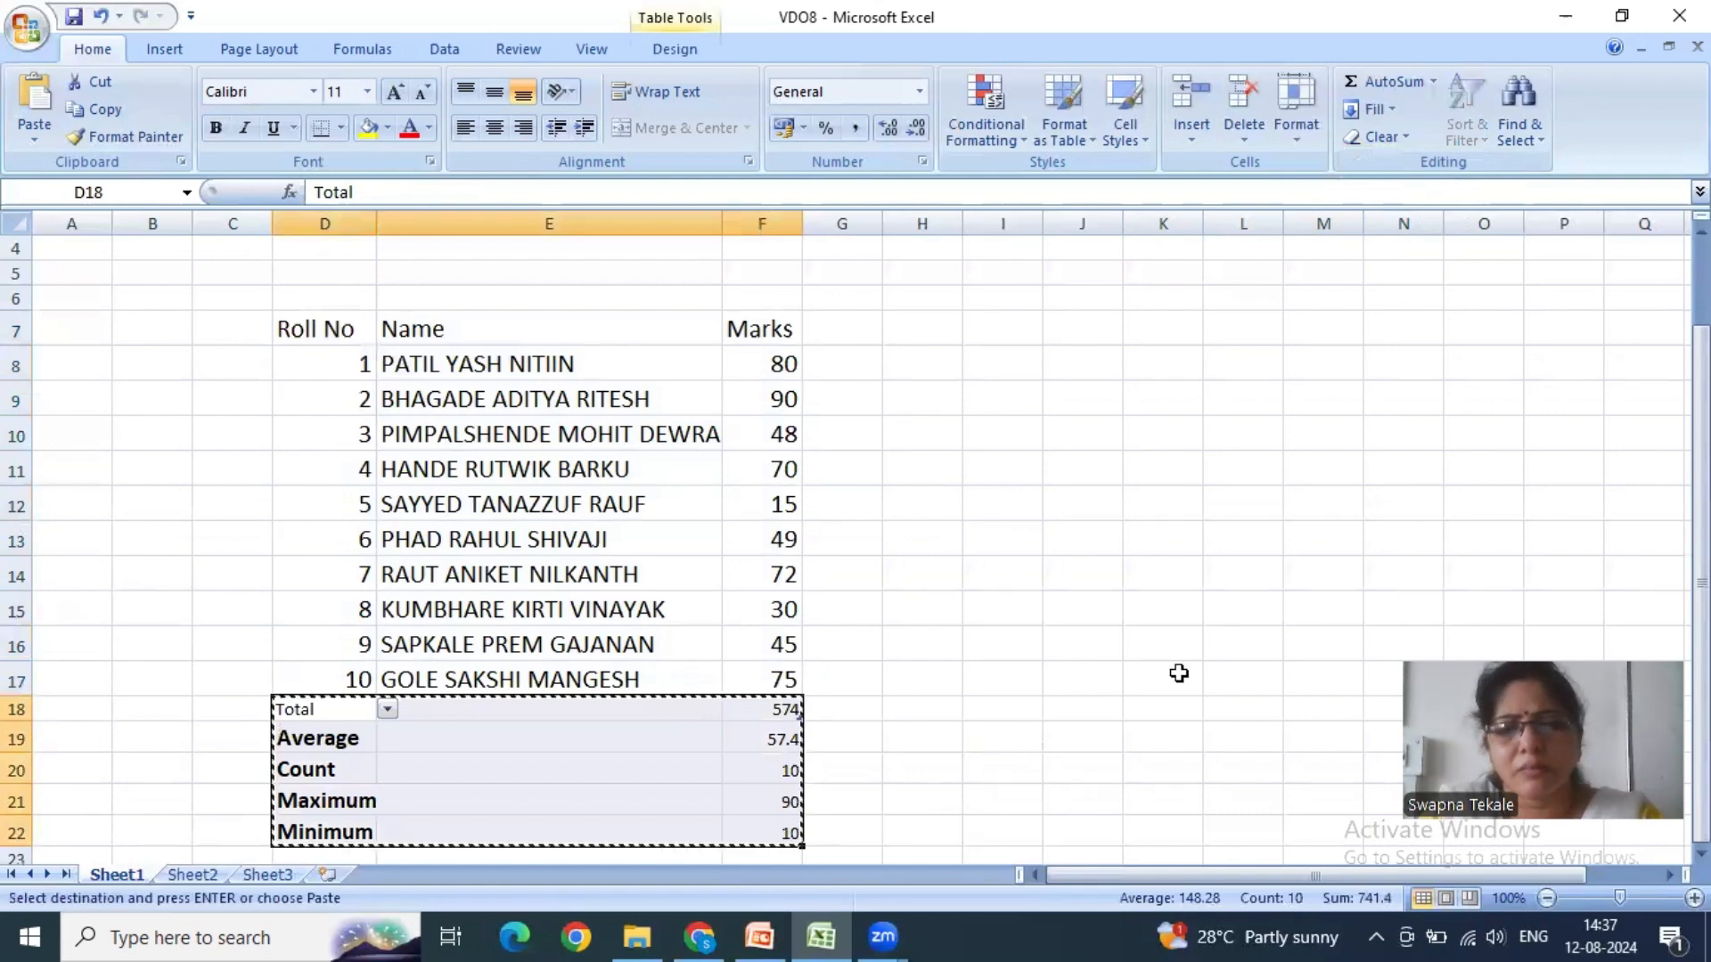
scroll(1162, 686, down, 1)
scroll(624, 784, down, 1)
click(332, 781)
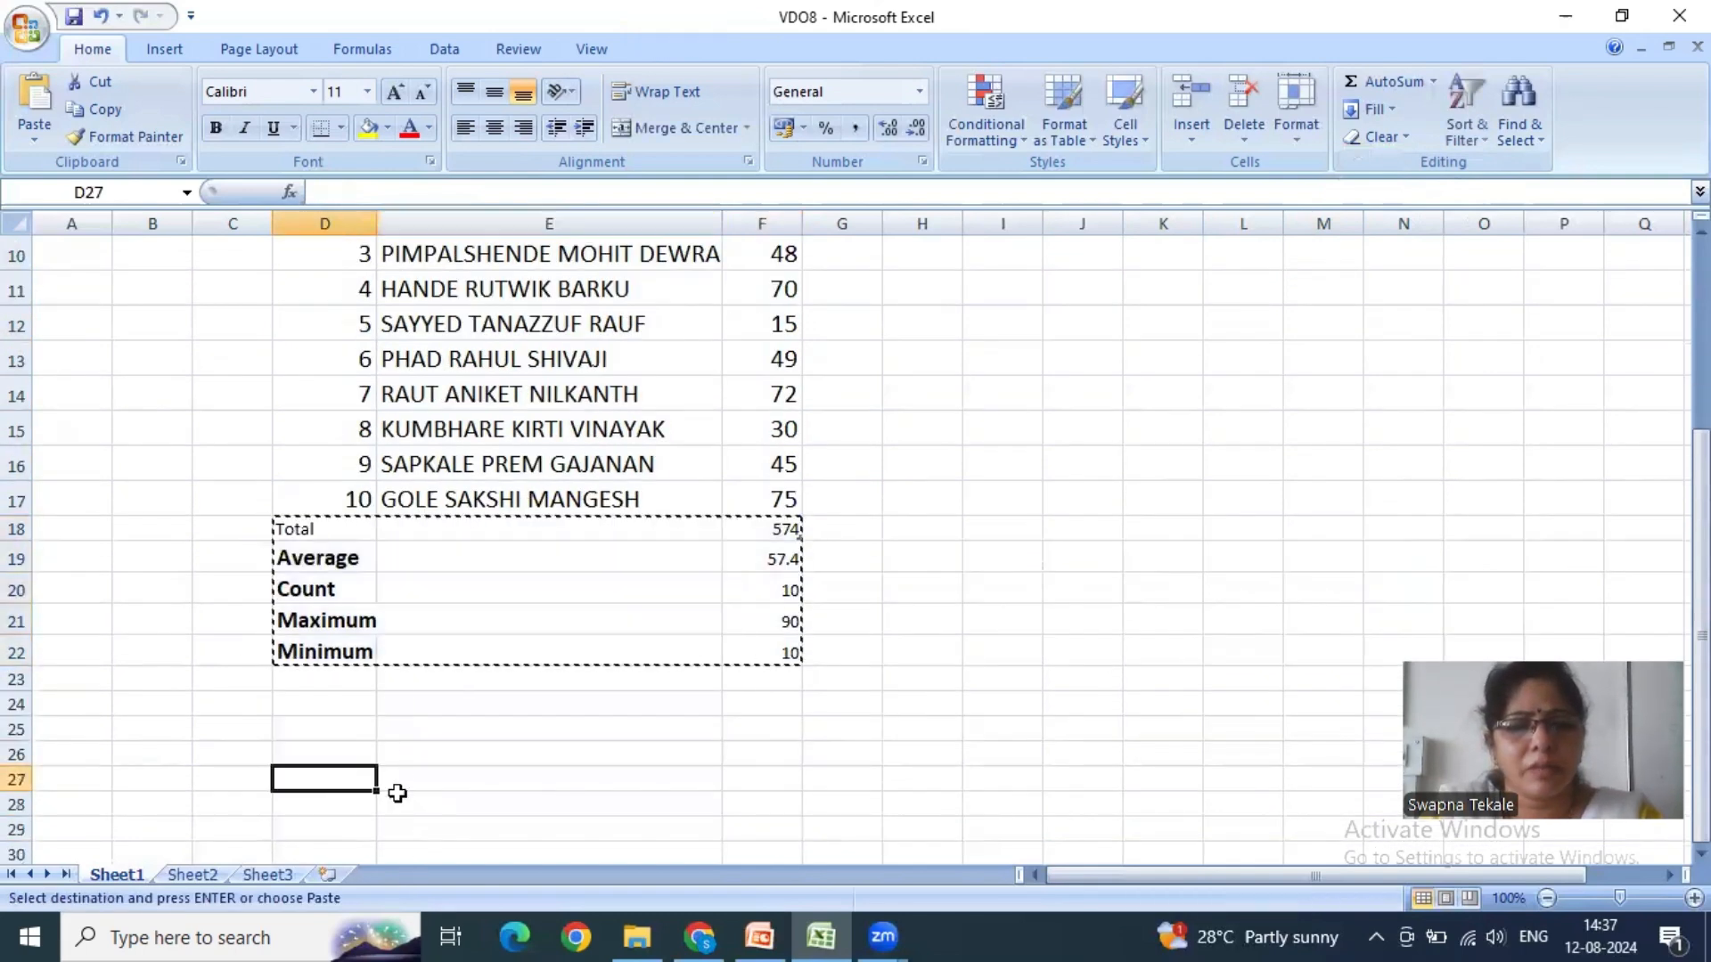
key(Return)
scroll(848, 740, up, 2)
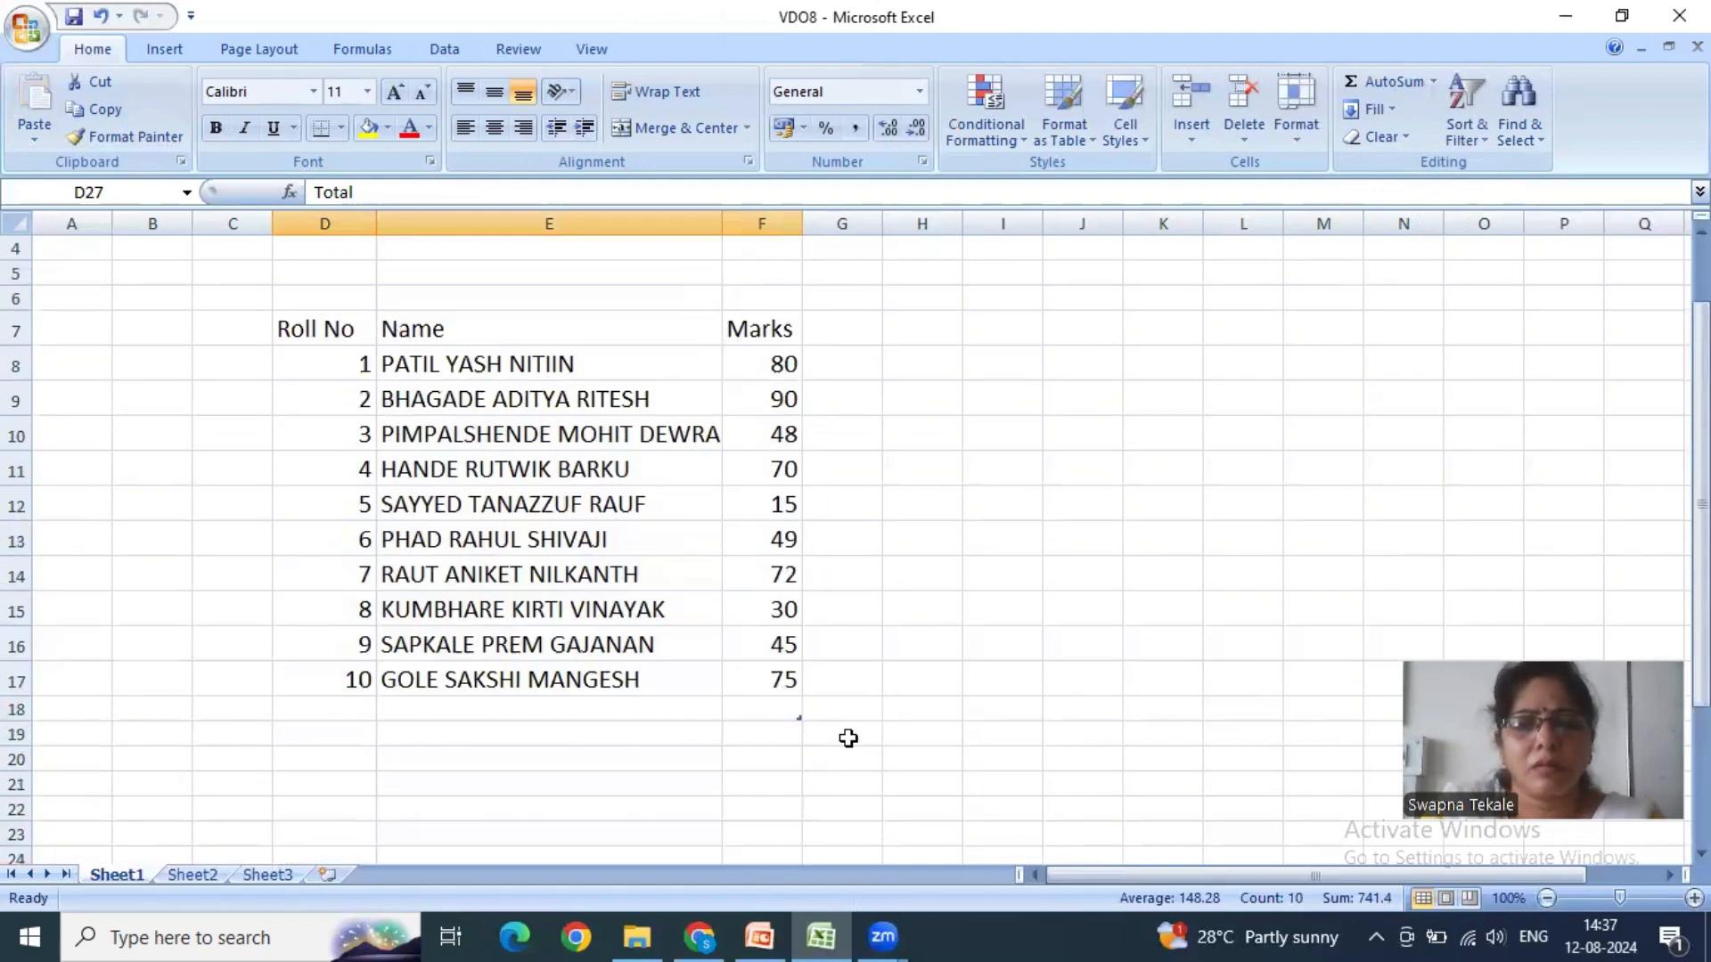
click(775, 716)
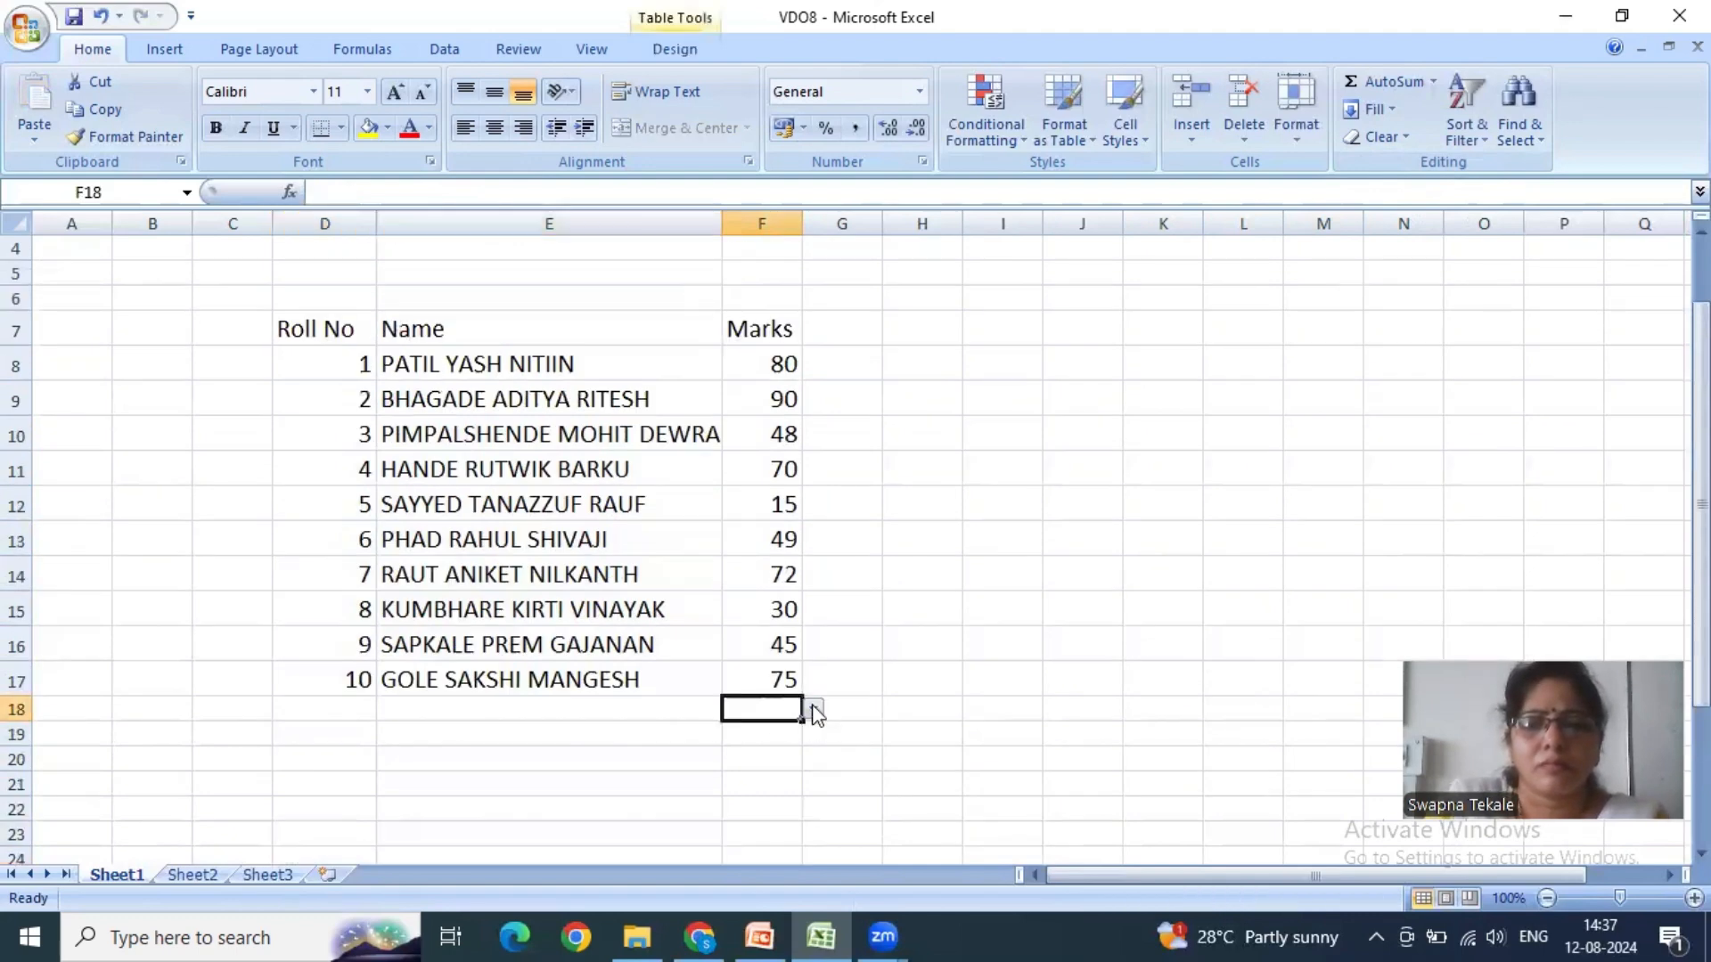
right_click(803, 713)
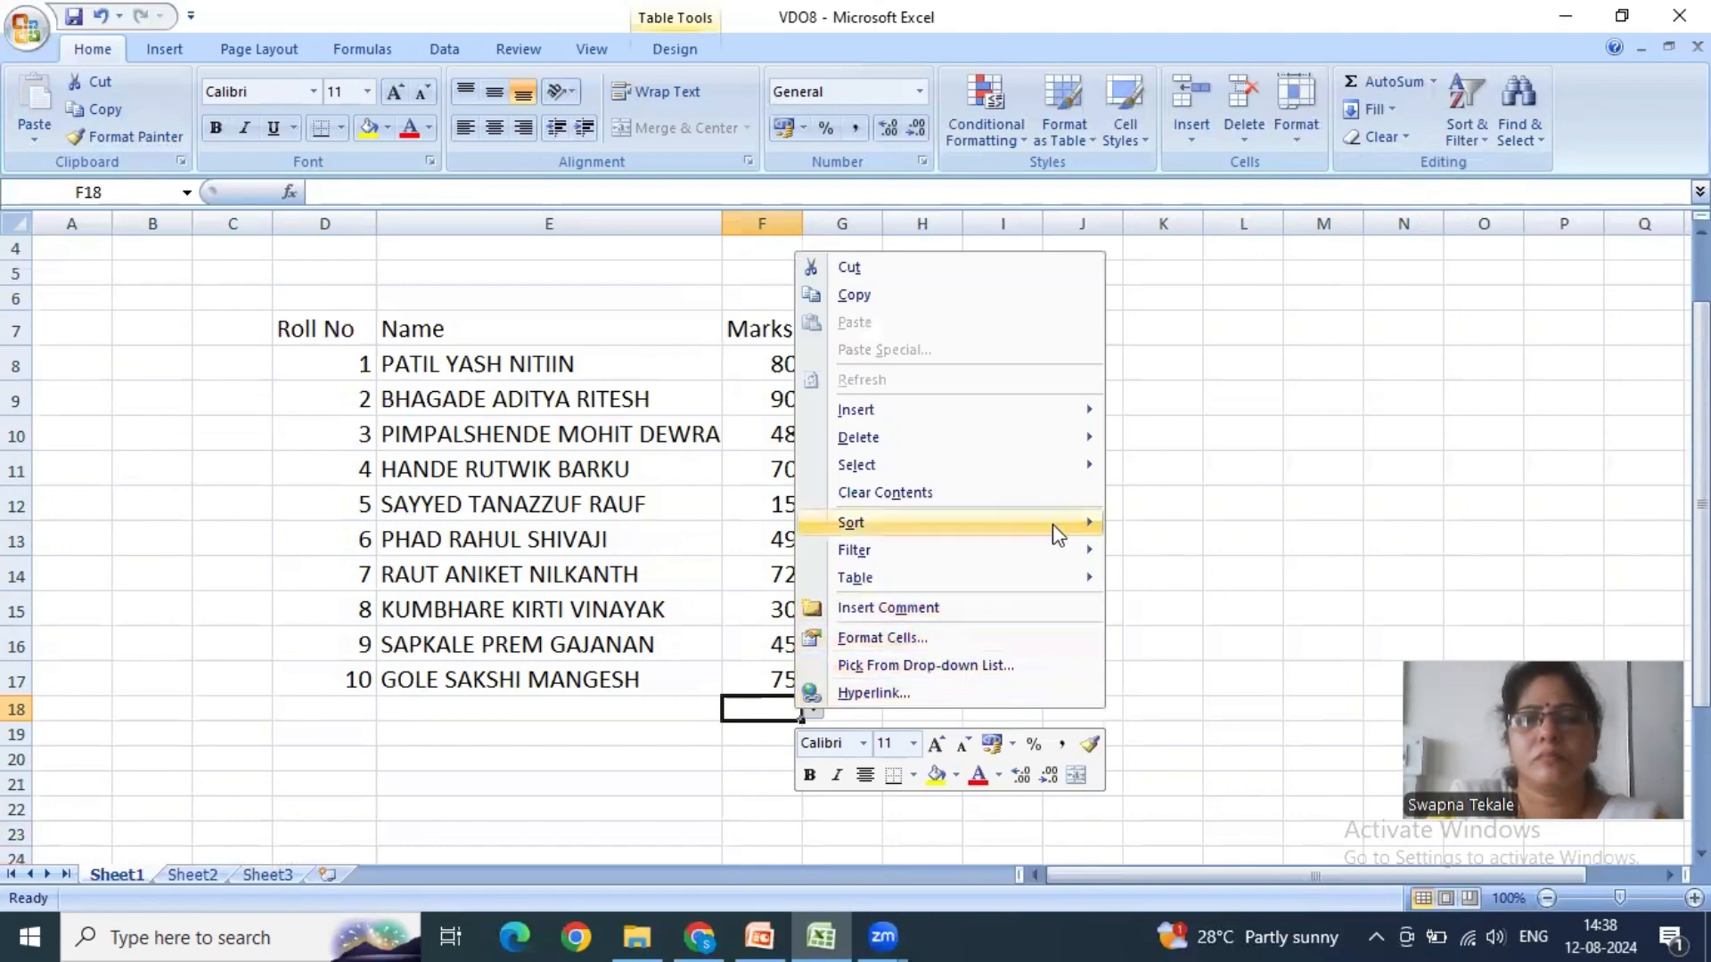
mouse_move(1044, 561)
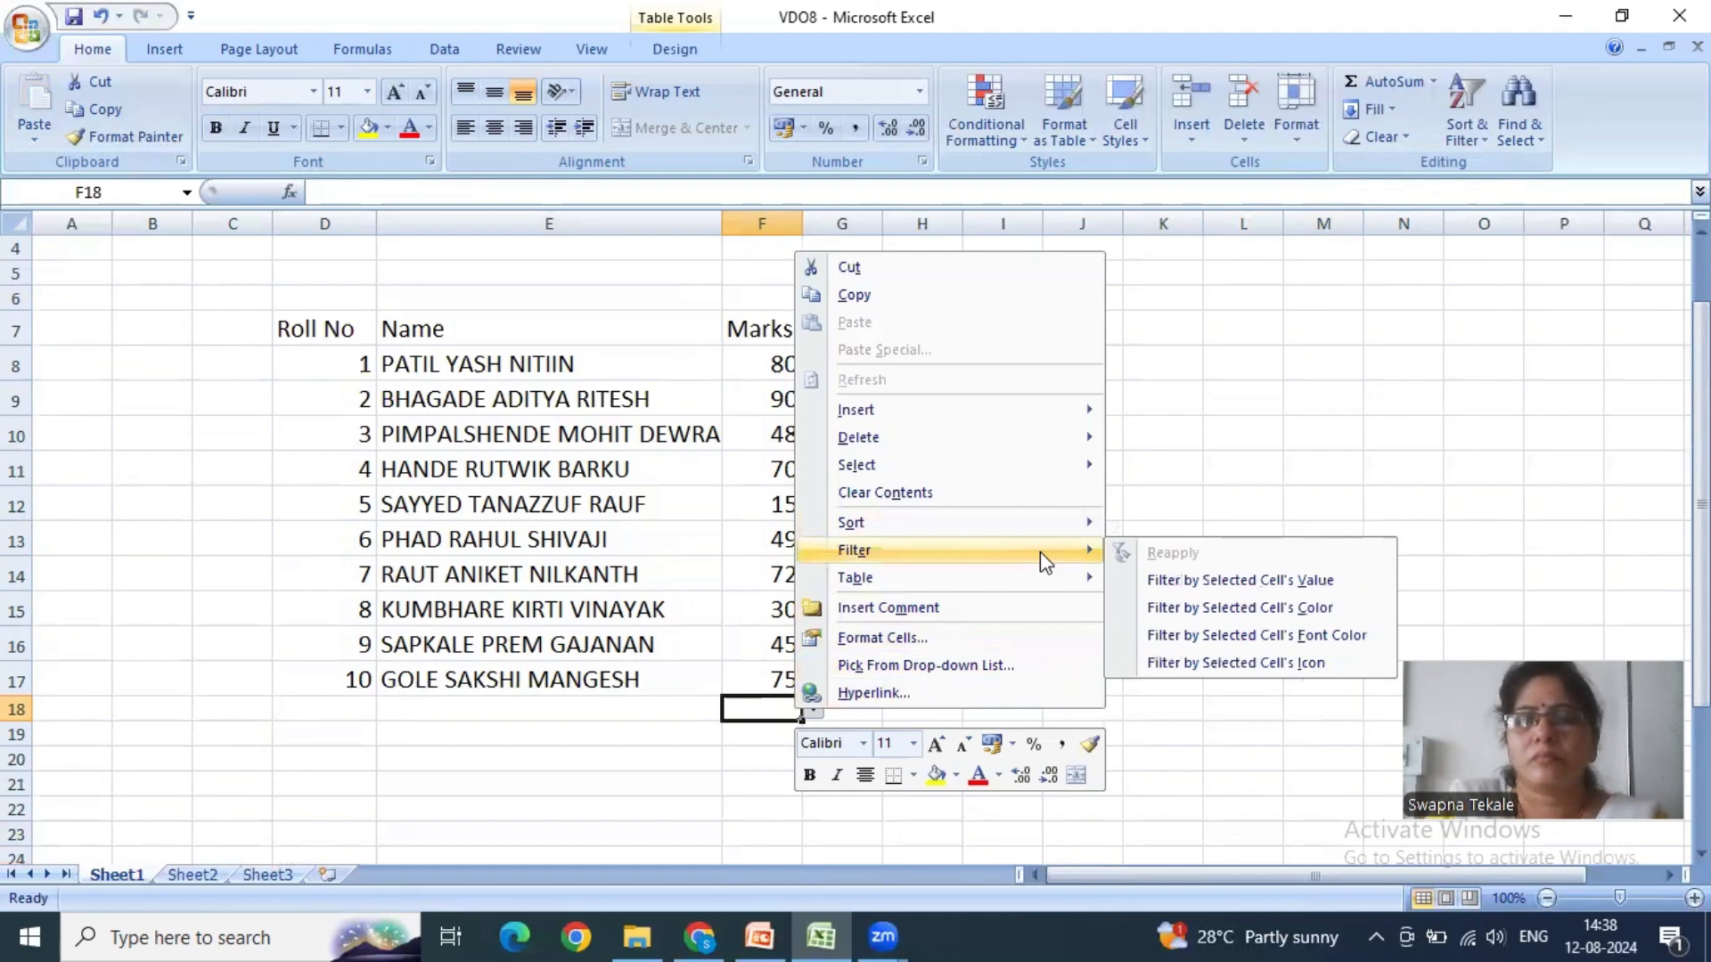
click(1237, 508)
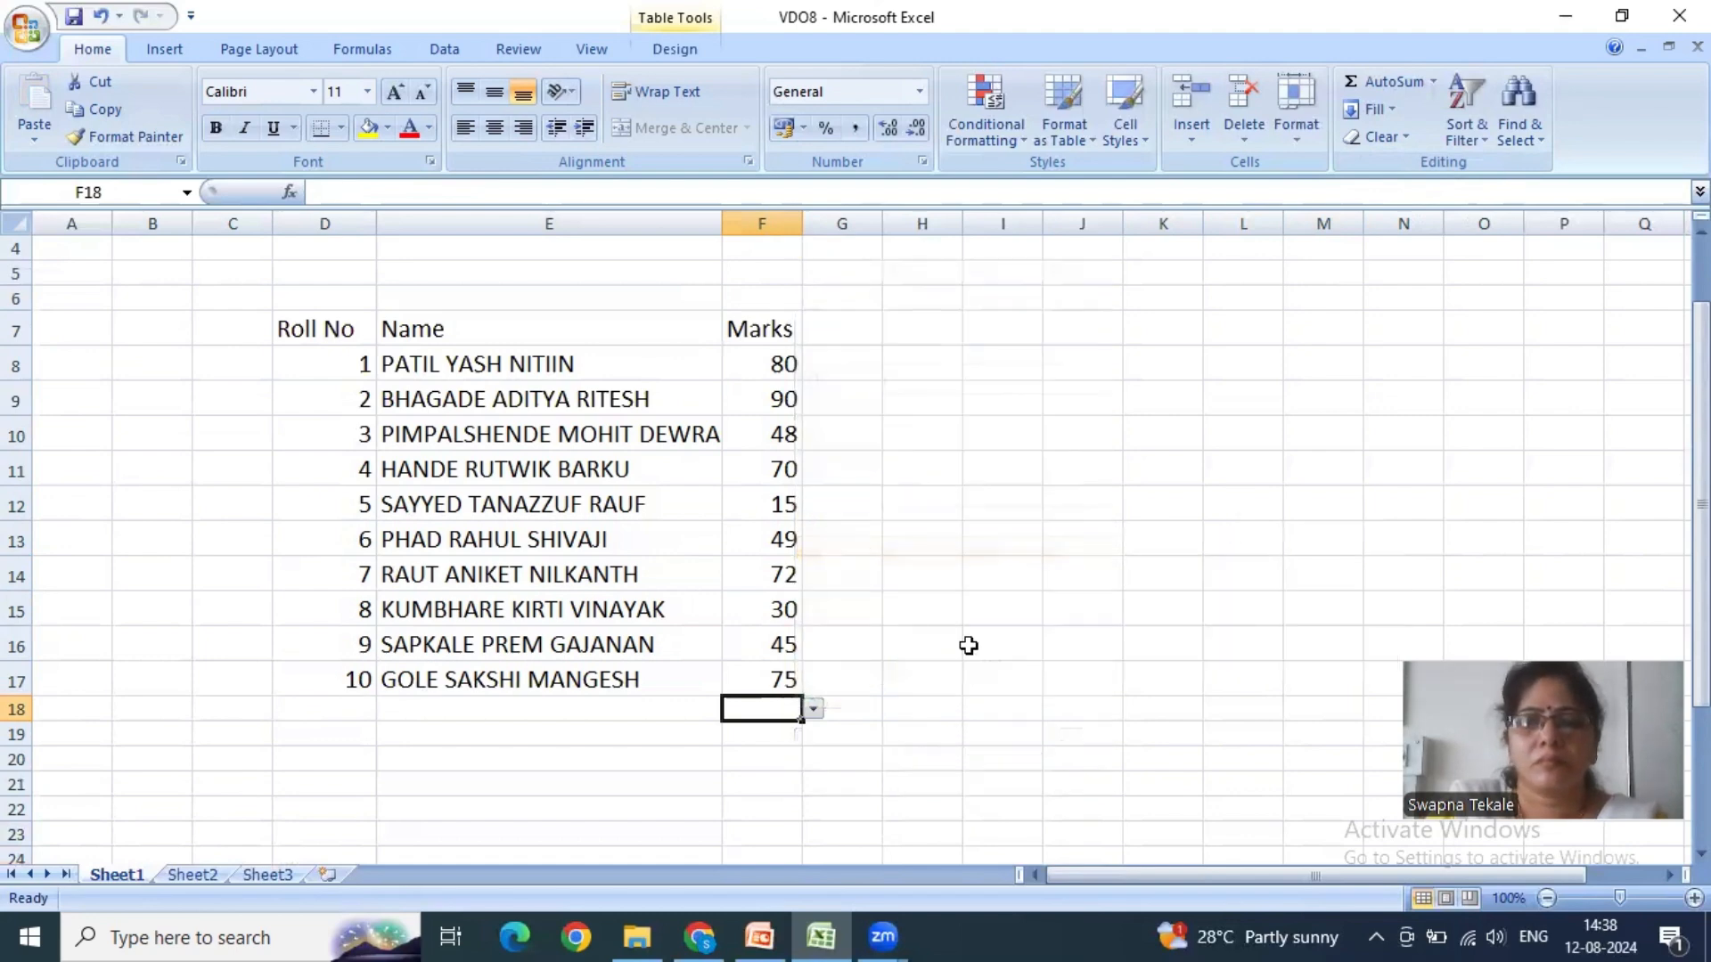
click(969, 643)
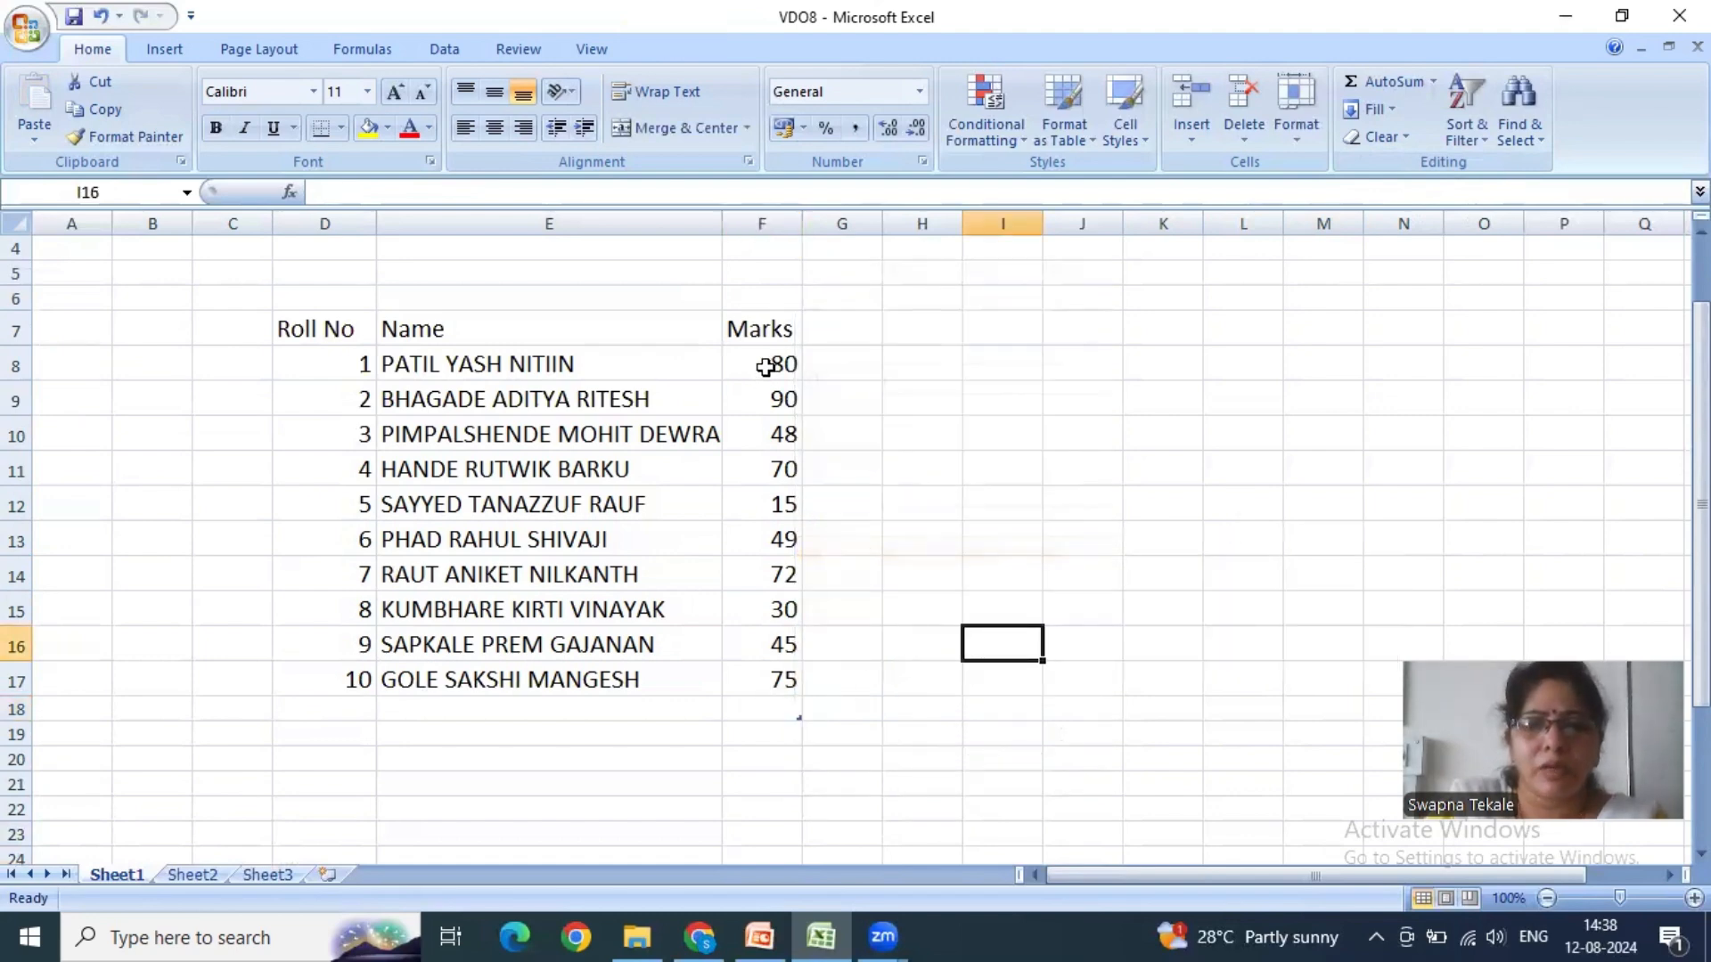
- Sort the marks table D7:F17, including its headers, from smallest to largest
drag(765, 366, 757, 679)
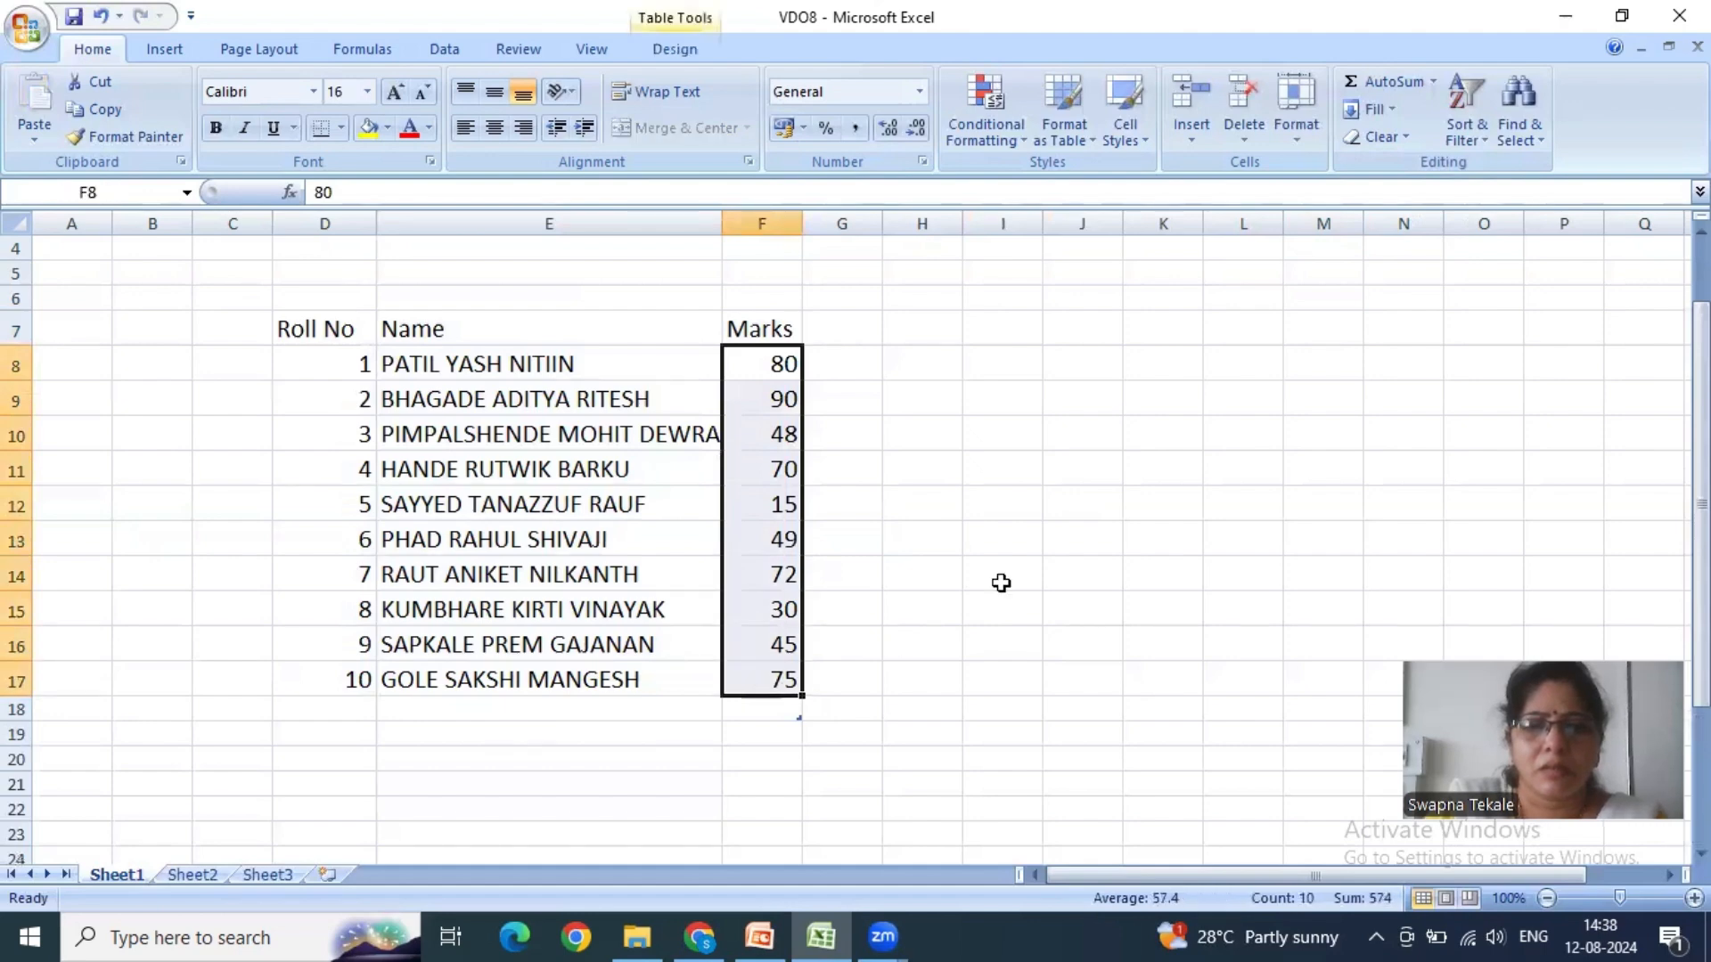
click(1480, 133)
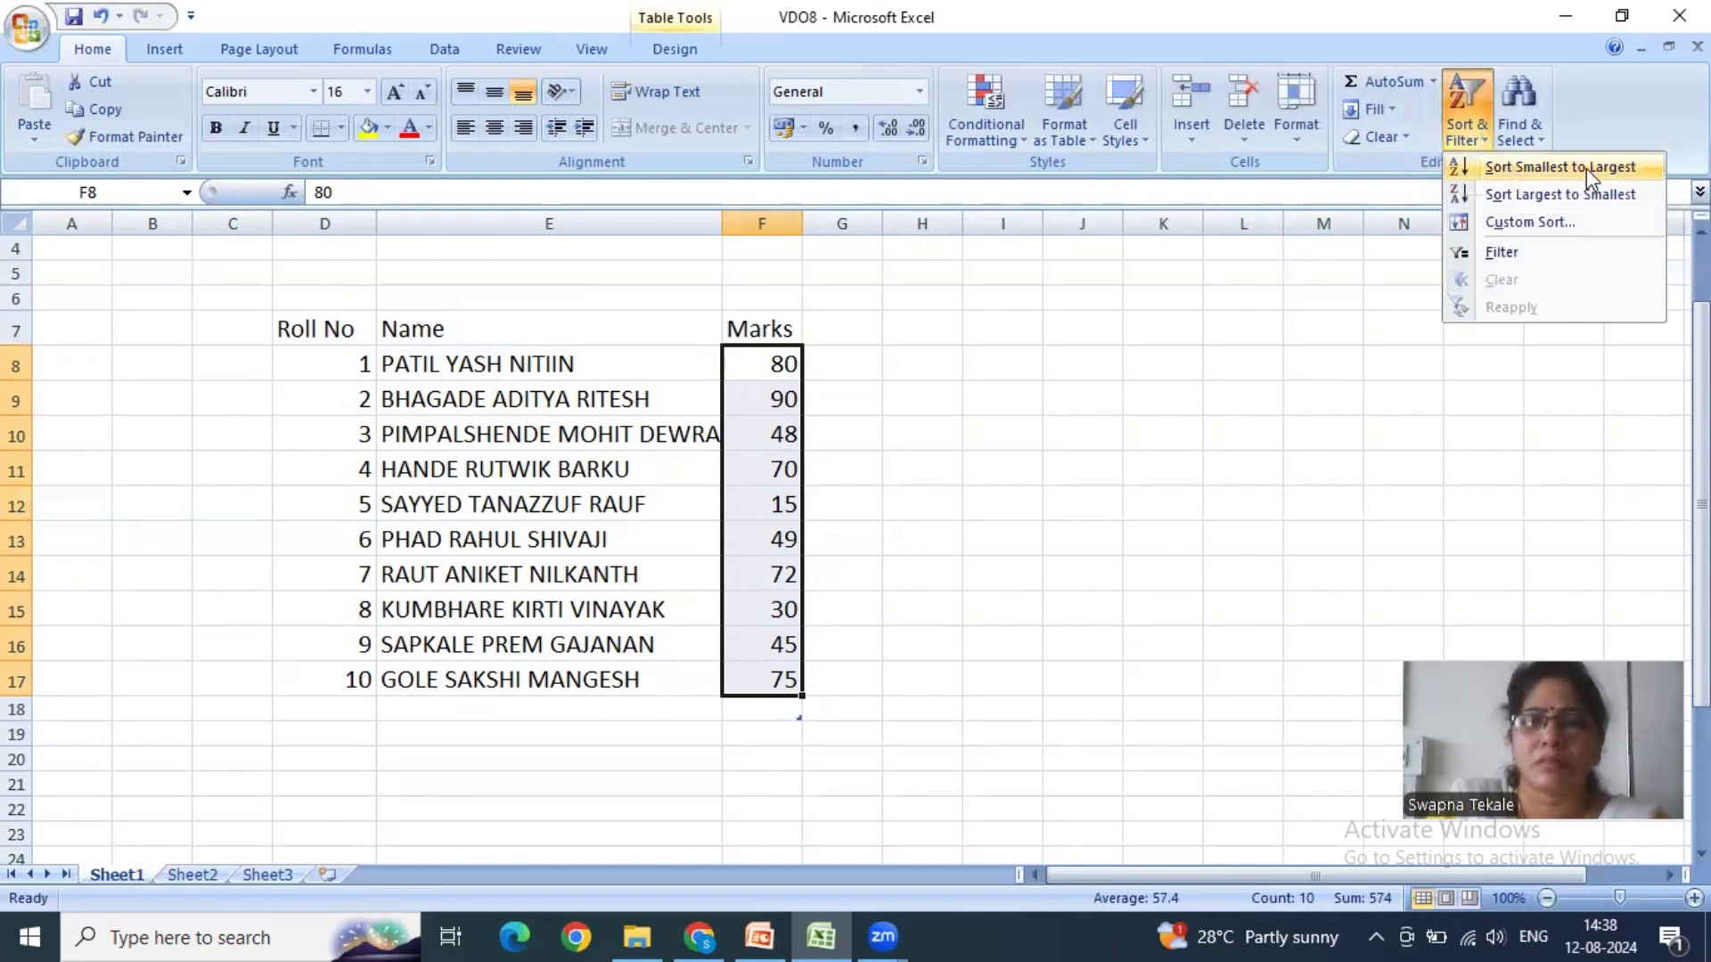
drag(325, 330, 784, 678)
click(1483, 141)
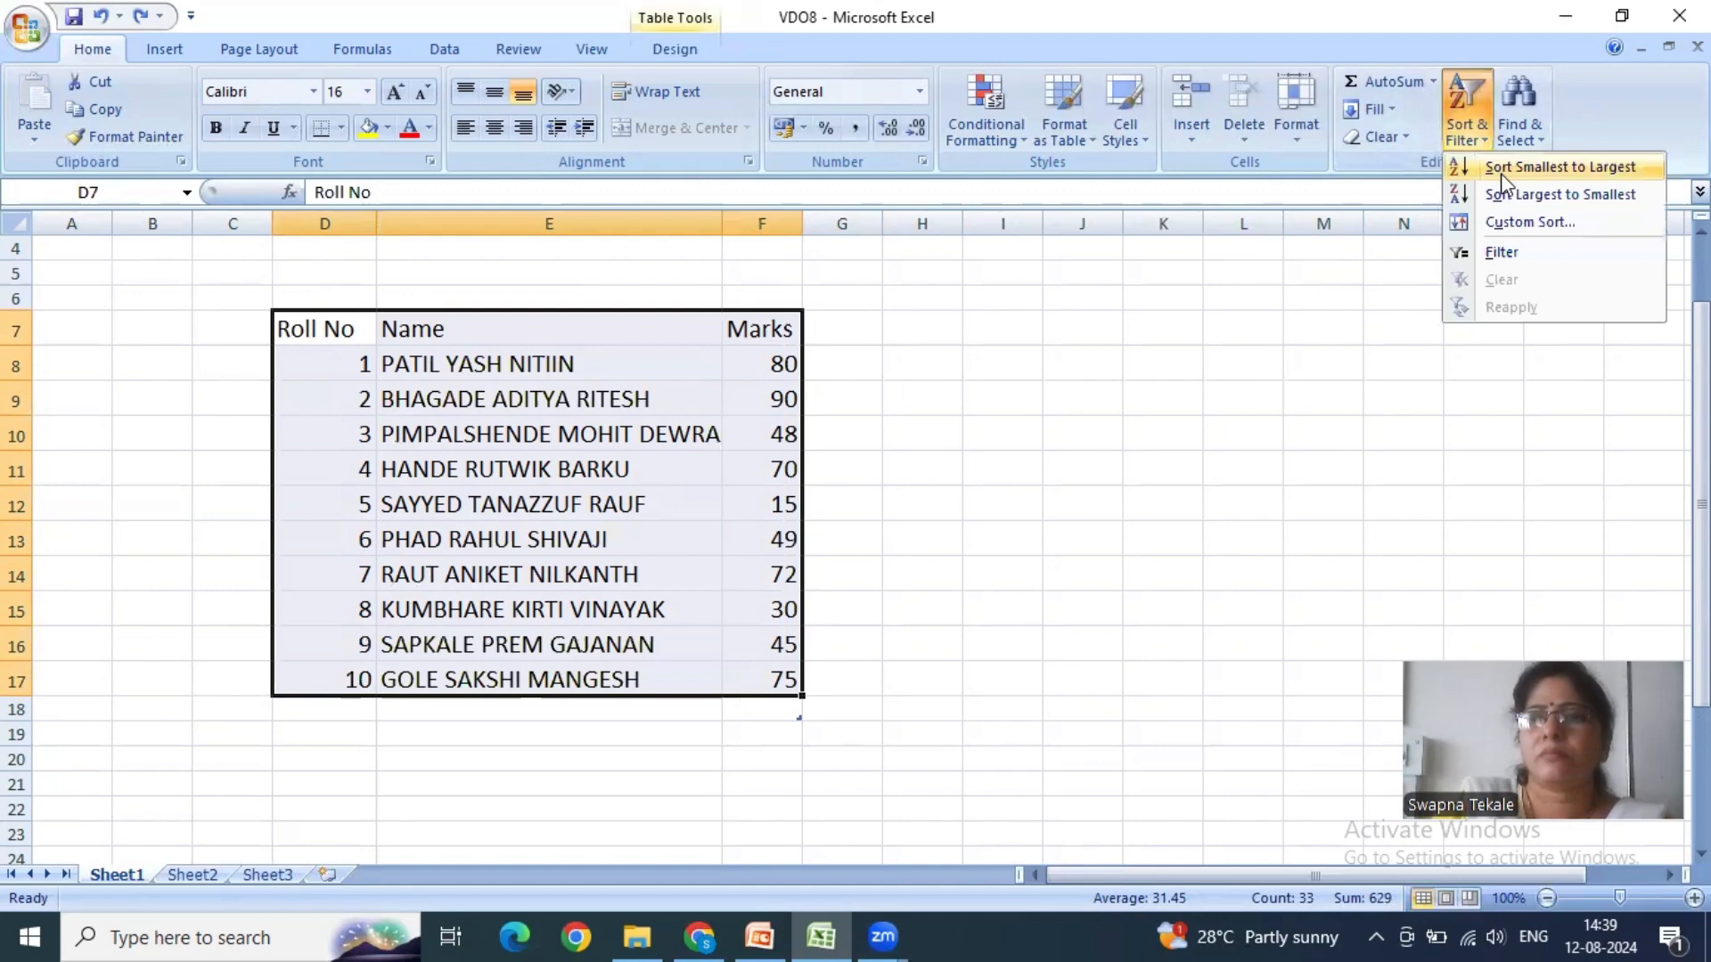
click(1500, 169)
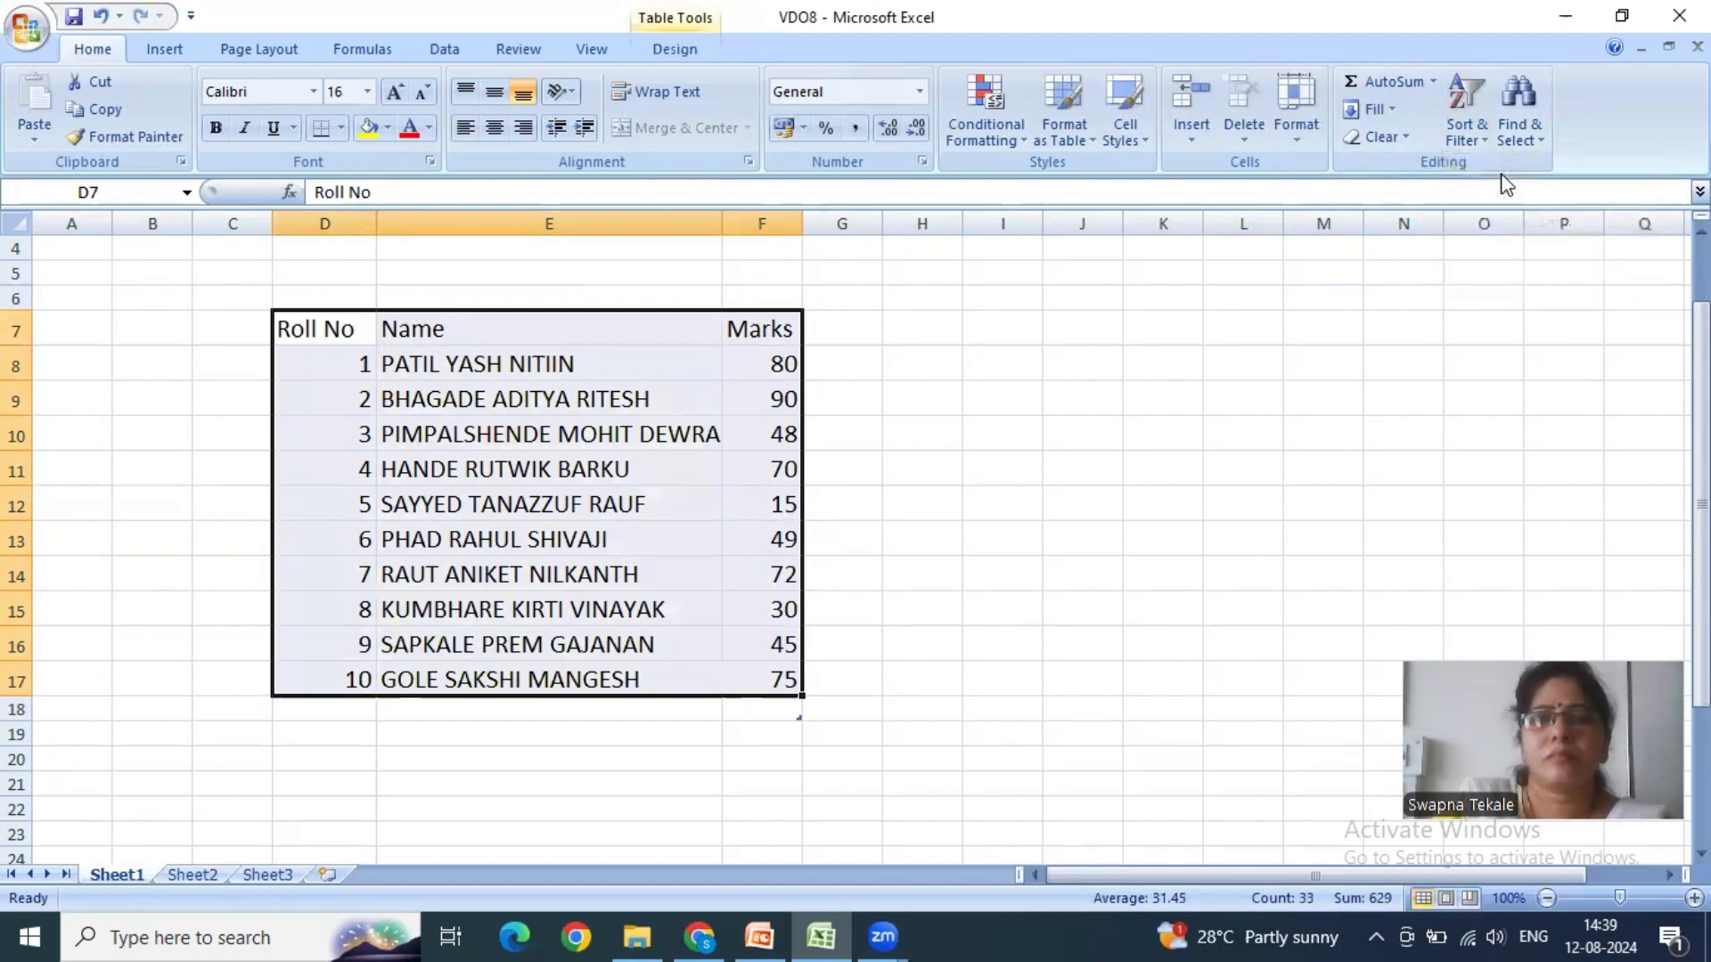
click(1463, 126)
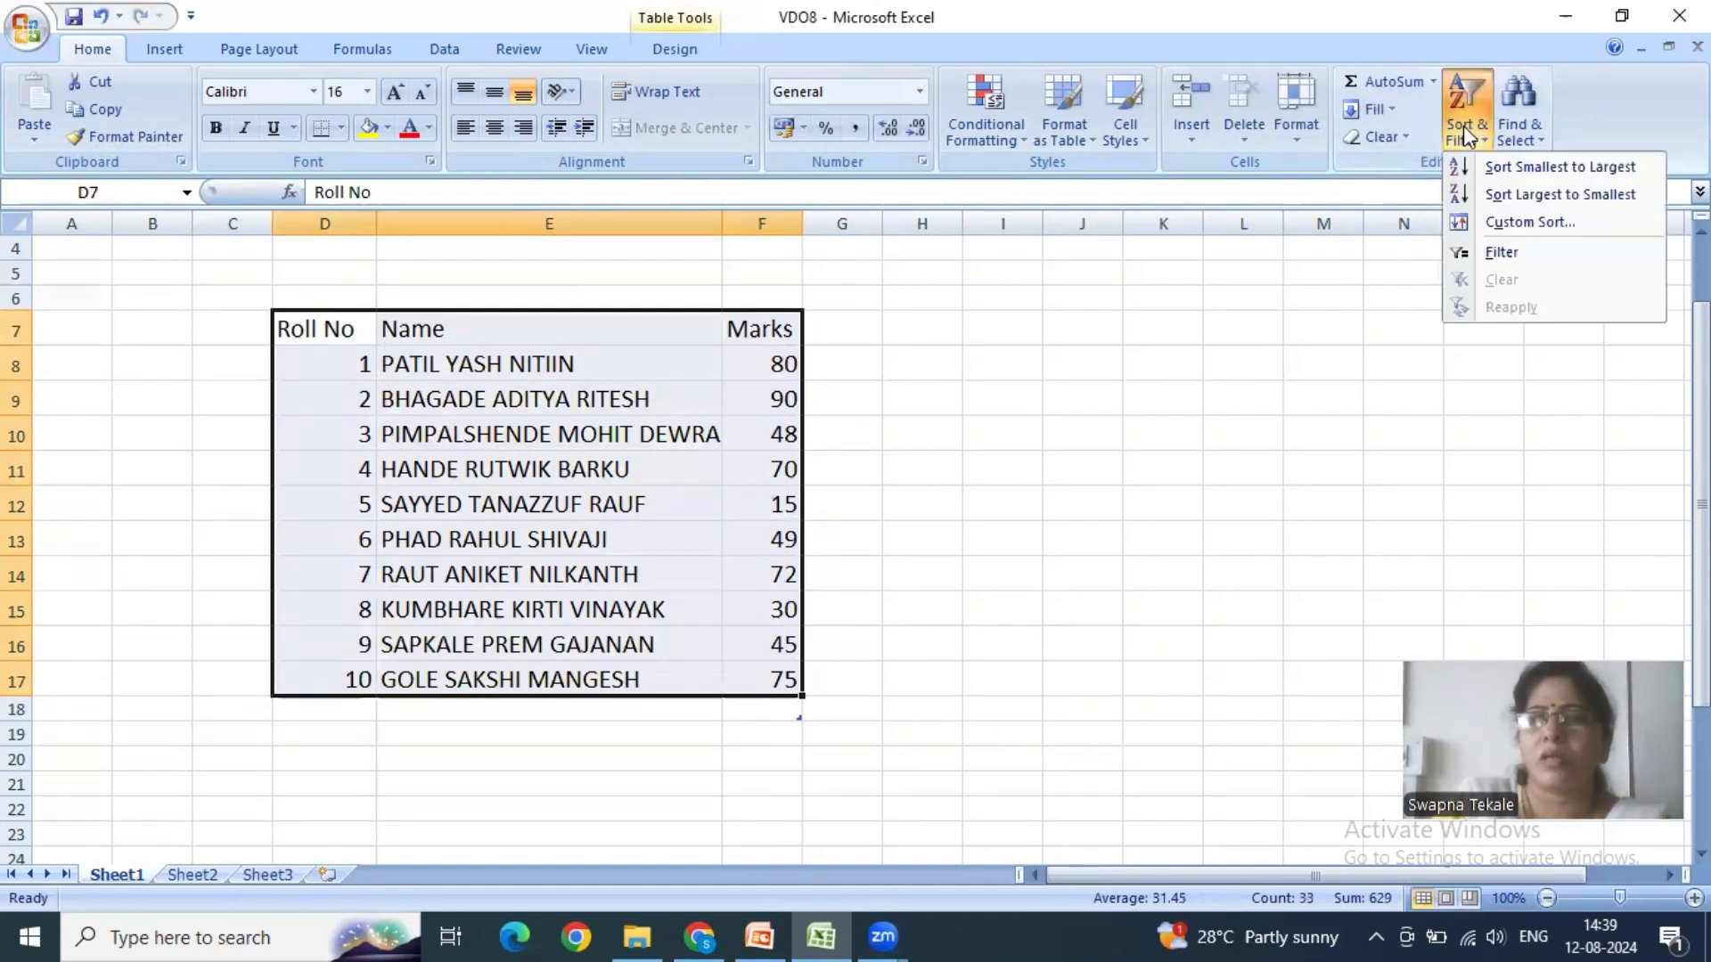
click(1505, 170)
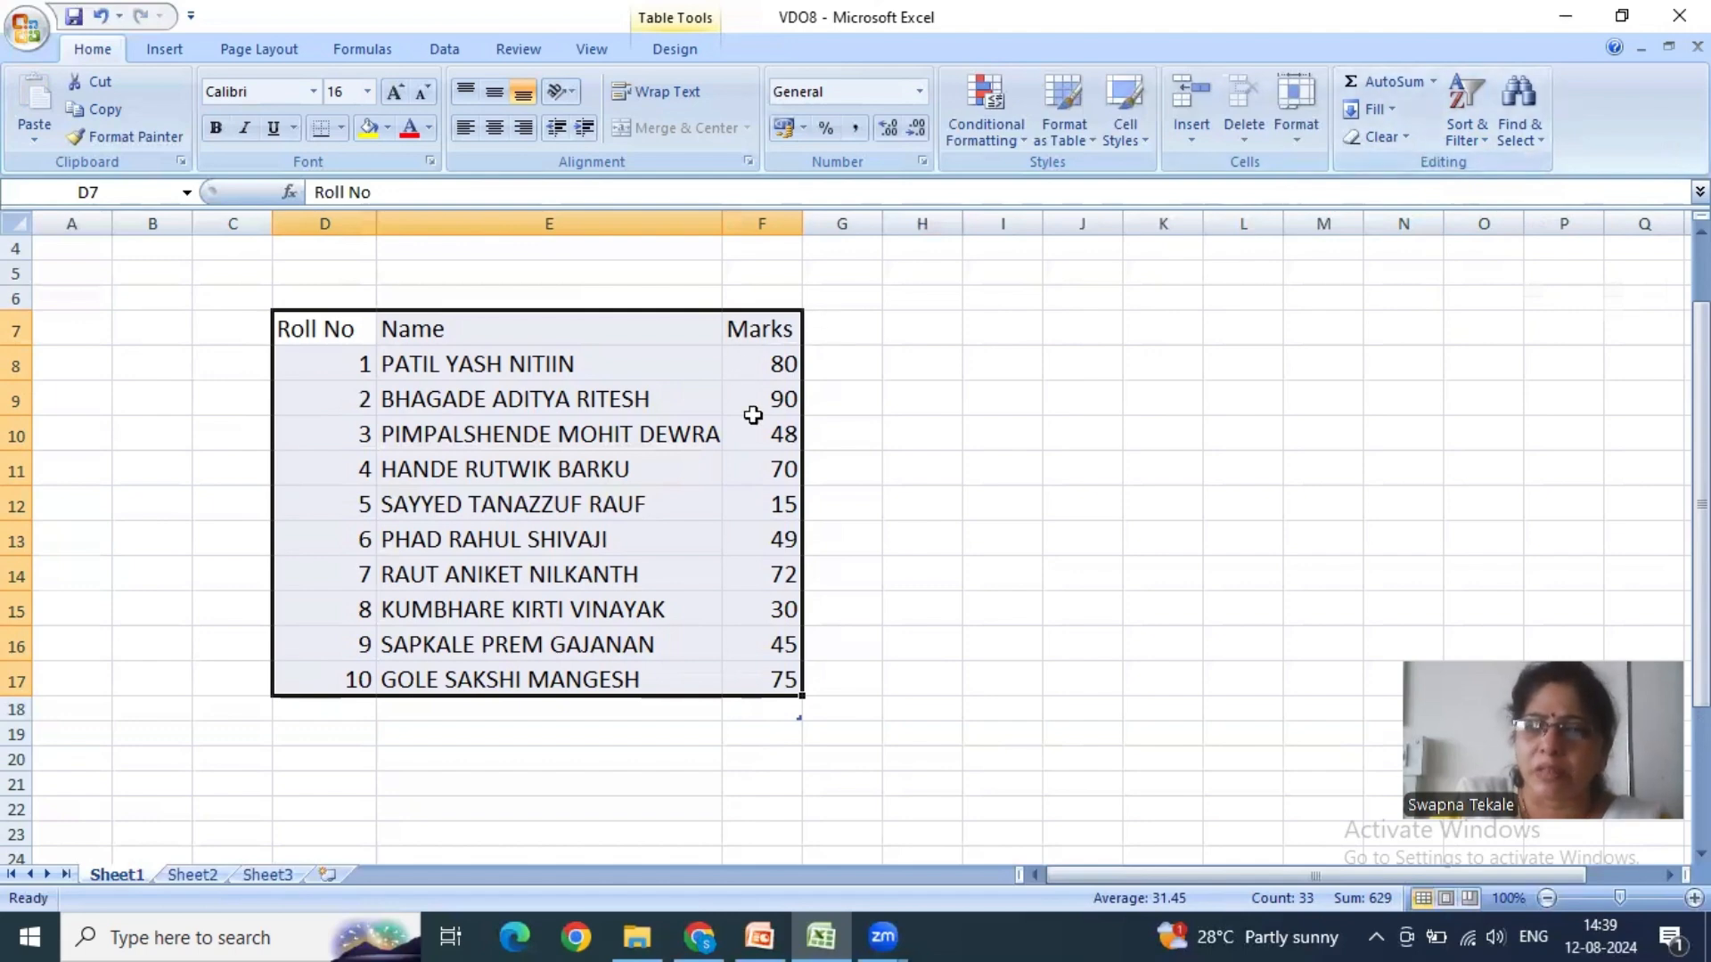
- Set up a custom sort of the marks table by the Marks column, sorting on Values
click(1468, 134)
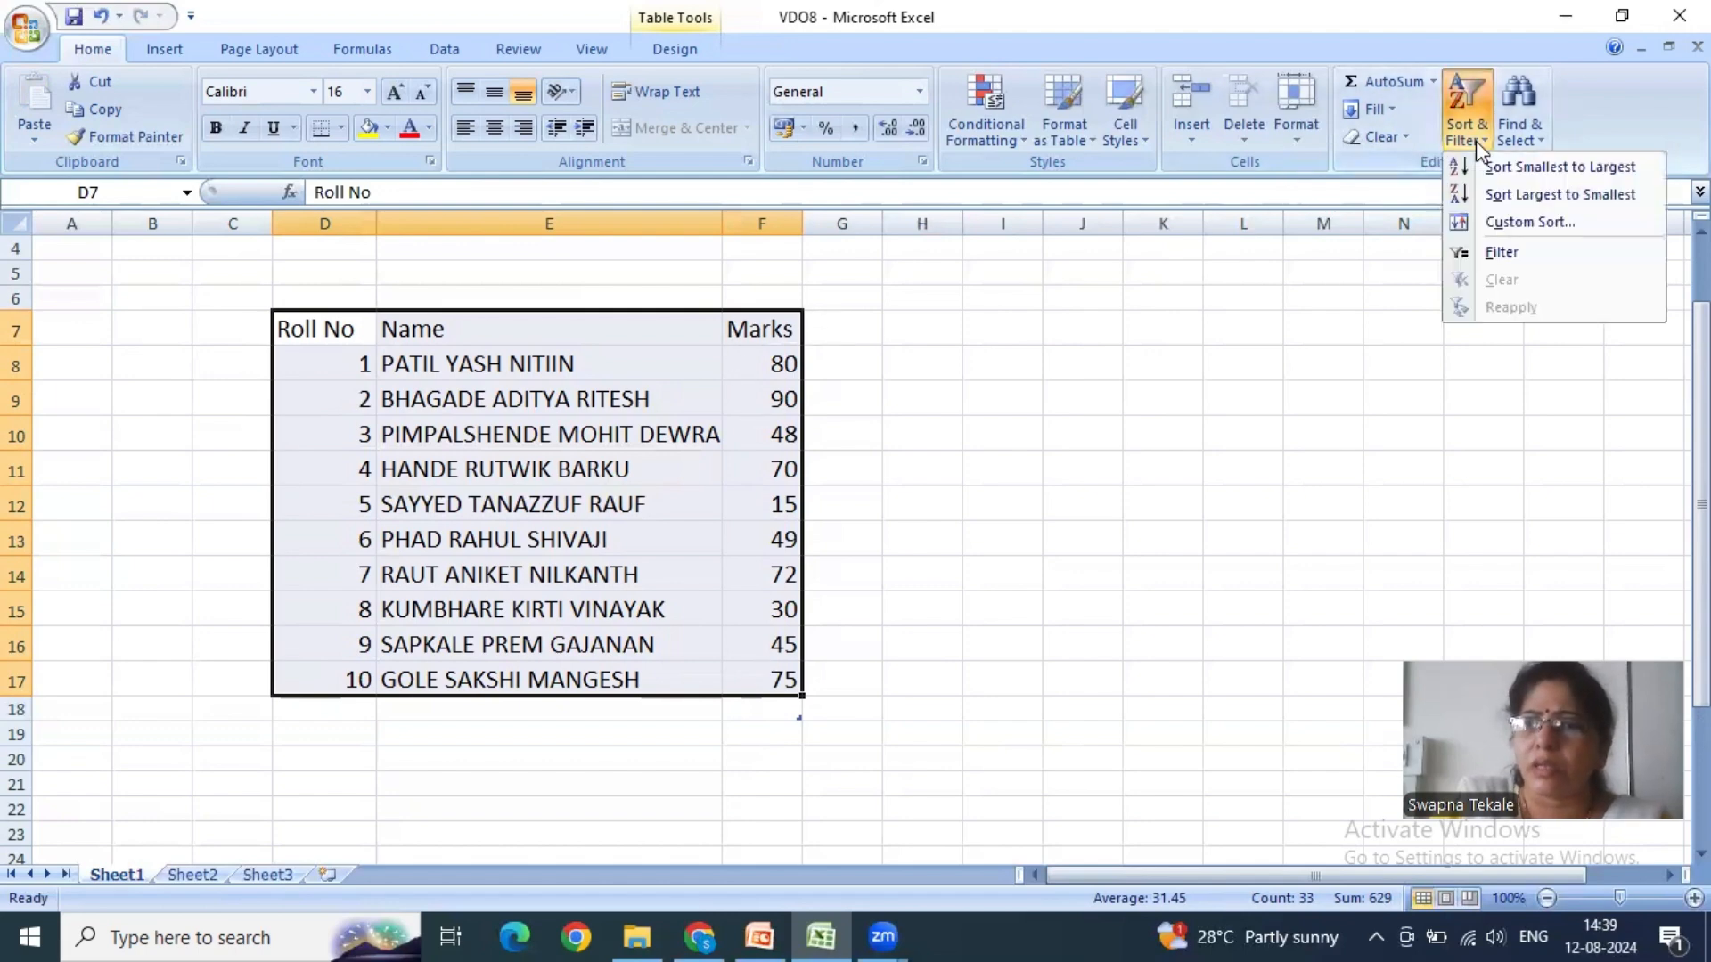
click(1481, 221)
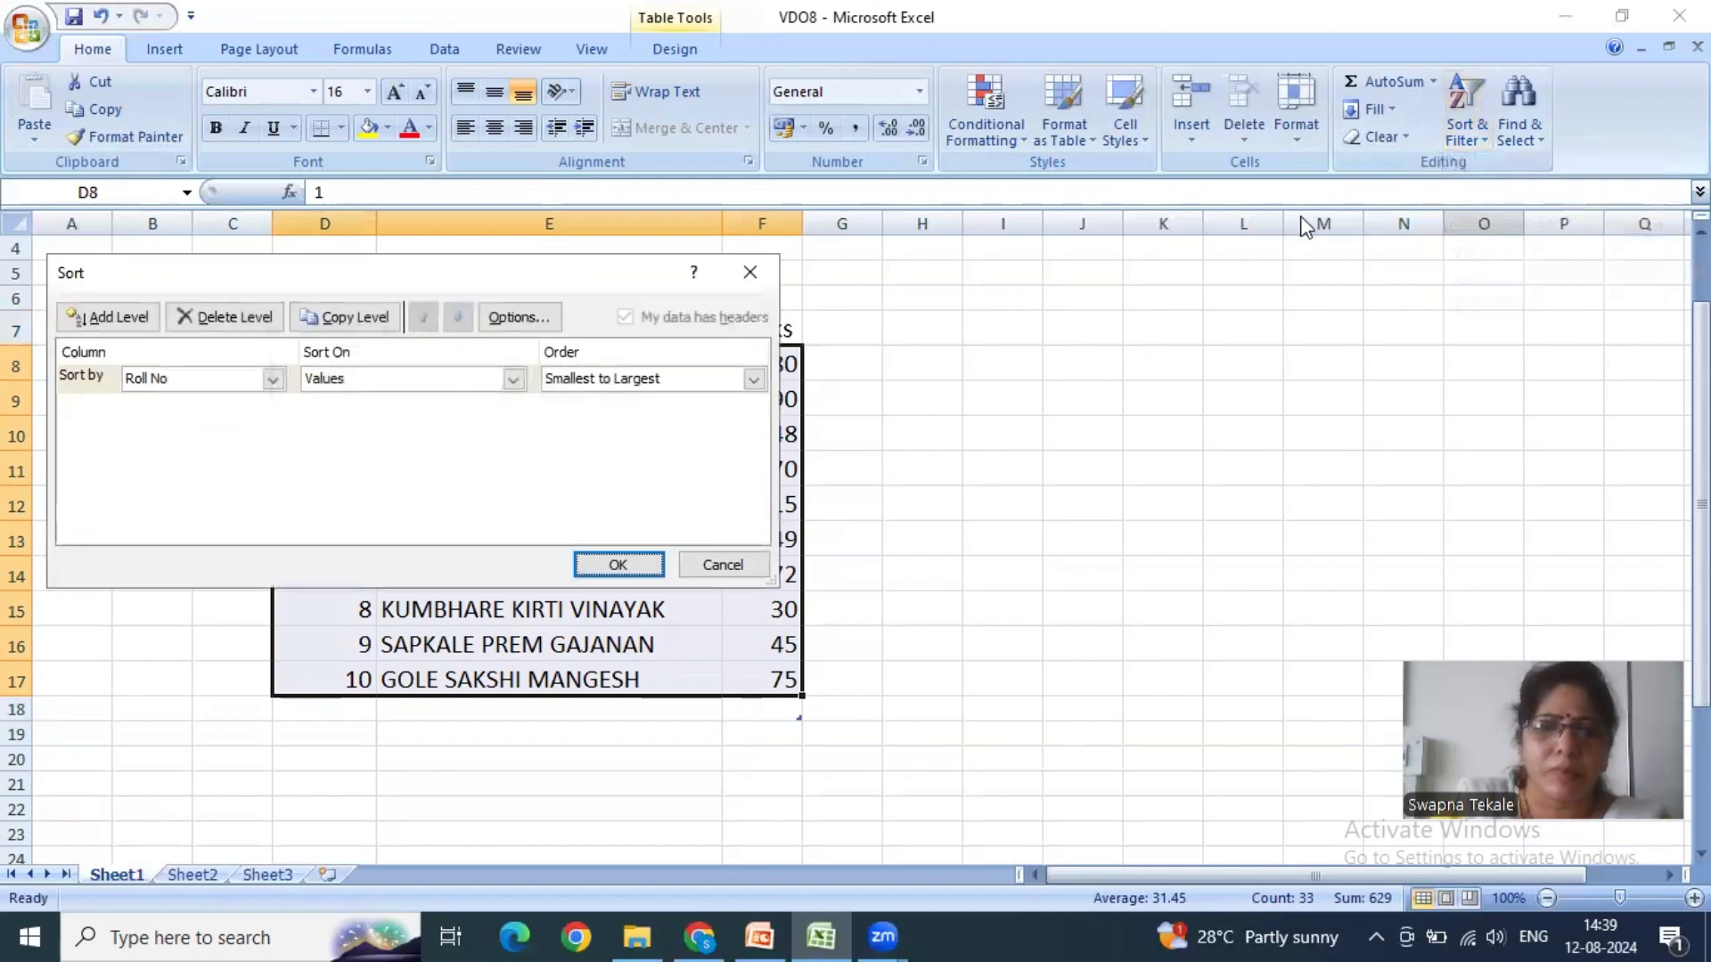
drag(499, 281, 1265, 230)
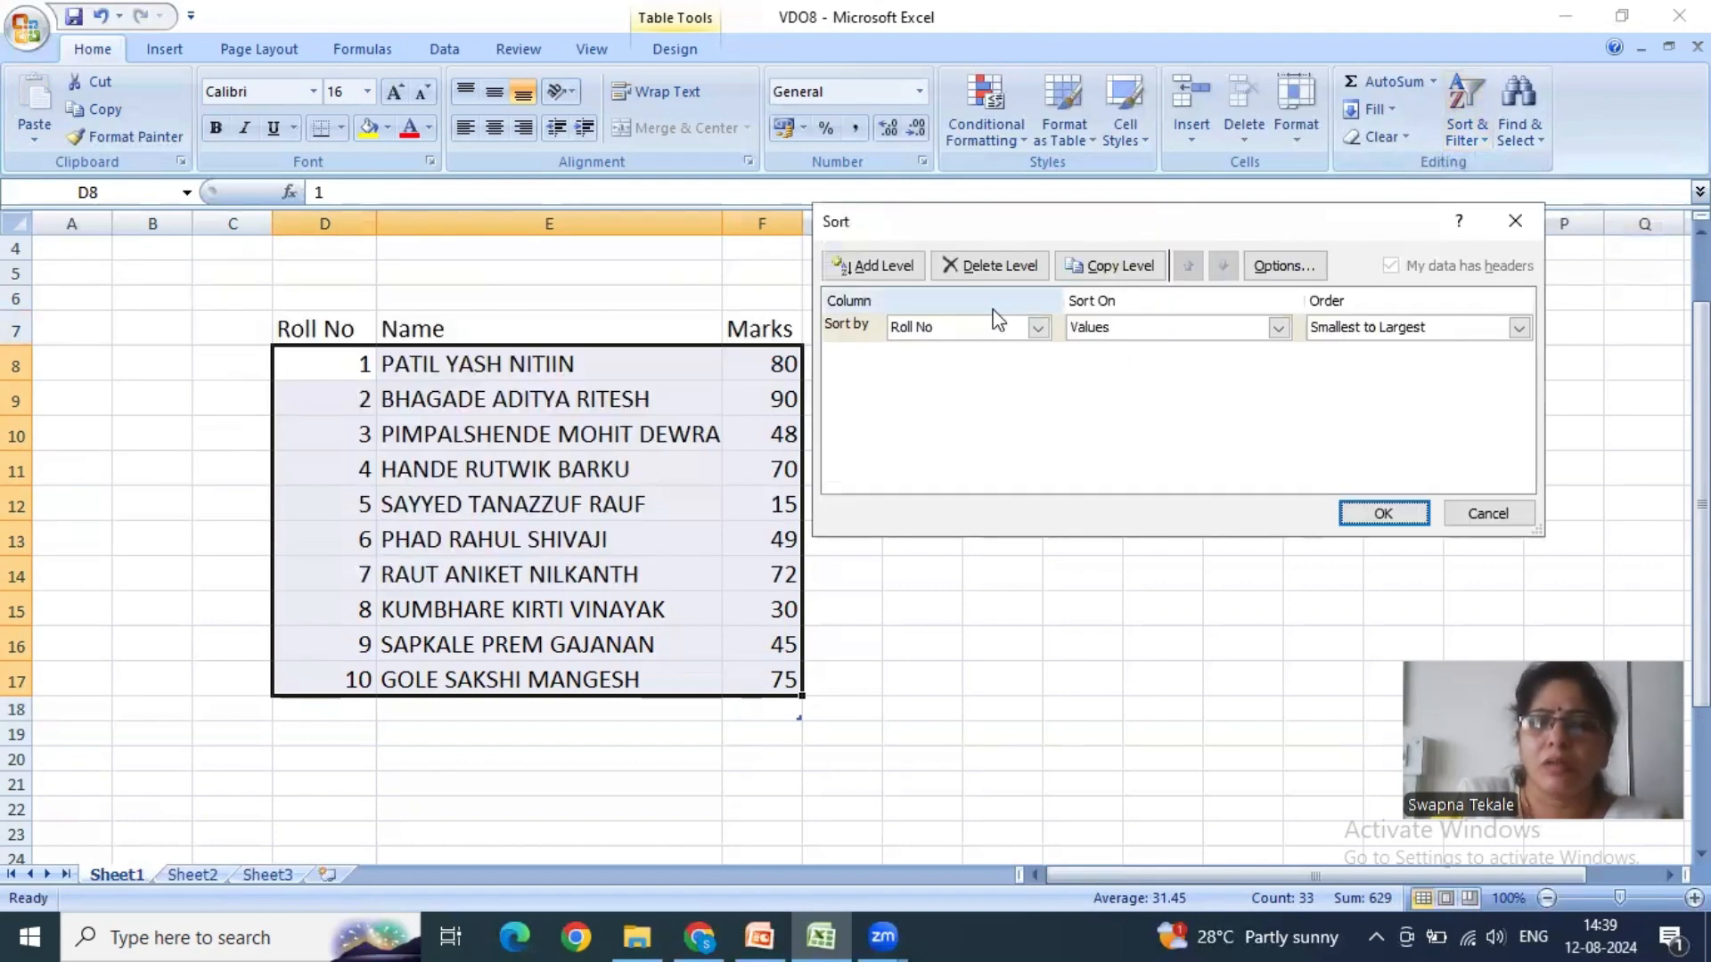
click(1038, 328)
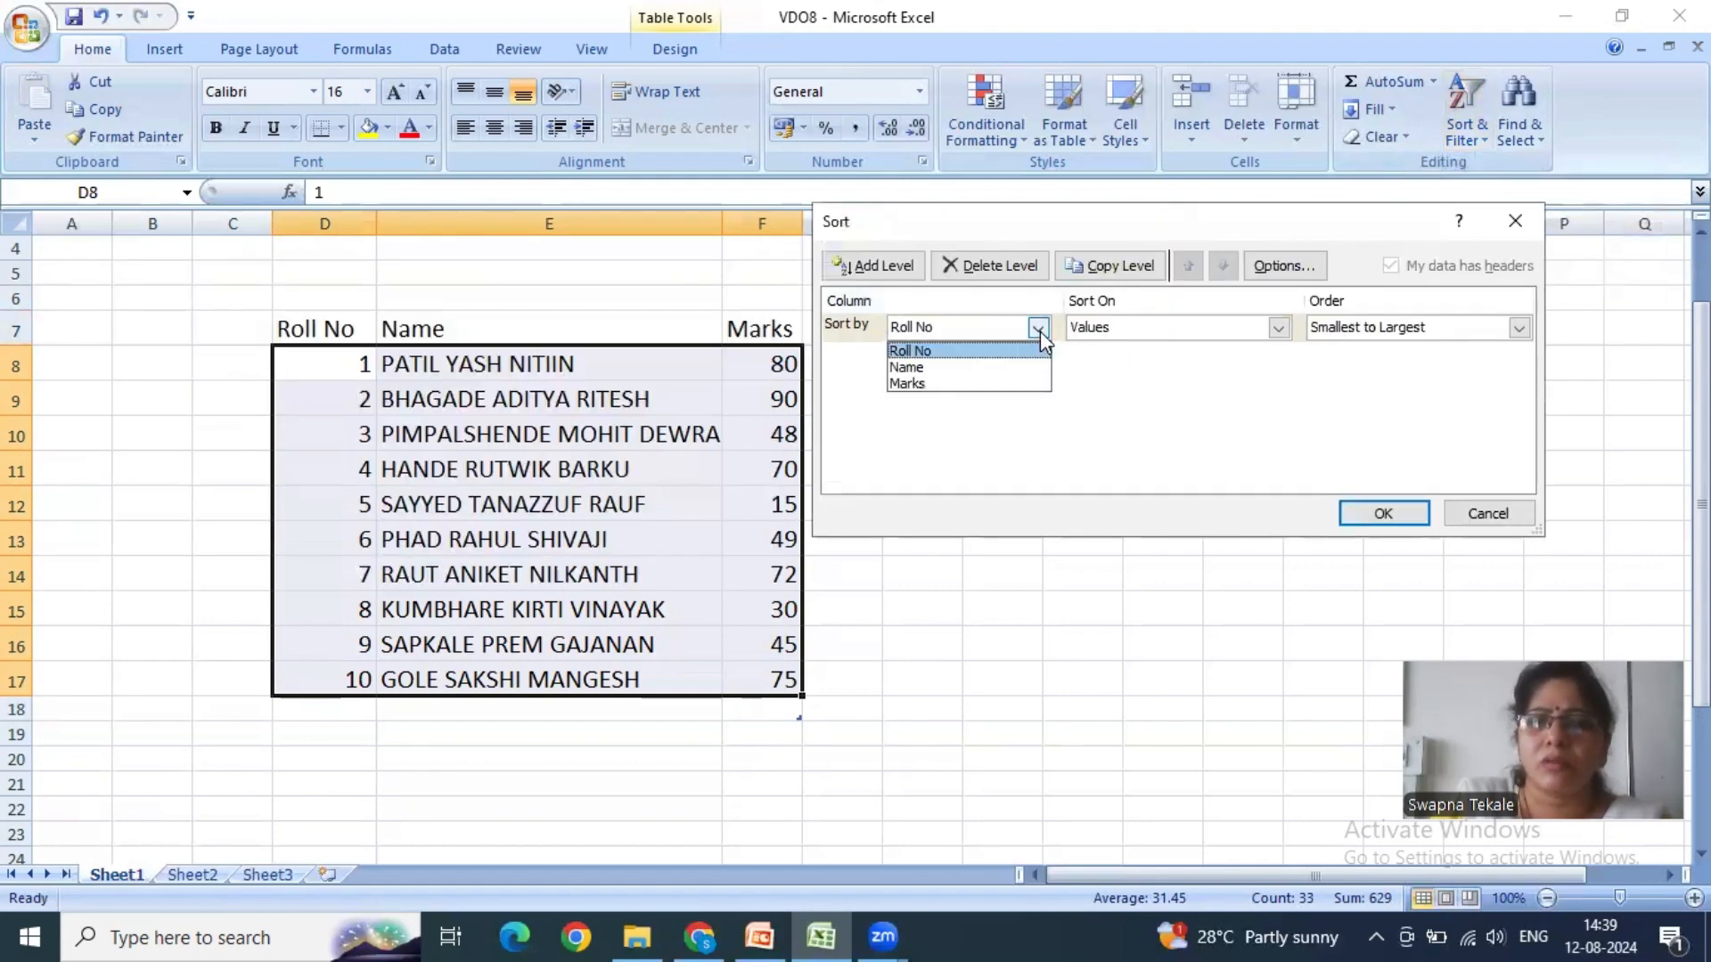
click(931, 384)
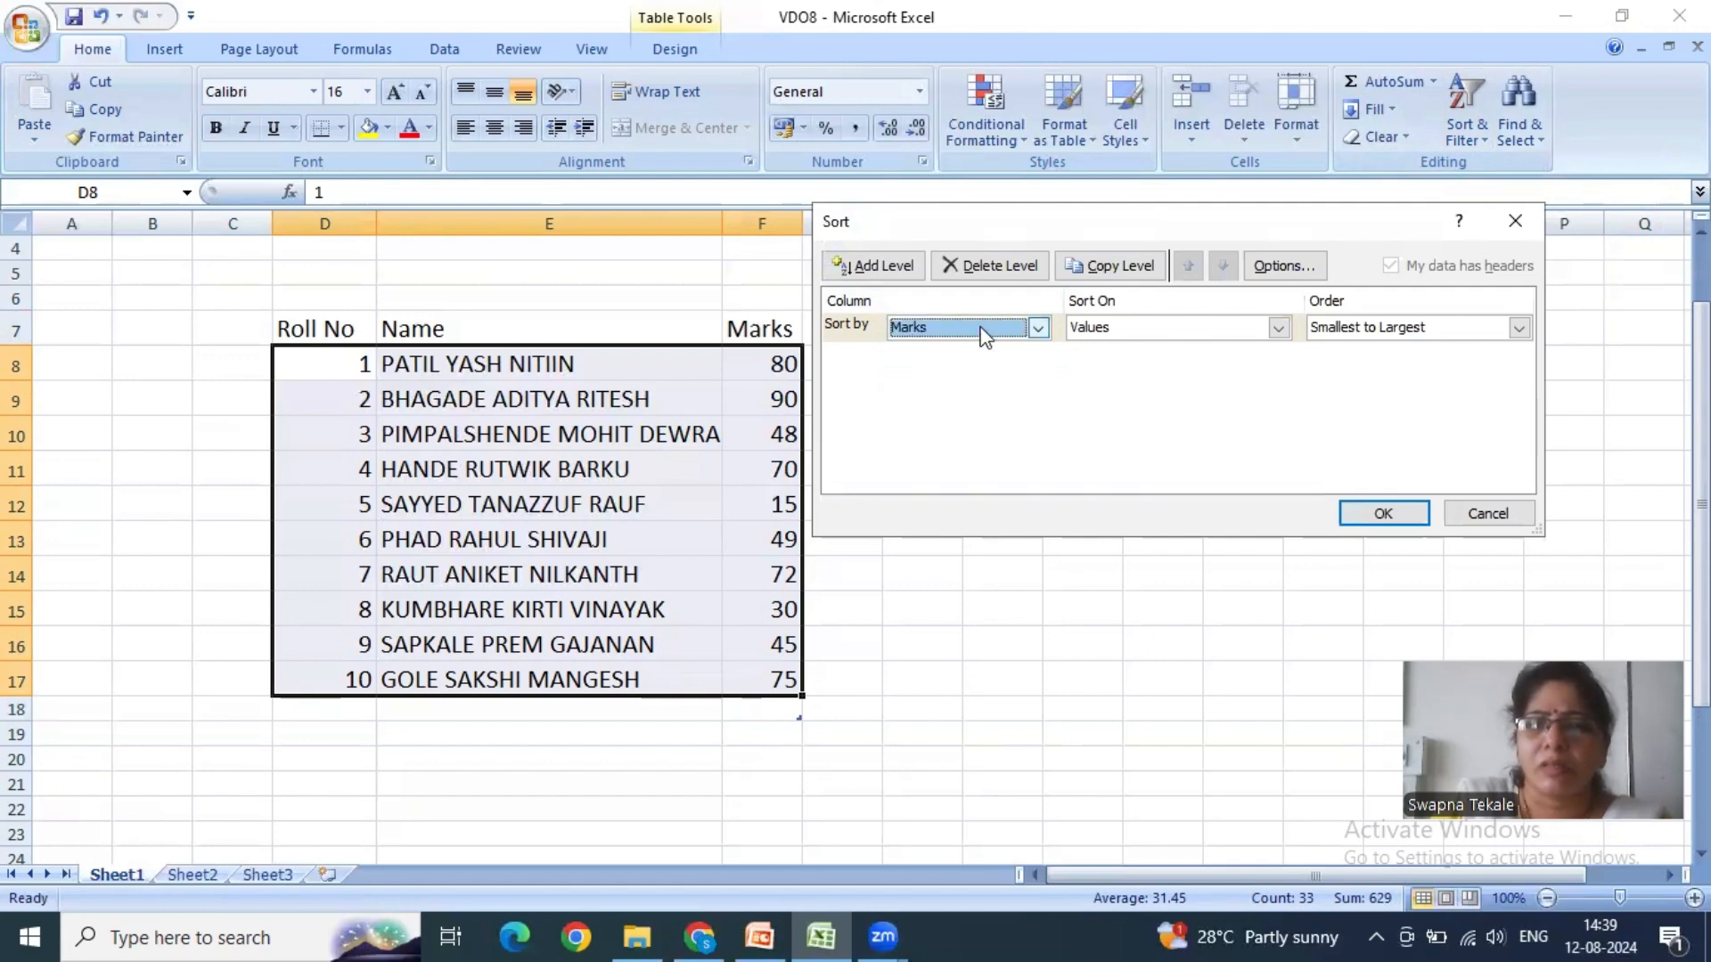
click(1279, 328)
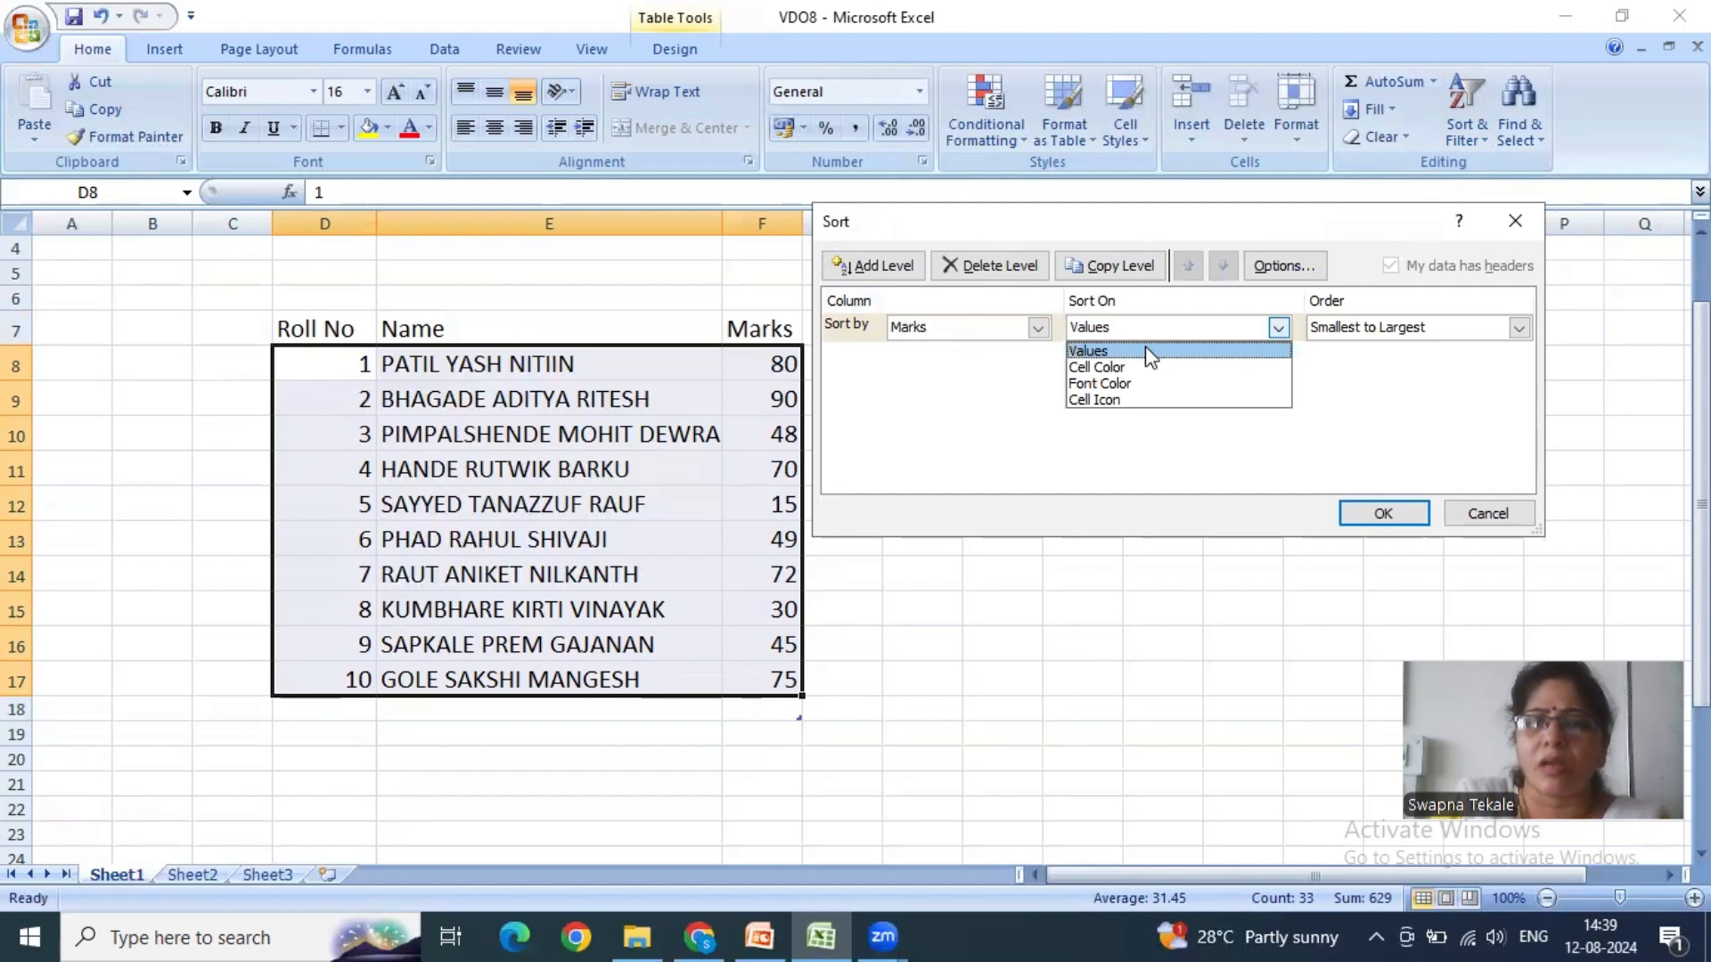
click(1147, 350)
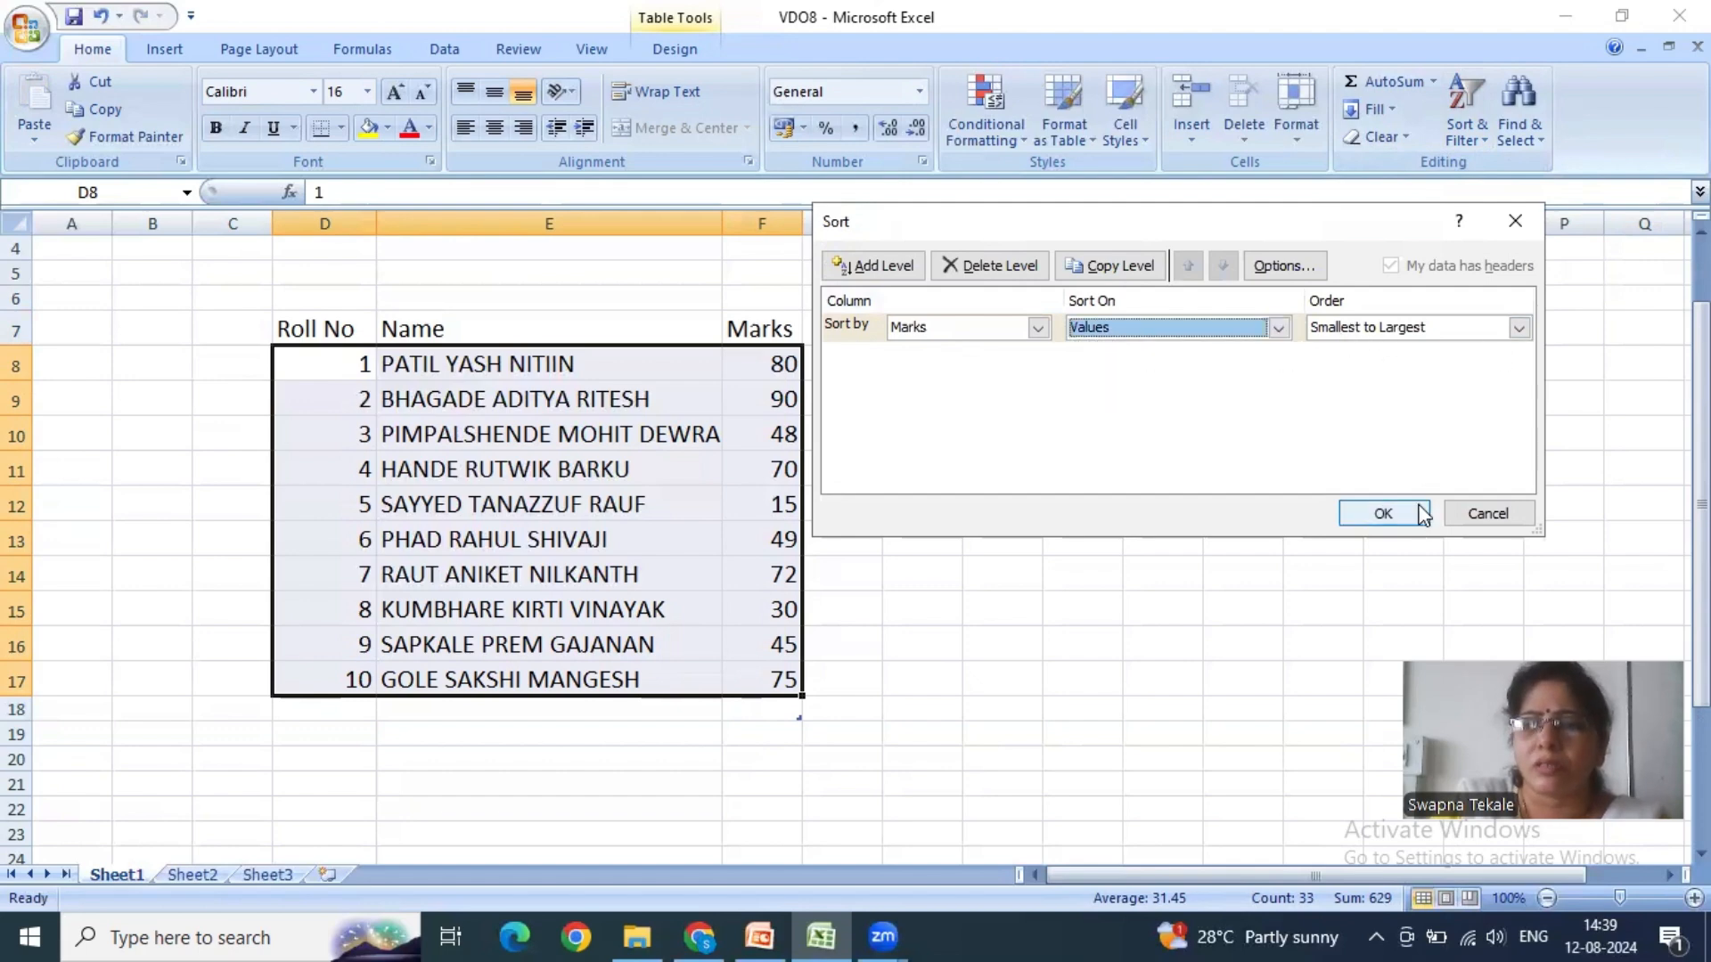
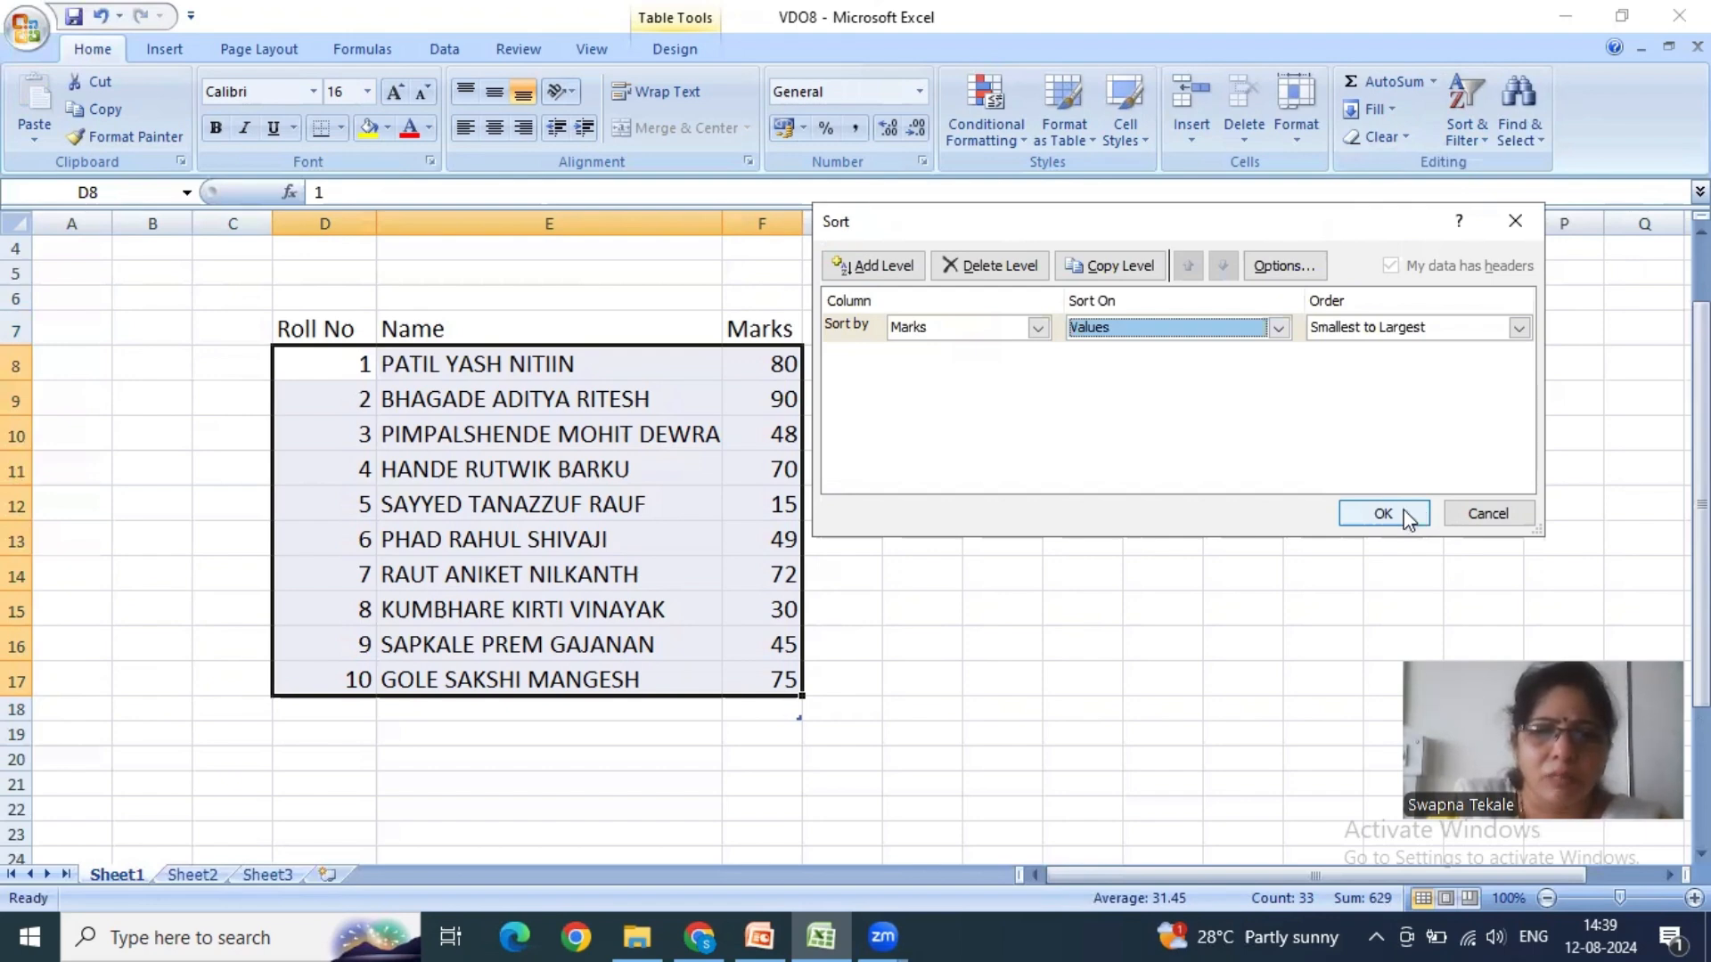
- Apply the custom sort of the marks table by Marks, ordered Smallest to Largest, and inspect the row with 80 marks
click(1382, 514)
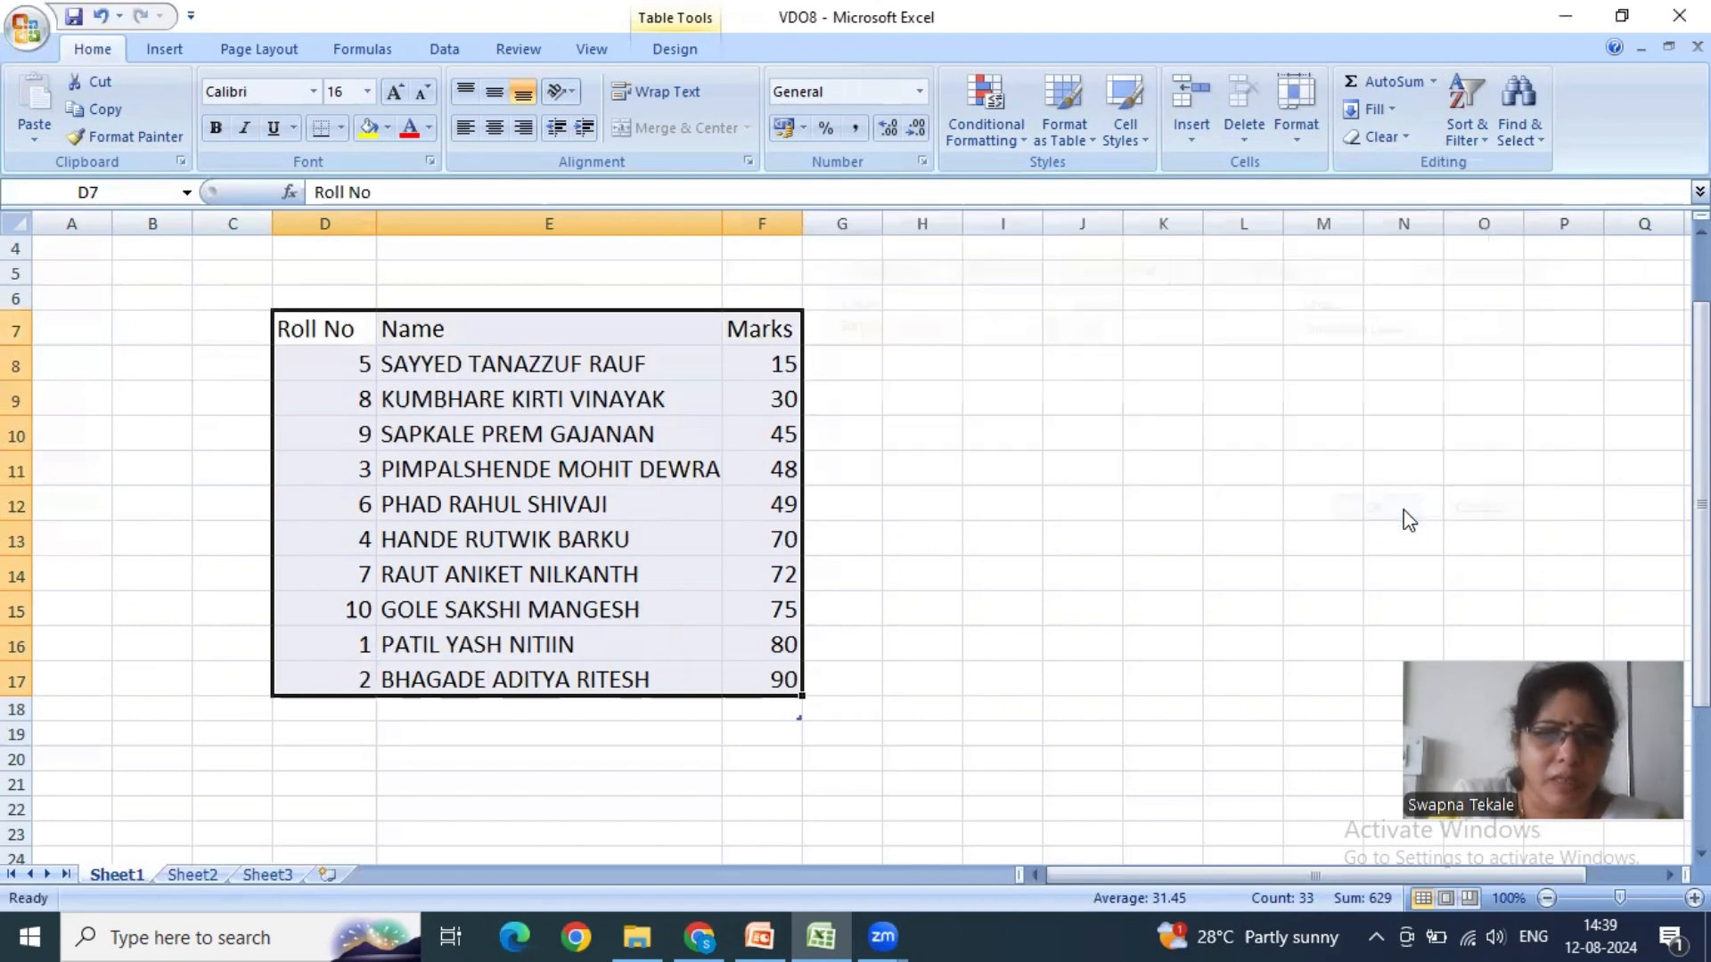
click(776, 644)
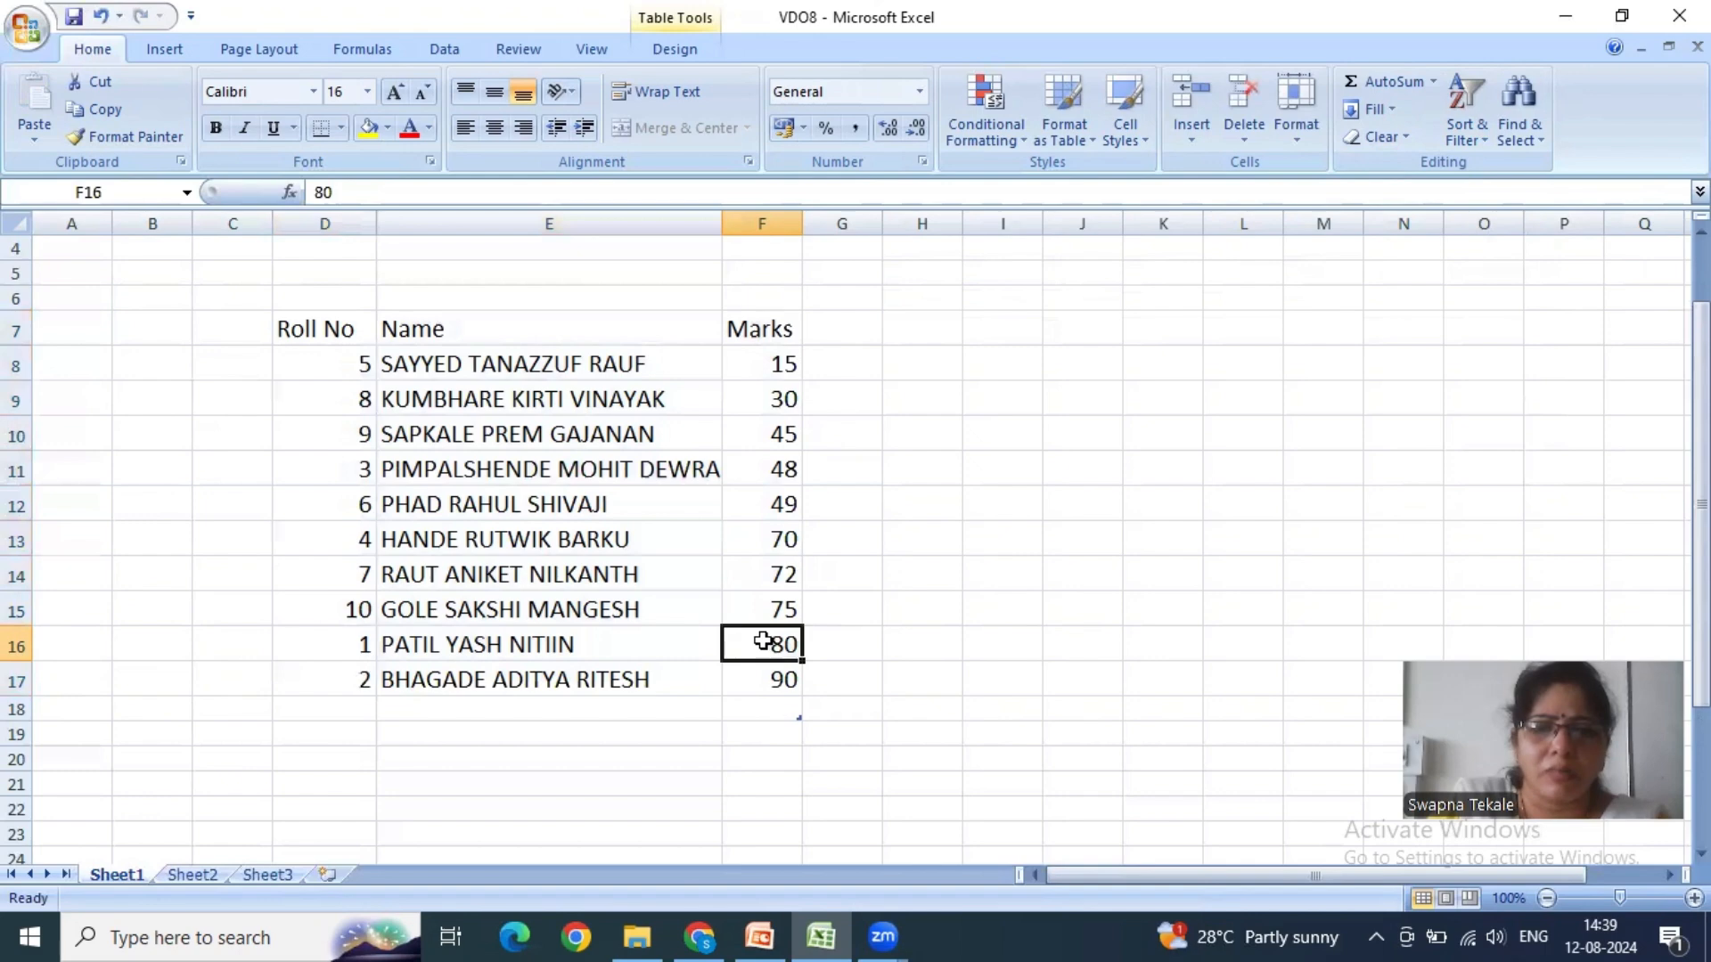
click(453, 645)
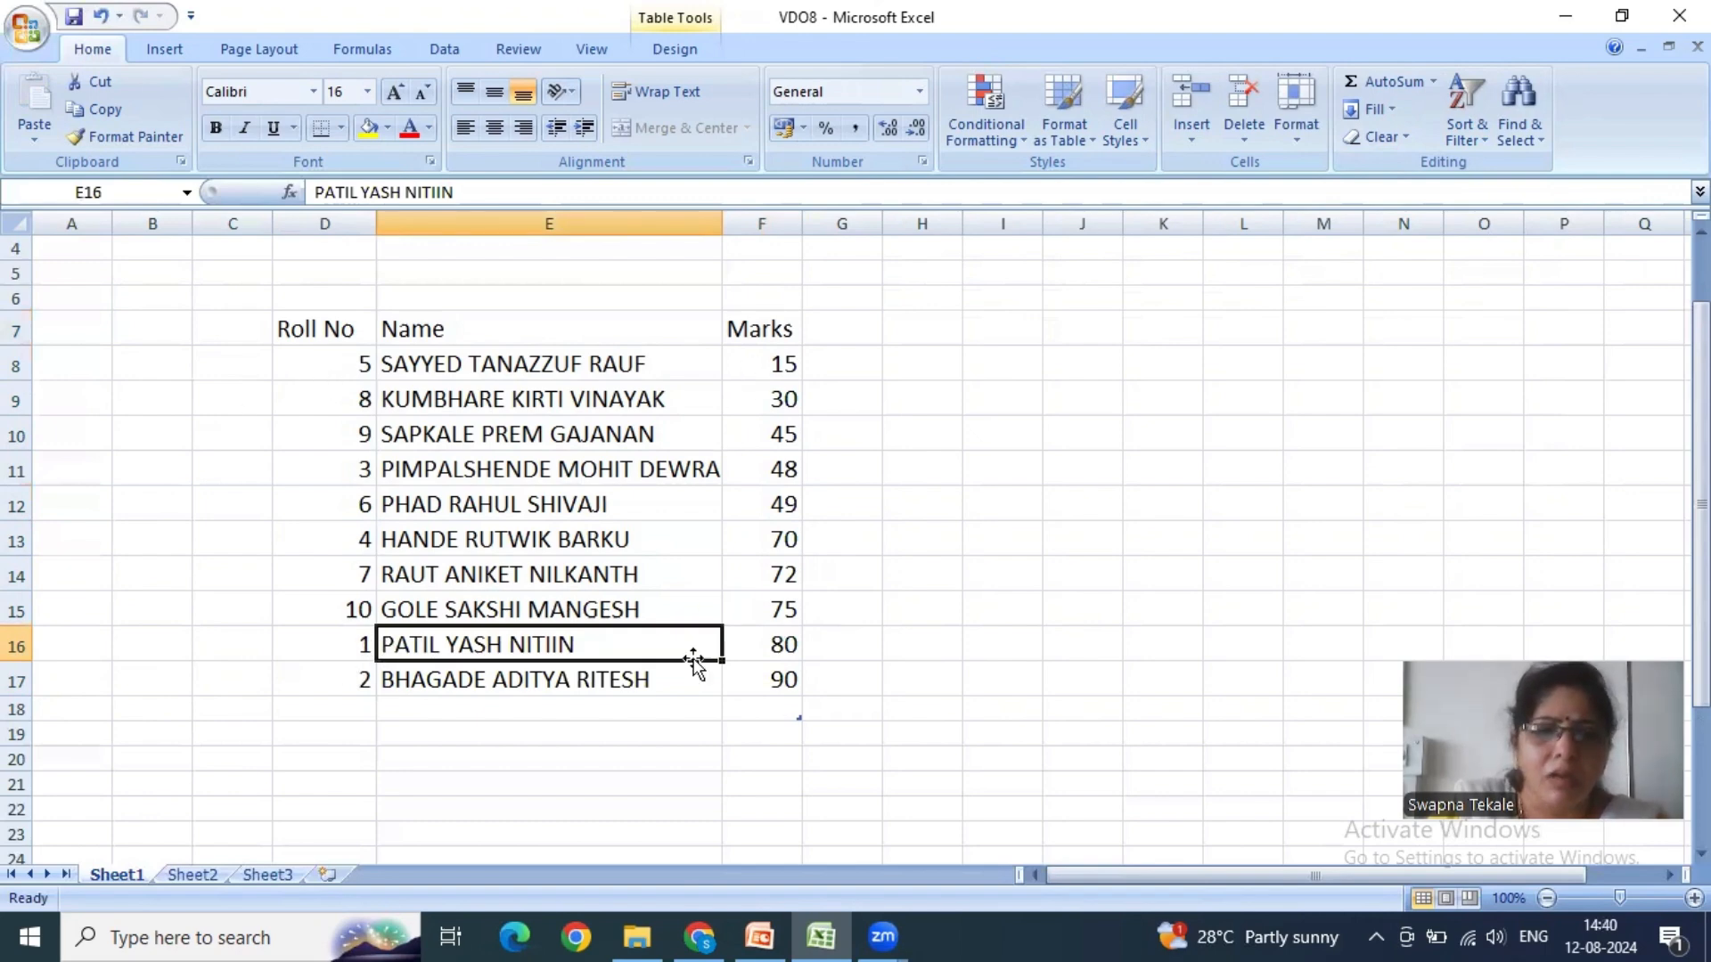
drag(321, 335, 778, 679)
click(1473, 135)
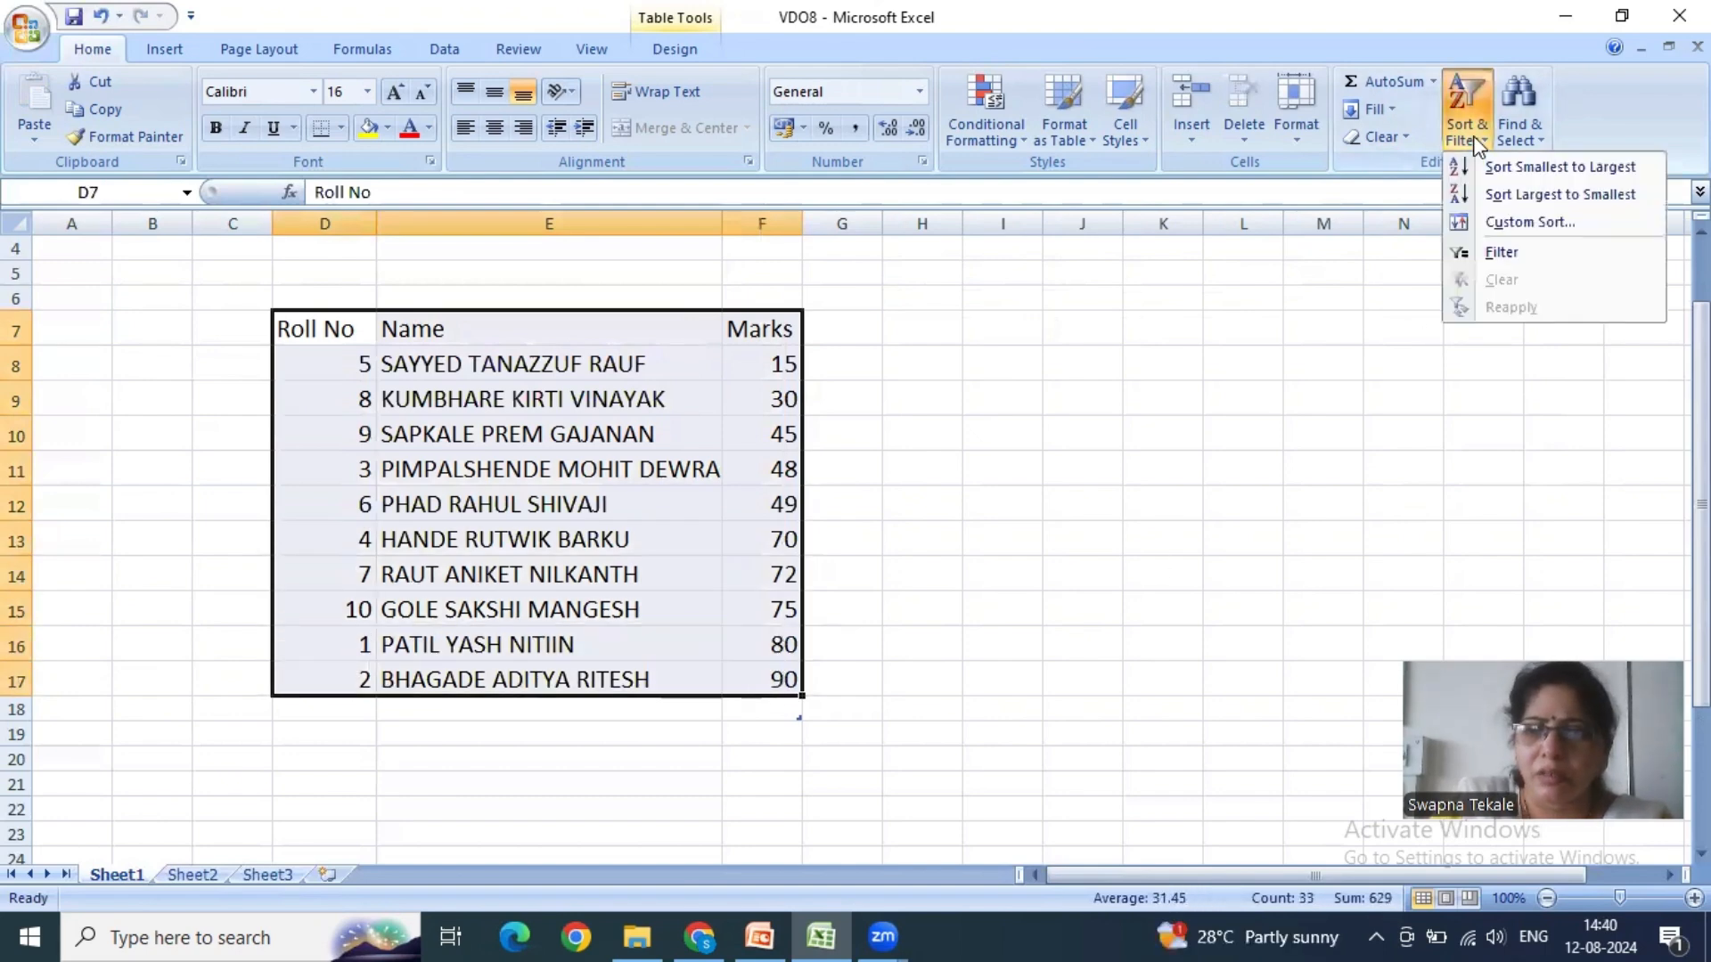
click(1501, 221)
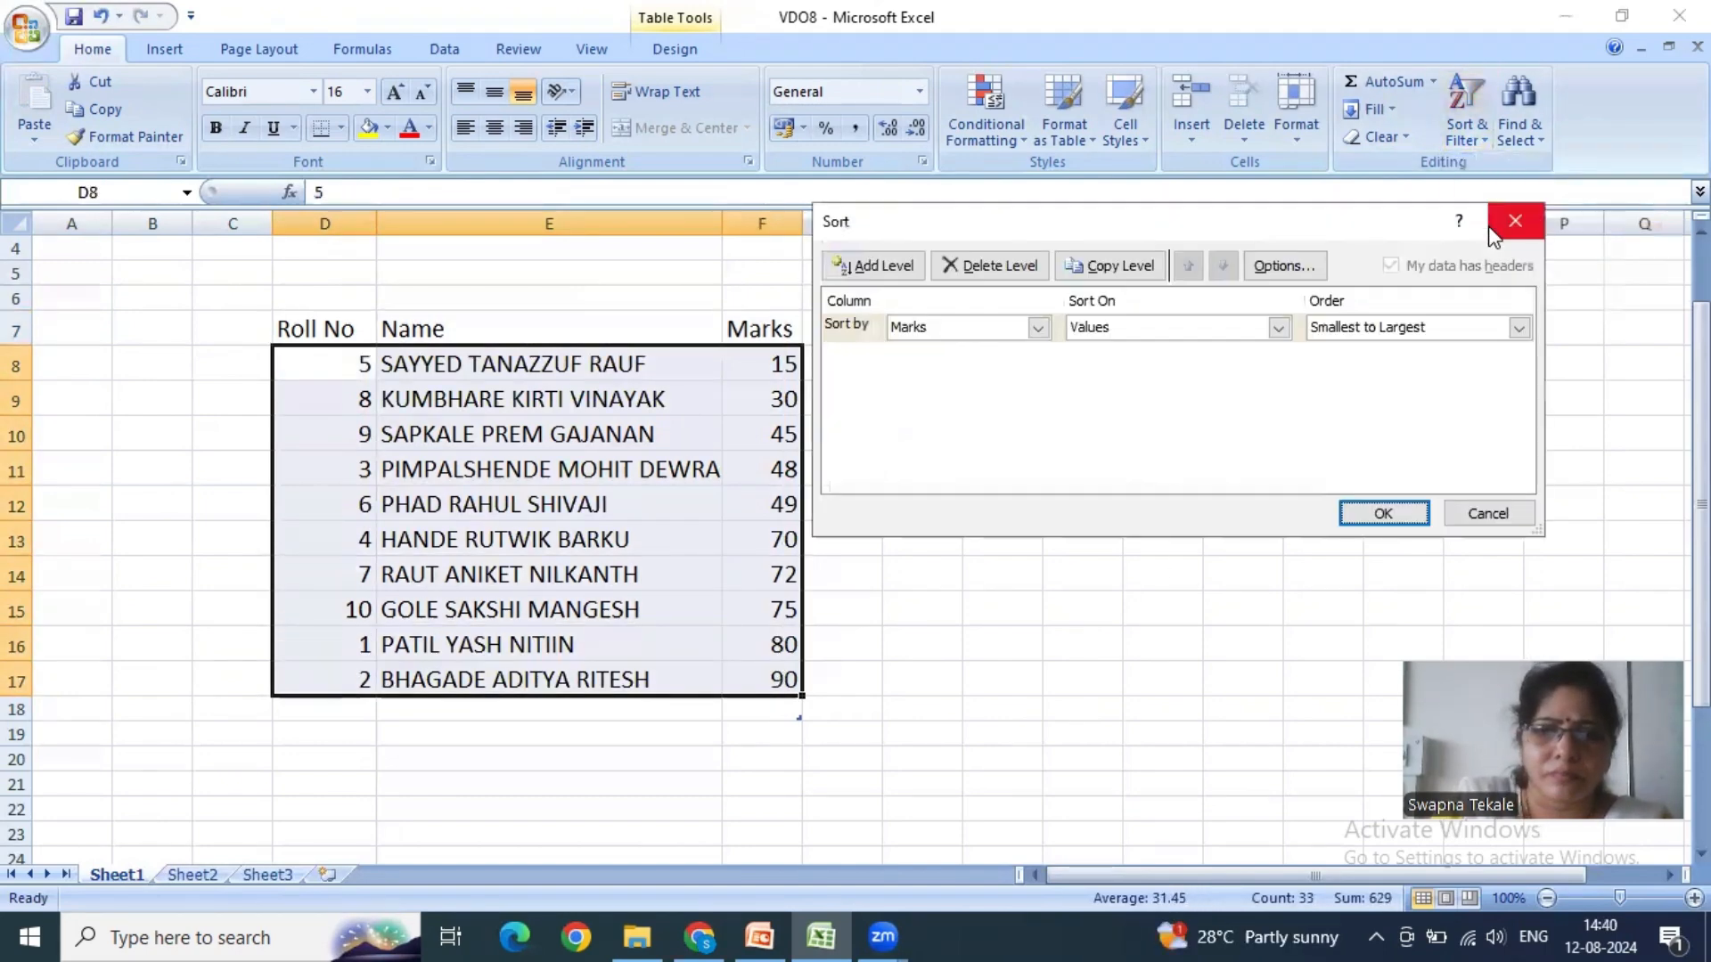
click(1484, 513)
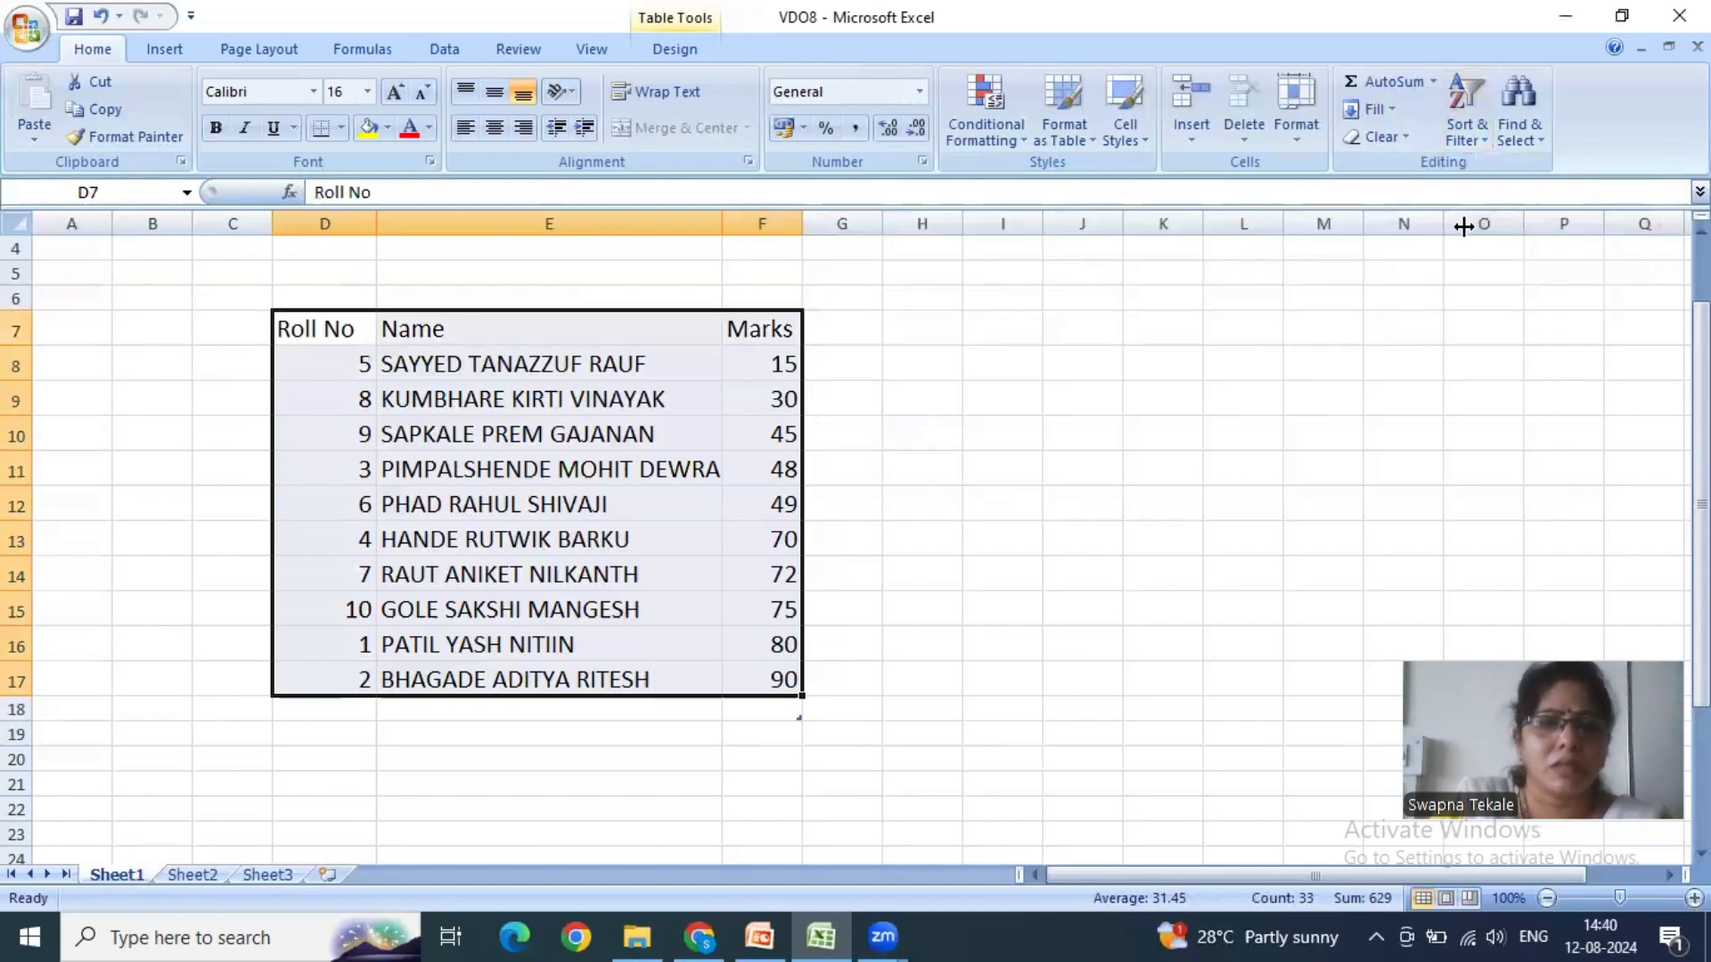
- Custom sort the marks table D7:F17 by Roll No on Values, ordered Largest to Smallest
click(1478, 132)
click(1512, 225)
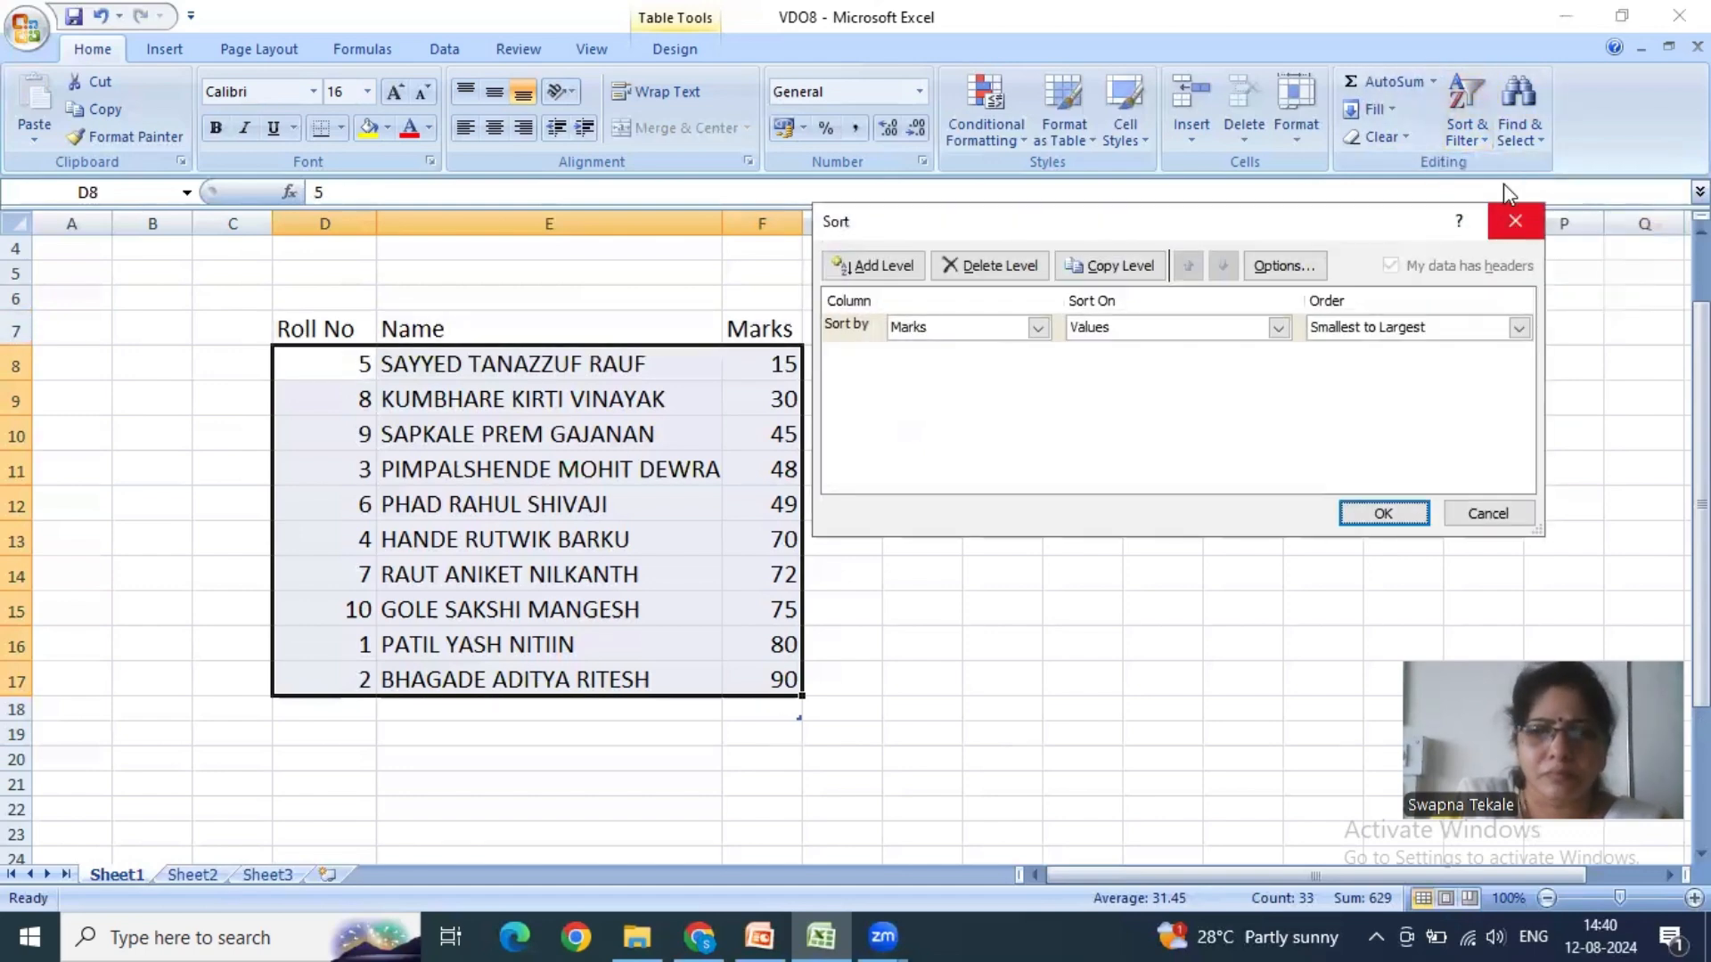
click(1037, 329)
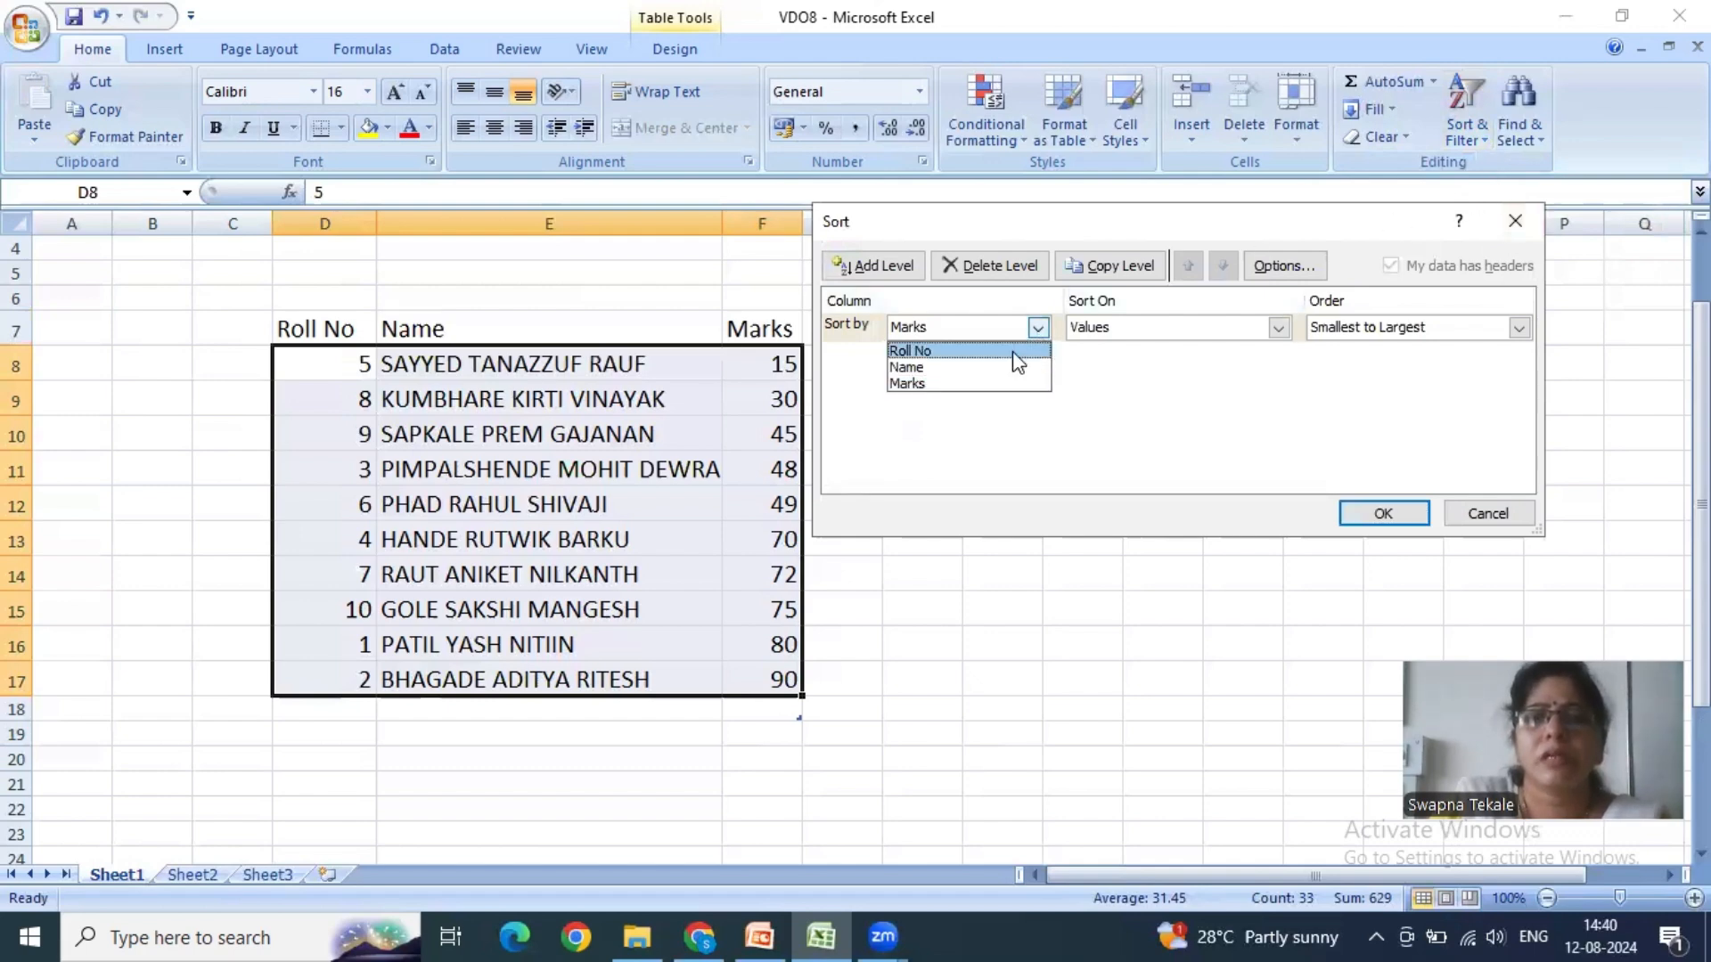
click(1020, 351)
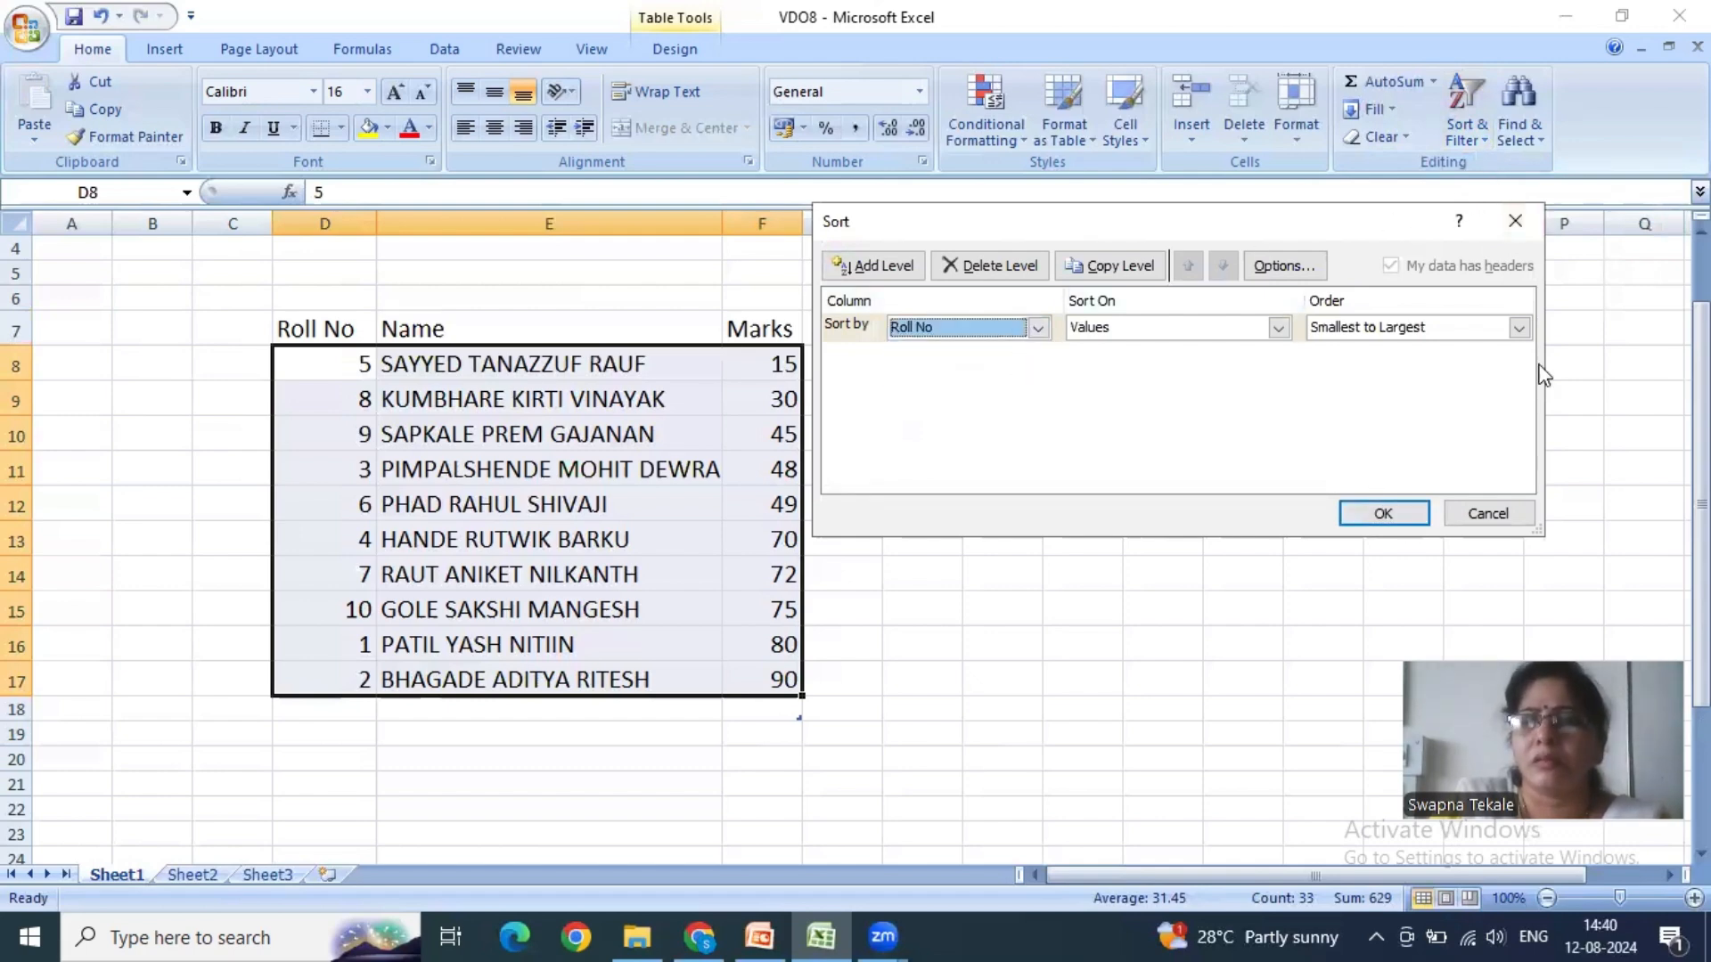
click(1518, 328)
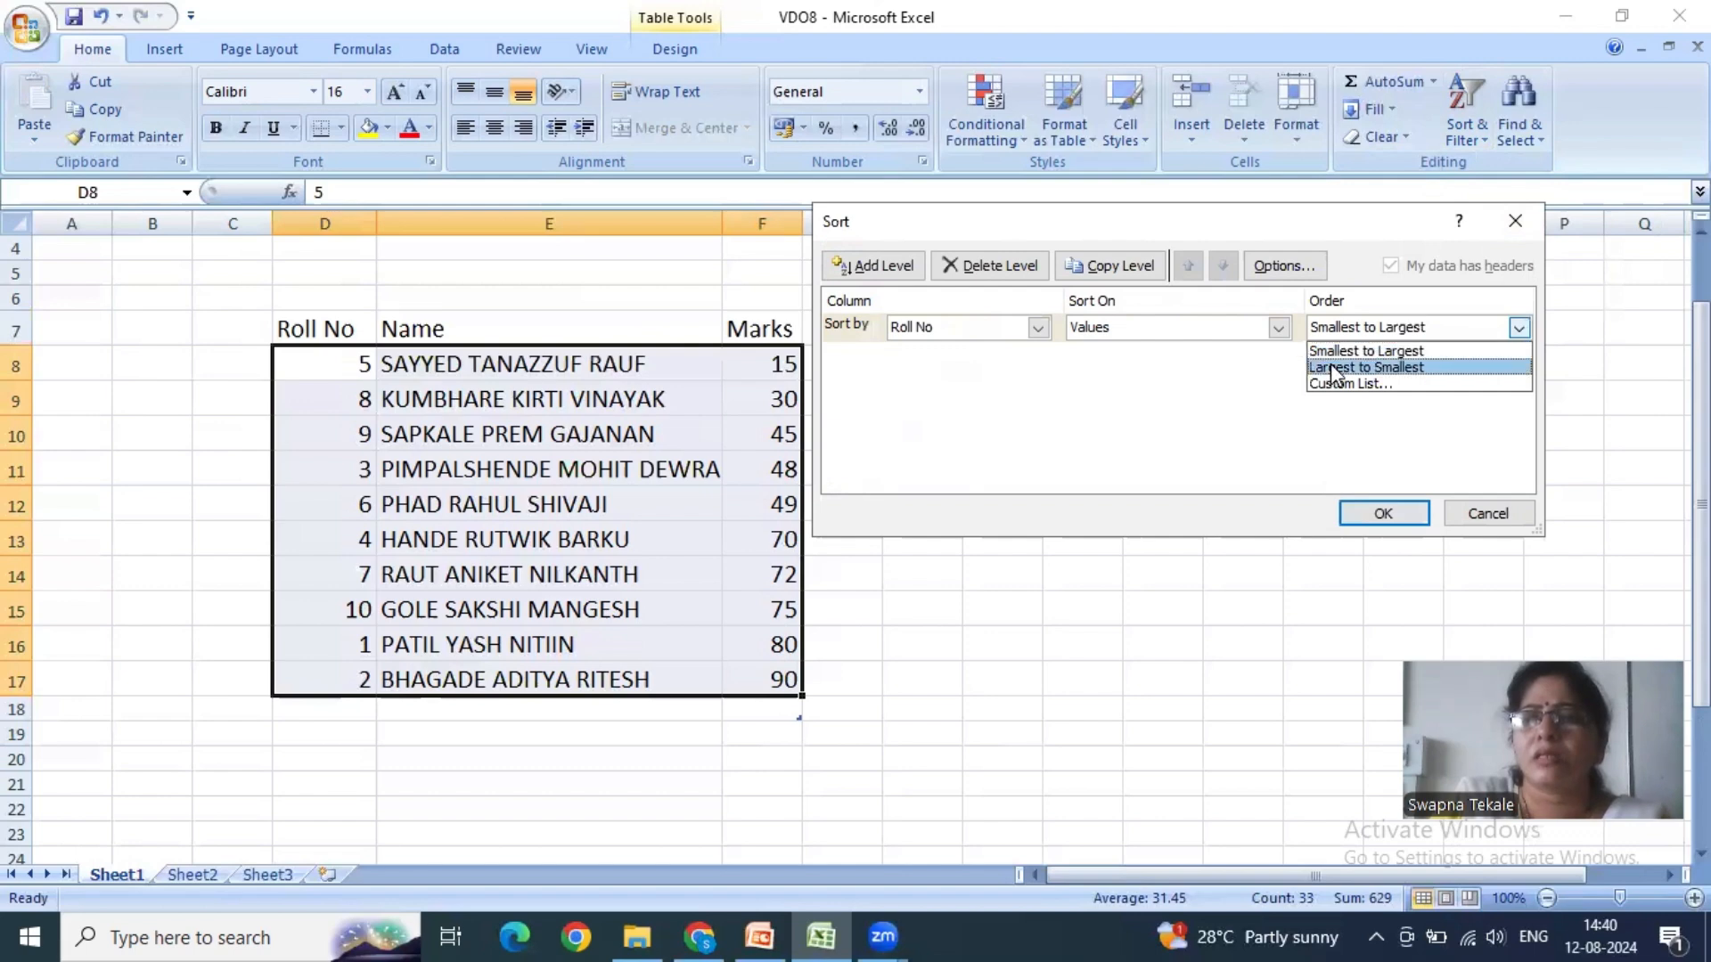
click(1332, 368)
click(1386, 513)
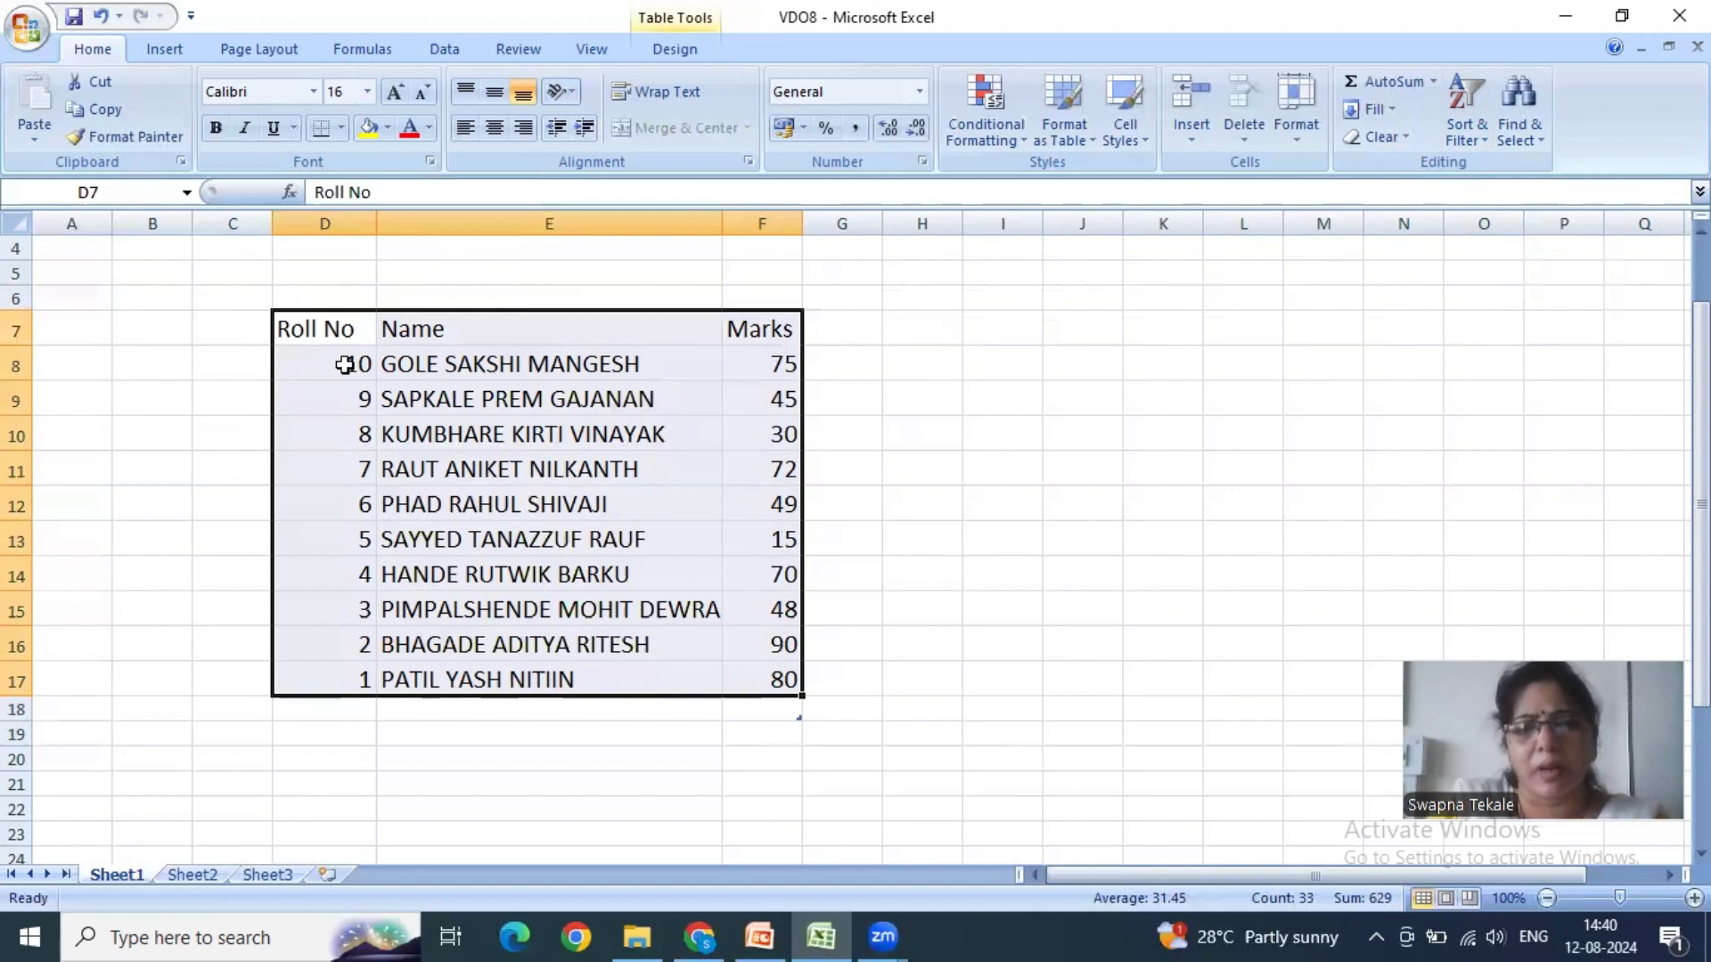
- Examine the order of the Roll No and Marks values and the three column headers of the marks table
drag(344, 364, 366, 679)
click(913, 554)
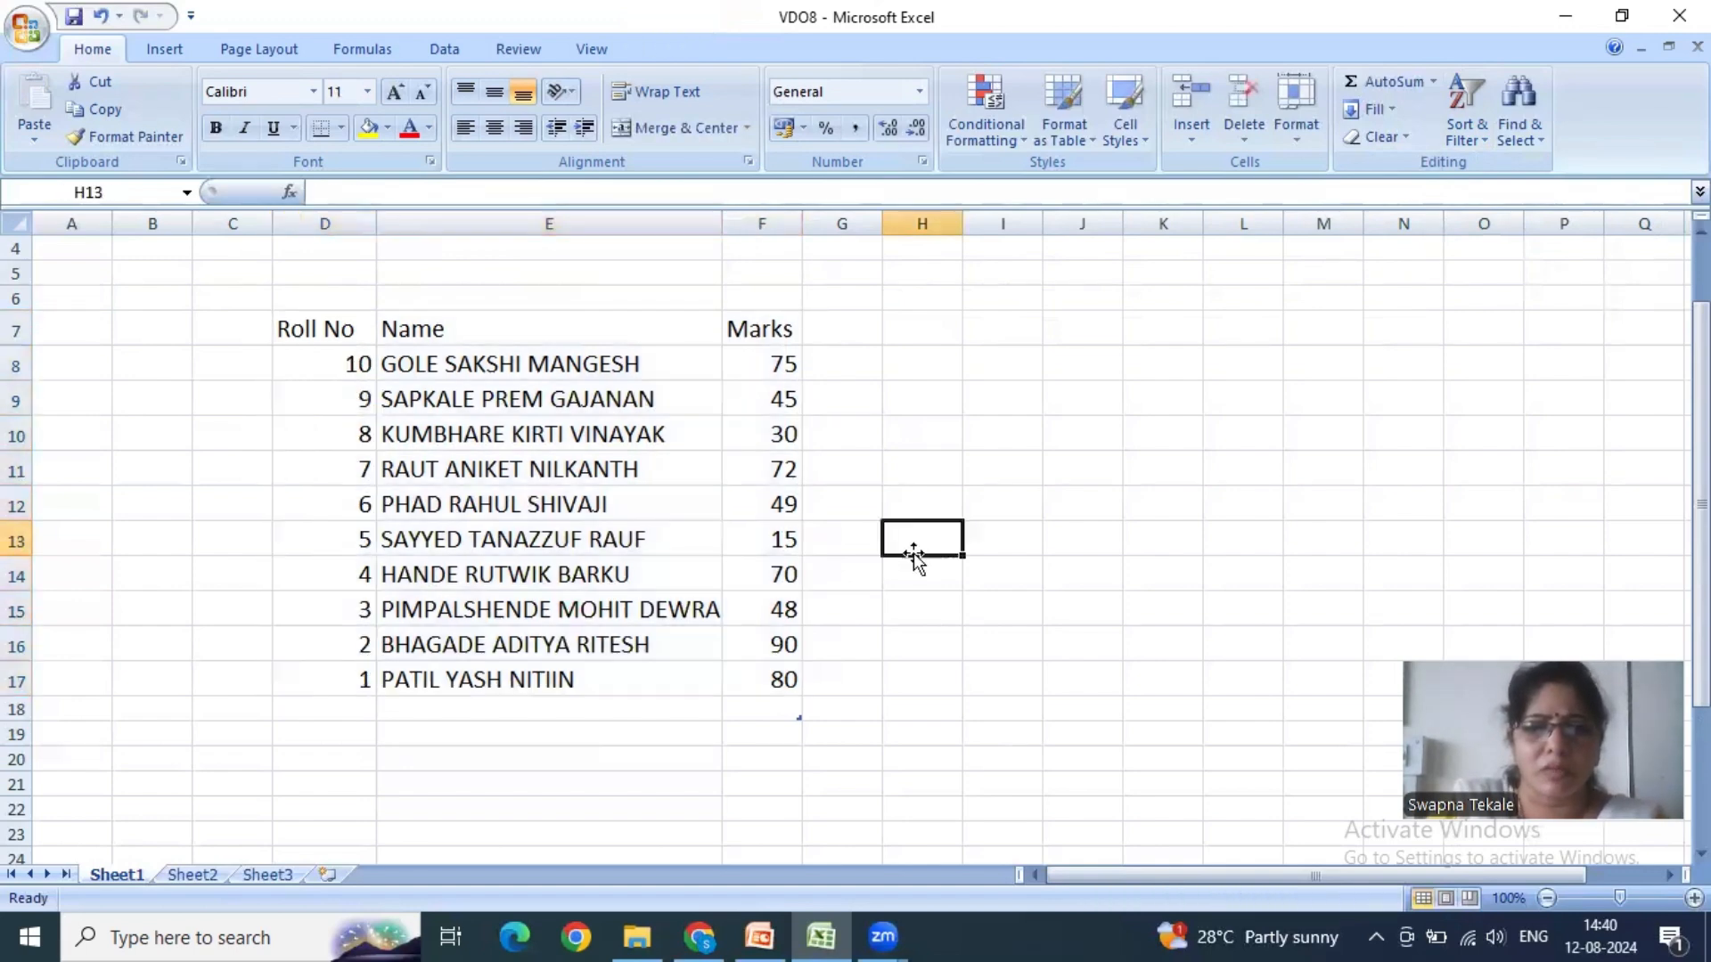
click(784, 679)
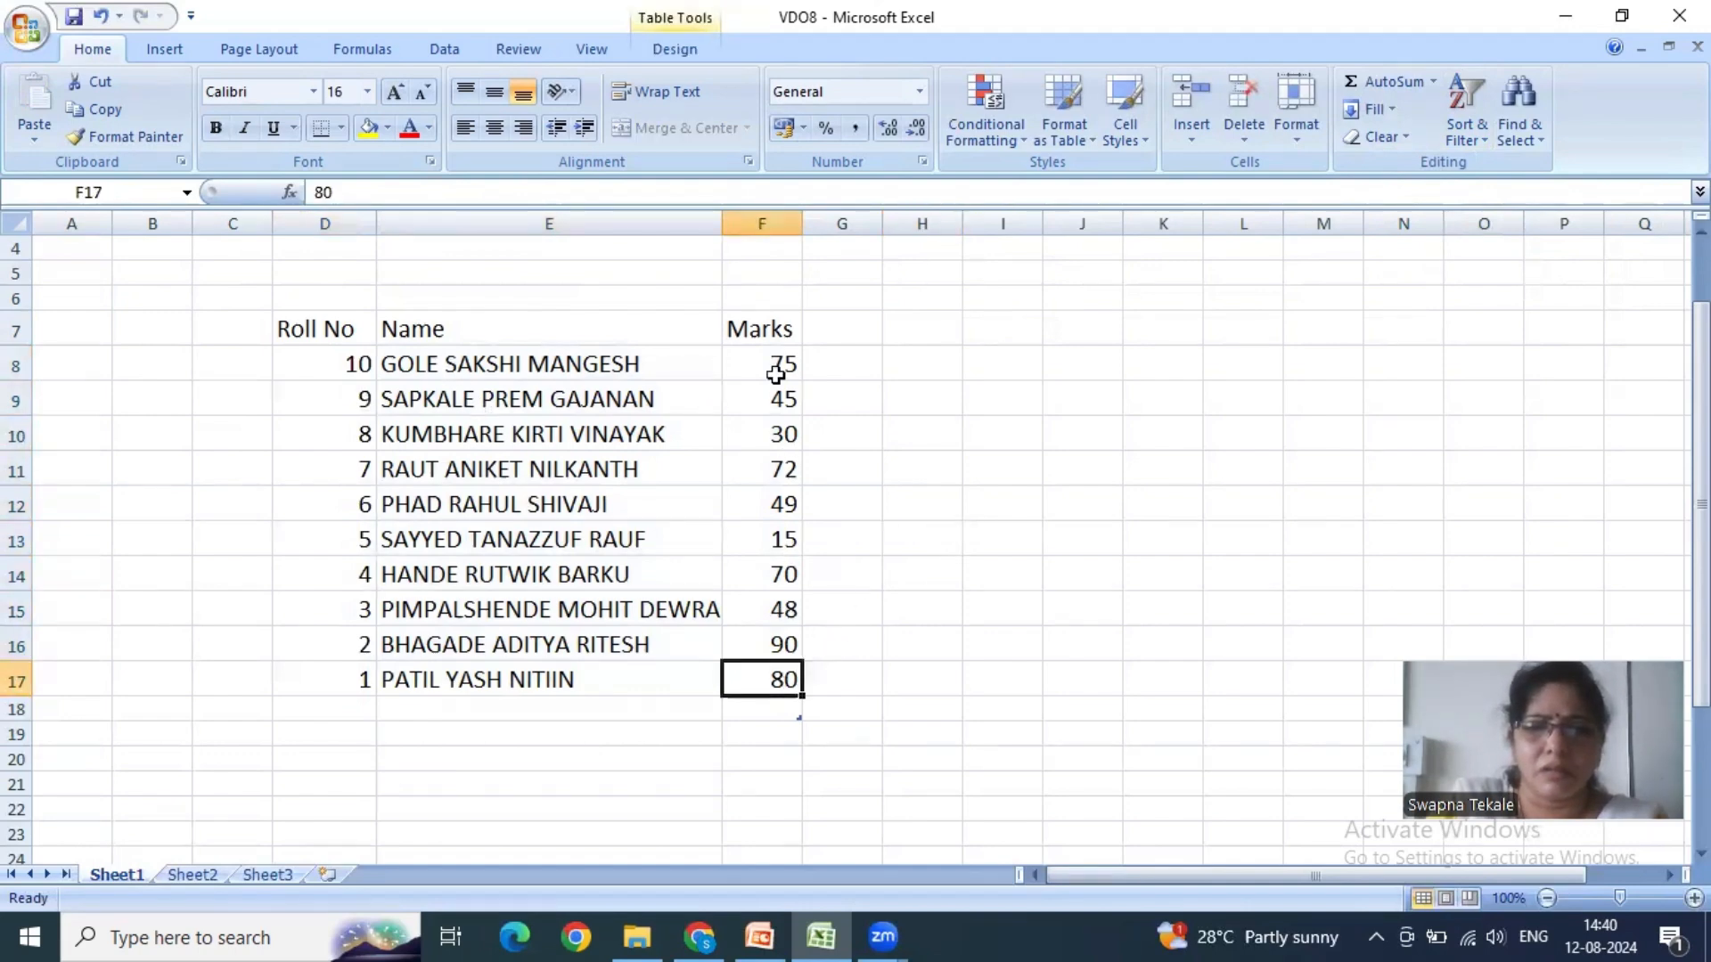
drag(782, 364, 818, 663)
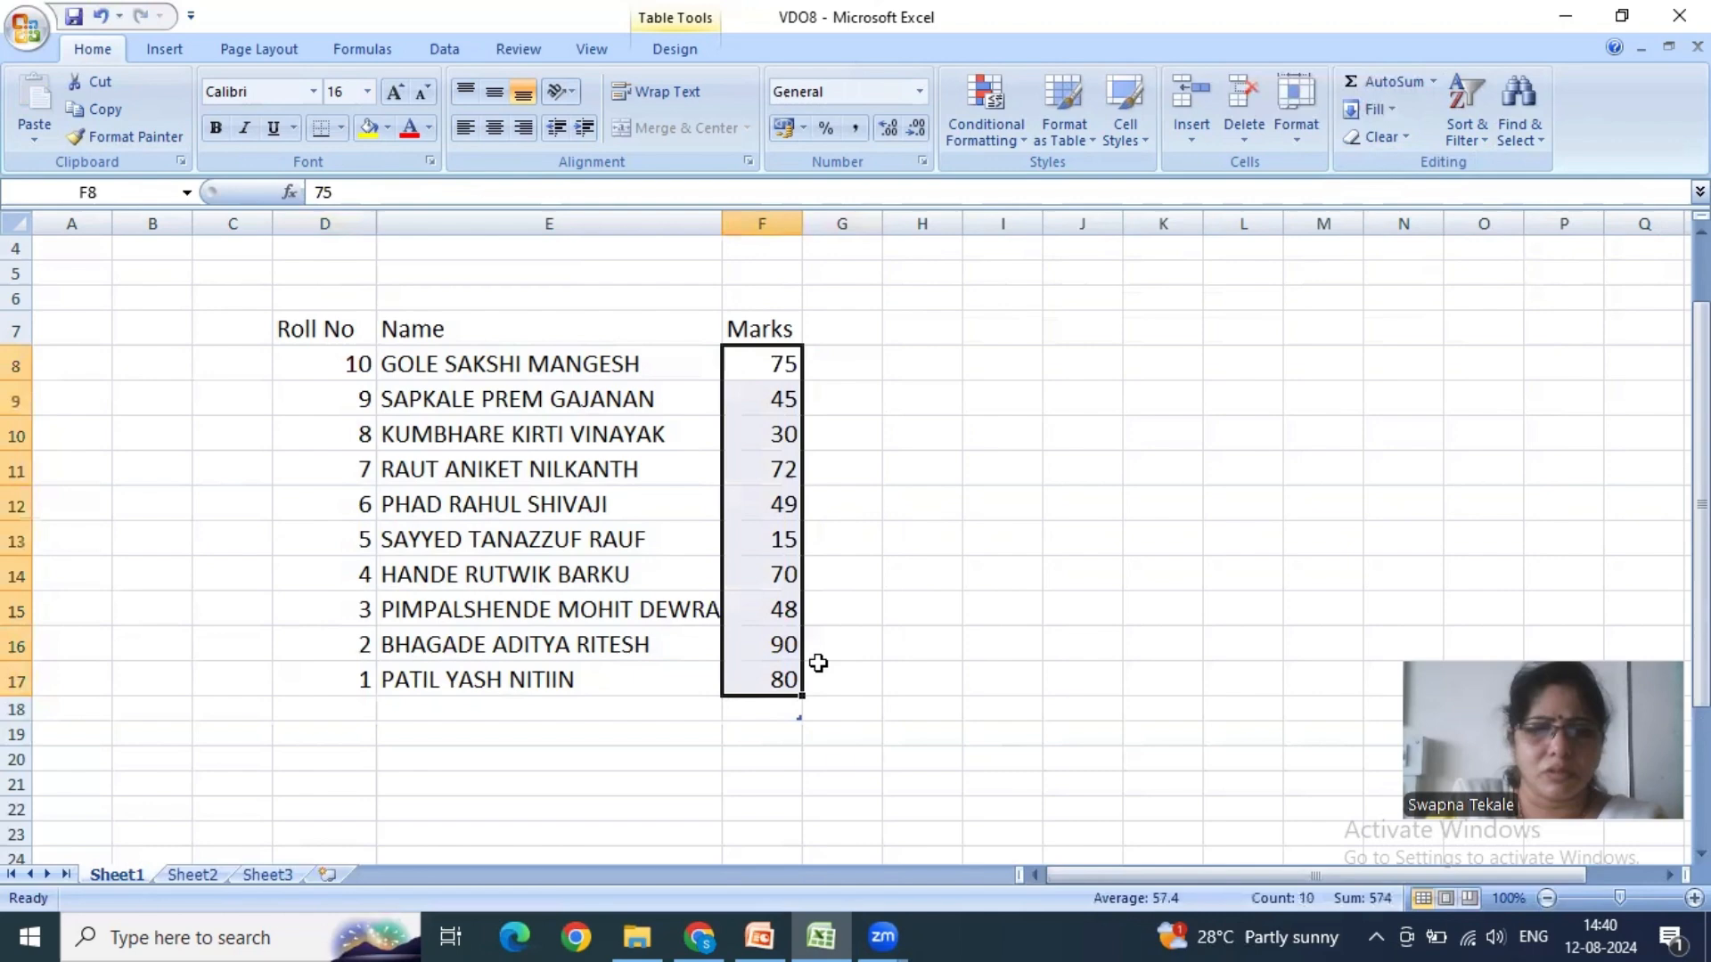
click(1056, 517)
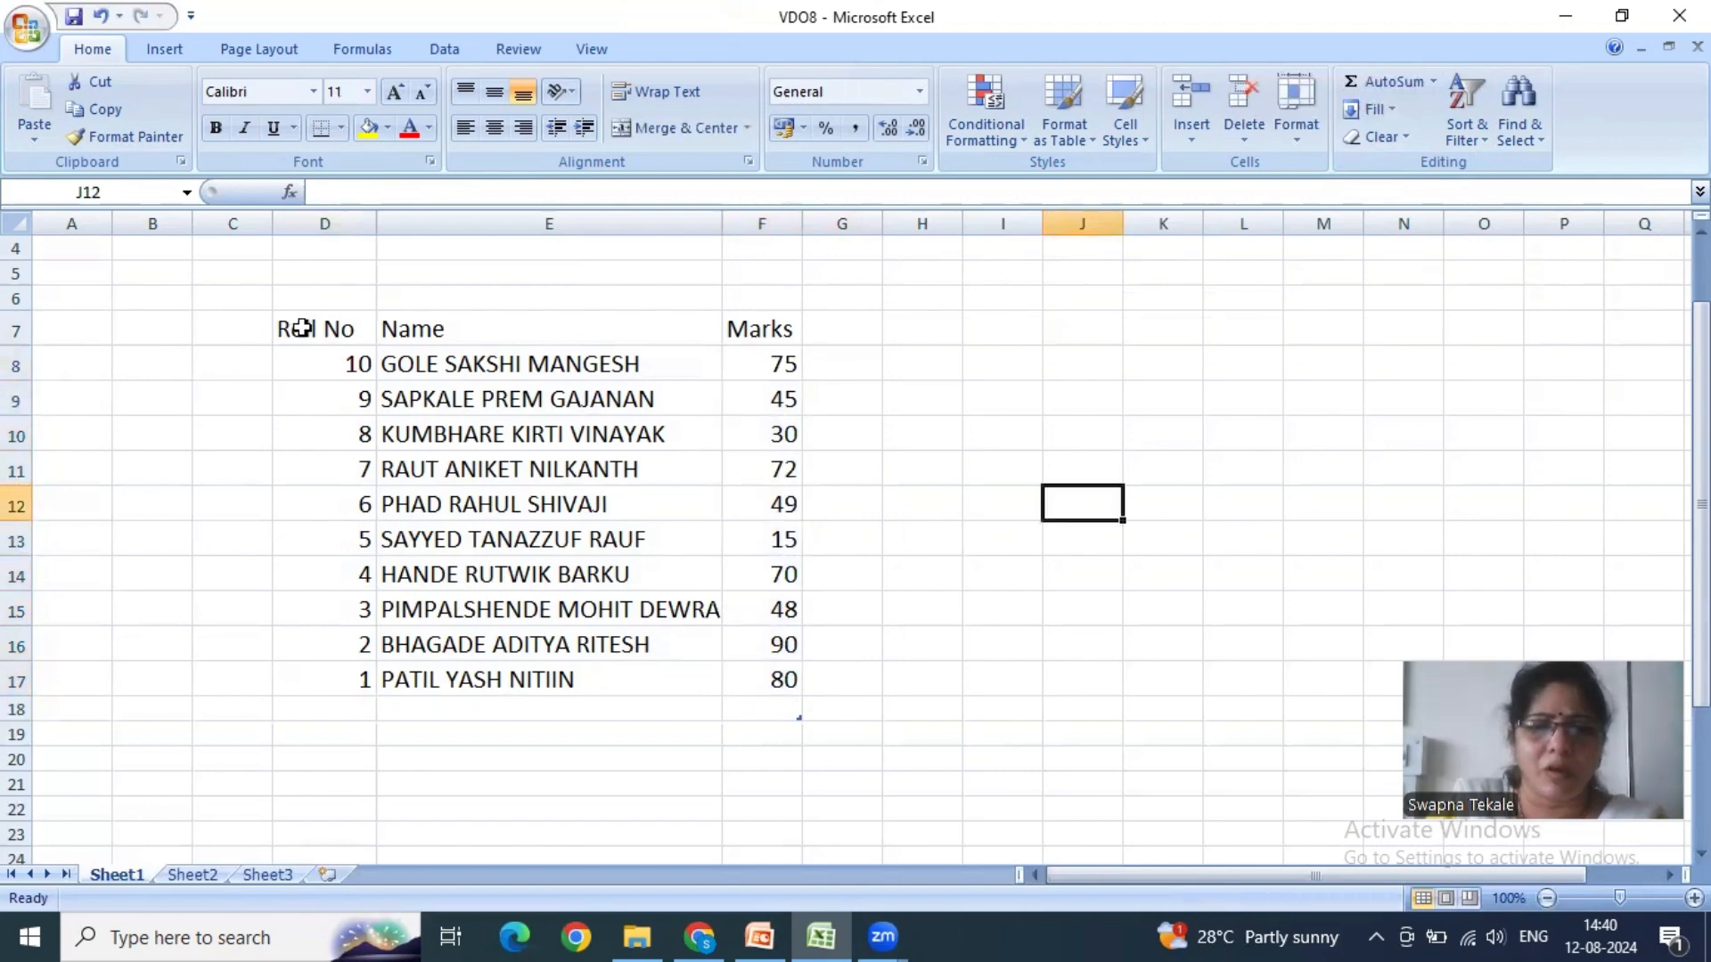
drag(303, 329, 767, 703)
click(905, 668)
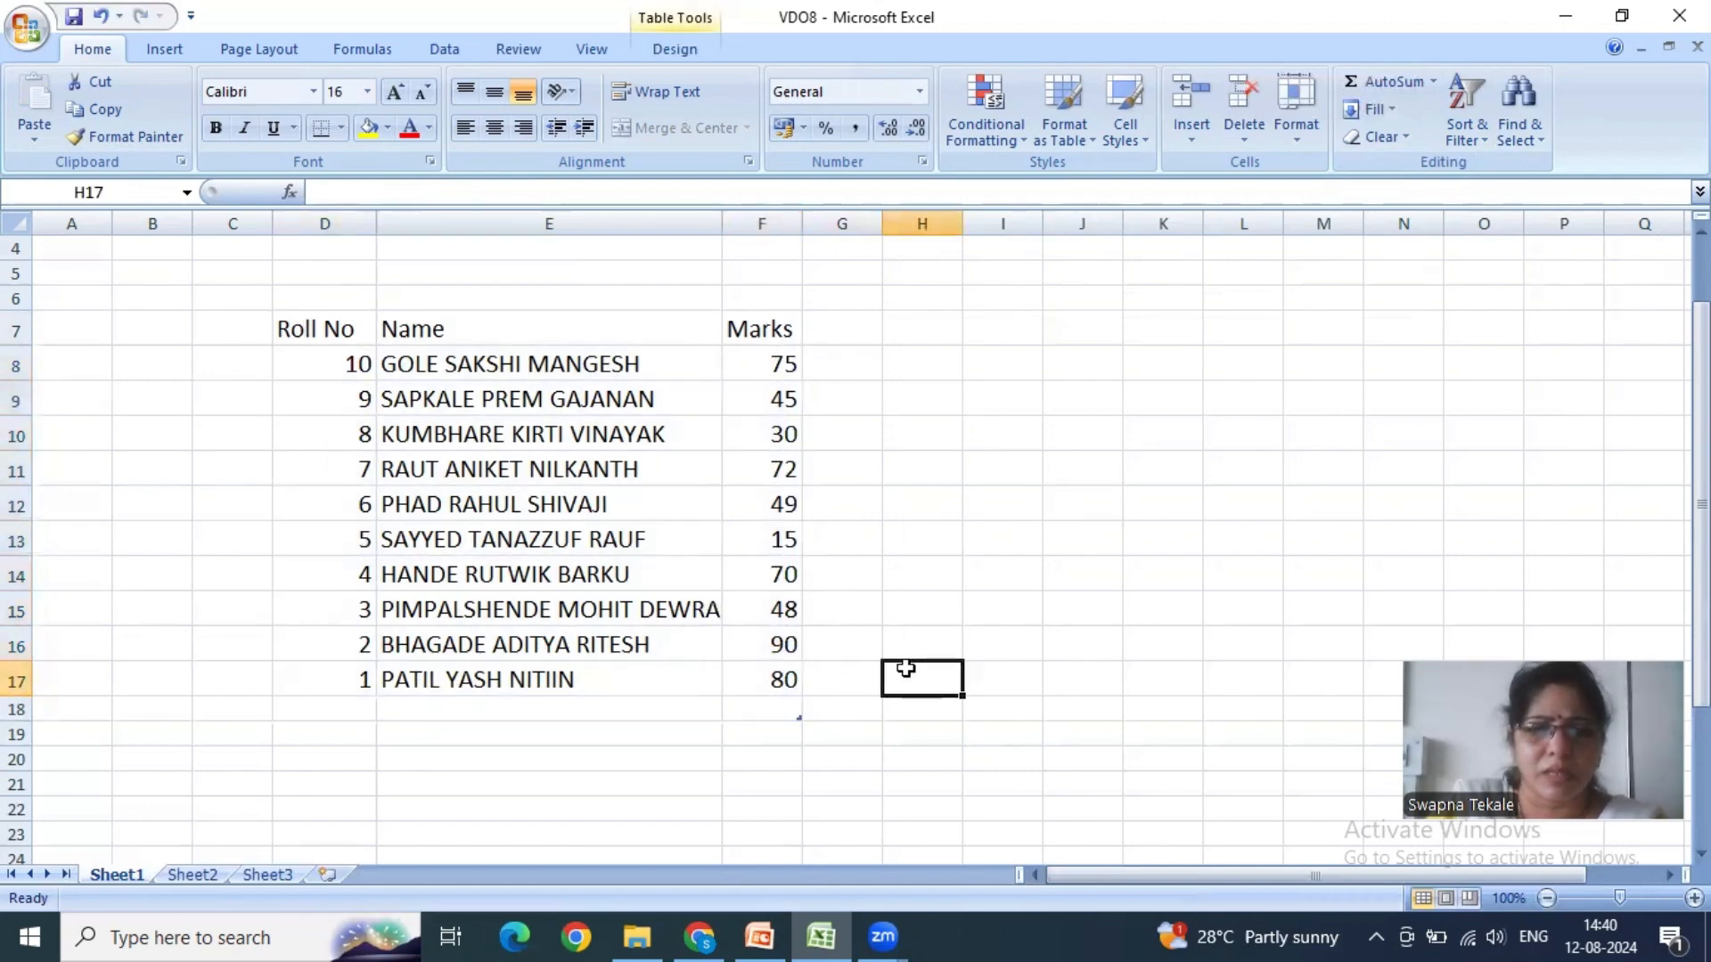
click(431, 331)
click(765, 329)
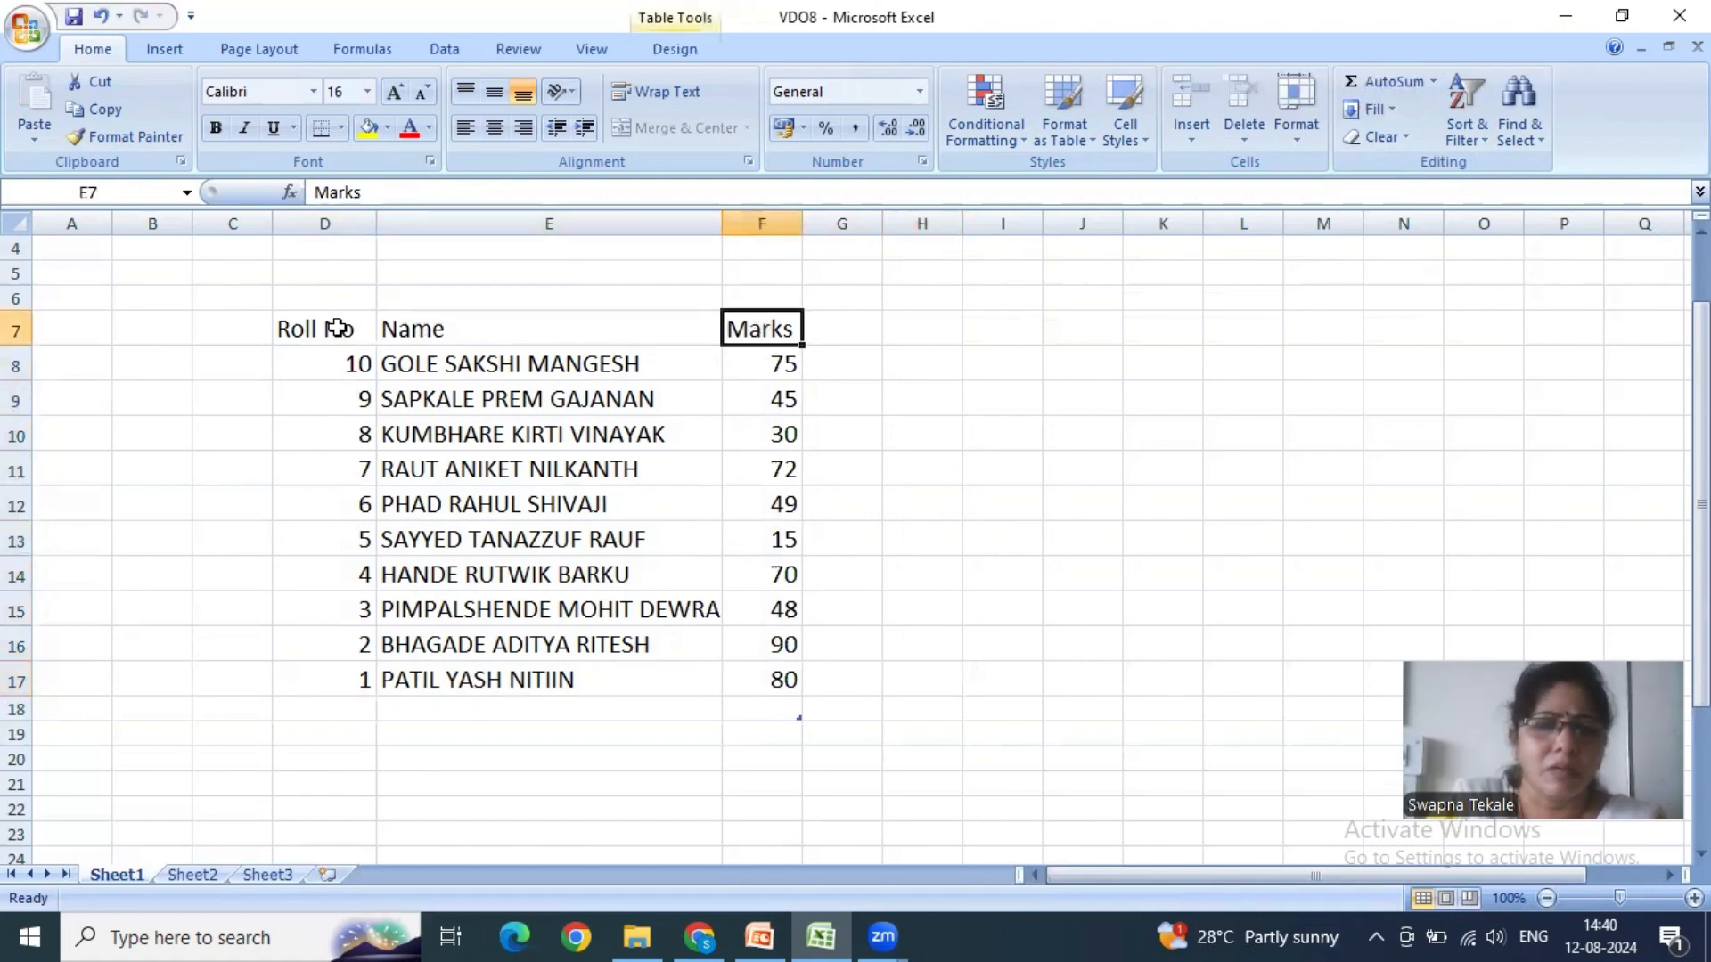
click(336, 329)
- Custom sort the marks table D7:F17 by Name on Values, ordered Z to A
drag(337, 329, 791, 683)
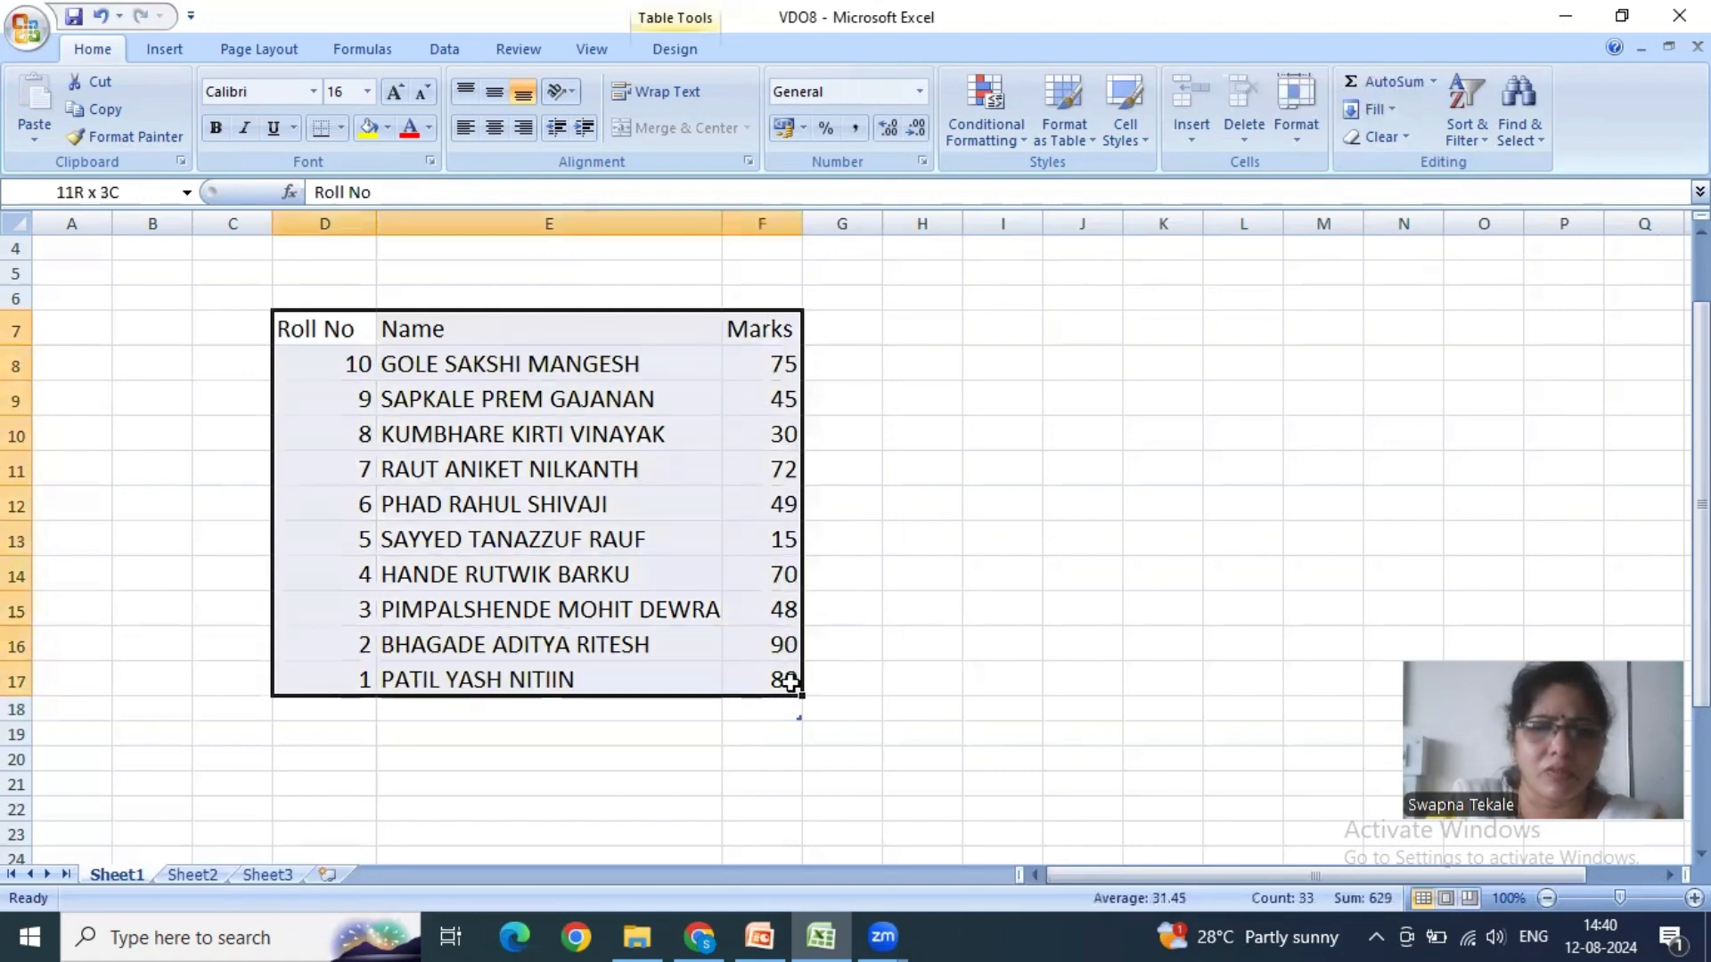
click(1478, 131)
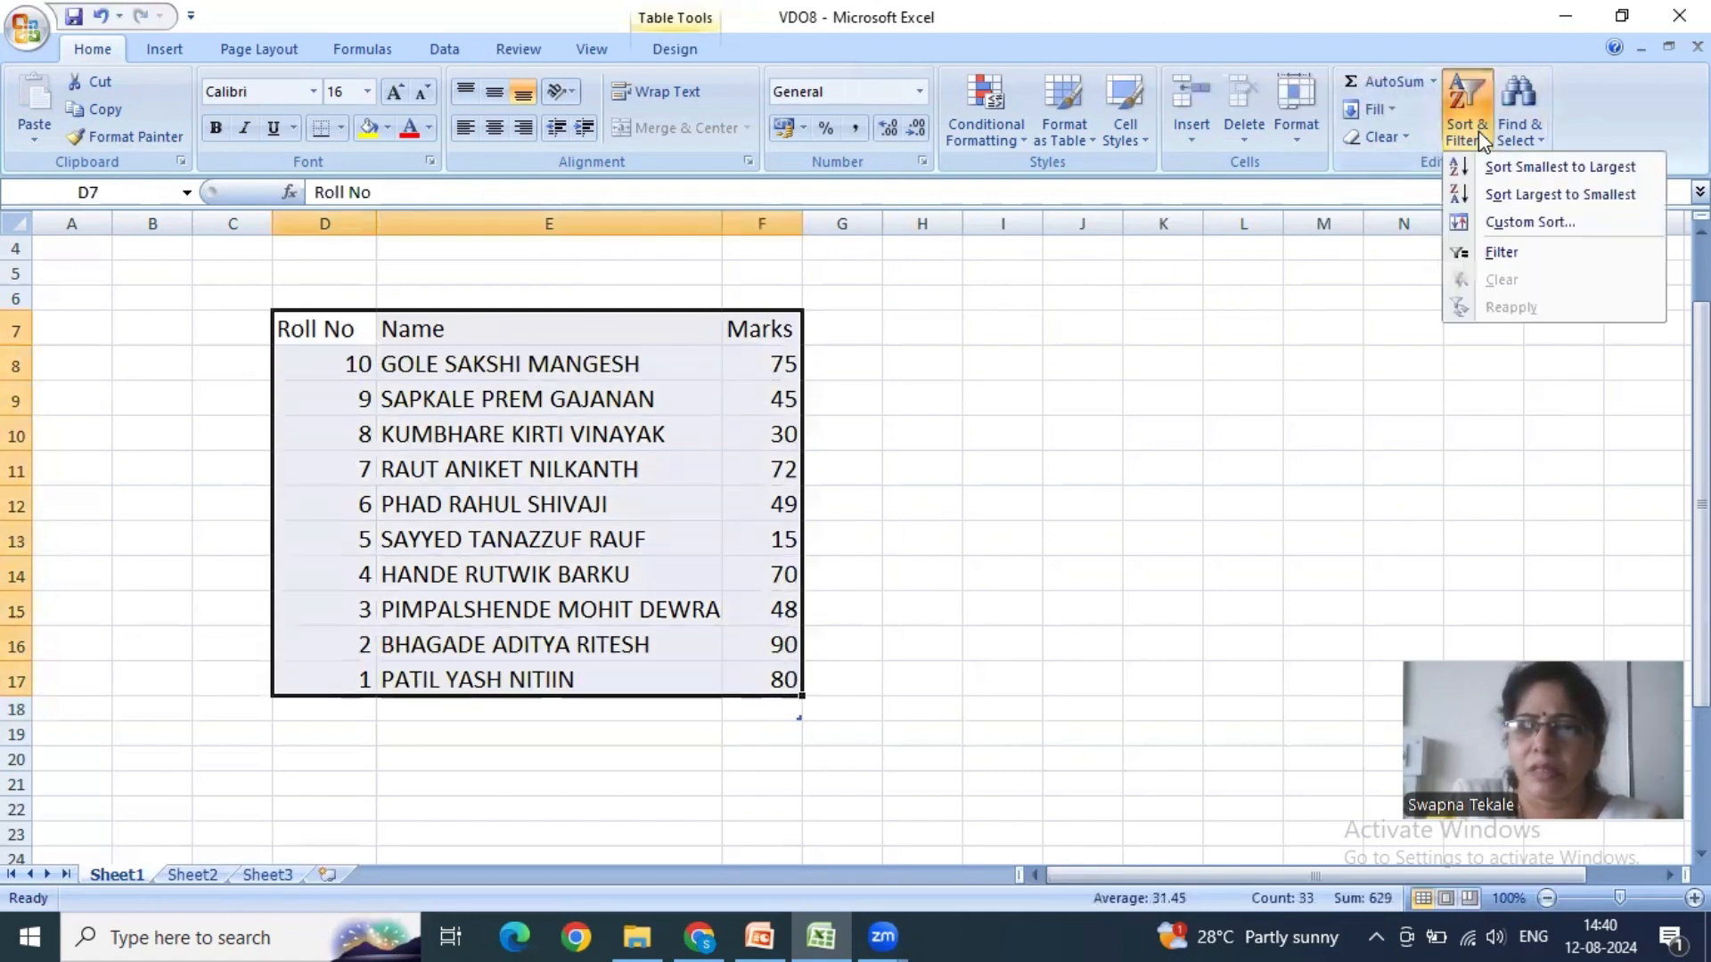
click(1524, 224)
click(1038, 328)
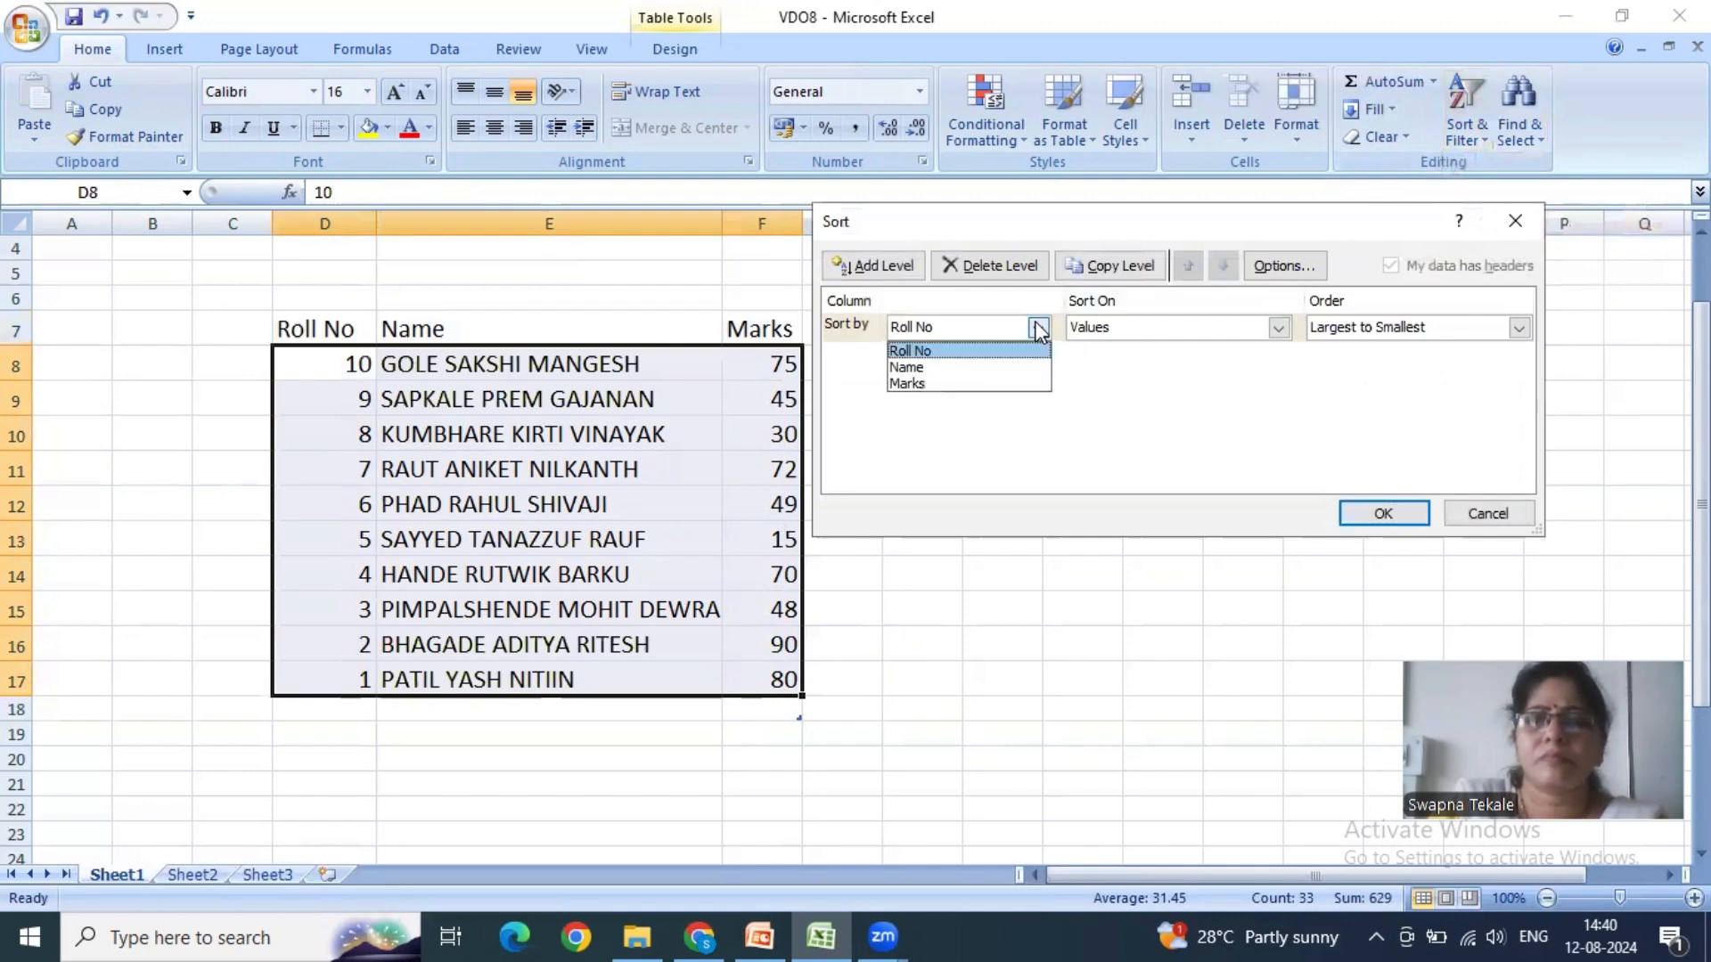
click(909, 367)
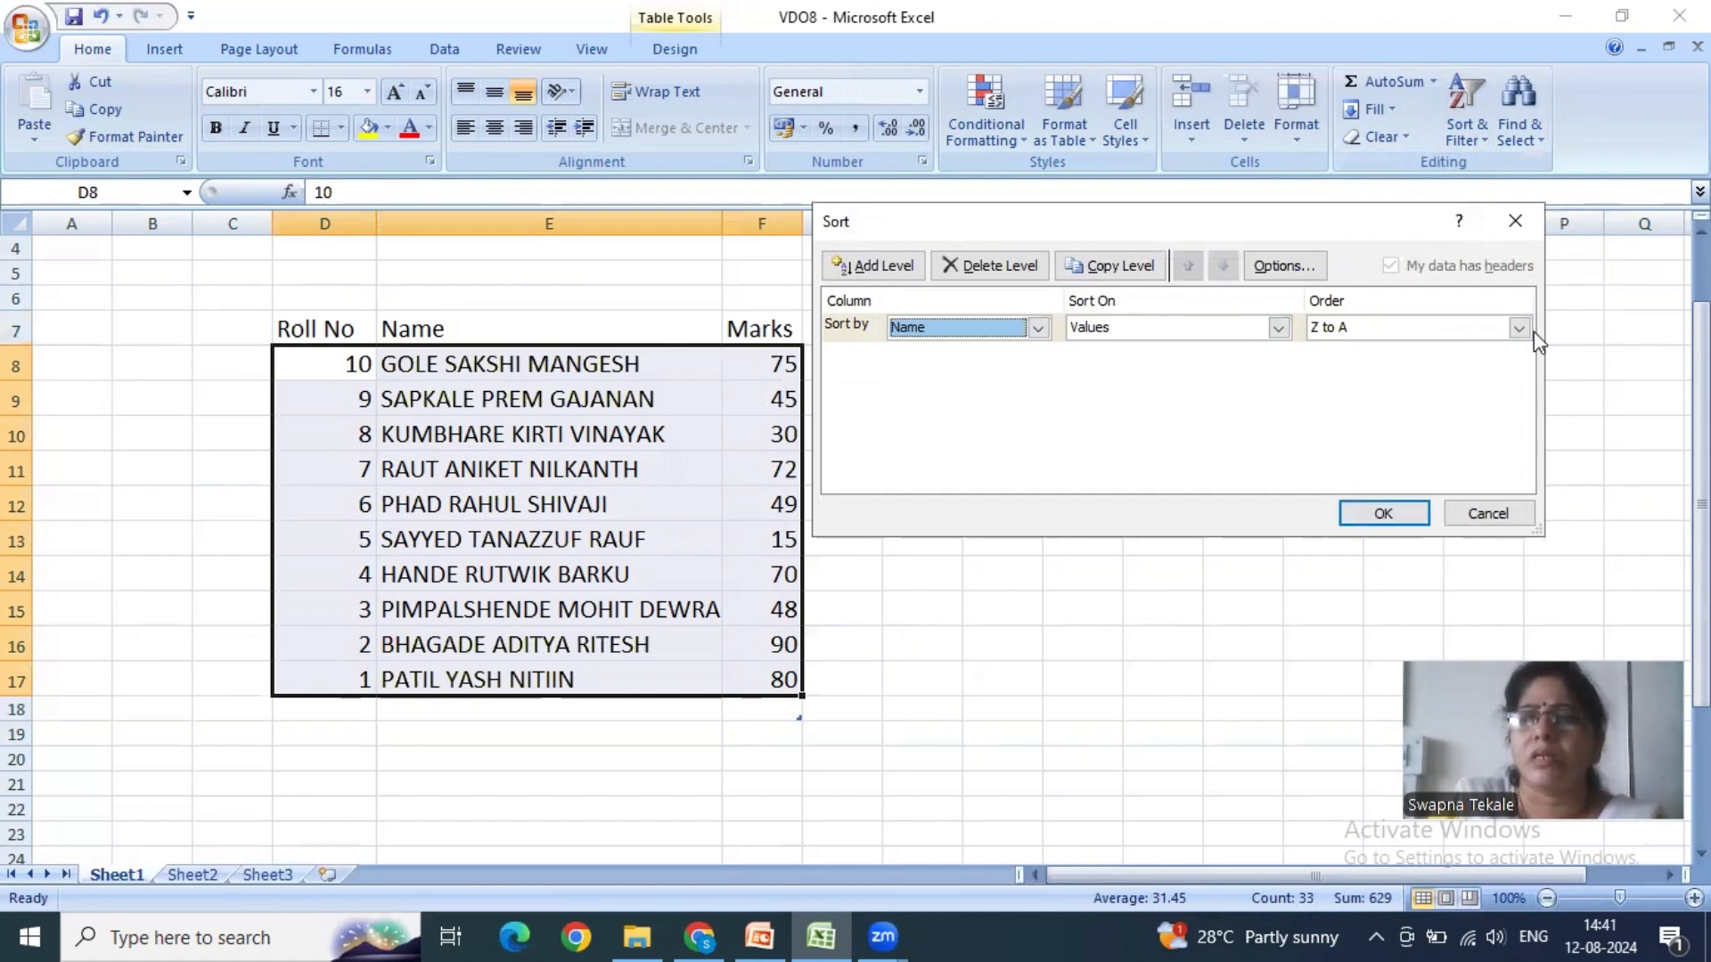
click(1424, 522)
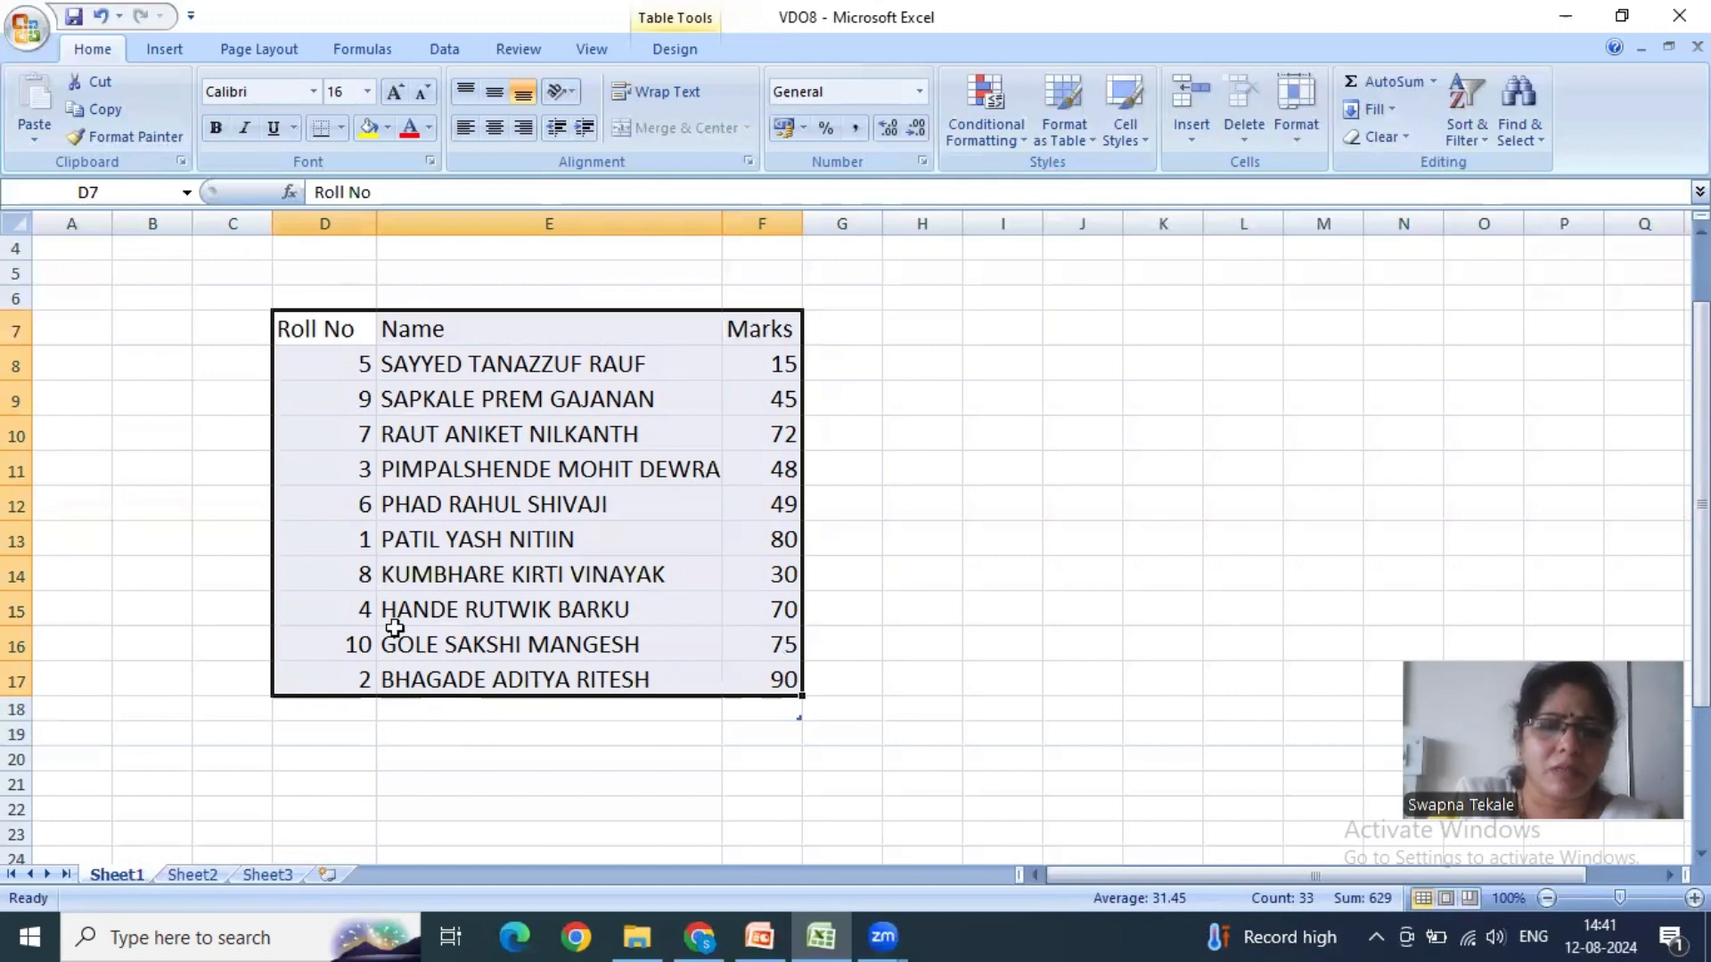
- Undo the last three sorts of the marks table, by Name, Roll No and Marks, and deselect the table
key(ctrl+z)
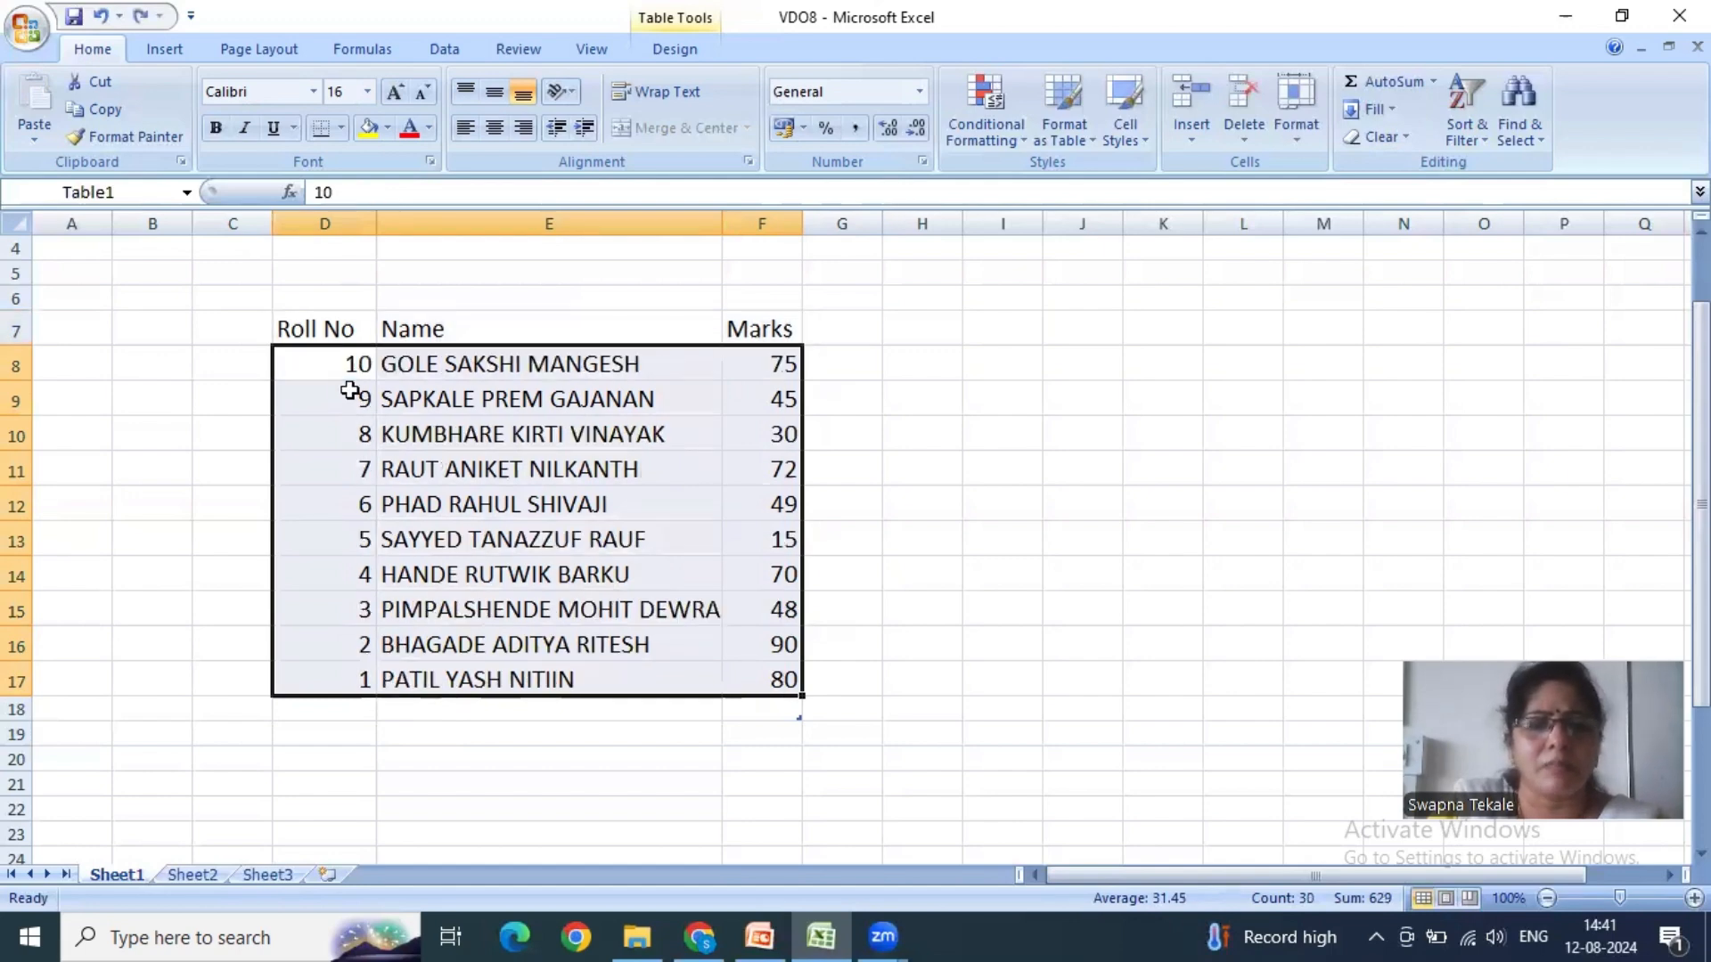
key(ctrl+z)
key(ctrl+z)
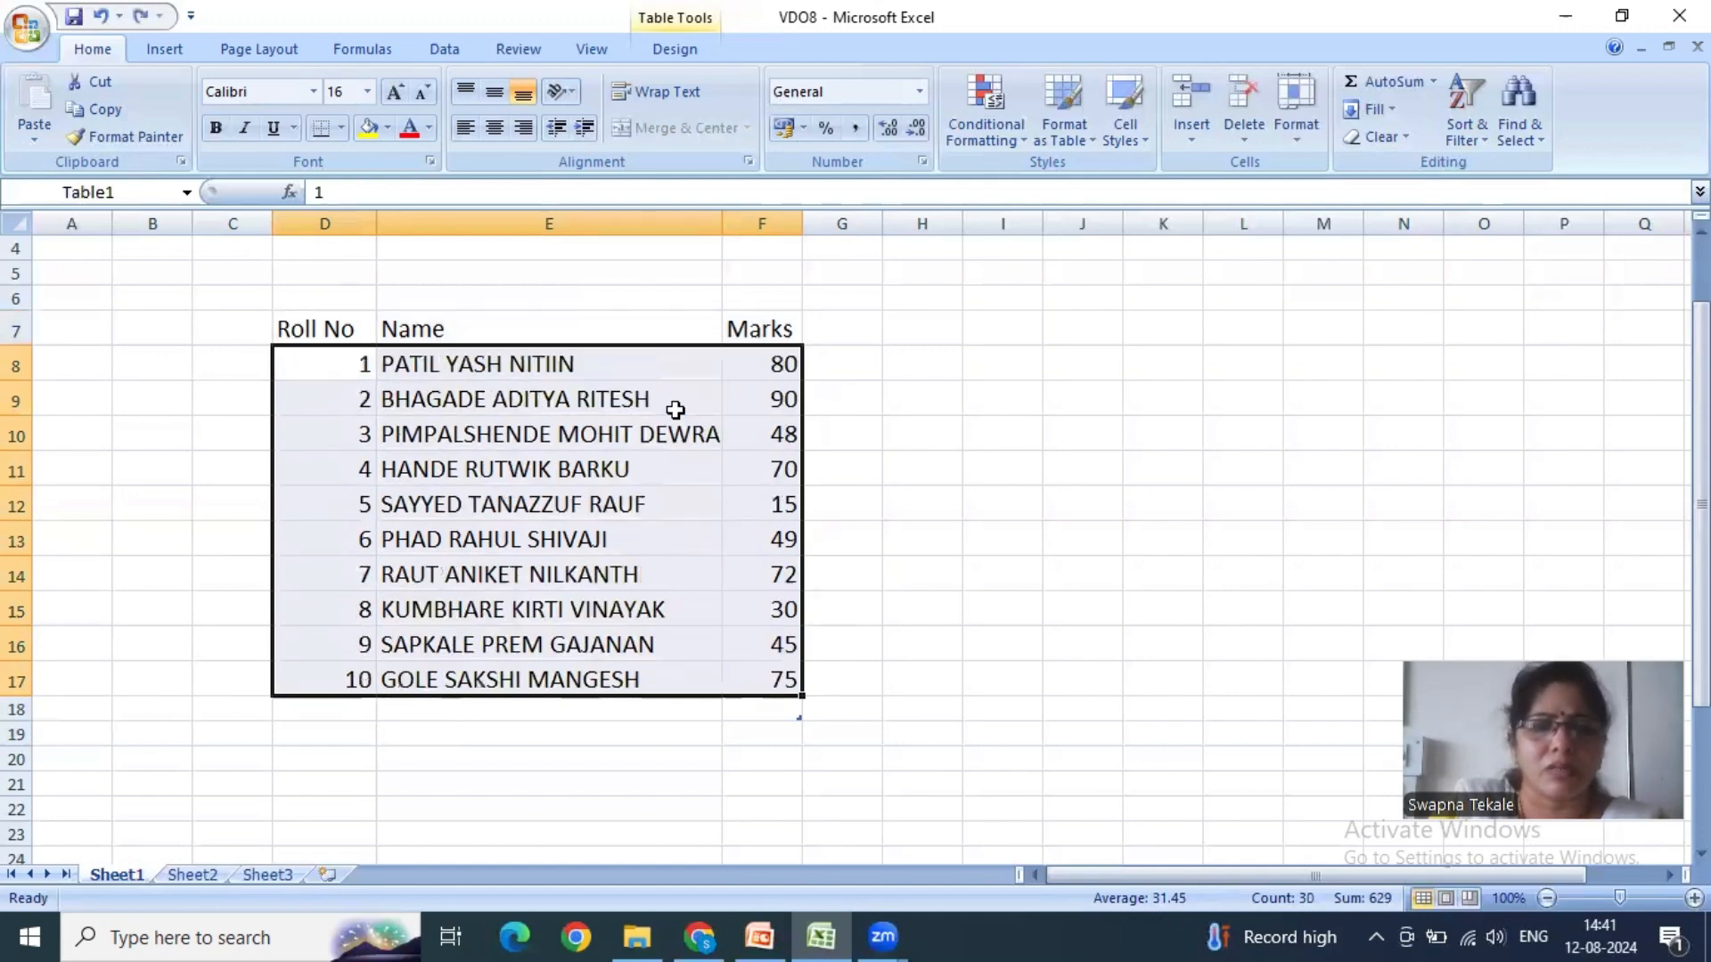
click(923, 421)
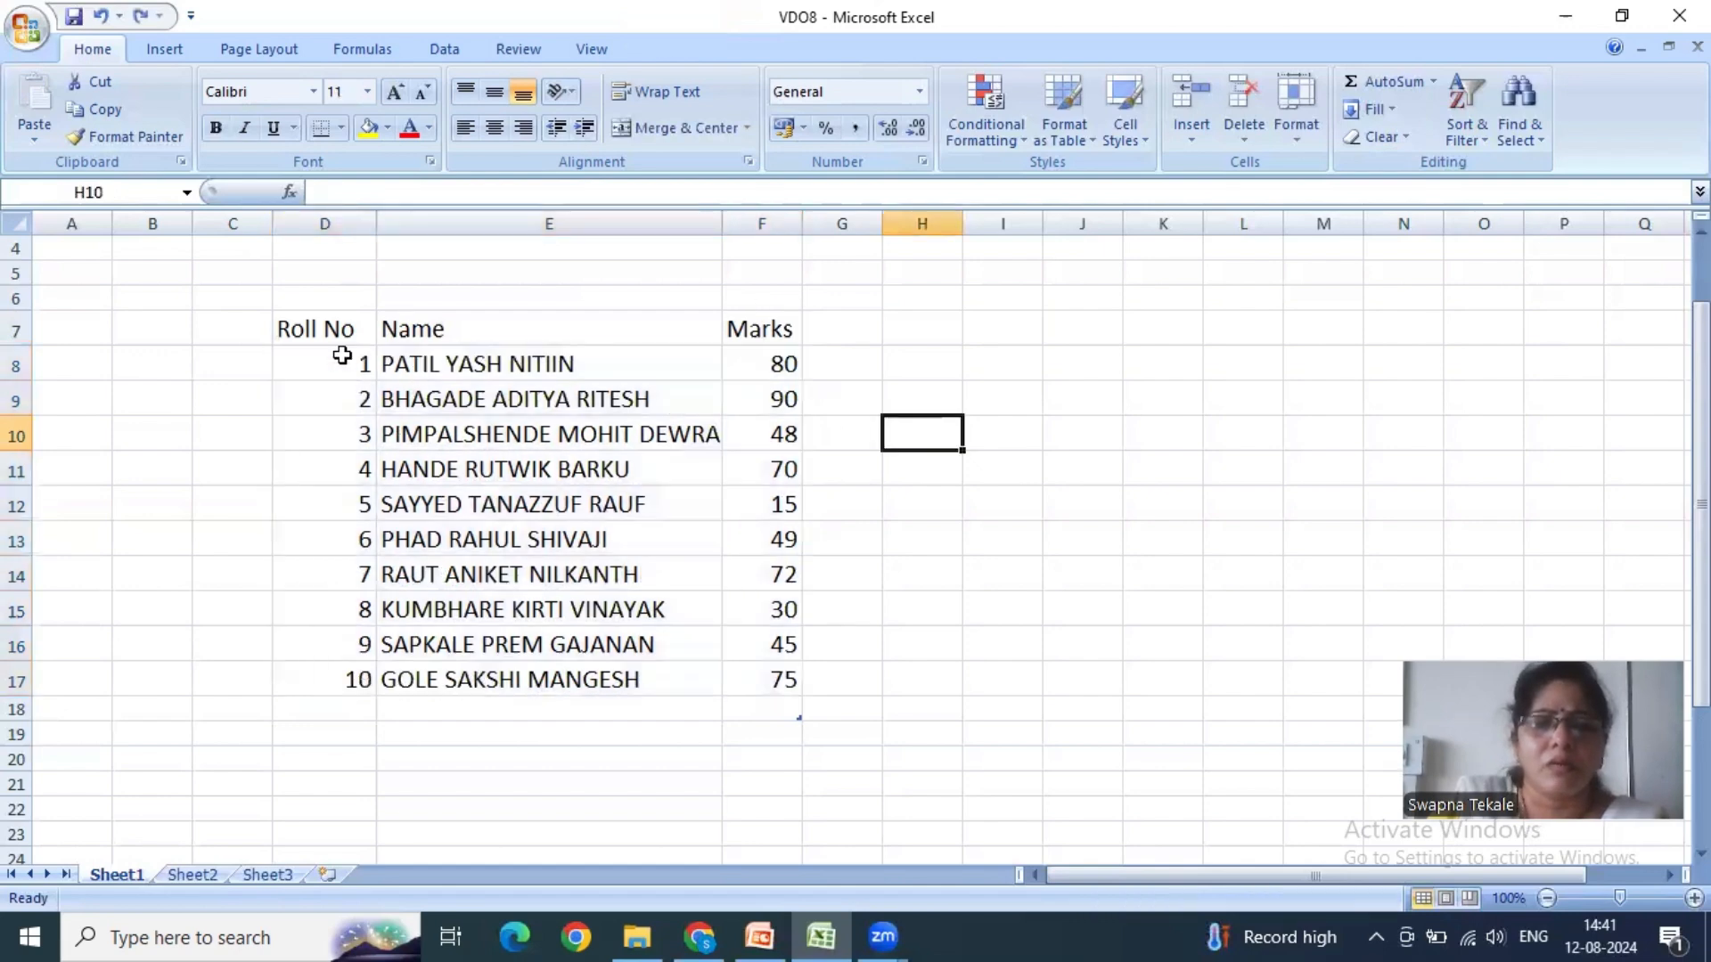
click(1468, 132)
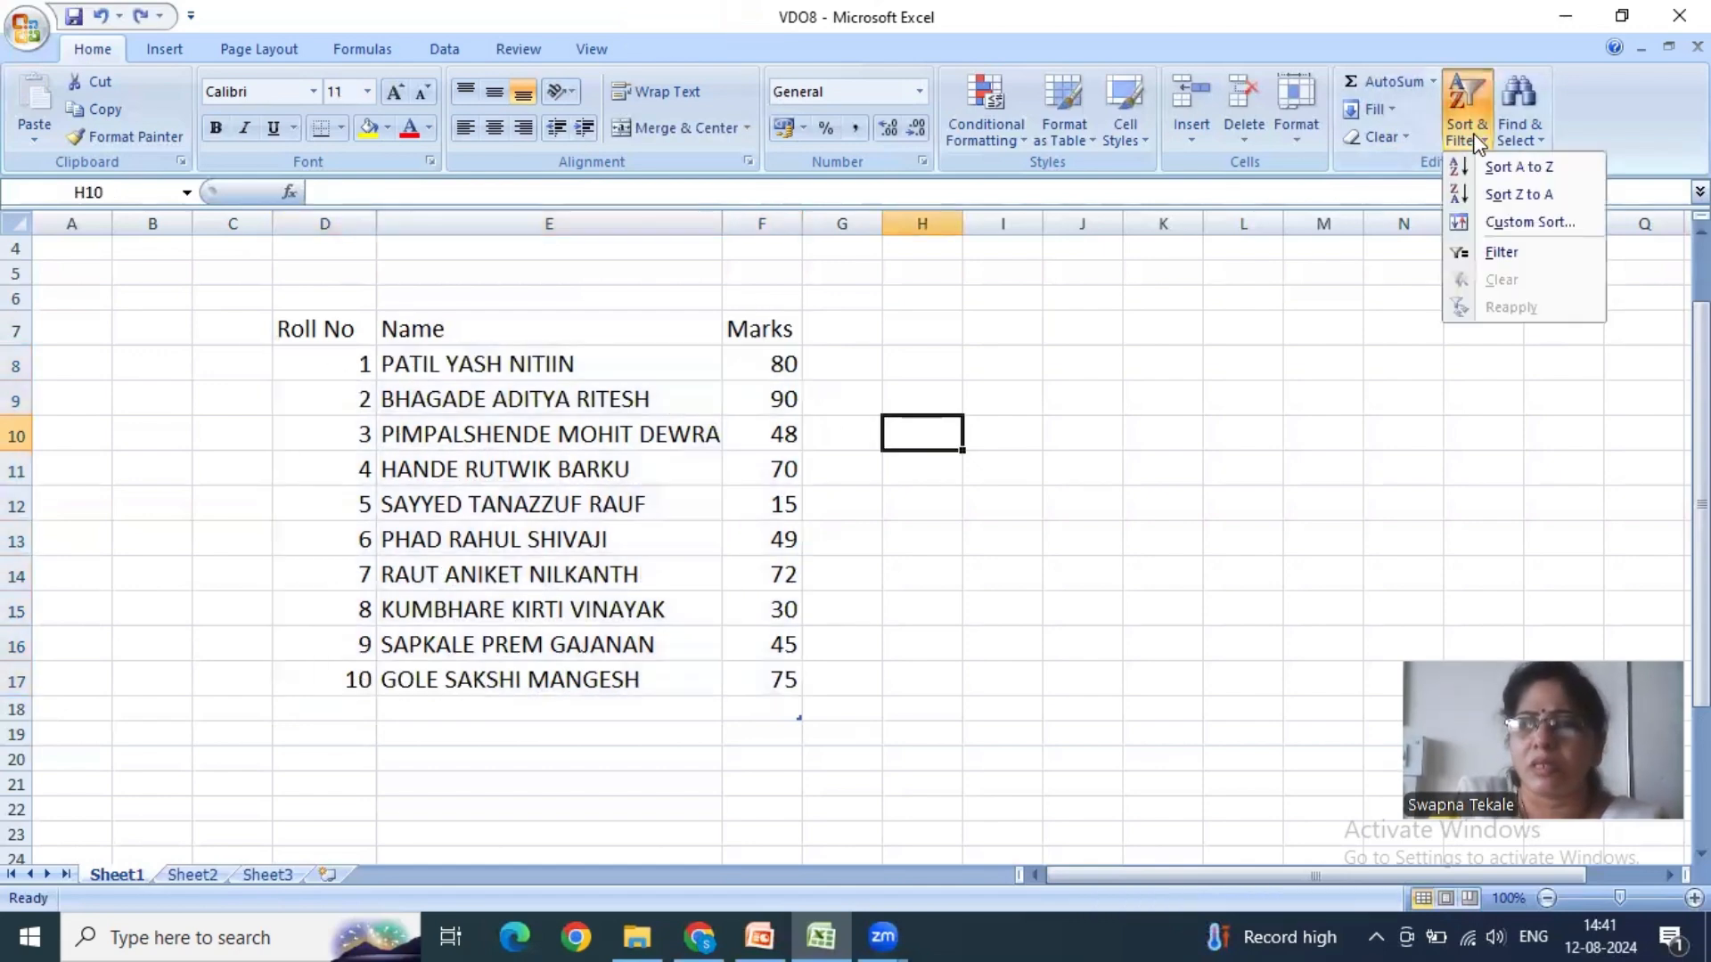
click(1236, 450)
click(267, 329)
drag(304, 325, 708, 699)
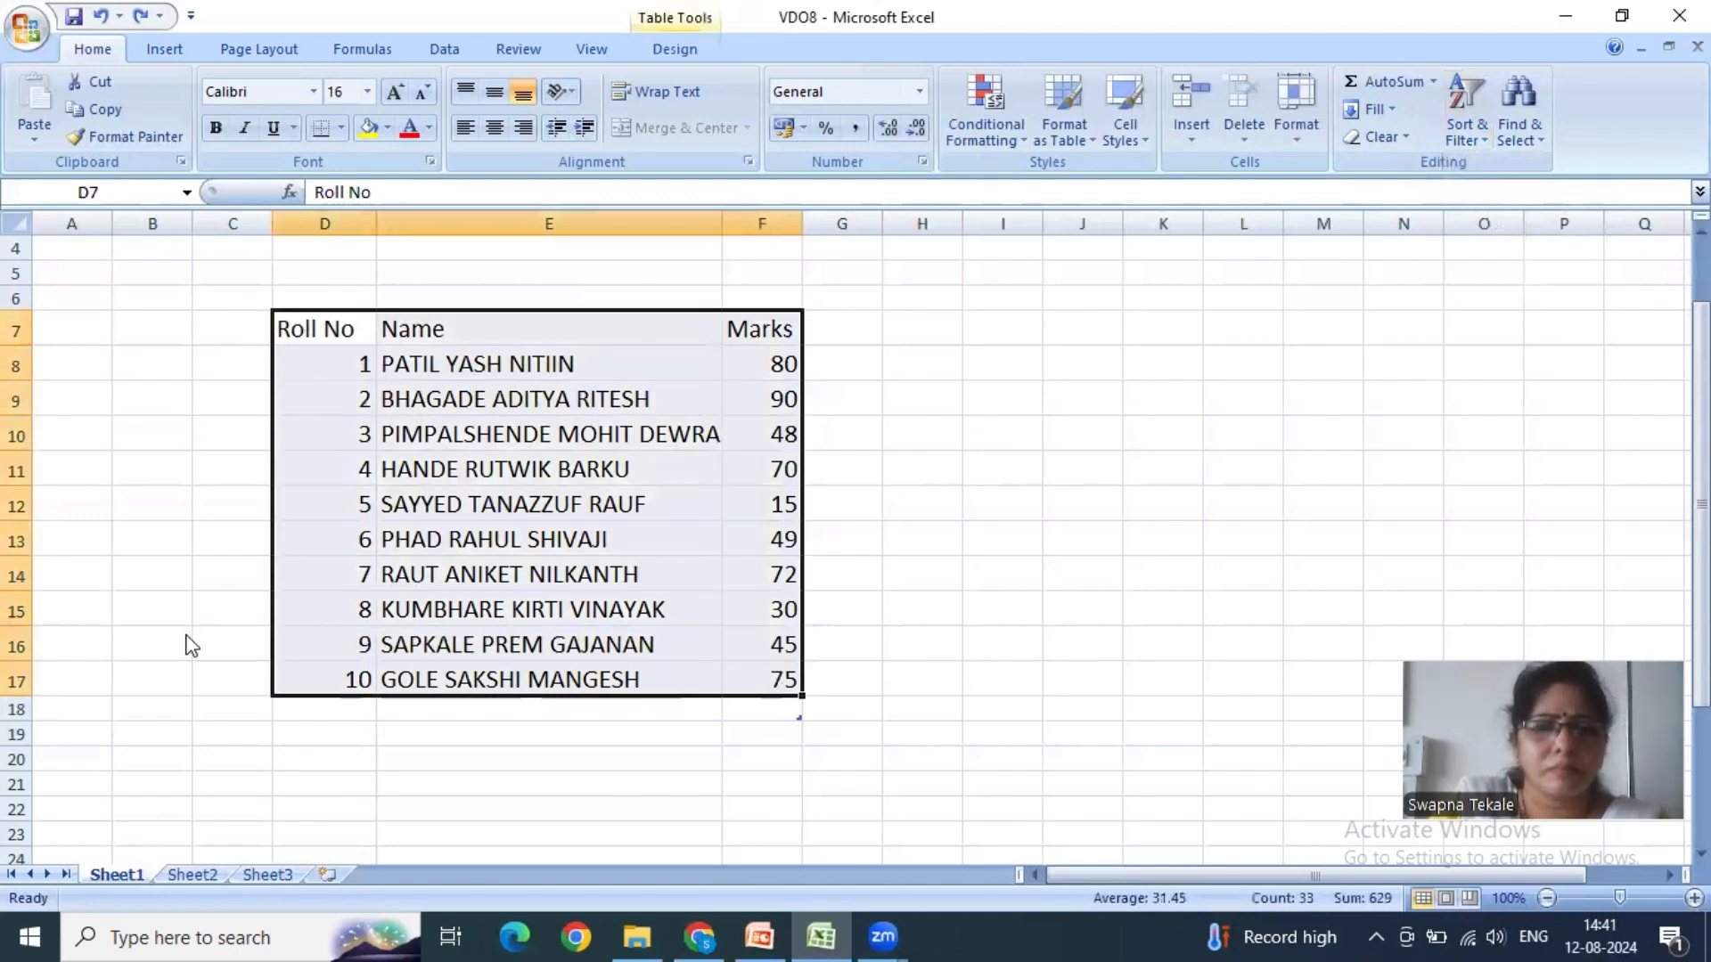
- Switch to the MsExcel_lesson8 PowerPoint presentation and split the Sort & Filter text into a new bullet before "The drop-down contains the commands"
key(alt+Tab)
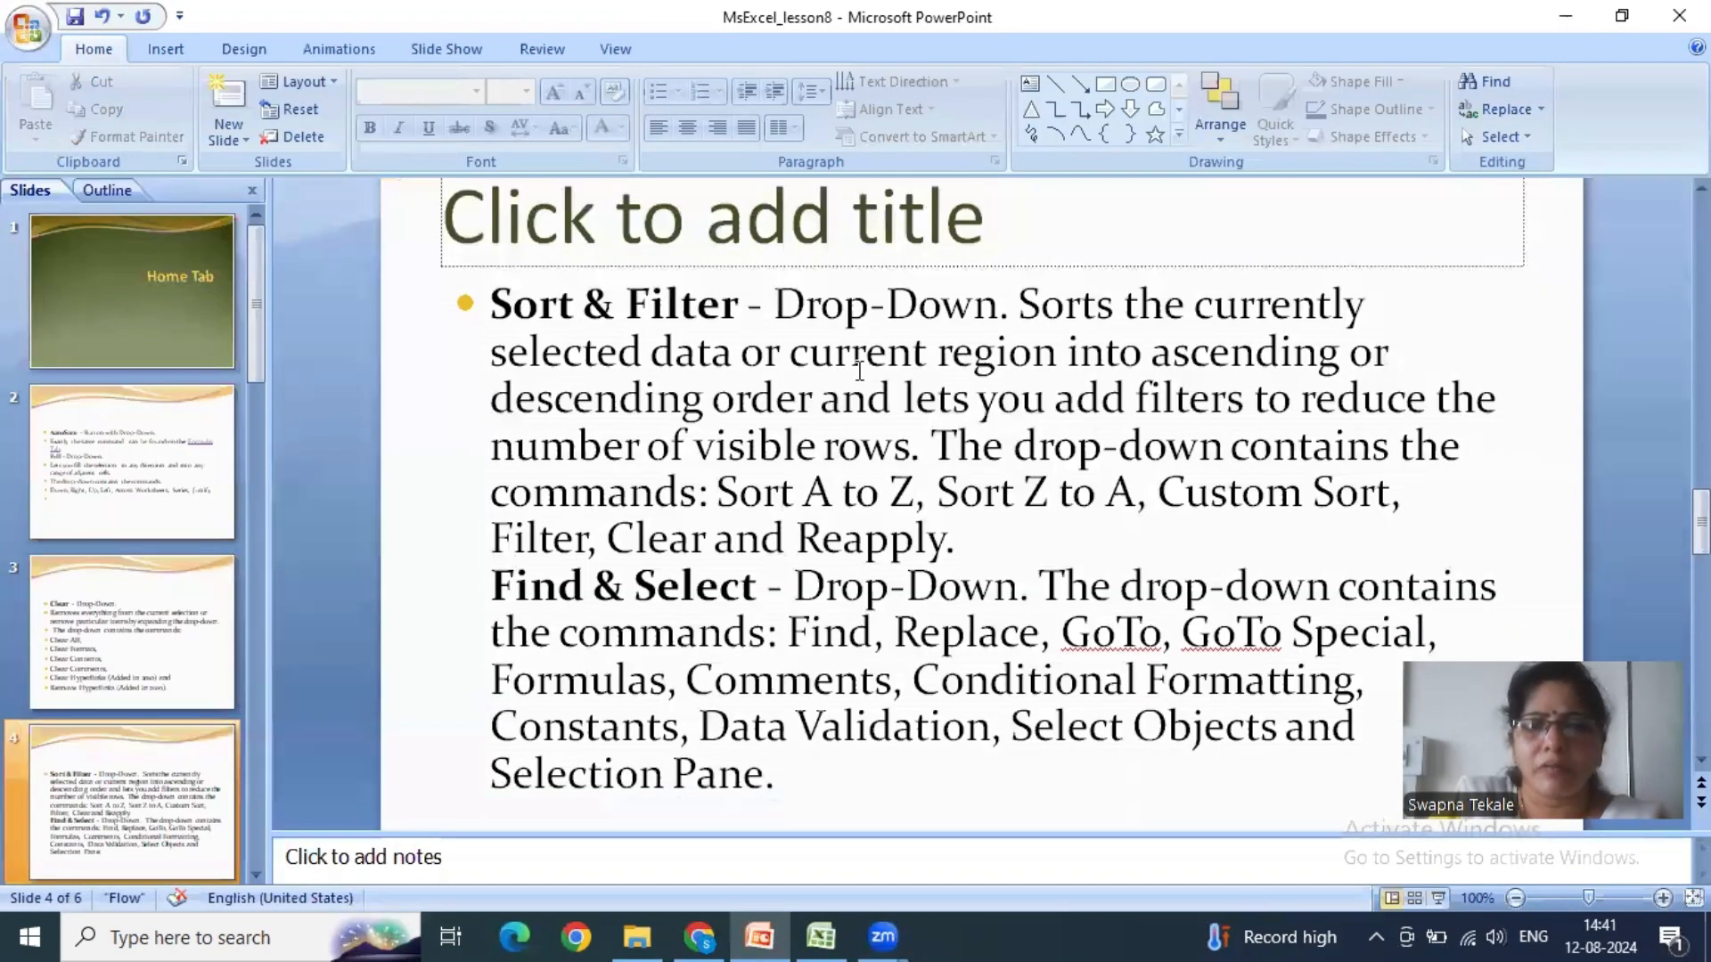
drag(1024, 311, 1390, 318)
click(584, 352)
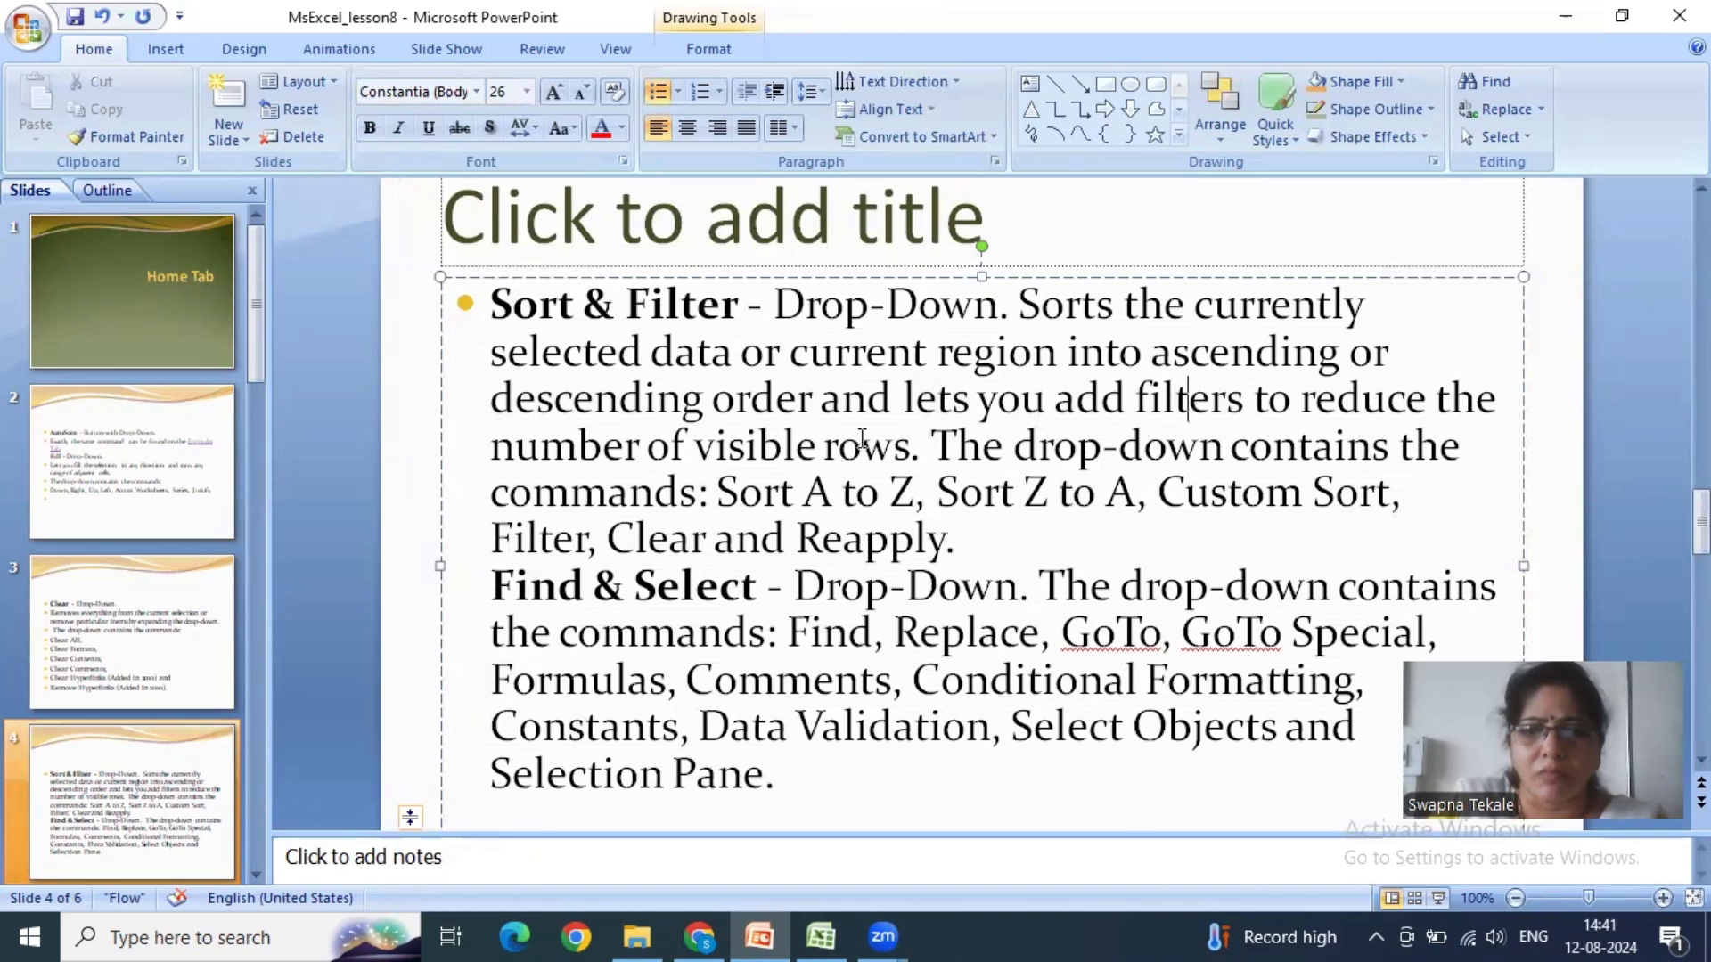
click(942, 441)
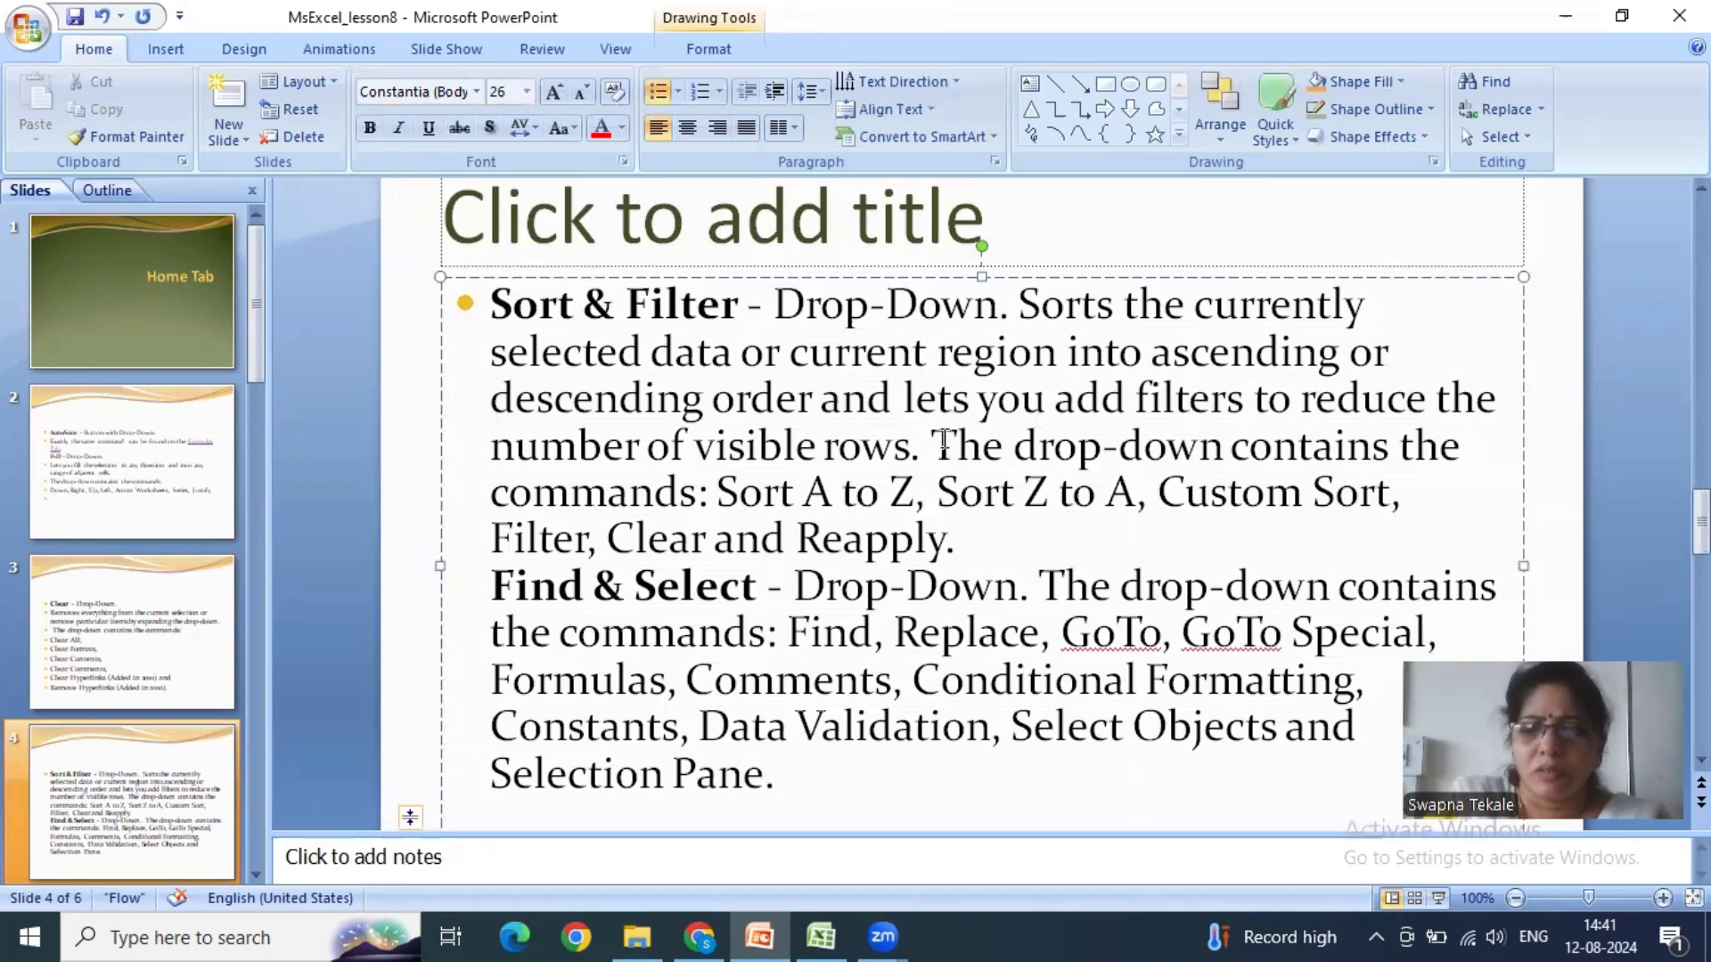
key(Return)
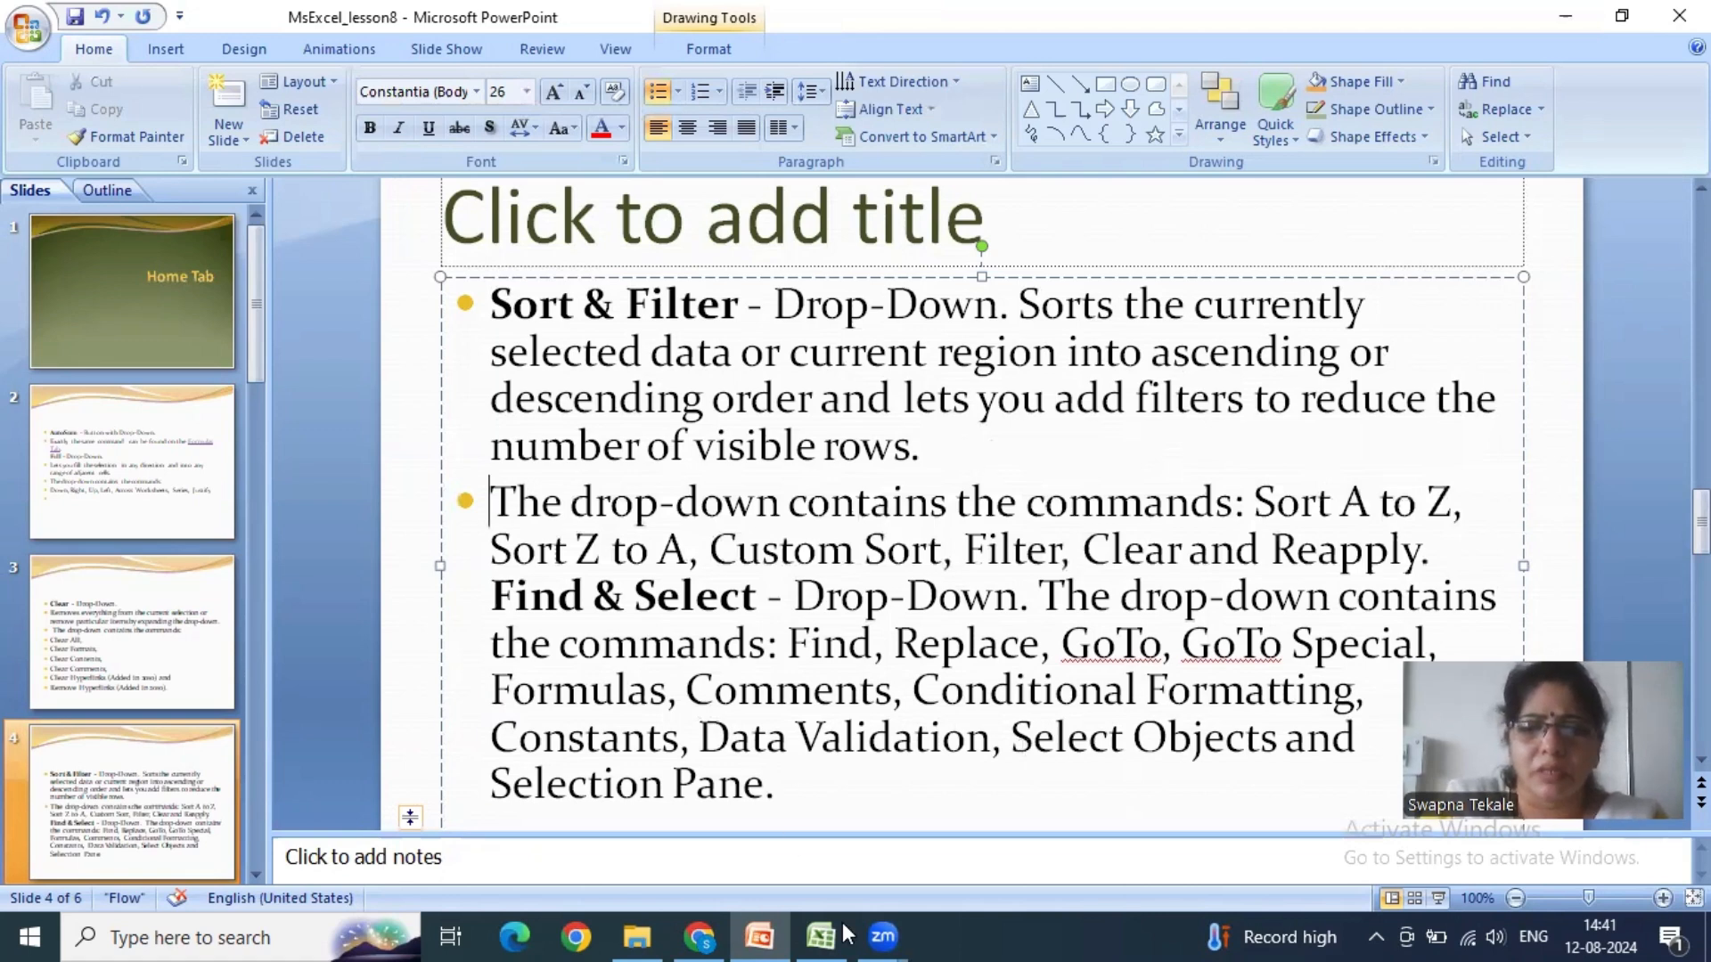
click(460, 52)
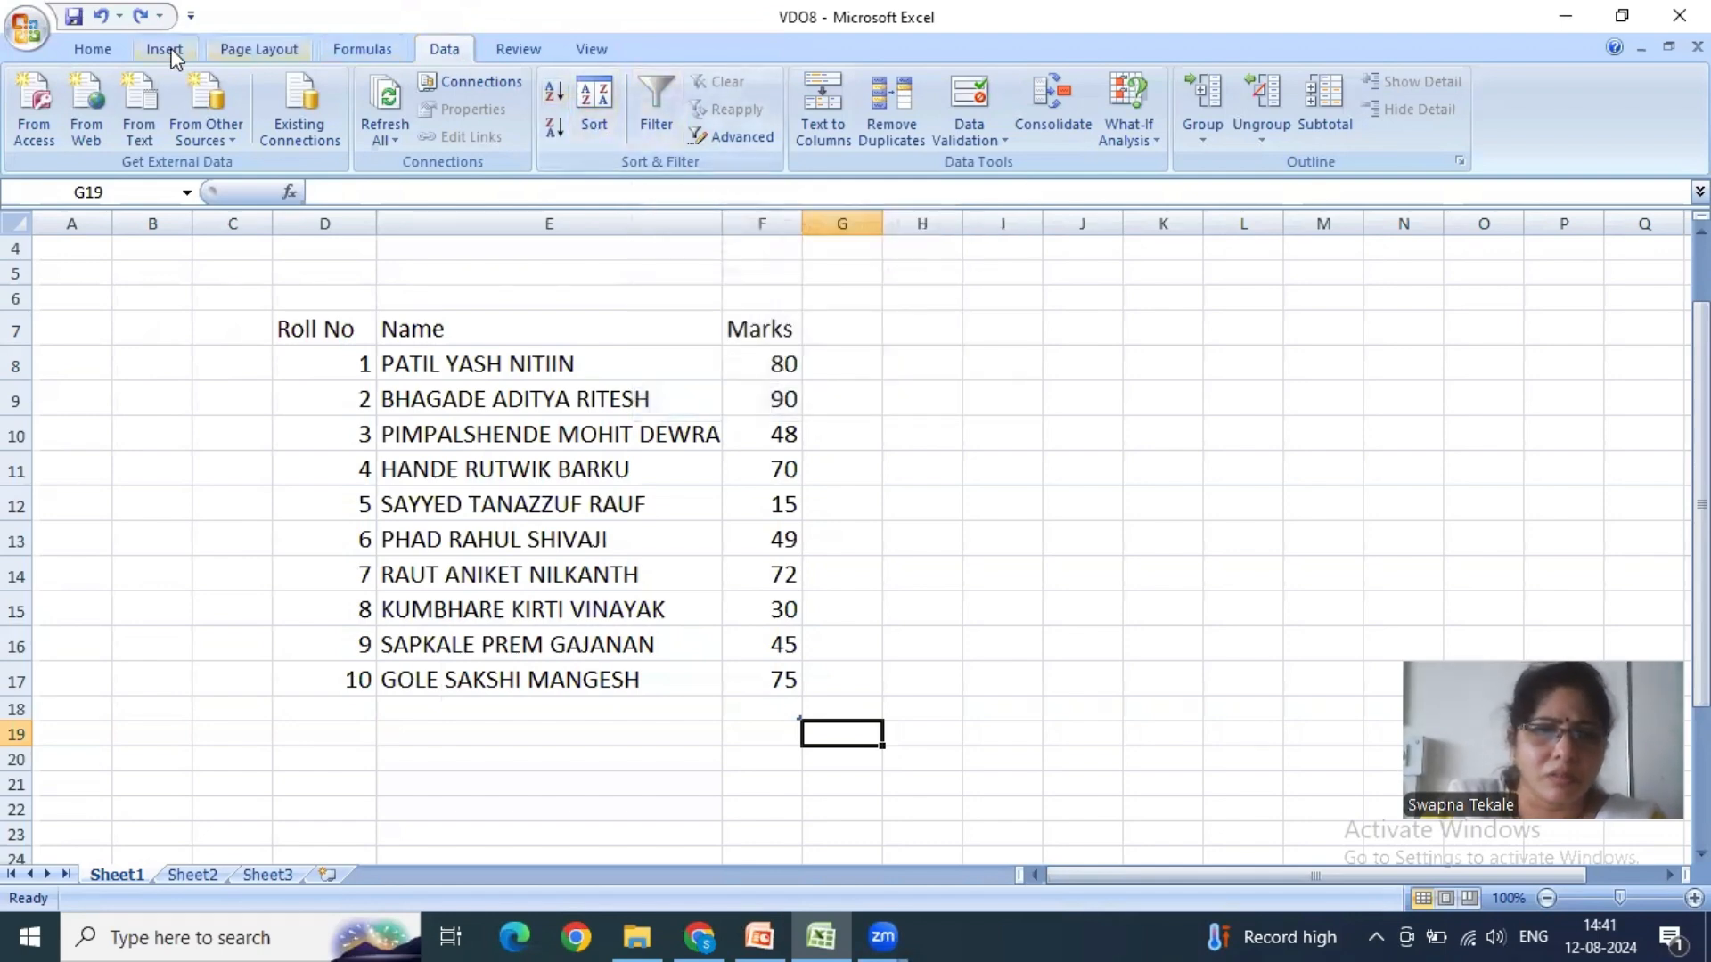
click(88, 48)
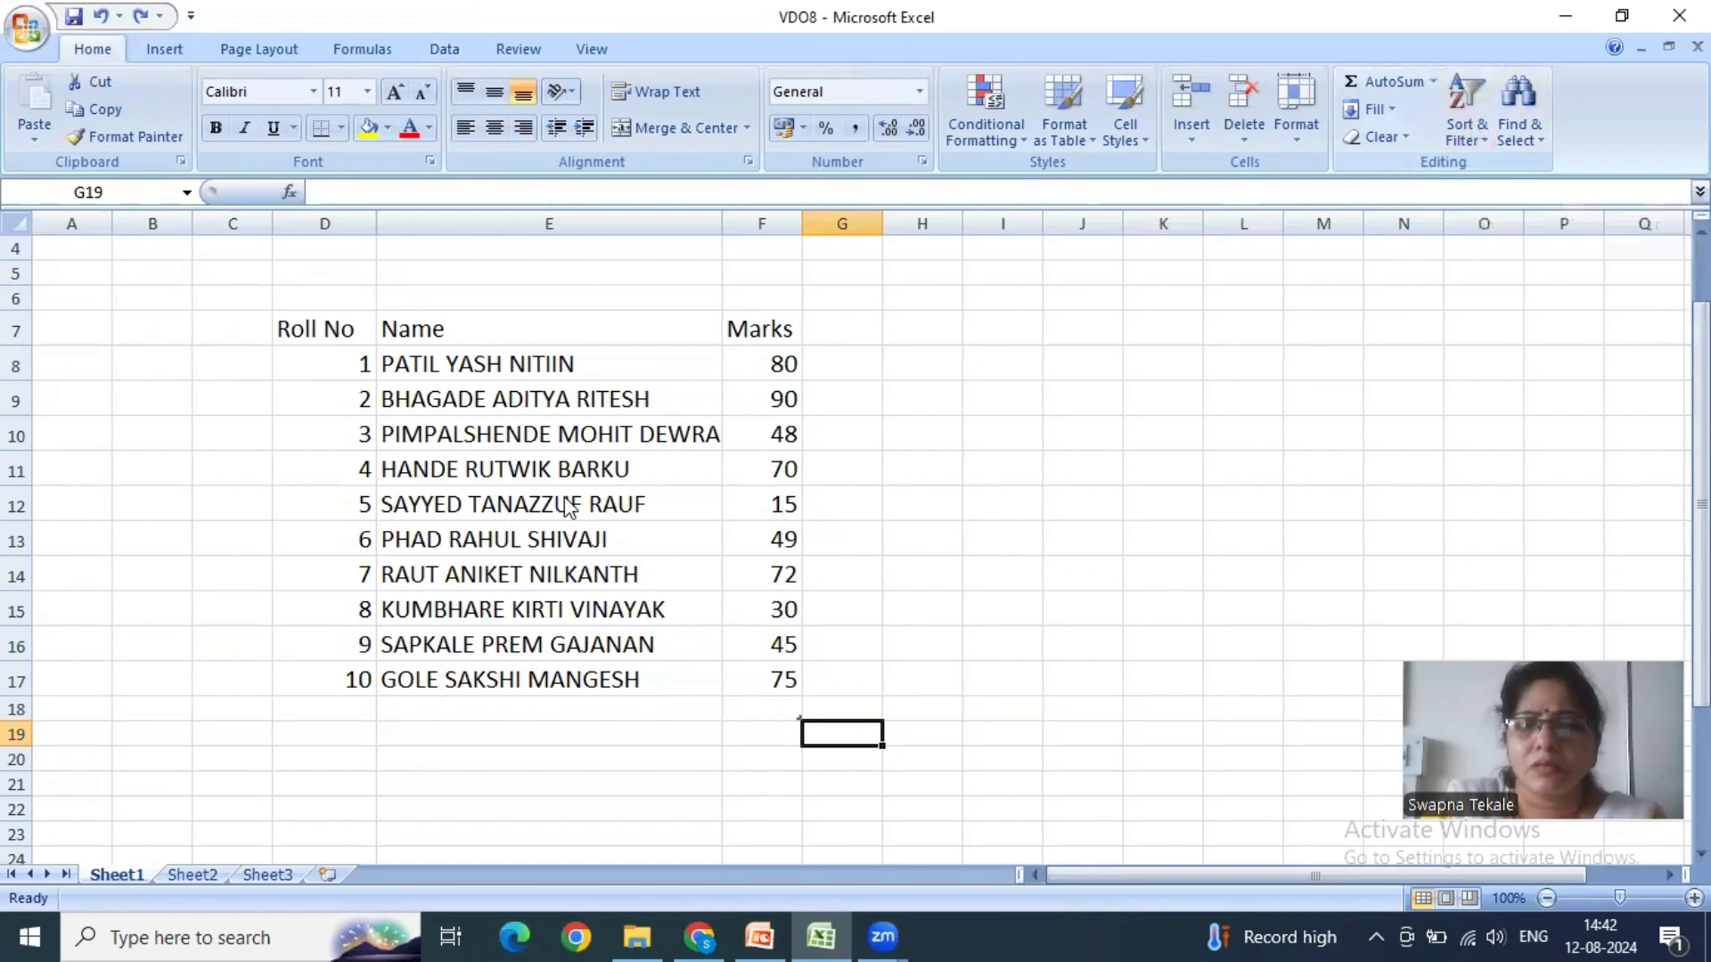
- Switch to the PowerPoint presentation and split the Find & Select text into a new bullet before "The drop-down contains the commands"
key(alt+Tab)
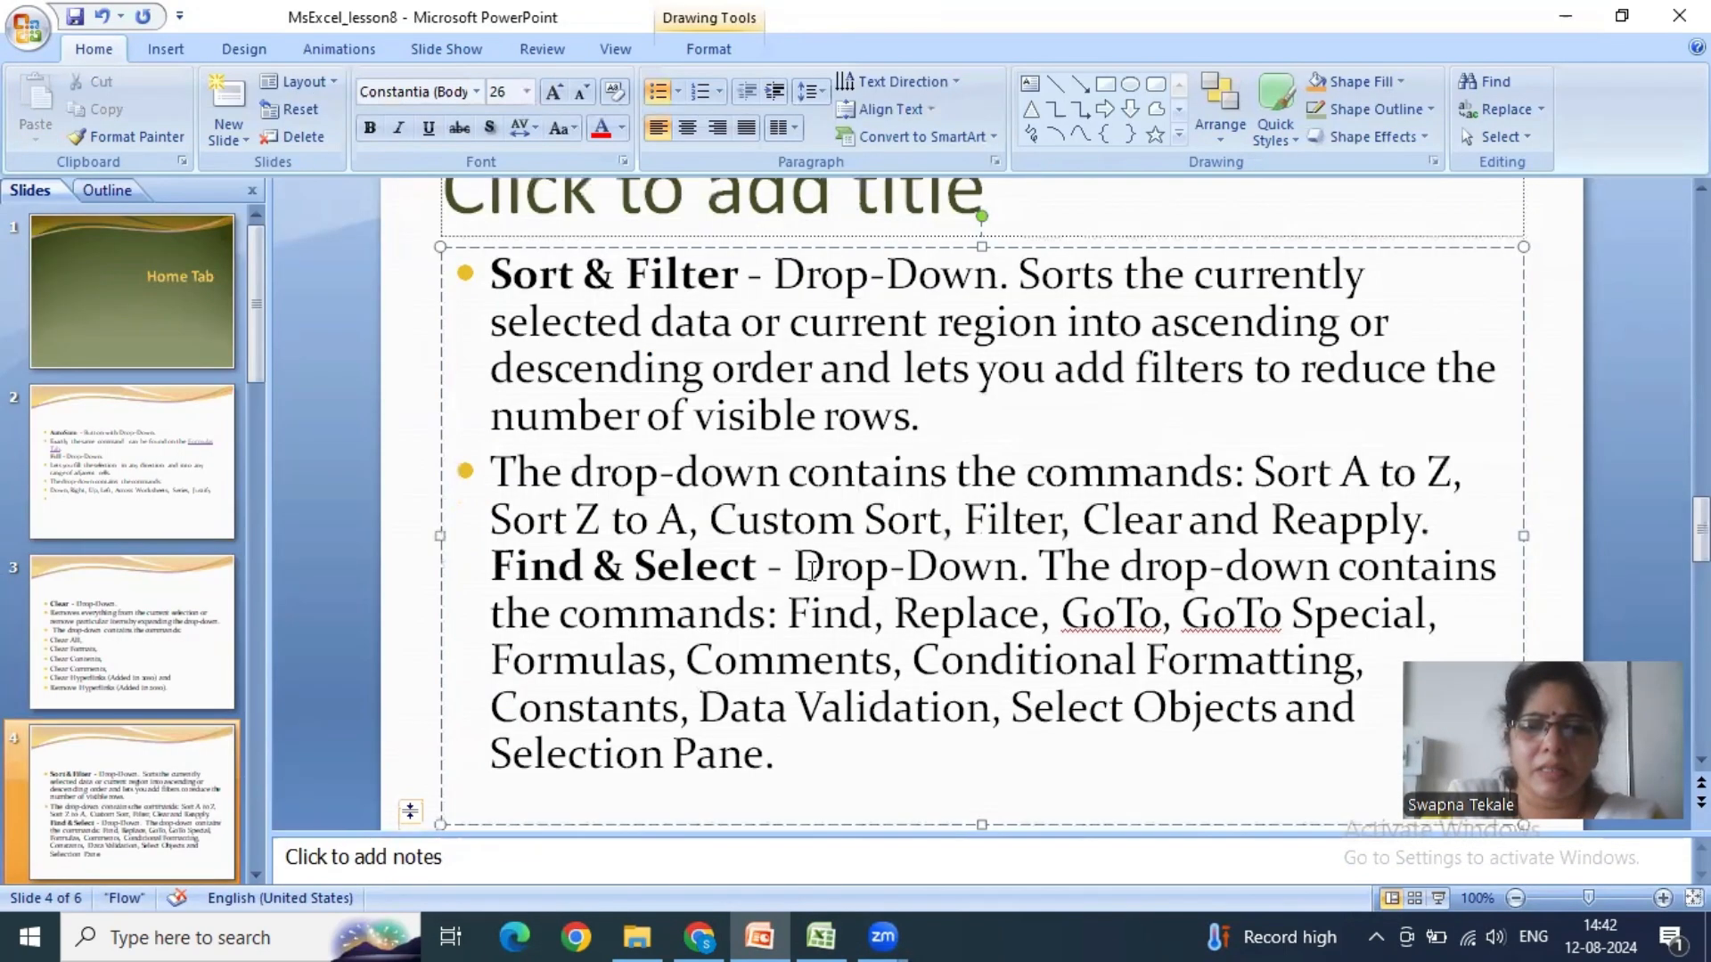
click(1049, 564)
key(Return)
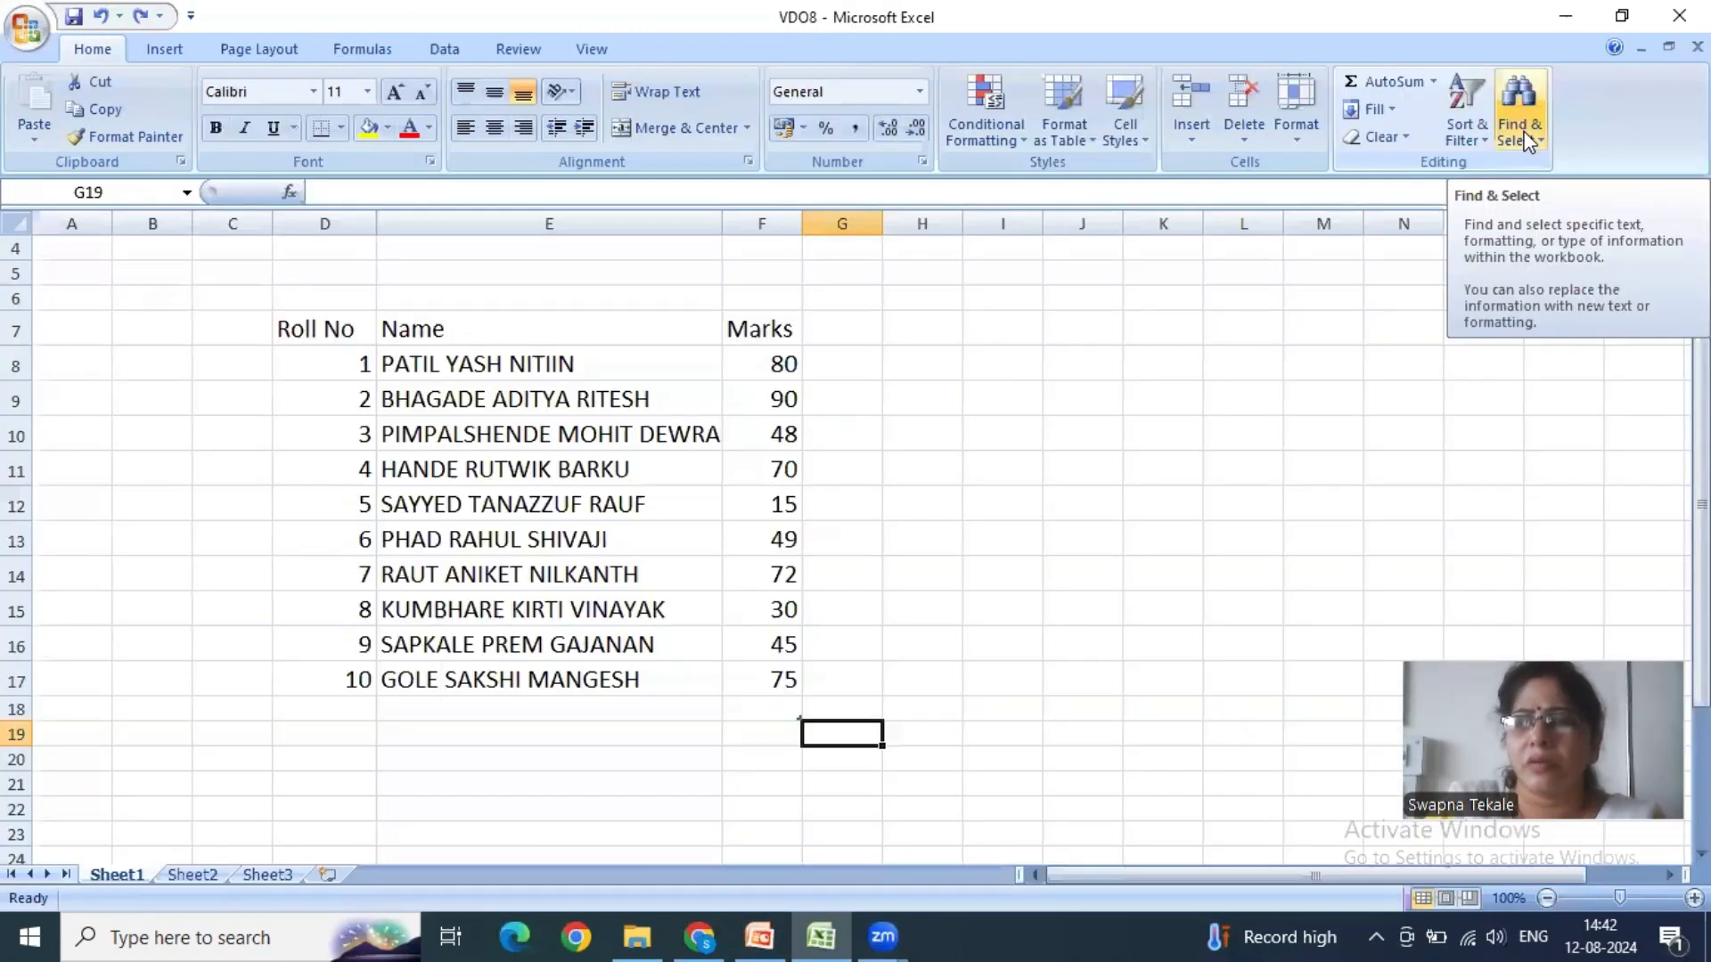
- Switch to the VDO8 Excel workbook and review the available Find & Select commands
click(1529, 140)
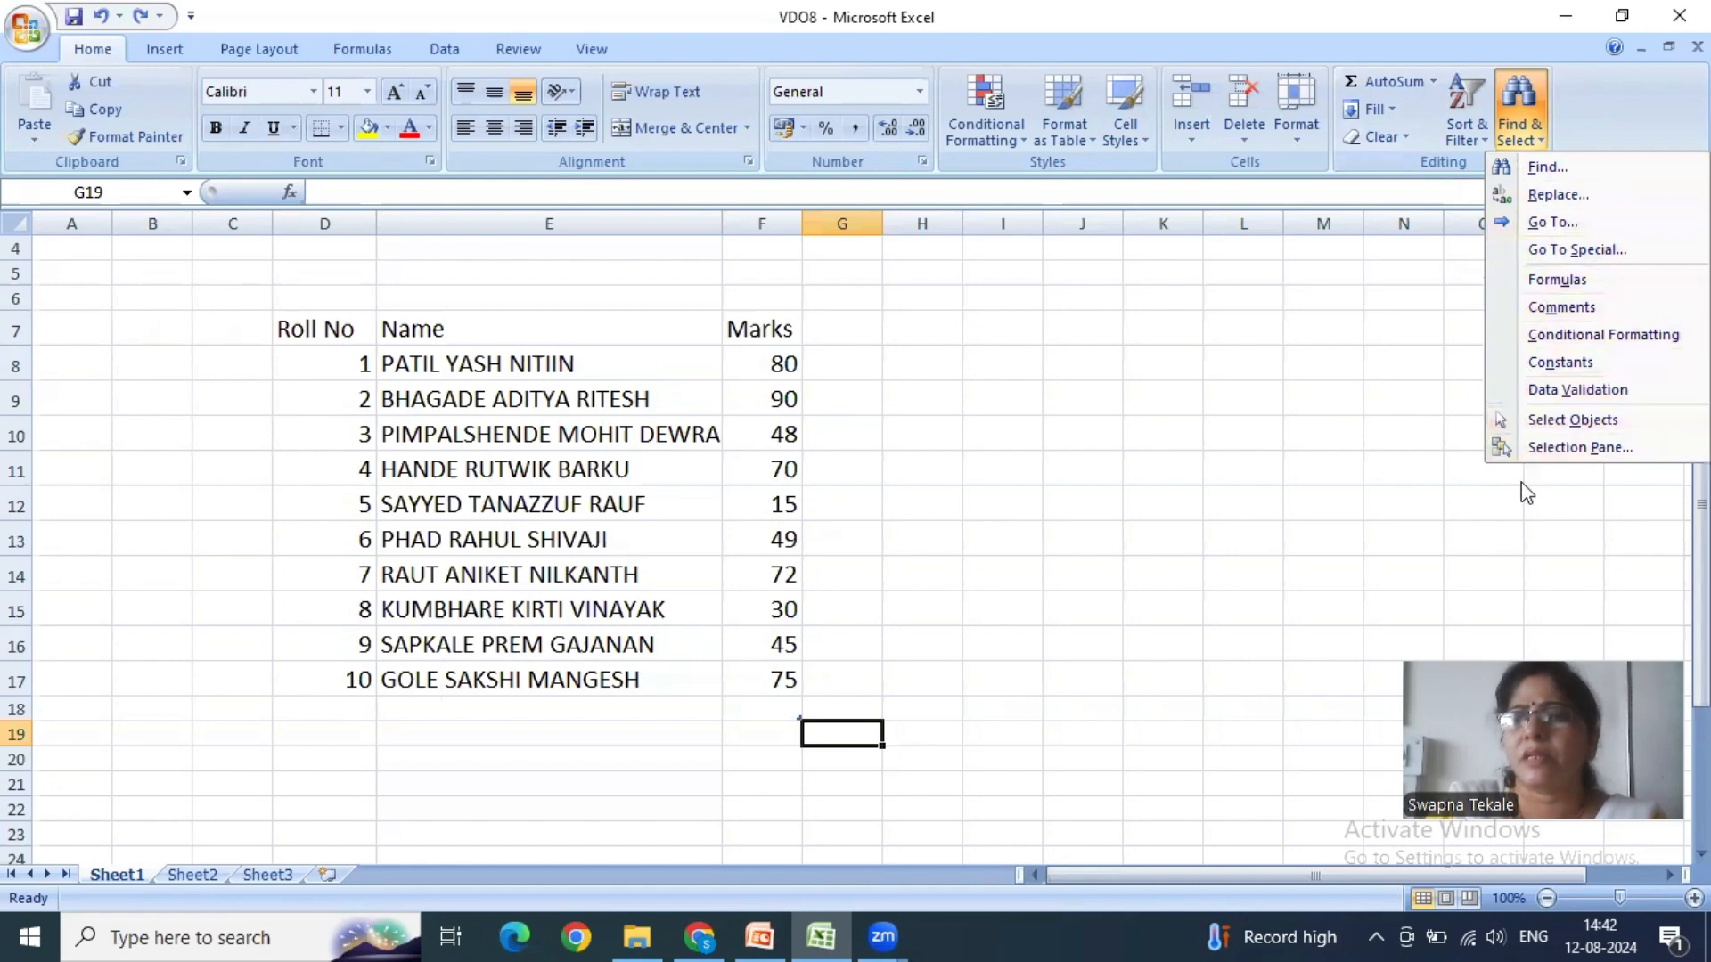
click(1413, 479)
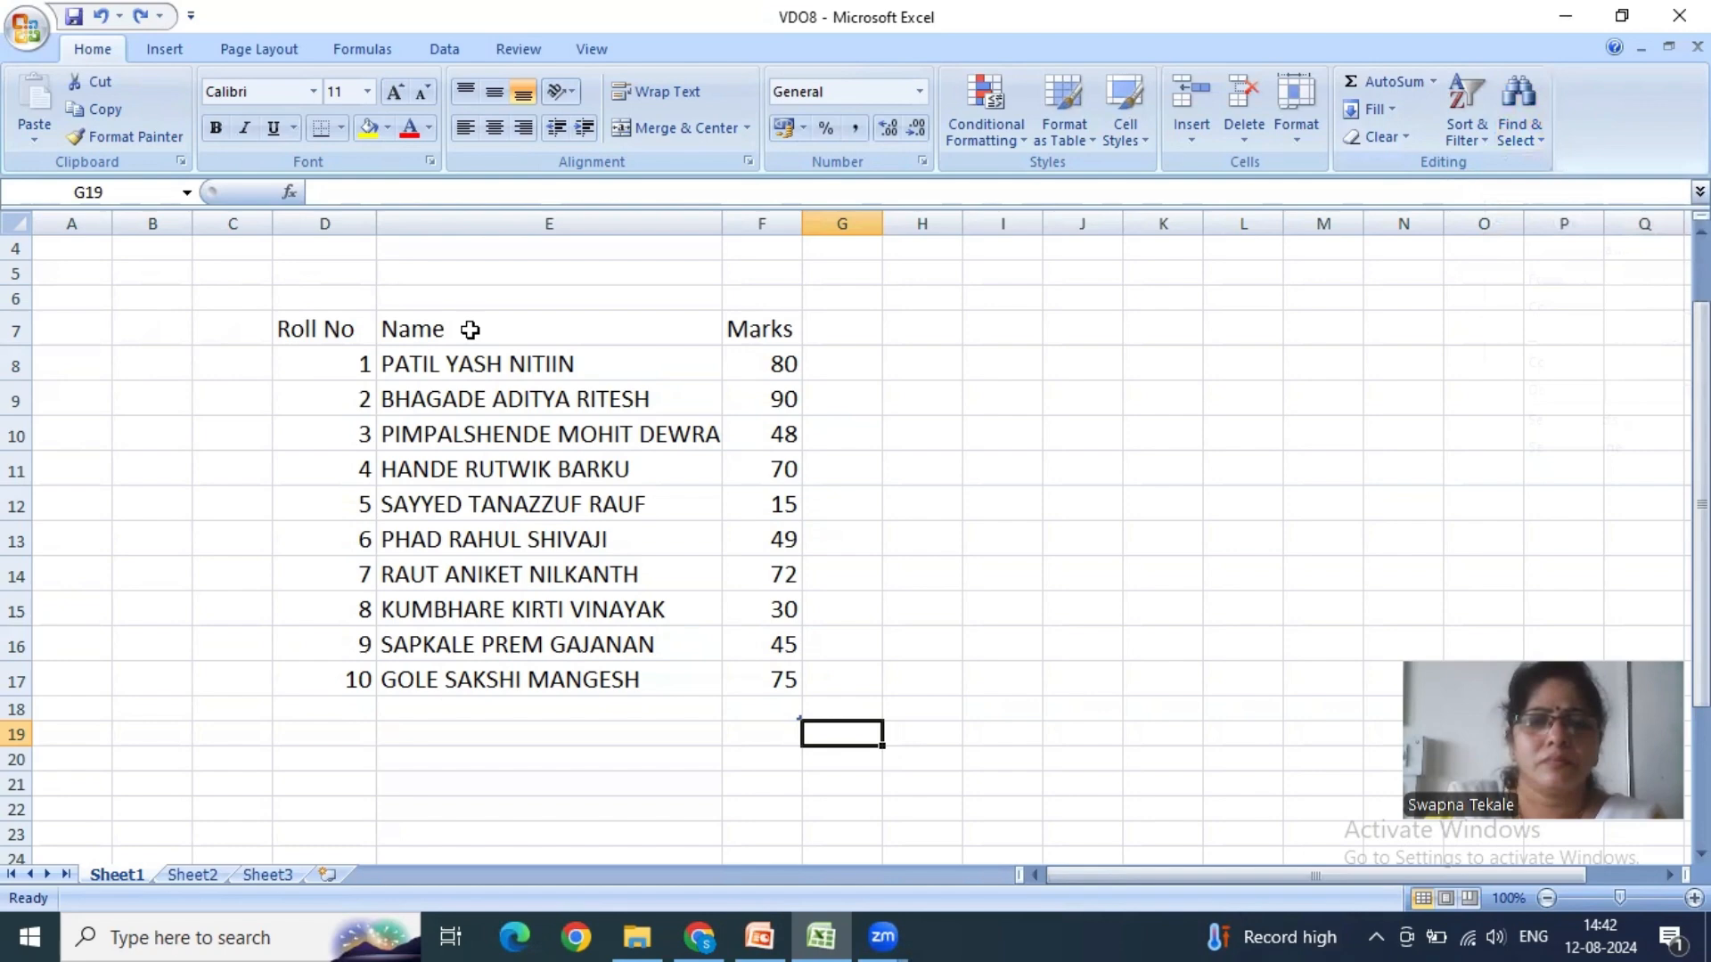
click(327, 331)
click(958, 348)
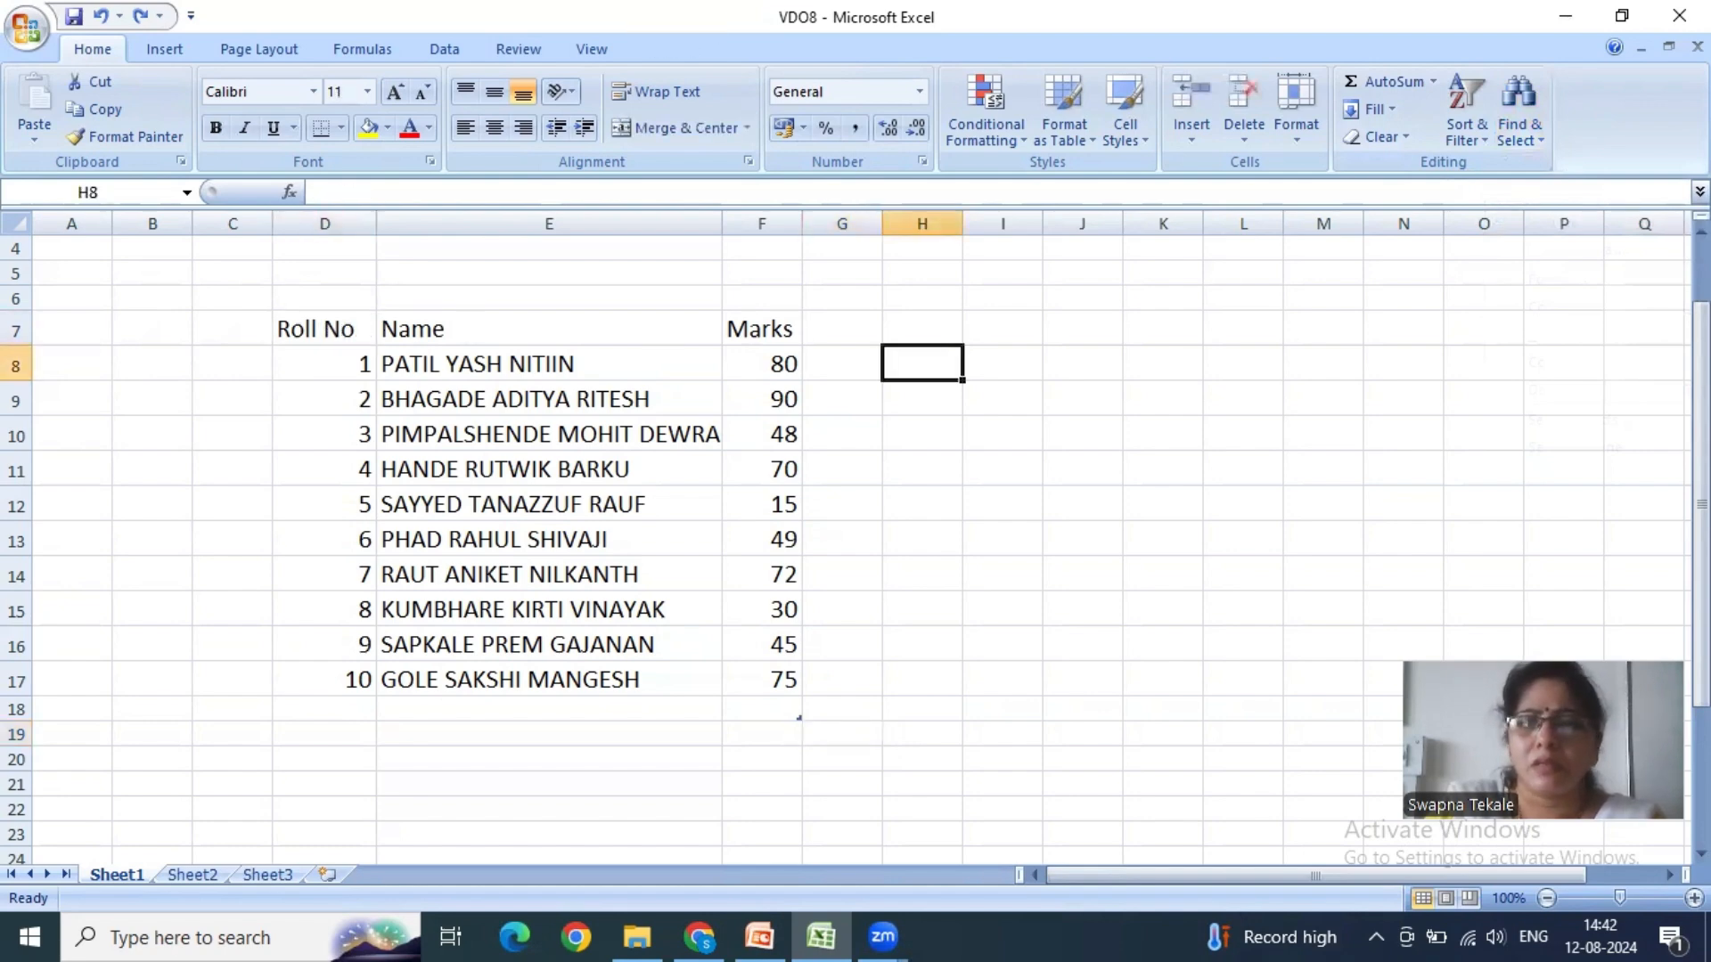
- Find the value 80 in the Marks column and replace it with 45 using Find and Replace
click(1520, 132)
click(1538, 164)
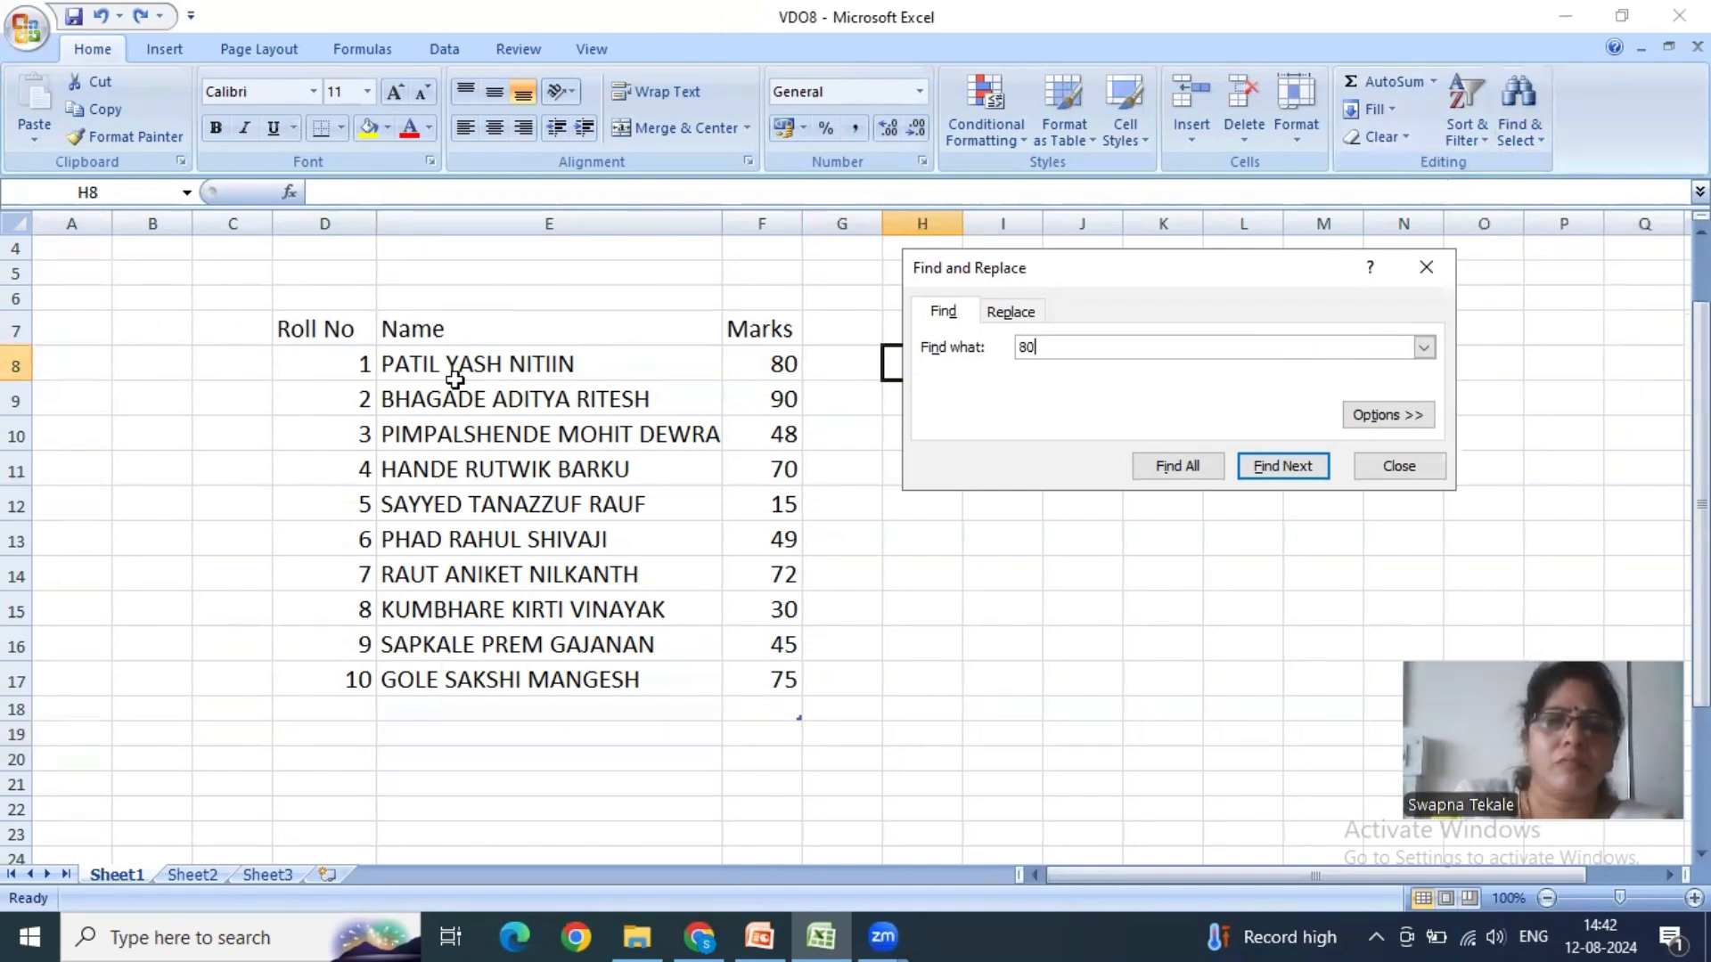
click(1011, 311)
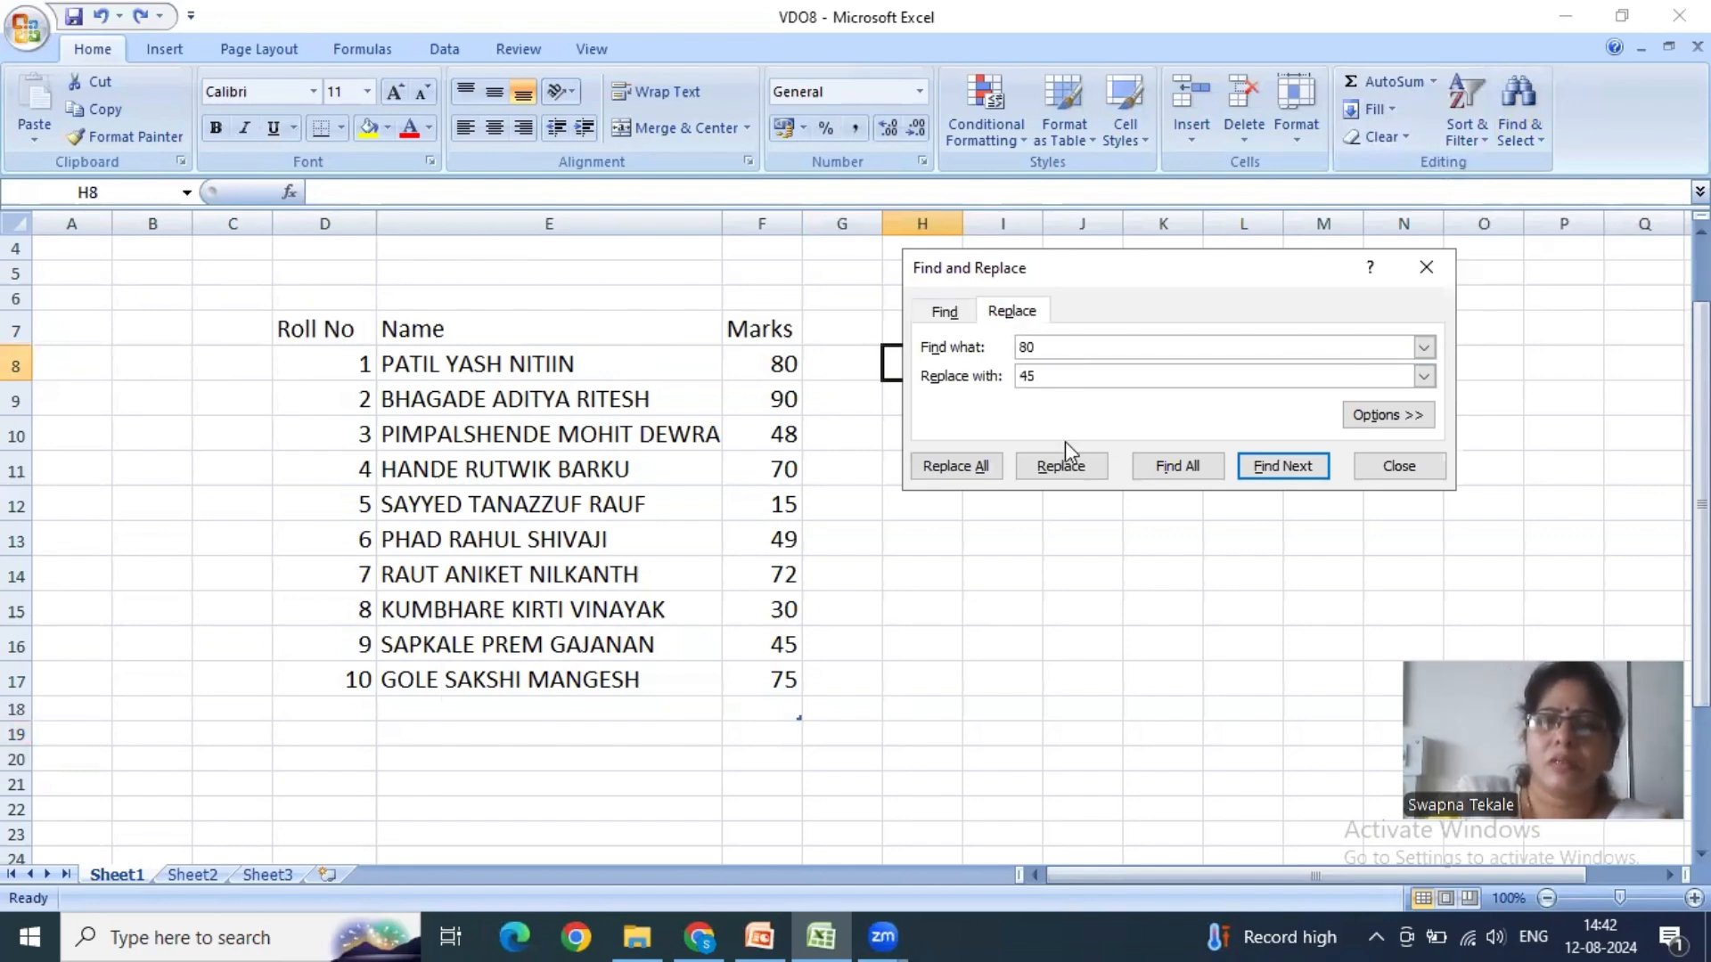
click(1188, 466)
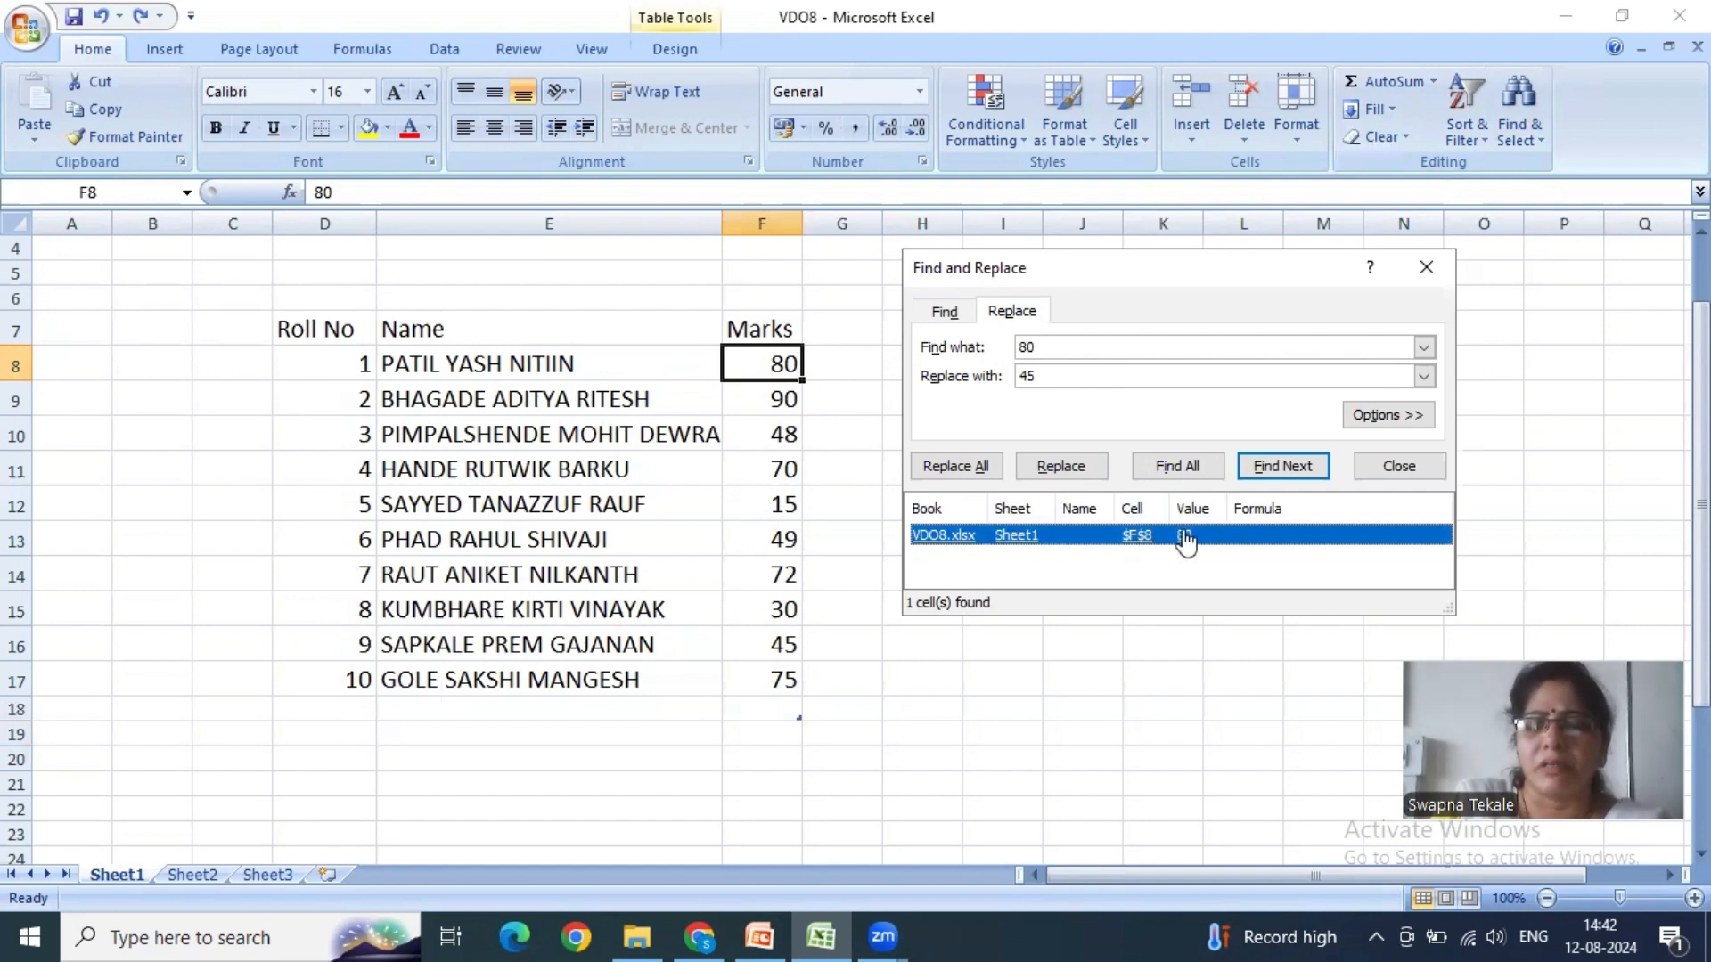
click(1078, 478)
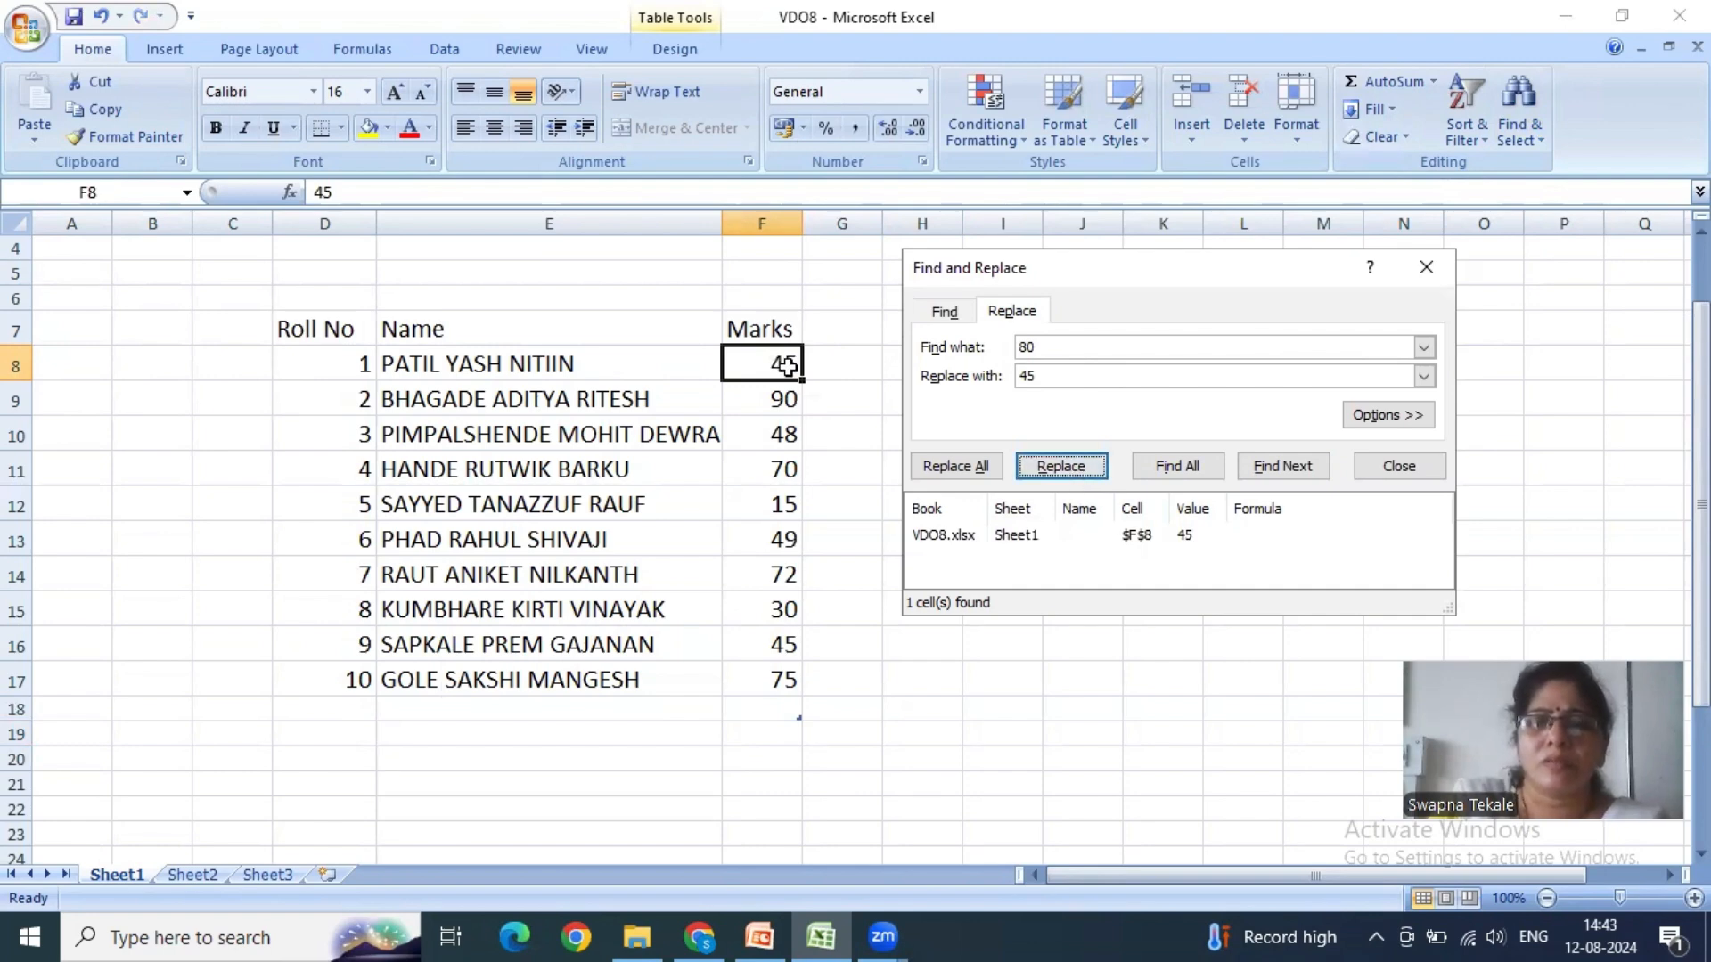
- Close Find and Replace, undo the replacement in the Marks column and deselect the table
click(944, 312)
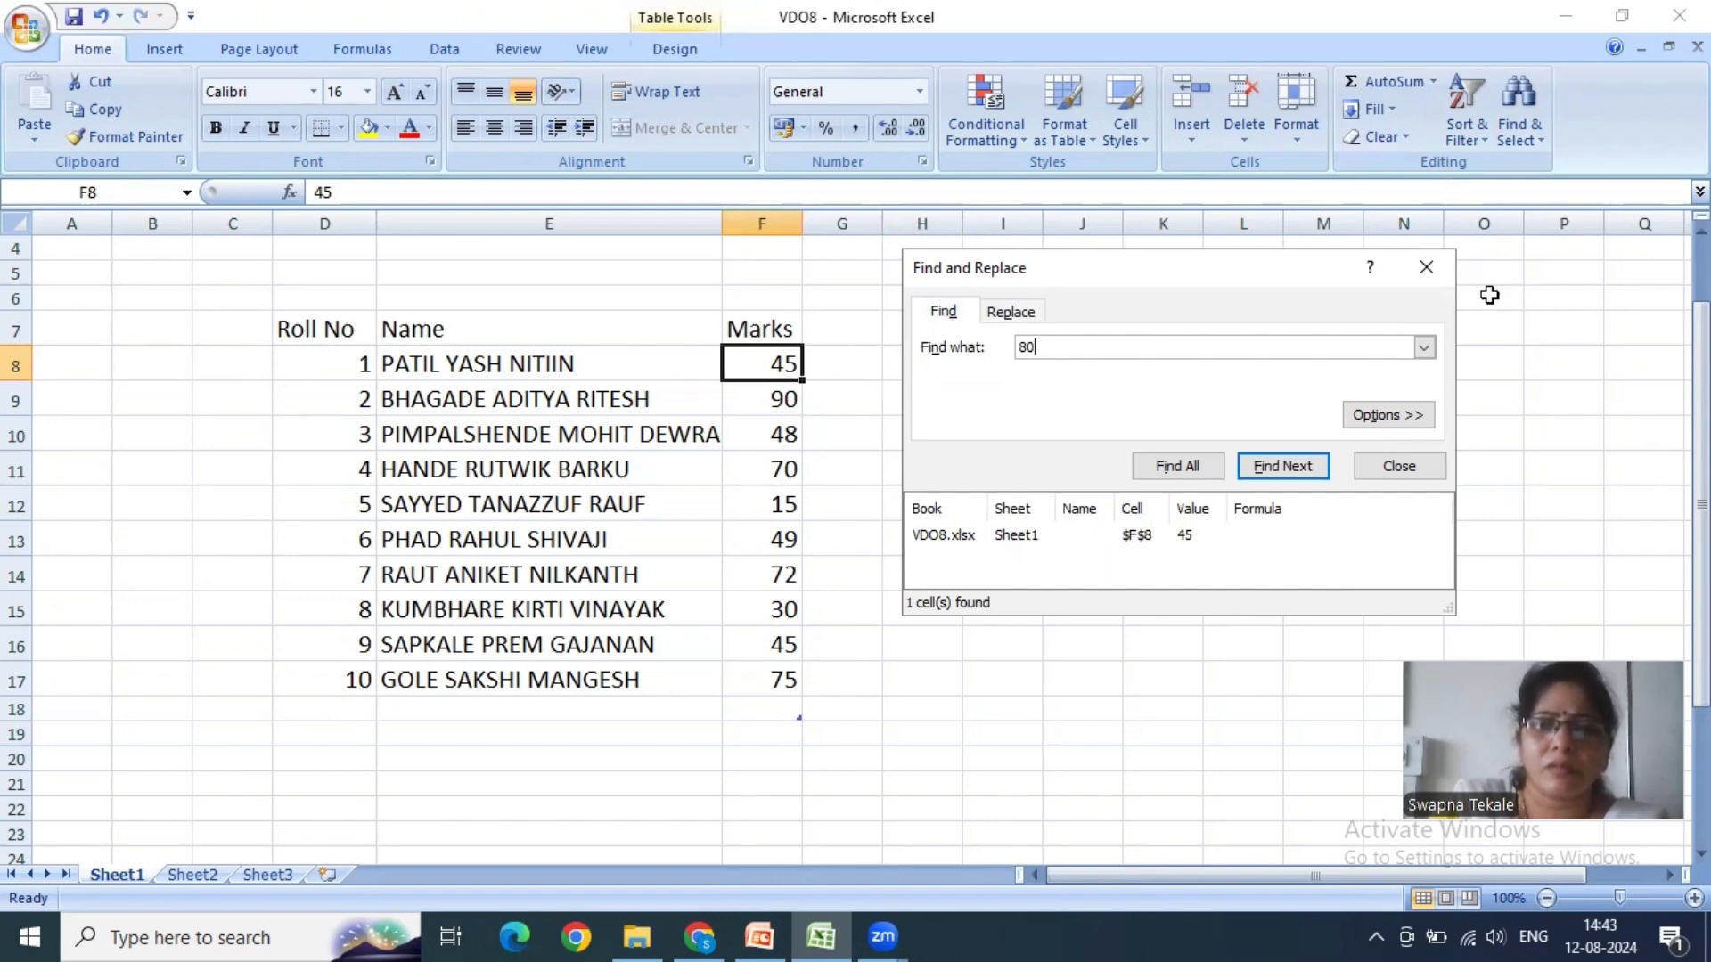
click(1425, 267)
key(ctrl+z)
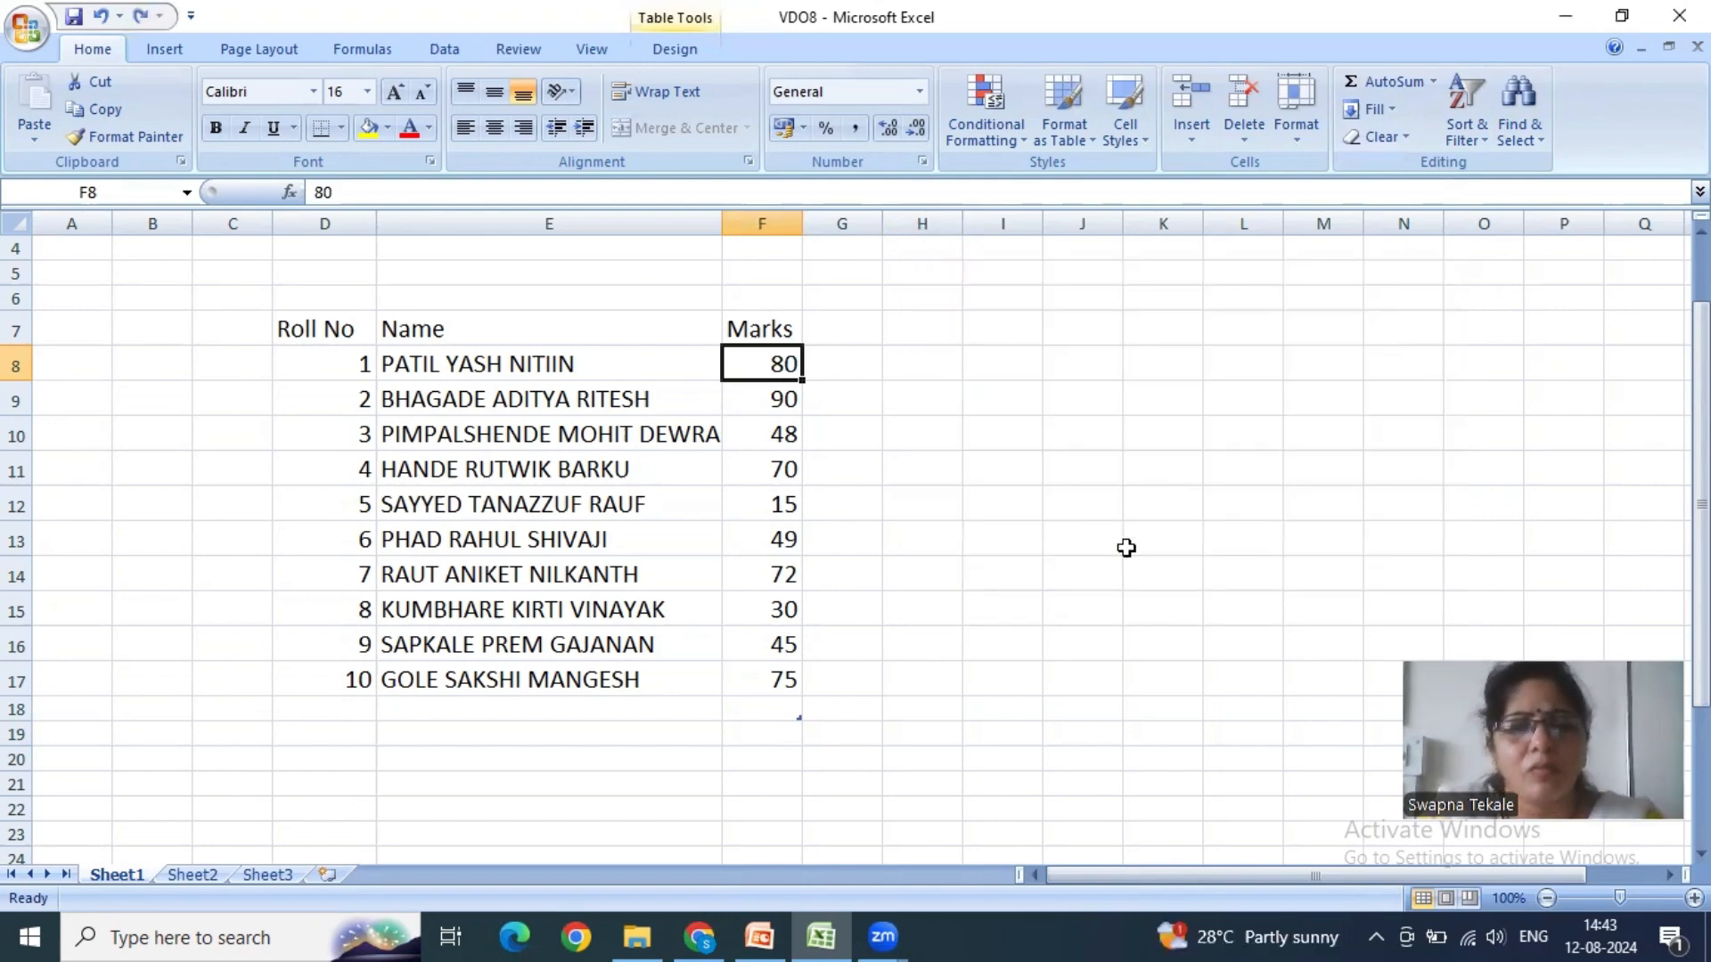
click(1126, 547)
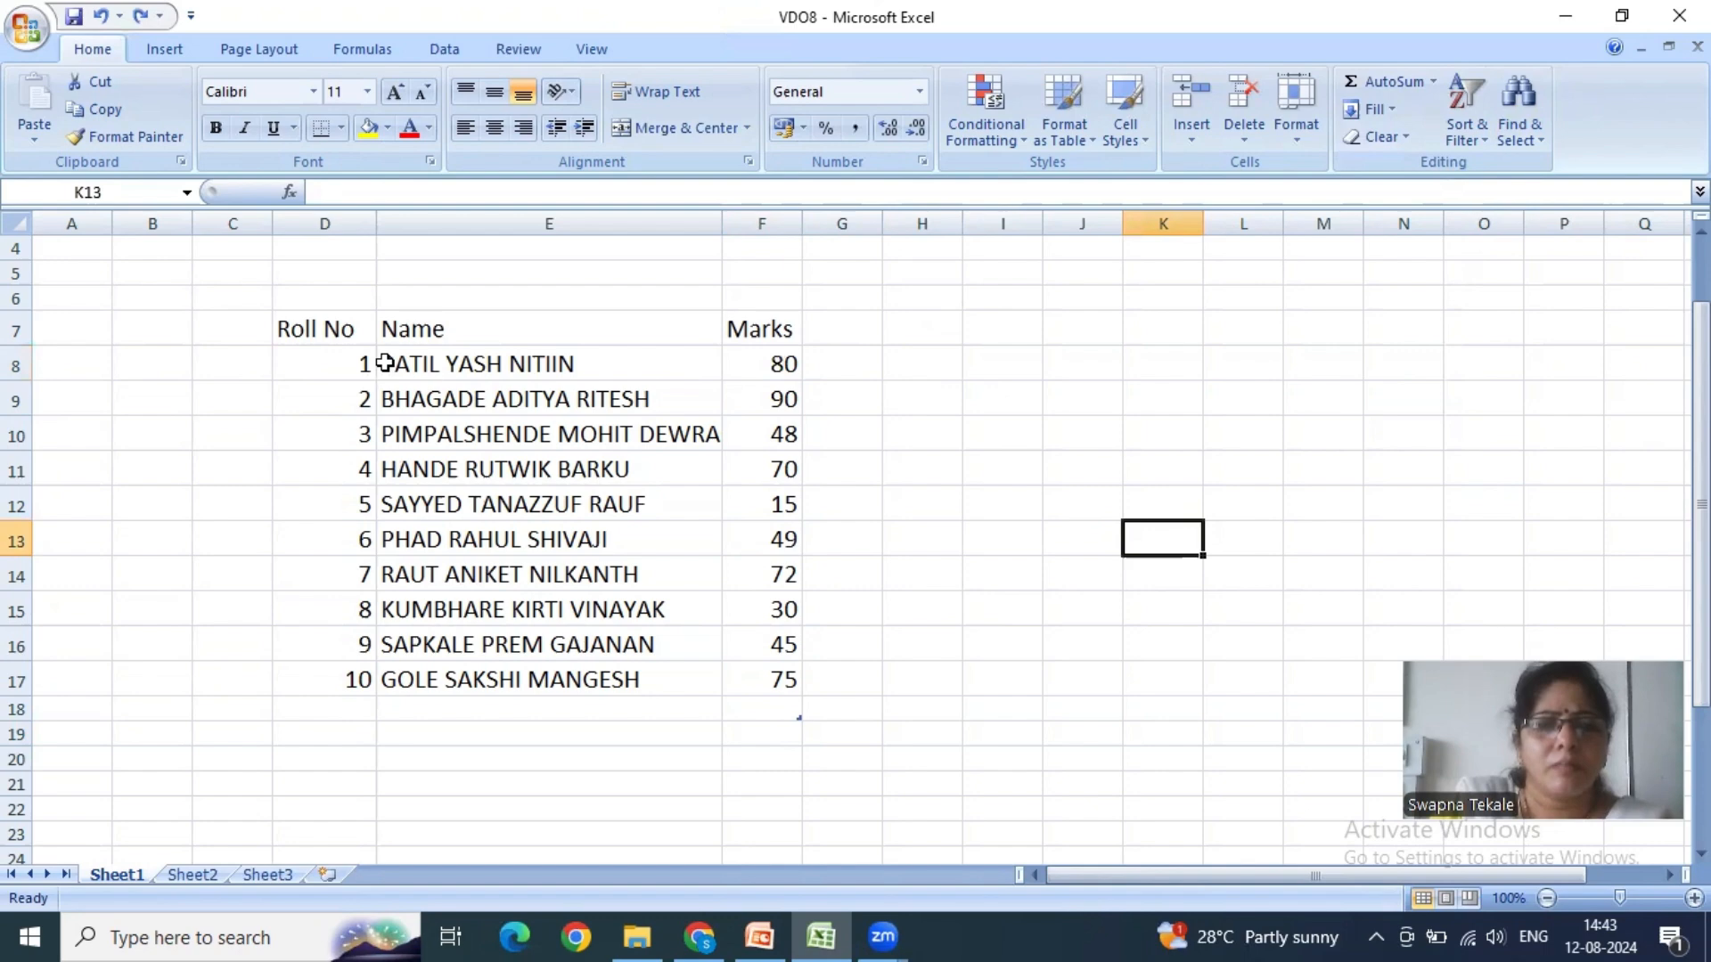
- Replace all occurrences of "Name" with "Student Name" in the marks table range D7:F18 and close Find and Replace
drag(325, 329, 791, 709)
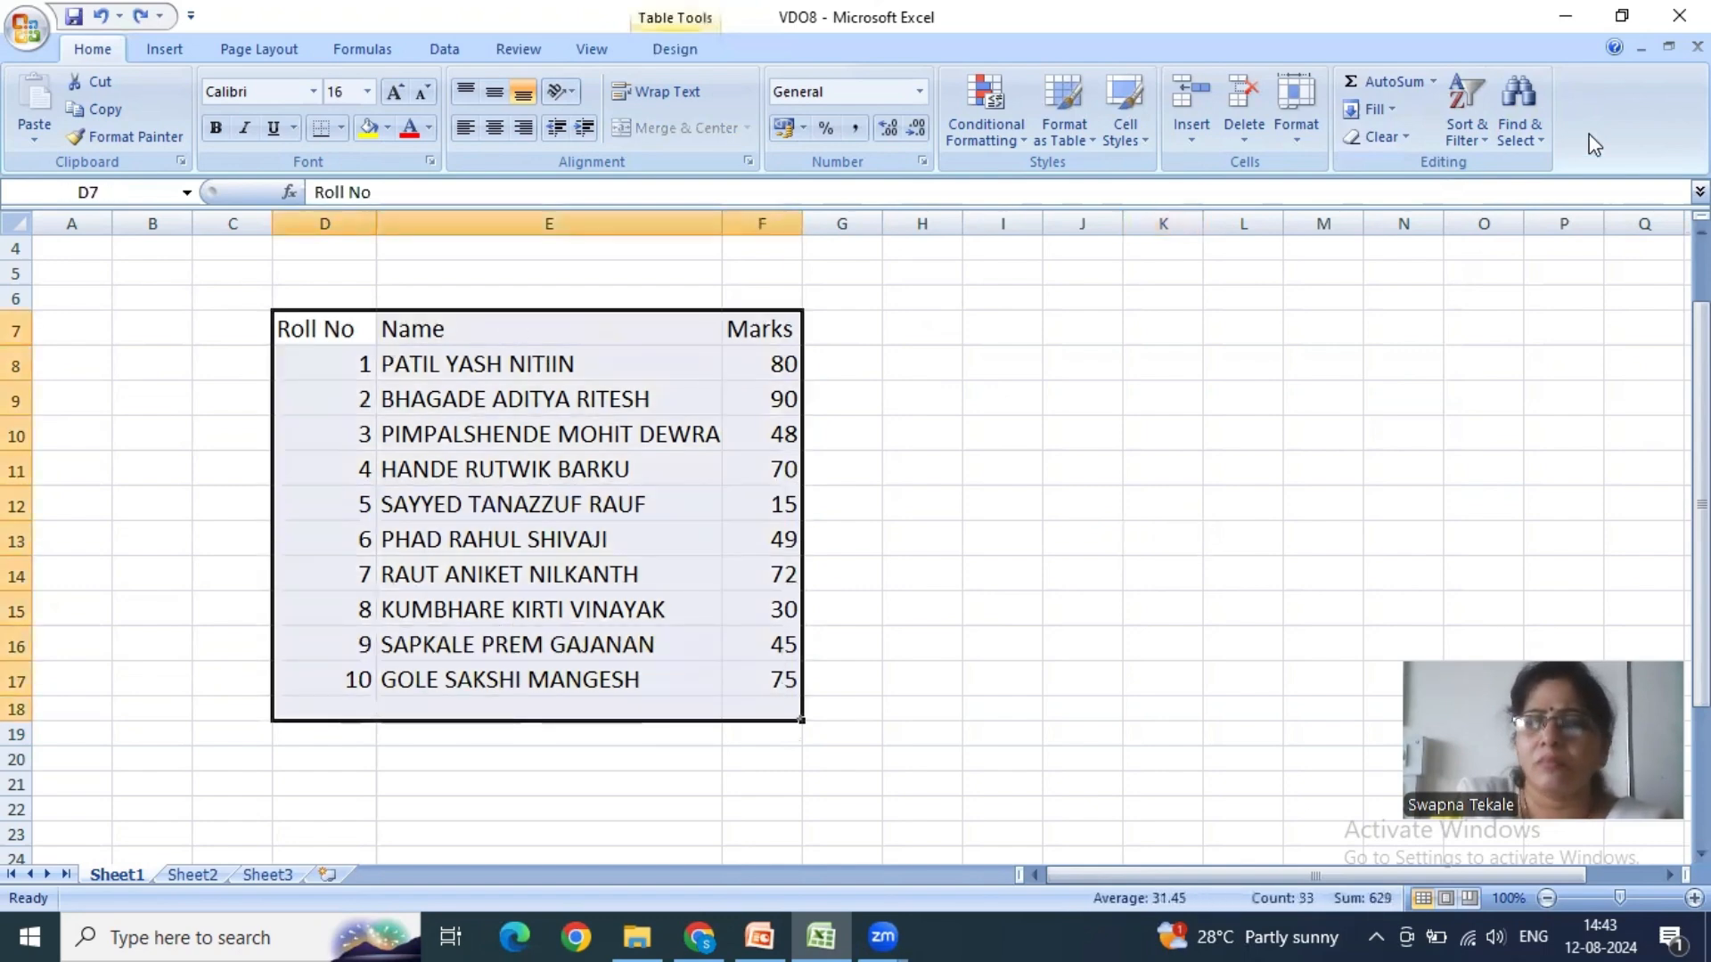
click(1525, 125)
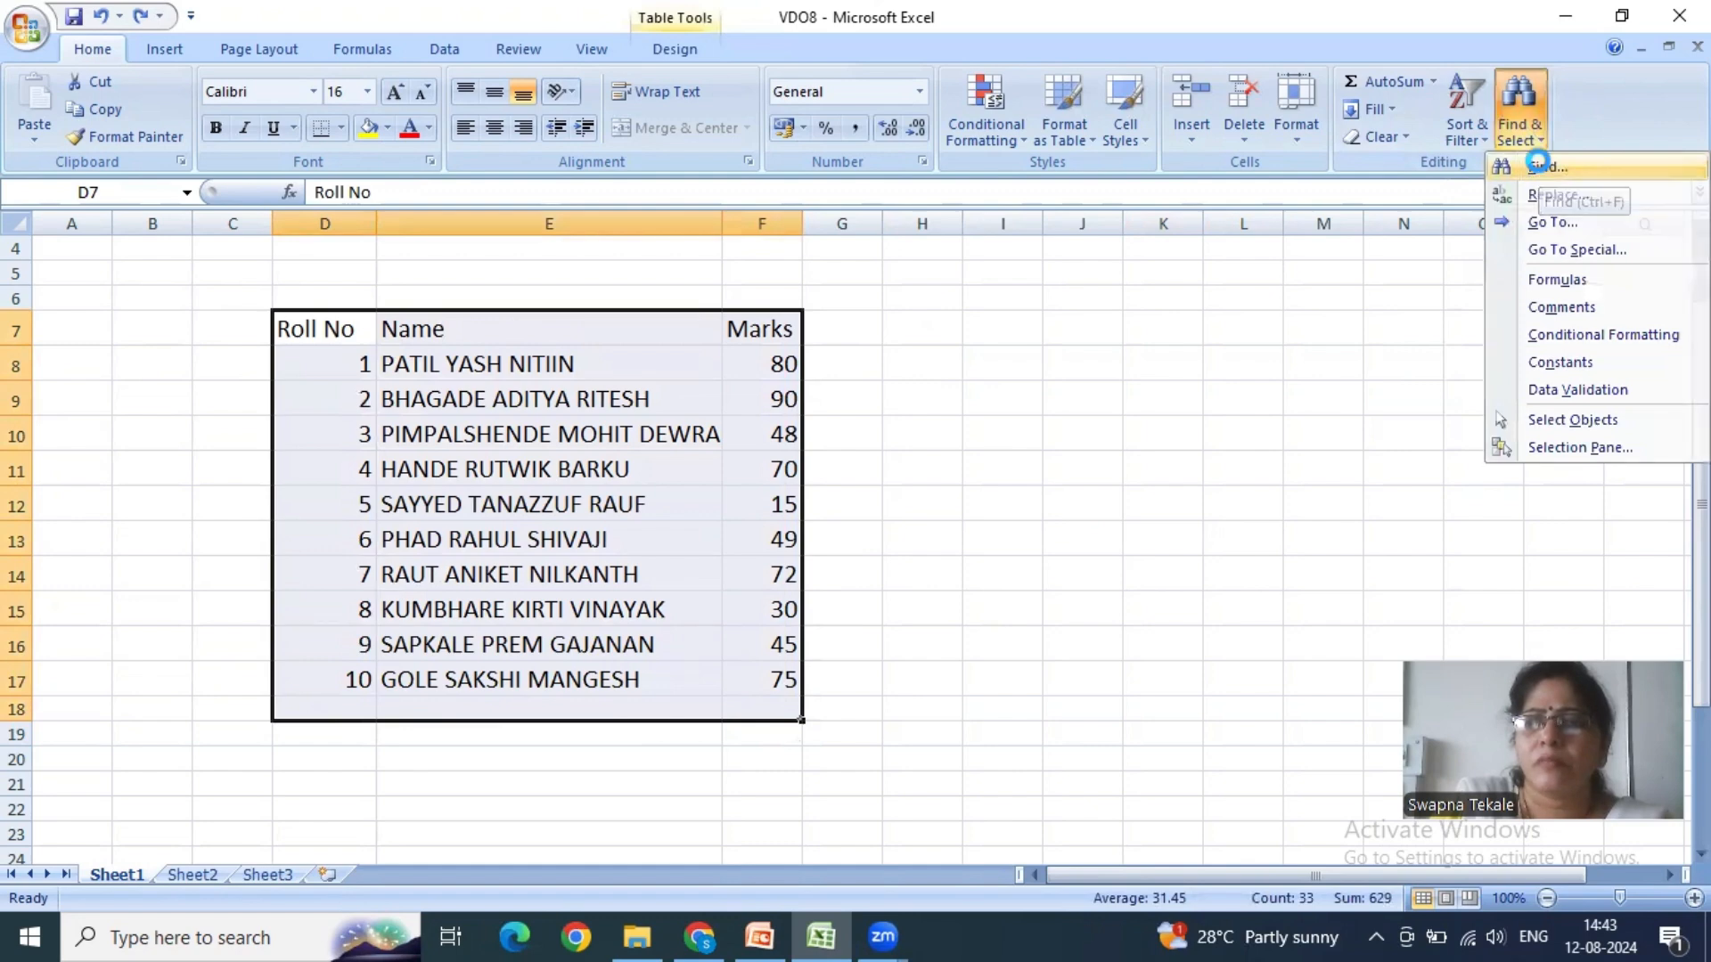
click(1535, 168)
text(Name)
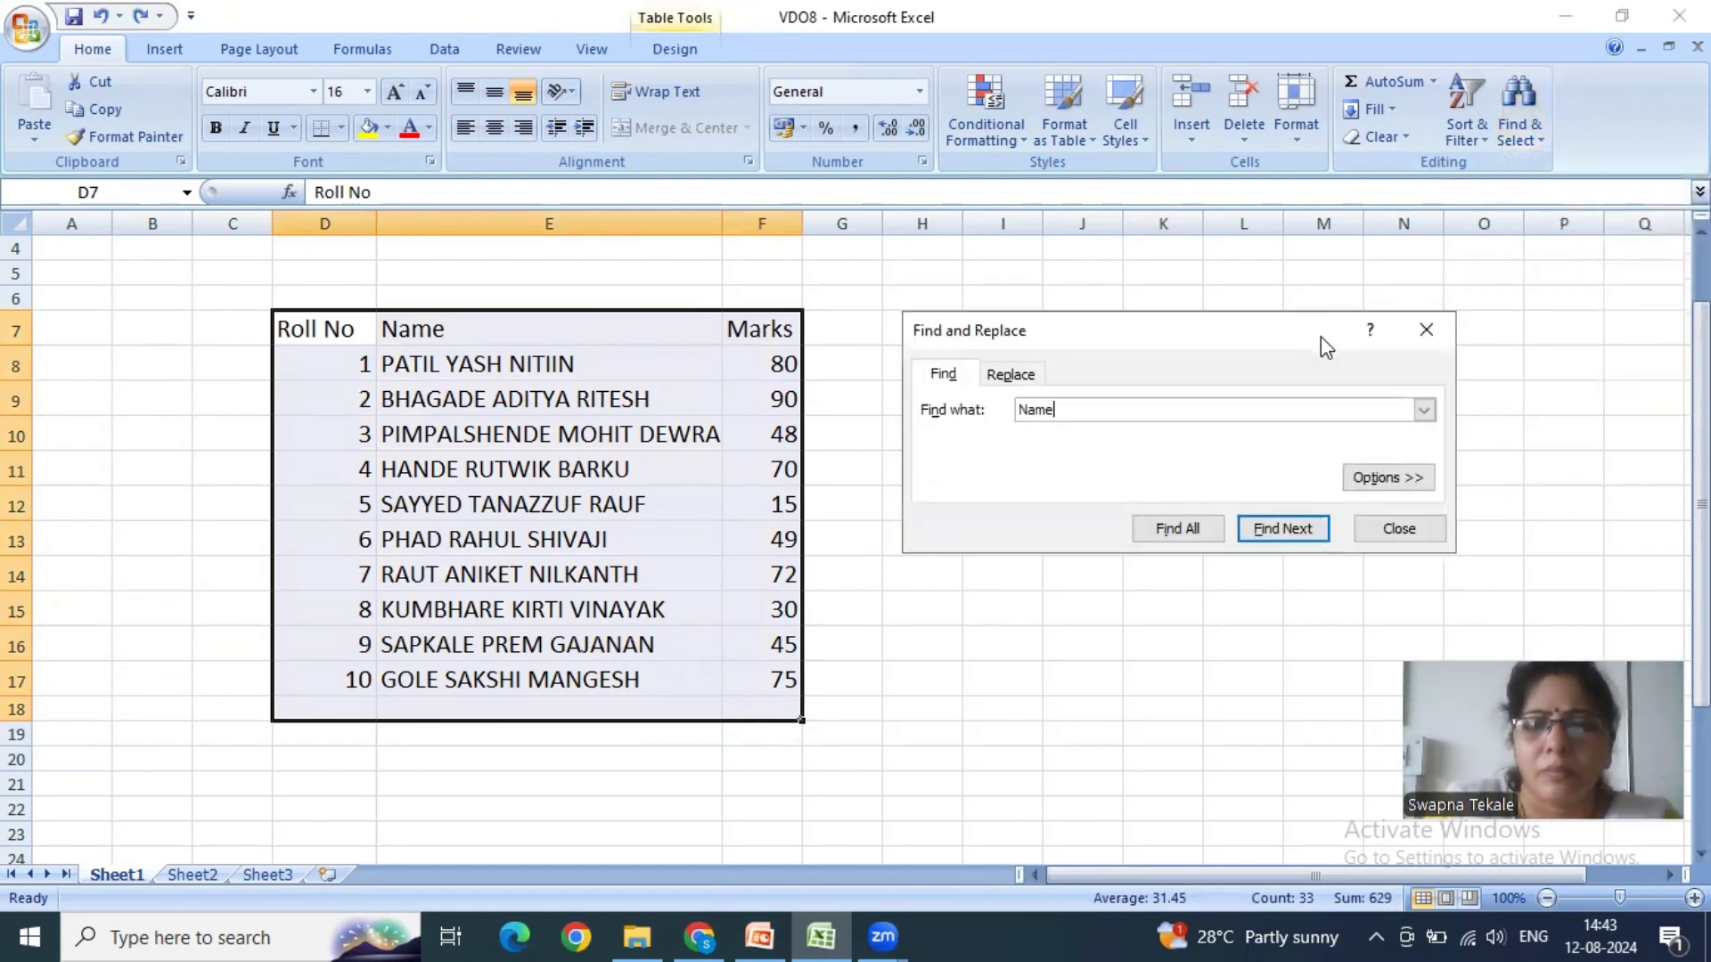
click(1012, 374)
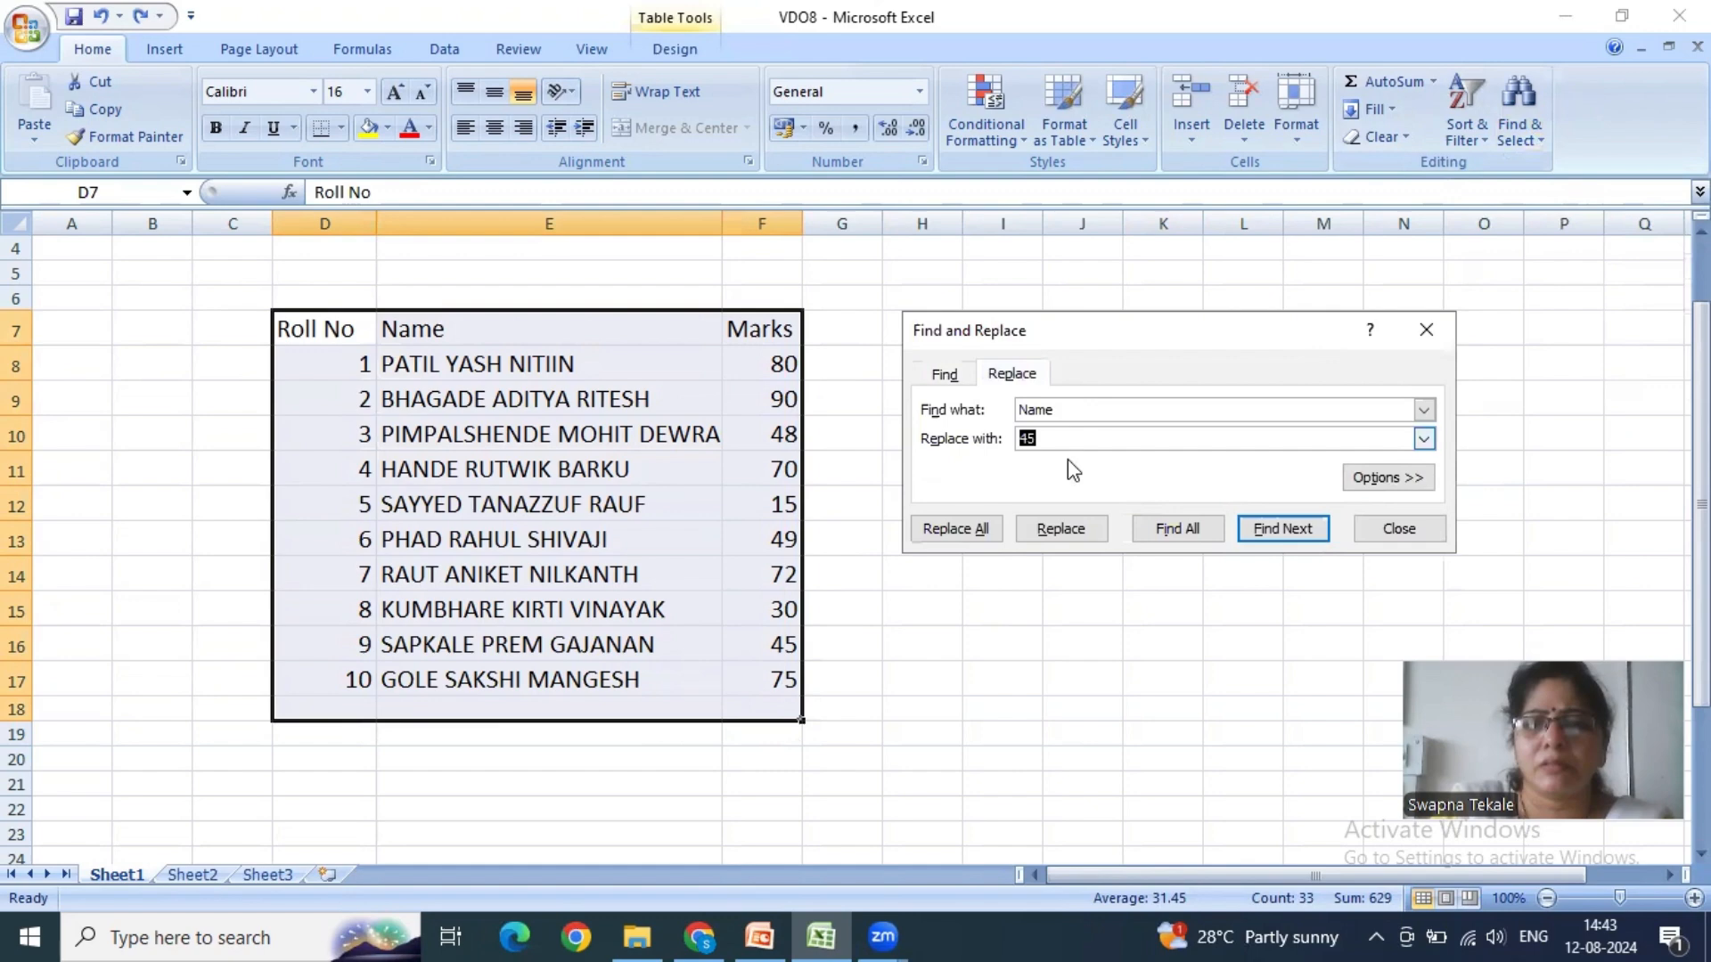
text(Student Name)
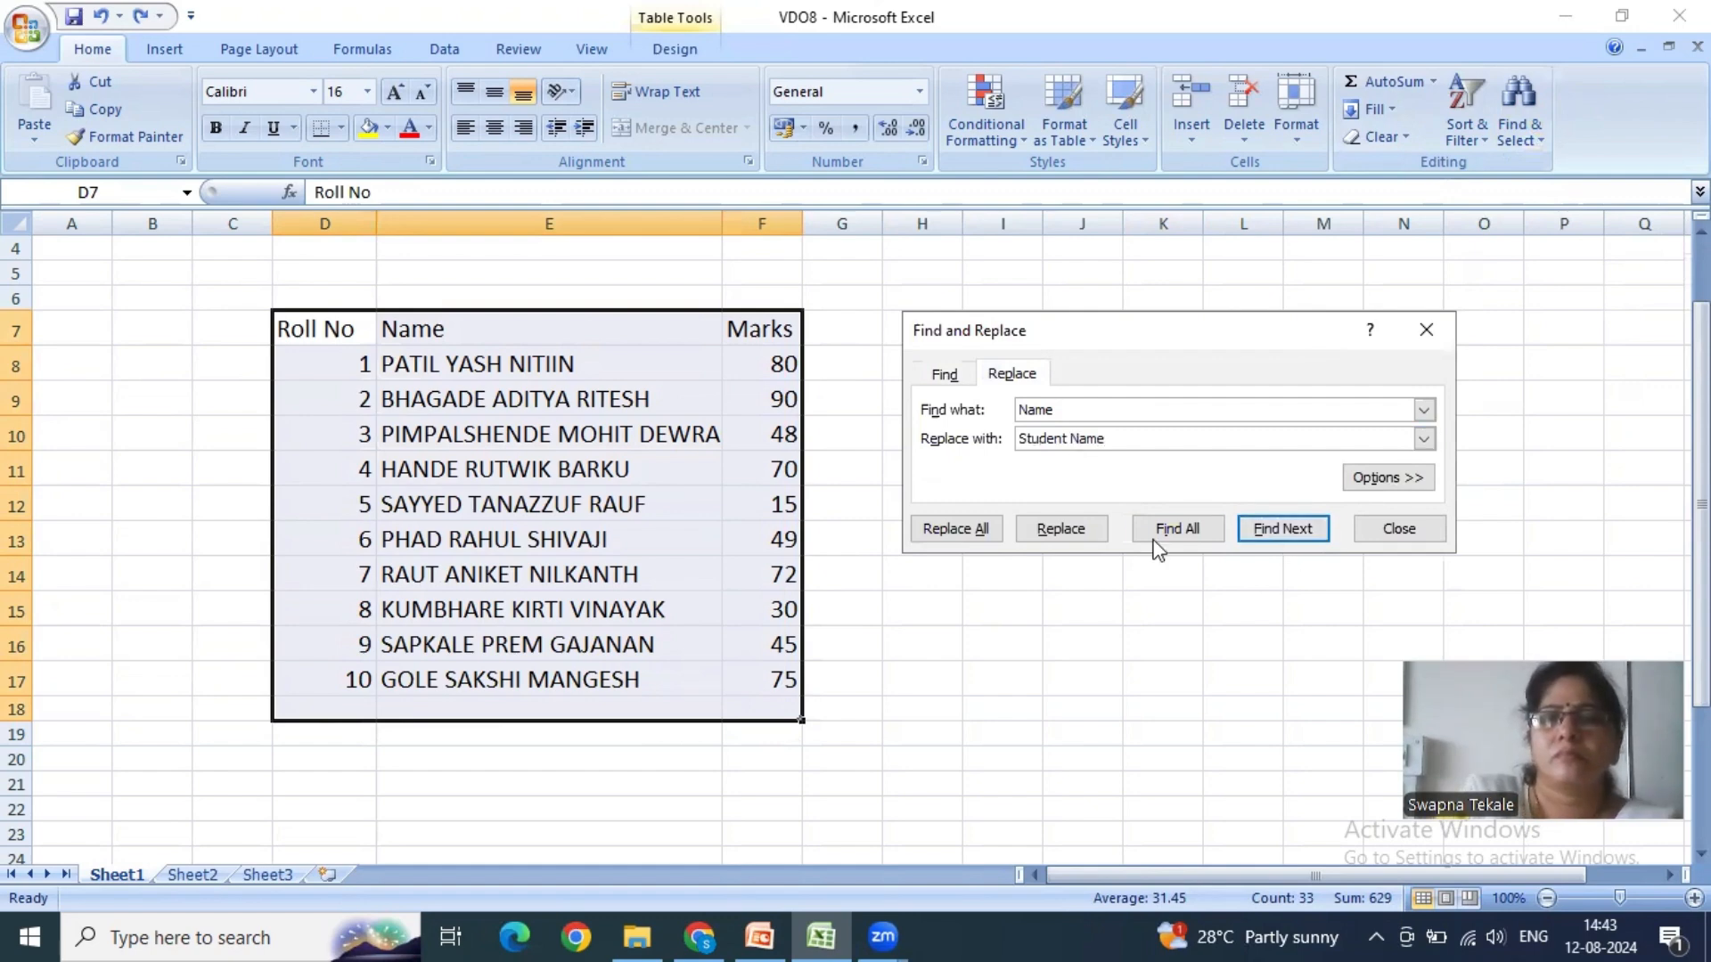
click(972, 533)
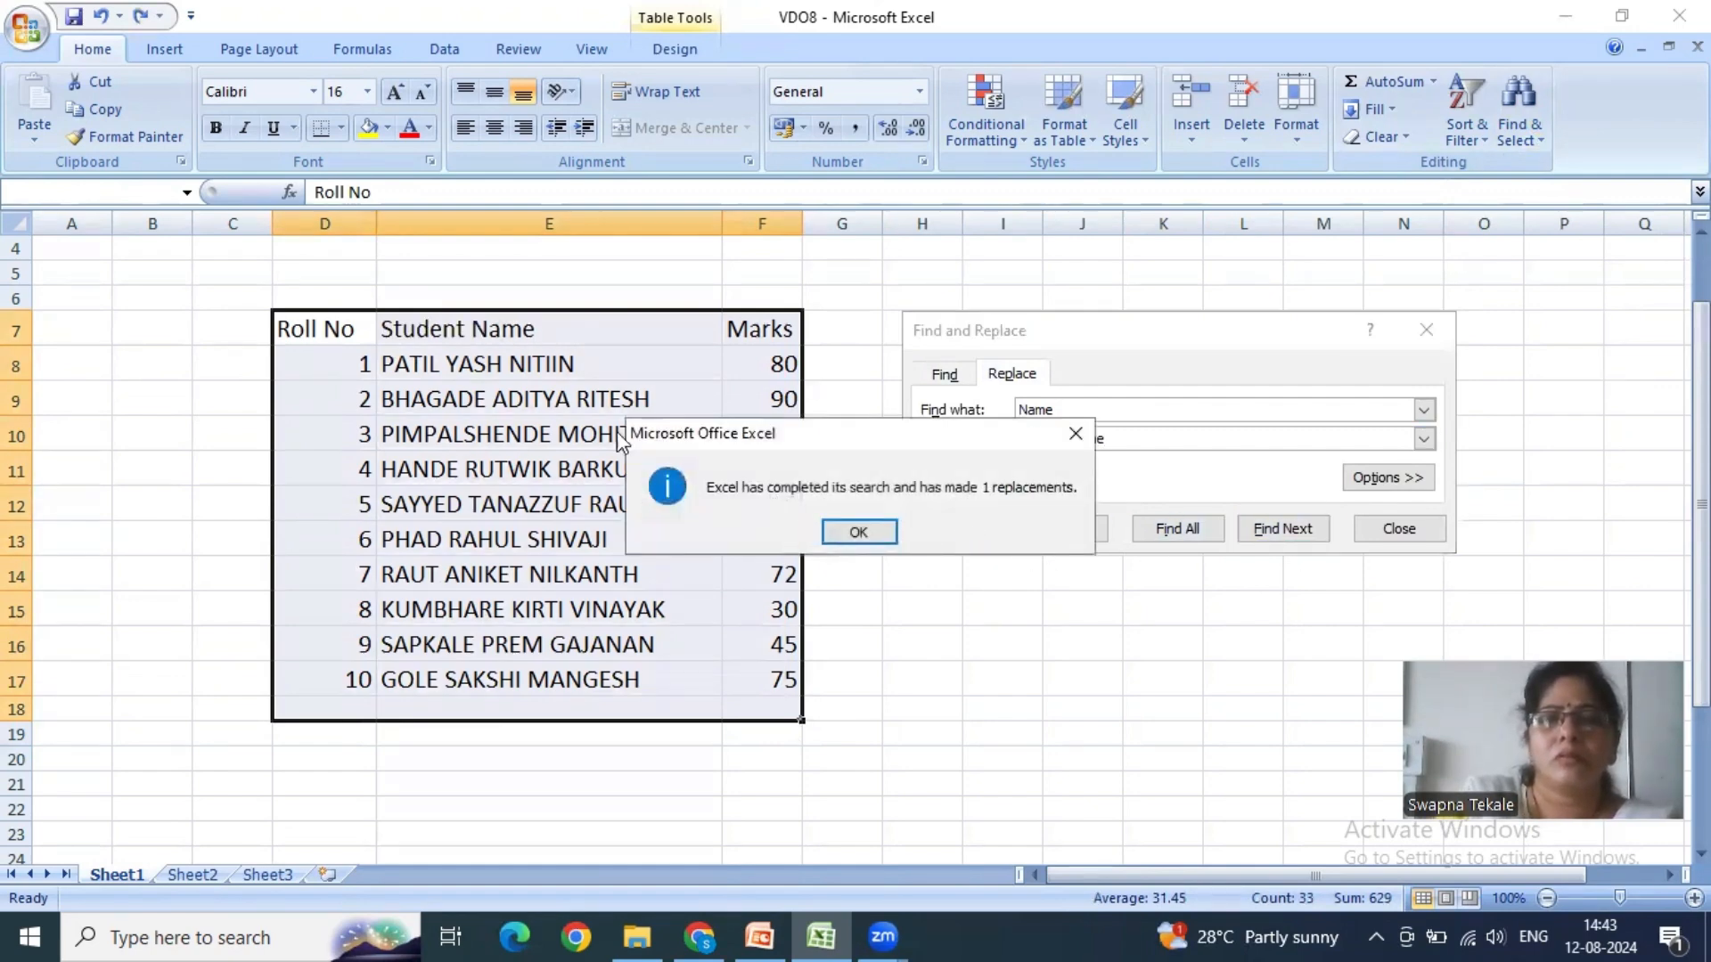
click(887, 533)
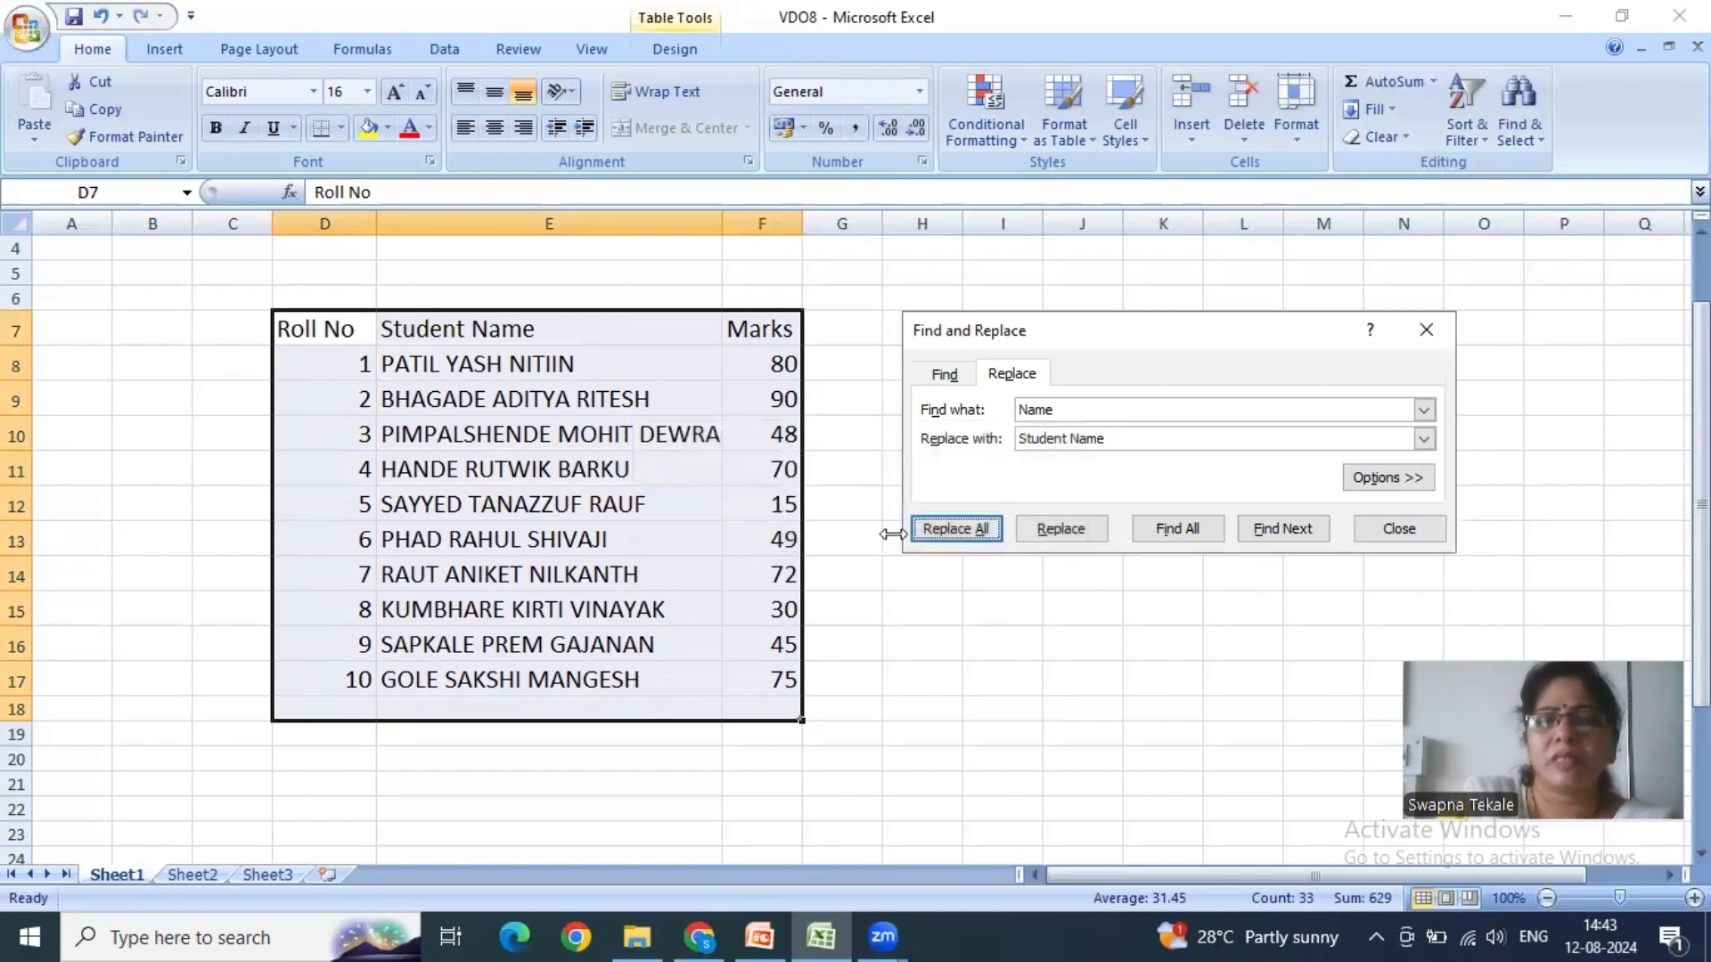
click(1399, 529)
click(518, 333)
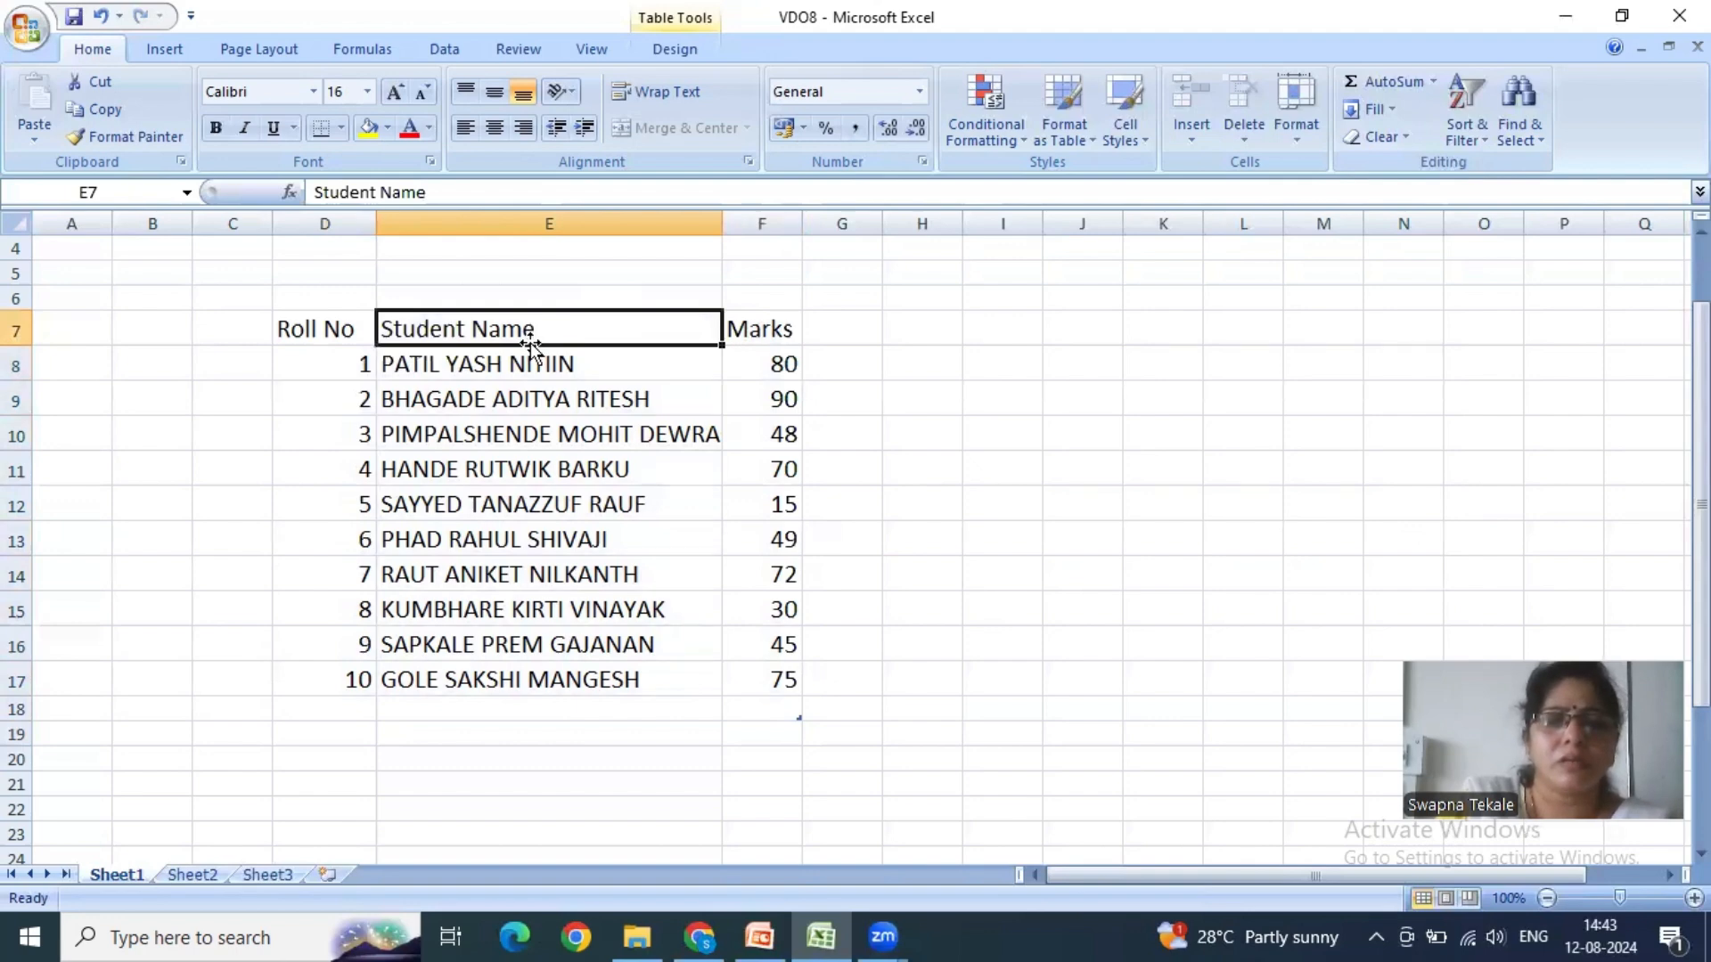
click(875, 514)
drag(353, 333, 765, 682)
click(998, 641)
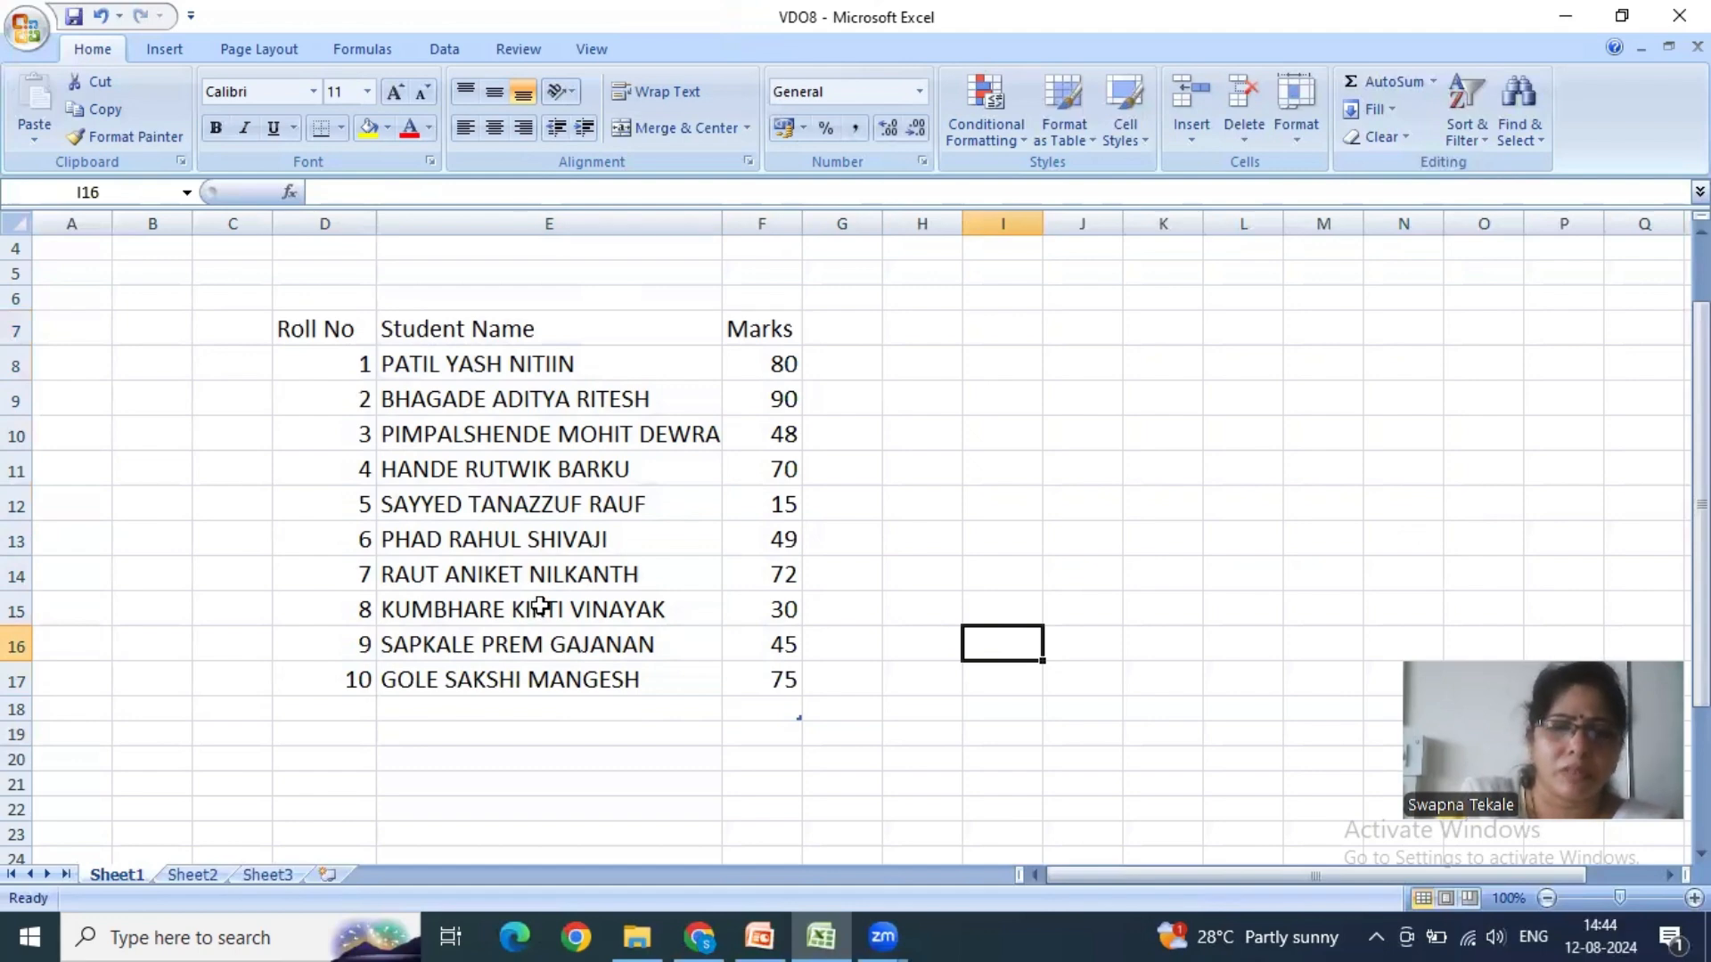
click(1115, 439)
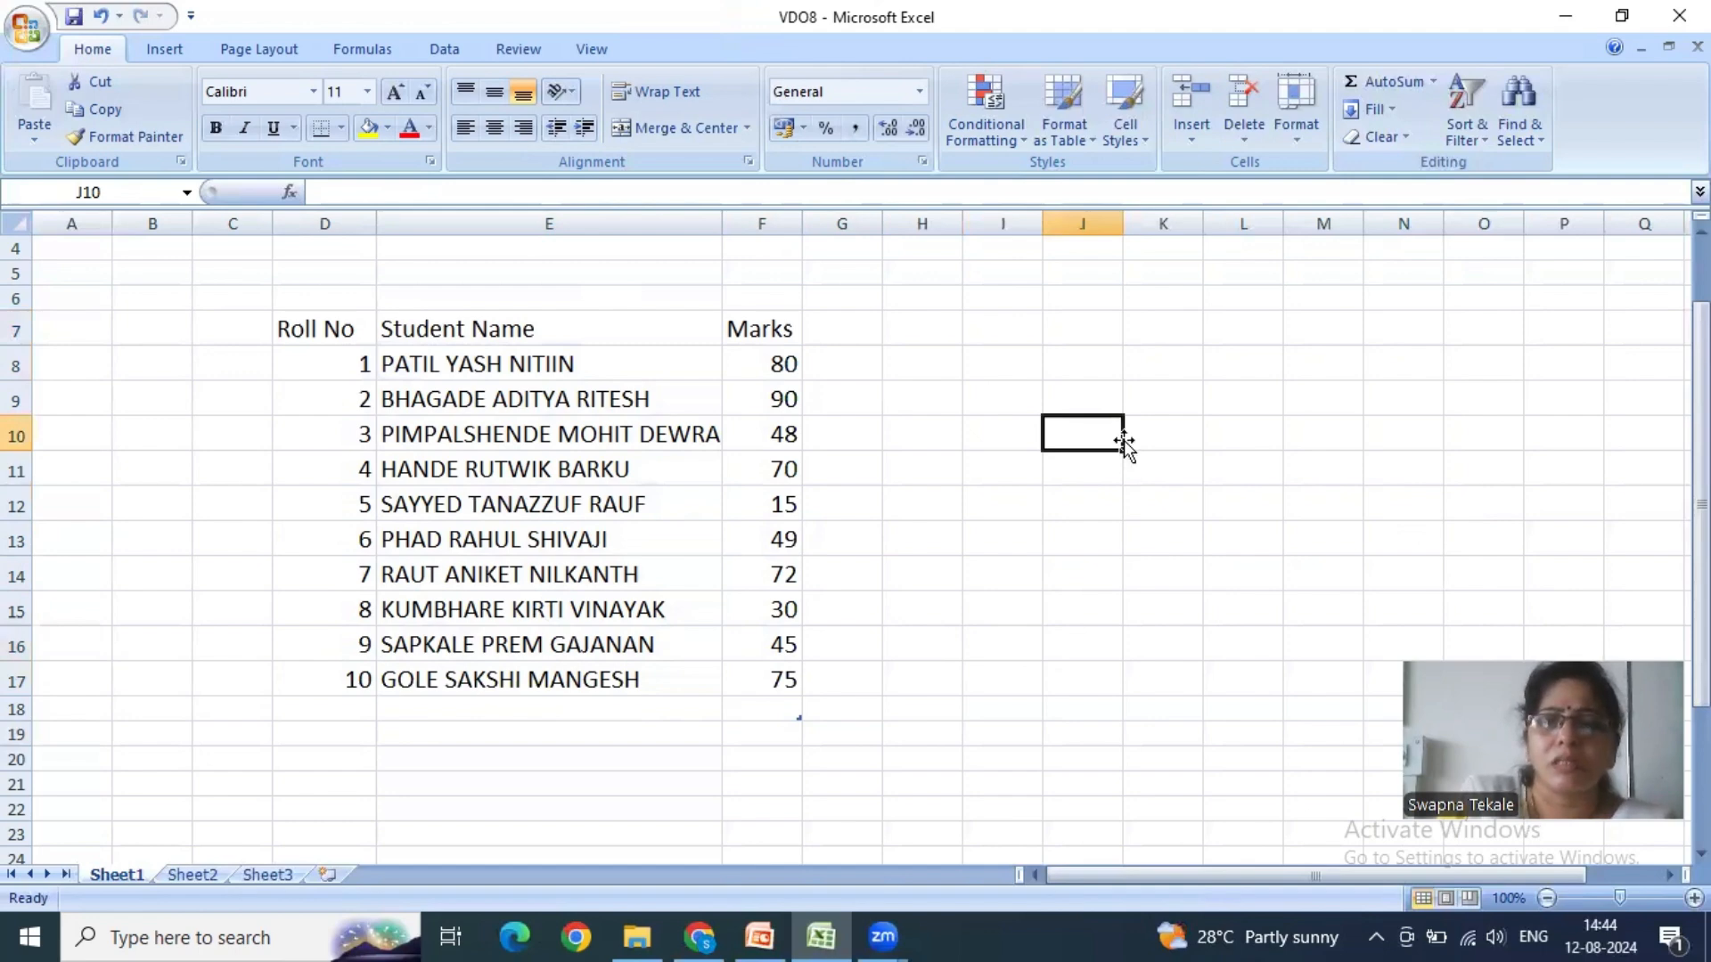
- Examine the Go To dialog and its Go To Special options, cancel without selecting anything, and review the Find & Select commands
click(1513, 138)
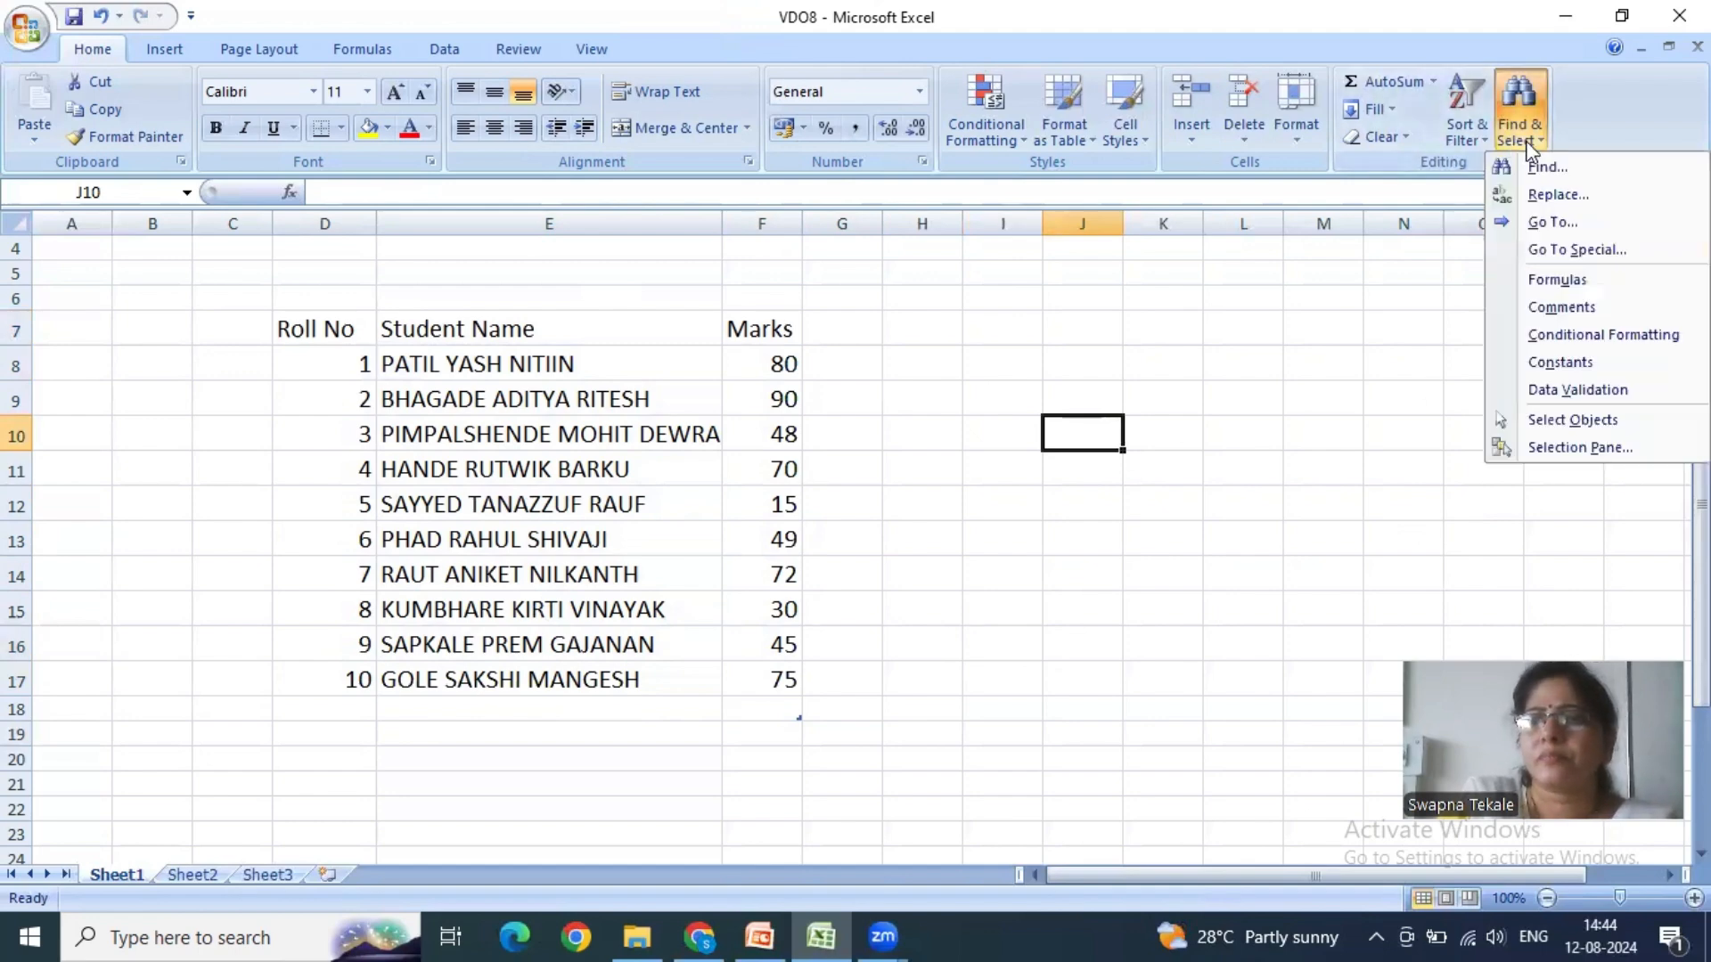
click(1558, 224)
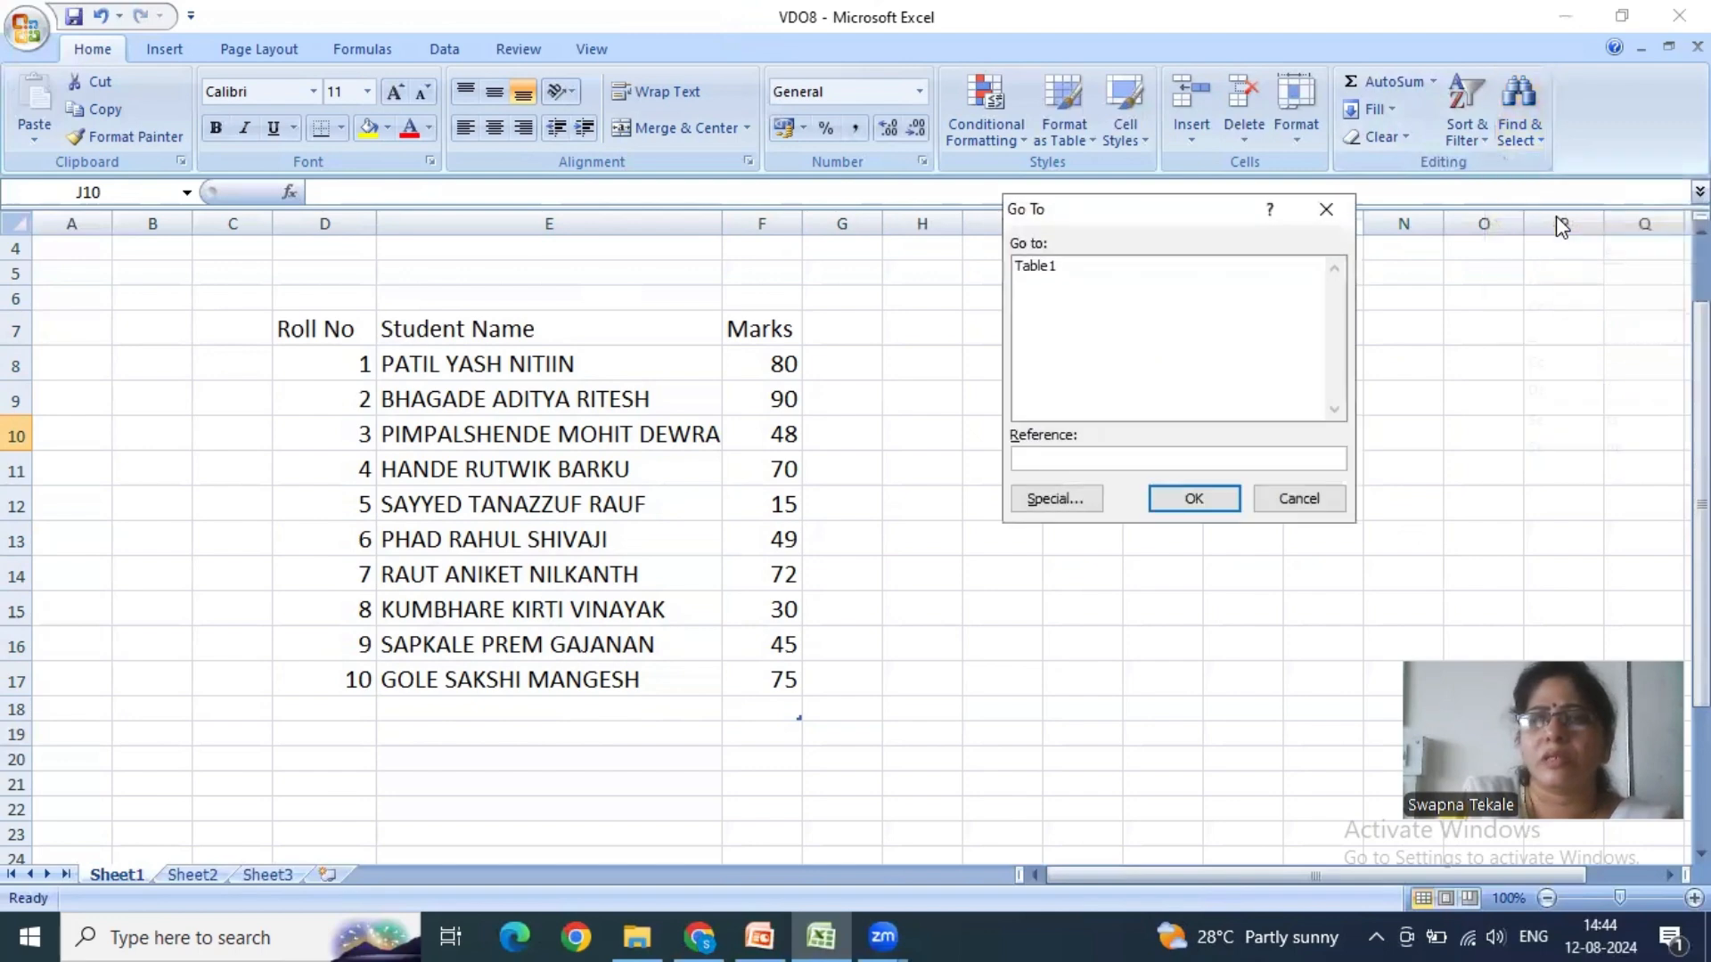
click(1051, 496)
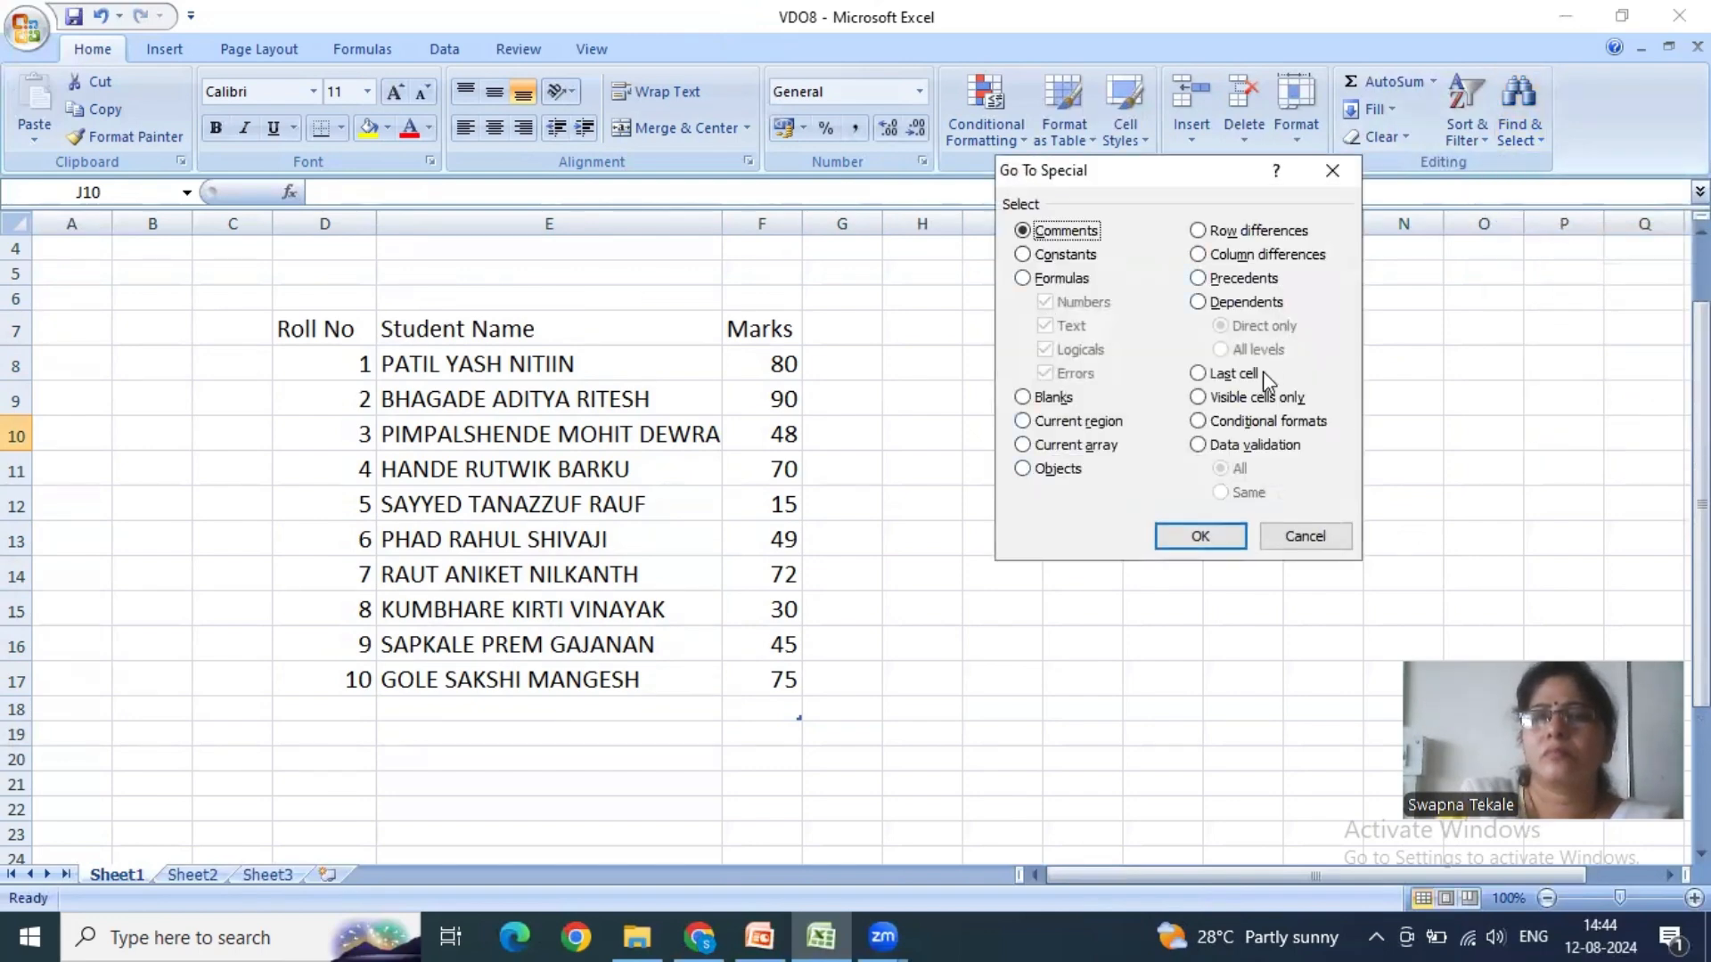
click(1303, 536)
click(1154, 572)
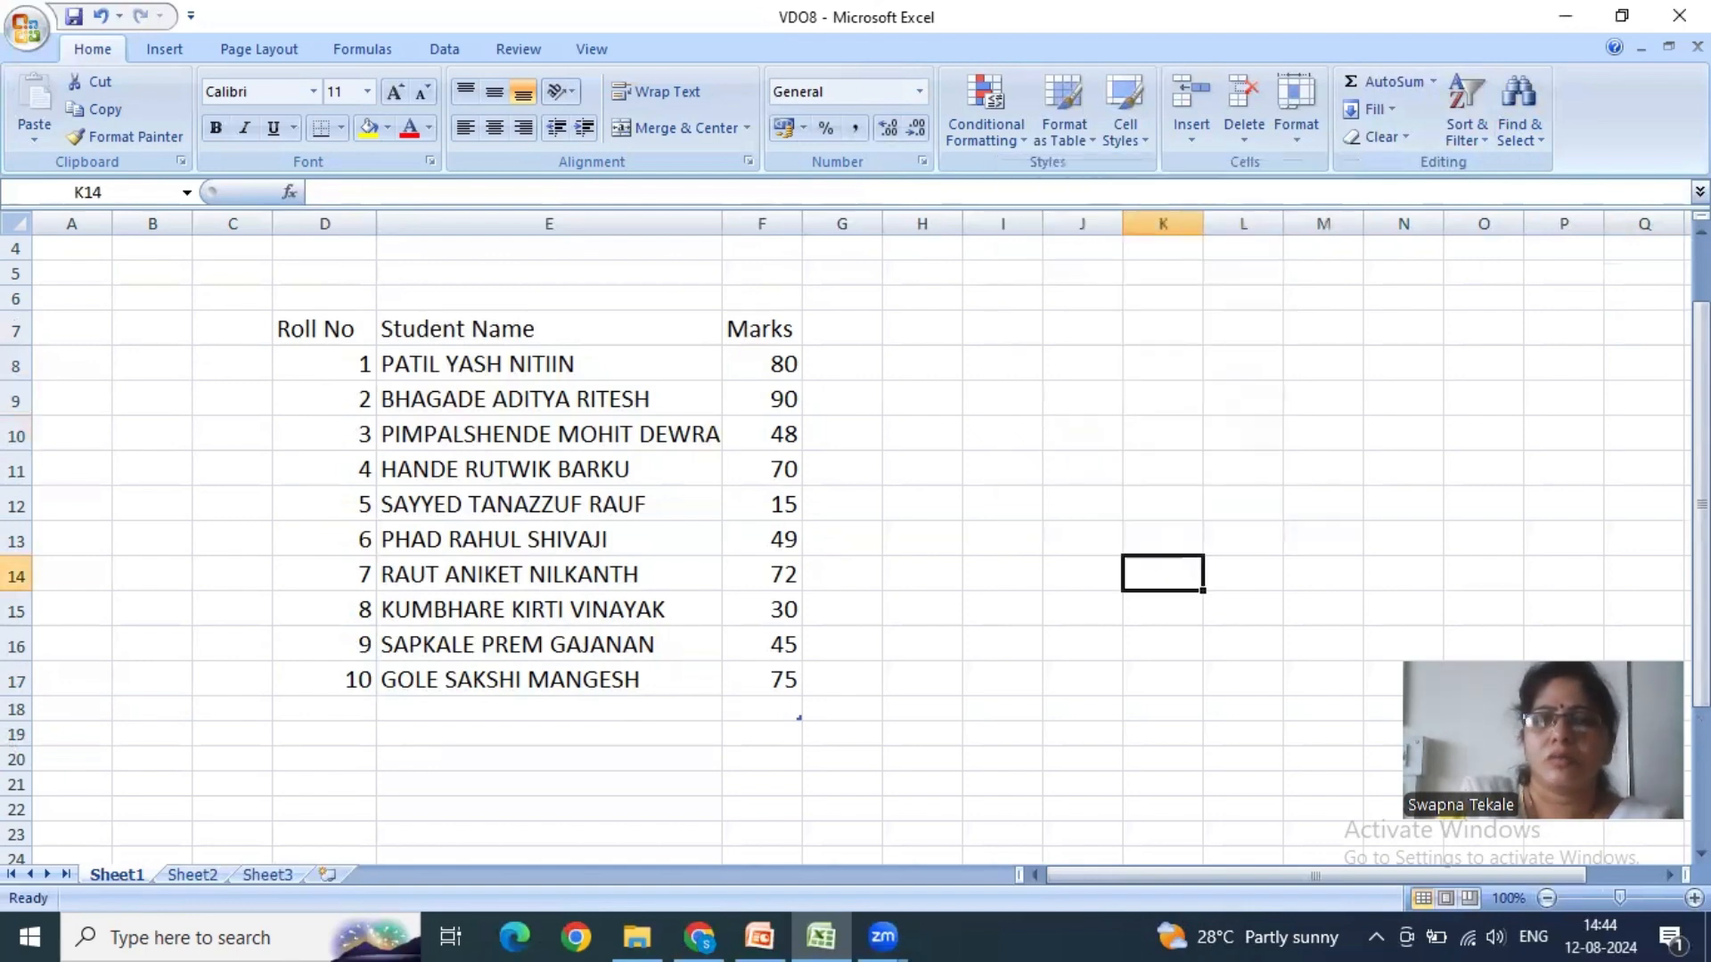
click(1521, 126)
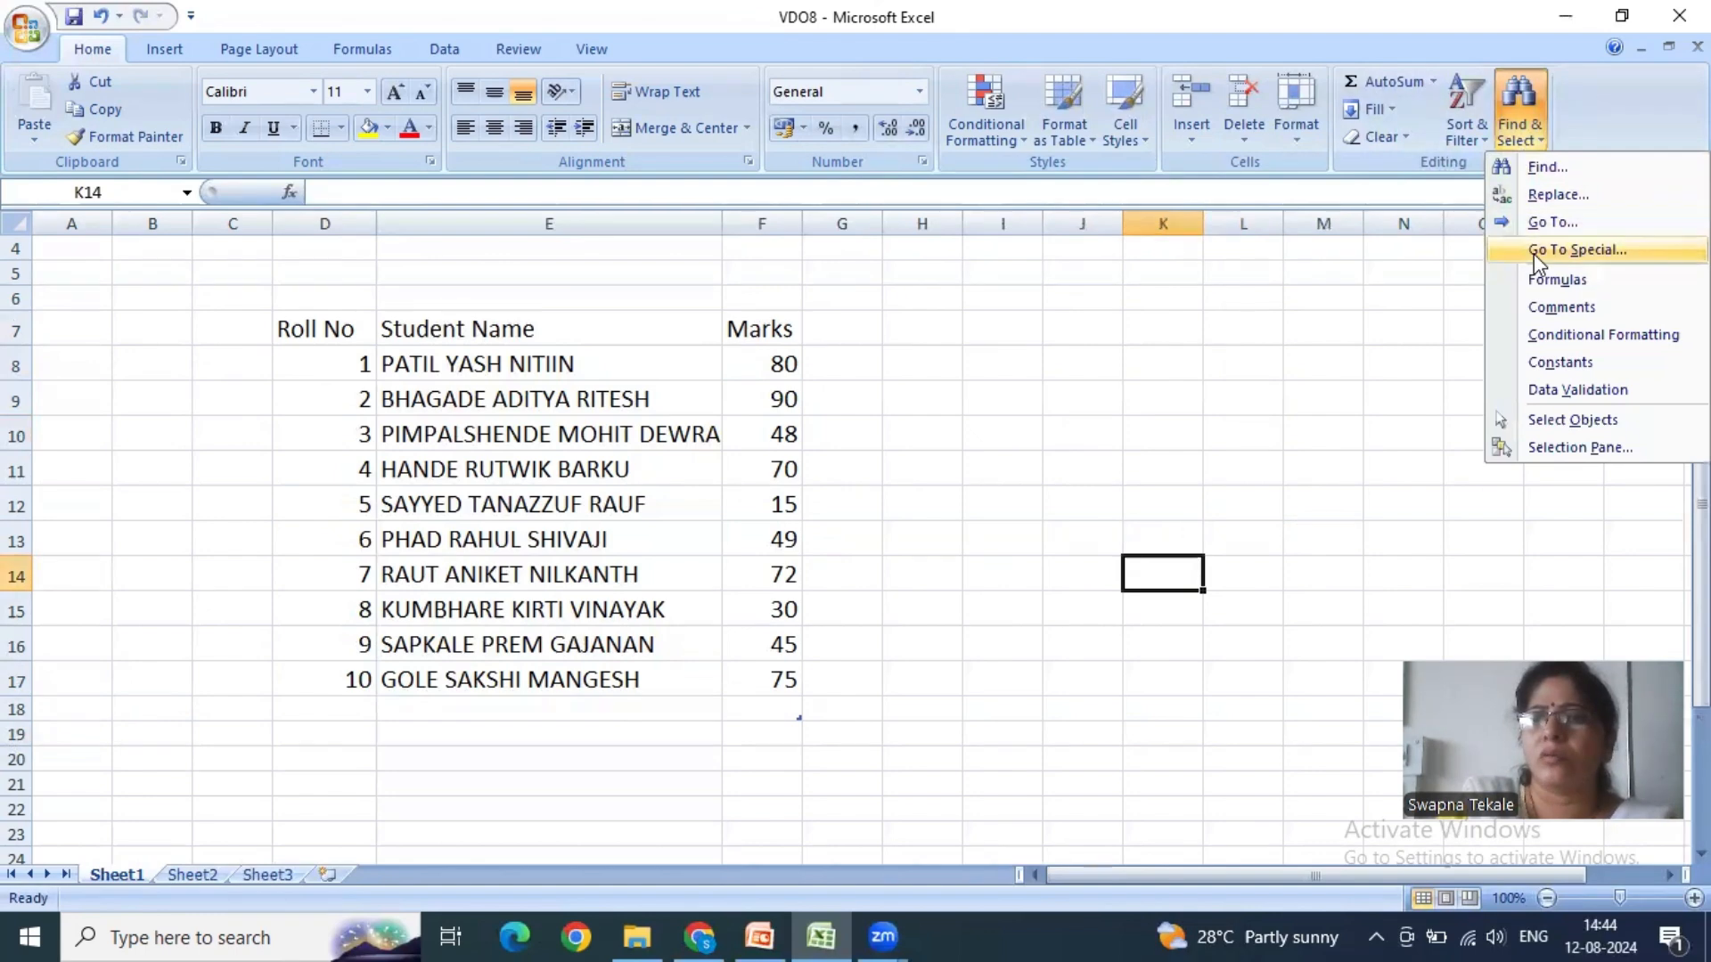
click(1296, 367)
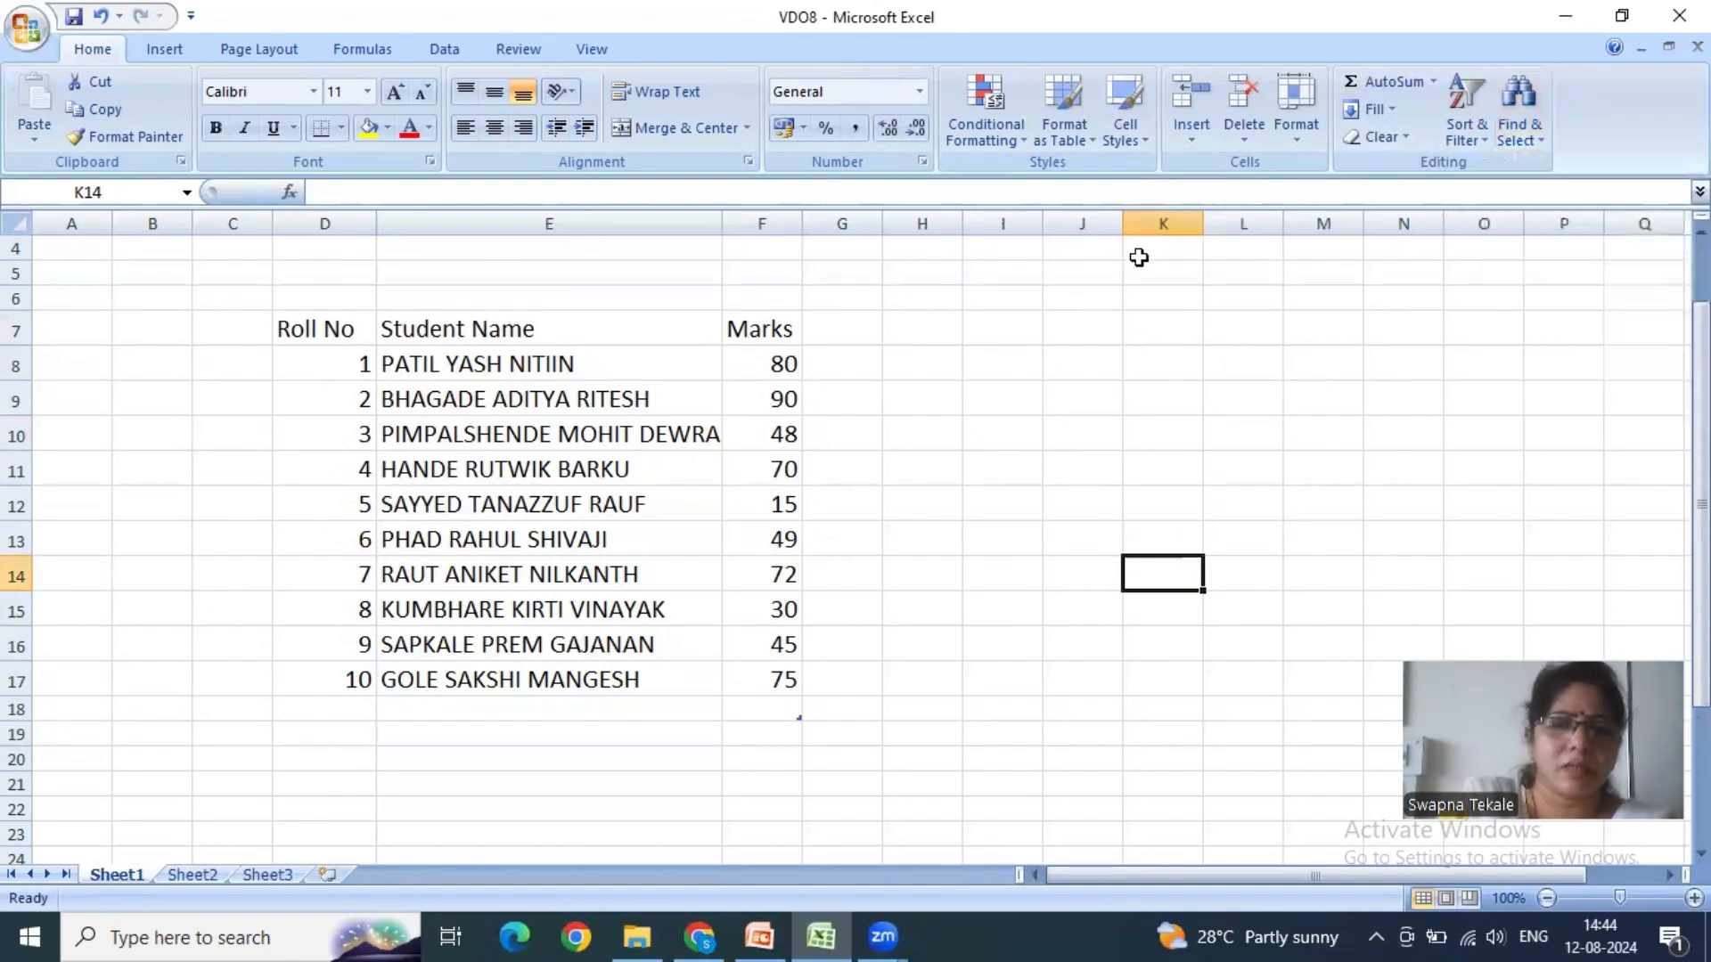
click(1026, 681)
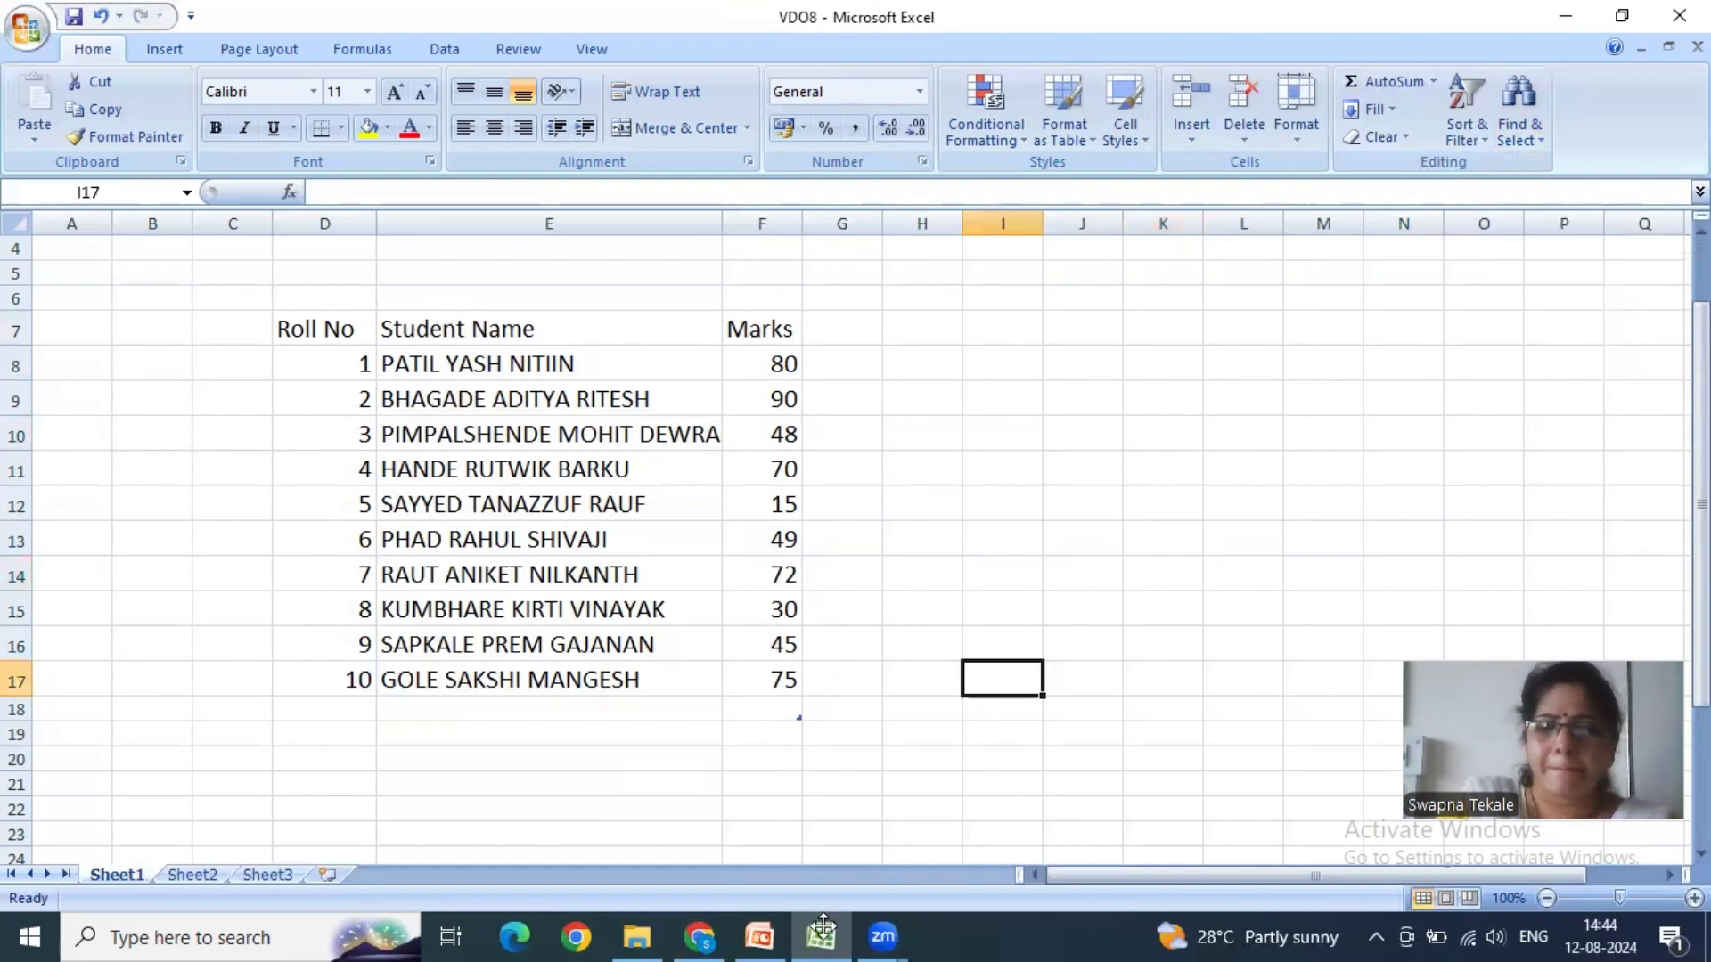
- Switch to the MsExcel_lesson8 PowerPoint presentation and split the command list on slide 4 into a new bullet before "GoTo, GoTo Special"
click(745, 935)
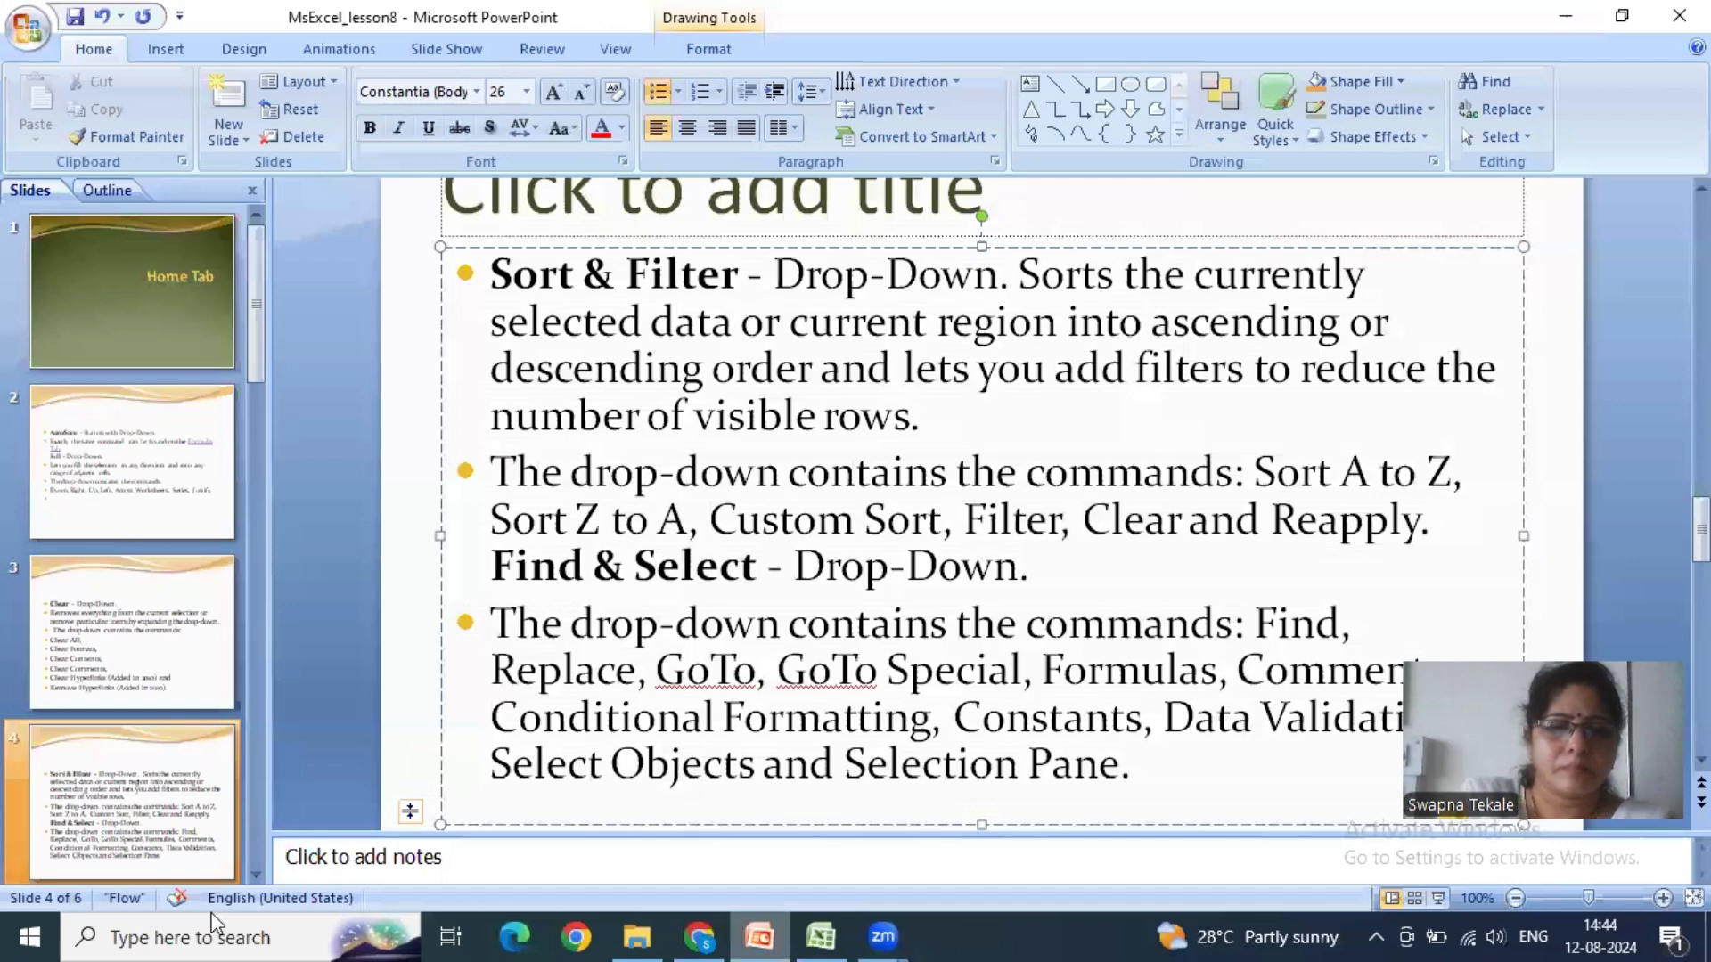
click(257, 874)
click(126, 648)
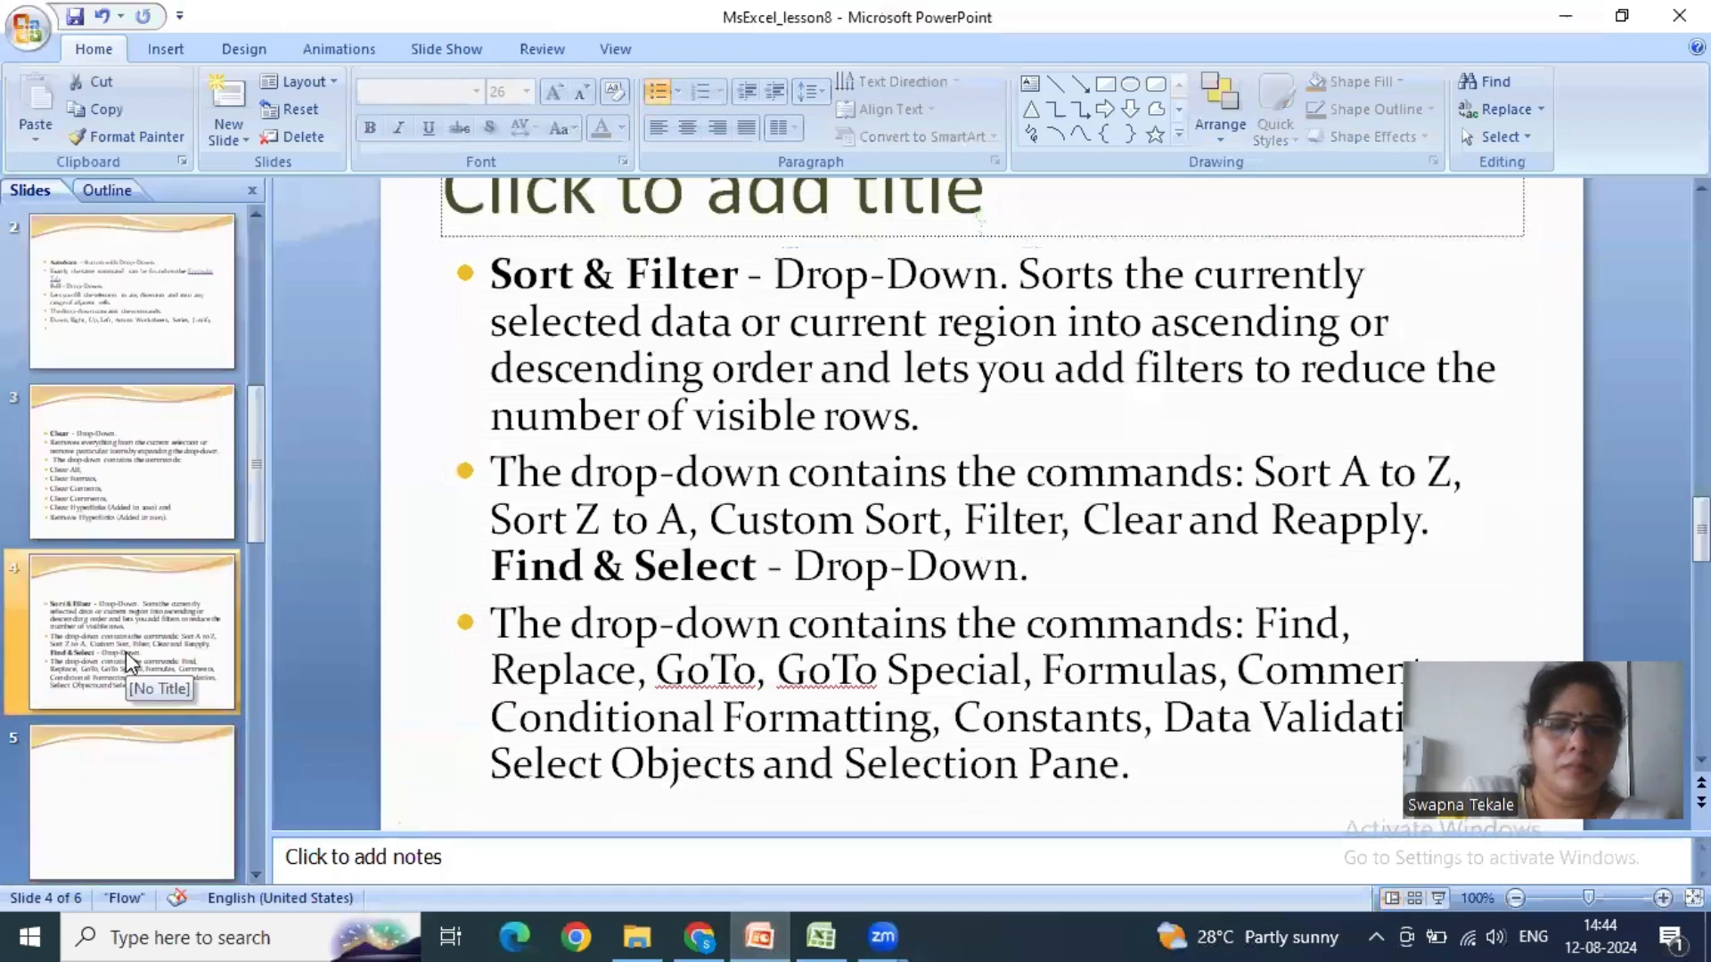
click(659, 670)
key(Return)
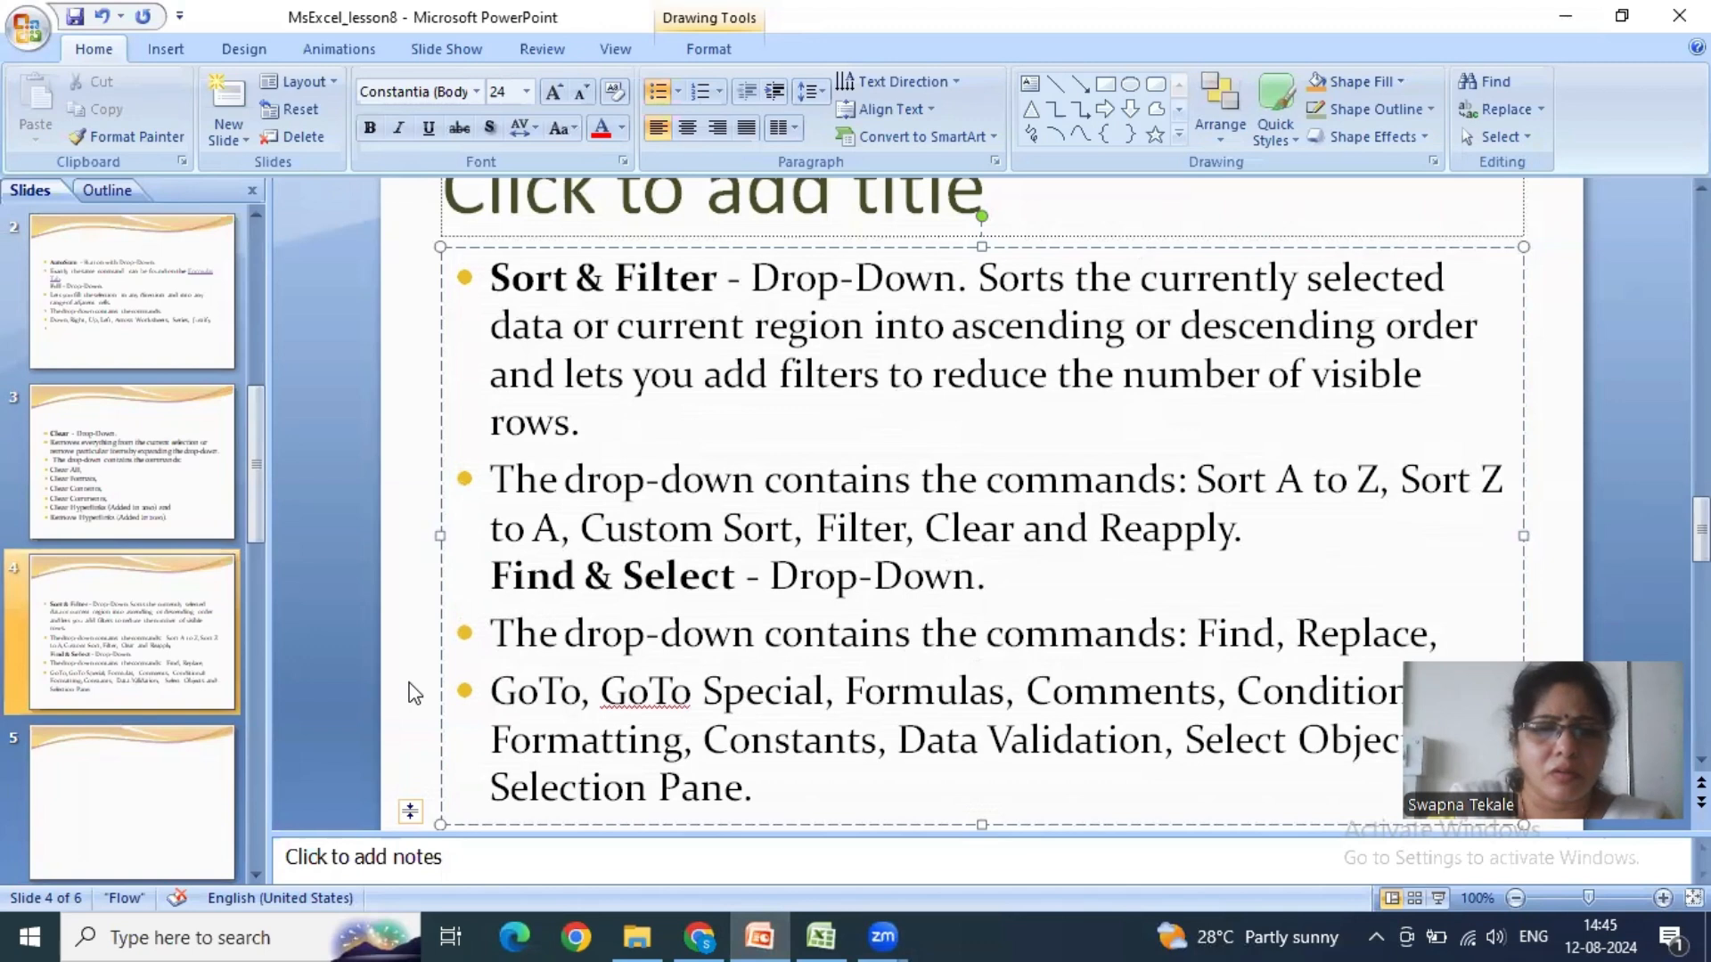
- Enter "Thank You" as the content bullet on the blank slide 5, and return to slide 2
click(190, 751)
click(624, 521)
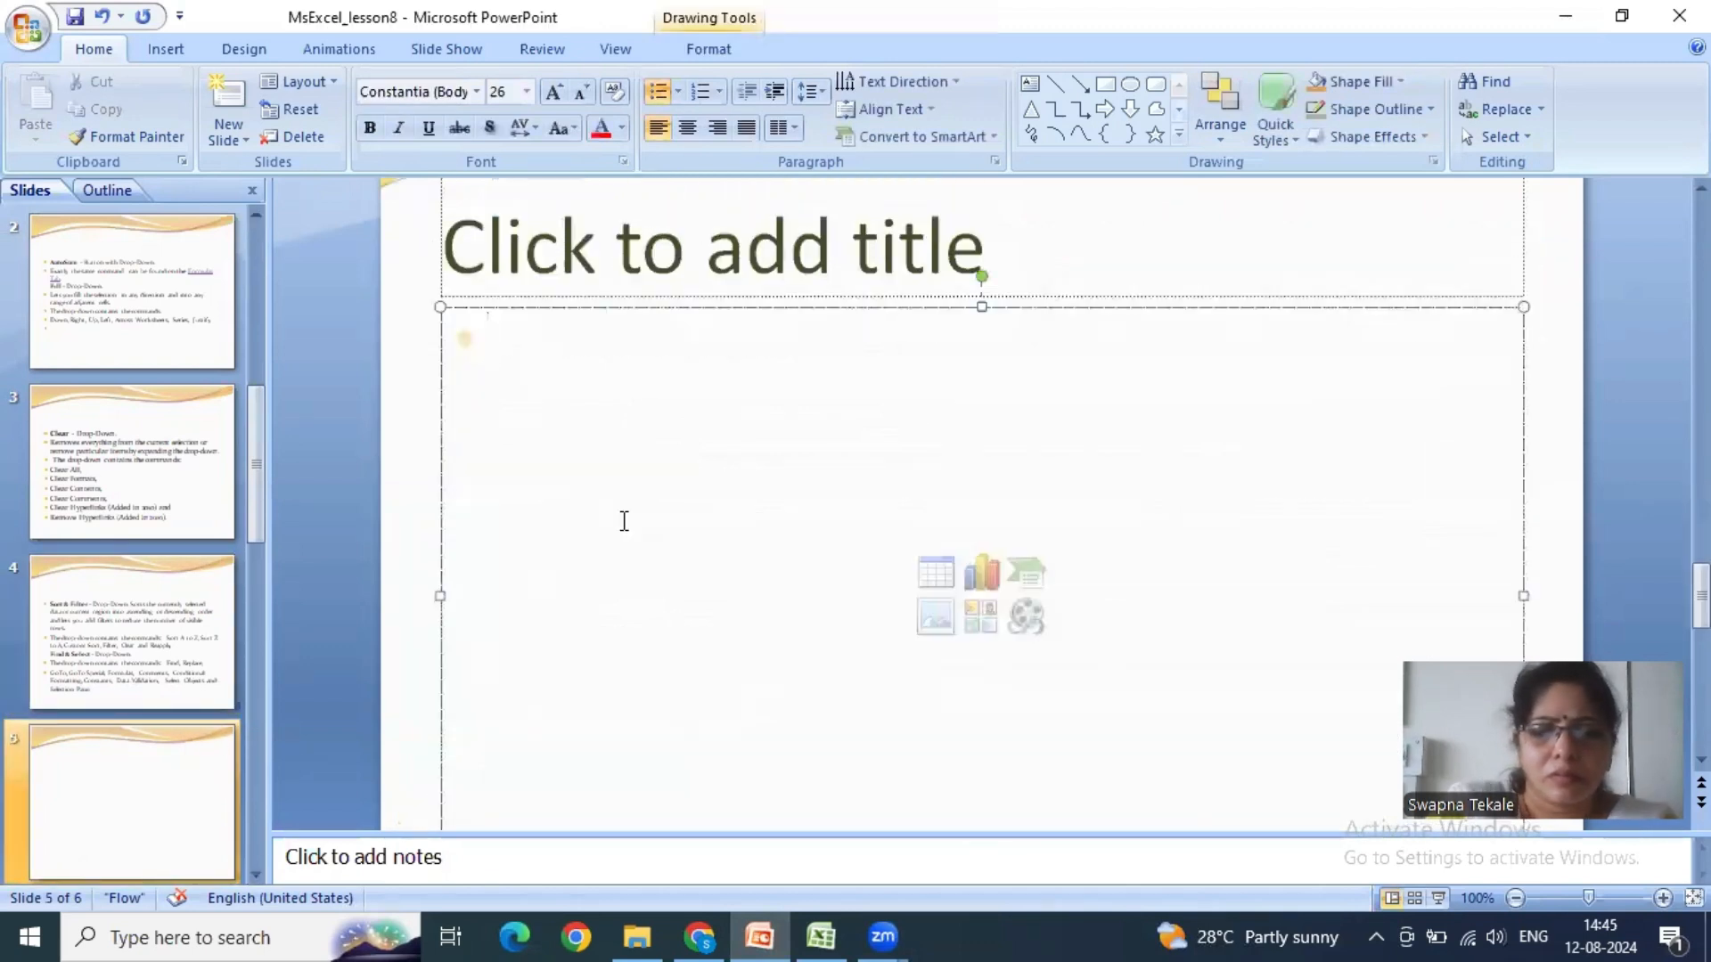
text(Thank )
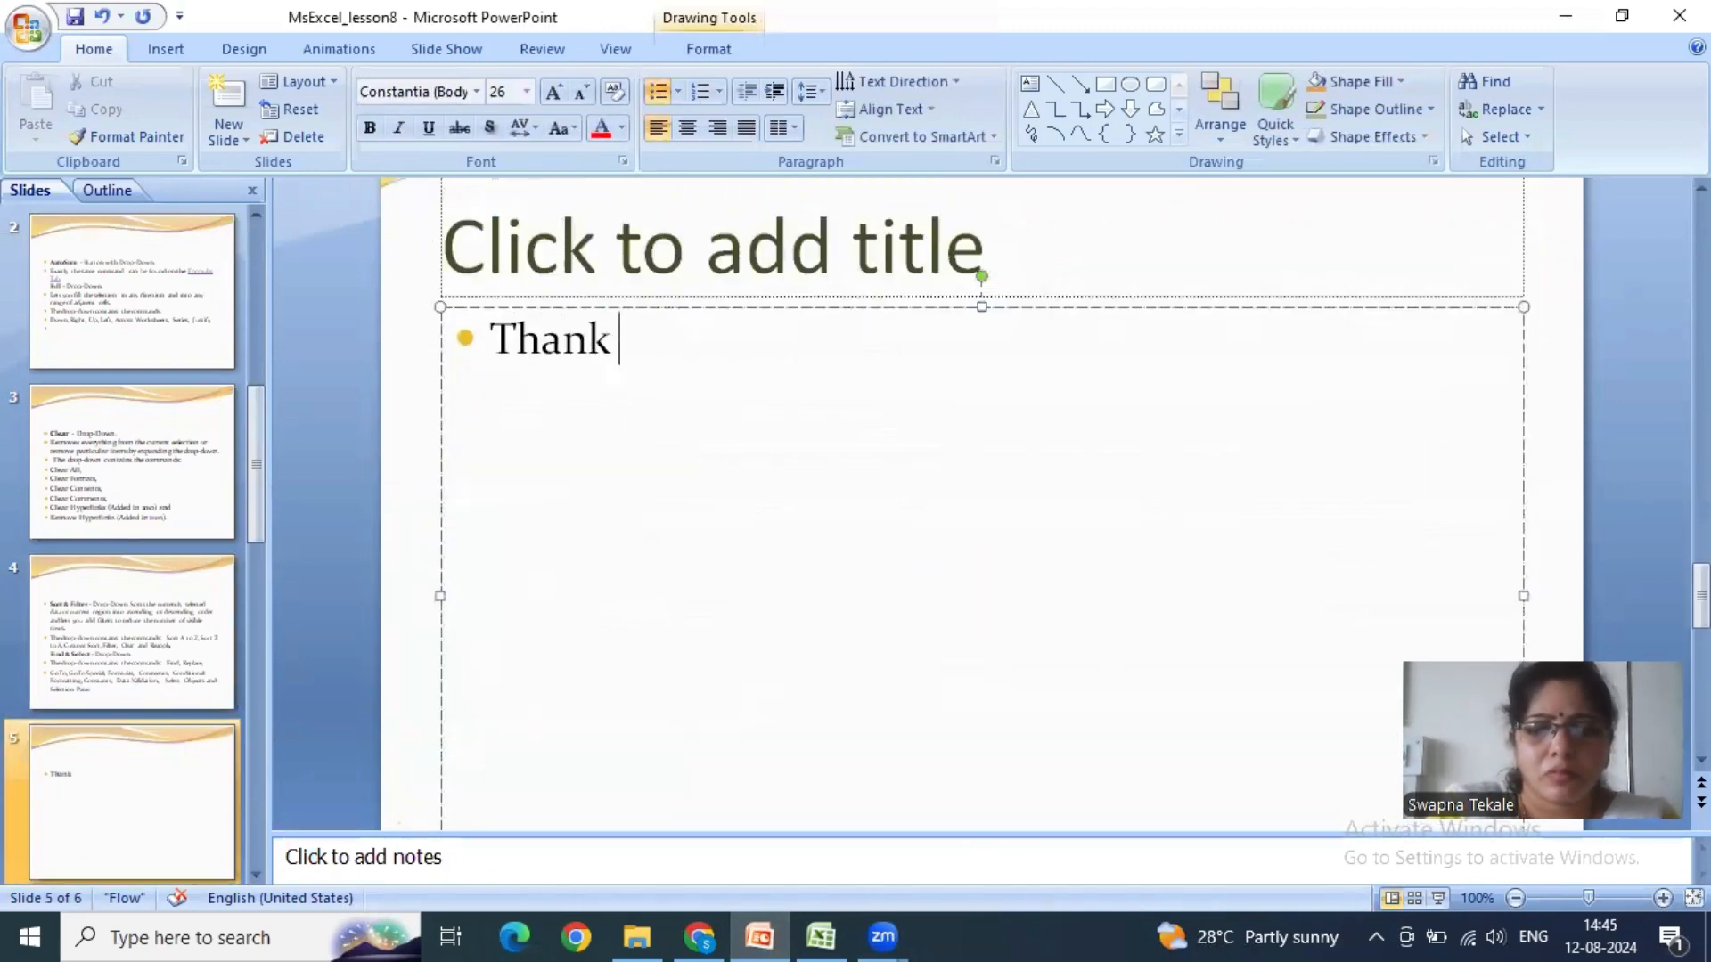
text(You)
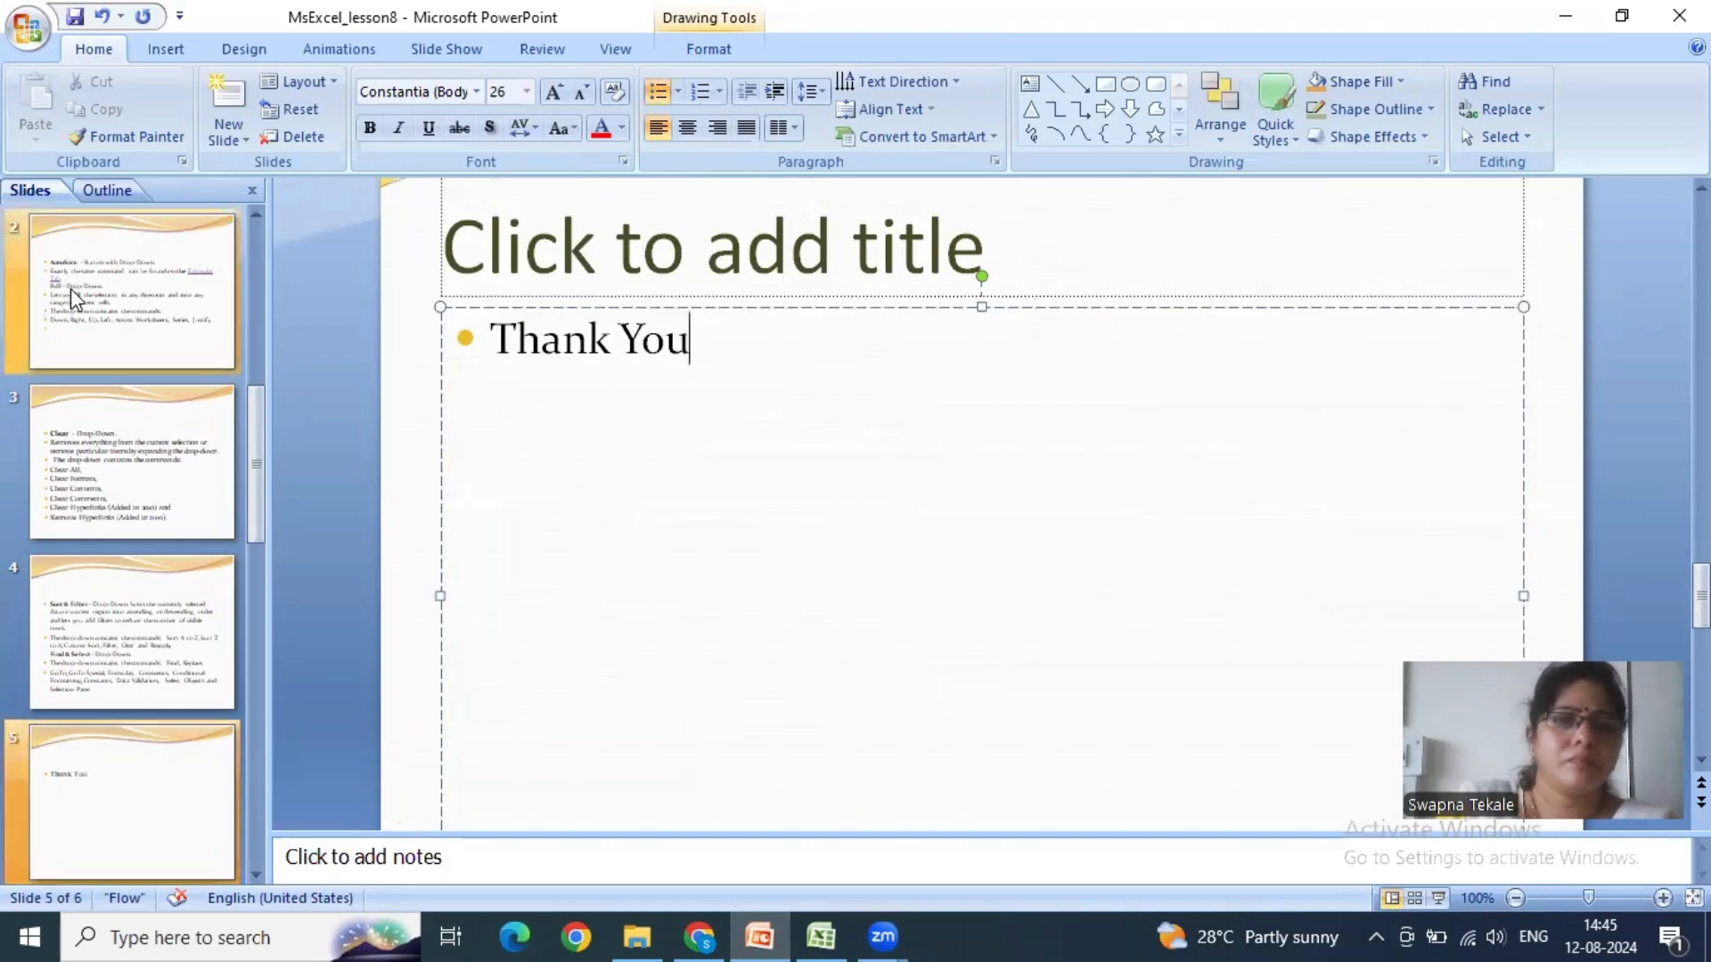
click(71, 287)
scroll(134, 446, up, 2)
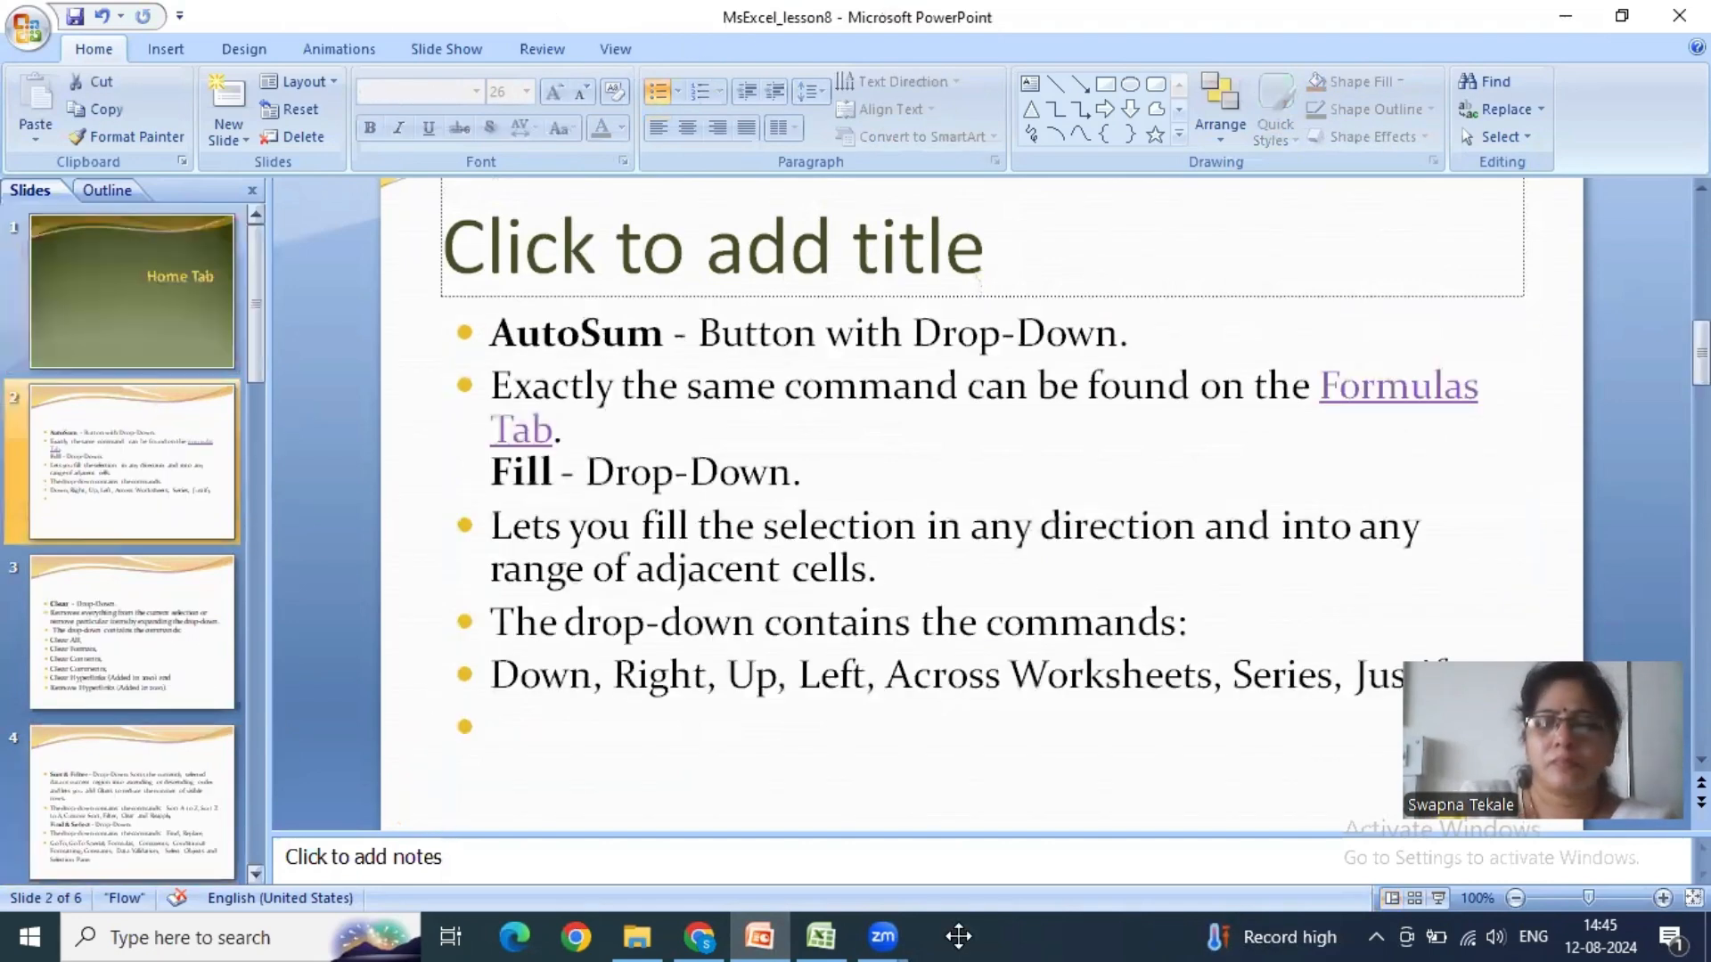